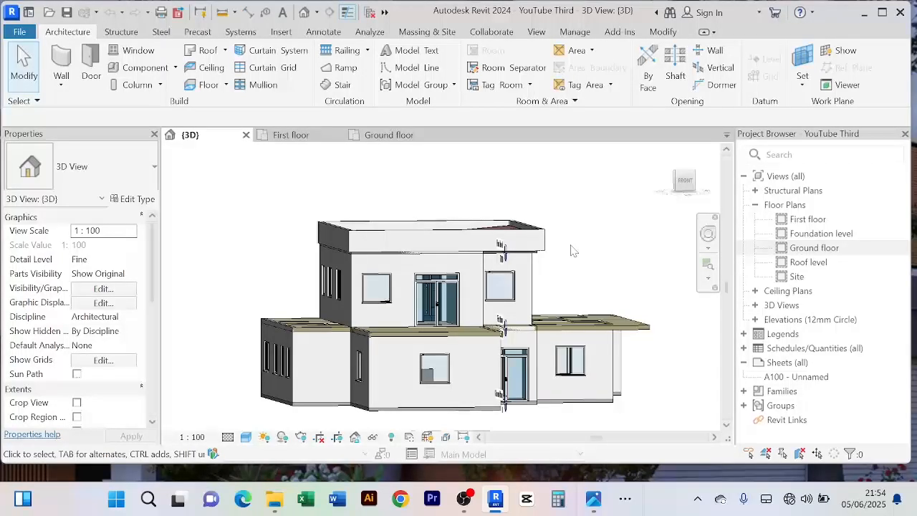
Step: Examine the two-storey house's front and side facades and their windows in the 3D view
scroll(573, 251, "up", 5)
scroll(577, 258, "down", 4)
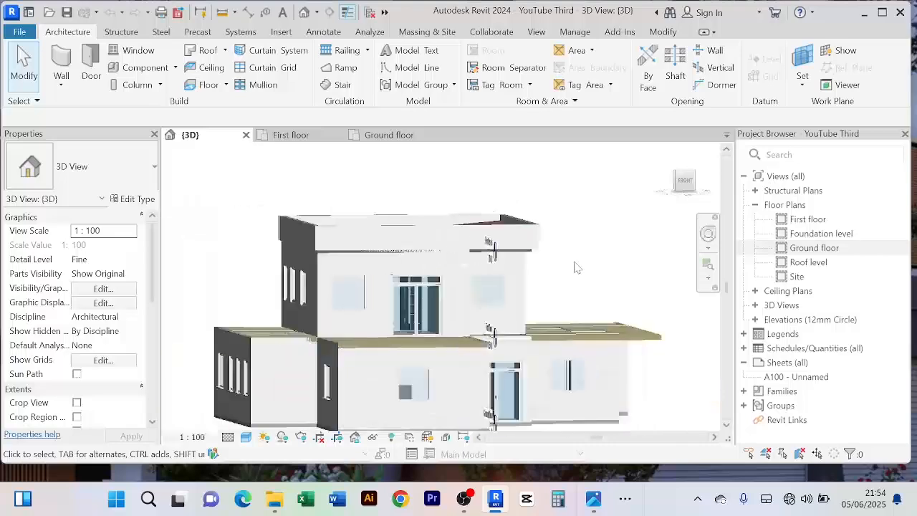
scroll(570, 245, "down", 1)
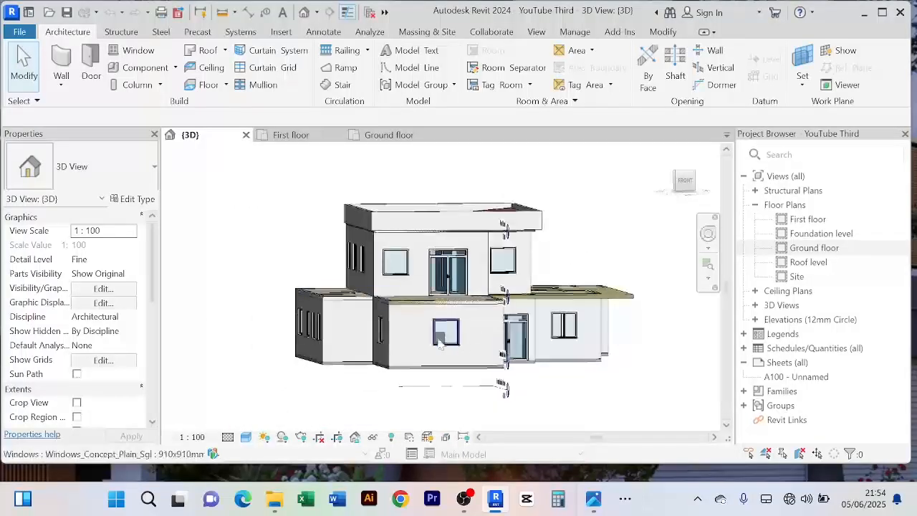
scroll(407, 340, "up", 2)
scroll(388, 338, "down", 4)
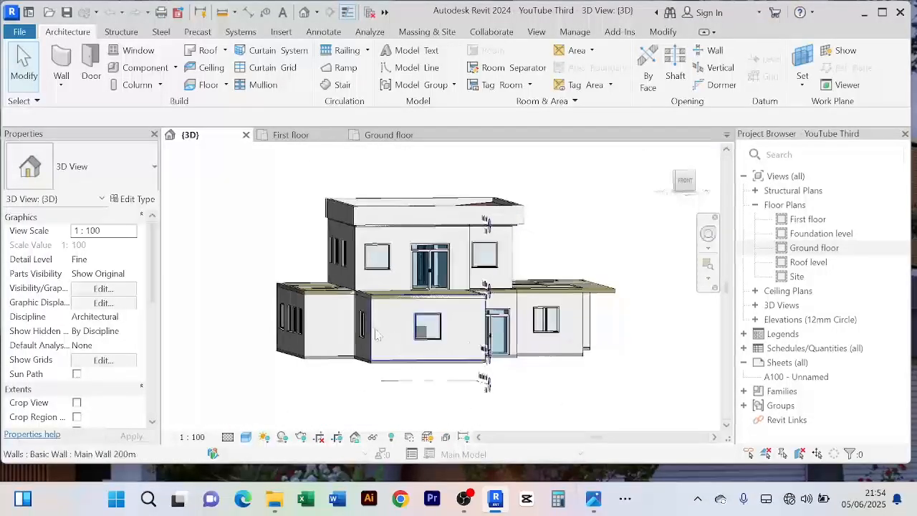
scroll(378, 335, "up", 5)
scroll(378, 335, "down", 4)
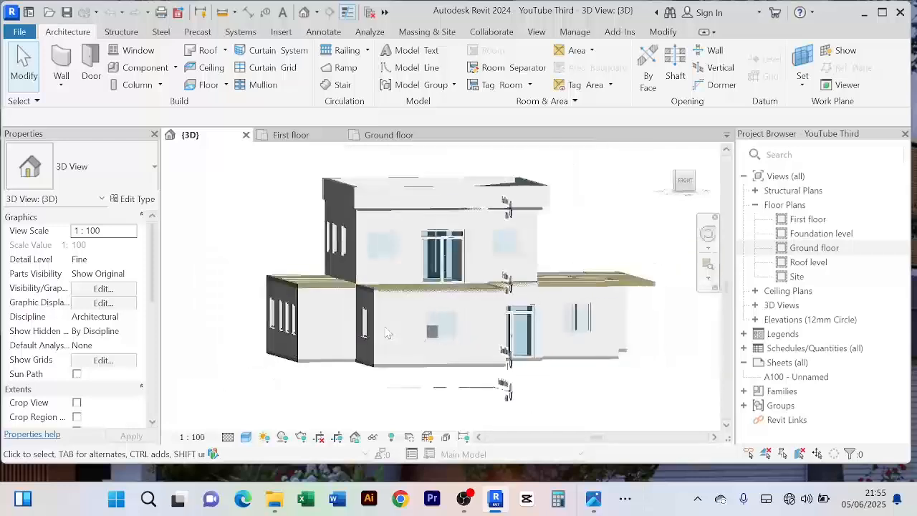
scroll(276, 376, "up", 1)
scroll(258, 298, "up", 3)
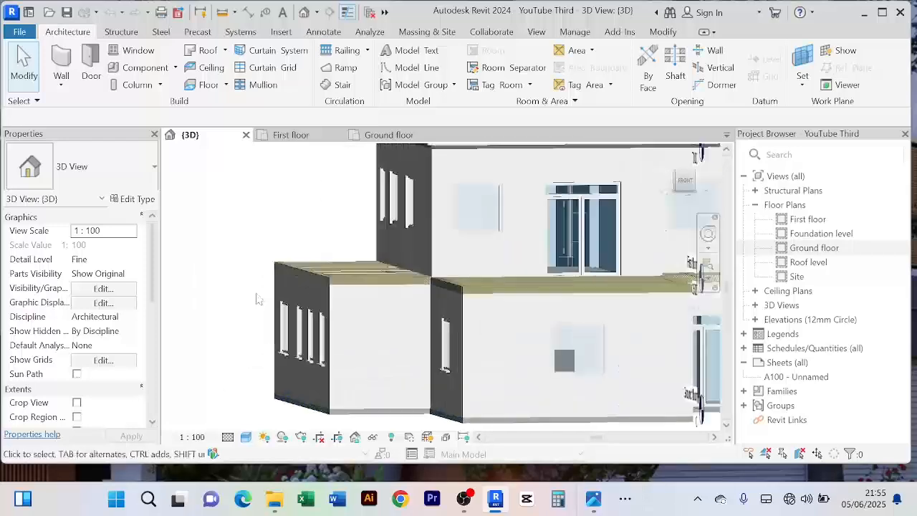
scroll(258, 298, "down", 3)
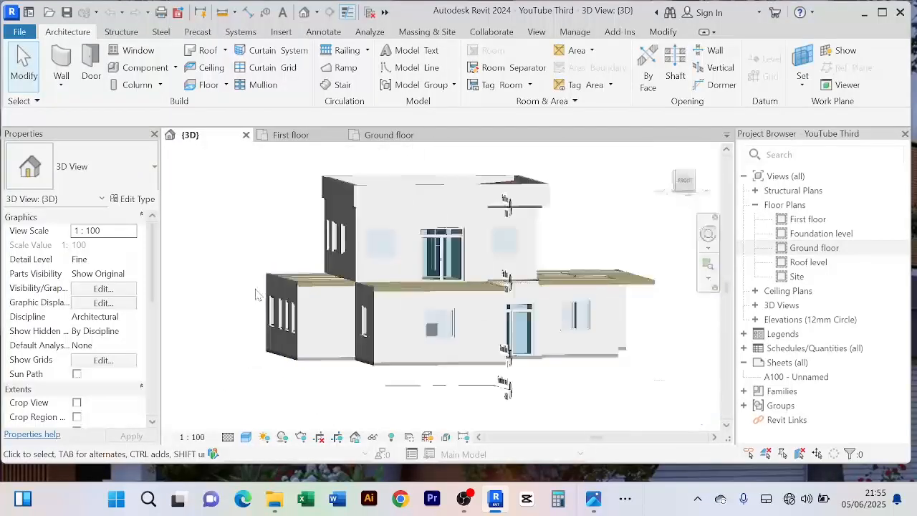
scroll(270, 395, "up", 1)
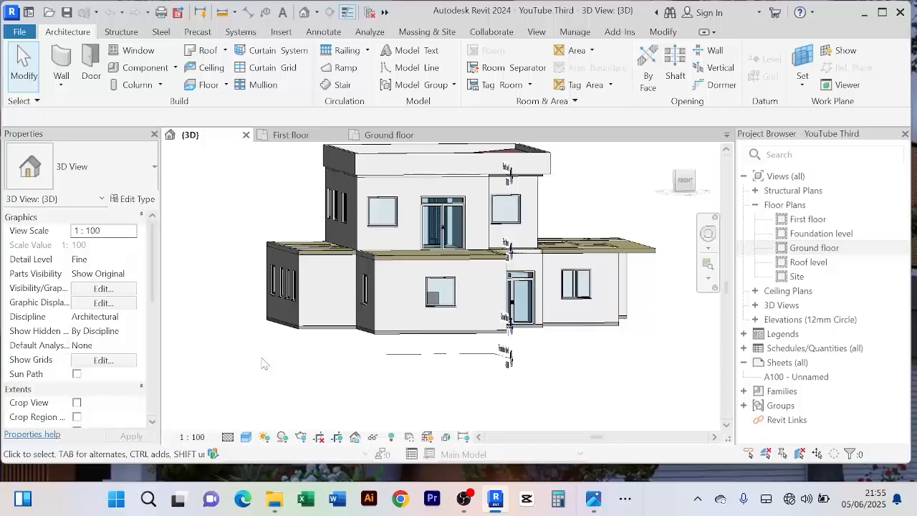
scroll(263, 364, "up", 2)
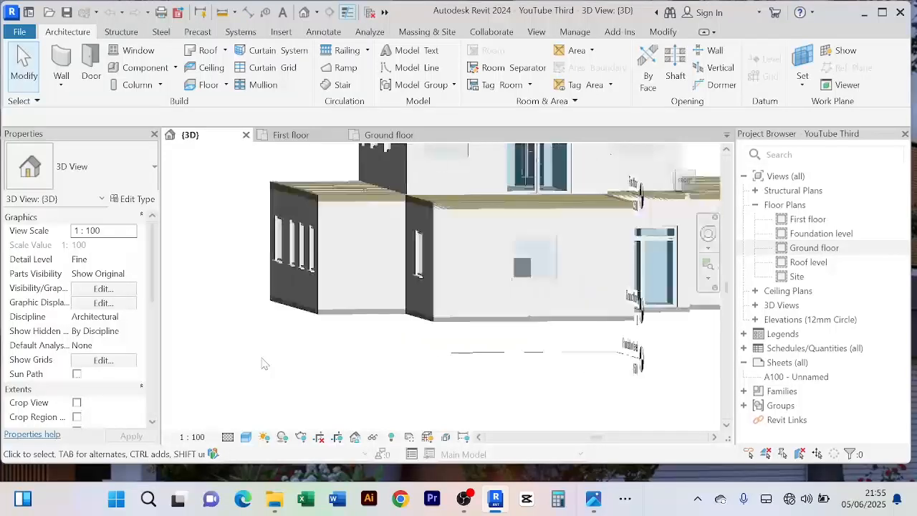
scroll(263, 362, "down", 3)
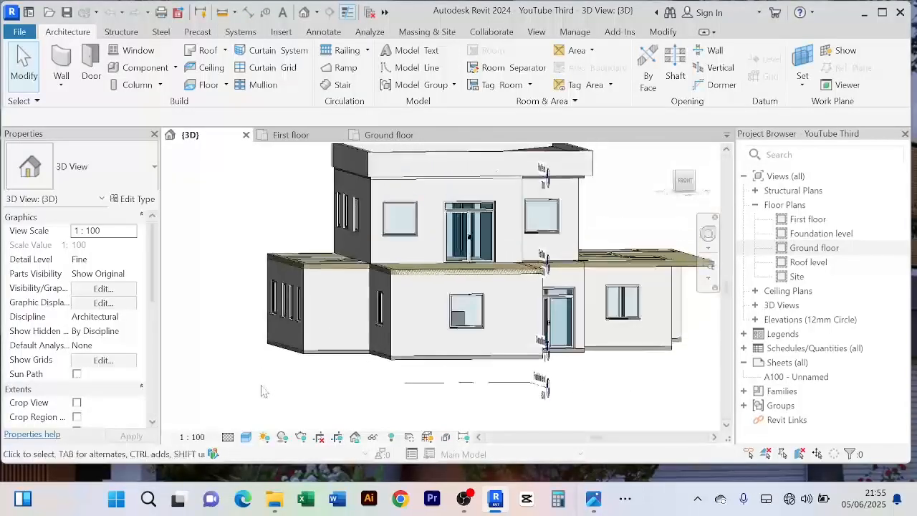
scroll(262, 385, "up", 3)
scroll(260, 374, "down", 2)
middle_click_drag(260, 369, 256, 383)
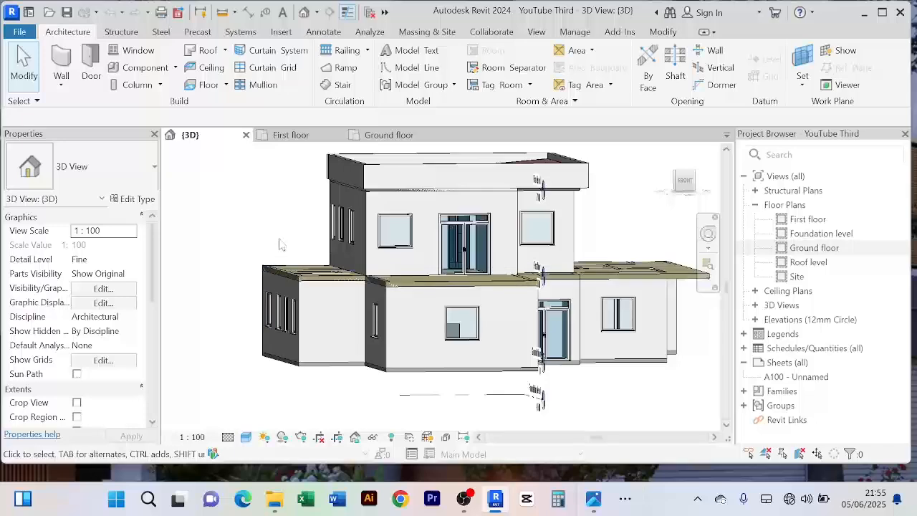
Step: Review the ground floor and first floor plans, including the staircase area, and return to the 3D view
left_click(389, 136)
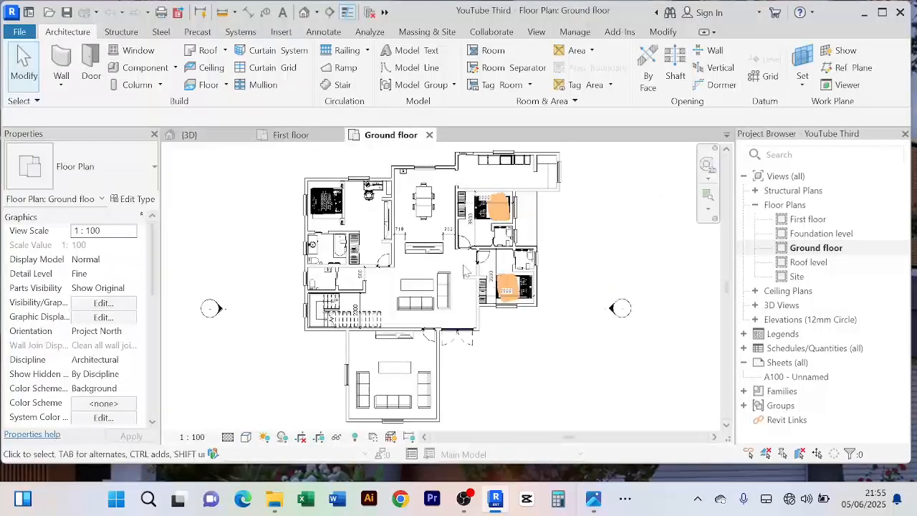
left_click(295, 136)
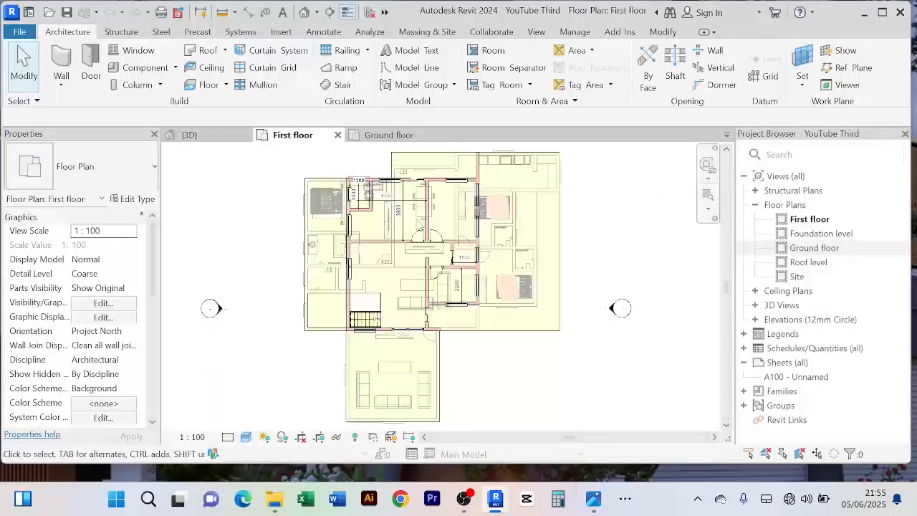
left_click(378, 140)
scroll(491, 223, "up", 3)
scroll(444, 215, "down", 3)
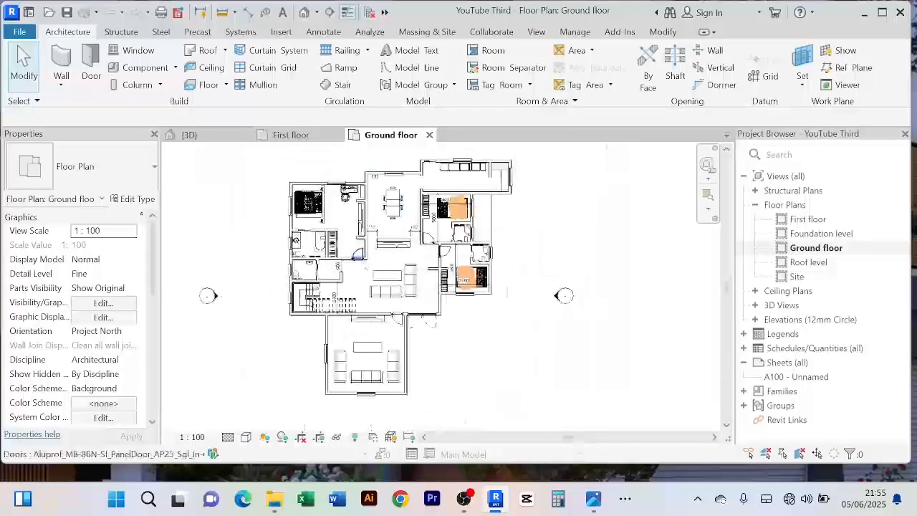
scroll(390, 204, "up", 2)
scroll(422, 194, "down", 3)
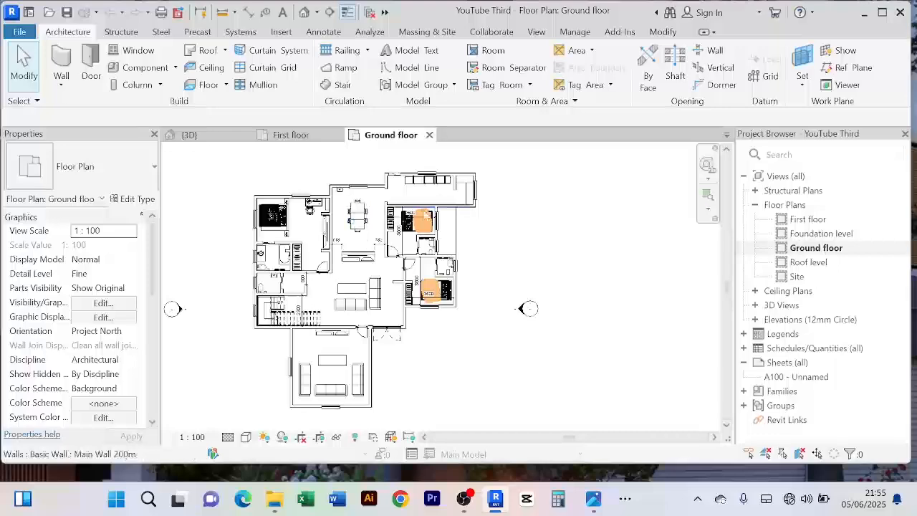
left_click(292, 135)
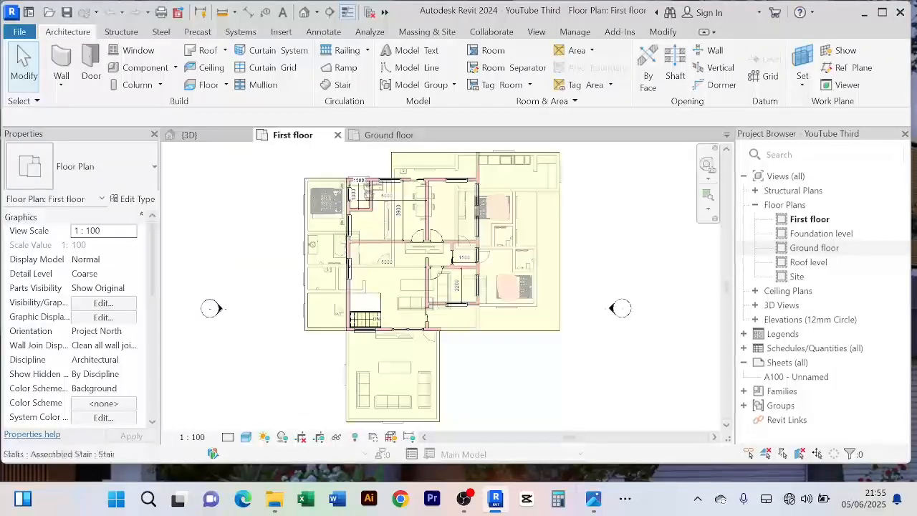
scroll(359, 283, "up", 2)
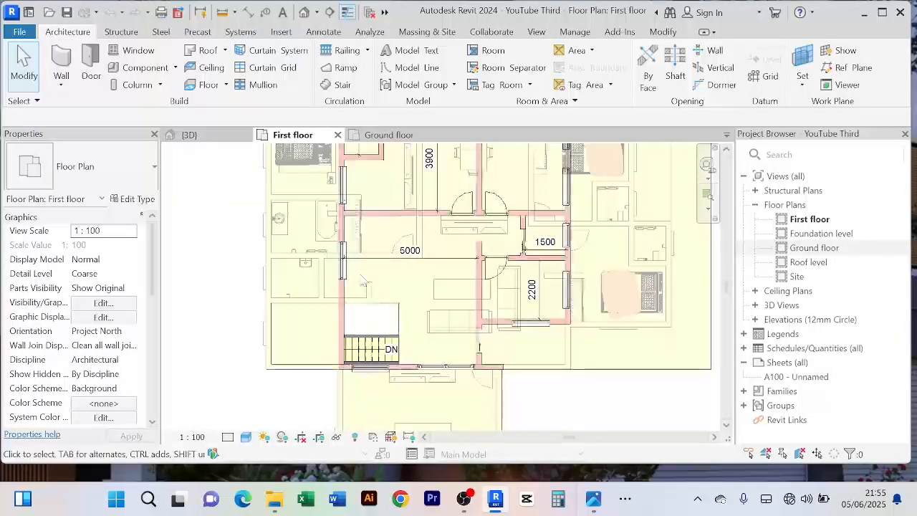
scroll(359, 283, "down", 1)
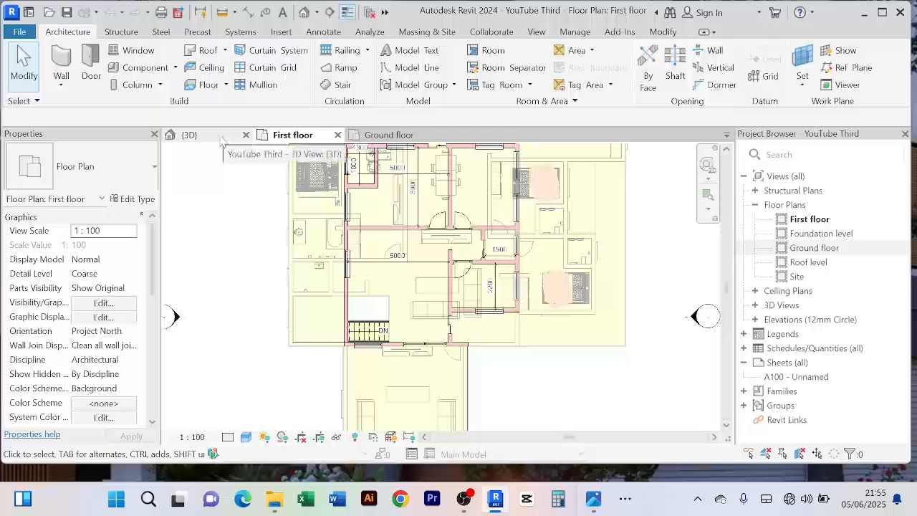
left_click(218, 138)
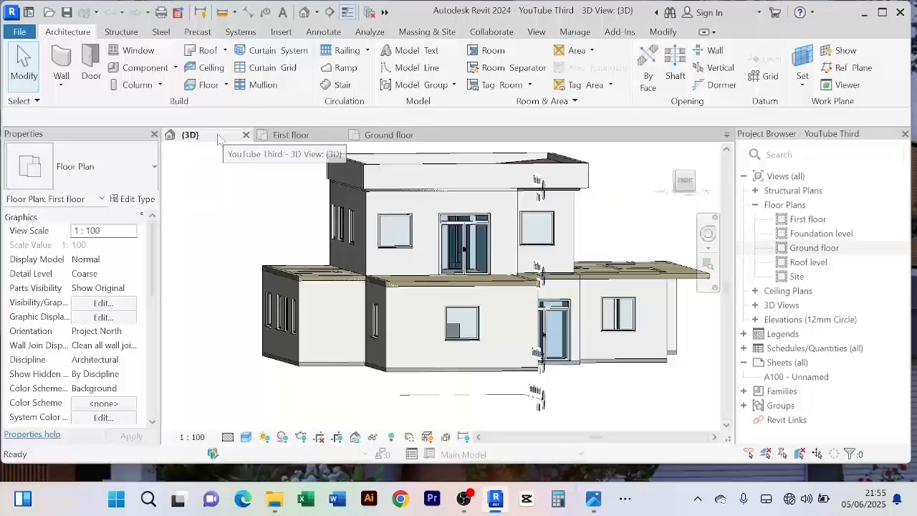
Step: On the first floor plan, move the 910x910mm window in the lounge's west wall down beside the staircase, about 600 mm from the front wall
left_click(290, 135)
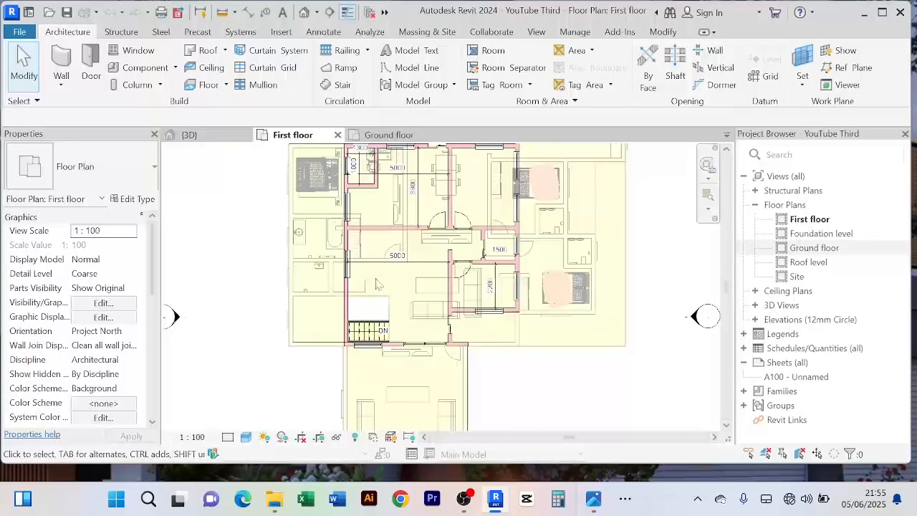
scroll(364, 266, "up", 3)
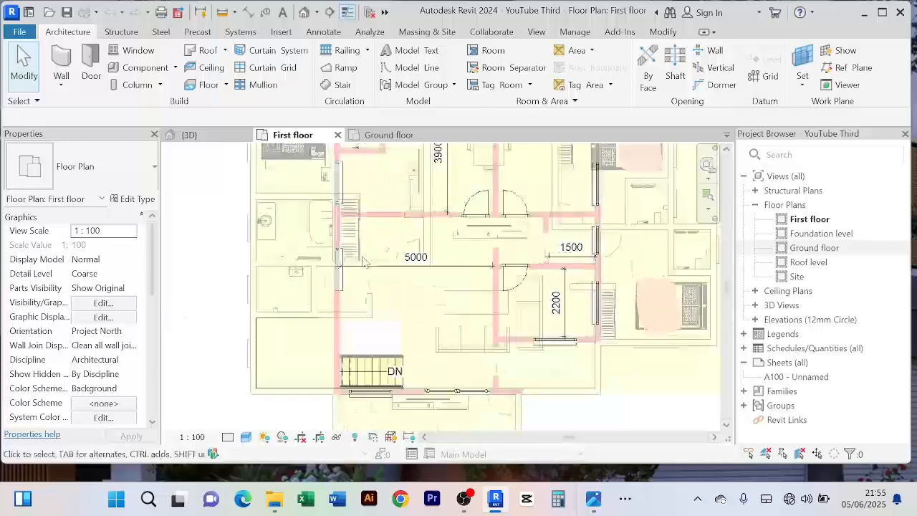
scroll(368, 270, "down", 3)
scroll(375, 273, "up", 1)
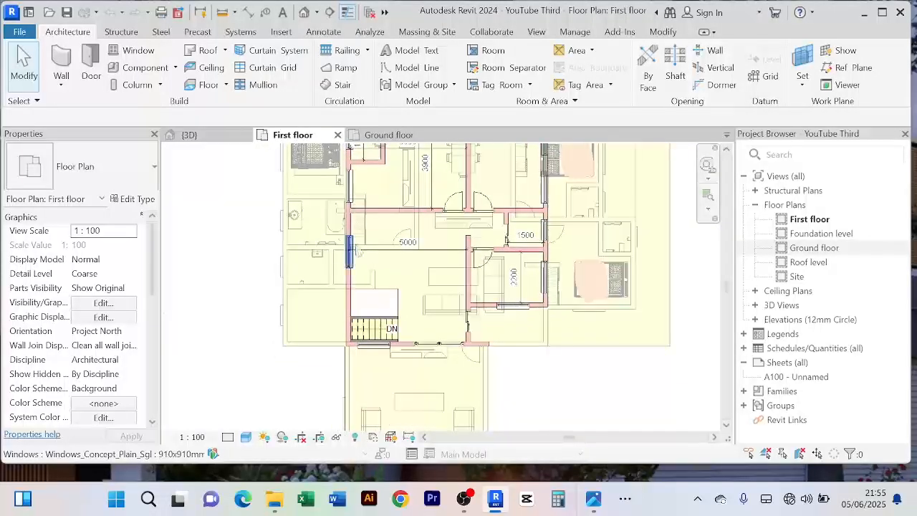
scroll(364, 272, "up", 1)
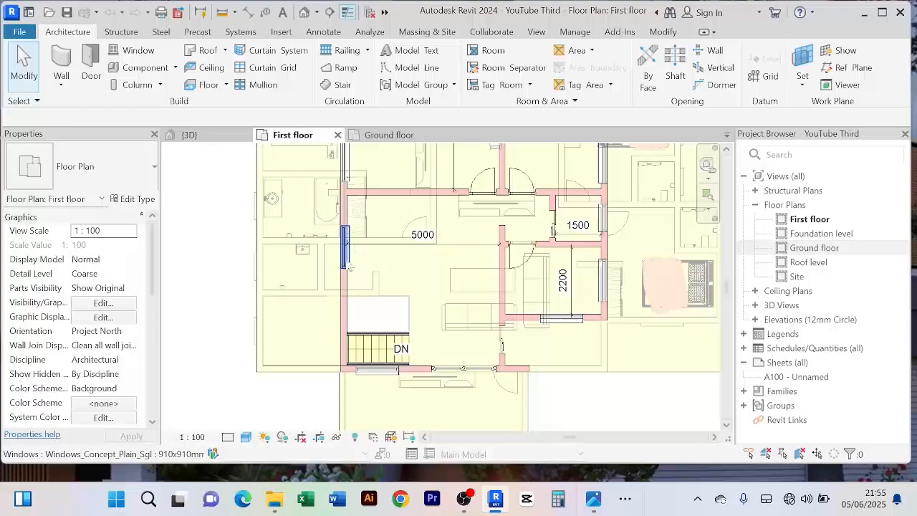
left_click(351, 251)
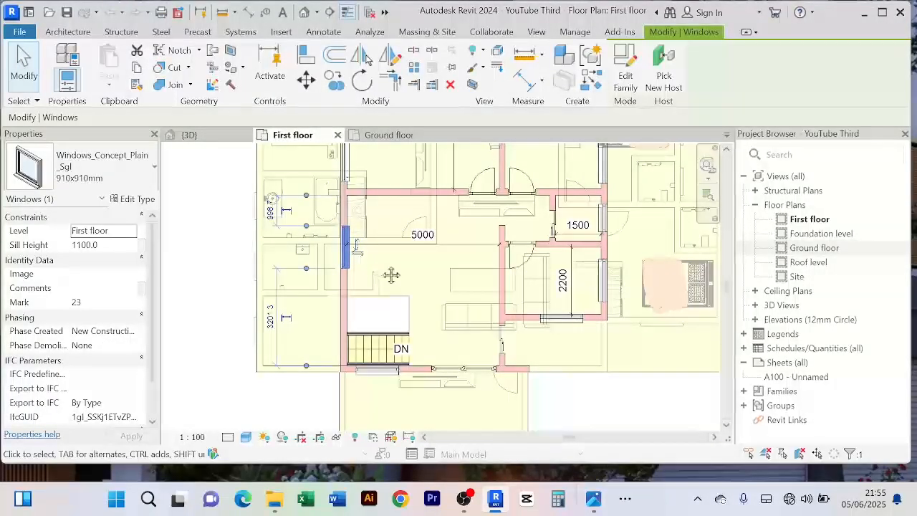
scroll(390, 275, "down", 4)
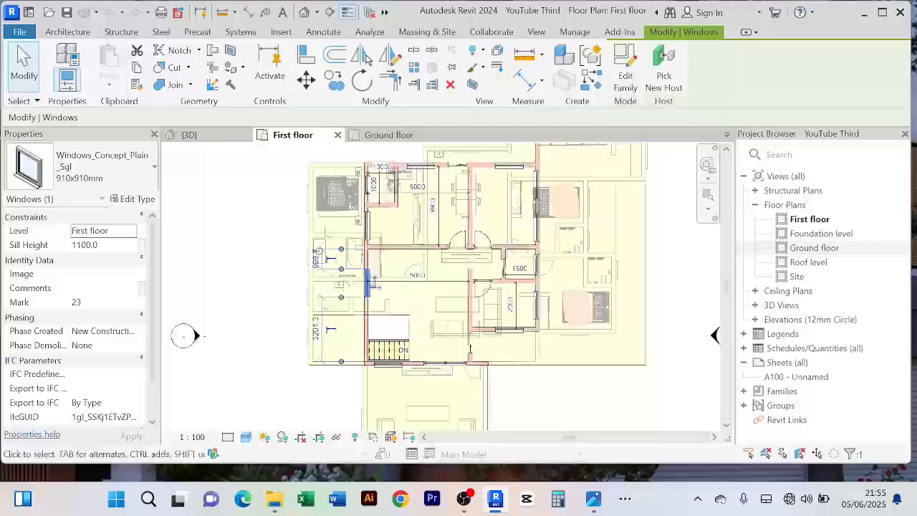
scroll(373, 283, "up", 3)
scroll(359, 250, "down", 3)
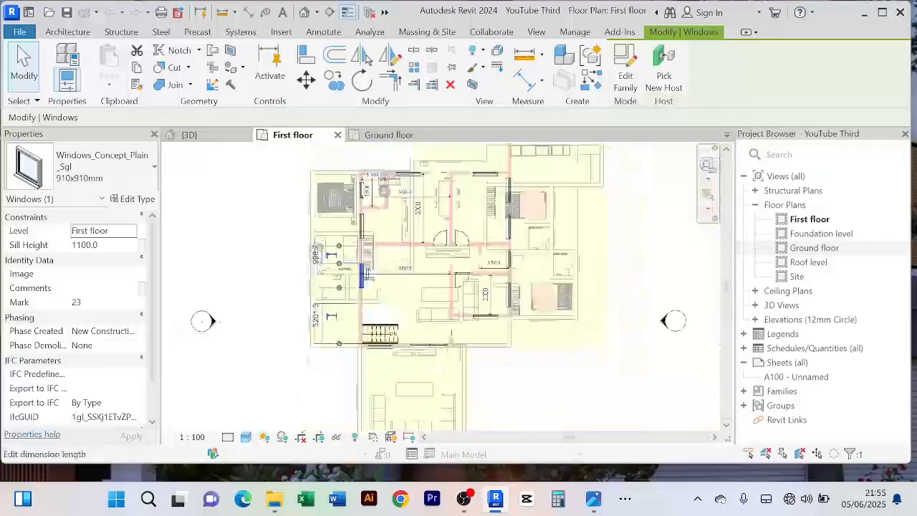
scroll(341, 203, "up", 2)
scroll(341, 205, "down", 3)
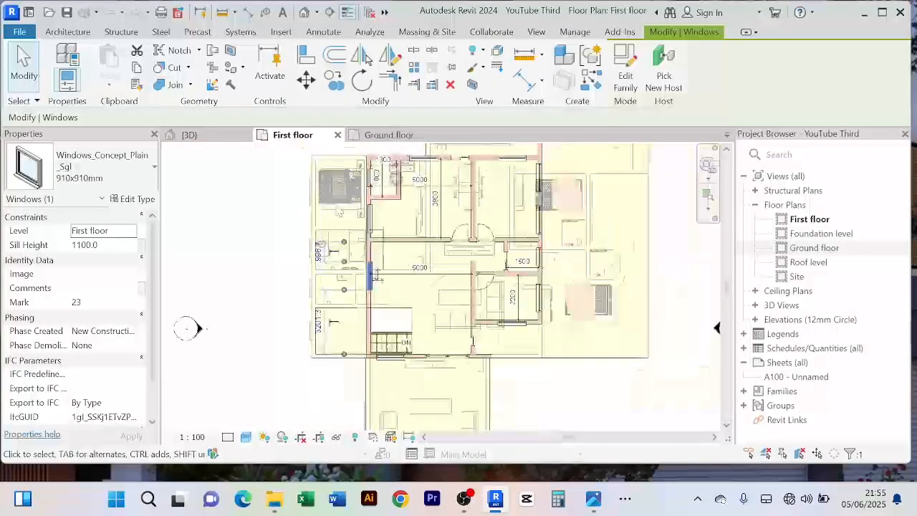
scroll(339, 208, "up", 3)
scroll(339, 209, "down", 3)
scroll(401, 279, "up", 3)
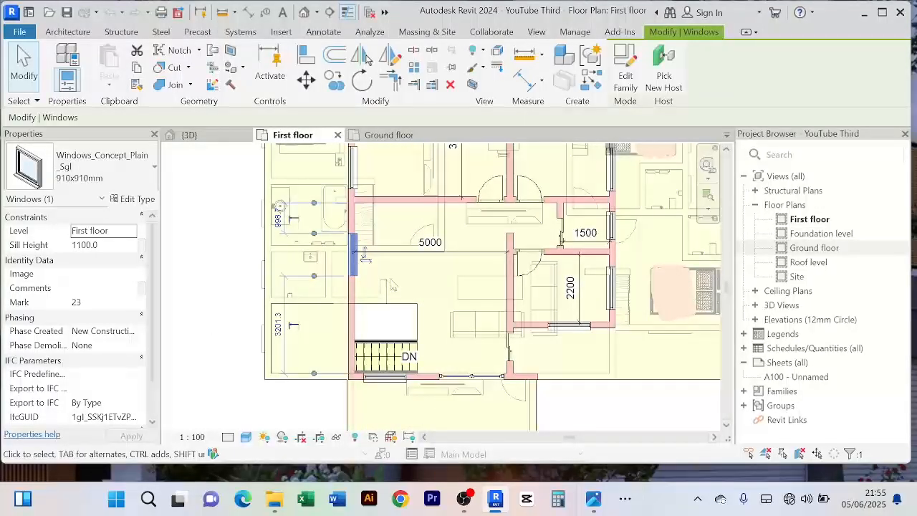
scroll(391, 285, "down", 3)
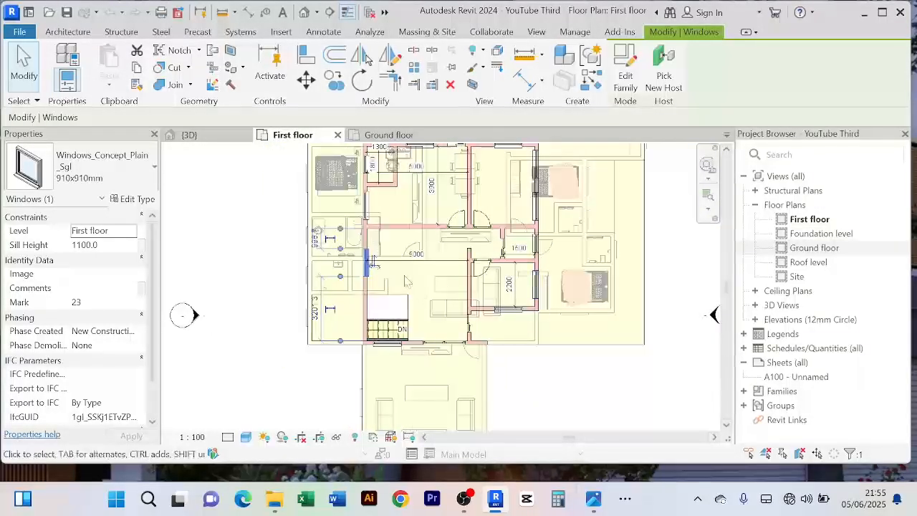
scroll(366, 280, "up", 3)
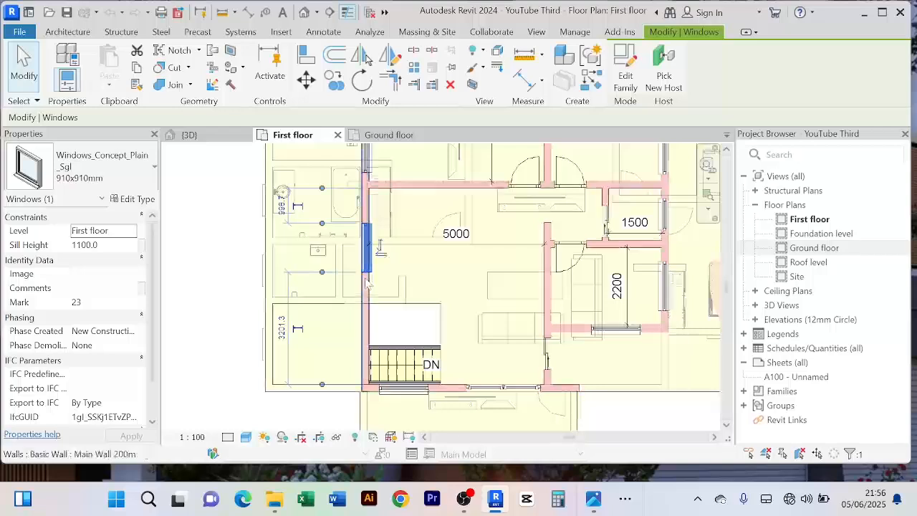
key("Down")
key("Down")
key("Down")
key("Down")
key("Down")
key("Down")
key("Down")
key("Down")
key("Down")
key("Down")
key("Down")
key("Down")
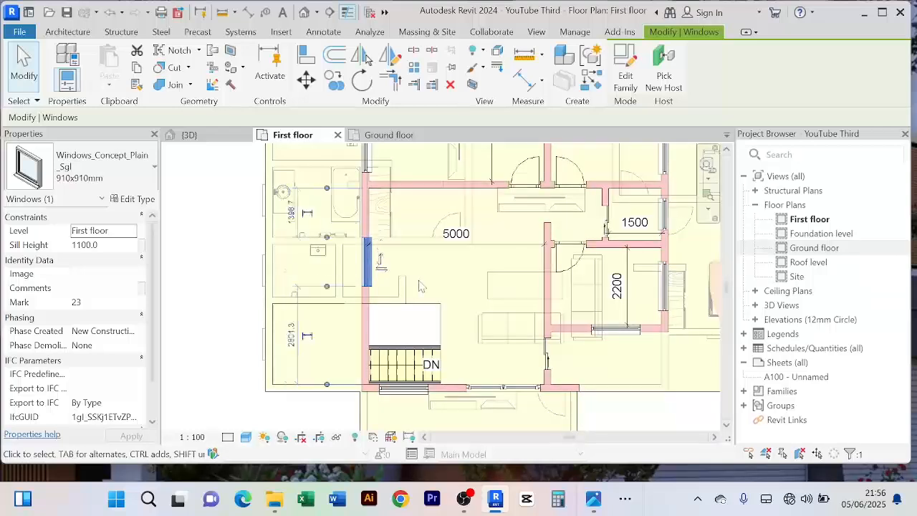
key("Down")
key("Down")
key("Down")
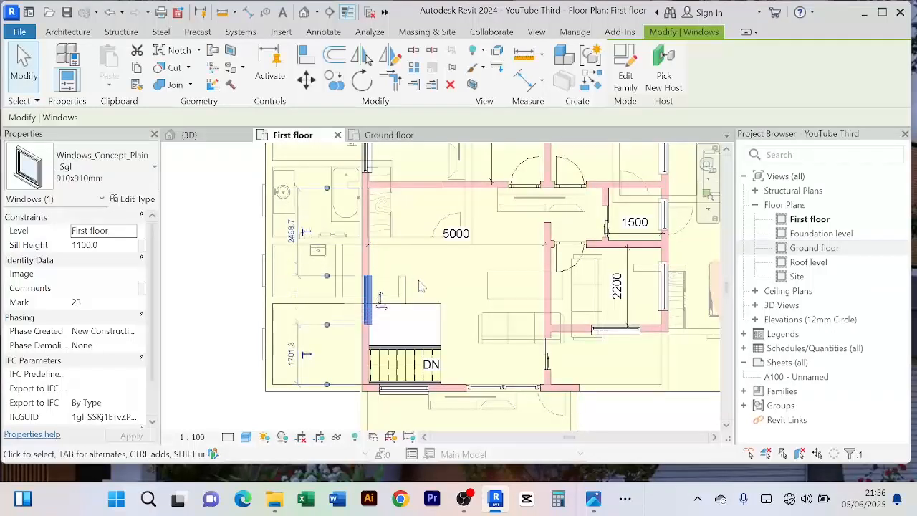
key("Down")
key("Down")
key("Down")
key("Down")
key("Down")
key("Down")
key("Down")
key("Down")
key("Down")
key("Down")
key("Down")
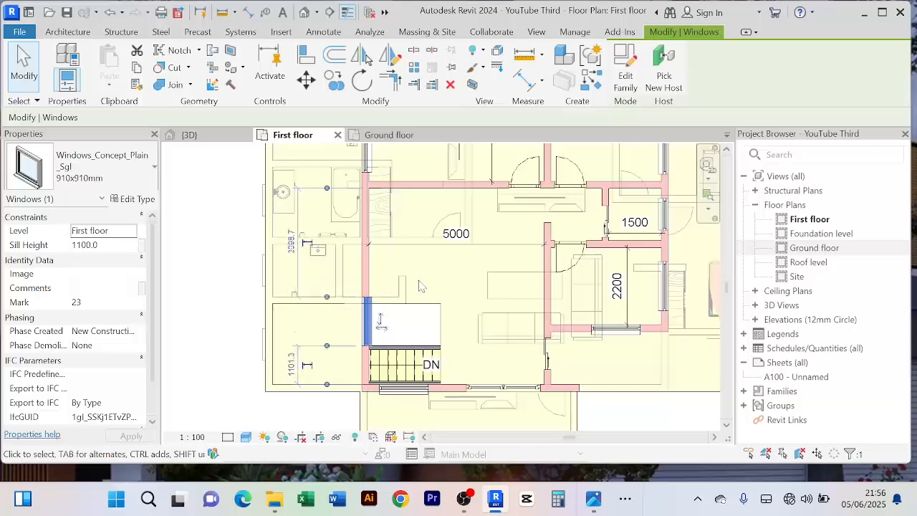
key("Up")
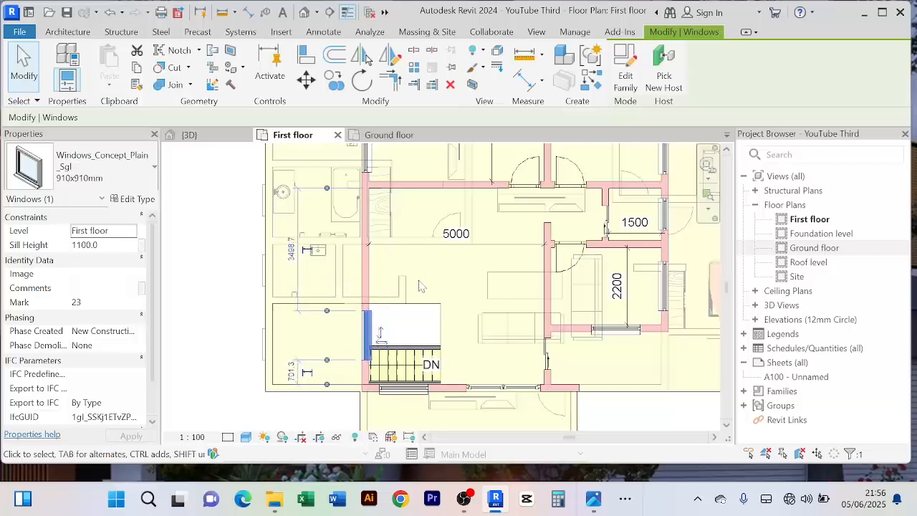
key("Down")
key("Down")
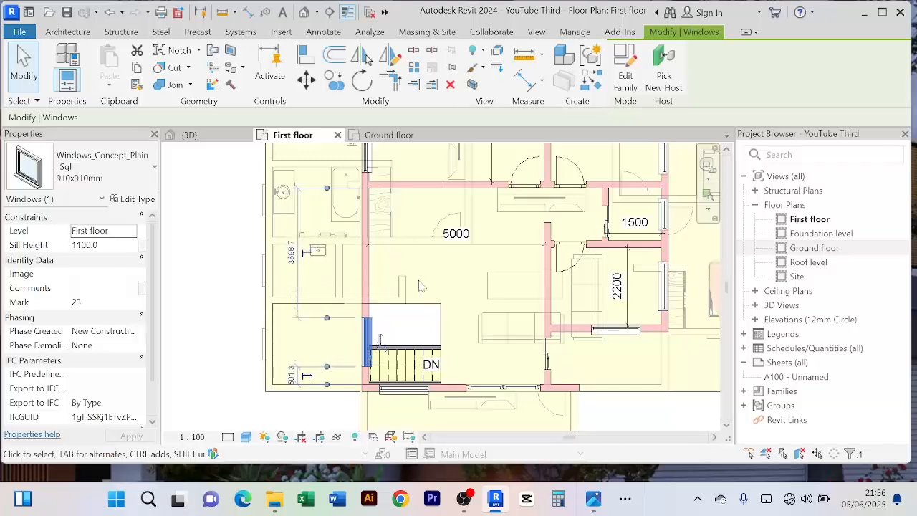
key("Up")
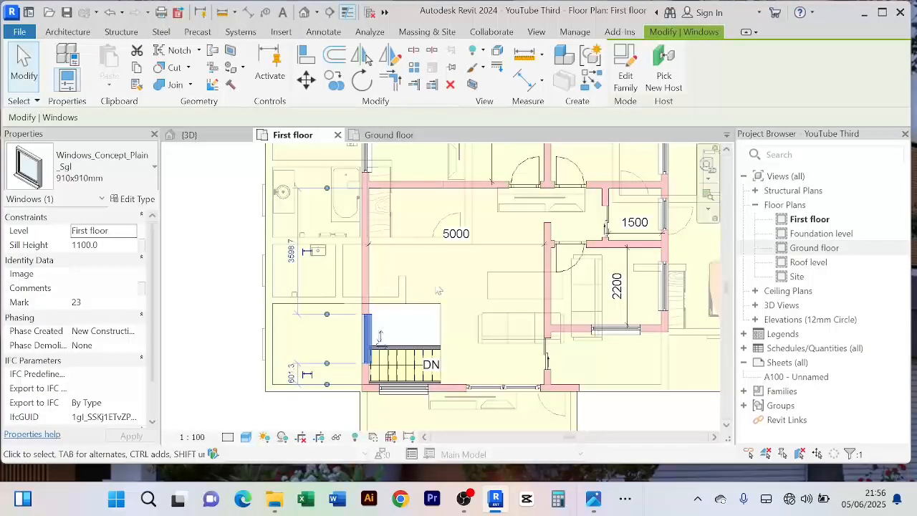
Step: Place a 1500 x 2000mm M_Door-Double-Sliding door in the first floor lounge's west wall, about 200 mm below the wall separating it from the bedroom
scroll(438, 289, "down", 2)
middle_click_drag(438, 289, 434, 351)
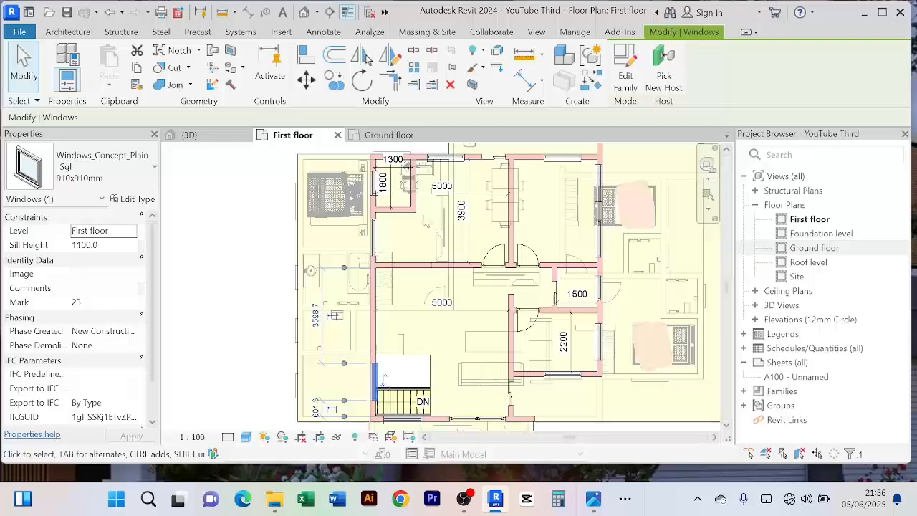
left_click(497, 160)
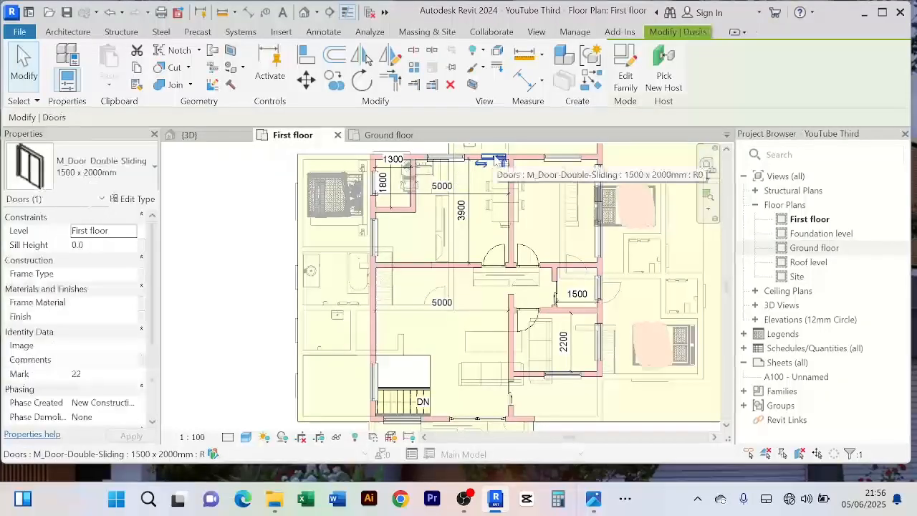
middle_click_drag(450, 351, 450, 322)
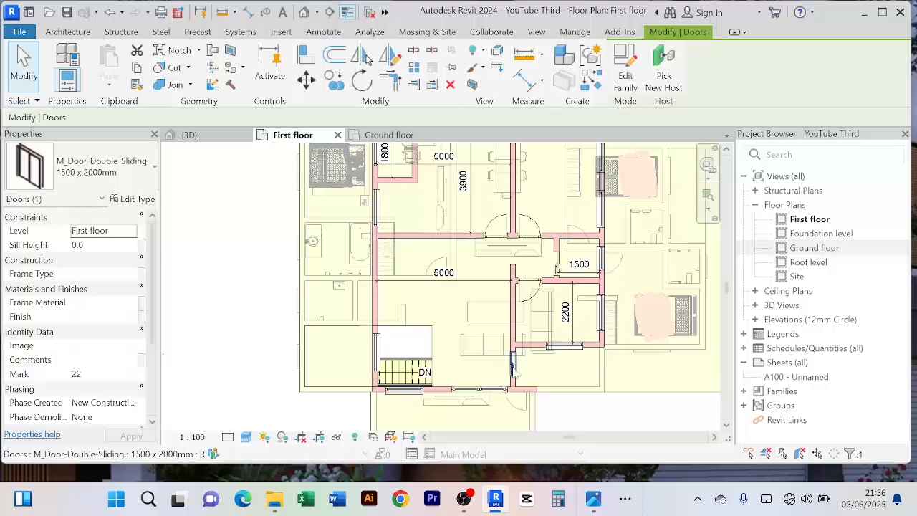
left_click(513, 367)
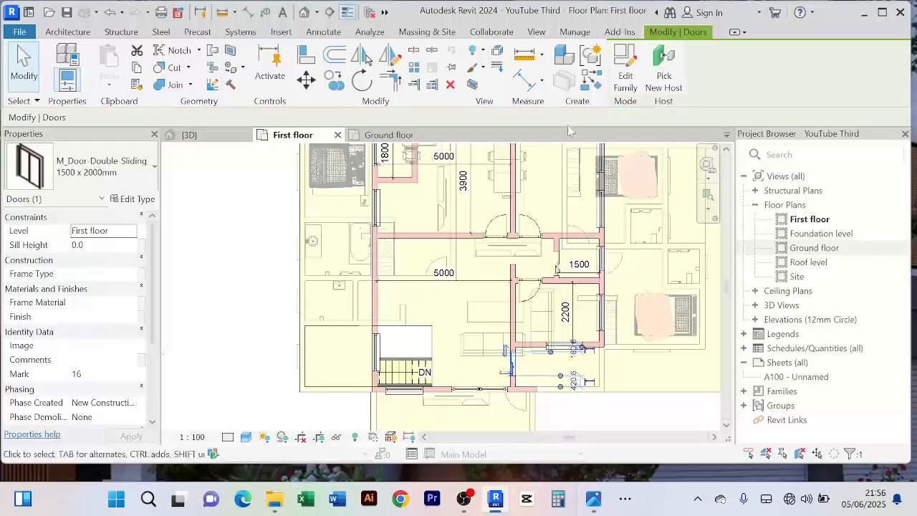
left_click(592, 81)
scroll(383, 272, "up", 2)
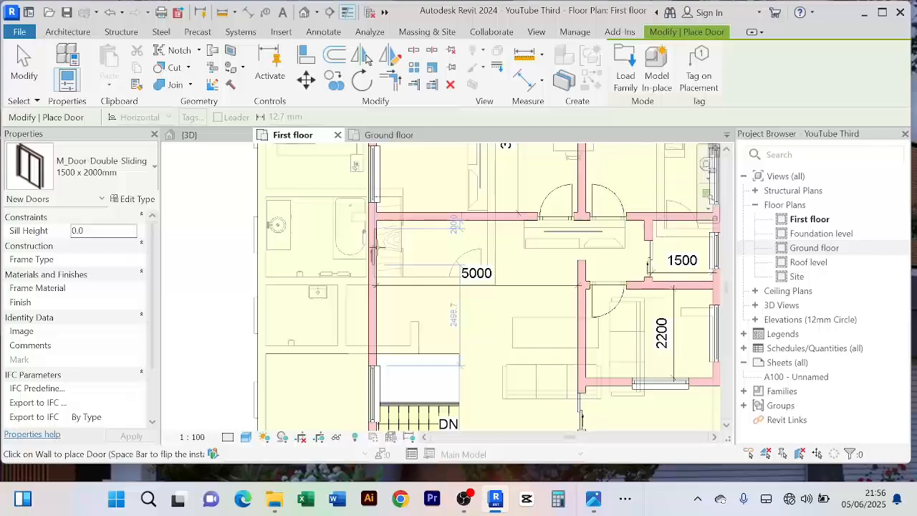
right_click(228, 234)
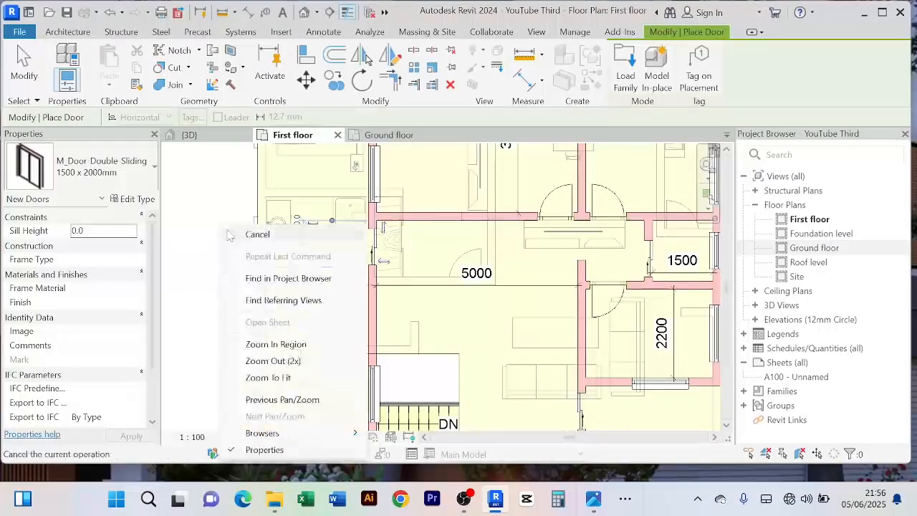
left_click(231, 234)
right_click(223, 227)
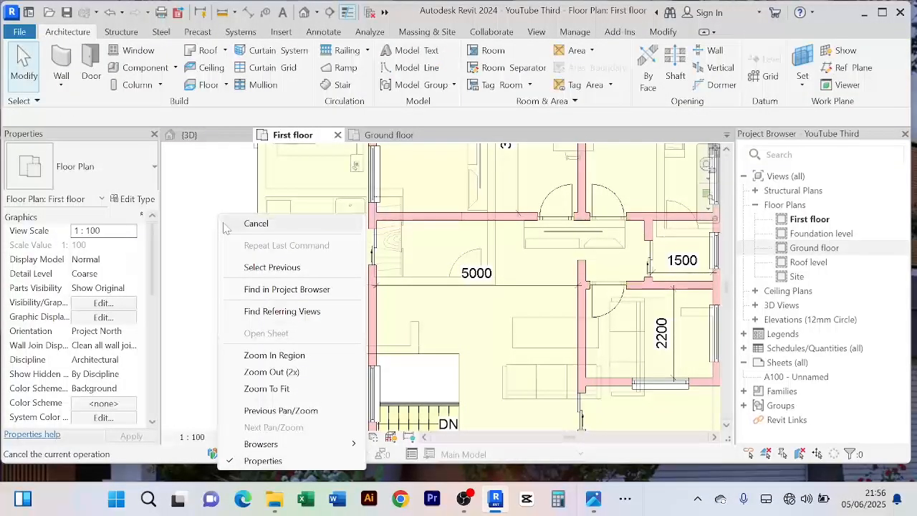
left_click(224, 227)
Step: Flip the hand of the new sliding door in the lounge's west wall
left_click(388, 266)
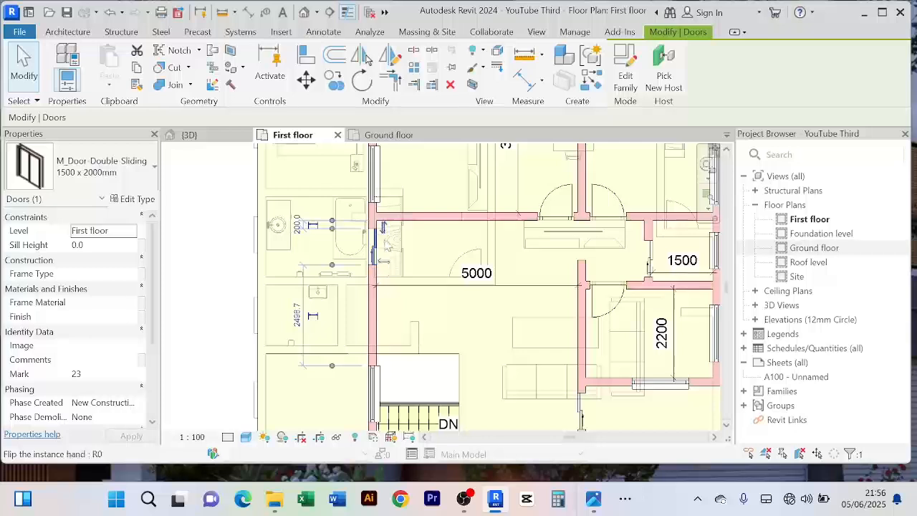
left_click(386, 241)
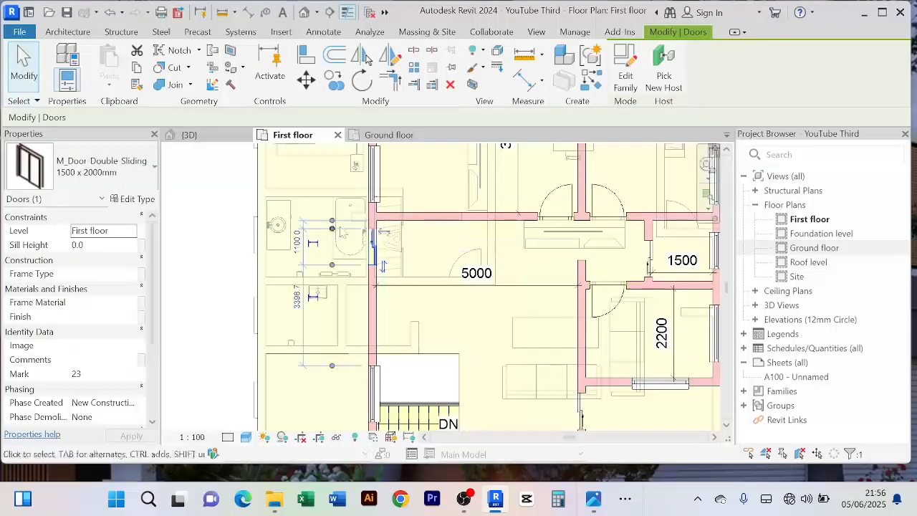
left_click(241, 223)
Step: Review the first floor plan, checking the room layout, door and window positions and the upper-floor slab around the rooms
scroll(404, 253, "down", 3)
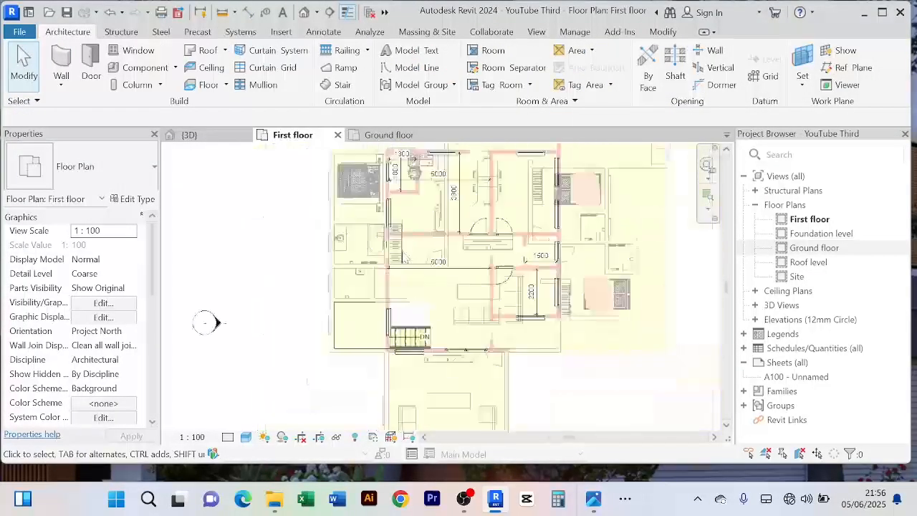
scroll(426, 281, "down", 1)
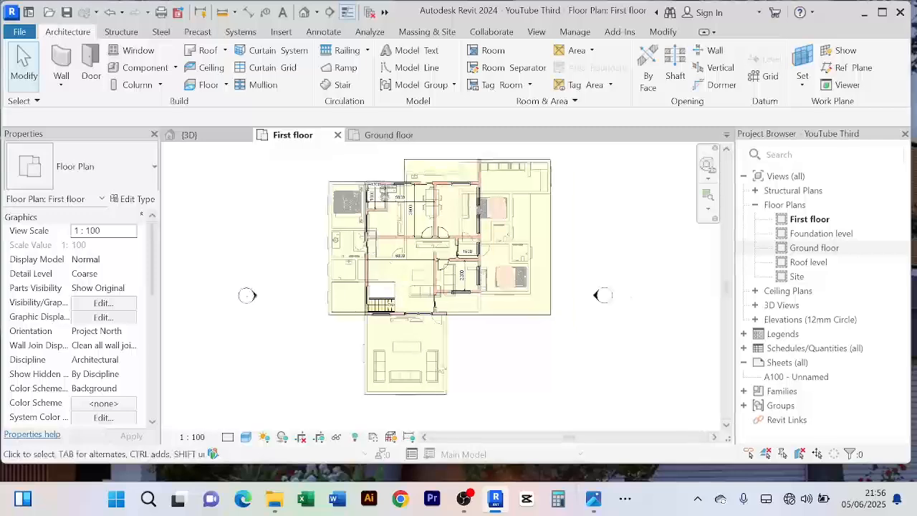
scroll(419, 358, "up", 1)
scroll(430, 334, "down", 1)
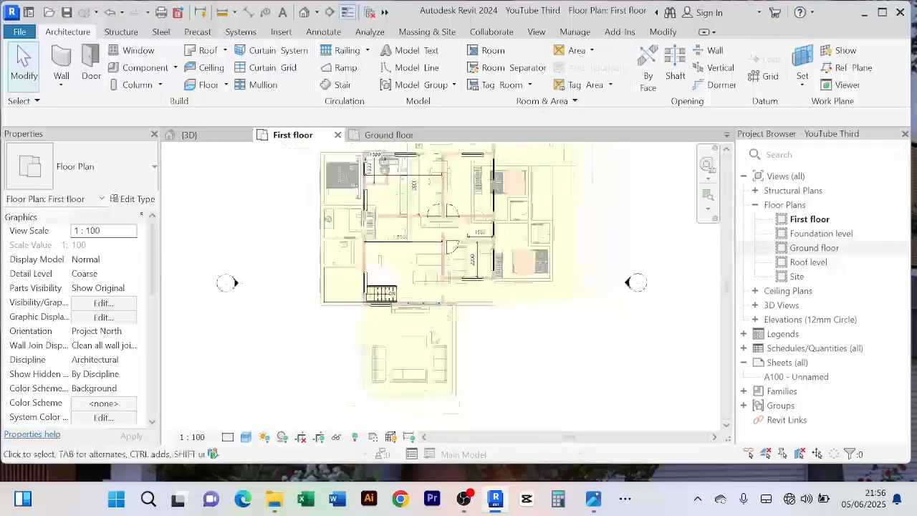
middle_click_drag(541, 242, 550, 285)
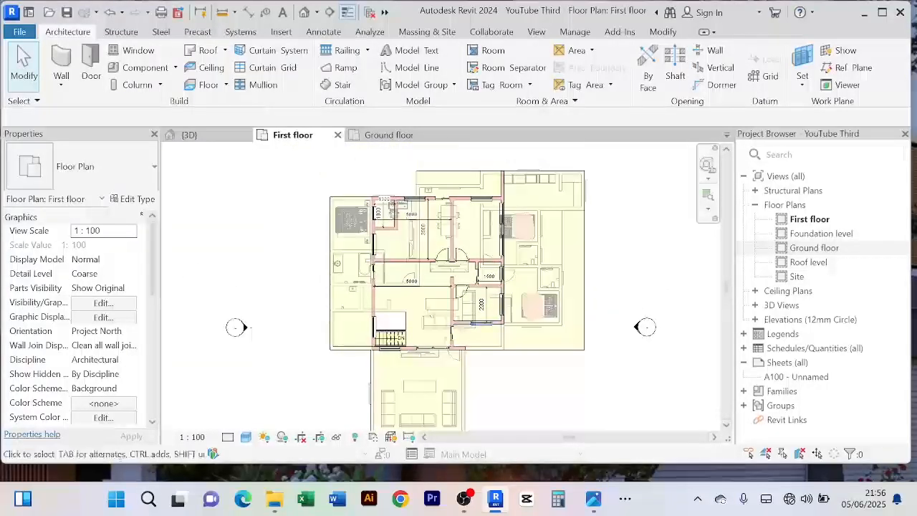
middle_click_drag(436, 292, 459, 325)
scroll(419, 317, "up", 2)
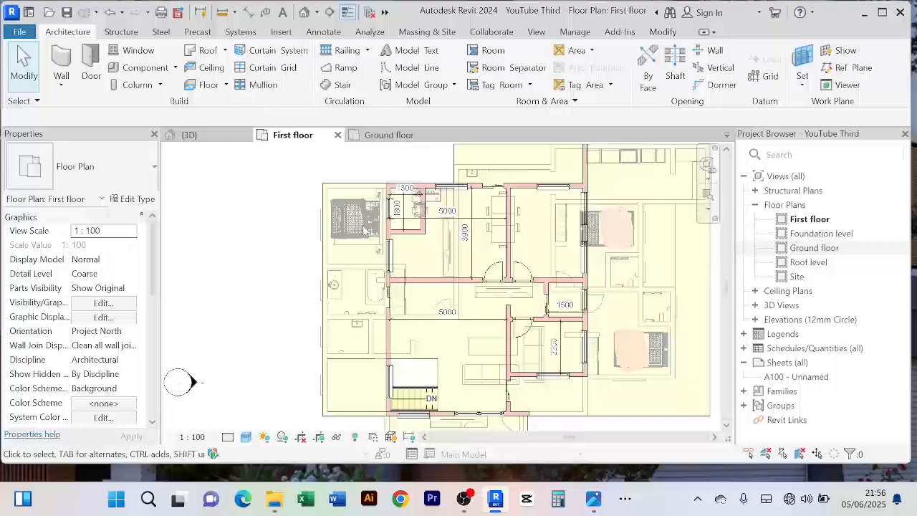
middle_click_drag(491, 257, 465, 317)
scroll(484, 231, "up", 2)
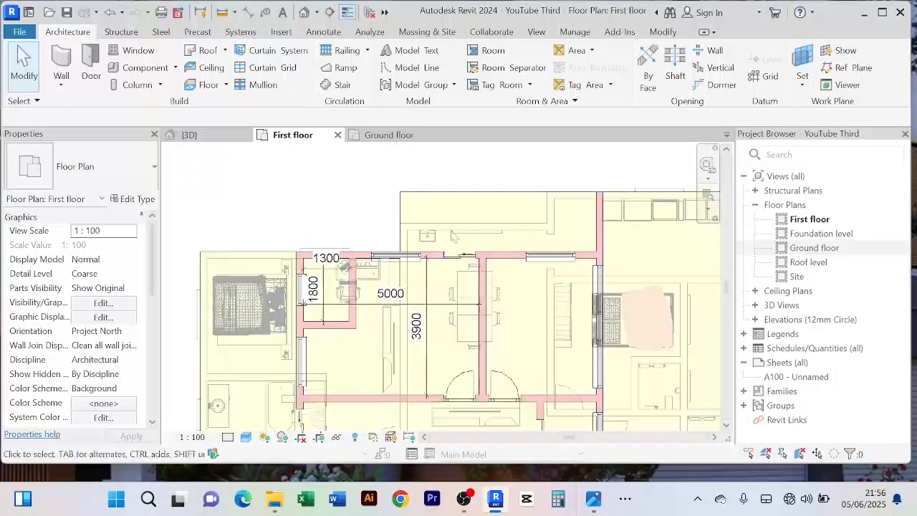
scroll(539, 215, "down", 1)
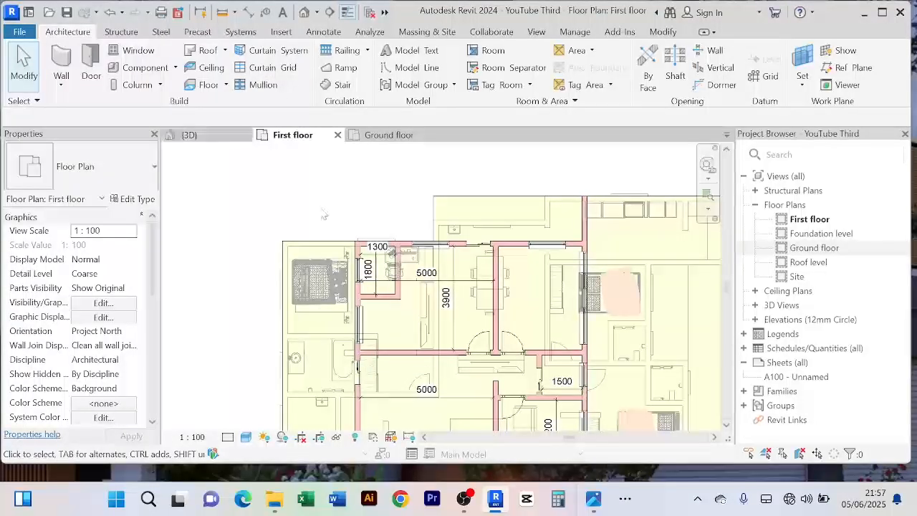
scroll(505, 213, "down", 2)
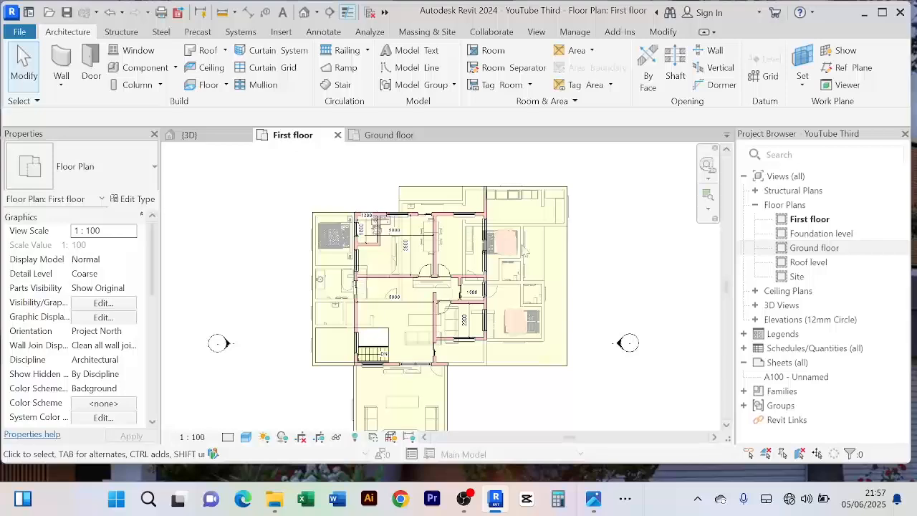
Step: Return to the 3D view and examine the side facade with the new first-floor sliding door
left_click(189, 135)
mouse_move(283, 244)
middle_mouse_down("shift")
mouse_move(399, 271)
mouse_move(222, 267)
mouse_move(271, 252)
mouse_move(272, 237)
mouse_move(306, 259)
mouse_move(355, 260)
mouse_move(322, 247)
mouse_move(363, 244)
mouse_move(282, 232)
mouse_move(291, 260)
mouse_move(276, 229)
mouse_move(275, 248)
mouse_move(342, 232)
mouse_move(267, 236)
middle_mouse_up("shift")
scroll(286, 250, "up", 2)
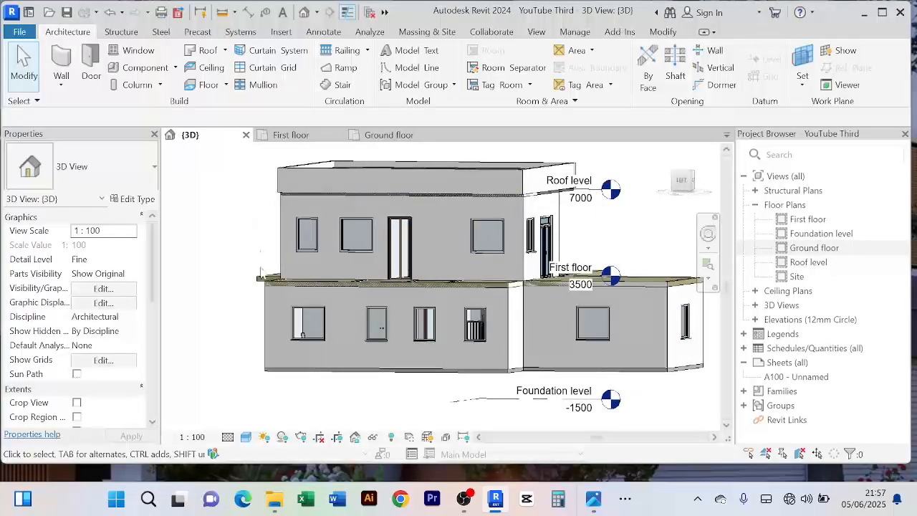
scroll(421, 223, "down", 2)
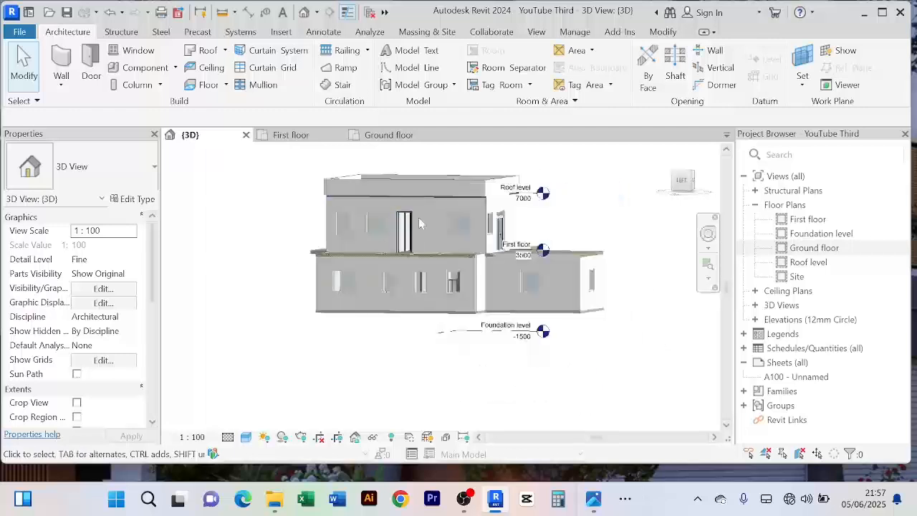
scroll(420, 222, "up", 3)
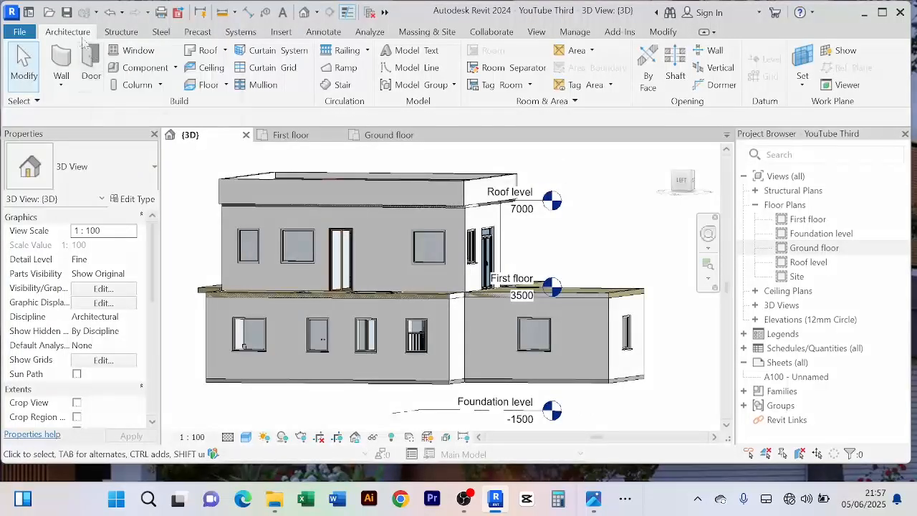
Step: Create an in-place model component in the Generic Models category with the name Generic Models 1
left_click(174, 68)
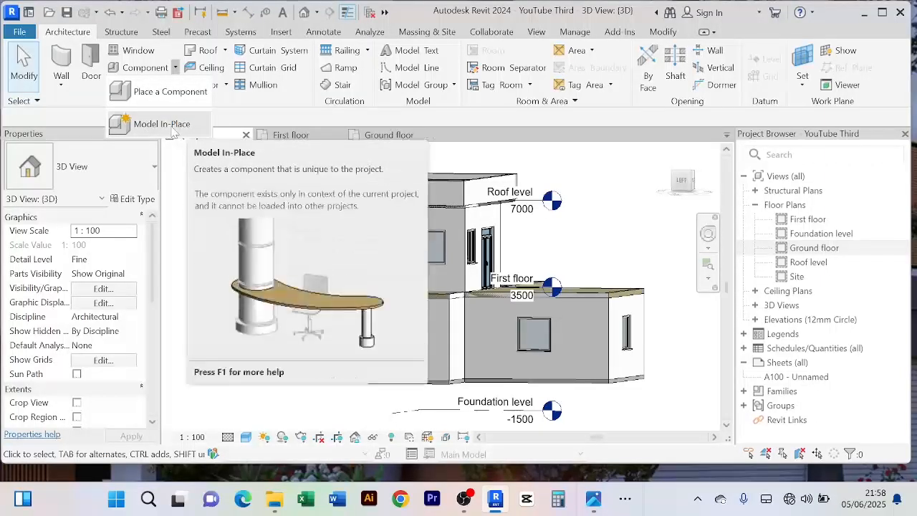
left_click(162, 124)
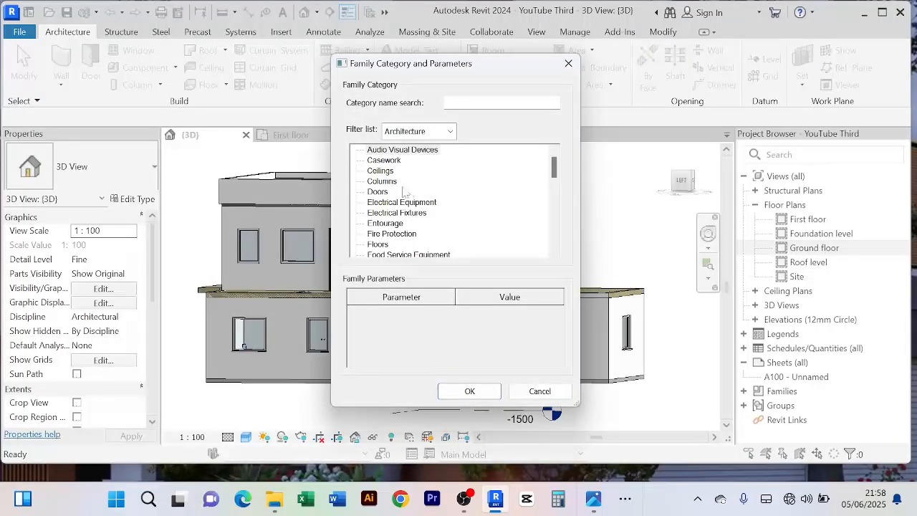
left_click(387, 182)
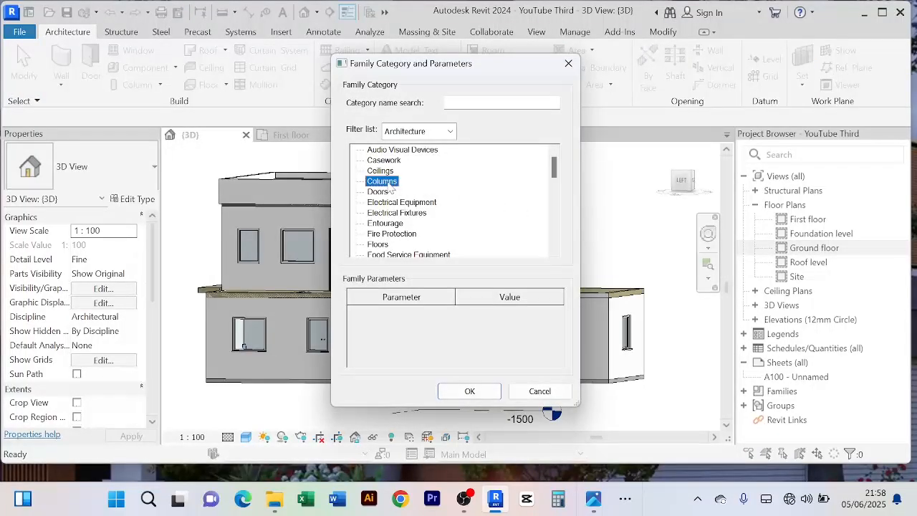
key("g")
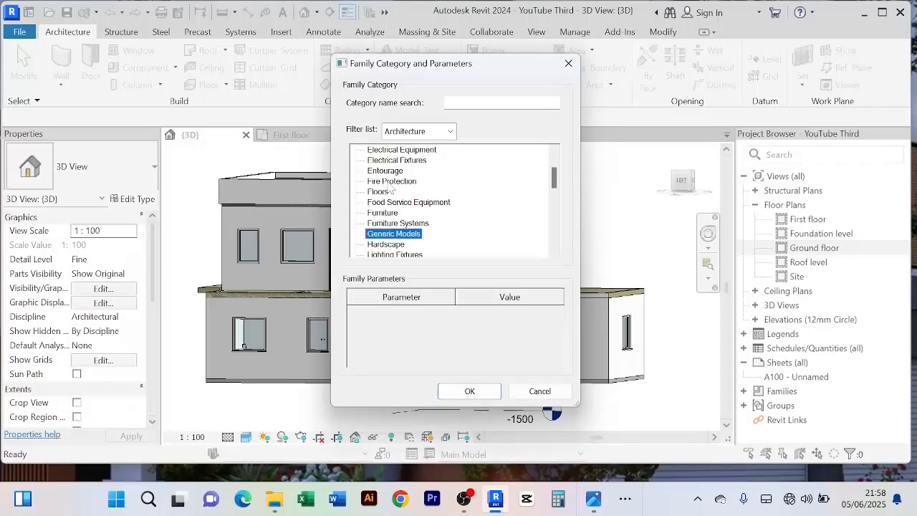
left_click(469, 390)
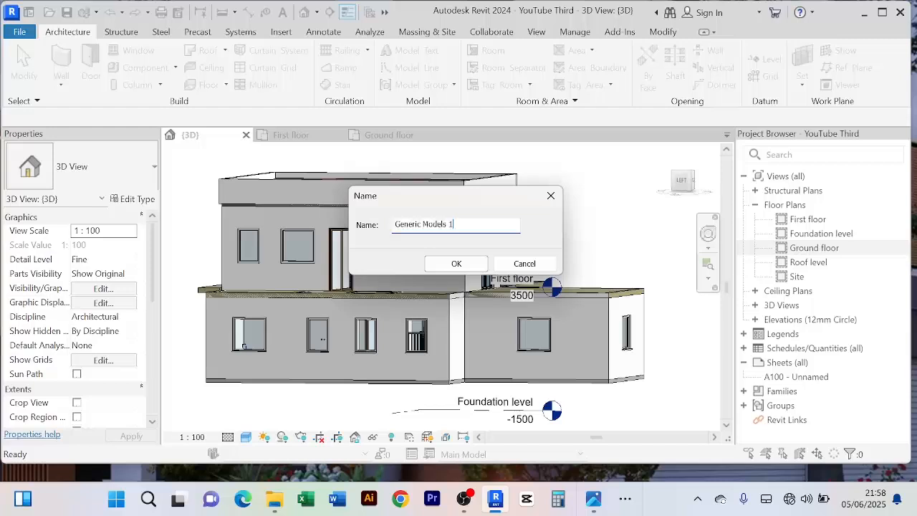
left_click(455, 264)
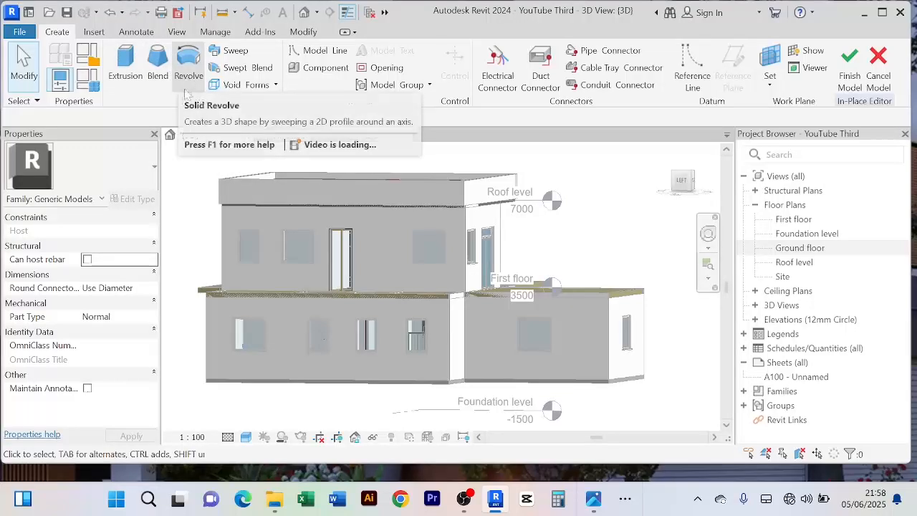
Step: Begin a solid extrusion in the in-place model and set its work plane by picking the side facade's Main Wall
left_click(279, 88)
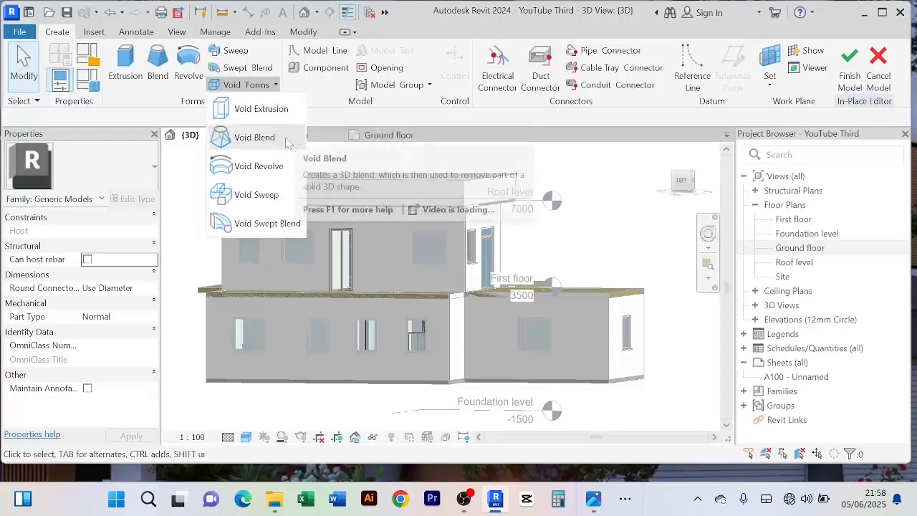
left_click(148, 107)
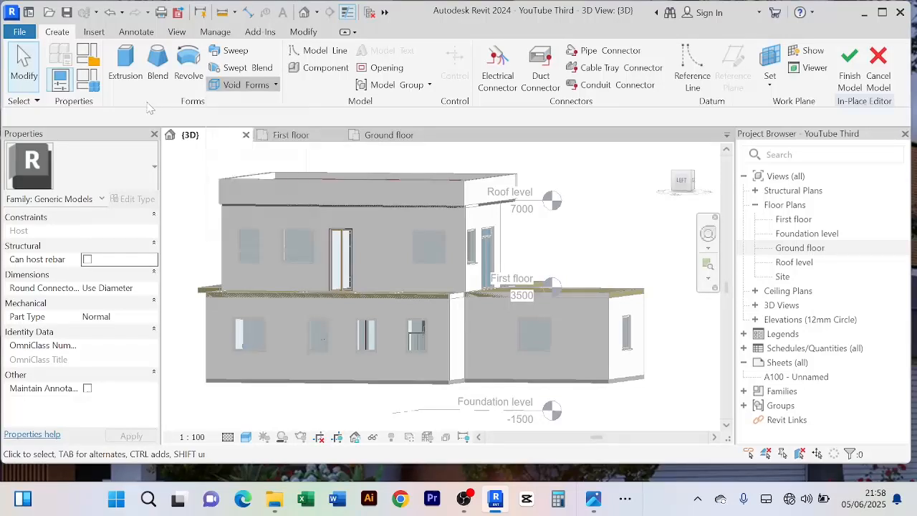
left_click(131, 72)
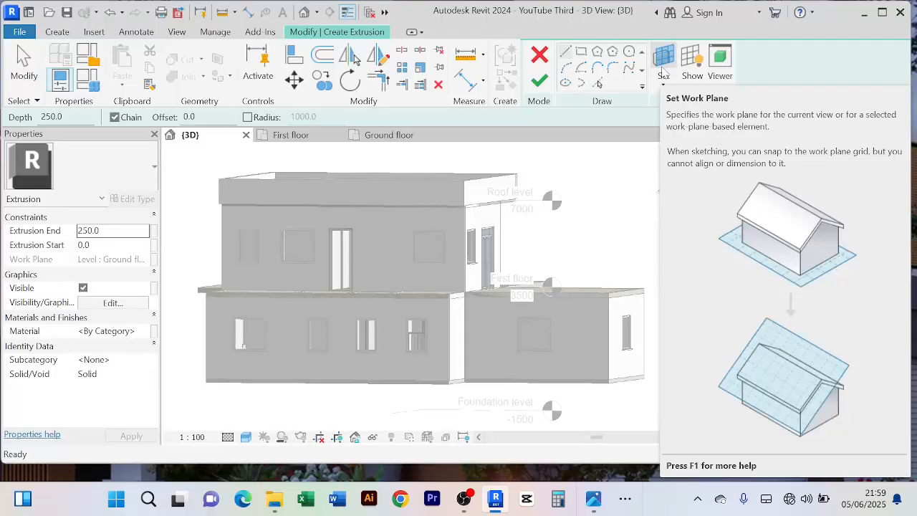
left_click(662, 72)
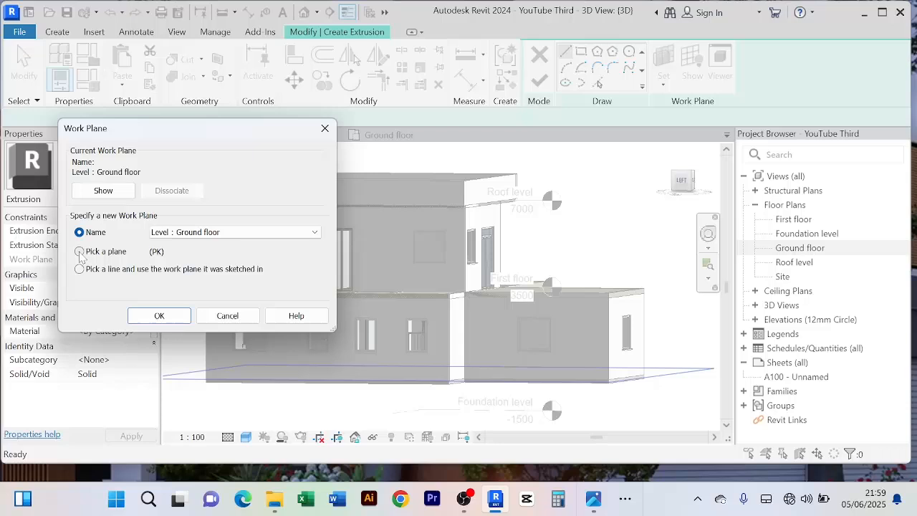
left_click(79, 253)
left_click(159, 315)
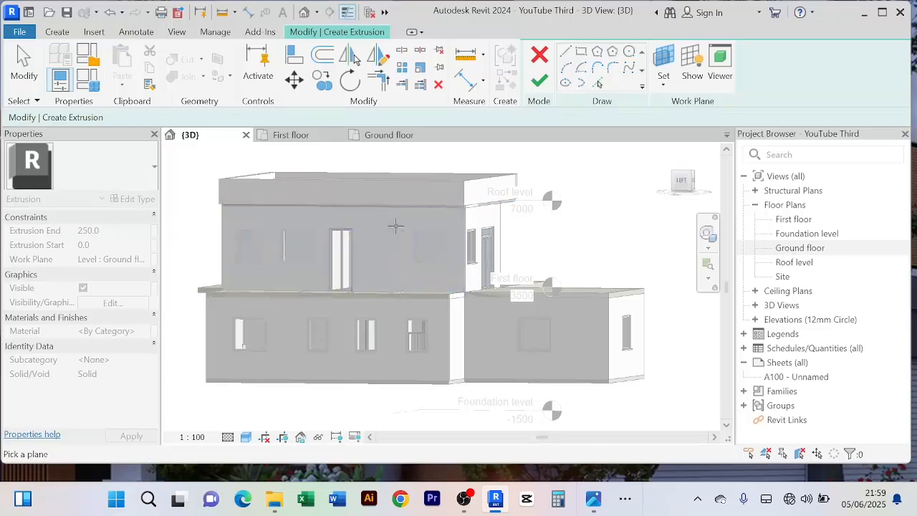
left_click(385, 290)
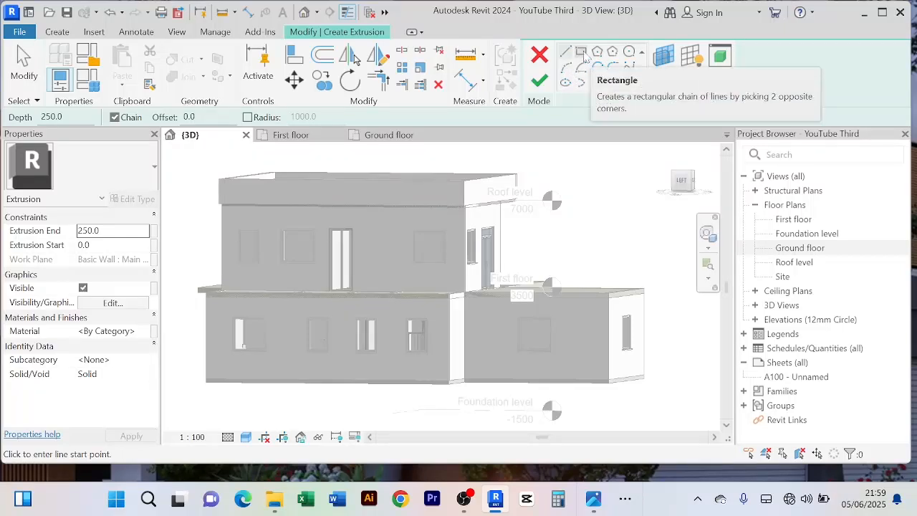
Step: Sketch a rectangle about 3700 mm high on the side facade, from beside the sliding door below the parapet to the far upper-floor slab corner
left_click(584, 56)
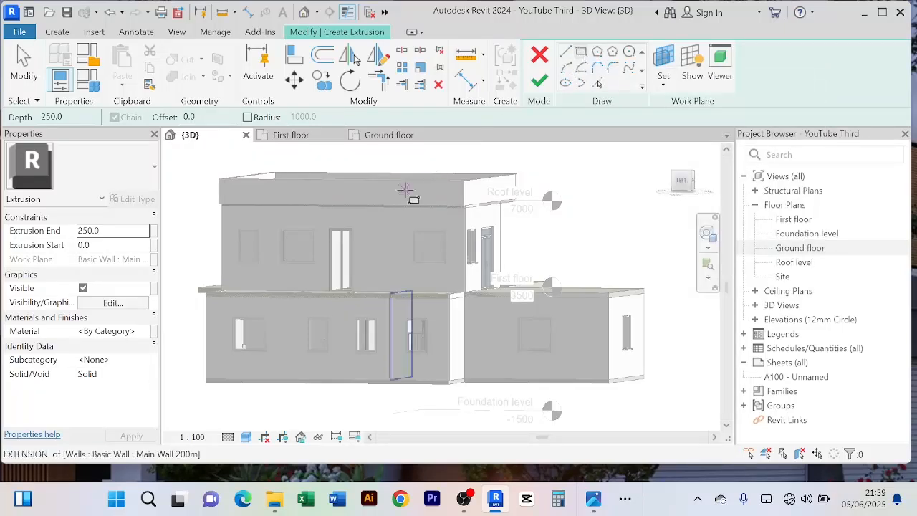
left_click(366, 205)
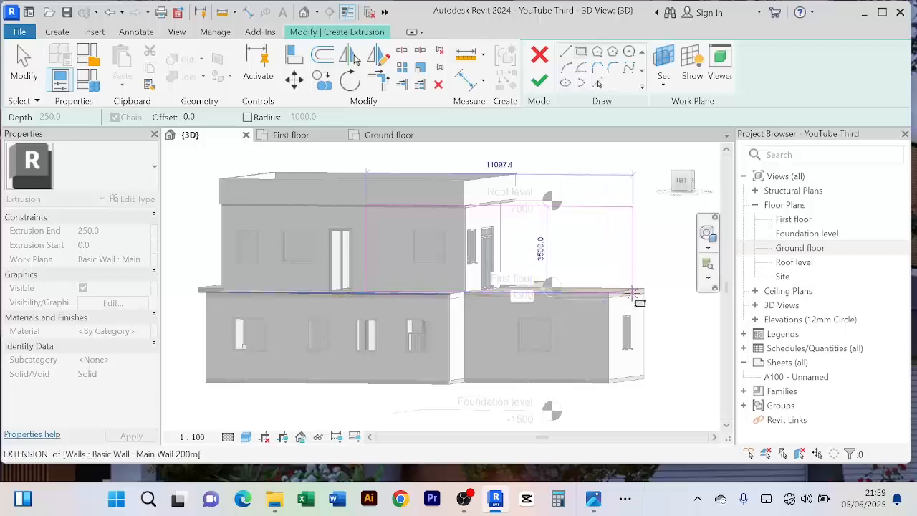
scroll(632, 294, "up", 5)
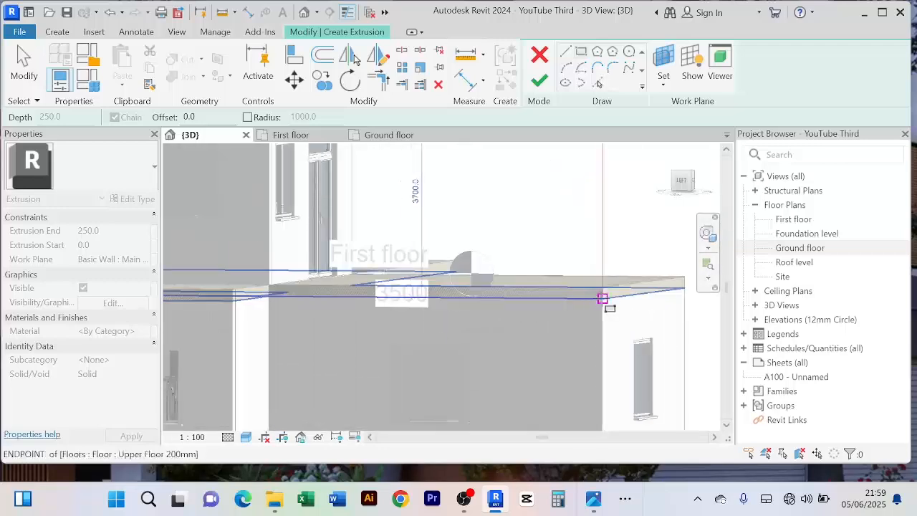
left_click(602, 298)
scroll(601, 299, "down", 5)
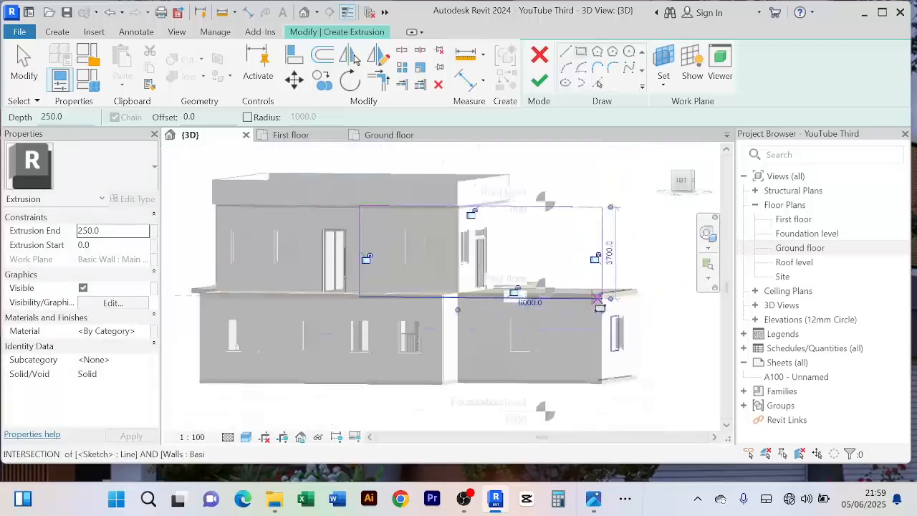
scroll(513, 188, "up", 3)
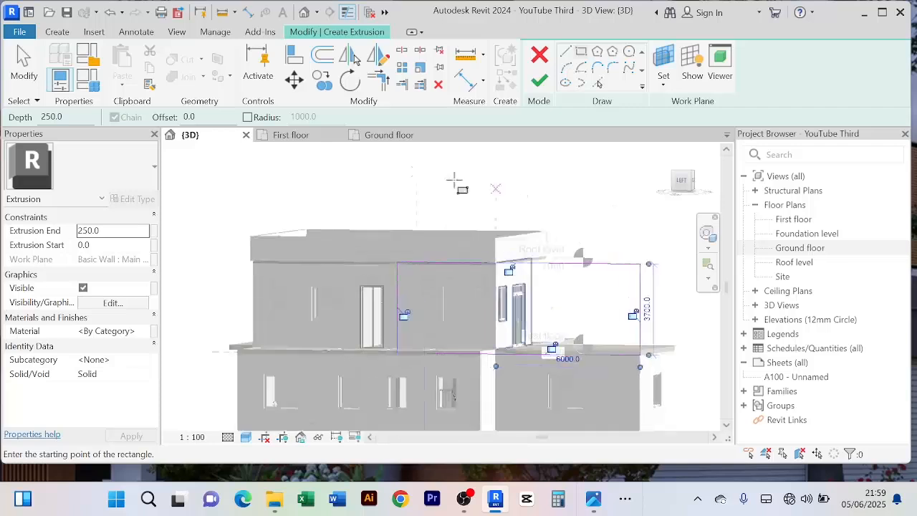
Step: Set the extrusion's depth to 200 mm and finish the rectangle sketch
double_click(52, 116)
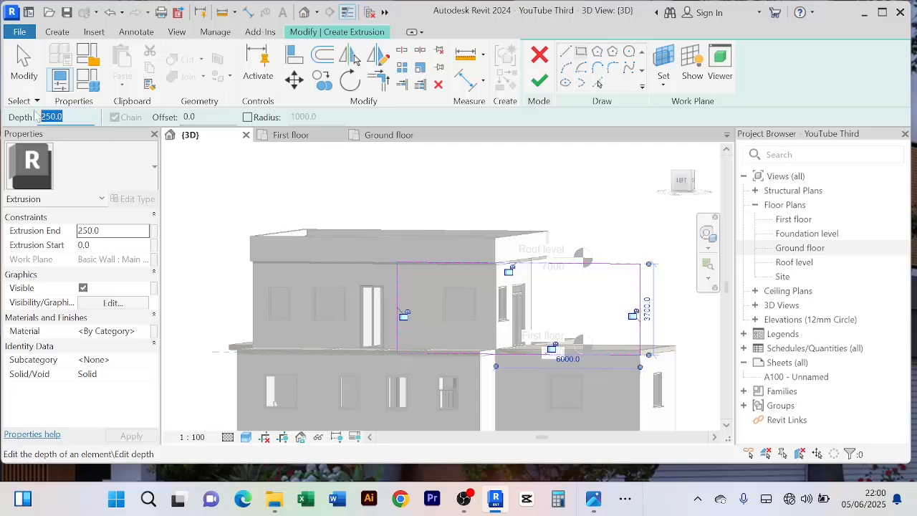
type("1")
left_click(540, 80)
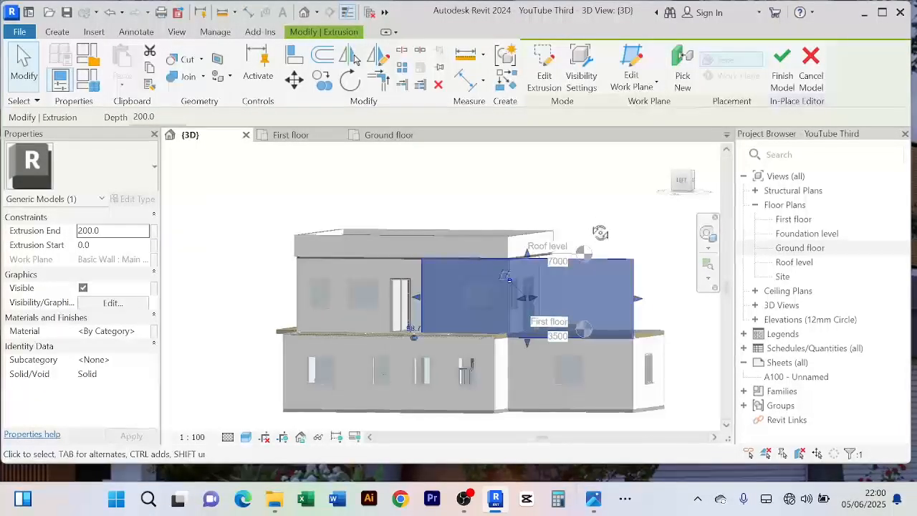
Step: Start assigning a material to the facade extrusion by creating a new project material named Brown paint
middle_click_drag(592, 234, 474, 239, "shift")
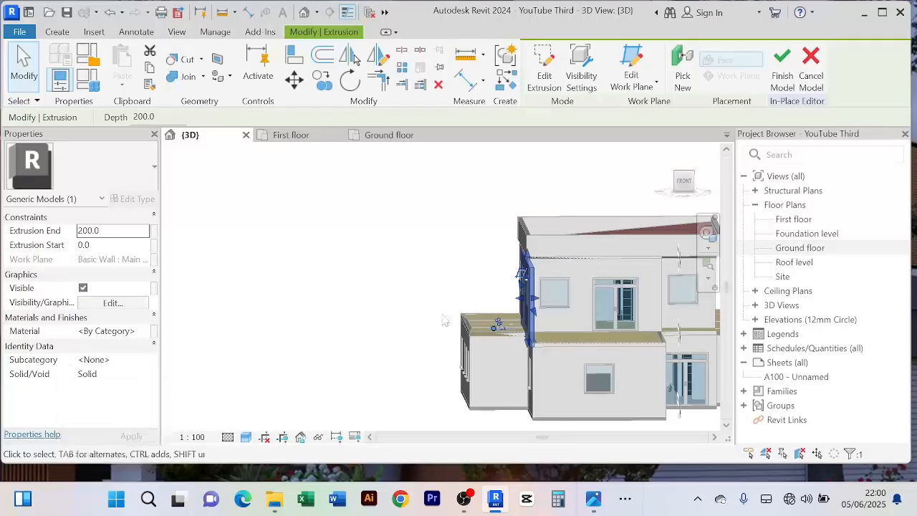
scroll(562, 280, "up", 5)
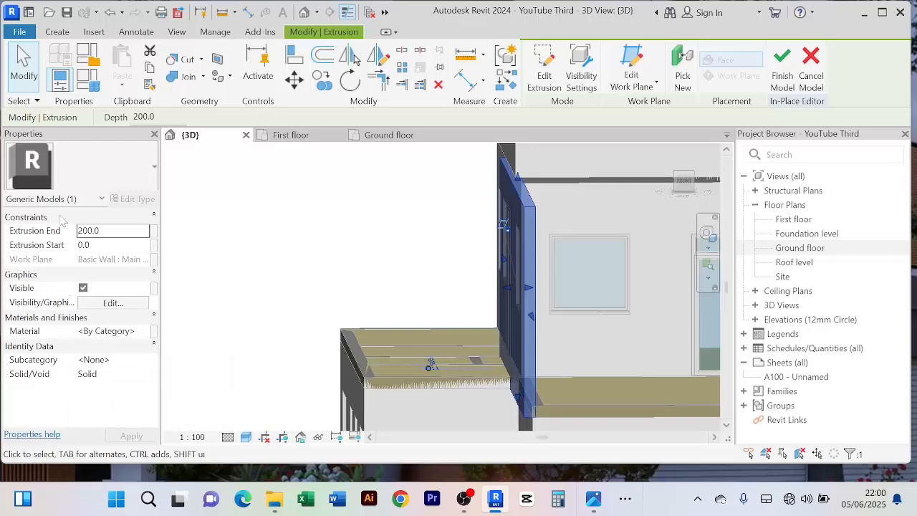
left_click(139, 332)
left_click(144, 332)
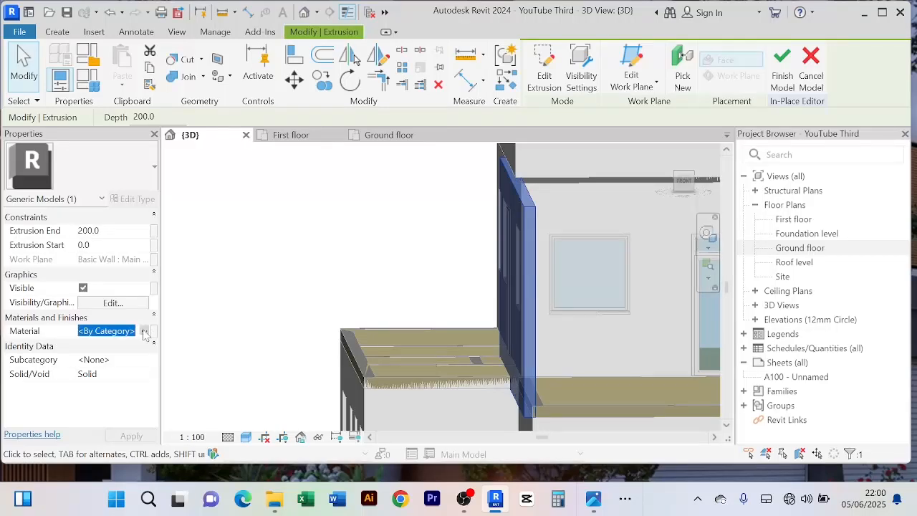
left_click(143, 331)
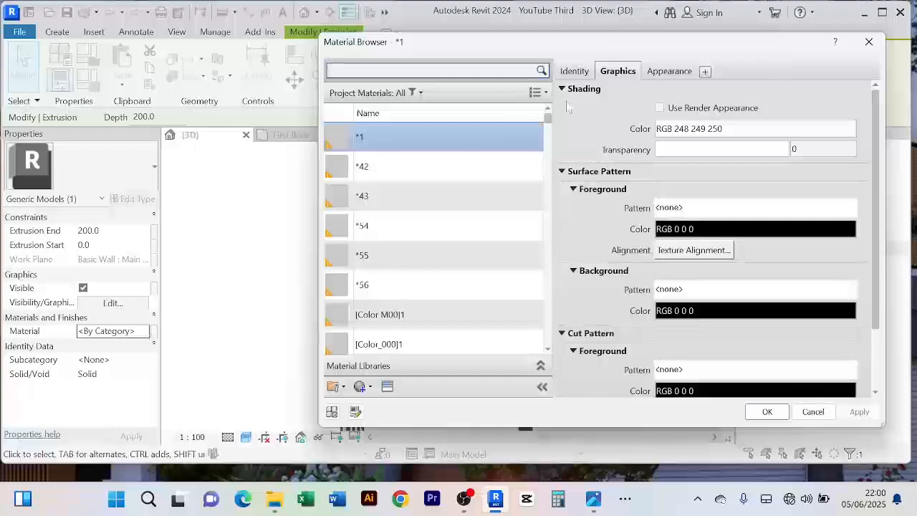
left_click_drag(659, 47, 545, 48)
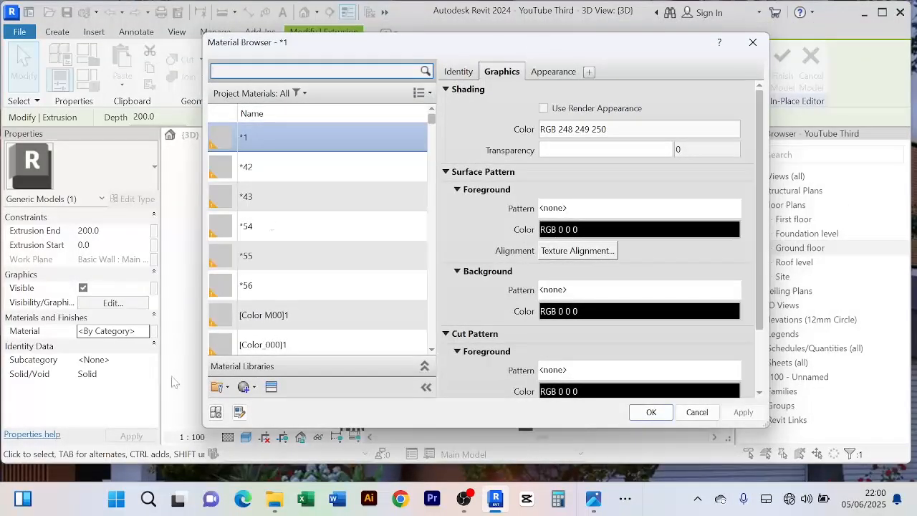
left_click(253, 389)
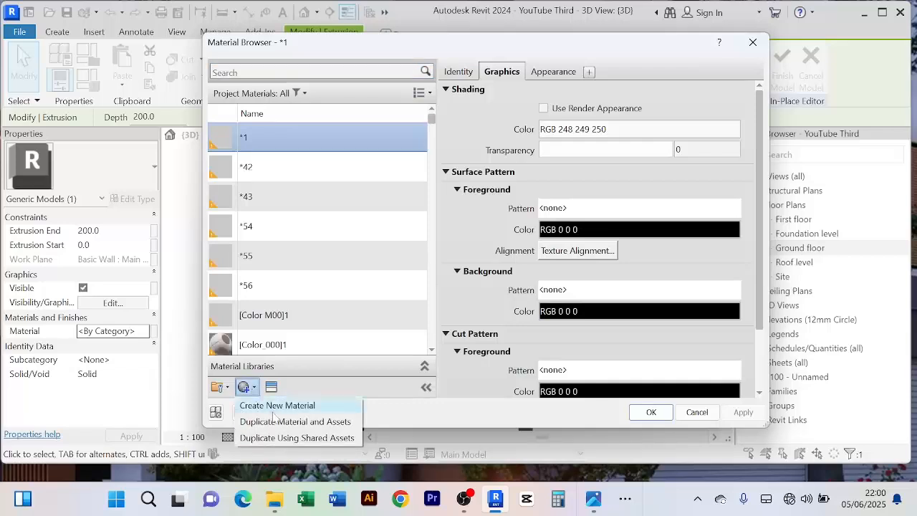
left_click(276, 414)
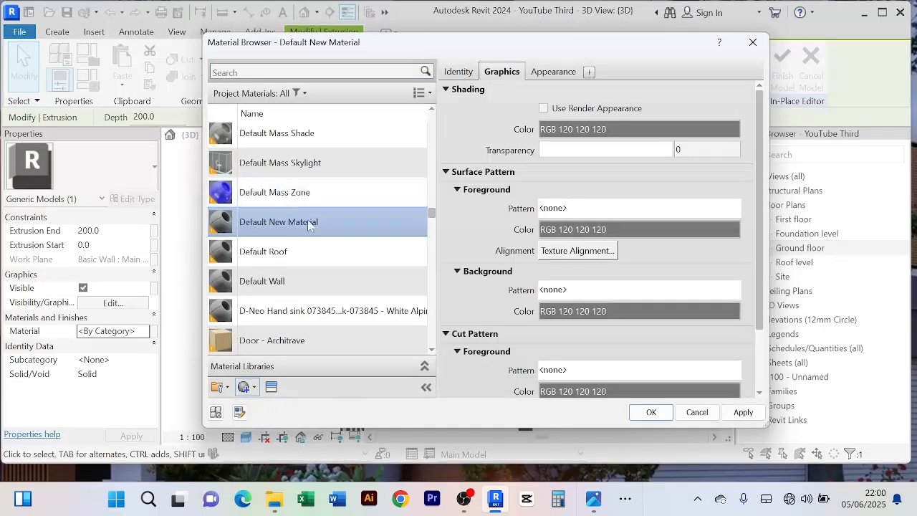
right_click(308, 222)
left_click(340, 271)
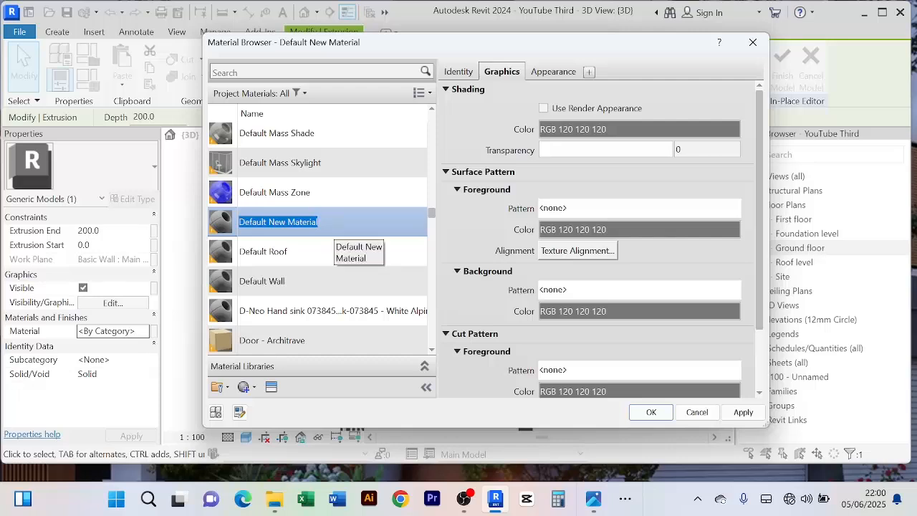
type("Brown paint")
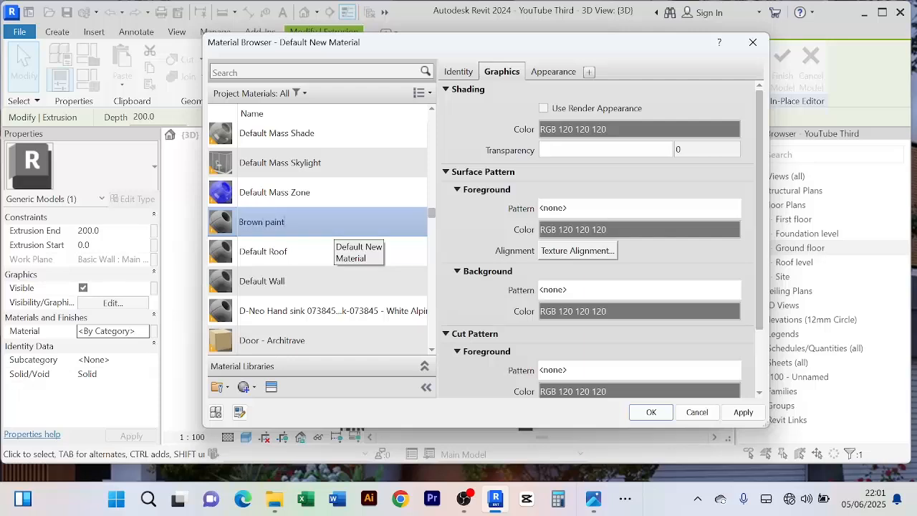
Step: Set the Brown paint material's shading color to RGB 155 85 85
left_click(616, 132)
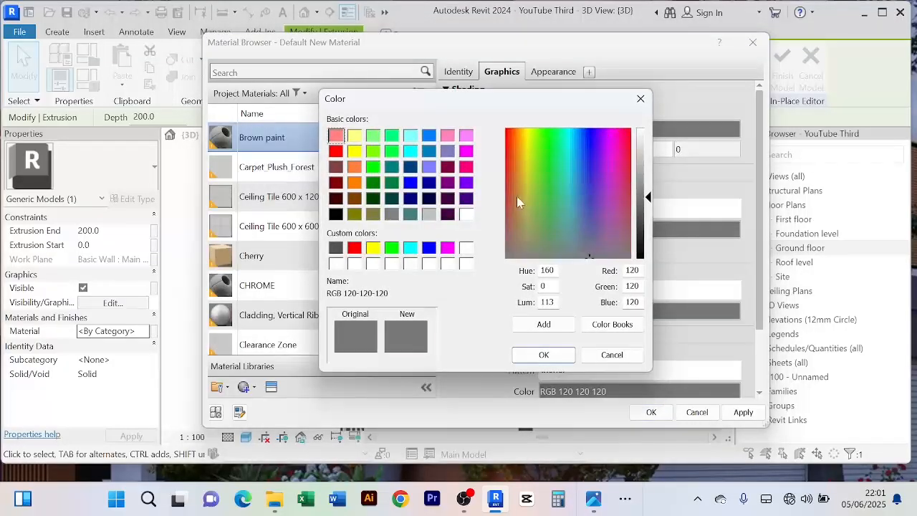
left_click(506, 213)
left_click_drag(506, 213, 505, 220)
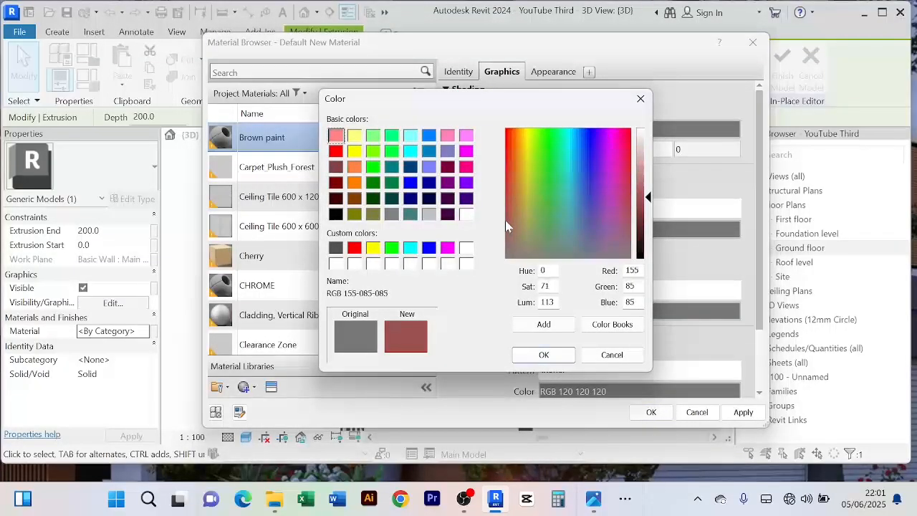
left_click(544, 355)
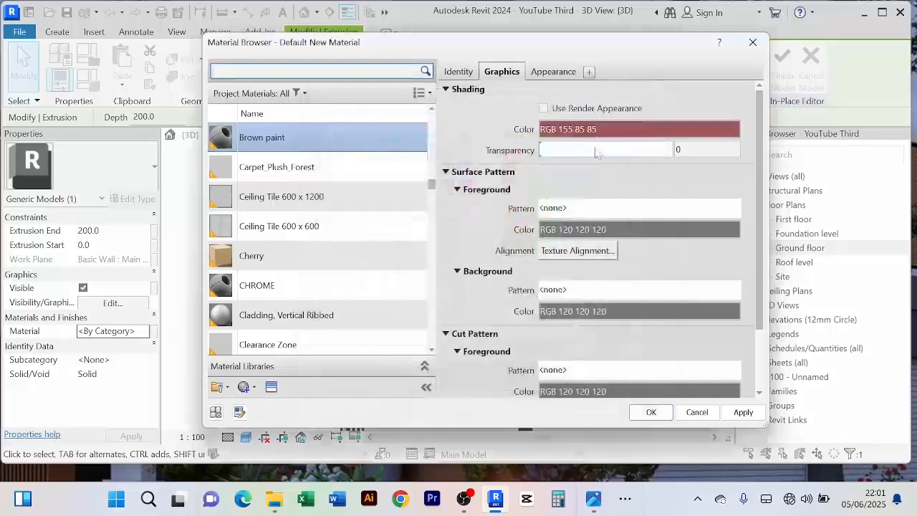
Step: Look up replacement appearance assets for Brown paint by searching for "paint" and filtering to the Appearance Library's Wall Paint category
left_click_drag(552, 43, 602, 32)
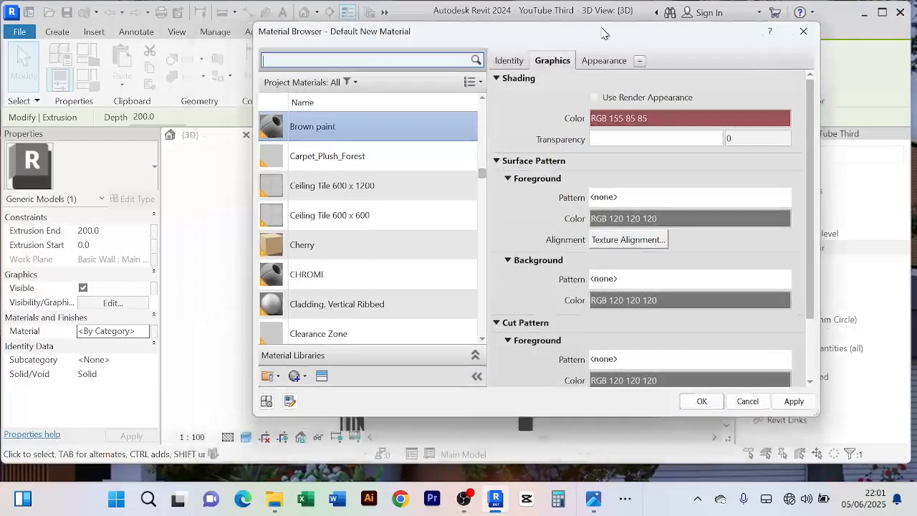
left_click(609, 62)
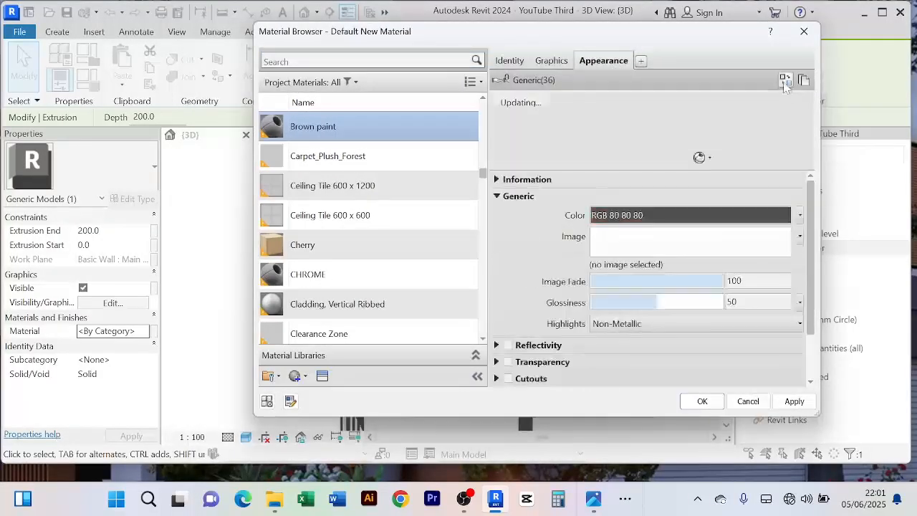
left_click(784, 80)
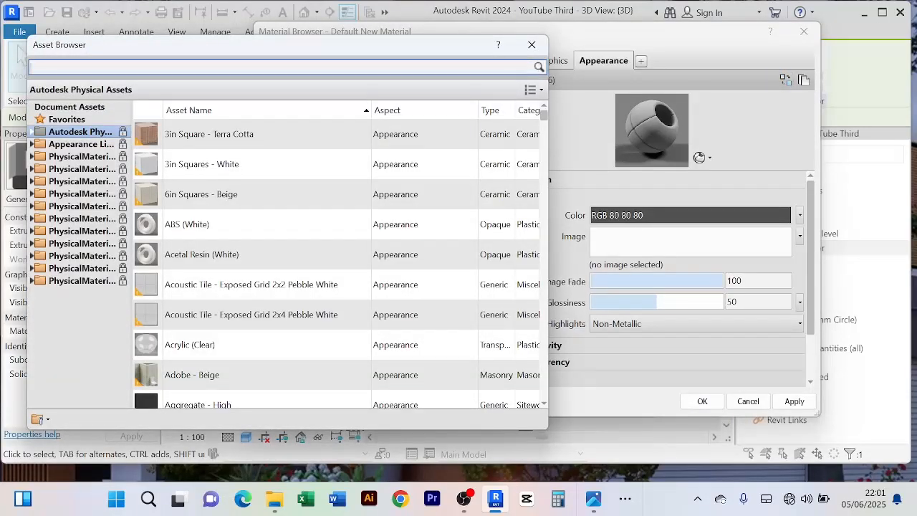
type("paint")
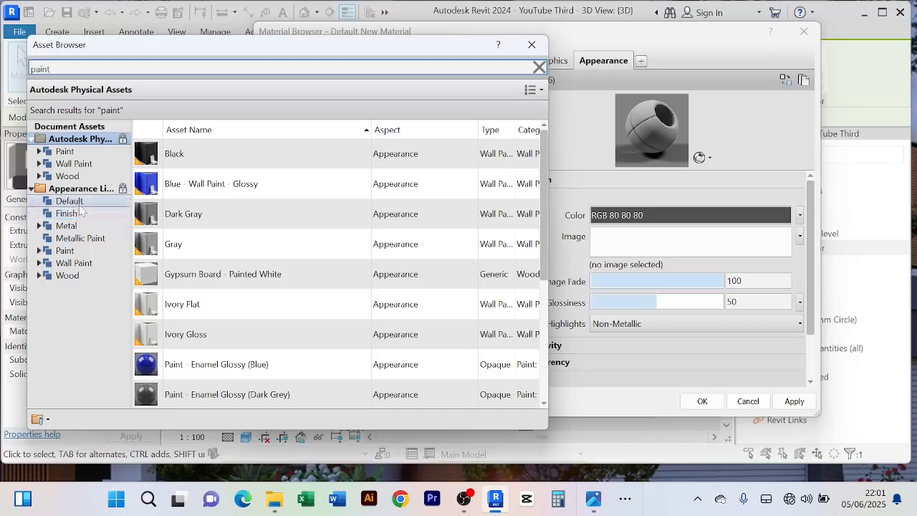
left_click(72, 263)
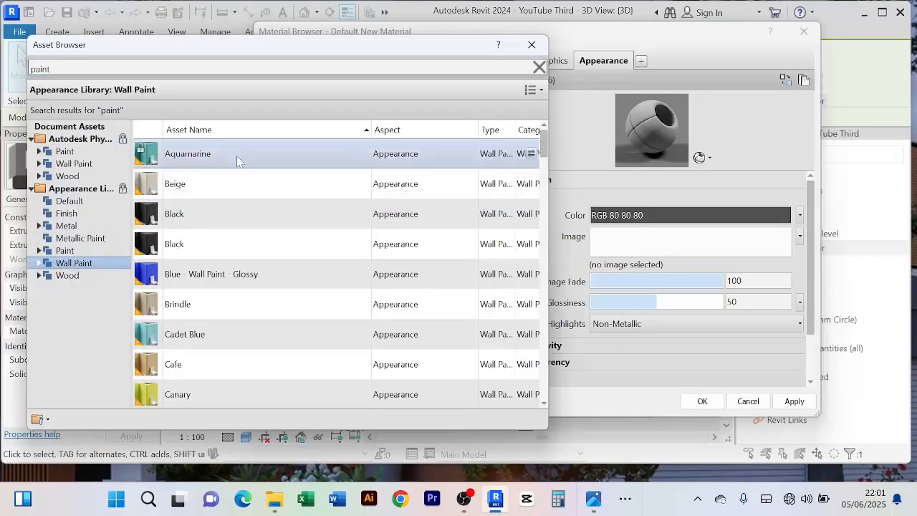
Step: Compare the Chestnut and Chocolate wall paints as the material's appearance, and settle on the glossy Chestnut with RGB 138 59 59
scroll(244, 172, "down", 3)
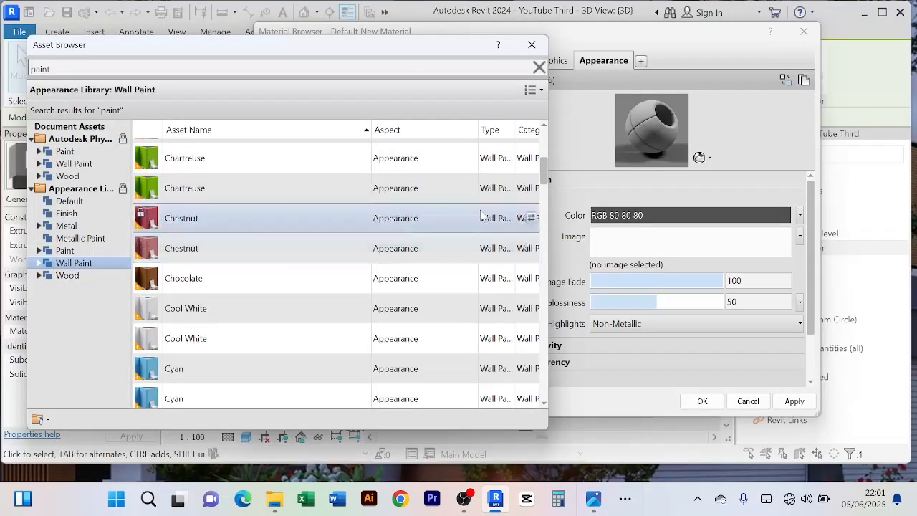
left_click(530, 218)
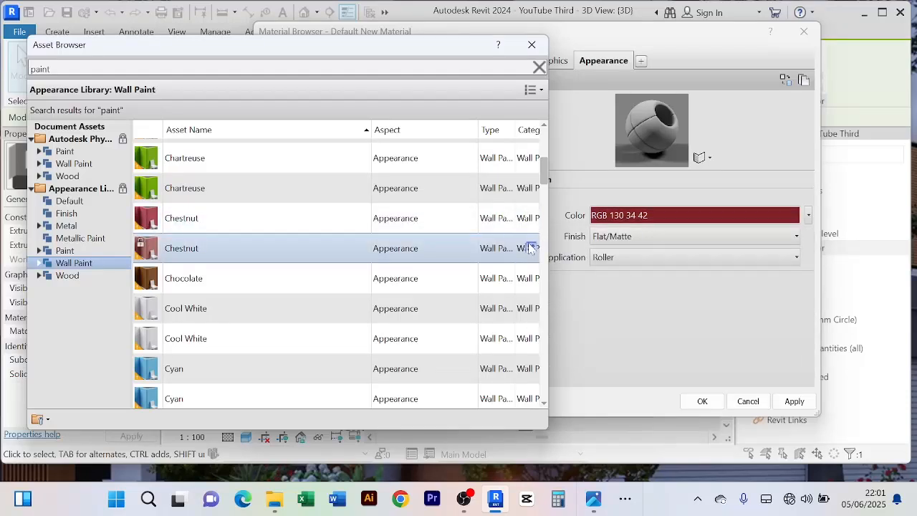
left_click(530, 248)
left_click(530, 278)
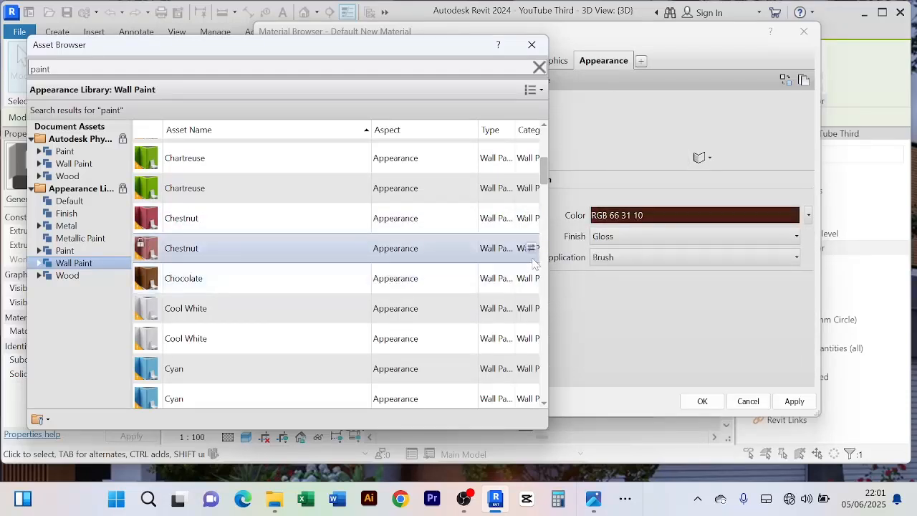
left_click(530, 248)
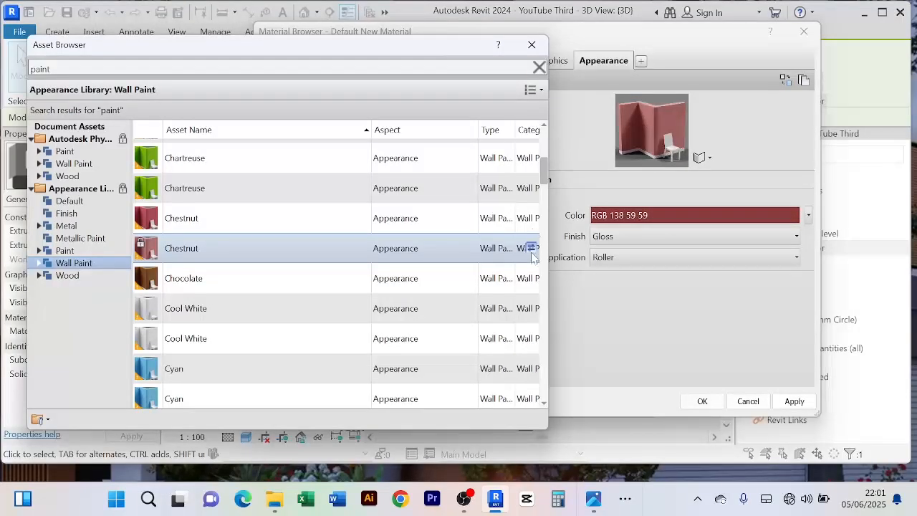
left_click(532, 46)
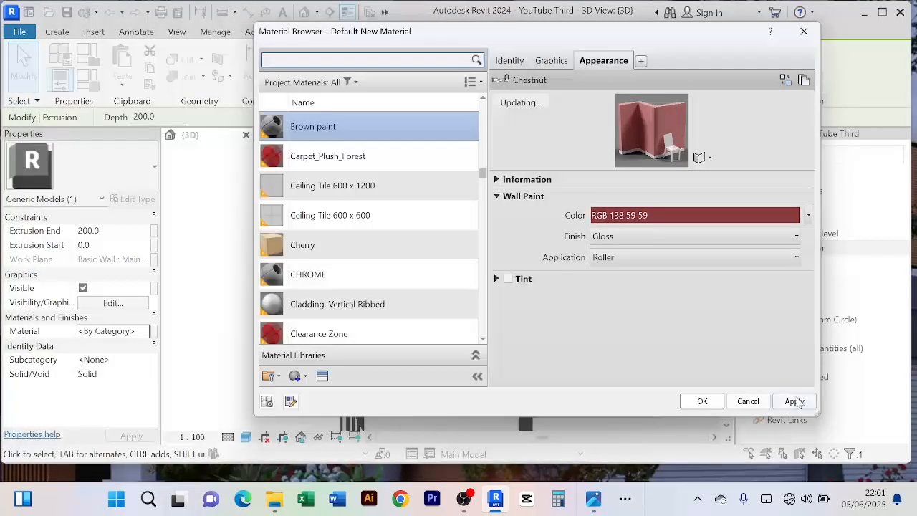
Step: Assign the Brown paint material to the extrusion and finish the in-place model
left_click(700, 402)
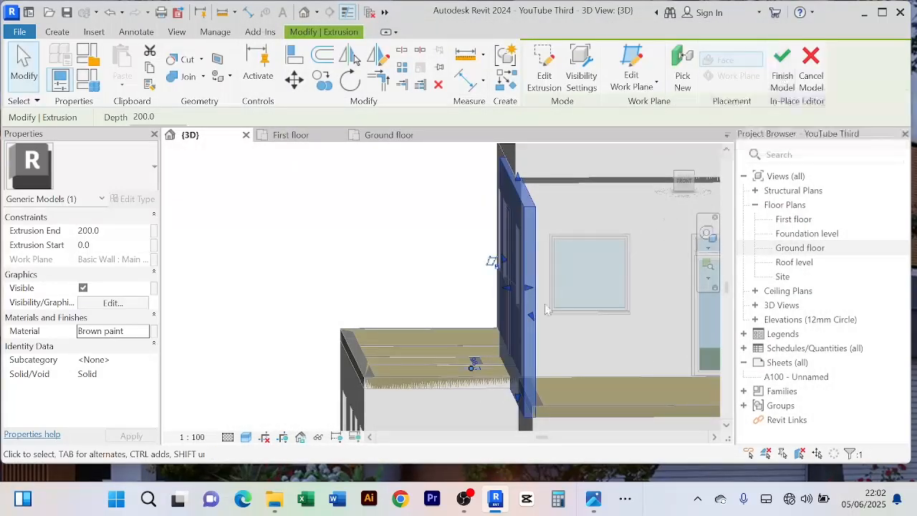
left_click(783, 68)
left_click(782, 65)
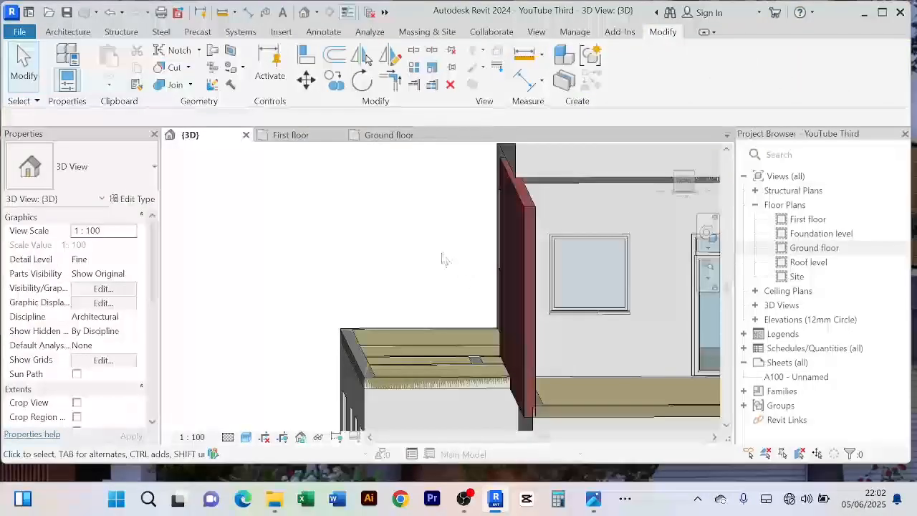
Step: Examine the brown panel on the first-floor side facade from several angles, including how it meets the wall and slab
middle_click_drag(442, 258, 451, 278, "shift")
scroll(404, 228, "up", 3)
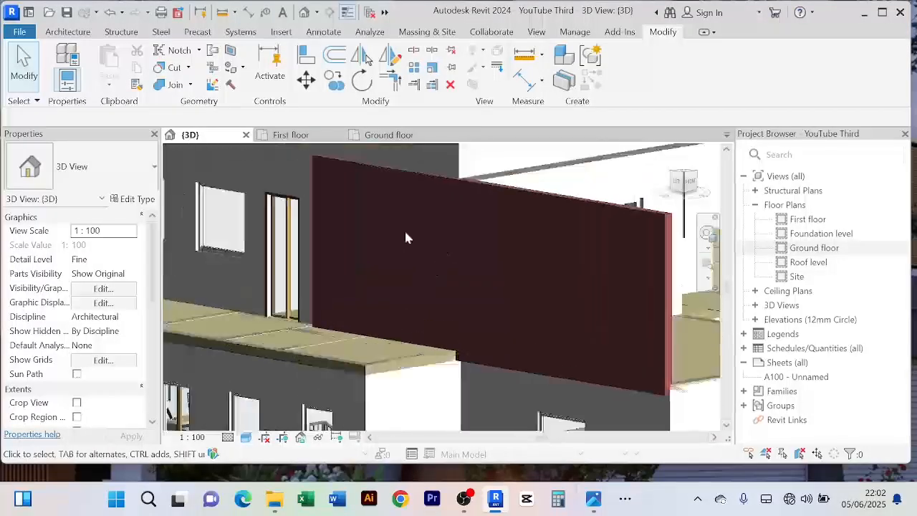
scroll(367, 226, "up", 2)
scroll(369, 227, "down", 3)
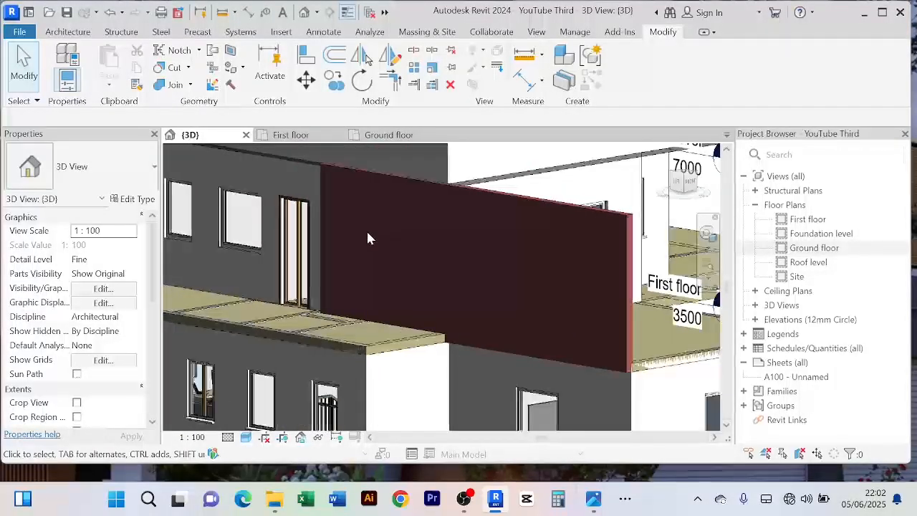
scroll(401, 231, "down", 3)
middle_click_drag(401, 230, 471, 261, "shift")
scroll(399, 249, "up", 4)
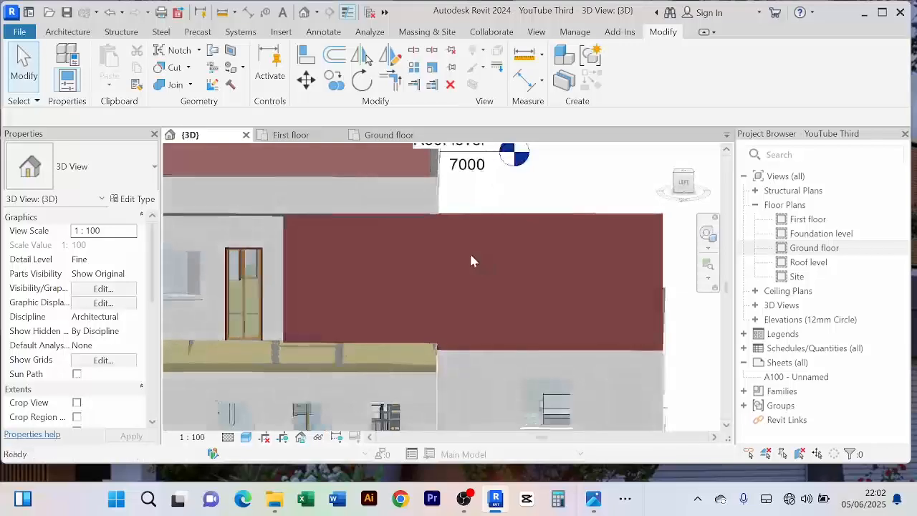
Step: Open the boundary sketch of the brown side-facade panel's extrusion for in-place editing
left_click(525, 217)
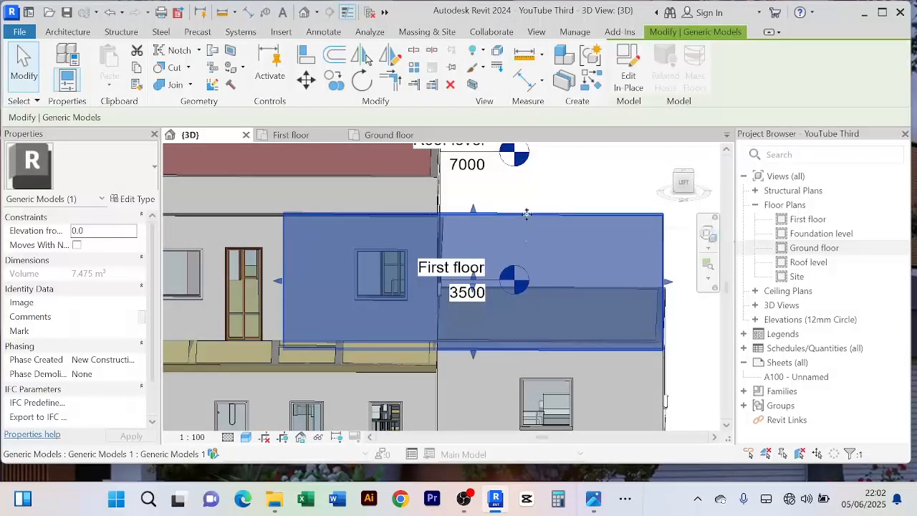
left_click(628, 72)
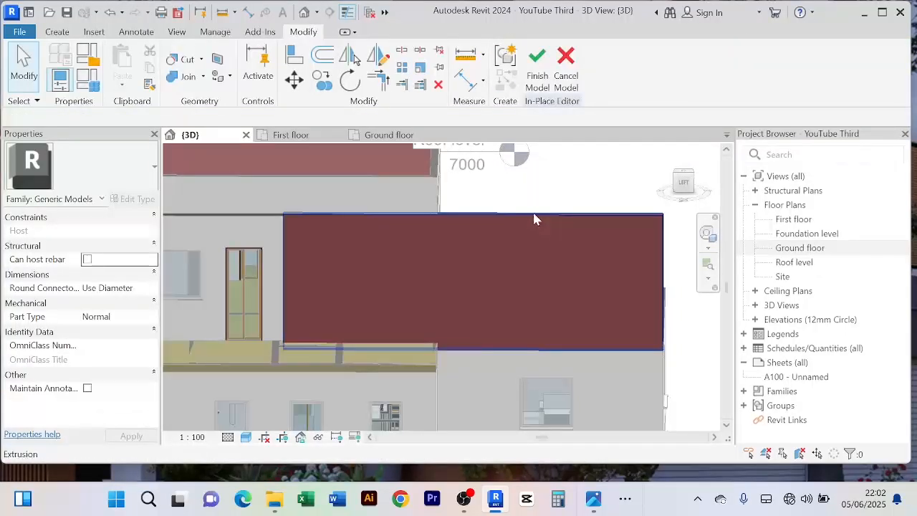
left_click(533, 219)
scroll(391, 269, "up", 5)
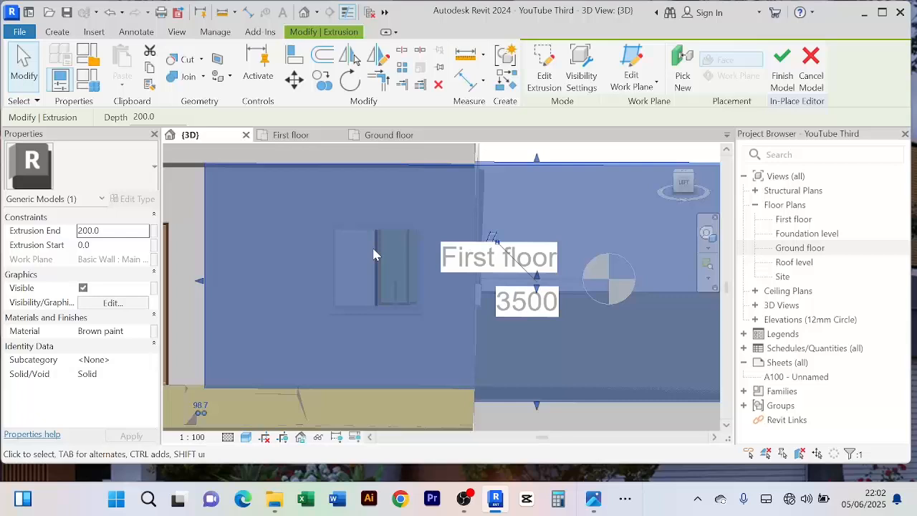
left_click(545, 82)
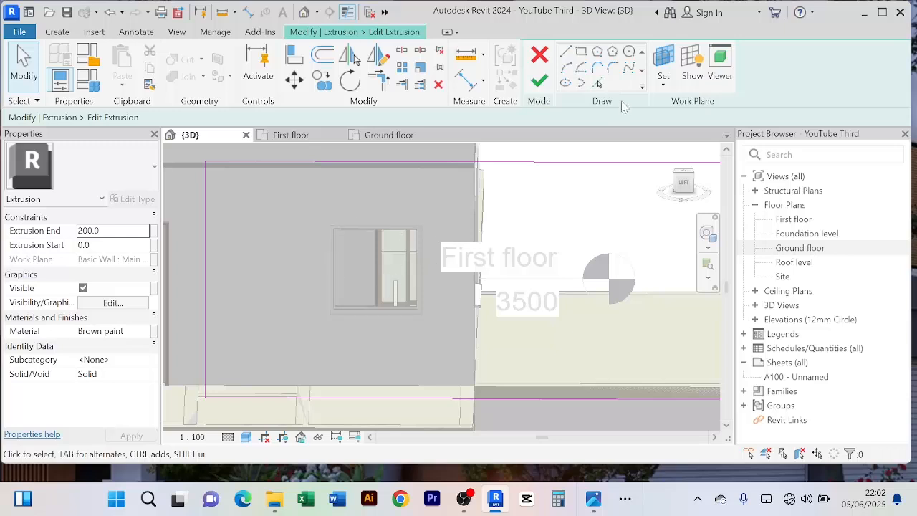
Step: Trace the four edges of the first-floor window opening into the panel sketch with Pick Lines
scroll(353, 234, "up", 2)
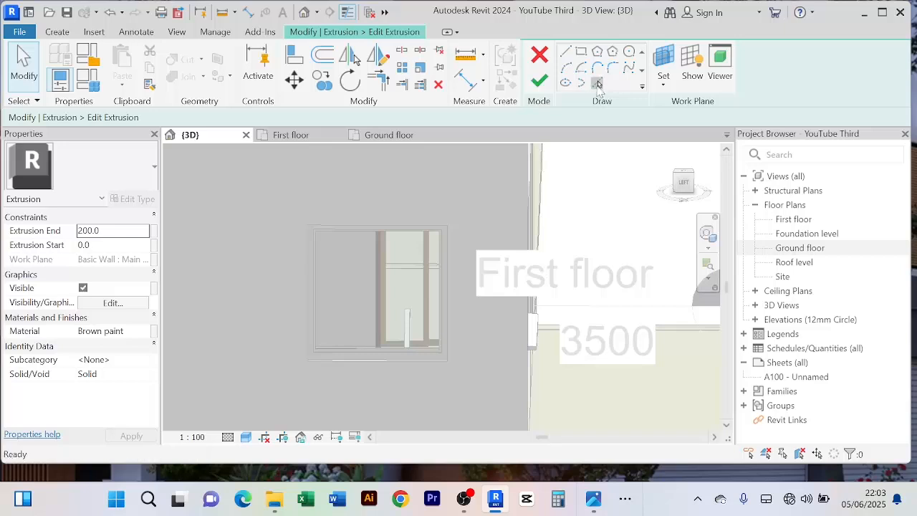
left_click(596, 83)
scroll(390, 222, "up", 2)
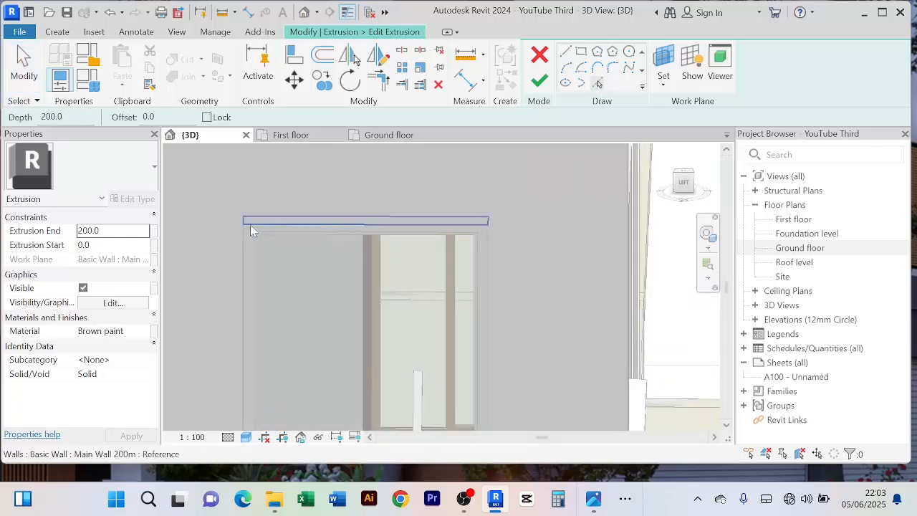
left_click(251, 222)
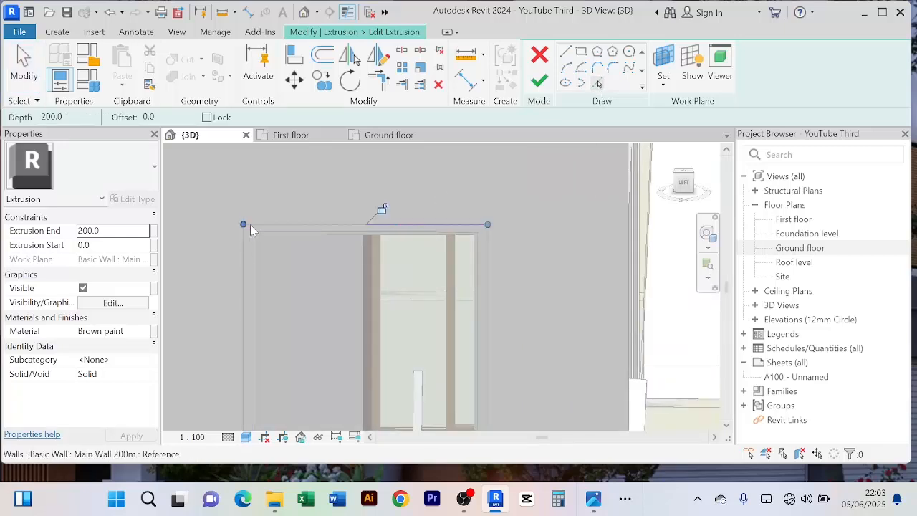
left_click(238, 272)
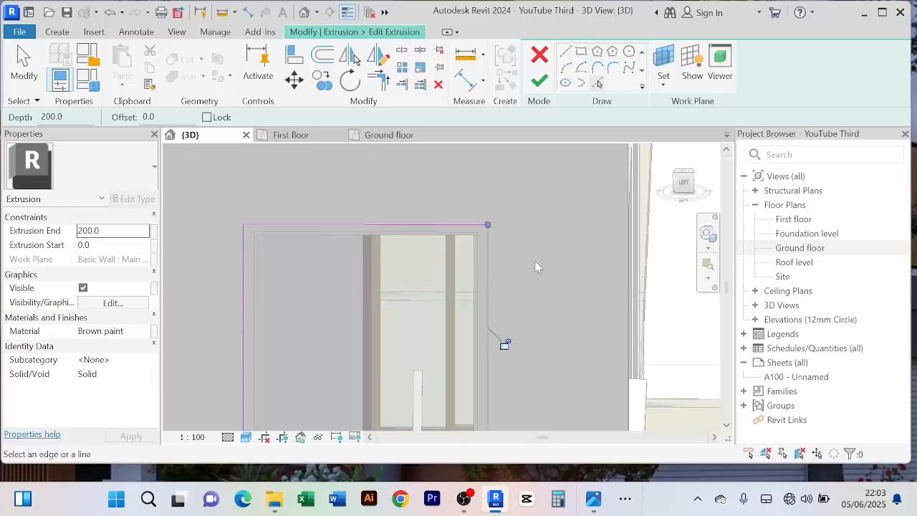
middle_click_drag(538, 266, 583, 166)
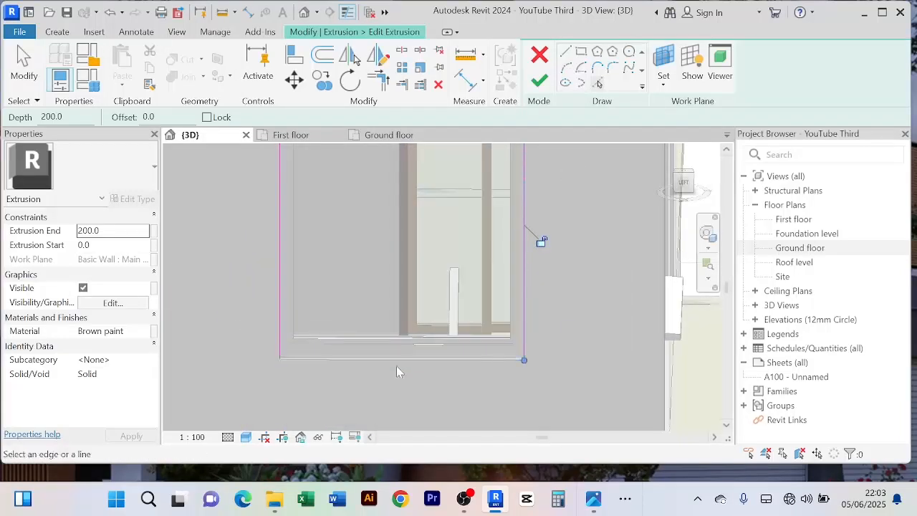
left_click(397, 361)
scroll(603, 315, "down", 3)
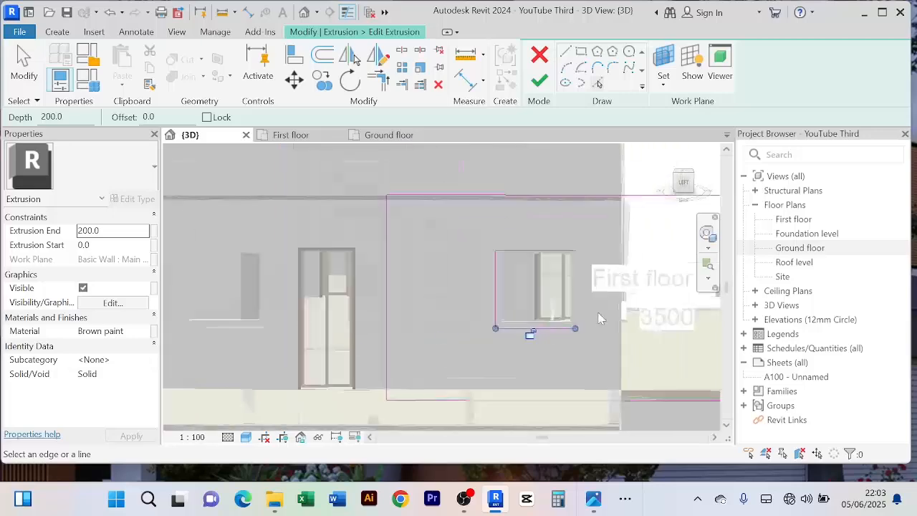
Step: Finish the extrusion sketch and the in-place model so the panel is cut out around the window
scroll(600, 318, "down", 1)
middle_click_drag(600, 318, 500, 347)
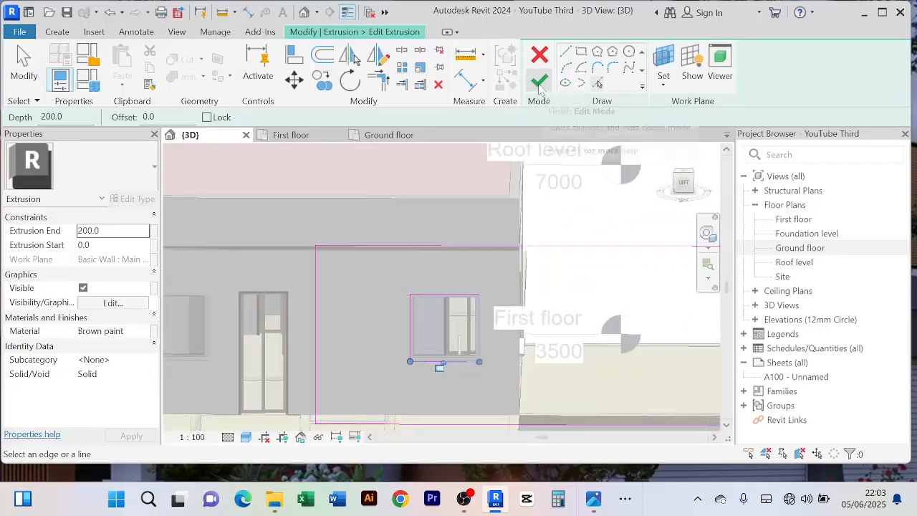
left_click(539, 82)
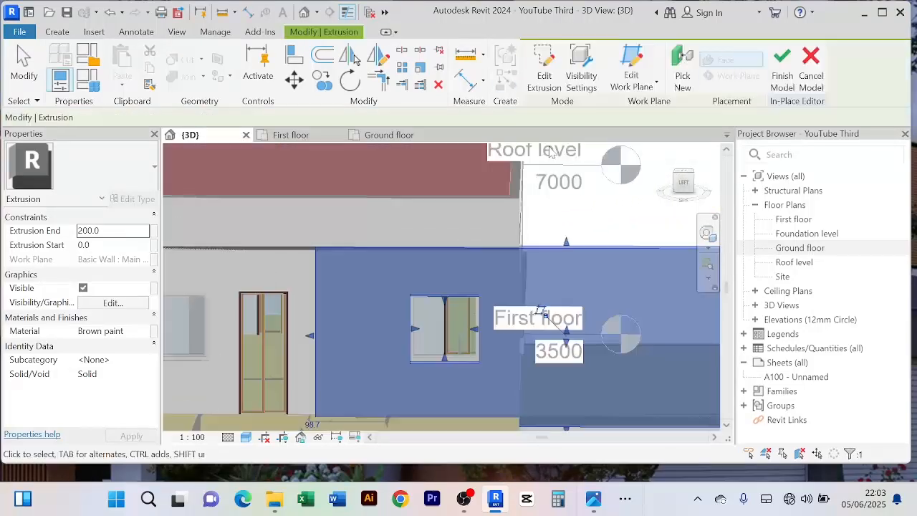
left_click(787, 74)
scroll(507, 301, "down", 2)
middle_click_drag(507, 302, 435, 270)
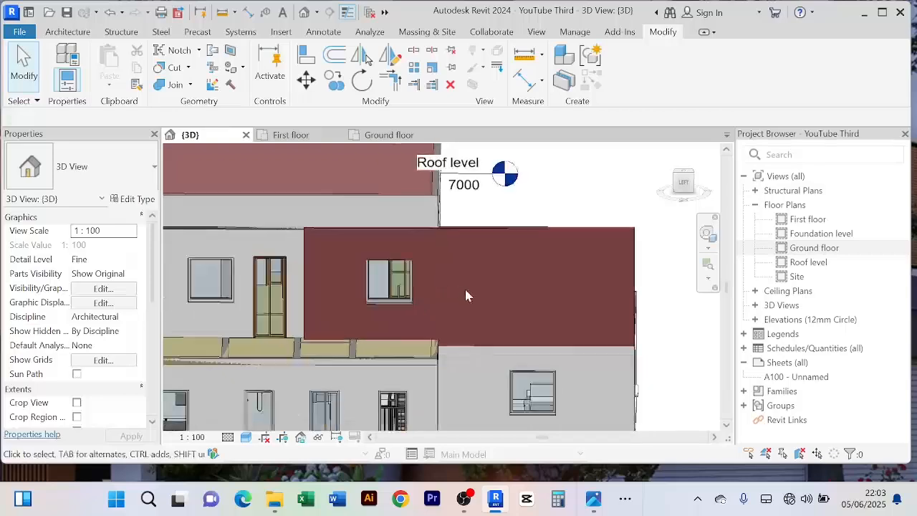
scroll(465, 295, "down", 2)
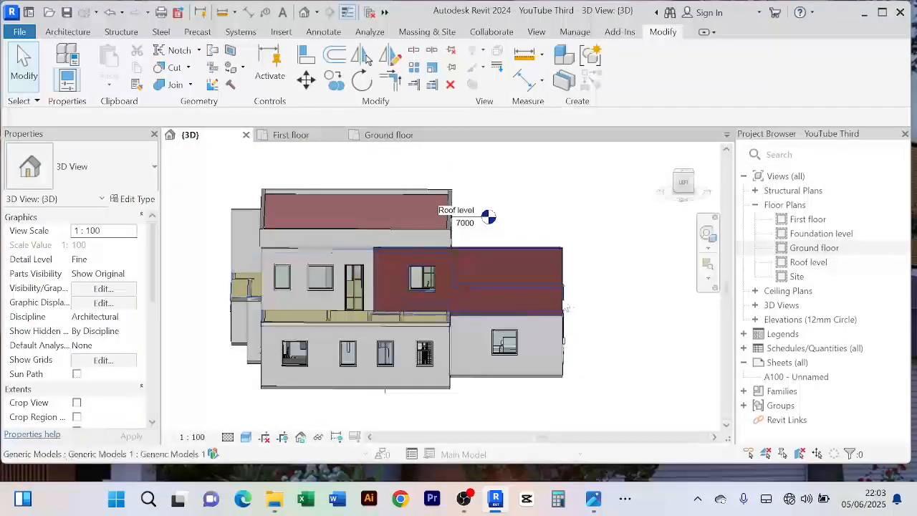
Step: Reopen the brown panel's extrusion sketch for in-place editing, with the ground-floor wall below it in view
mouse_move(604, 317)
middle_mouse_down("shift")
mouse_move(573, 323)
mouse_move(458, 301)
mouse_move(545, 315)
mouse_move(582, 286)
mouse_move(577, 304)
mouse_move(479, 289)
mouse_move(536, 286)
mouse_move(506, 287)
mouse_move(547, 302)
mouse_move(563, 296)
mouse_move(530, 311)
middle_mouse_up("shift")
scroll(503, 284, "up", 3)
scroll(503, 286, "down", 1)
middle_click_drag(581, 380, 554, 303)
scroll(528, 280, "up", 2)
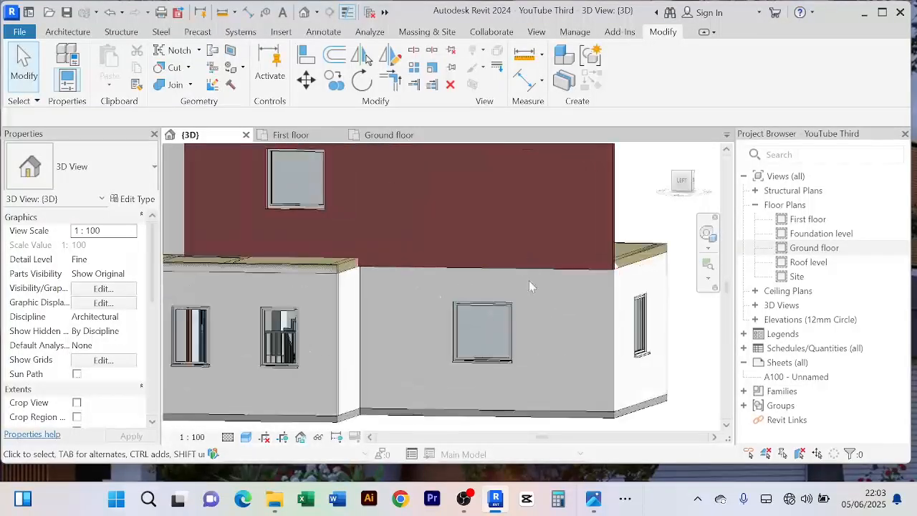
left_click(614, 211)
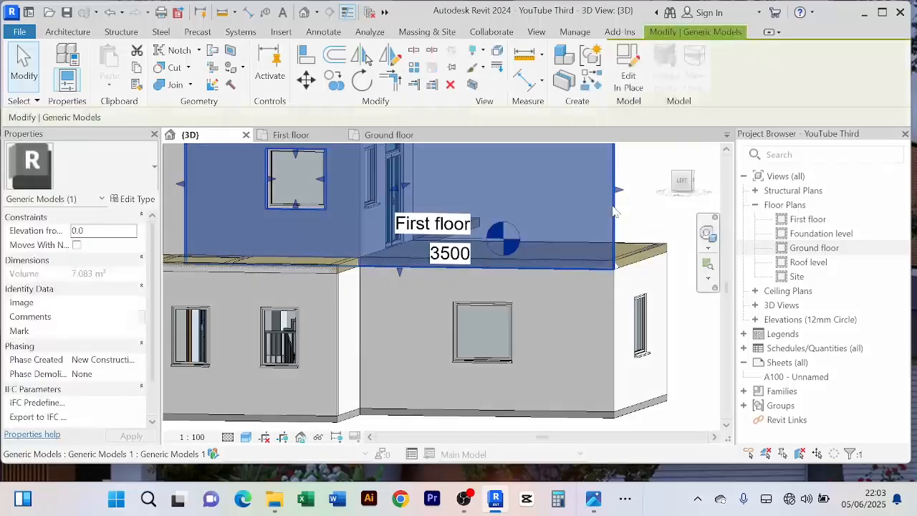
left_click(626, 84)
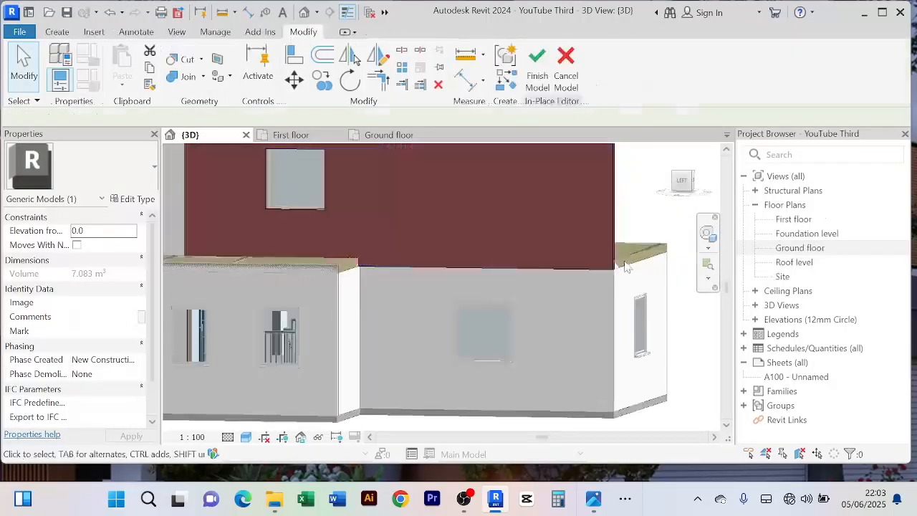
left_click(610, 224)
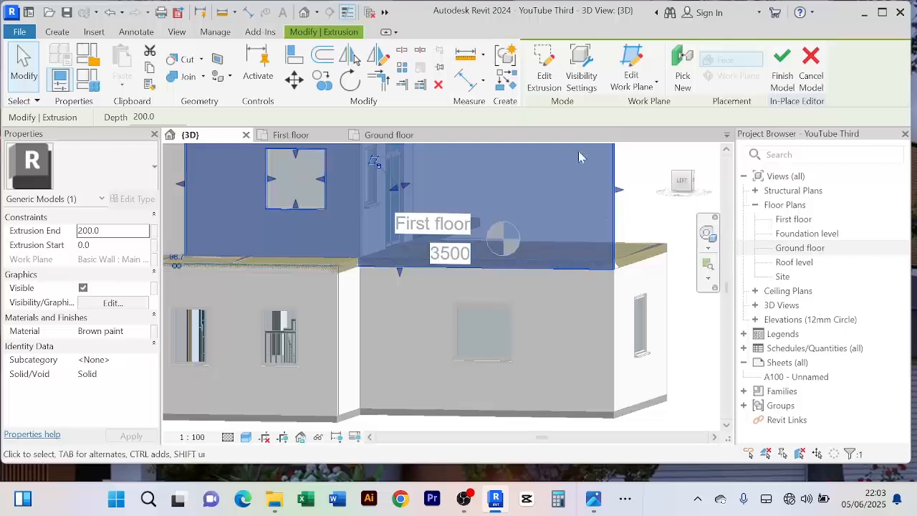
left_click(545, 77)
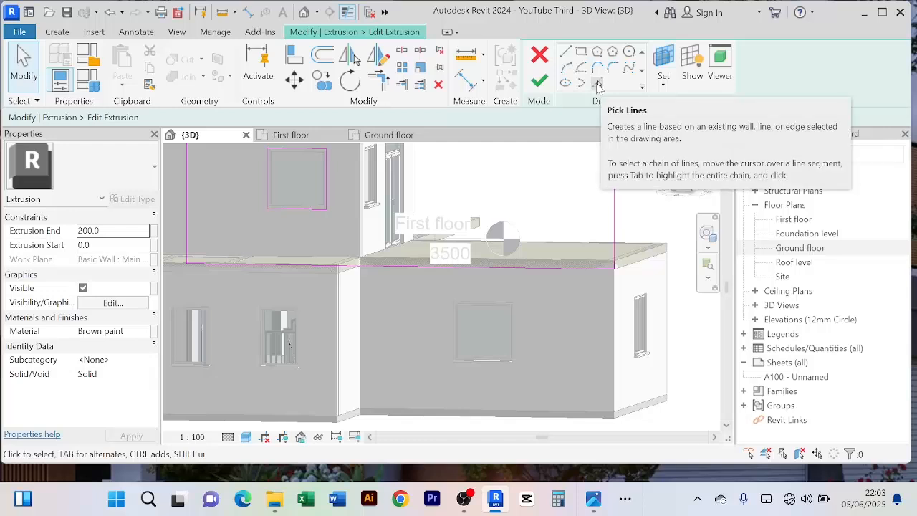
Step: Add sketch lines along both vertical edges of the projecting ground-floor wall below the panel with Pick Lines
left_click(598, 85)
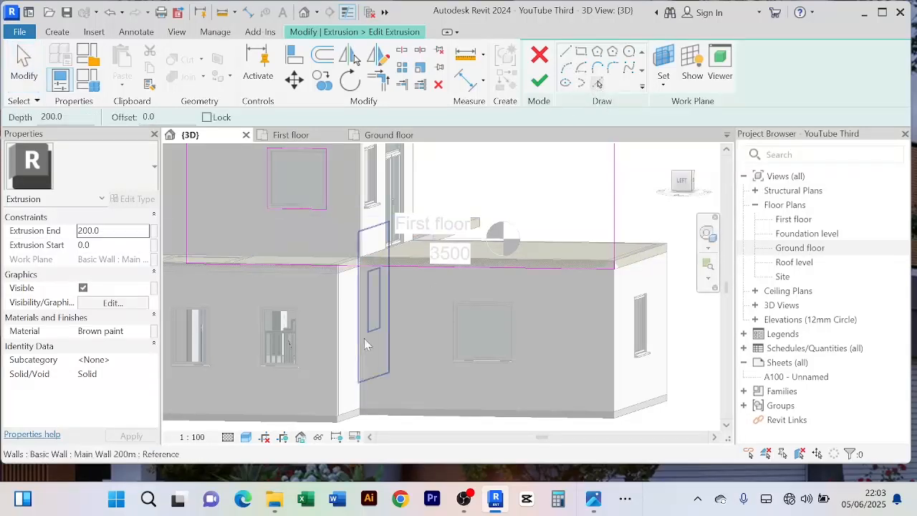
scroll(366, 355, "up", 5)
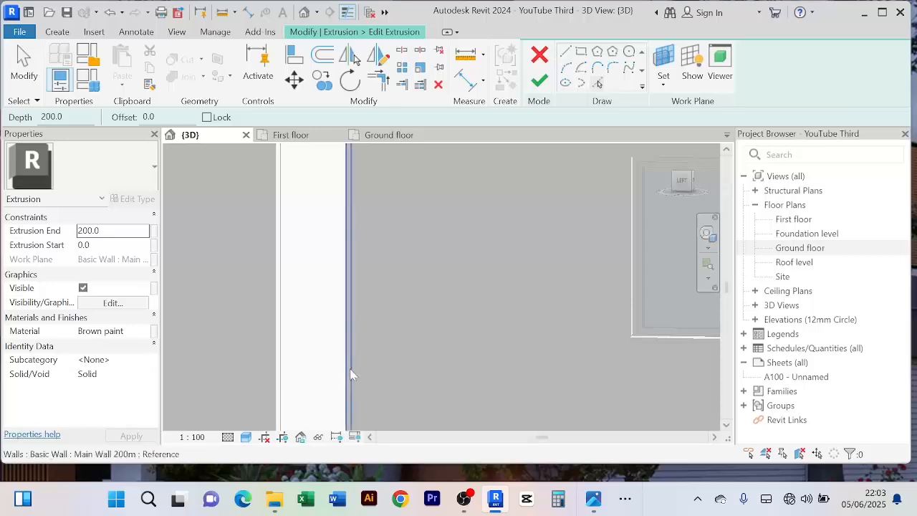
scroll(362, 303, "down", 5)
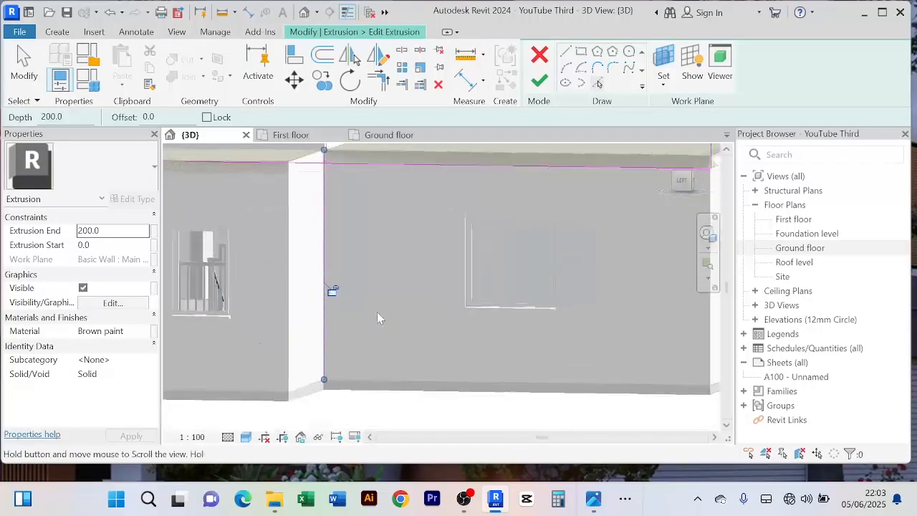
scroll(506, 343, "down", 4)
scroll(554, 344, "up", 4)
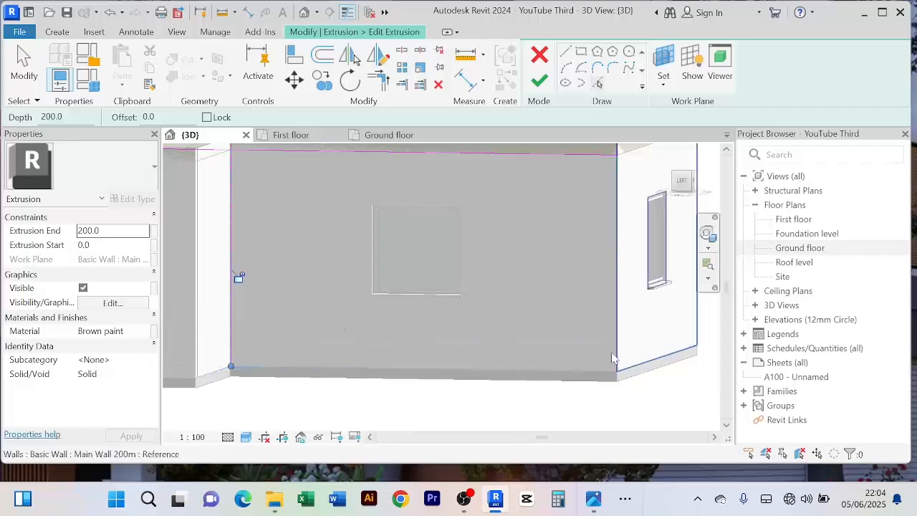
left_click(613, 356)
scroll(536, 335, "down", 3)
scroll(500, 308, "up", 5)
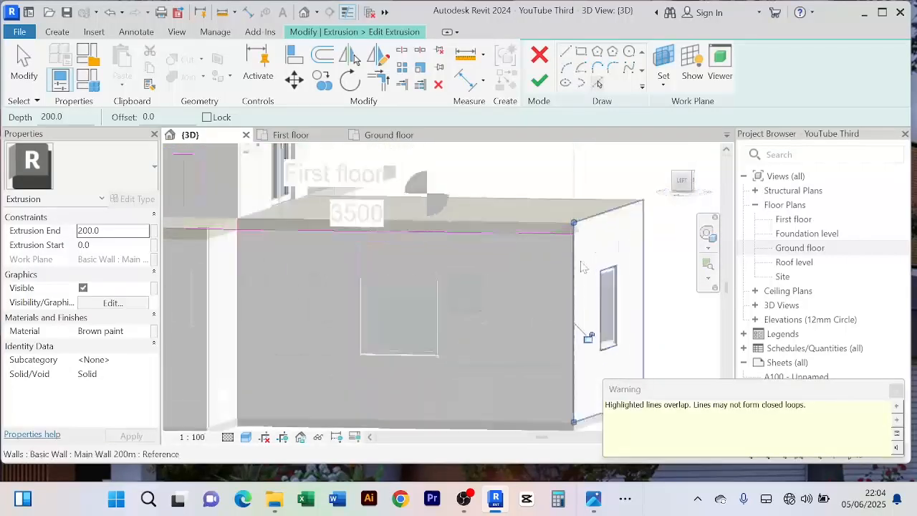
scroll(500, 308, "down", 4)
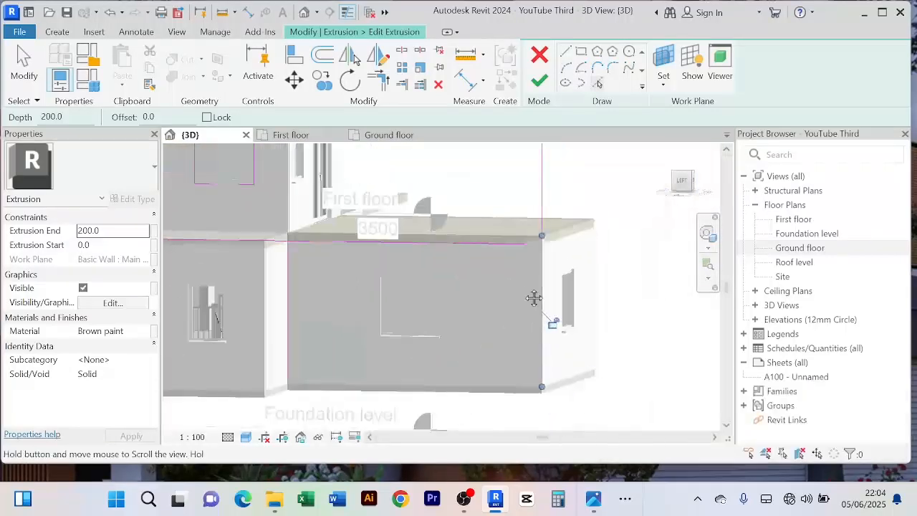
Step: Add a sketch line along the base of the projecting ground-floor wall
middle_click_drag(532, 298, 530, 269)
scroll(379, 344, "up", 3)
scroll(369, 309, "up", 2)
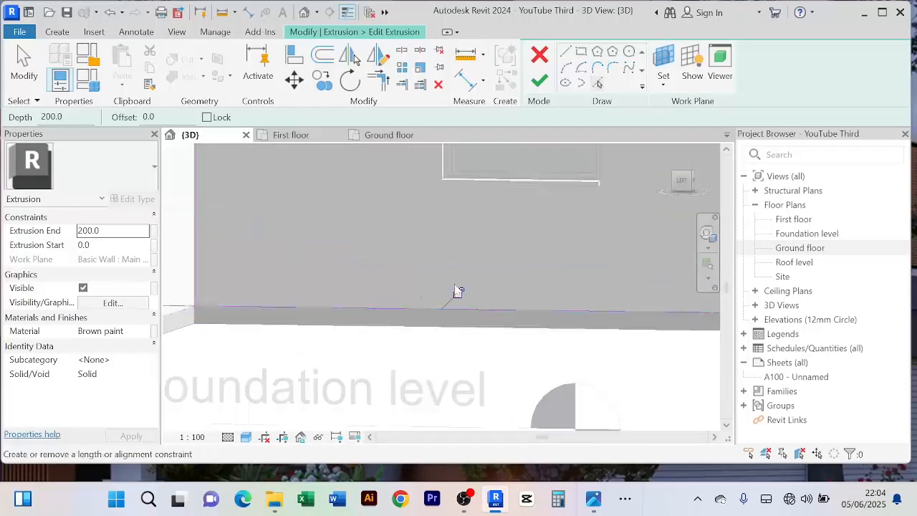
scroll(456, 291, "down", 4)
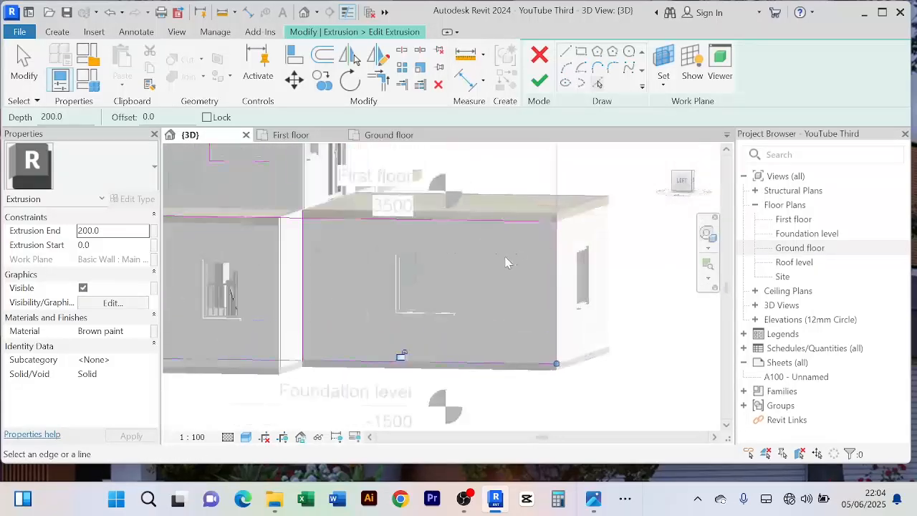
scroll(501, 287, "up", 2)
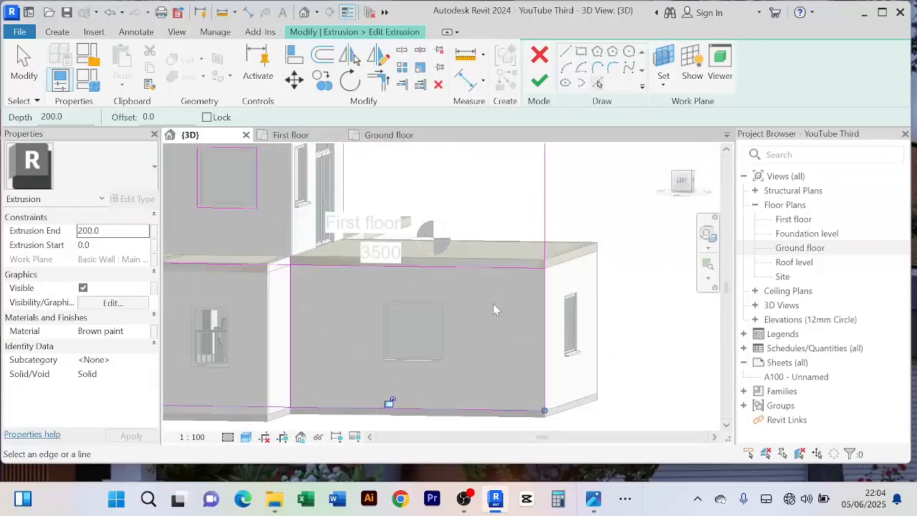
Step: Trim the panel's lower boundary line and the vertical line at the inner wall corner to meet in a corner
left_click(378, 80)
scroll(276, 283, "up", 4)
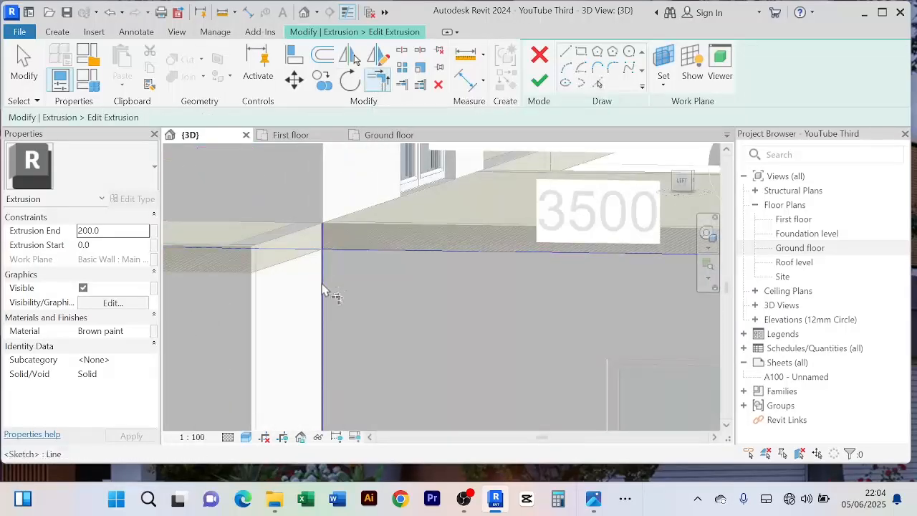
scroll(379, 315, "down", 2)
scroll(408, 324, "down", 2)
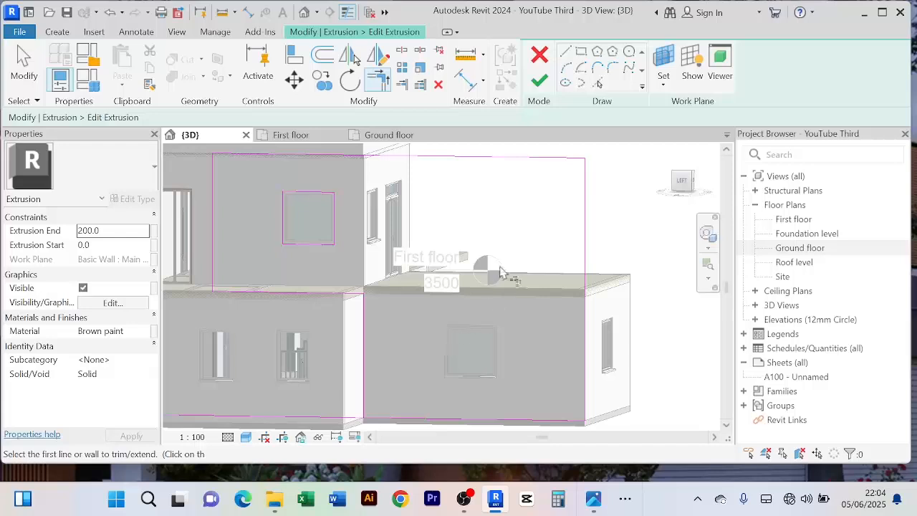
right_click(616, 245)
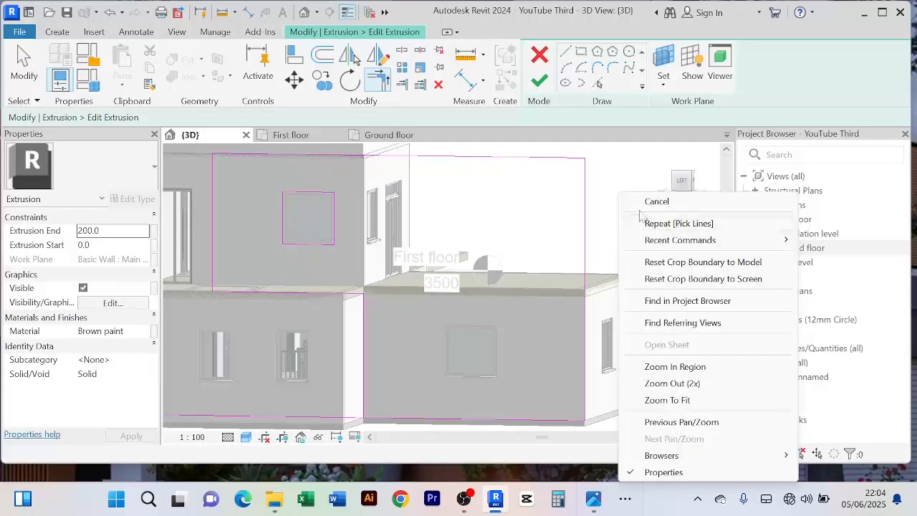
right_click(633, 204)
left_click(635, 179)
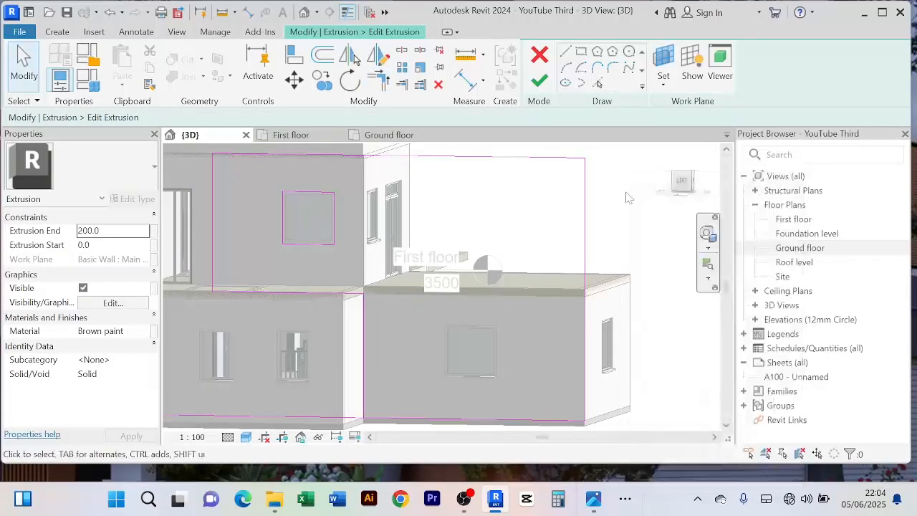
Step: Try to finish the panel's extrusion sketch, and trim the wall-base line to the vertical line at the inner wall corner
left_click(540, 80)
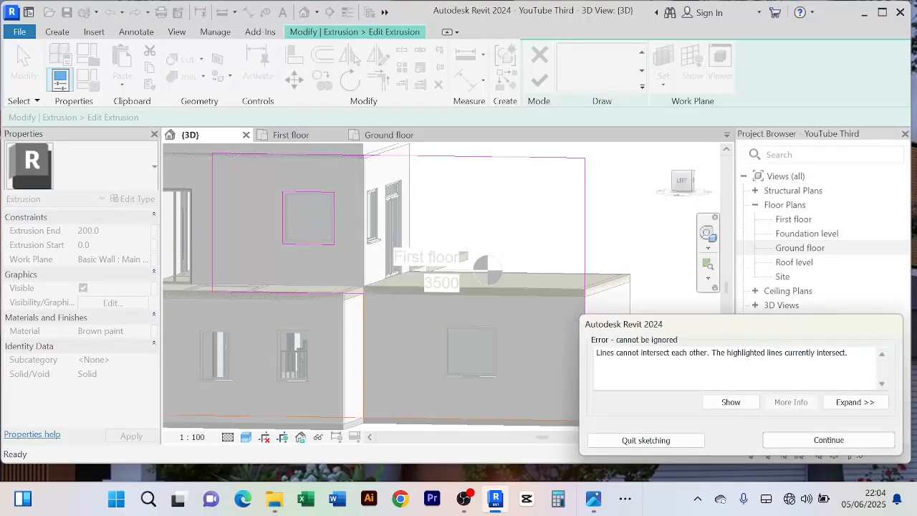
left_click(774, 441)
scroll(443, 409, "up", 5)
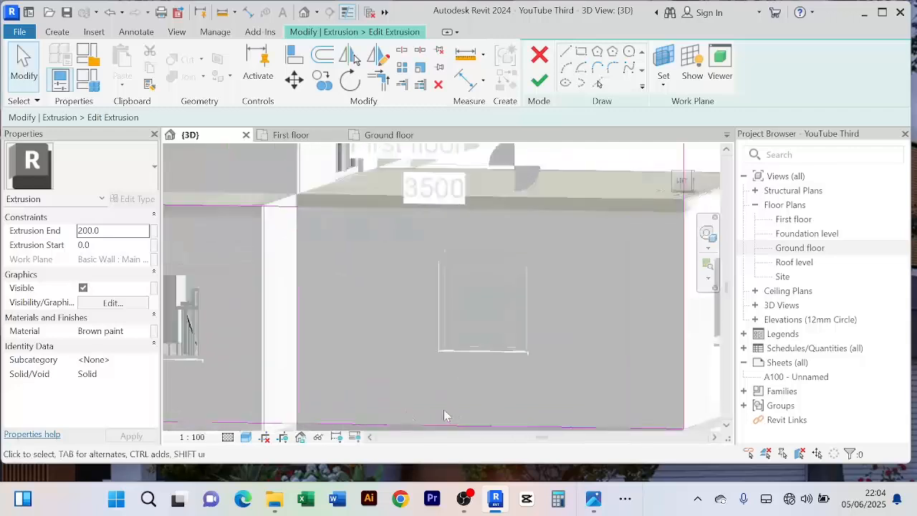
scroll(381, 399, "down", 2)
mouse_move(395, 387)
middle_mouse_down()
mouse_move(412, 360)
mouse_move(483, 303)
middle_mouse_up()
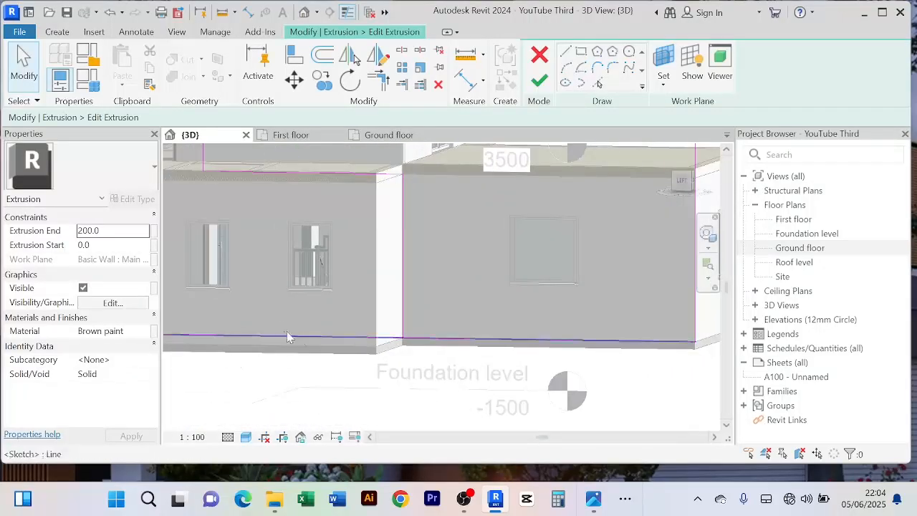
scroll(441, 320, "up", 2)
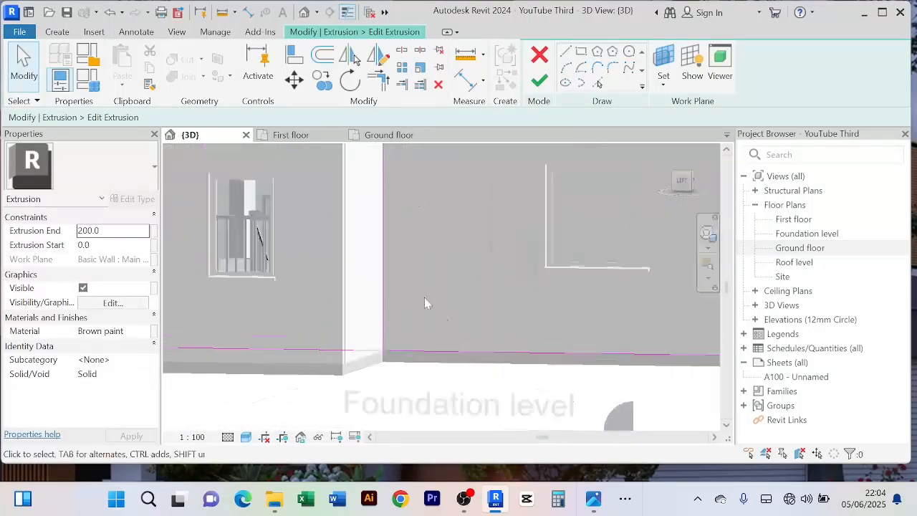
left_click(383, 82)
scroll(394, 380, "up", 2)
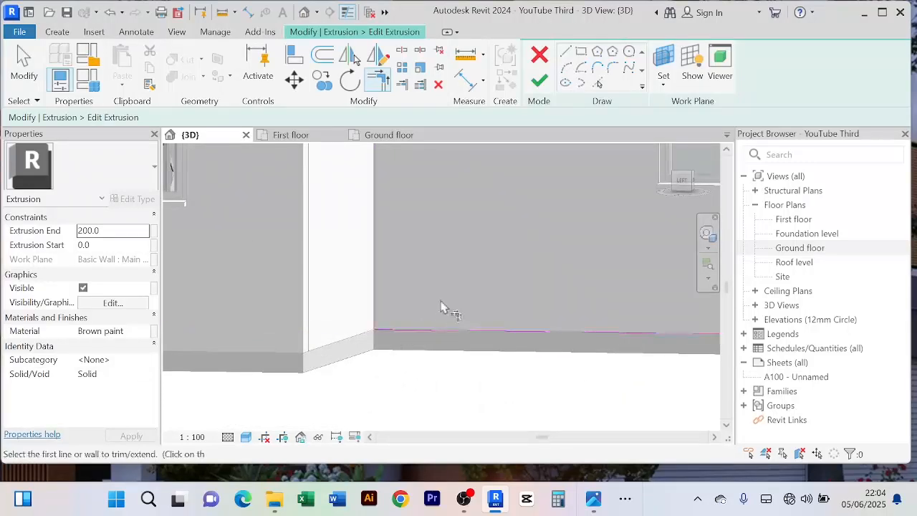
Step: Try again to finish the panel's extrusion sketch with the base line trimmed at the inner corner
scroll(458, 305, "down", 3)
middle_click_drag(573, 270, 552, 308)
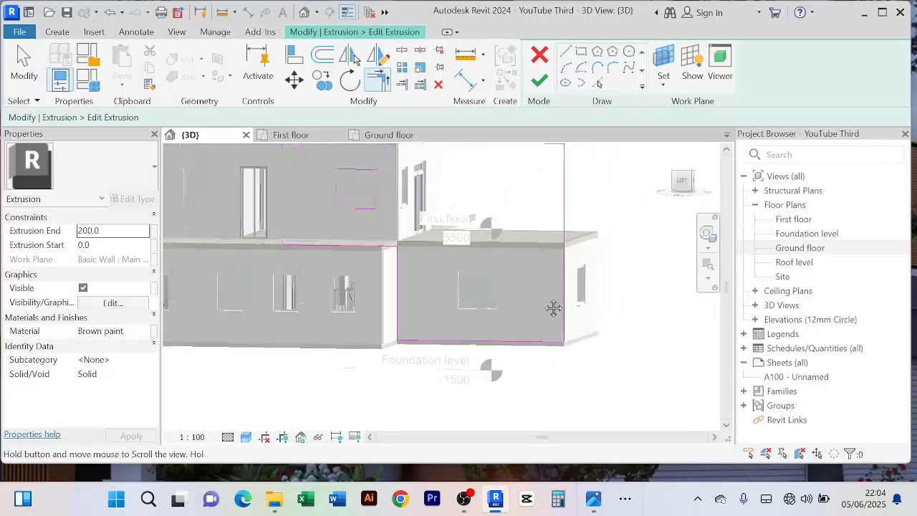
middle_click_drag(516, 277, 526, 305)
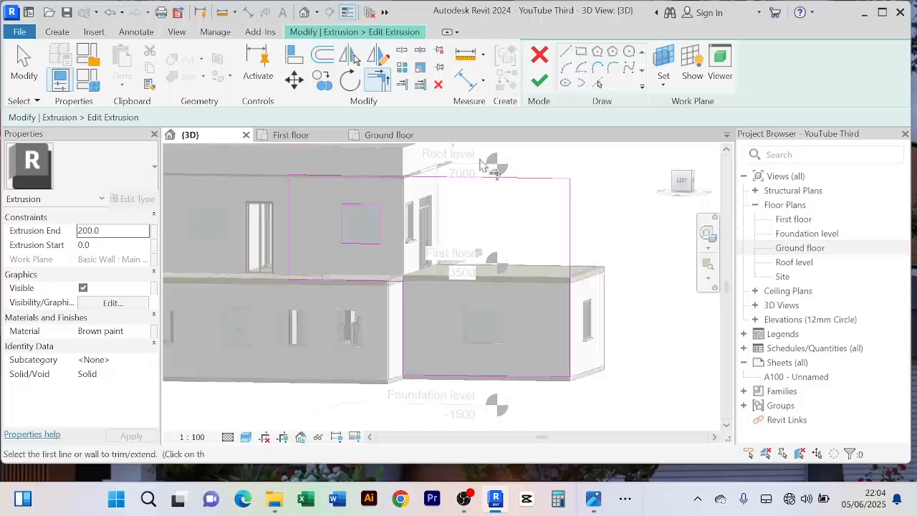
left_click(541, 81)
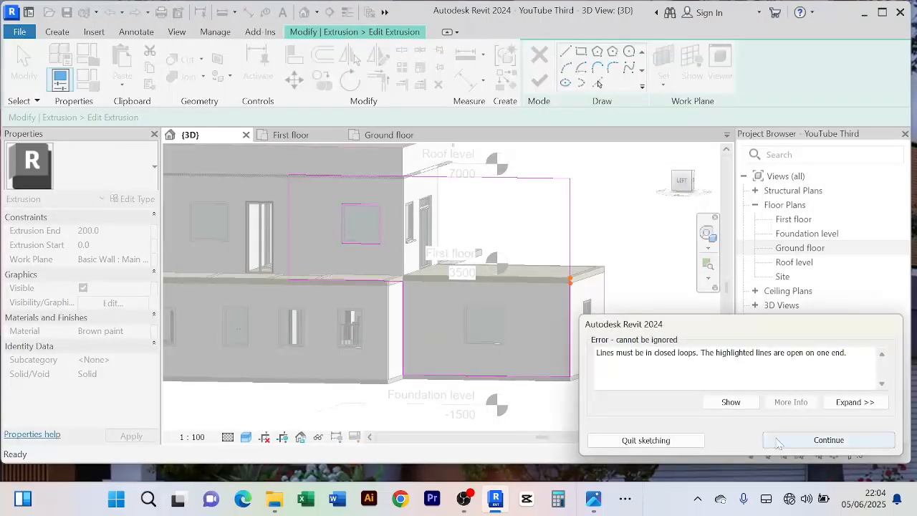
left_click(779, 440)
Step: Apply Trim/Extend to Corner to the two outer vertical lines where they meet at the ground-floor roof slab's edge
scroll(573, 283, "up", 4)
scroll(606, 299, "down", 2)
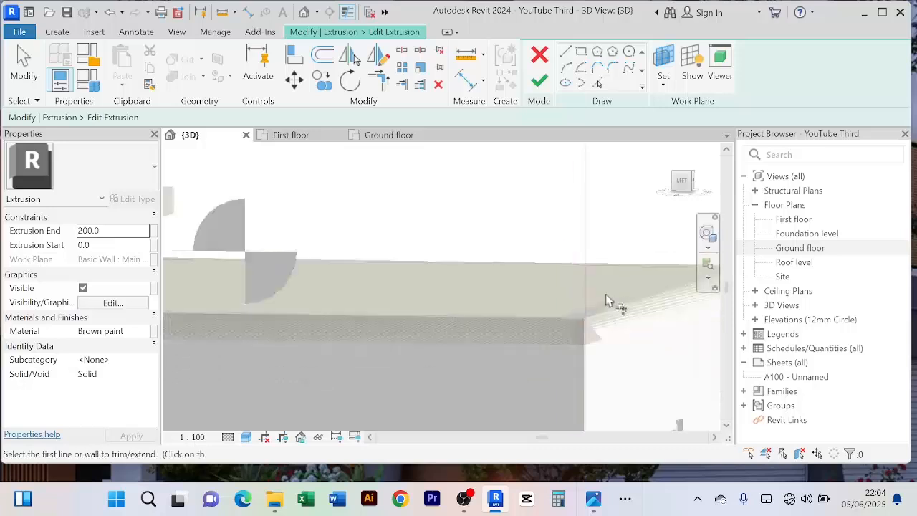
middle_click_drag(603, 295, 533, 236)
scroll(532, 235, "up", 4)
key("t")
key("r")
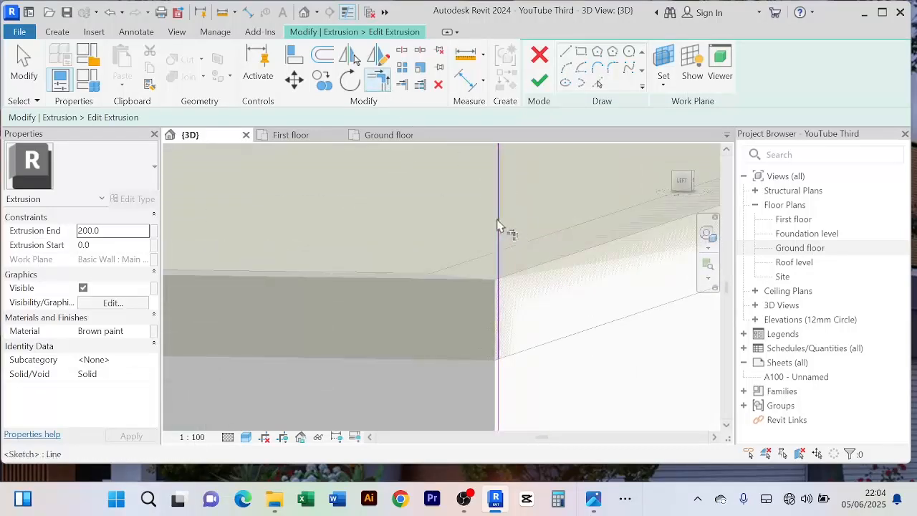
scroll(531, 305, "down", 2)
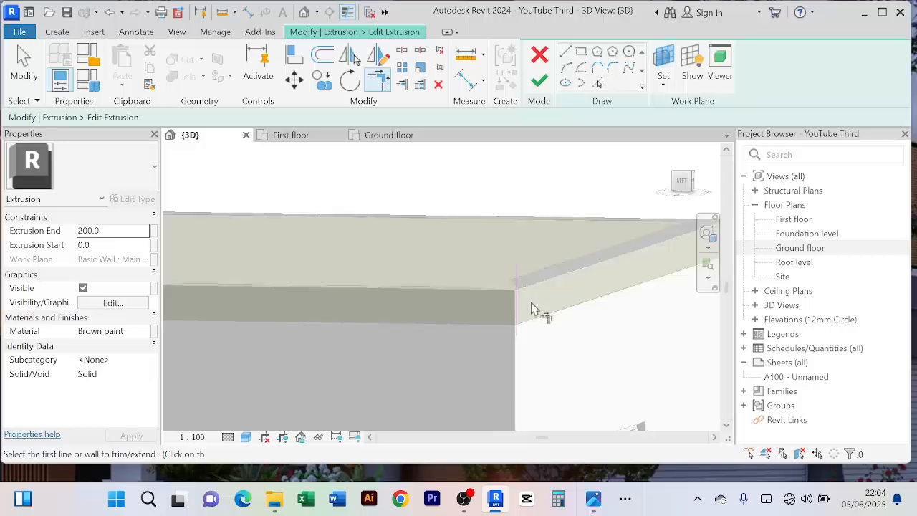
scroll(530, 305, "down", 4)
scroll(411, 254, "down", 5)
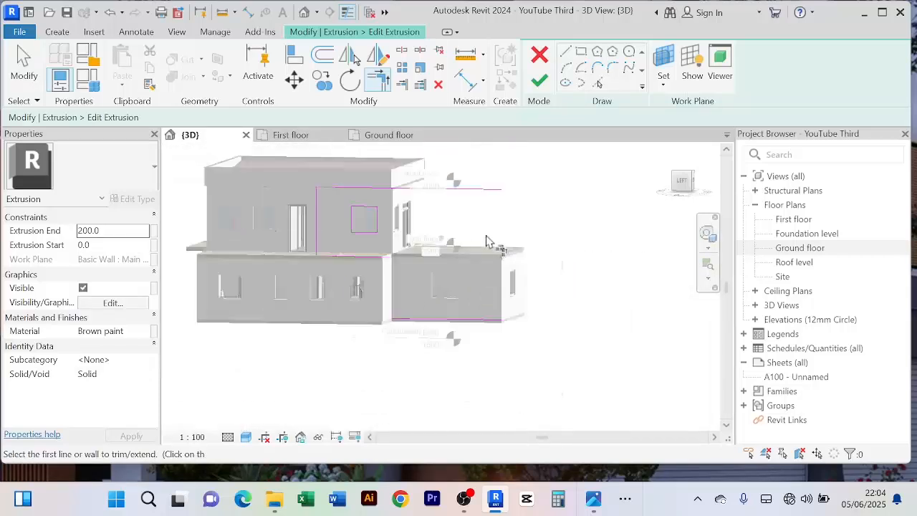
Step: Extend the outer vertical line to meet the panel's top line and the wall-base line in corners
scroll(495, 306, "up", 4)
scroll(494, 307, "up", 2)
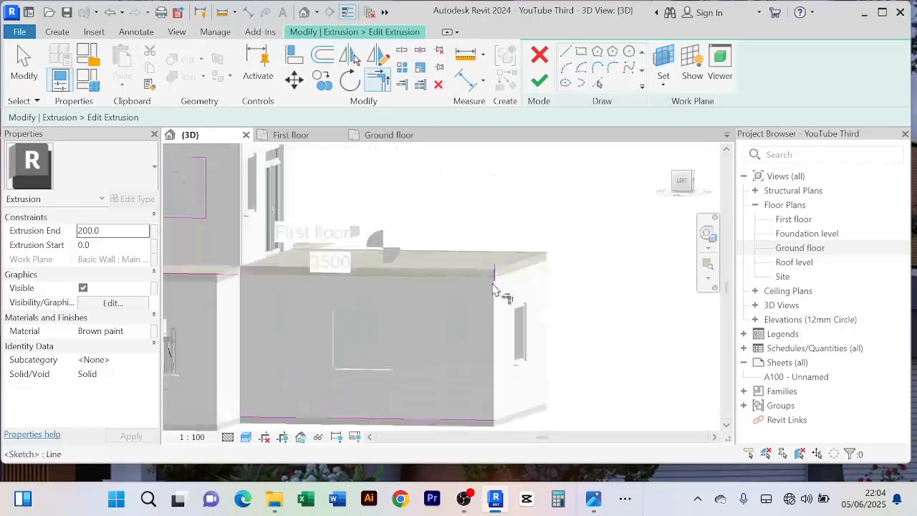
scroll(505, 244, "down", 3)
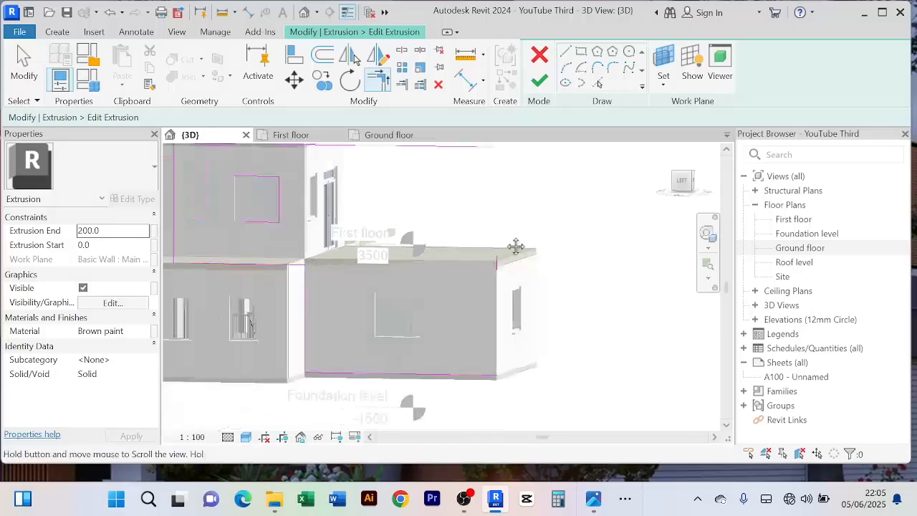
scroll(510, 306, "up", 4)
scroll(497, 245, "down", 2)
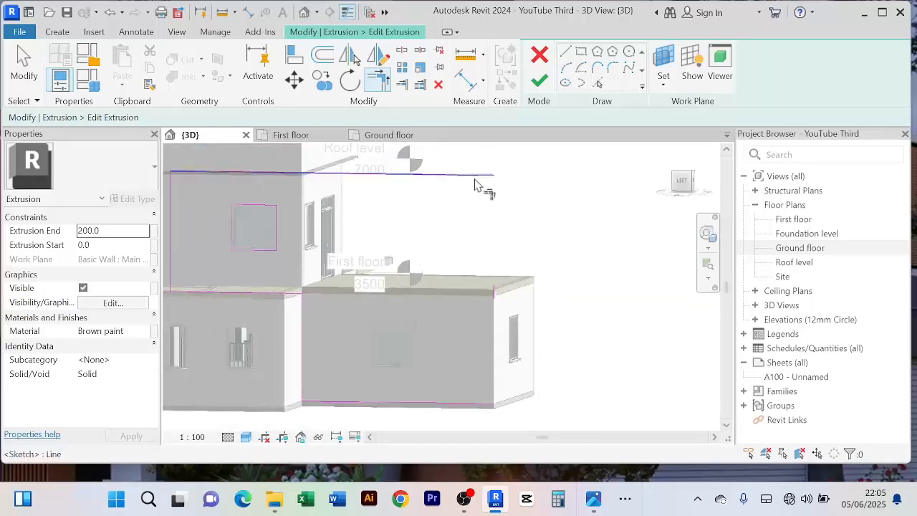
scroll(497, 290, "up", 4)
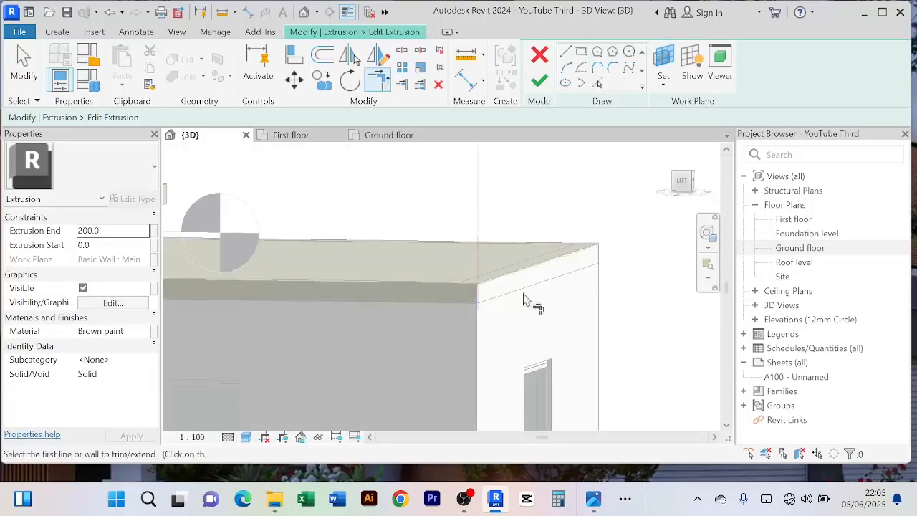
scroll(534, 311, "down", 2)
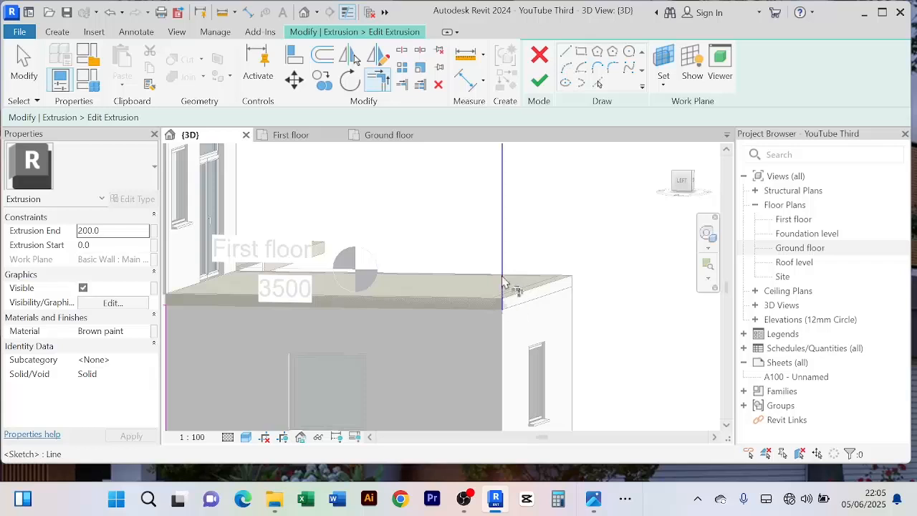
scroll(511, 294, "up", 1)
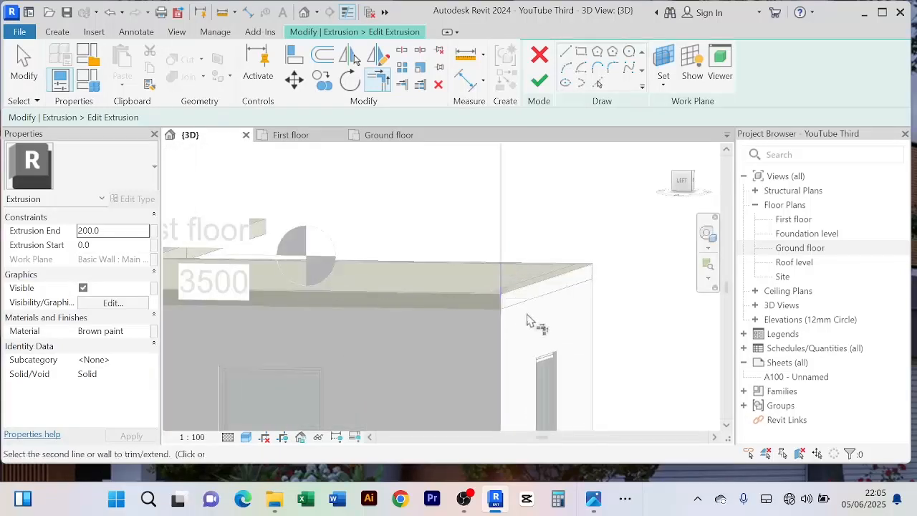
scroll(528, 322, "down", 3)
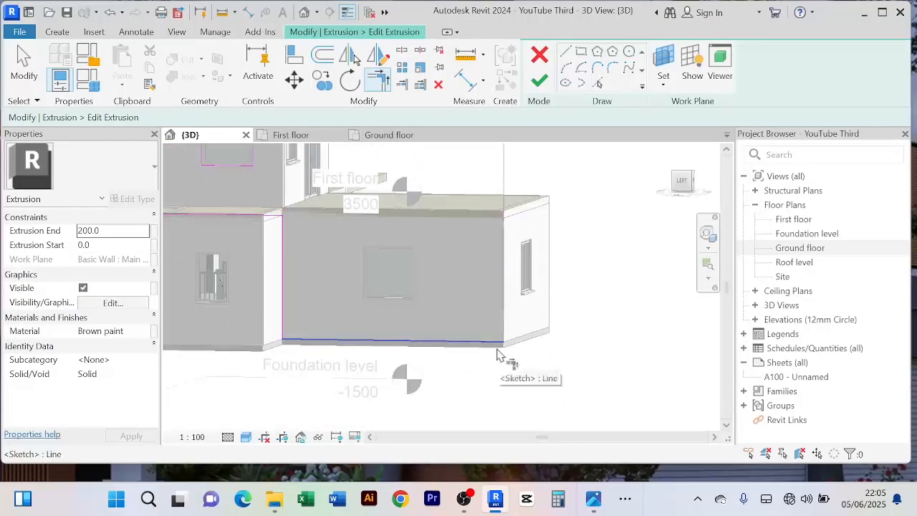
scroll(501, 354, "down", 3)
Step: Try to finish the extrusion sketch with the outer vertical line extended, and return to sketching
left_click(540, 80)
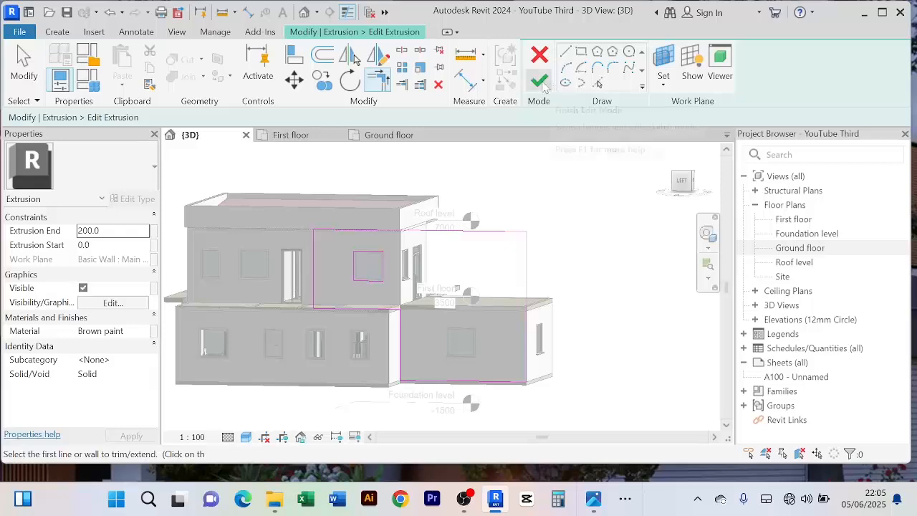
scroll(520, 326, "up", 8)
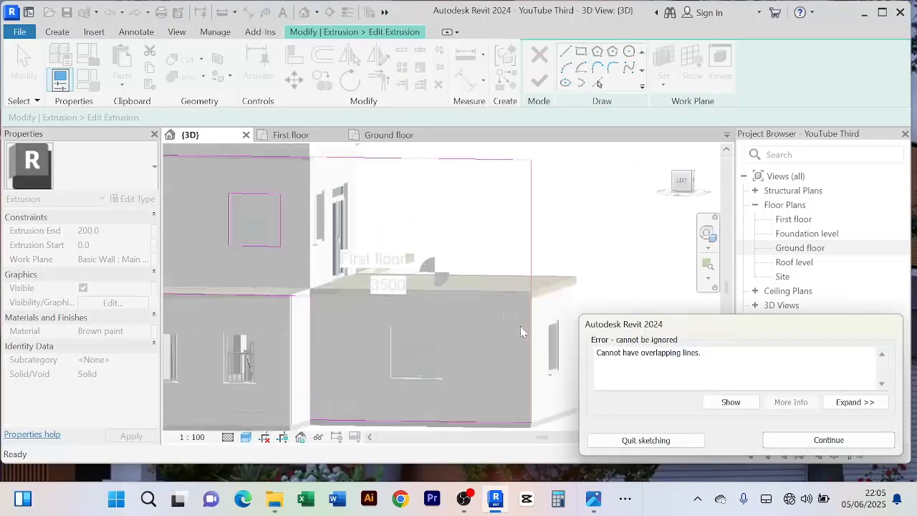
scroll(516, 300, "down", 5)
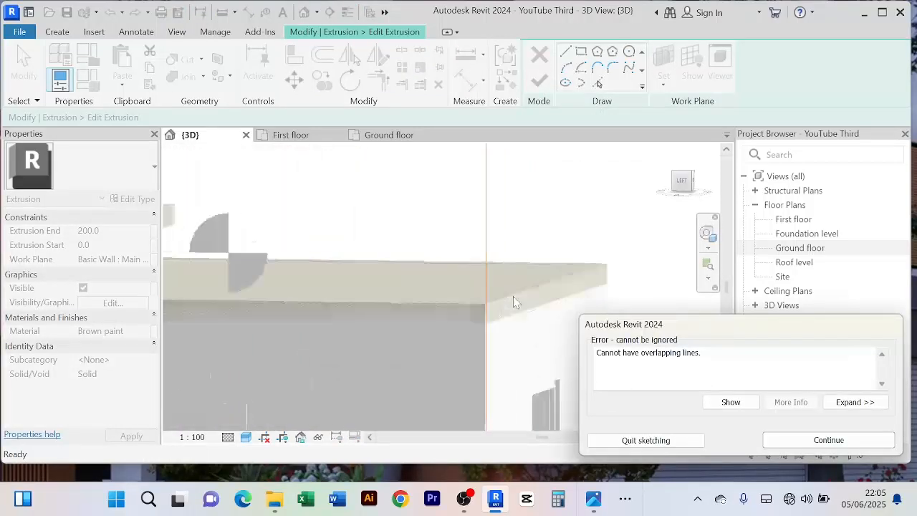
left_click(791, 440)
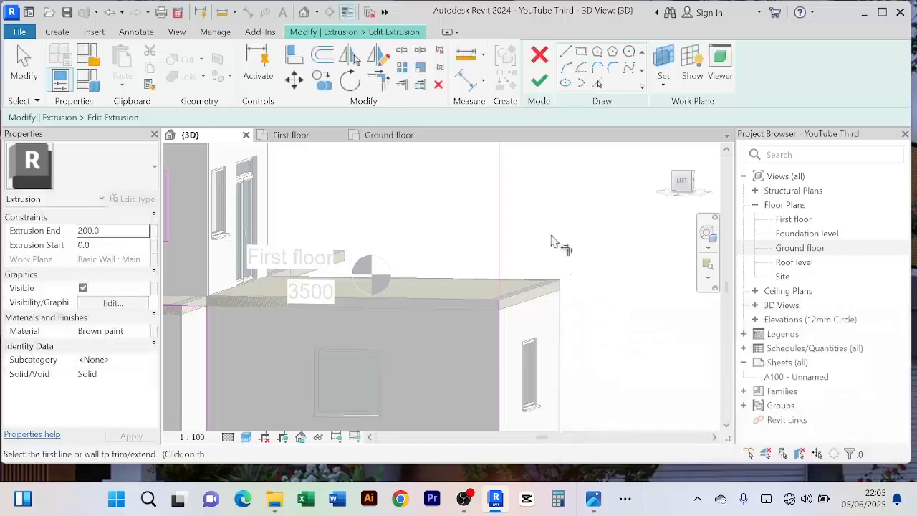
Step: Leave the trim command and delete the full-height vertical sketch line along the panel's outer edge
right_click(552, 209)
left_click(585, 206)
right_click(577, 204)
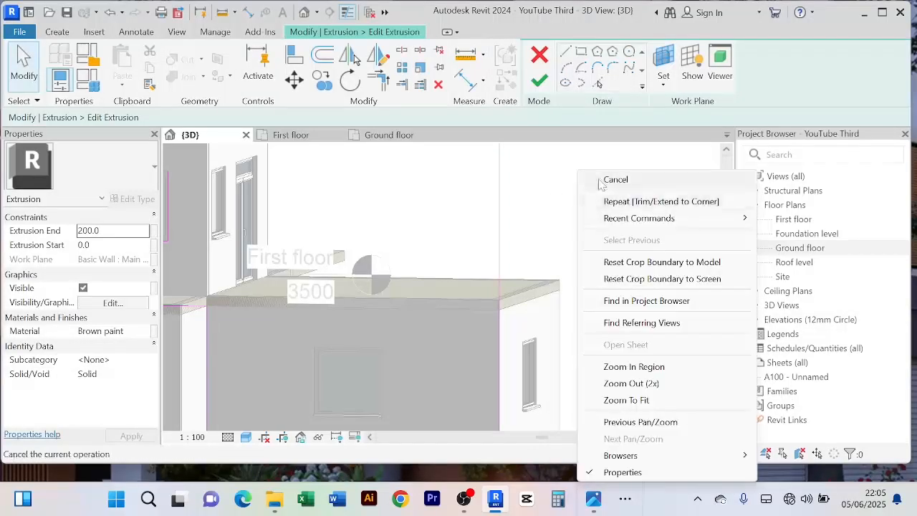
left_click(609, 180)
left_click(499, 265)
scroll(557, 280, "down", 2)
scroll(560, 294, "down", 2)
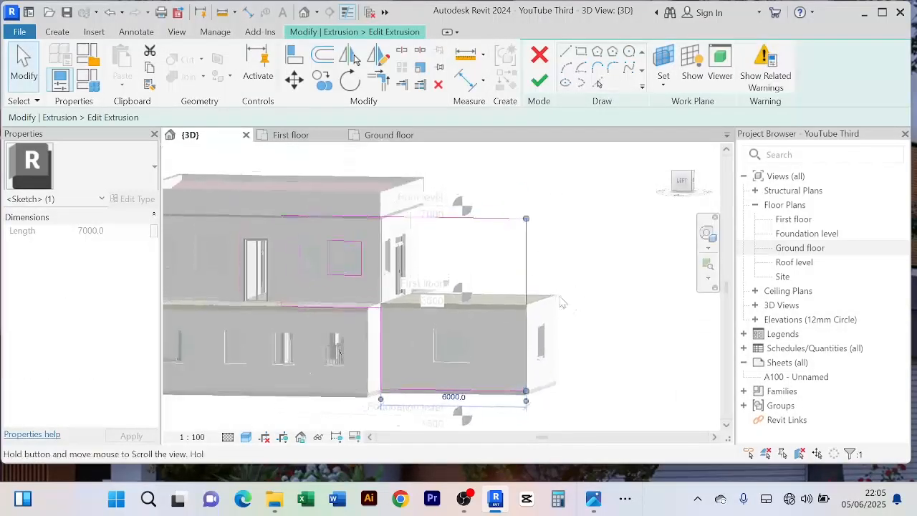
key("Escape")
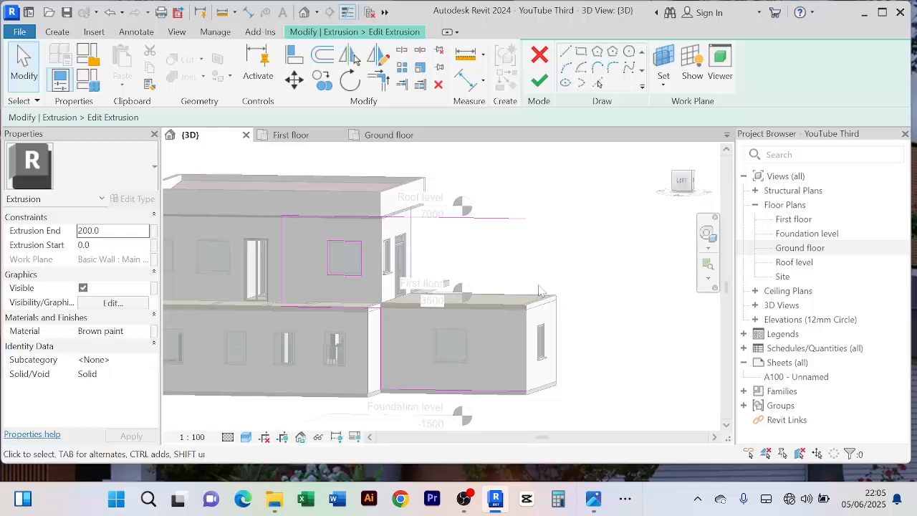
Step: Join the panel's top line and the short vertical line at the roof slab's outer corner with Trim/Extend to Corner
scroll(535, 303, "up", 4)
left_click(507, 329)
scroll(557, 288, "down", 2)
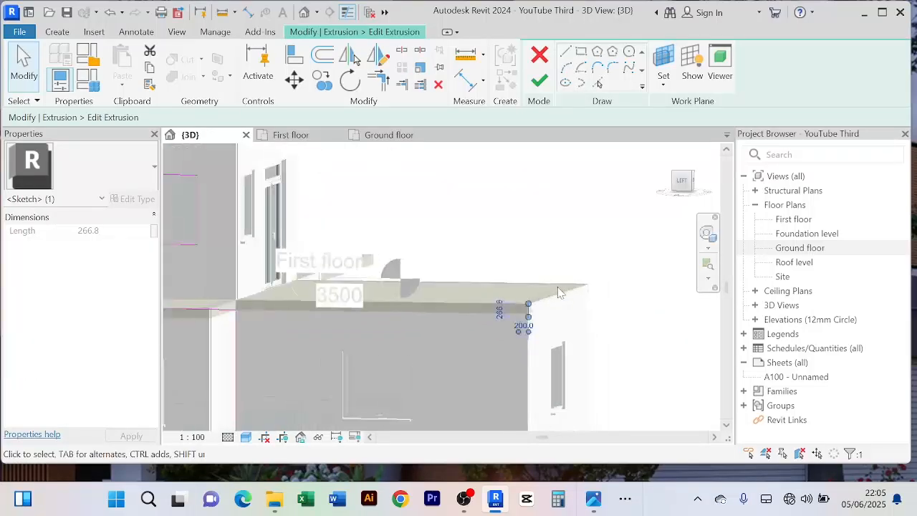
scroll(566, 295, "up", 3)
key("Escape")
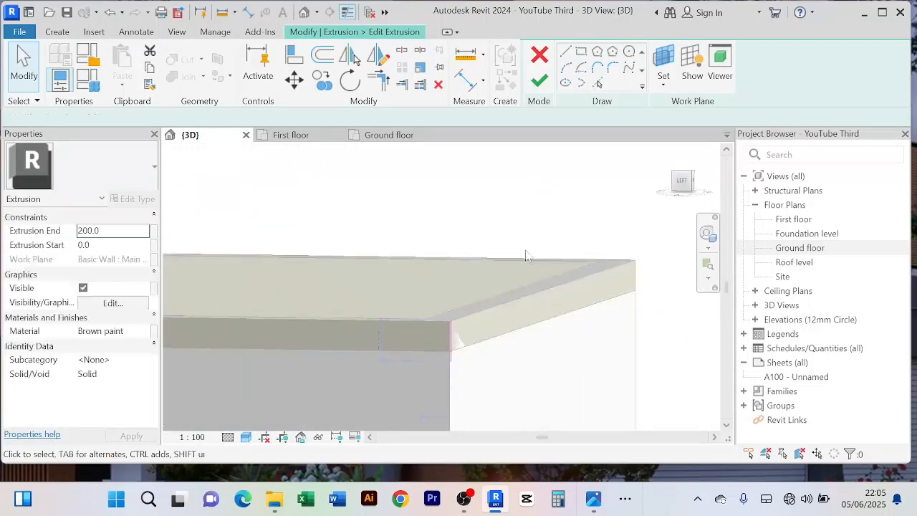
left_click(292, 59)
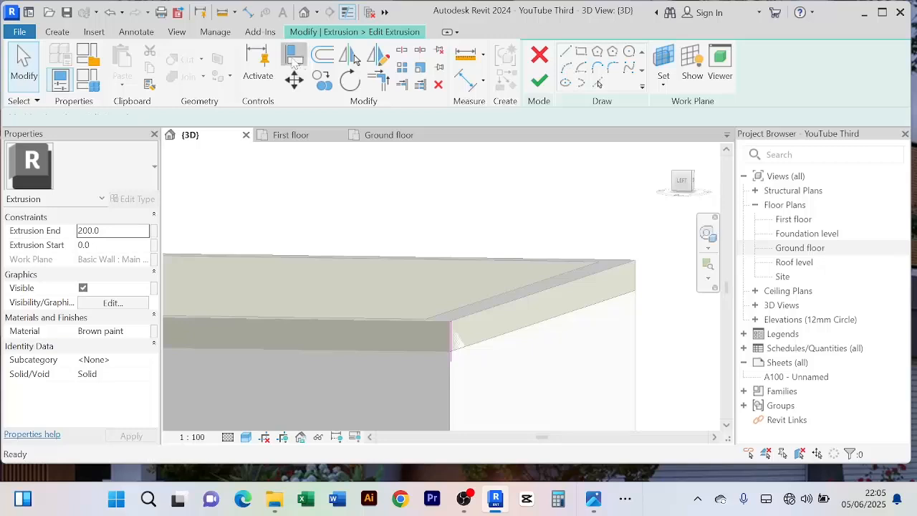
left_click(381, 84)
scroll(483, 308, "down", 5)
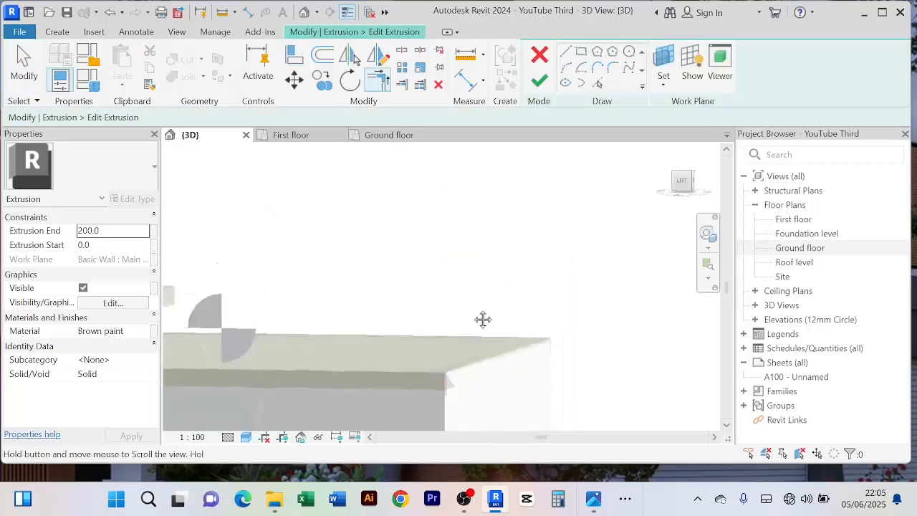
left_click(465, 185)
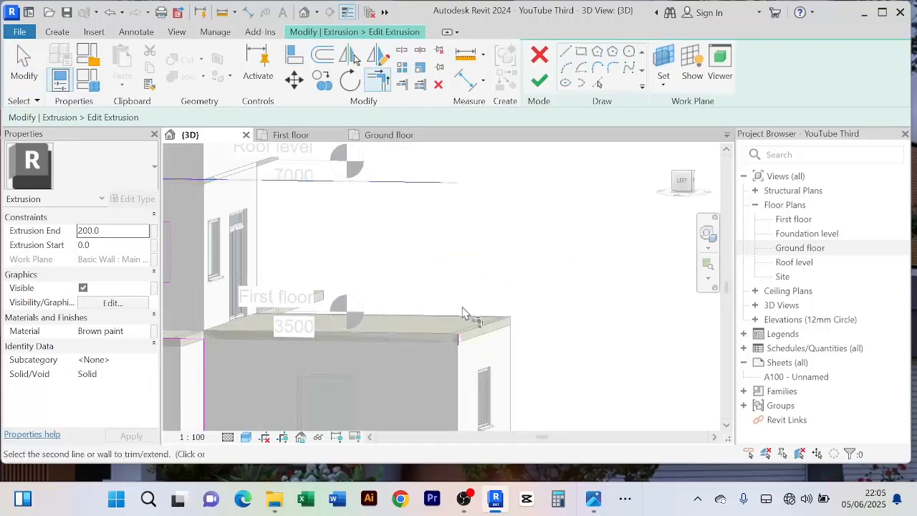
scroll(463, 326, "up", 2)
scroll(502, 362, "up", 2)
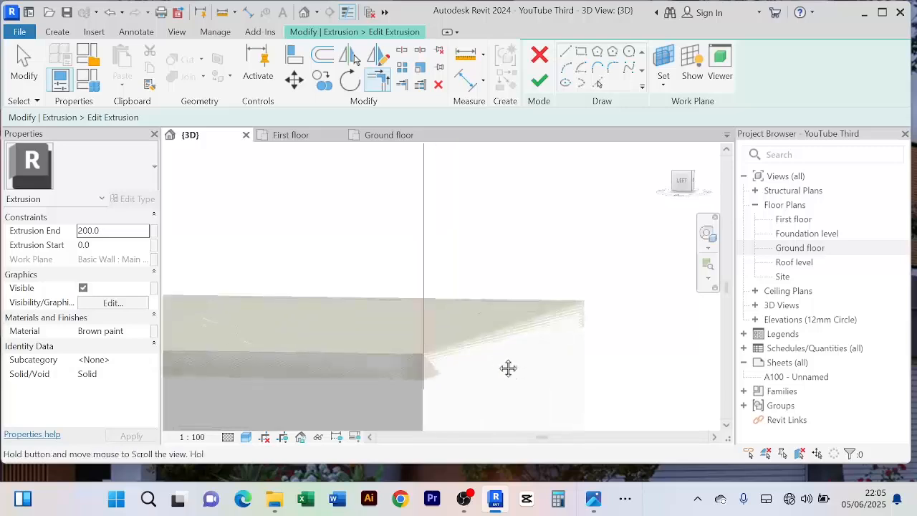
Step: Finish the brown panel's extrusion sketch with its outline running down over the projecting ground-floor wall
middle_click_drag(508, 368, 528, 239)
scroll(496, 254, "down", 3)
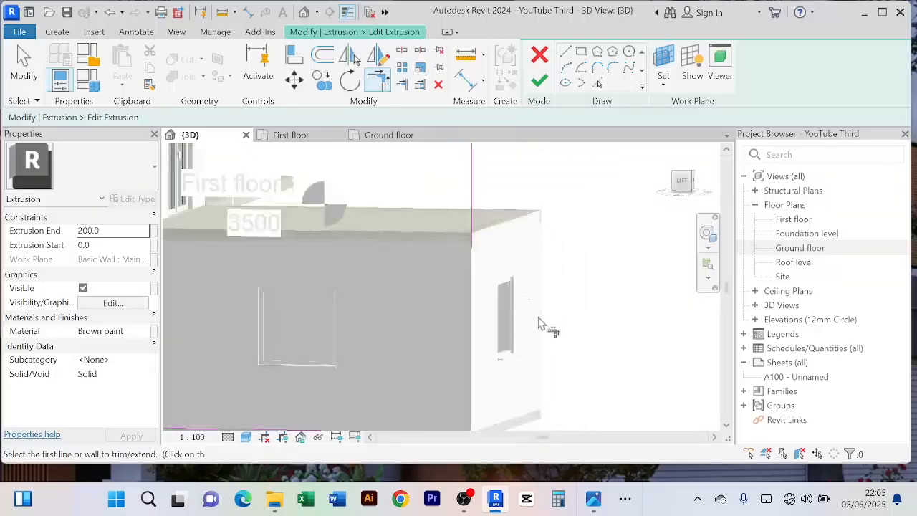
middle_click_drag(538, 318, 533, 235)
middle_click_drag(518, 268, 528, 395)
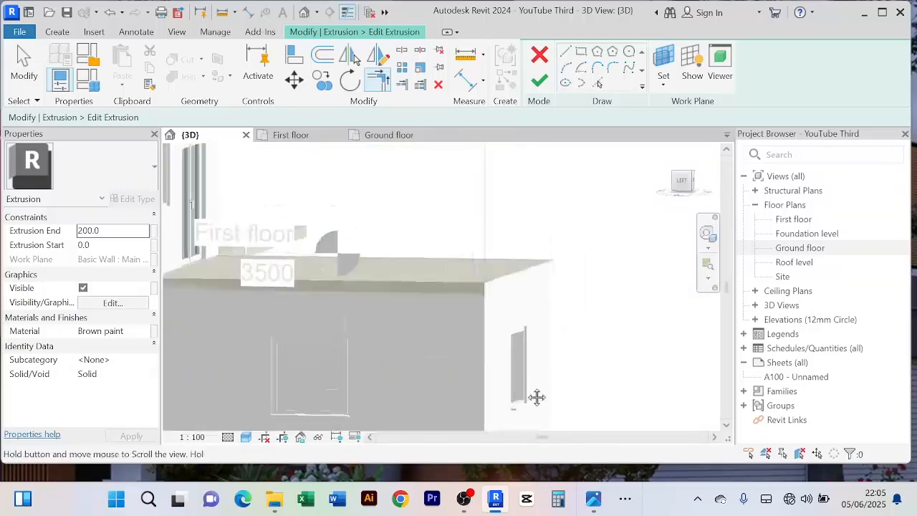
scroll(534, 379, "up", 2)
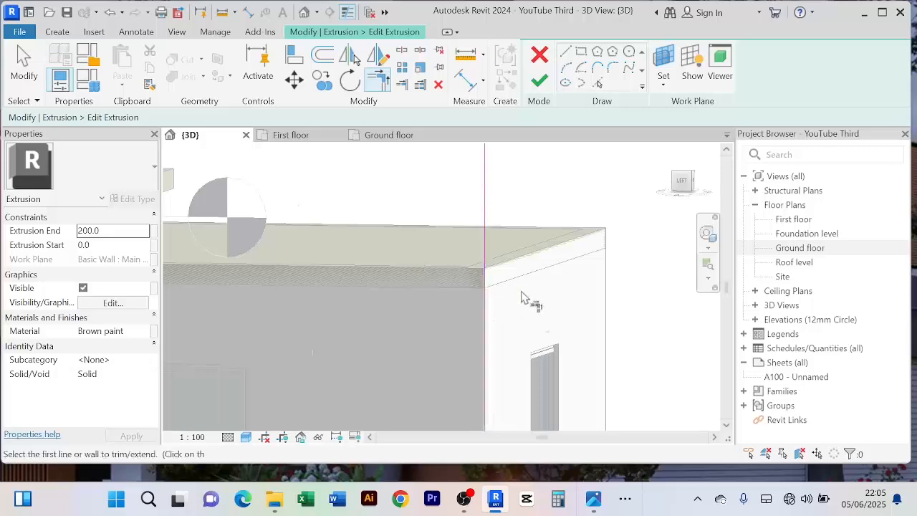
scroll(533, 303, "down", 5)
left_click(540, 81)
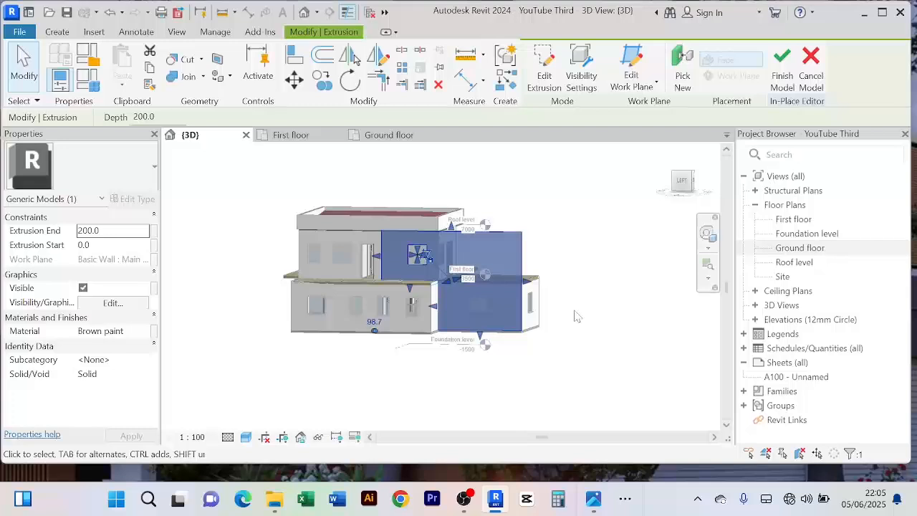
Step: Cut the ground-floor window out of the brown panel by picking the window's outer edges in its extrusion sketch, and finish the in-place model
mouse_move(577, 315)
middle_mouse_down("shift")
mouse_move(608, 317)
mouse_move(578, 318)
middle_mouse_up("shift")
scroll(497, 316, "up", 5)
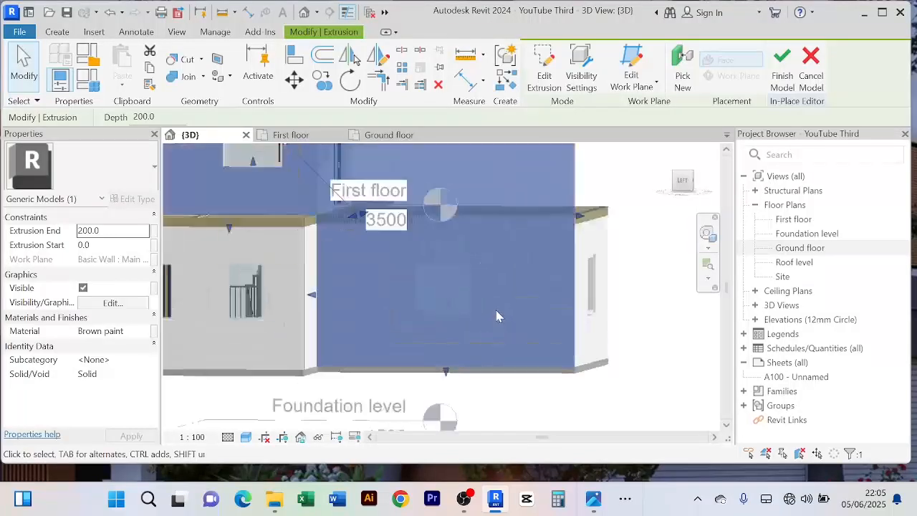
scroll(498, 316, "up", 3)
middle_click_drag(501, 307, 516, 336)
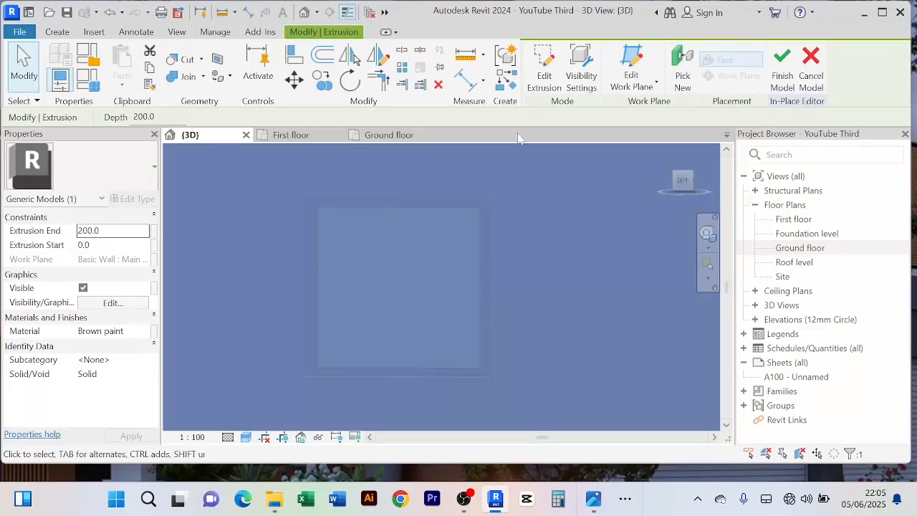
left_click(545, 79)
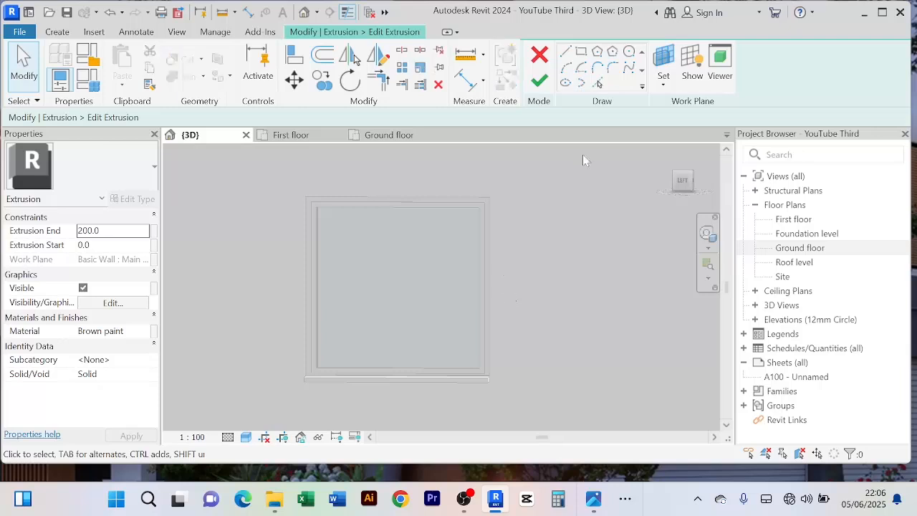
left_click(598, 84)
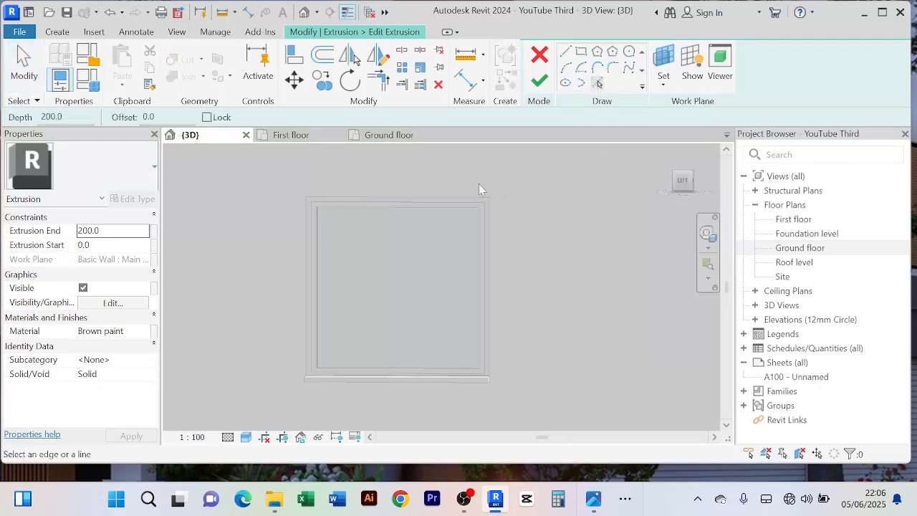
scroll(304, 257, "up", 3)
left_click(306, 260)
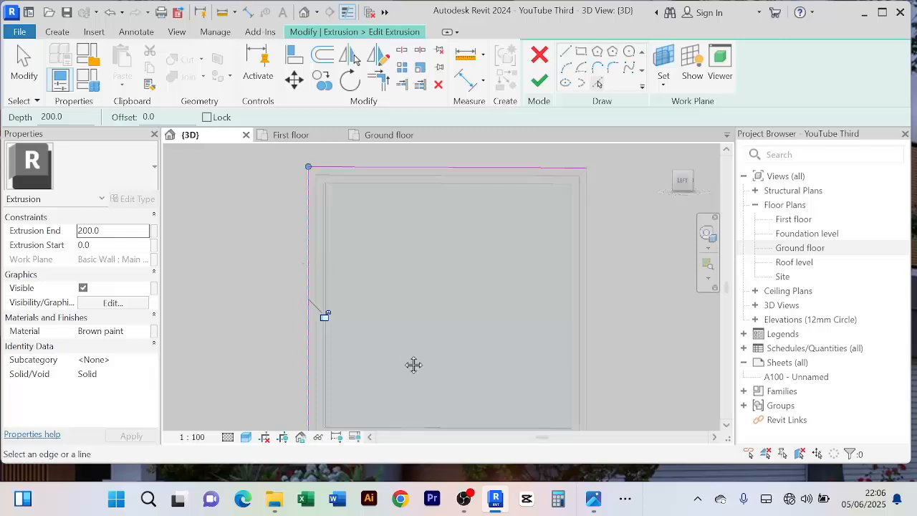
middle_click_drag(413, 365, 389, 303)
left_click(393, 343)
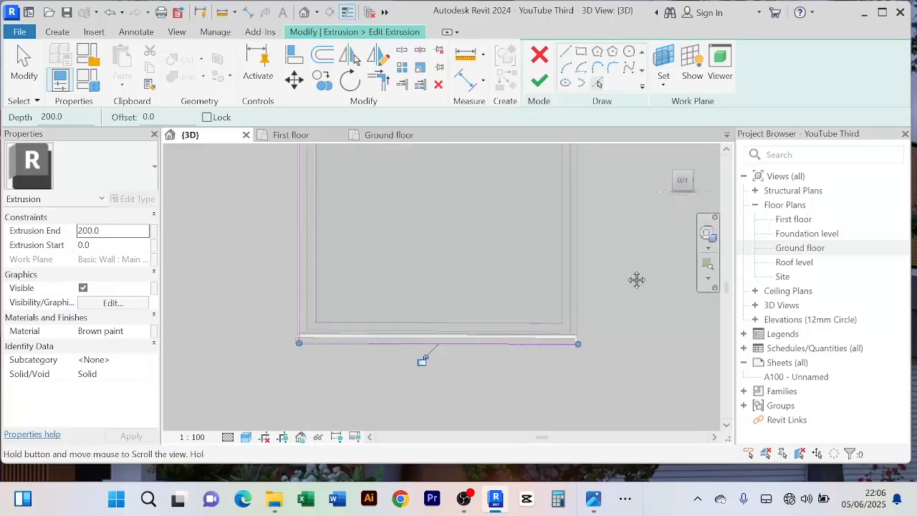
middle_click_drag(637, 280, 537, 339)
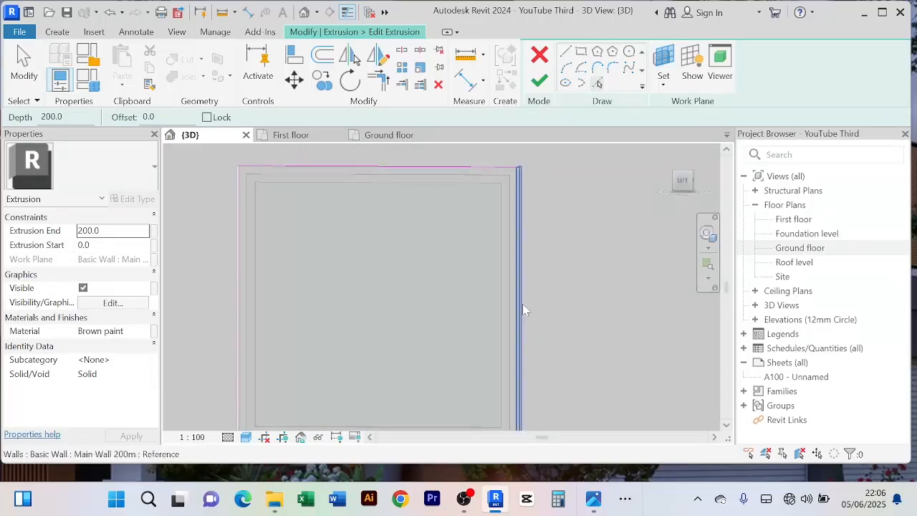
left_click(522, 301)
scroll(575, 283, "down", 4)
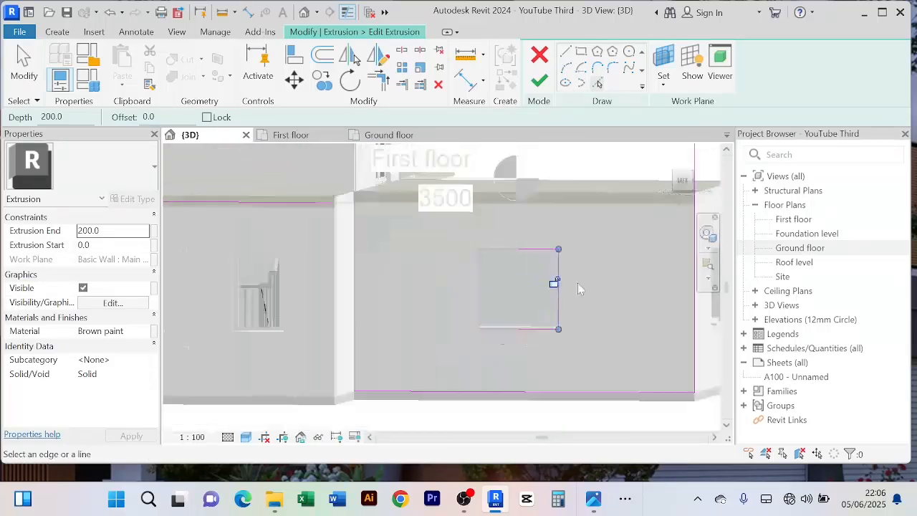
left_click(539, 80)
left_click(775, 82)
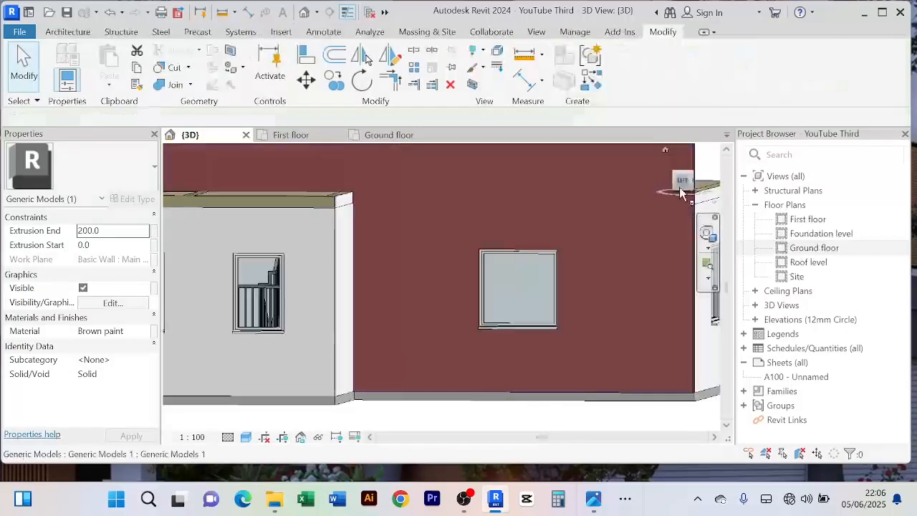
Step: Examine the completed brown side panel and the house's front facade around the first-floor wall
scroll(596, 373, "down", 3)
scroll(597, 374, "down", 3)
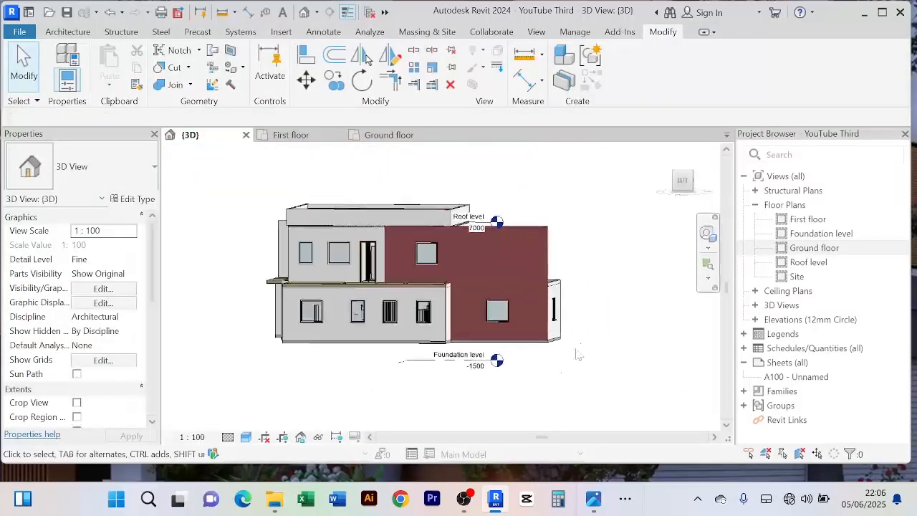
scroll(577, 351, "up", 3)
scroll(602, 334, "down", 1)
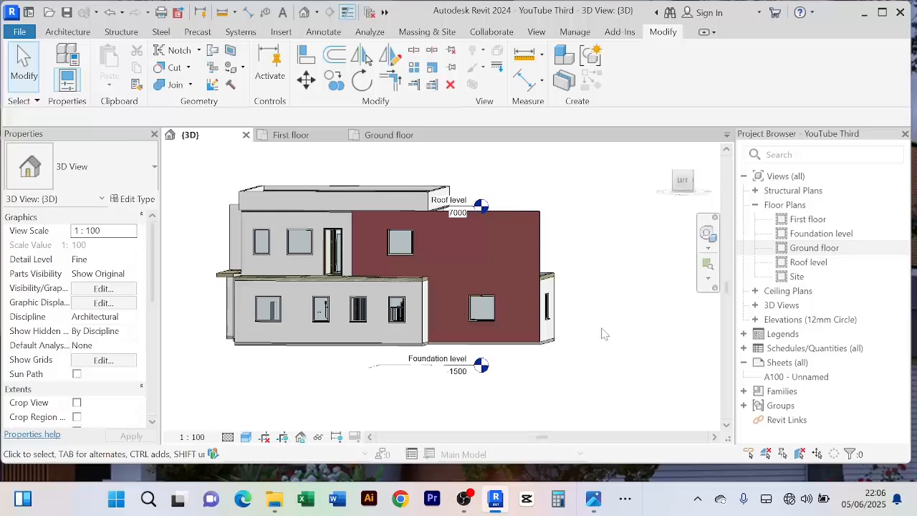
scroll(601, 334, "down", 2)
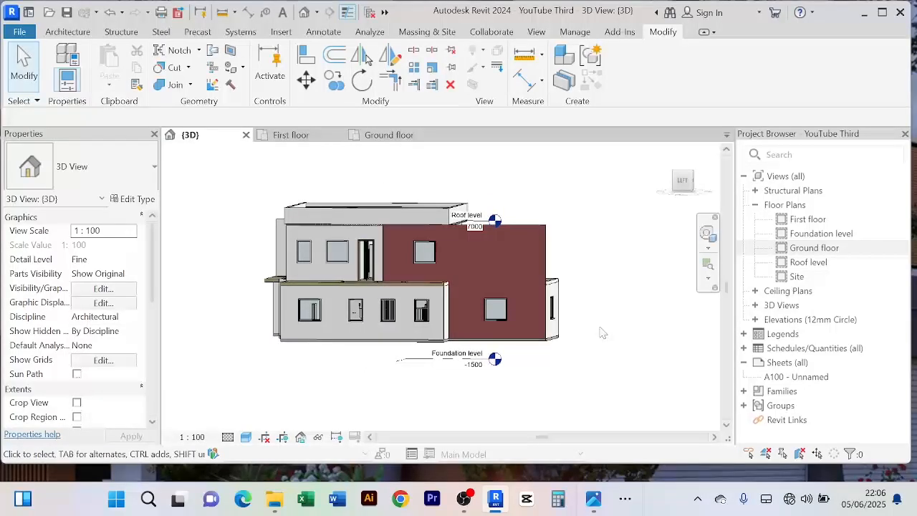
middle_click_drag(601, 332, 477, 337, "shift")
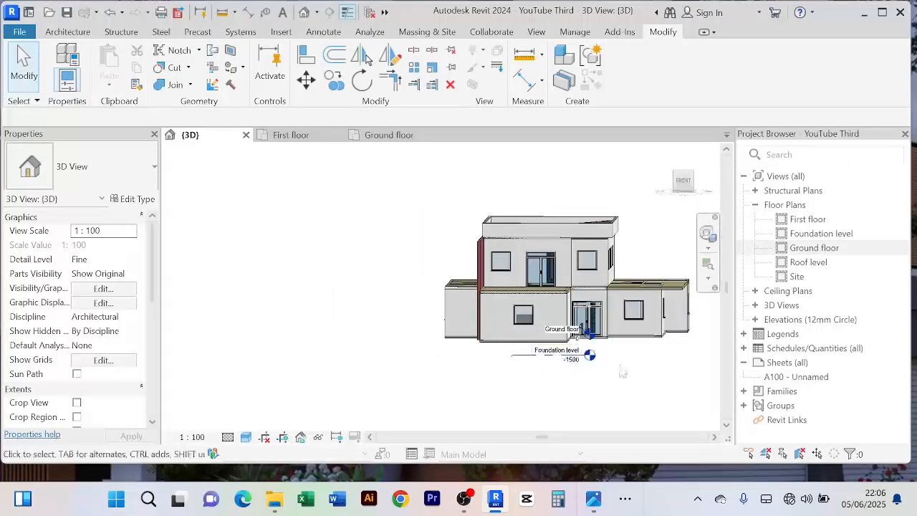
scroll(617, 359, "up", 3)
scroll(620, 362, "up", 1)
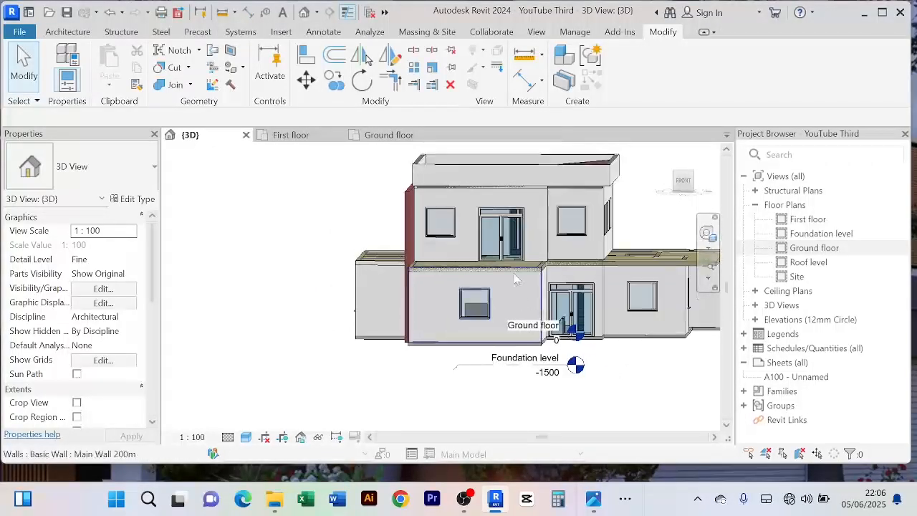
scroll(512, 279, "up", 3)
scroll(512, 280, "down", 2)
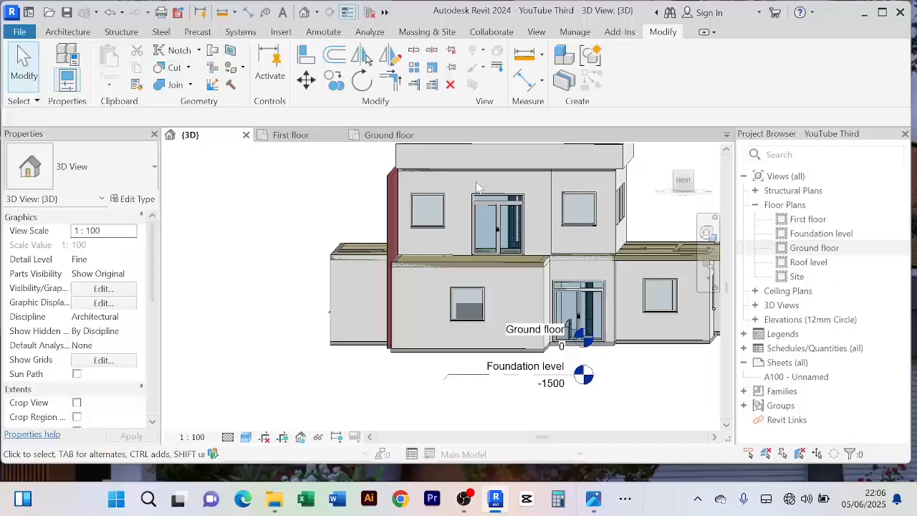
scroll(480, 187, "up", 3)
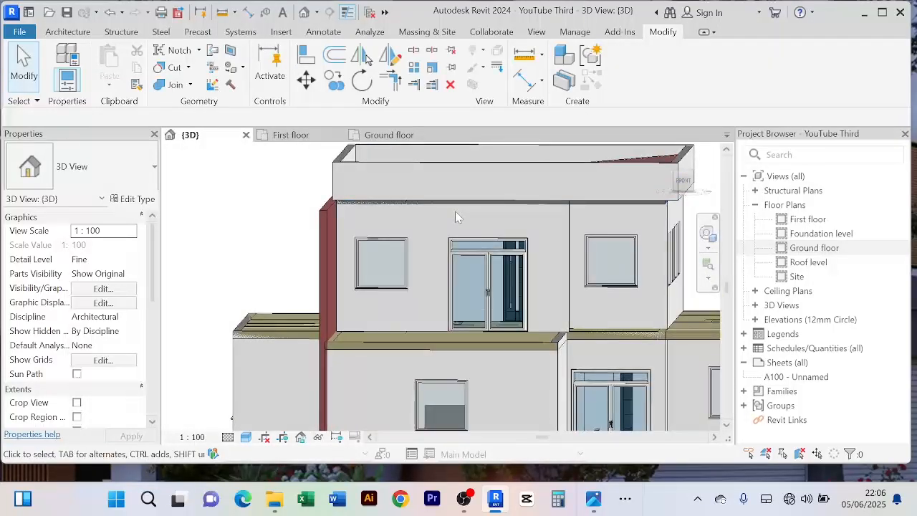
scroll(455, 215, "down", 2)
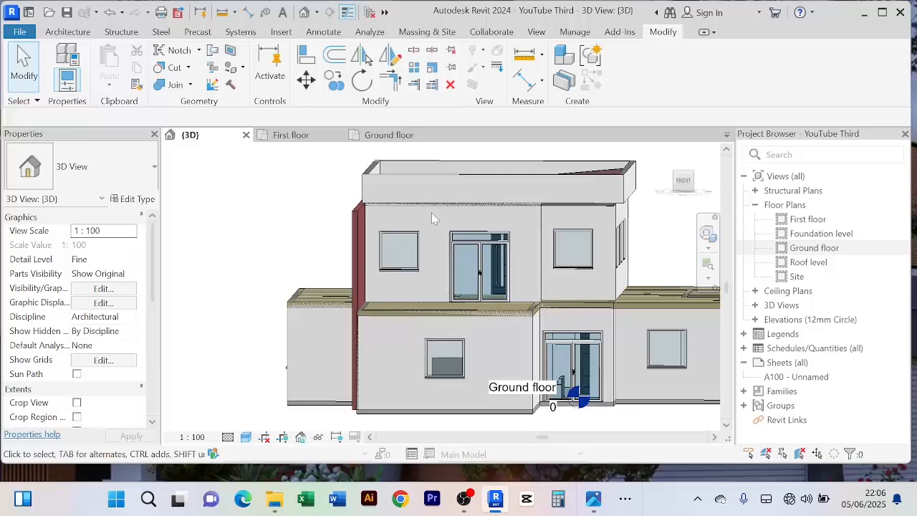
Step: Create a new in-place component in the Generic Models category, keeping the default name
left_click(67, 32)
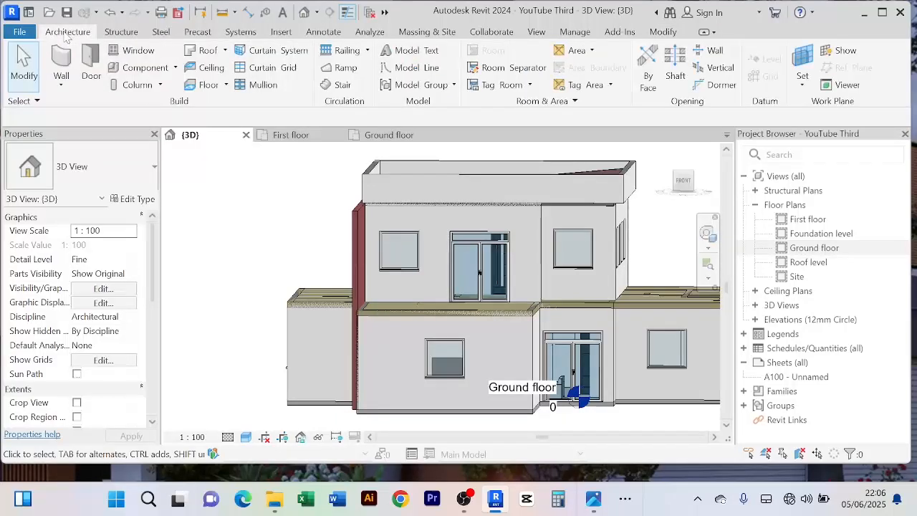
left_click(175, 68)
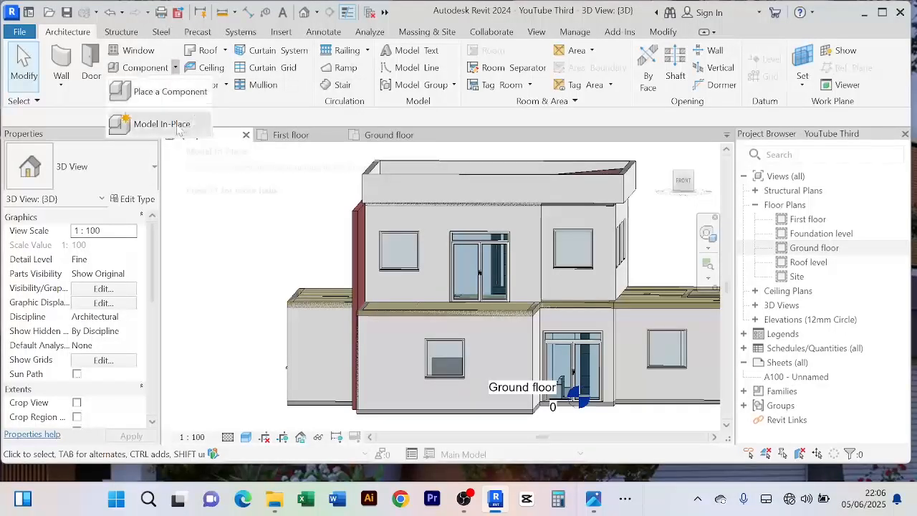
left_click(199, 114)
left_click(387, 202)
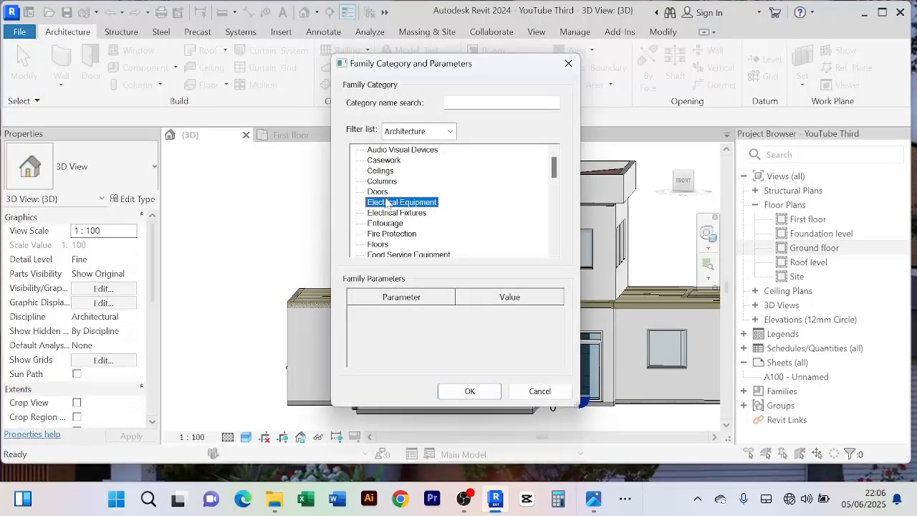
scroll(391, 208, "down", 2)
left_click(393, 234)
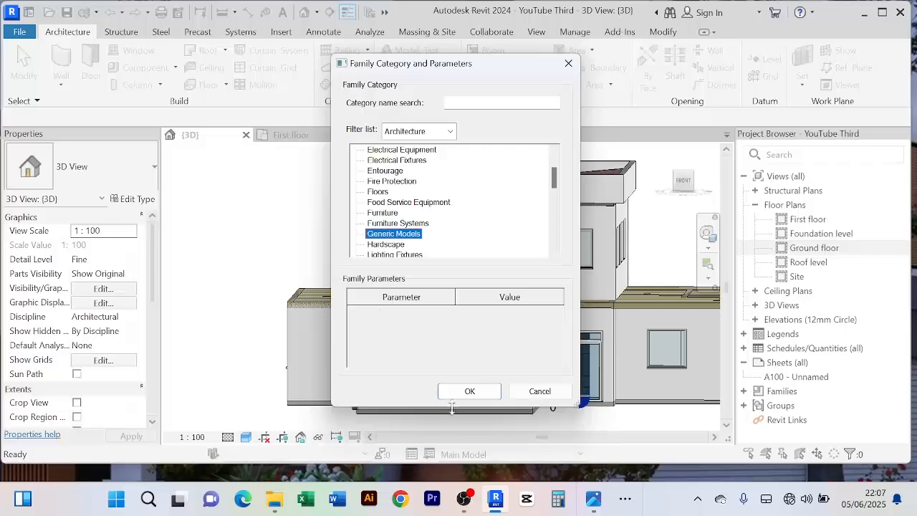
left_click(467, 392)
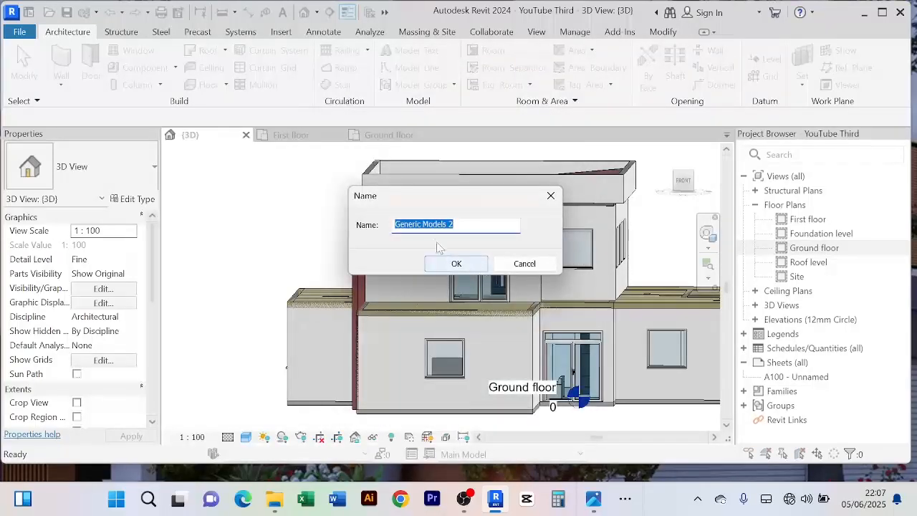
left_click(457, 264)
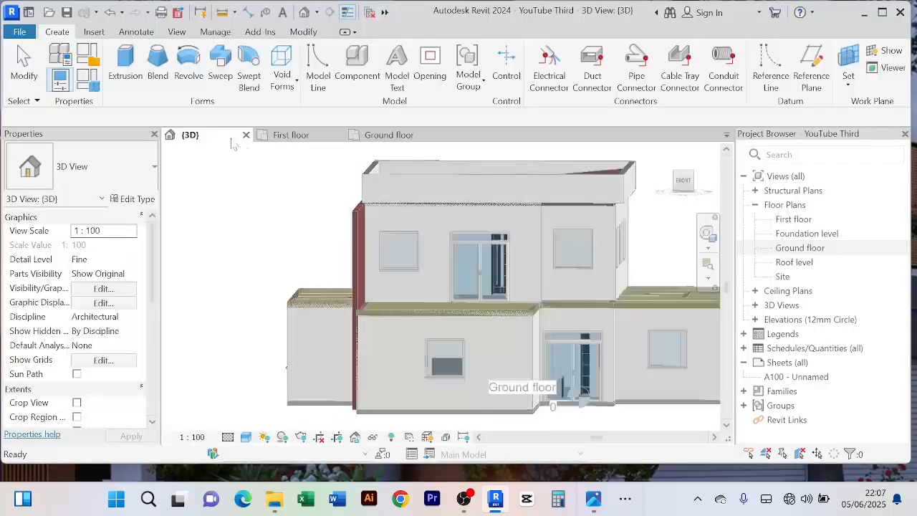
Step: Start an extrusion and pick the first-floor front wall's face with the balcony door as its work plane
left_click(124, 68)
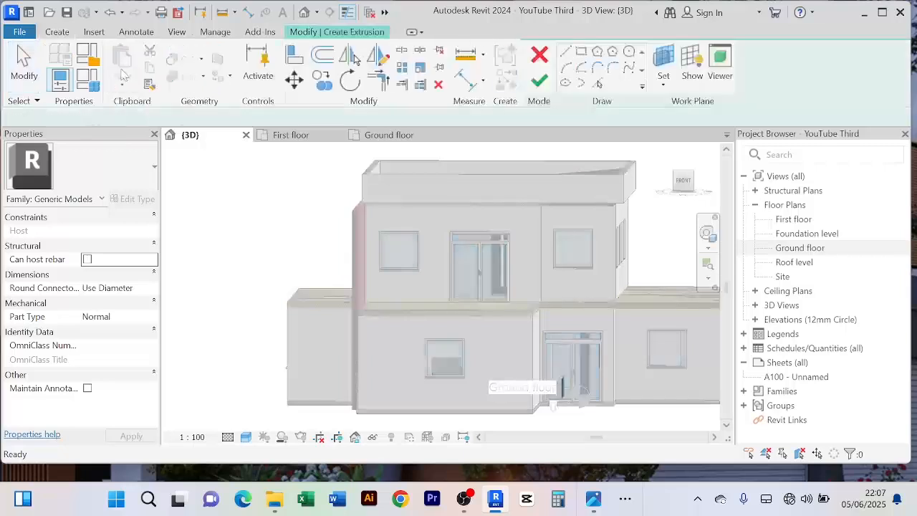
left_click(662, 88)
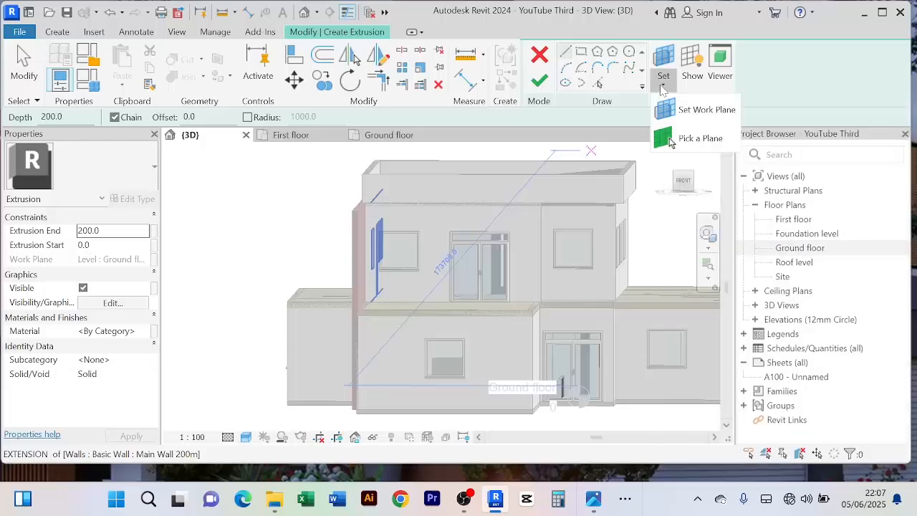
left_click(677, 139)
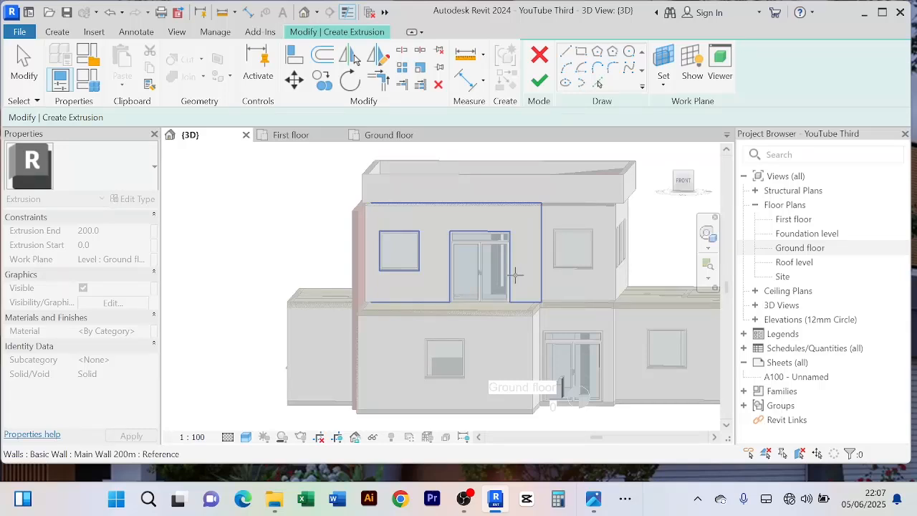
left_click(515, 274)
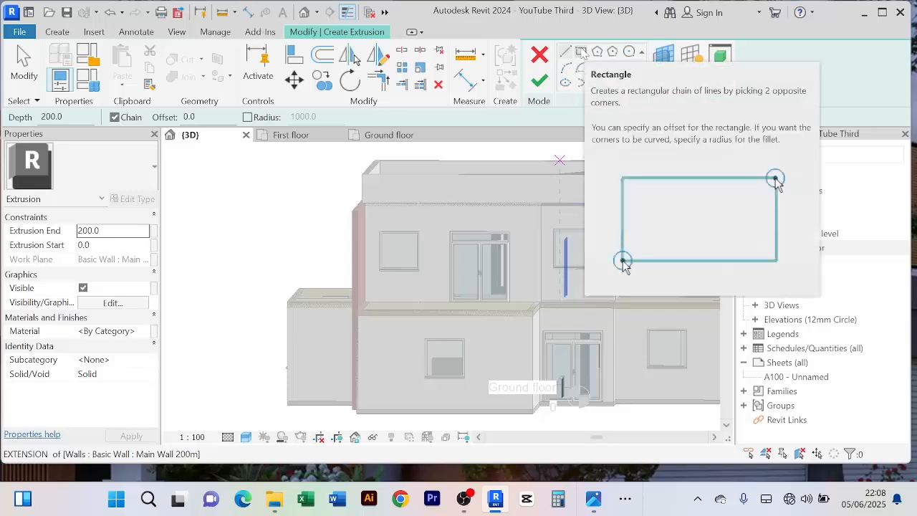
Step: Sketch a rectangular strip about 8750 mm wide and 521 mm high across the top of the first-floor front wall, and leave the drawing command
left_click(582, 52)
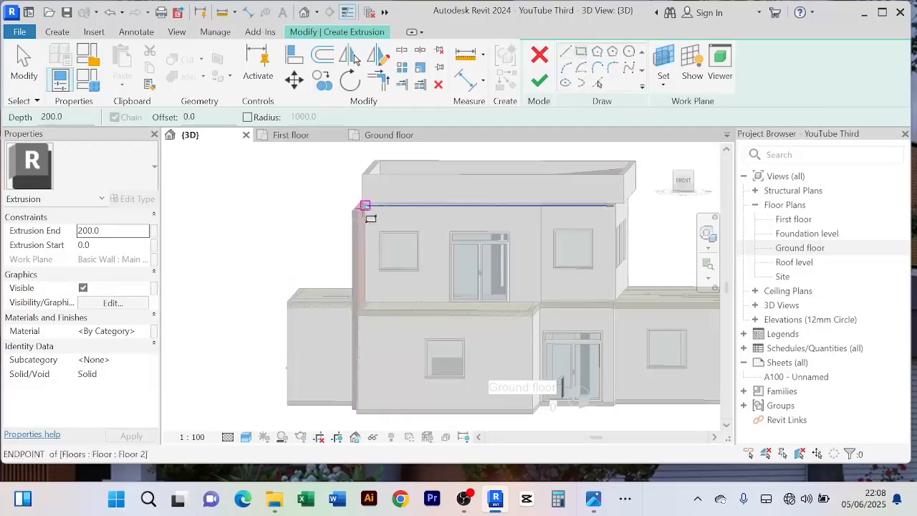
left_click(365, 205)
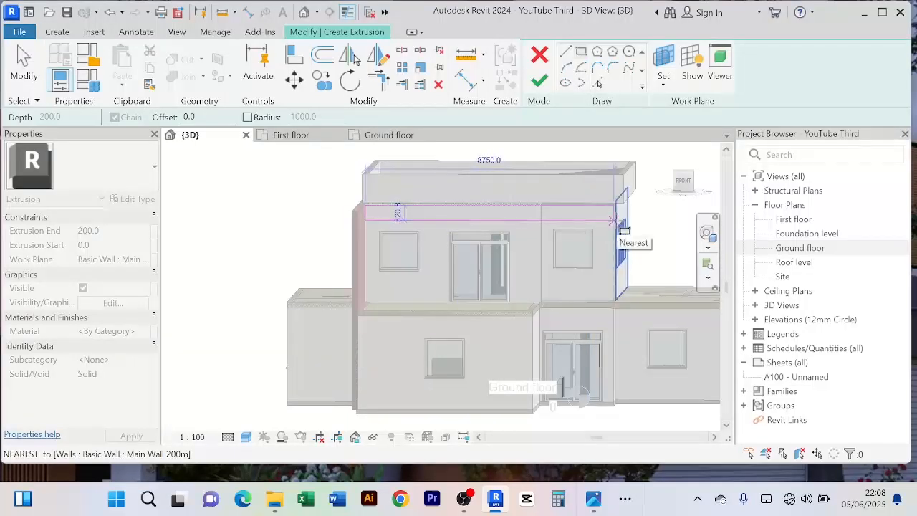
left_click(623, 230)
scroll(256, 220, "up", 5)
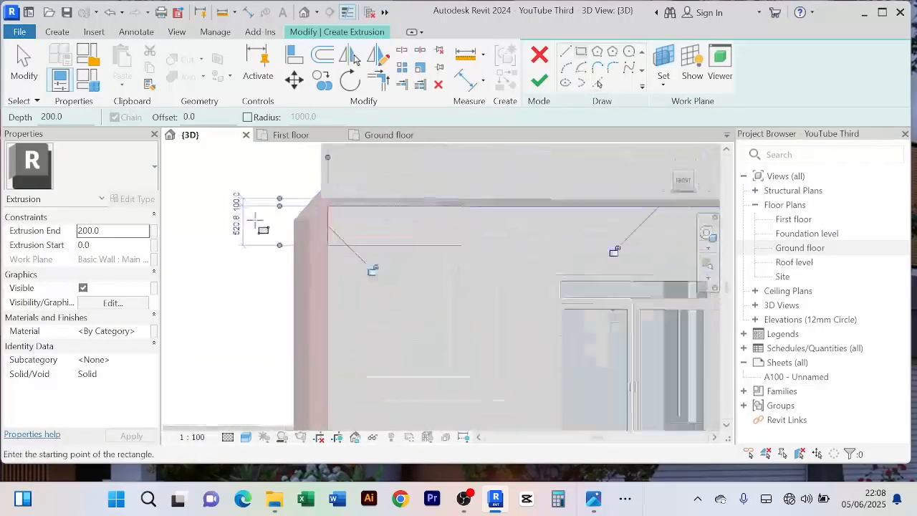
scroll(205, 184, "down", 3)
right_click(205, 179)
left_click(208, 179)
right_click(214, 172)
left_click(217, 176)
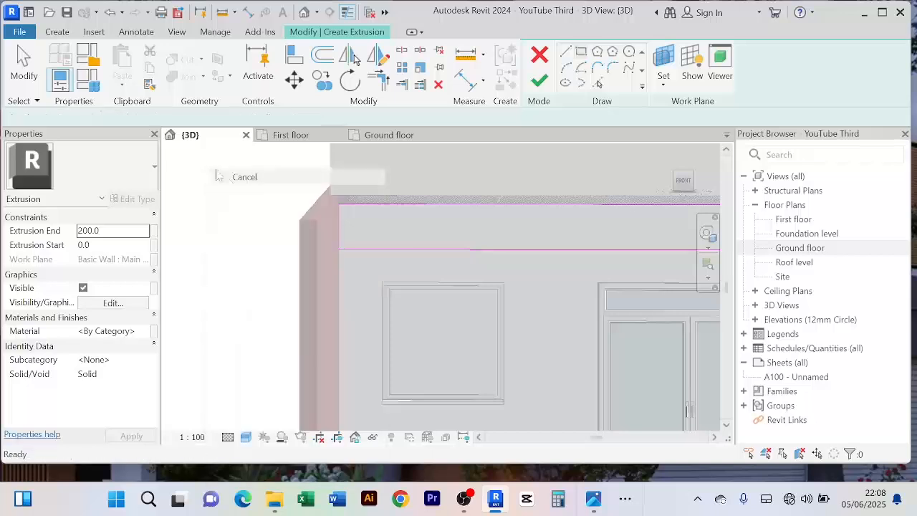
Step: Set the height of the sketched strip above the first-floor windows to 500 mm and finish the extrusion sketch
right_click(215, 172)
left_click(243, 170)
left_click(384, 250)
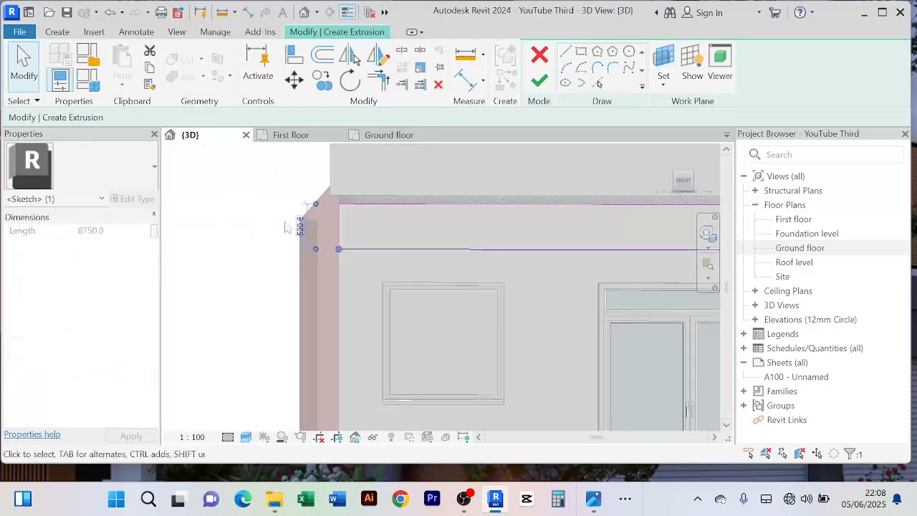
scroll(288, 225, "up", 3)
left_click(319, 236)
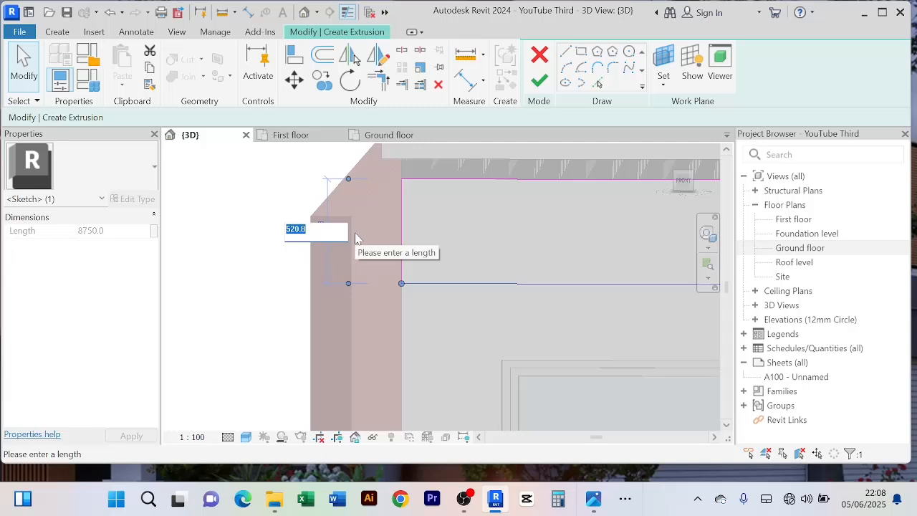
type("500")
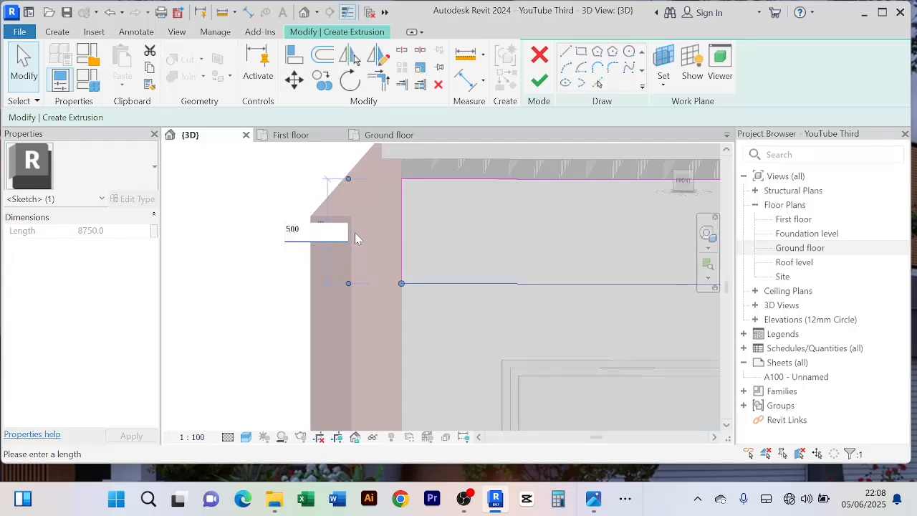
key("Return")
scroll(355, 232, "down", 5)
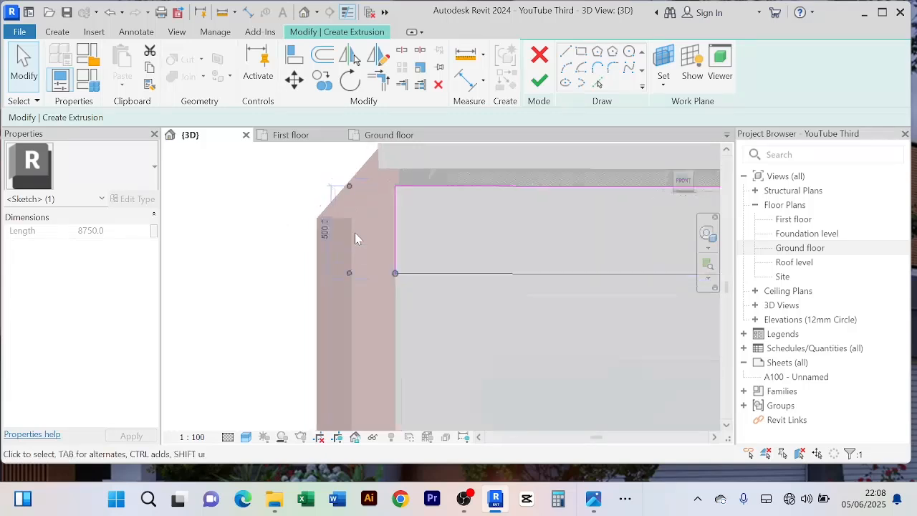
mouse_move(540, 314)
middle_mouse_down()
mouse_move(468, 297)
mouse_move(473, 284)
mouse_move(443, 276)
middle_mouse_up()
scroll(464, 277, "down", 2)
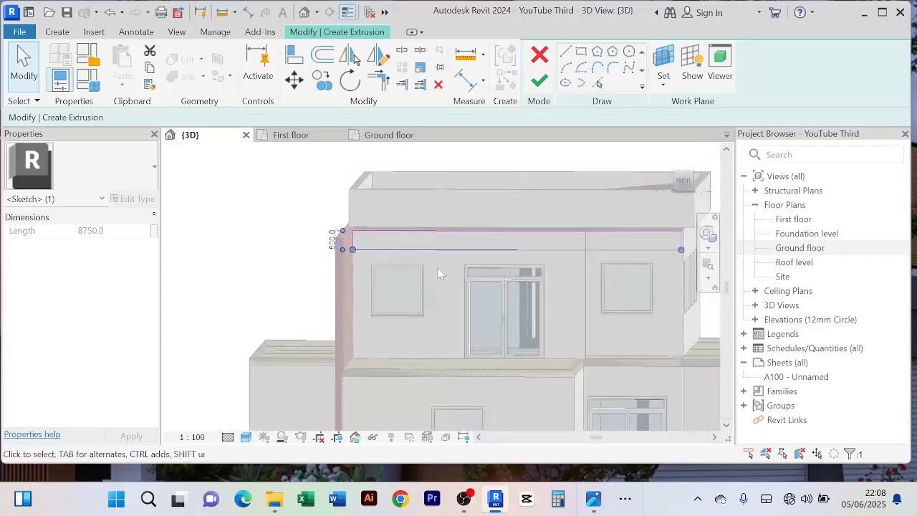
left_click(540, 81)
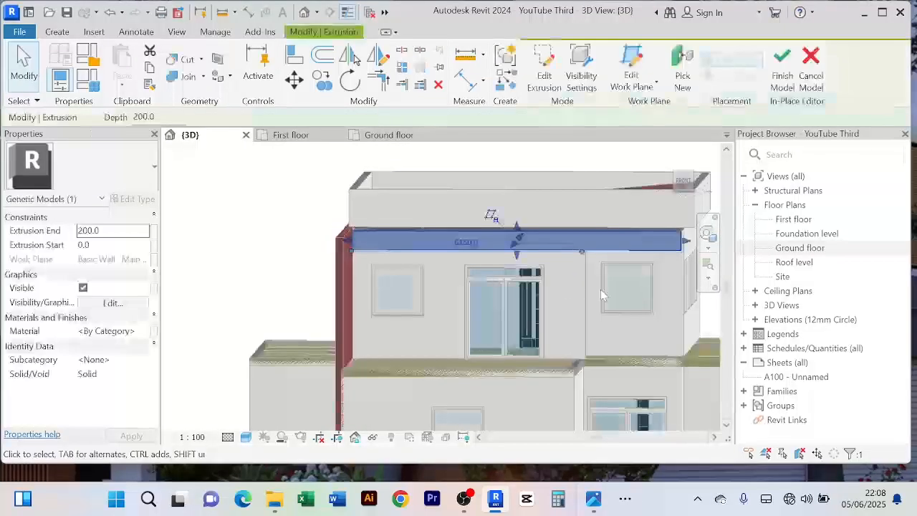
Step: Stretch the strip extrusion outward from the front wall over the terrace to a depth of 5800 mm and finish the in-place model
mouse_move(602, 284)
middle_mouse_down("shift")
mouse_move(498, 349)
mouse_move(464, 315)
middle_mouse_up("shift")
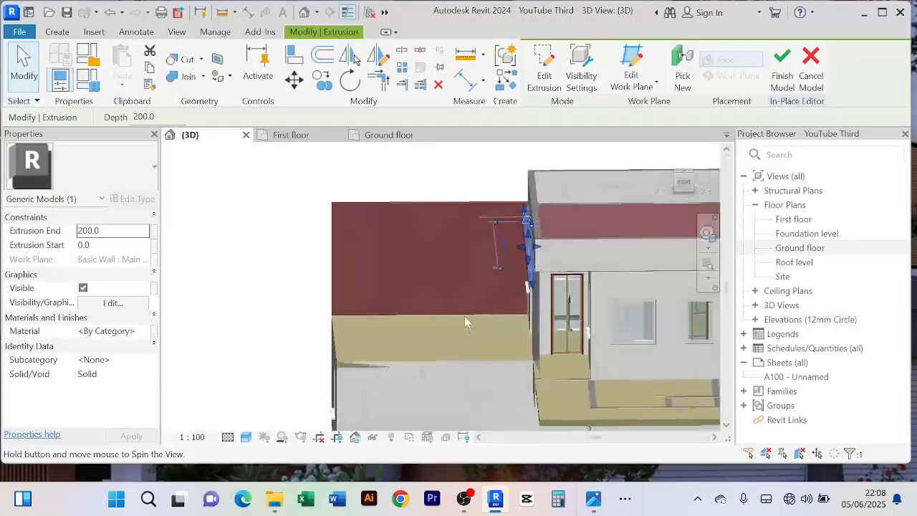
scroll(512, 253, "up", 3)
scroll(513, 254, "down", 1)
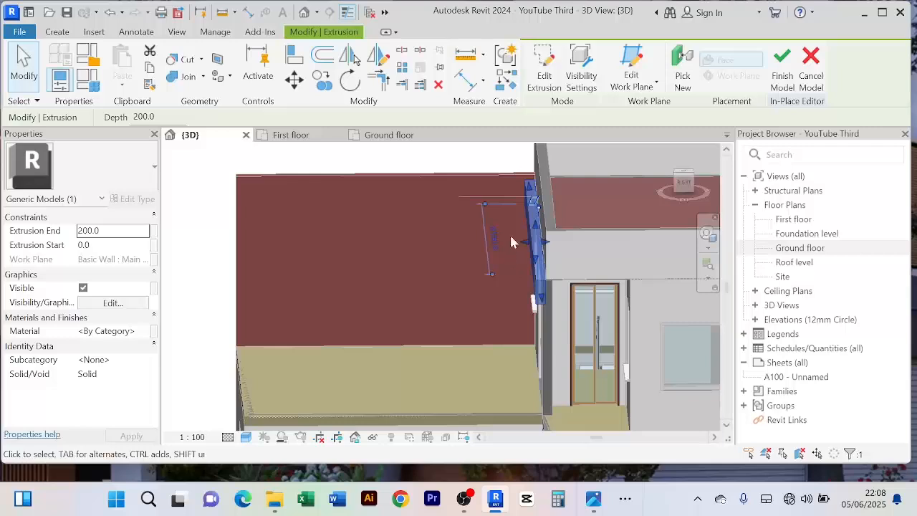
left_click_drag(523, 247, 358, 271)
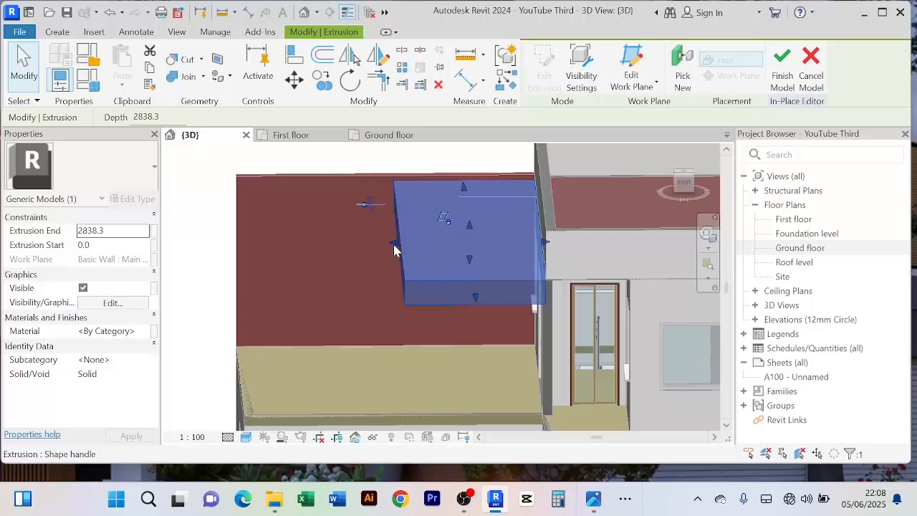
left_click_drag(393, 250, 263, 255)
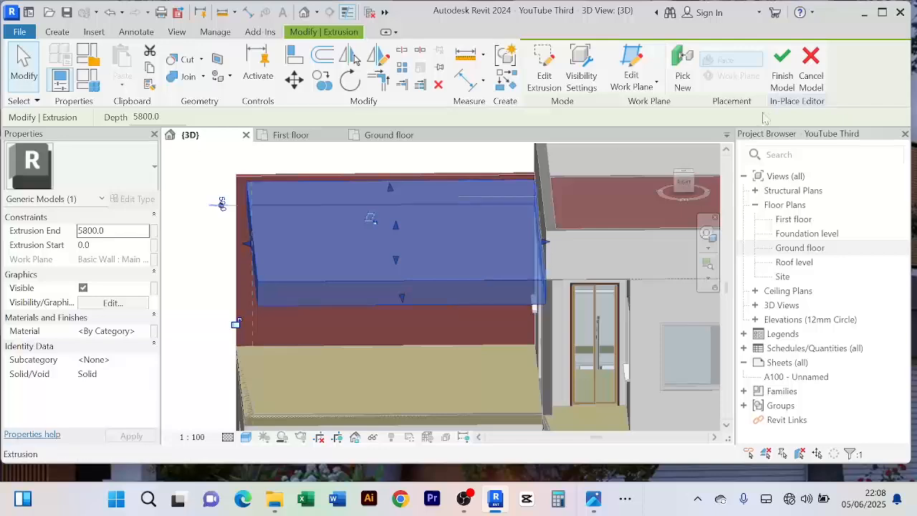
left_click(782, 72)
Step: Reopen the canopy slab over the terrace for in-place editing, select its extrusion and open the material selection for it
scroll(431, 321, "down", 3)
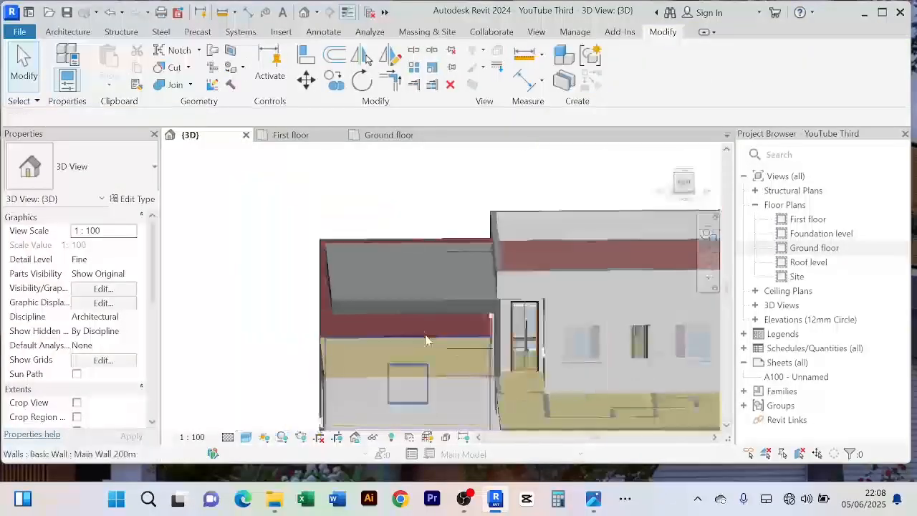
middle_click_drag(412, 285, 461, 223, "shift")
scroll(434, 265, "up", 4)
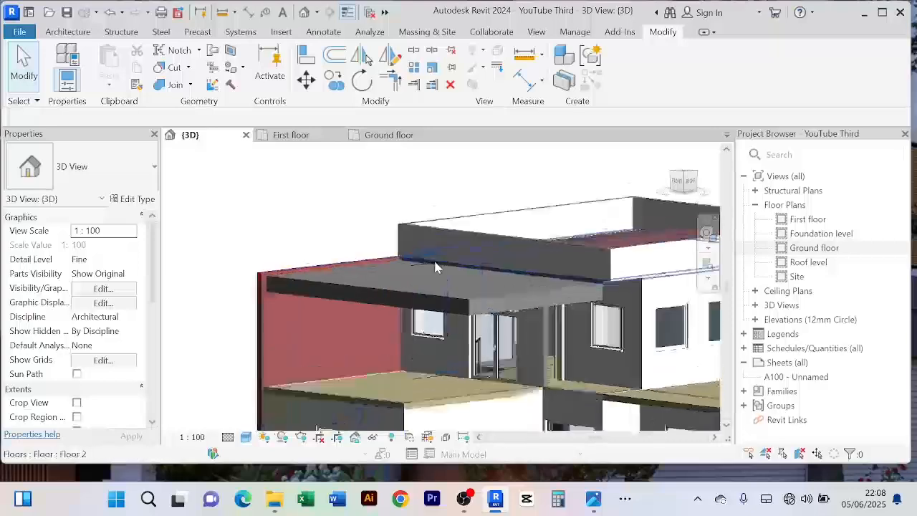
middle_click_drag(373, 232, 432, 201)
scroll(434, 197, "down", 2)
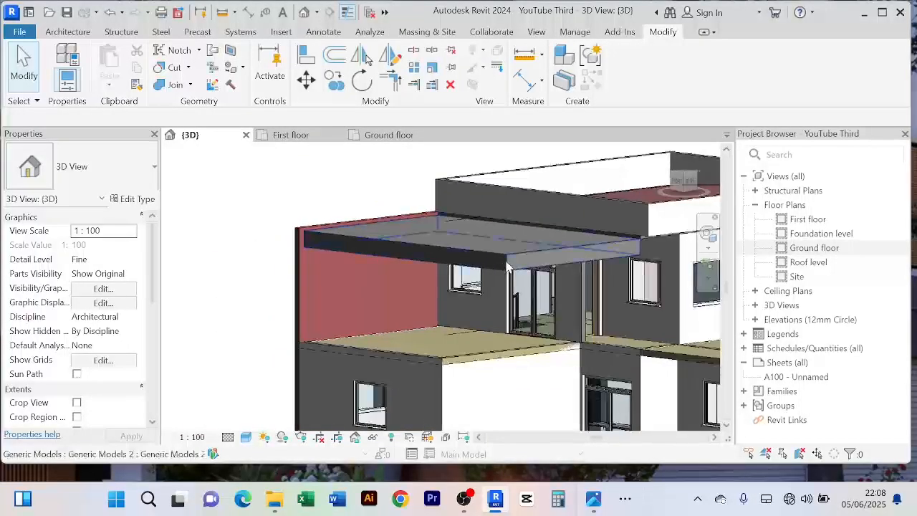
left_click(507, 267)
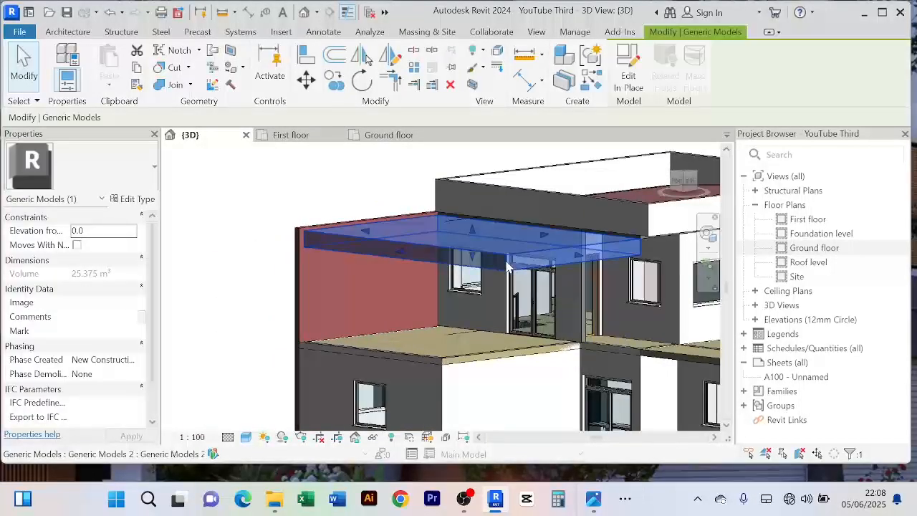
left_click(628, 72)
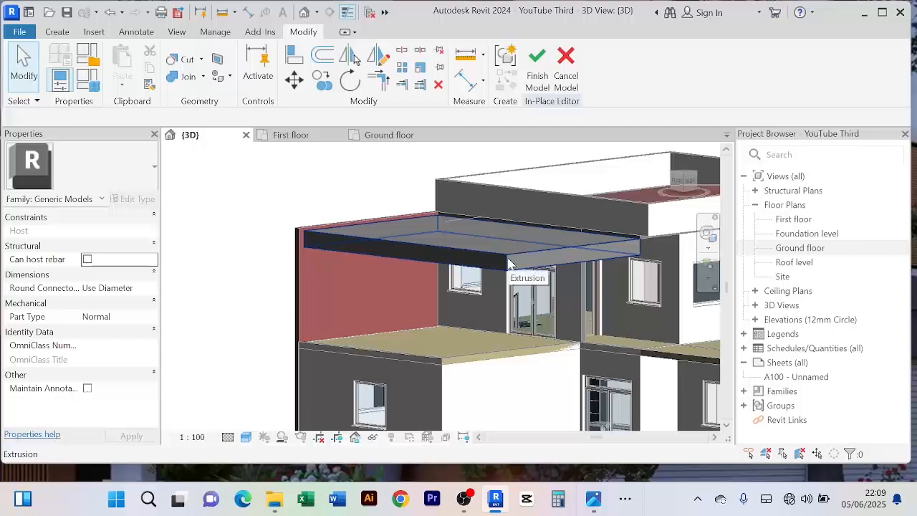
left_click(509, 265)
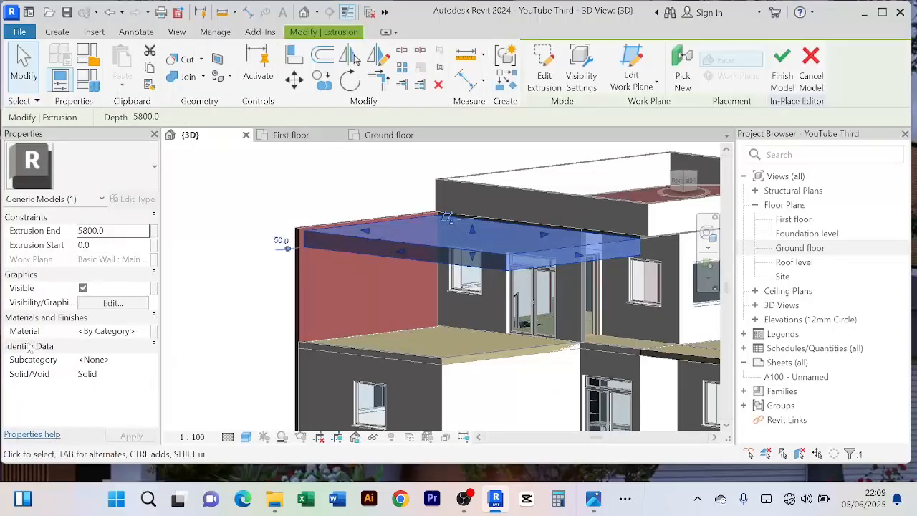
left_click(133, 334)
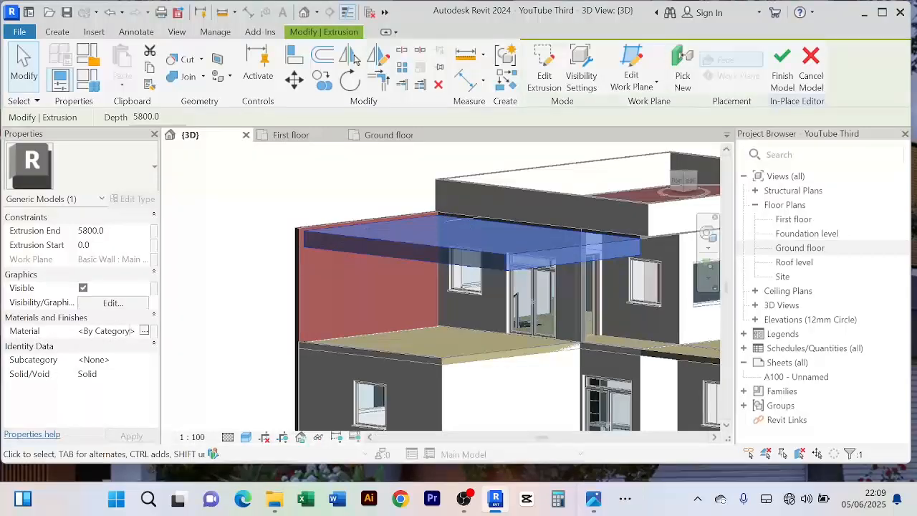
left_click(144, 331)
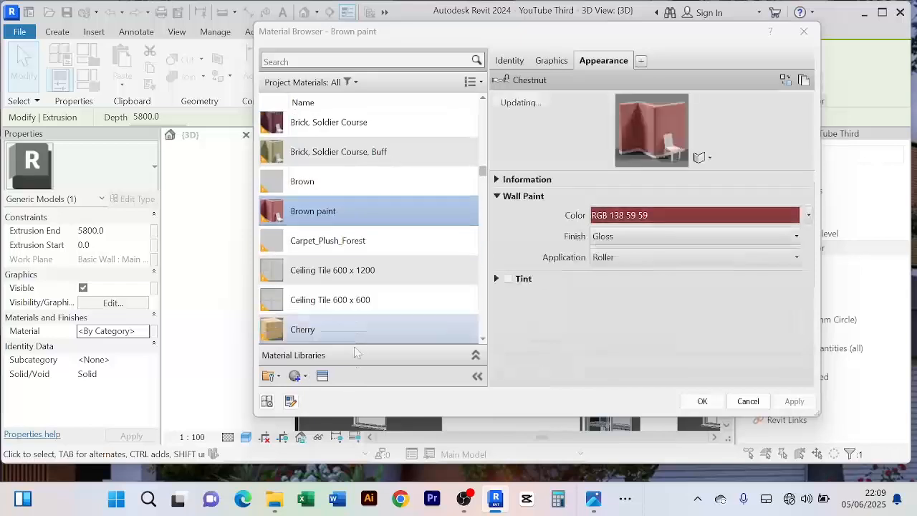
Step: Create a new material and name it White Paint
left_click(302, 380)
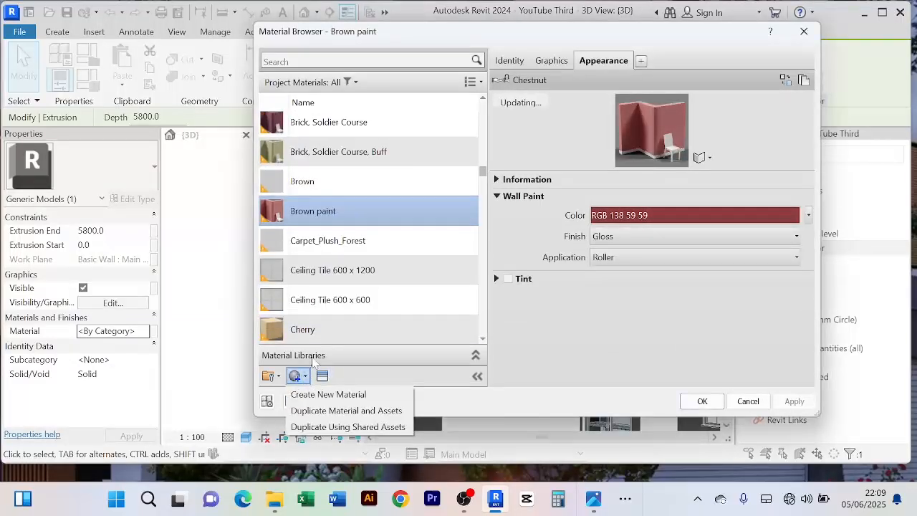
left_click(354, 378)
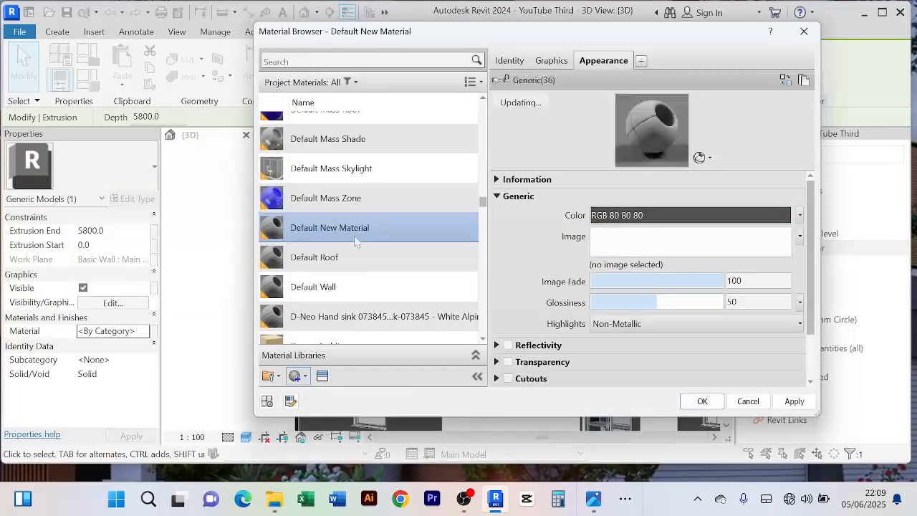
right_click(357, 229)
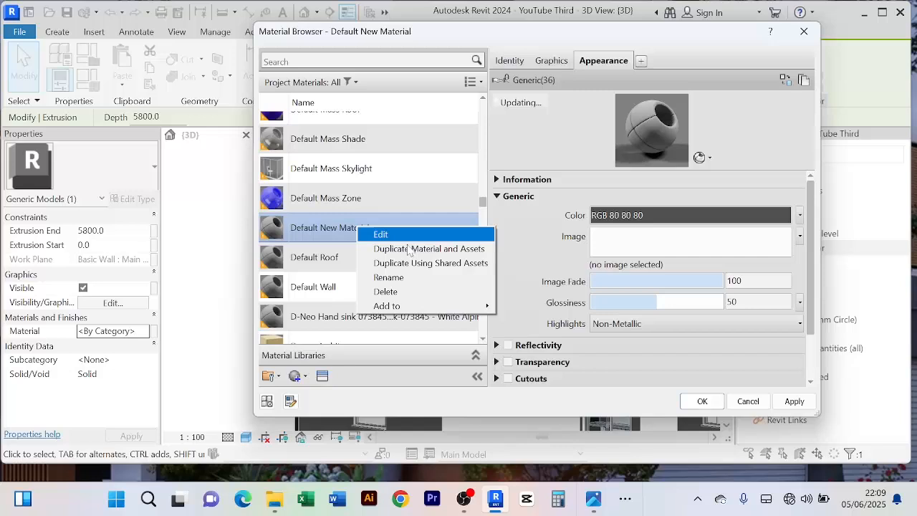
left_click(413, 278)
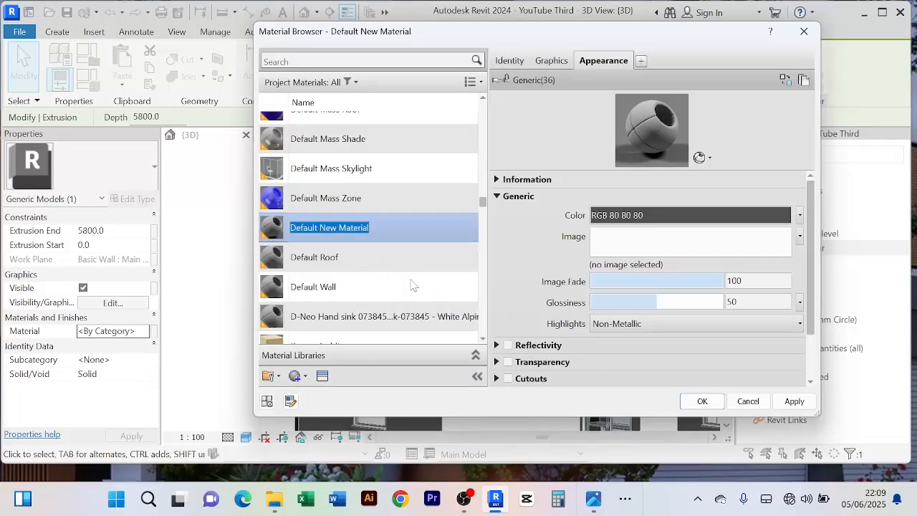
type("White Paint")
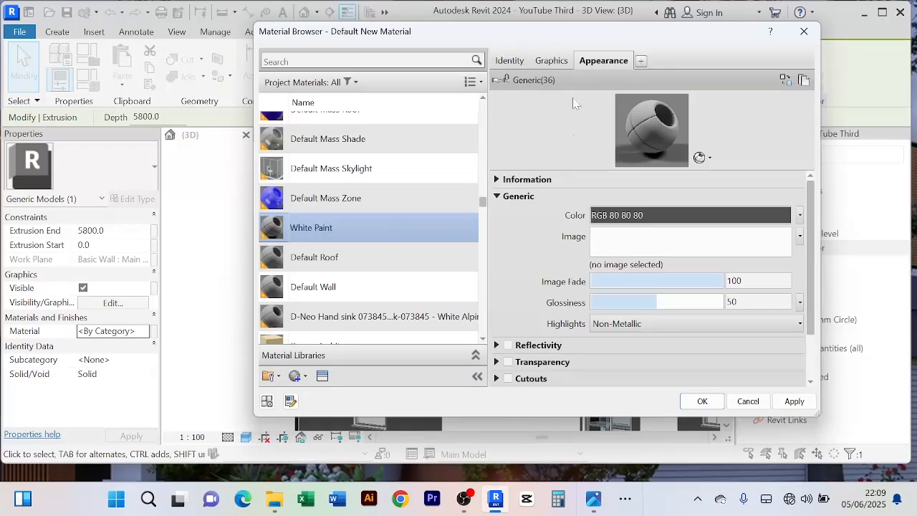
Step: Set the shading colour of the White Paint material to white, RGB 255 255 255
left_click(551, 60)
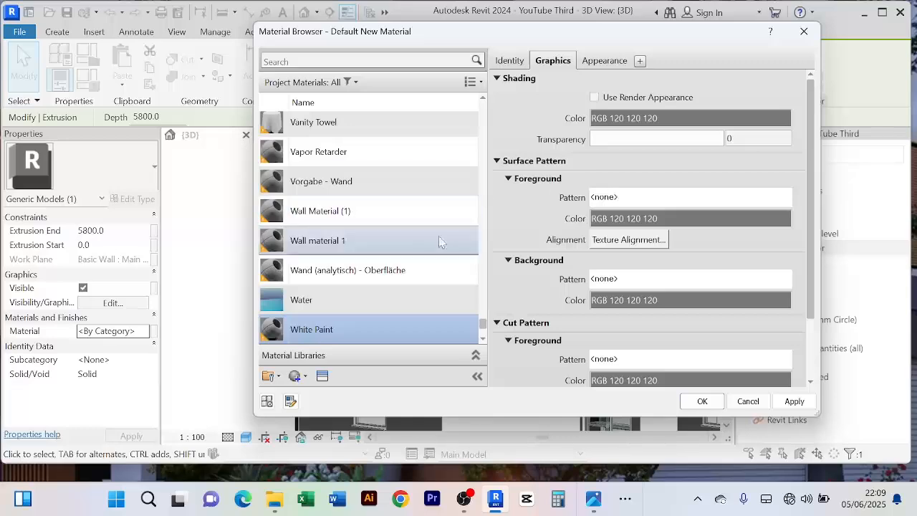
left_click(699, 120)
left_click(517, 237)
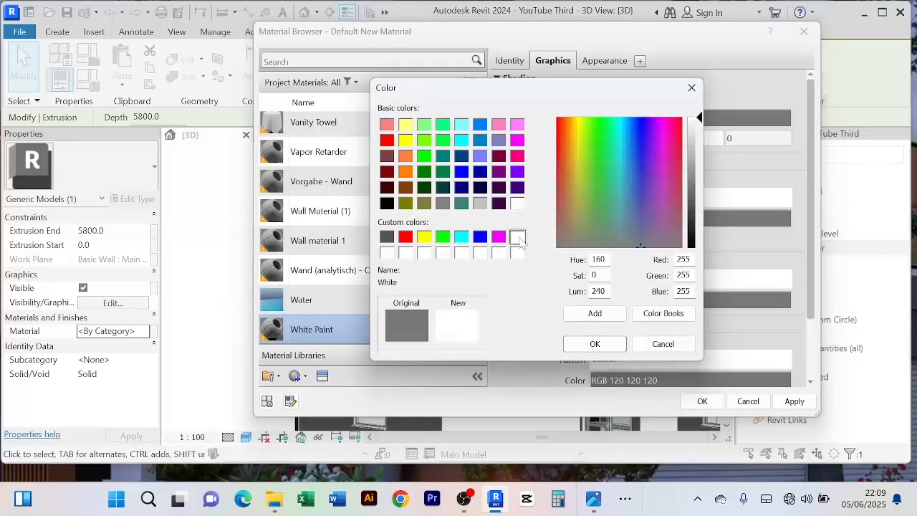
left_click(594, 344)
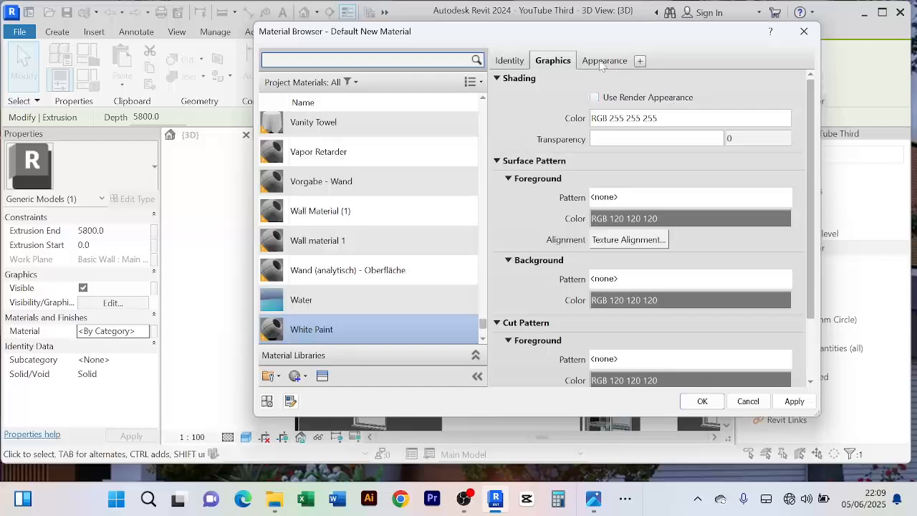
Step: Search the appearance assets for "paint" and try Ivory Gloss and Paint - Enamel Glossy (White) on the White Paint material
left_click(604, 61)
left_click(785, 80)
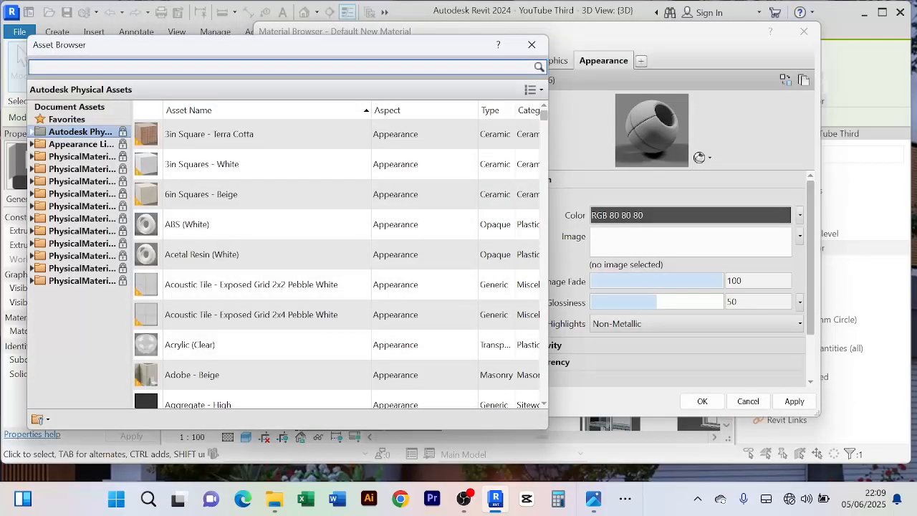
type("paint")
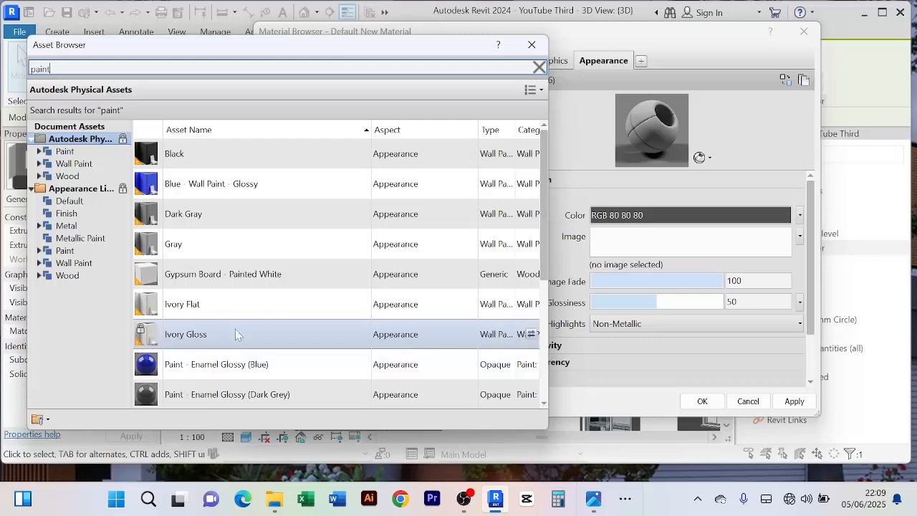
scroll(254, 317, "down", 1)
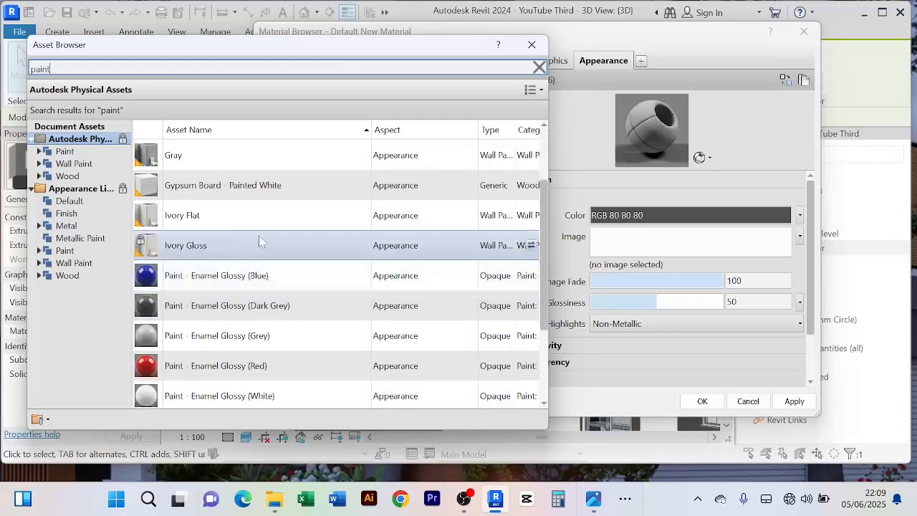
left_click(530, 246)
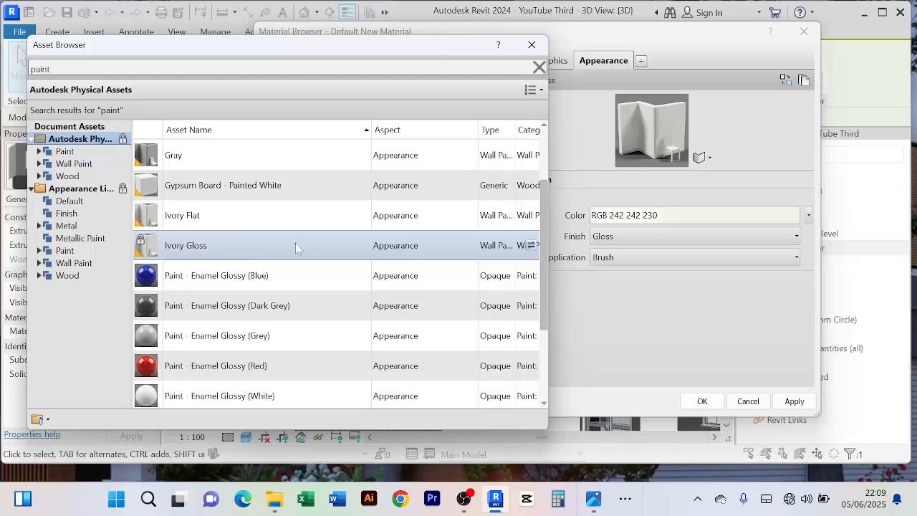
scroll(292, 255, "down", 1)
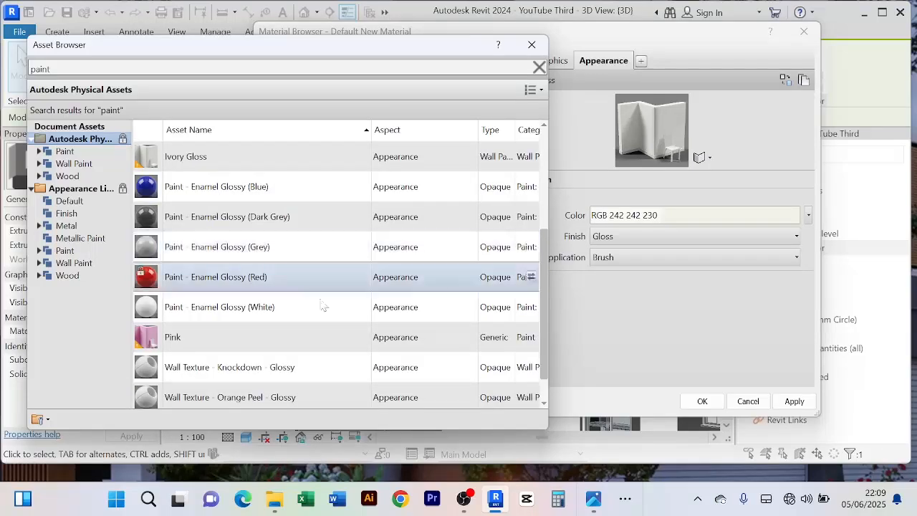
left_click(530, 308)
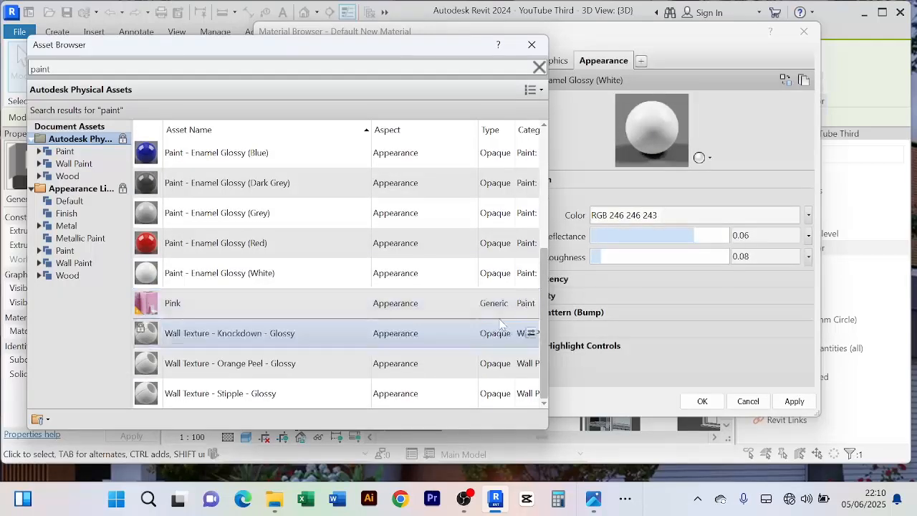
Step: Replace the White Paint material's appearance with Wall Texture - Stipple - Glossy and close the asset library
scroll(321, 399, "down", 1)
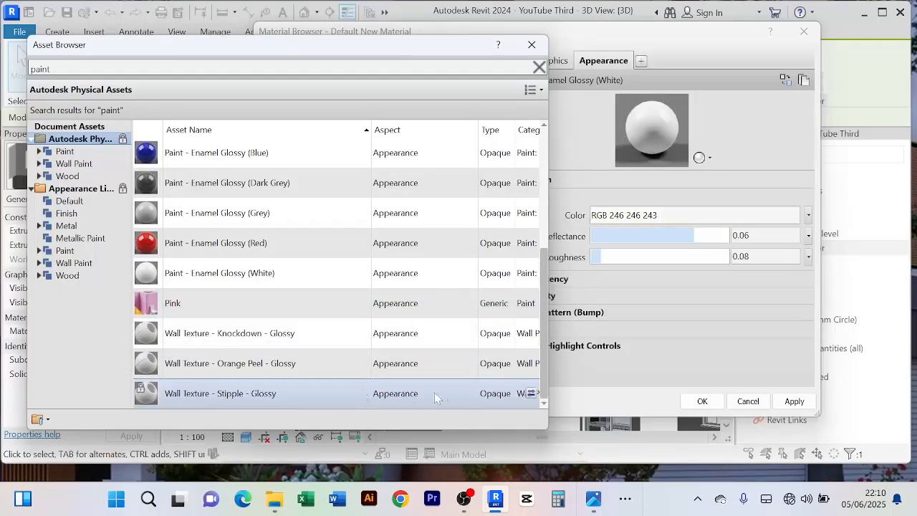
left_click(533, 394)
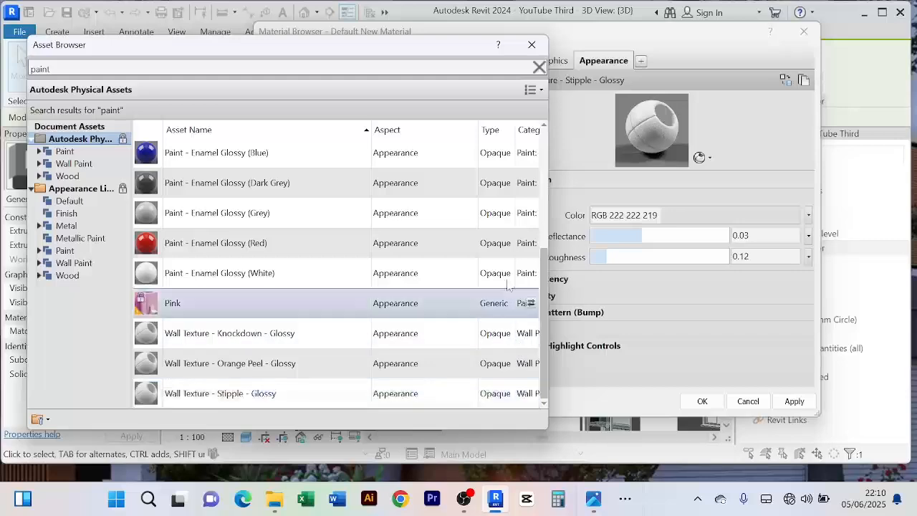
left_click(531, 45)
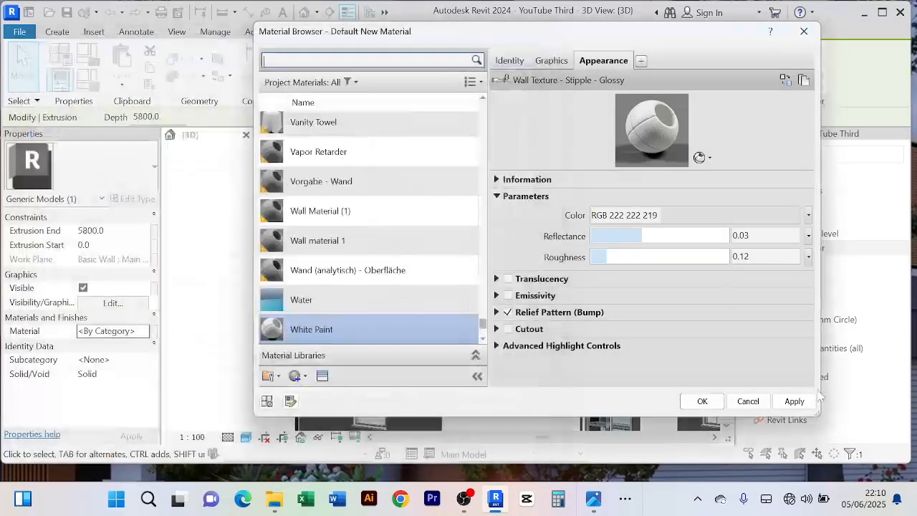
Step: Apply White Paint to the canopy extrusion and finish the in-place model
left_click(795, 402)
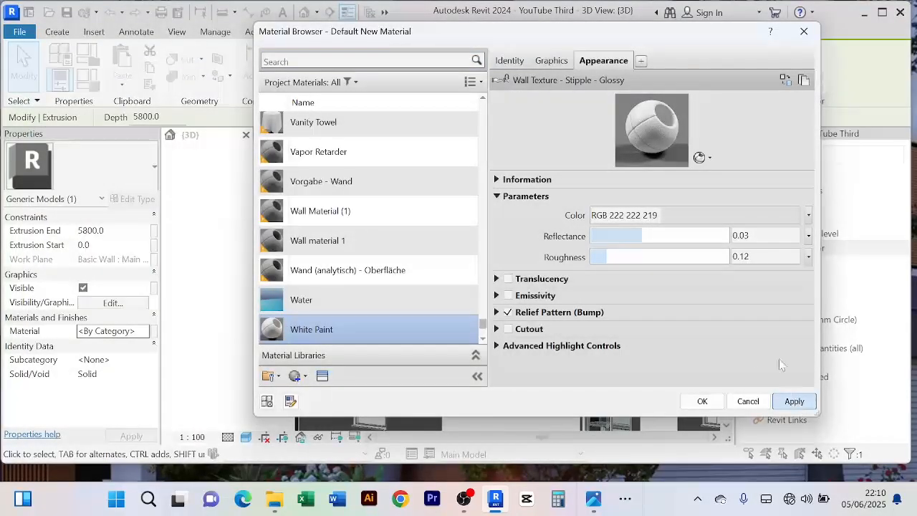
left_click(702, 400)
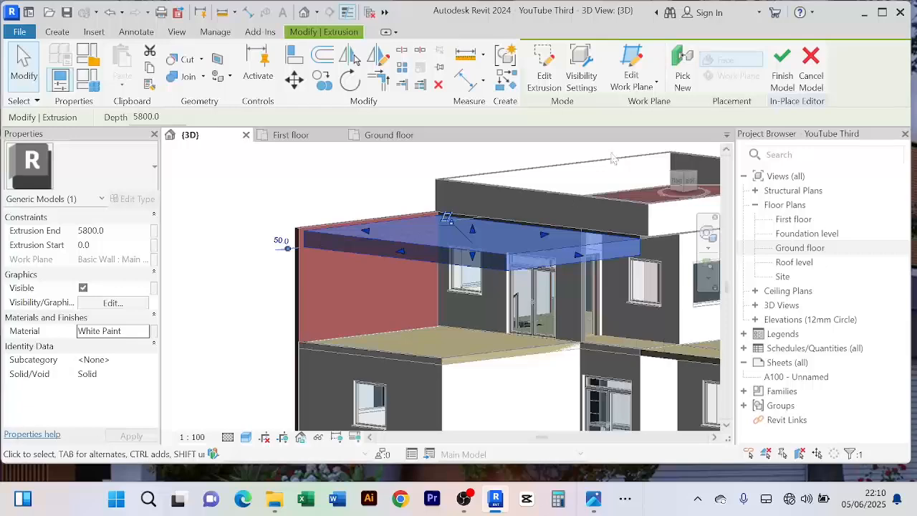
left_click(782, 69)
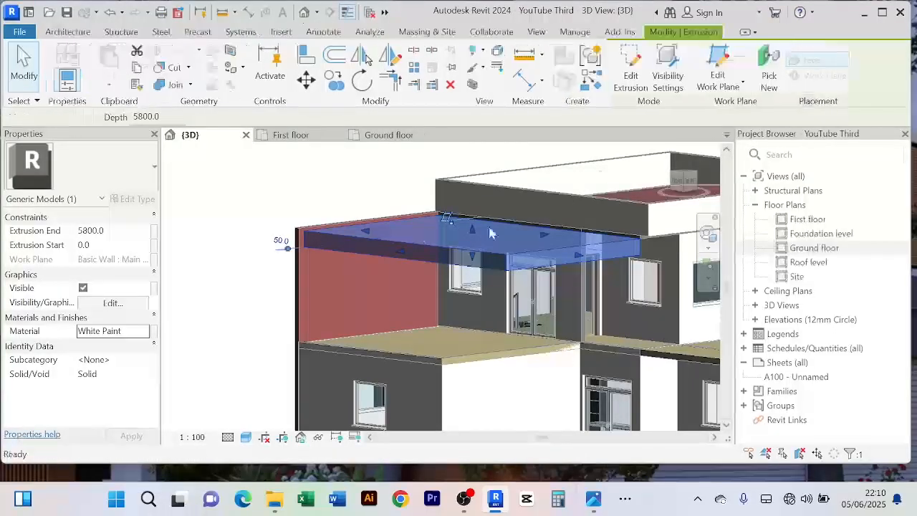
left_click(272, 215)
Step: Examine the finished canopy and the facade beneath it from the front and from above
scroll(281, 211, "down", 1)
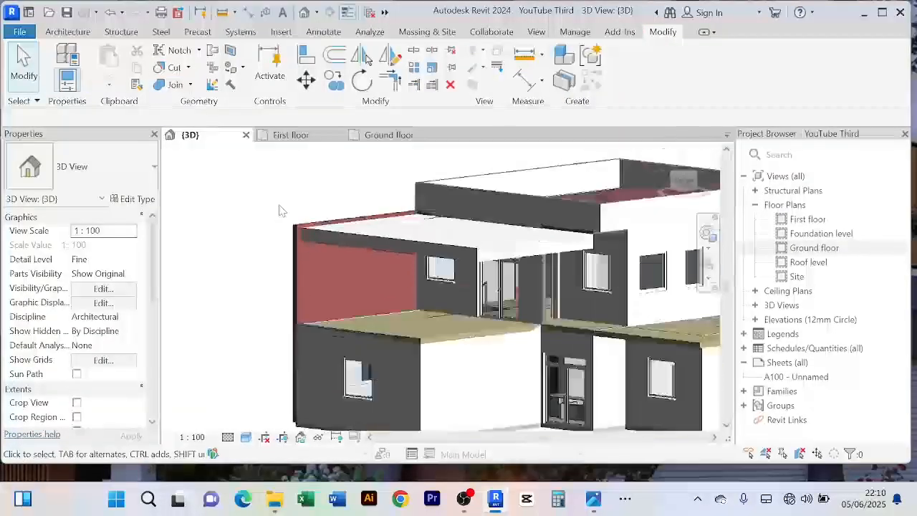
mouse_move(280, 210)
middle_mouse_down("shift")
mouse_move(326, 220)
mouse_move(351, 200)
middle_mouse_up("shift")
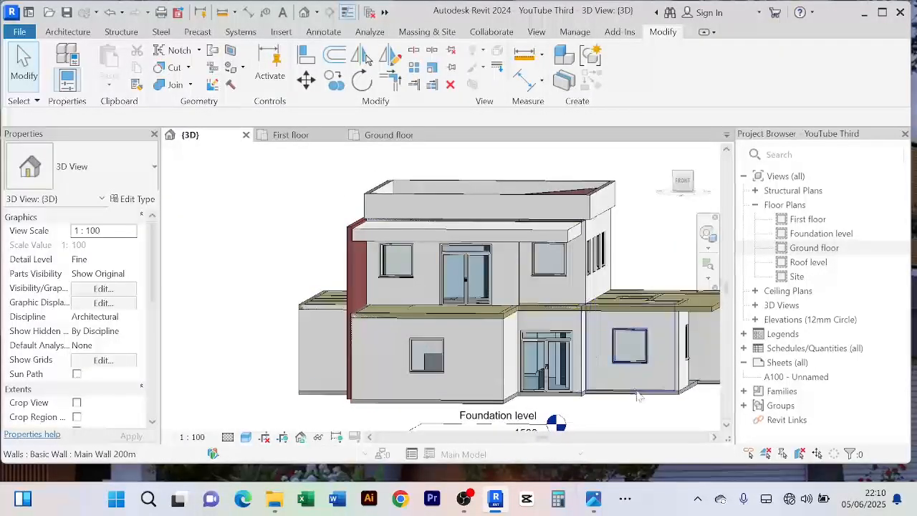
middle_click_drag(638, 396, 618, 345)
scroll(517, 300, "up", 3)
scroll(509, 293, "down", 4)
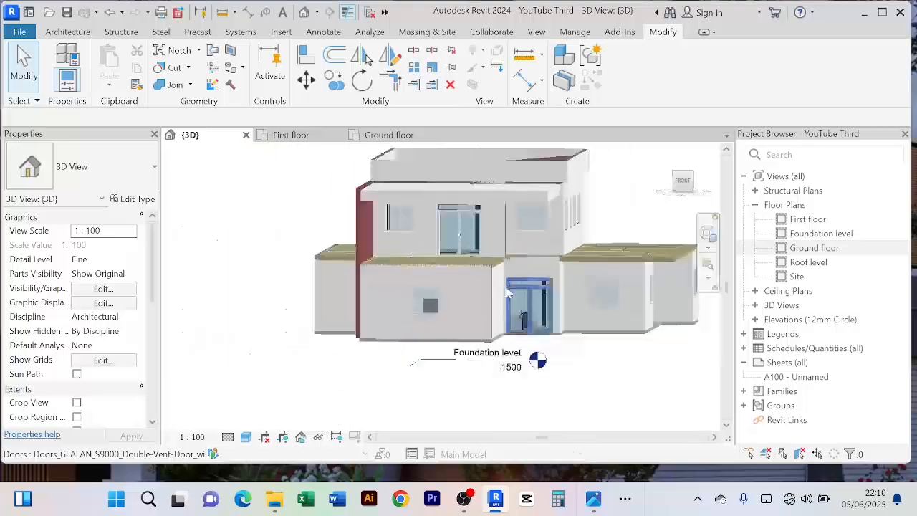
mouse_move(588, 370)
middle_mouse_down("shift")
mouse_move(608, 374)
mouse_move(569, 371)
mouse_move(584, 382)
mouse_move(561, 368)
mouse_move(573, 365)
mouse_move(554, 368)
mouse_move(576, 373)
mouse_move(583, 393)
middle_mouse_up("shift")
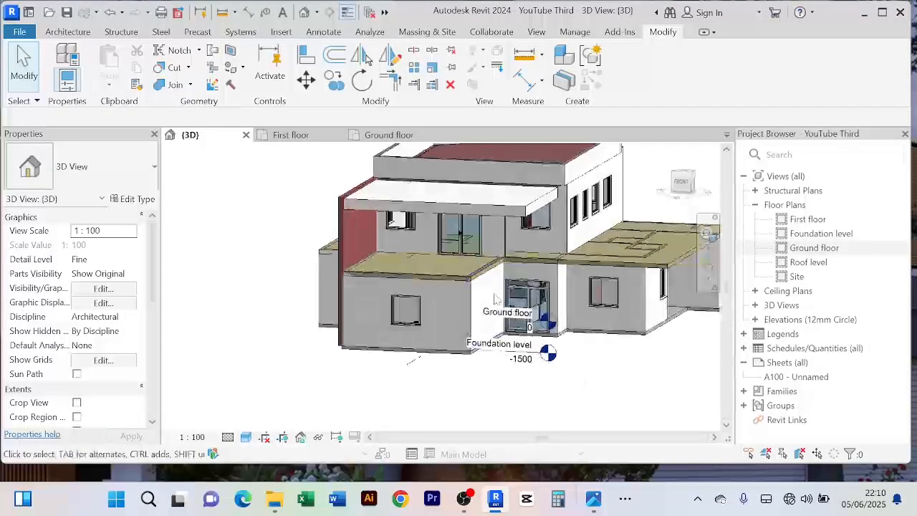
scroll(482, 284, "up", 4)
scroll(482, 284, "up", 1)
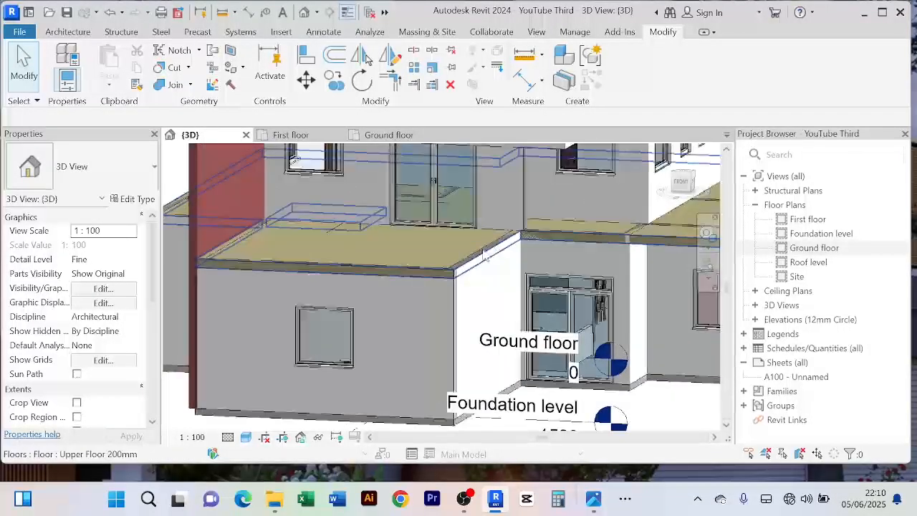
scroll(489, 257, "down", 1)
middle_click_drag(493, 259, 495, 310)
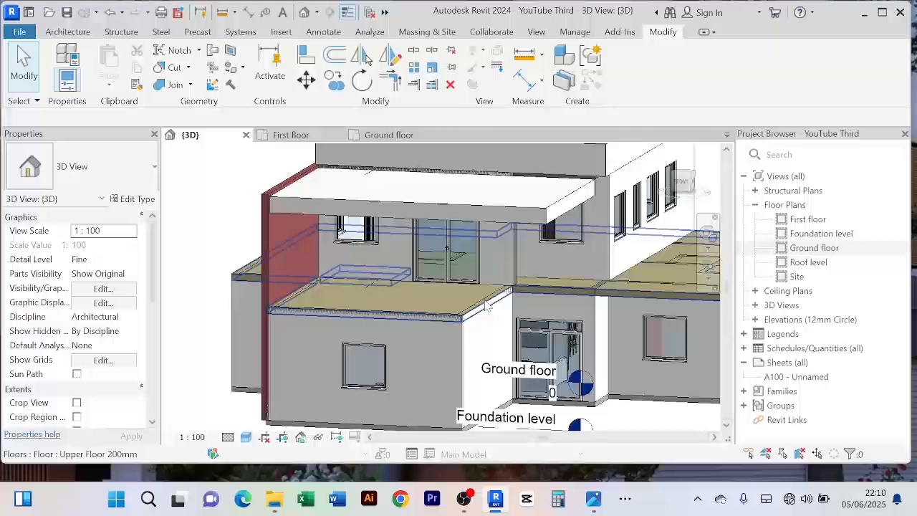
Step: Start a new in-place component in the Generic Models category with the default name, facing the side of the terrace
middle_click_drag(487, 307, 391, 305, "shift")
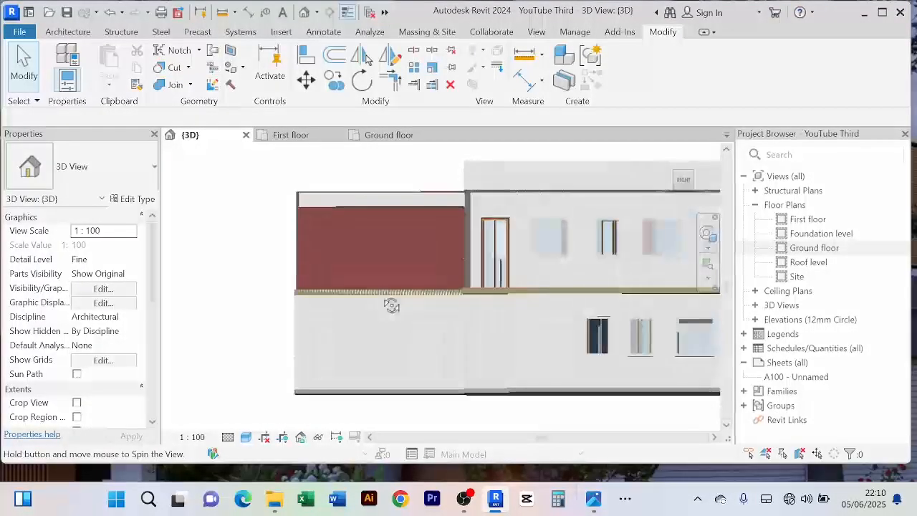
middle_click_drag(388, 337, 418, 338)
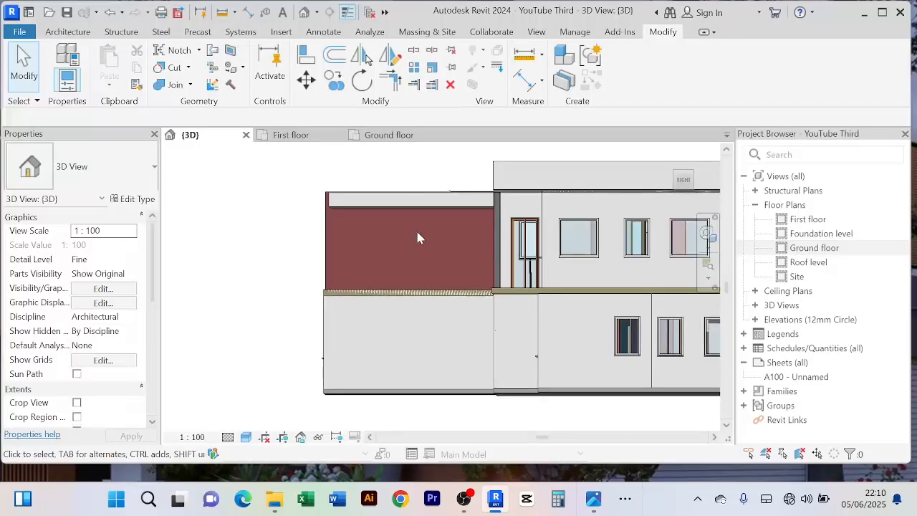
left_click(68, 33)
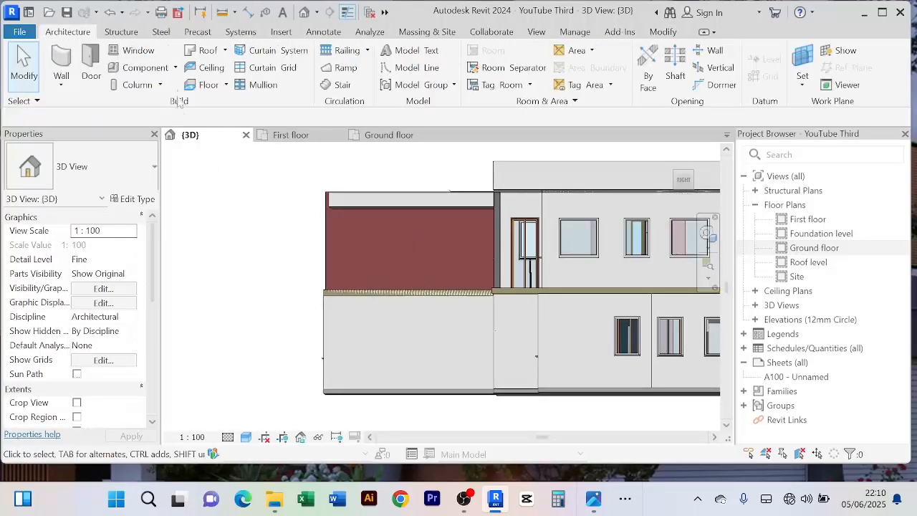
left_click(175, 68)
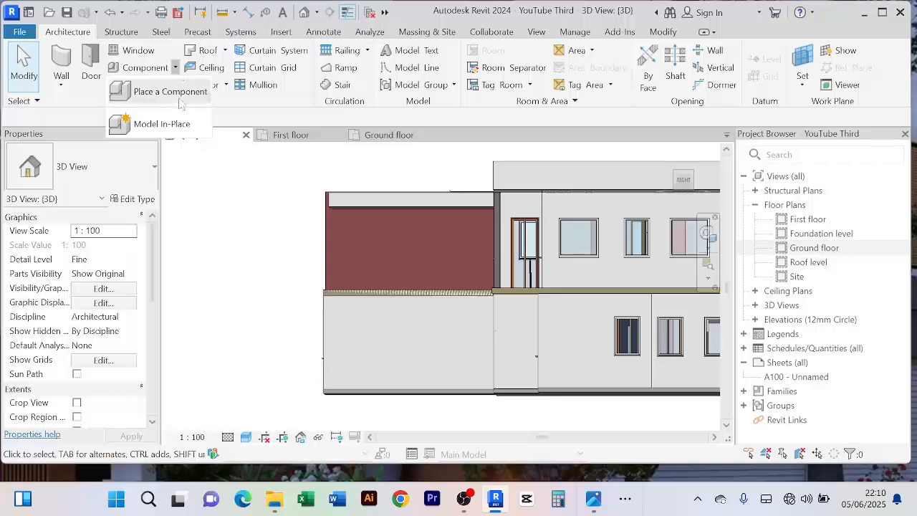
left_click(162, 124)
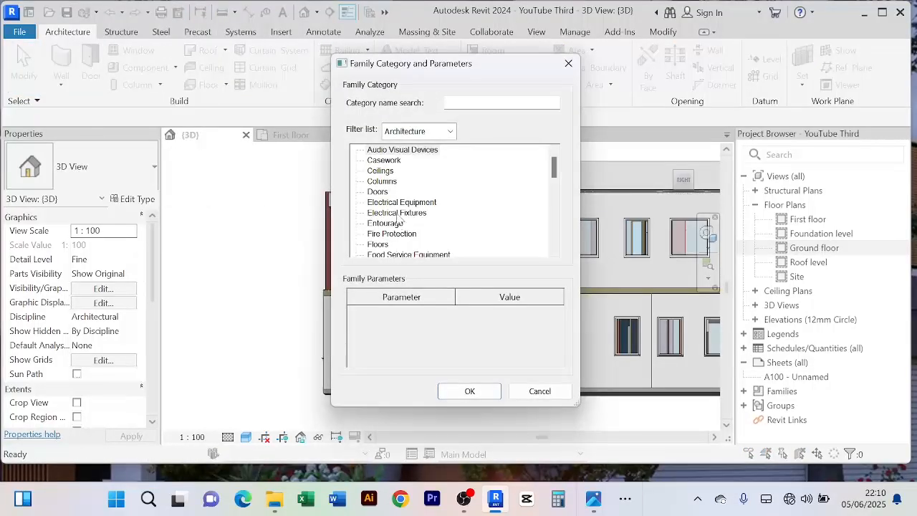
left_click(398, 213)
key("g")
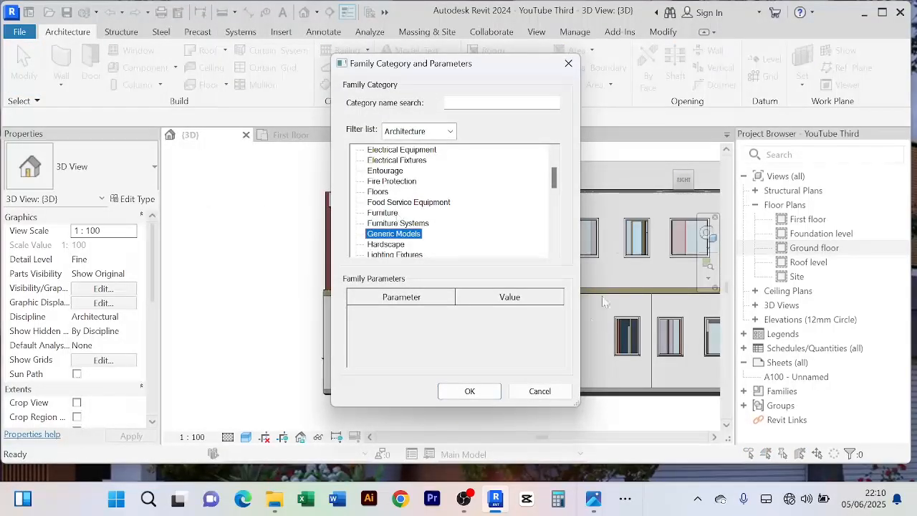
left_click(469, 392)
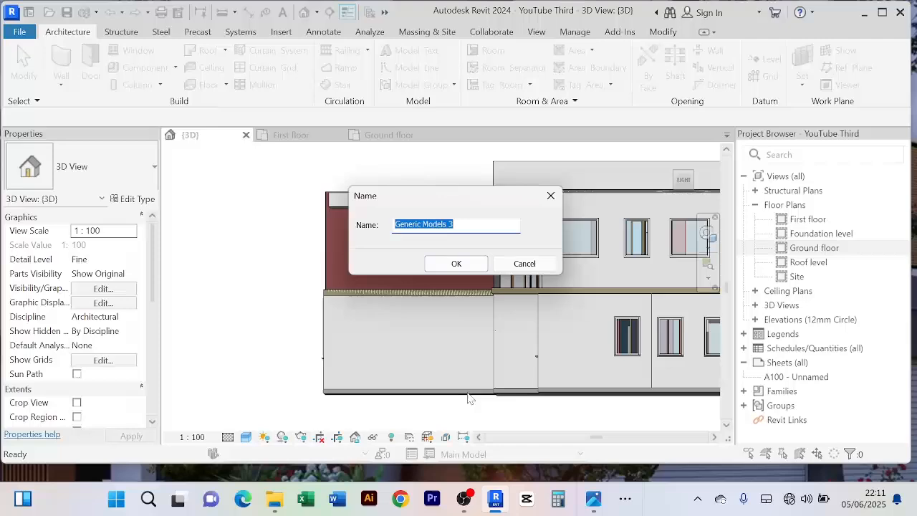
left_click(456, 264)
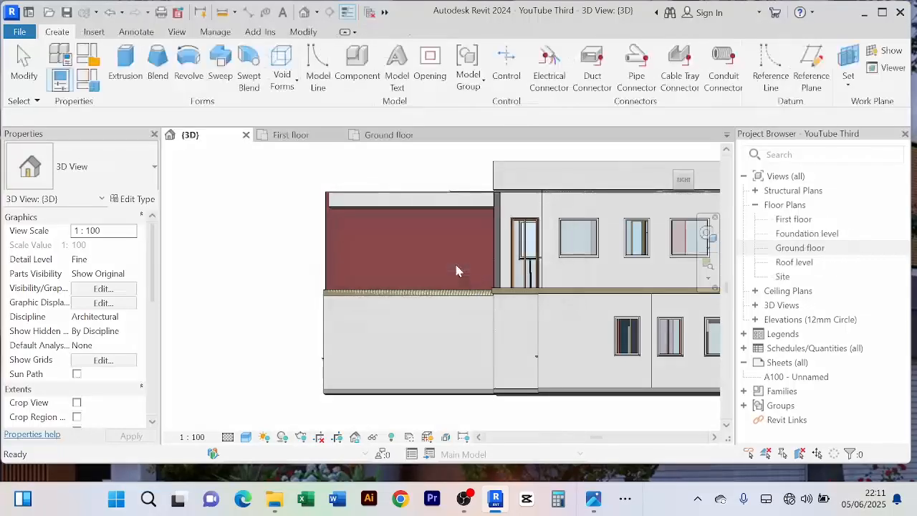
Step: Start an extrusion and set its work plane by picking the side face of the ground-floor wall below the terrace
left_click(122, 67)
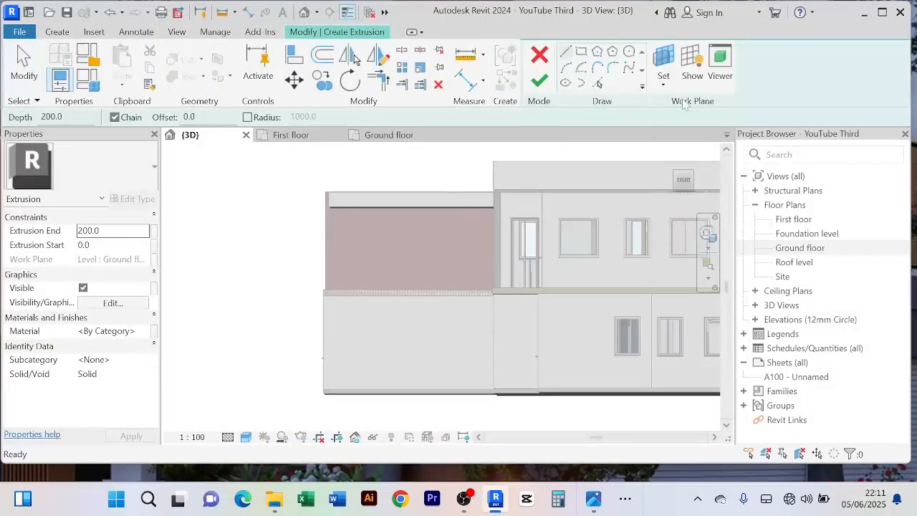
left_click(664, 79)
left_click(690, 141)
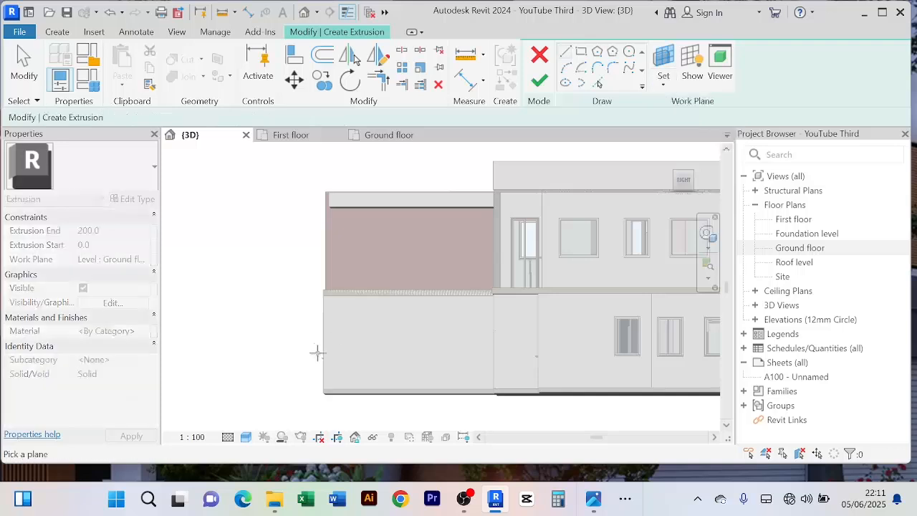
left_click(378, 386)
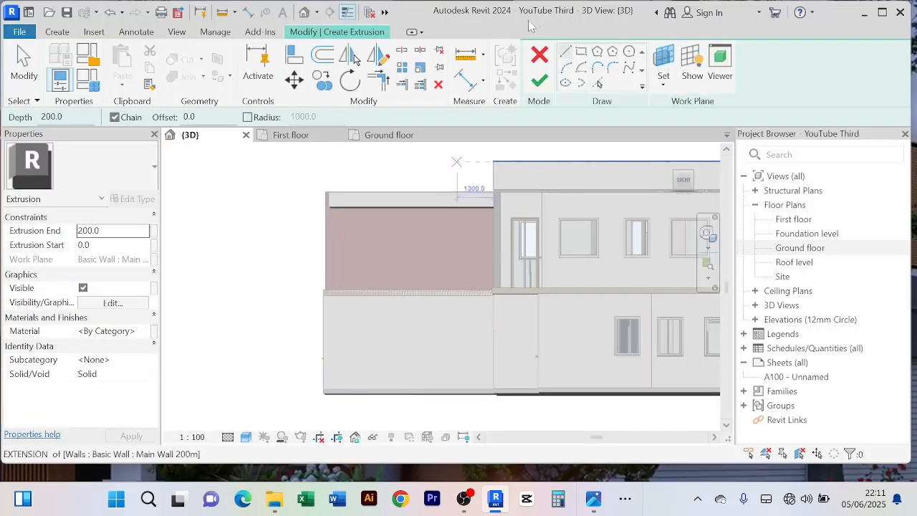
Step: Sketch a 5800 by 6400 rectangle from the canopy's underside to the base of the wall and extrude it 200
left_click(581, 52)
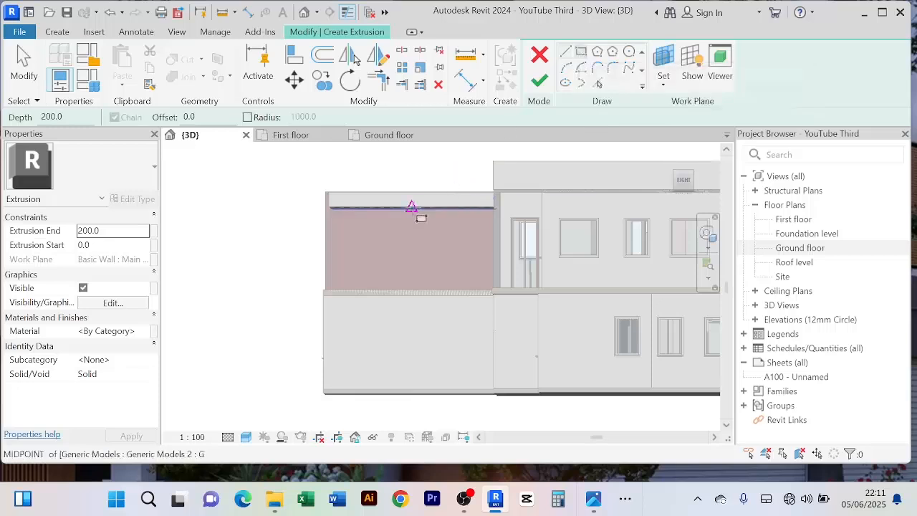
left_click(329, 207)
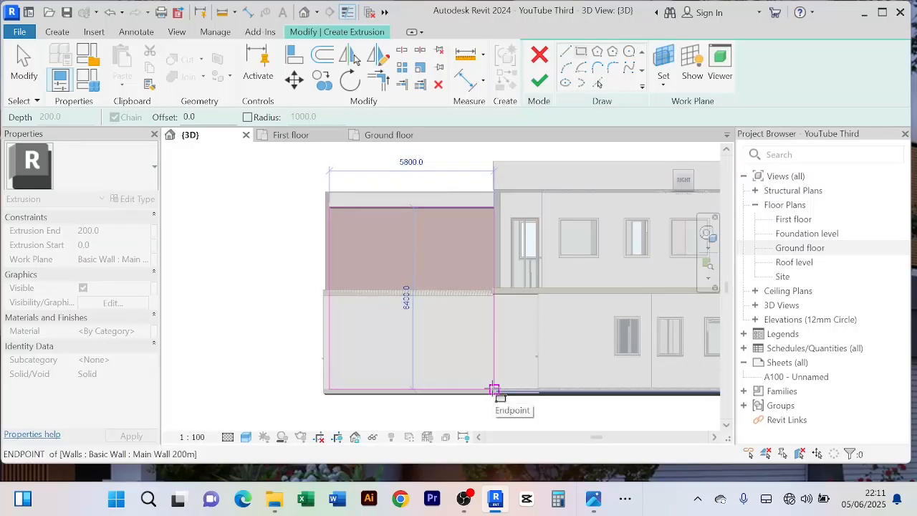
left_click(495, 390)
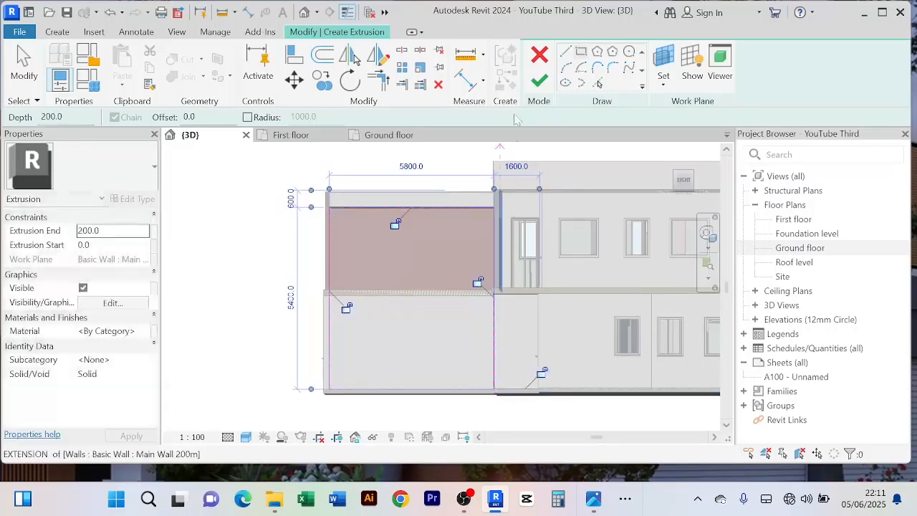
left_click(539, 81)
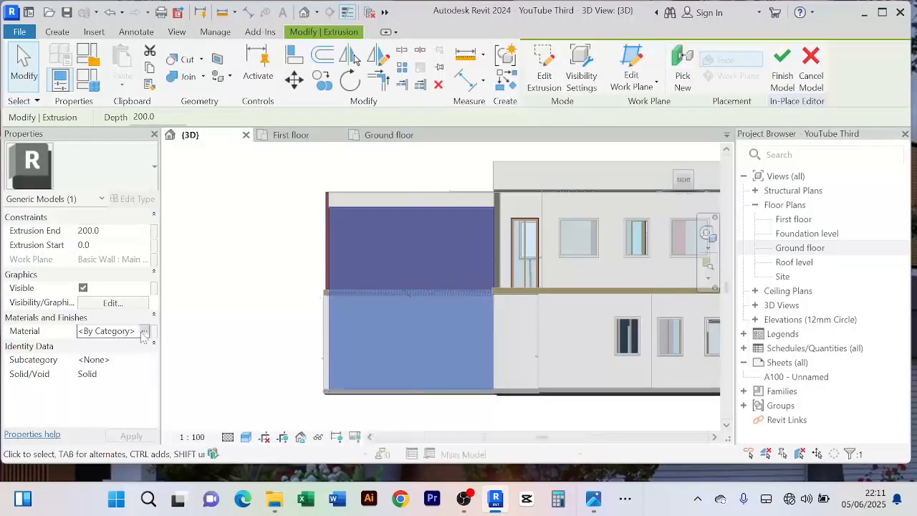
Step: Assign the White Paint material to the side panel extrusion and finish the in-place model
left_click(143, 334)
left_click(146, 333)
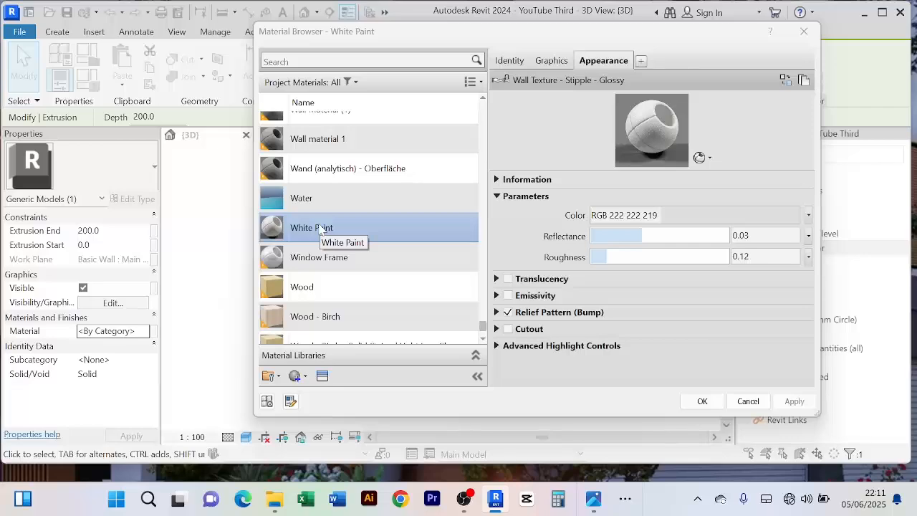
left_click(702, 401)
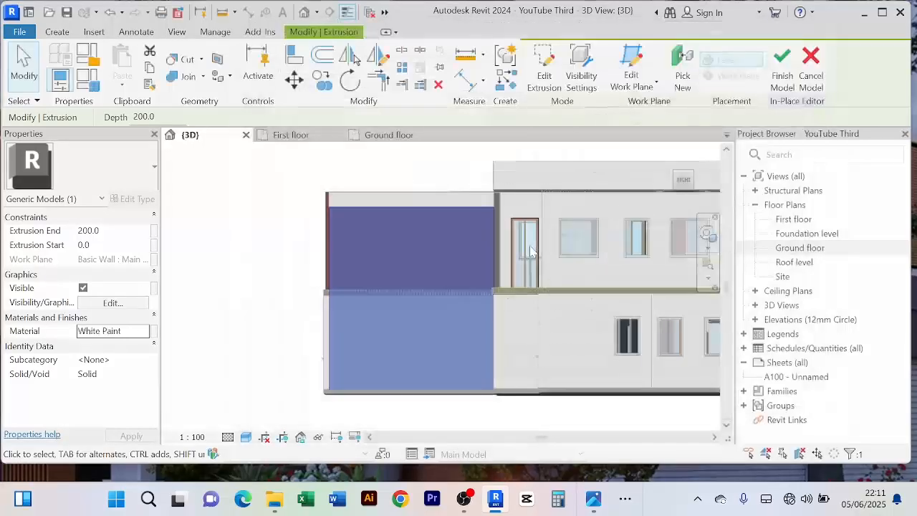
left_click(782, 66)
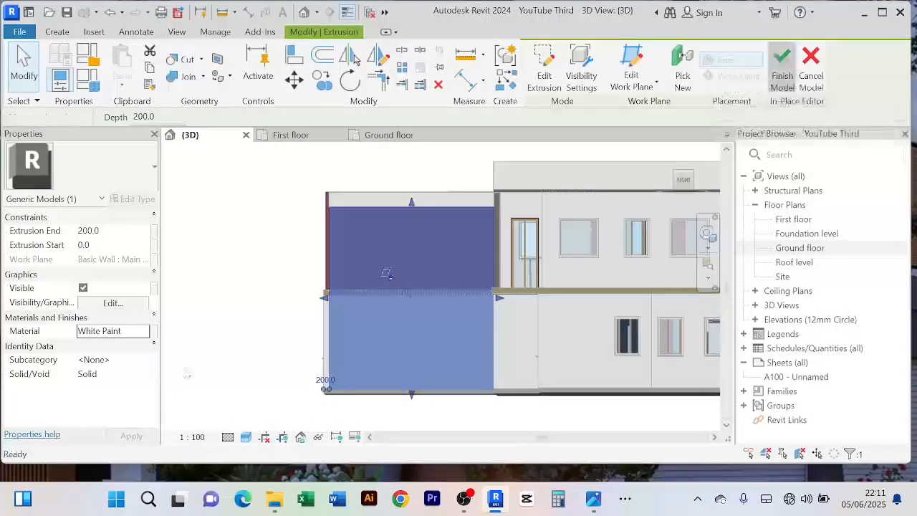
Step: Examine how the white side panel meets the canopy and the terrace on the front facade
middle_click_drag(256, 311, 404, 323, "shift")
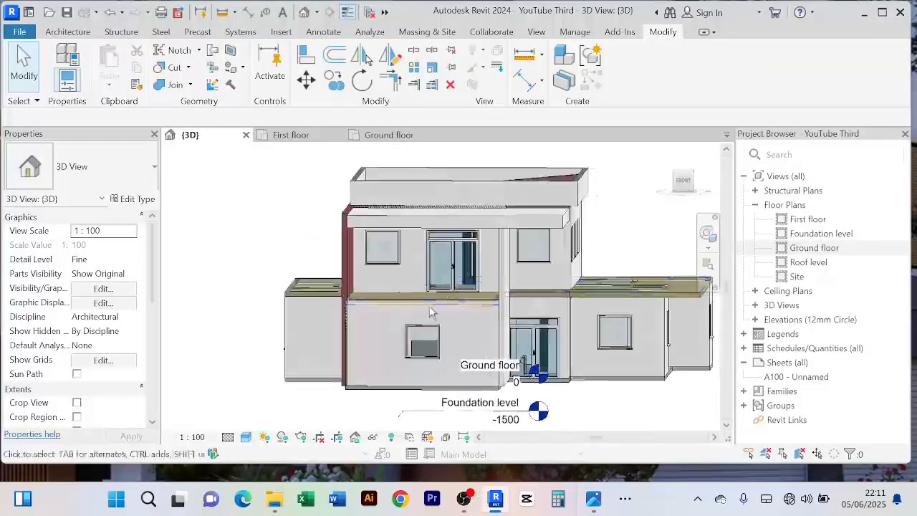
scroll(473, 299, "up", 2)
scroll(520, 287, "up", 4)
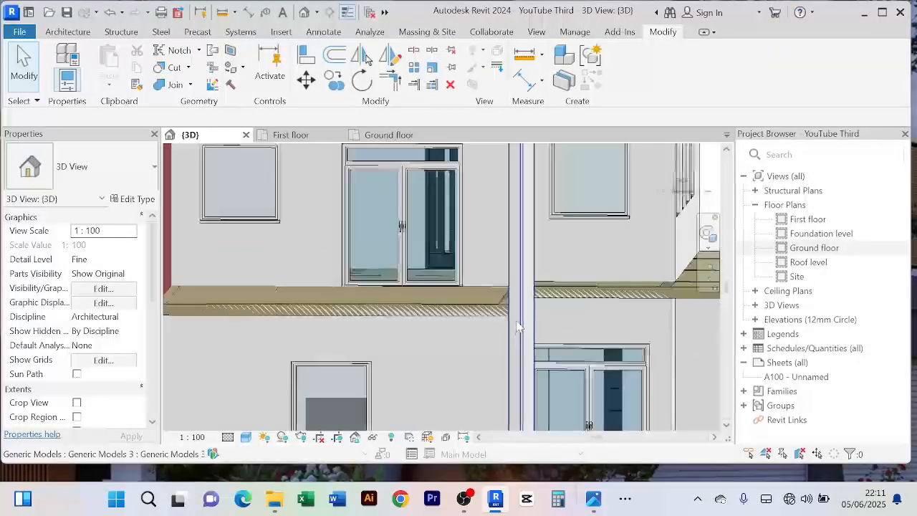
scroll(516, 310, "down", 2)
middle_click_drag(481, 349, 487, 333)
scroll(506, 293, "up", 3)
scroll(466, 366, "down", 4)
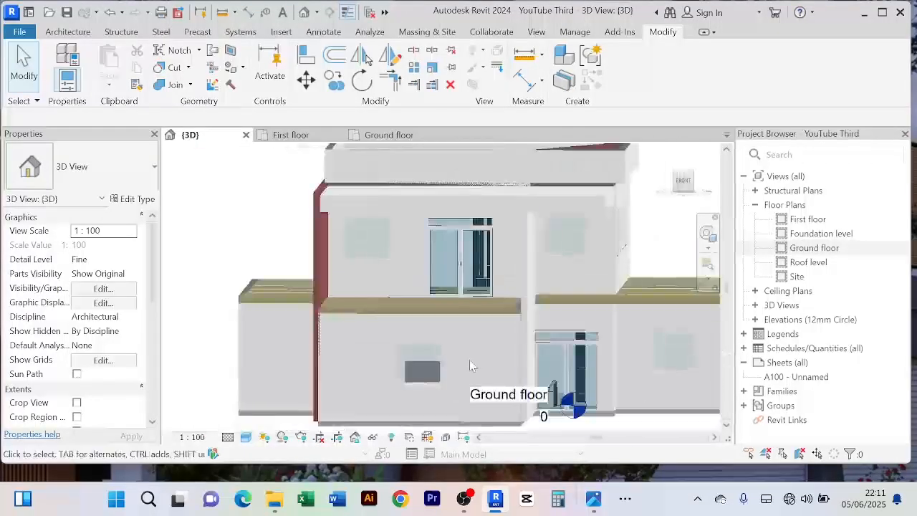
mouse_move(466, 357)
middle_mouse_down("shift")
mouse_move(492, 366)
mouse_move(482, 365)
middle_mouse_up("shift")
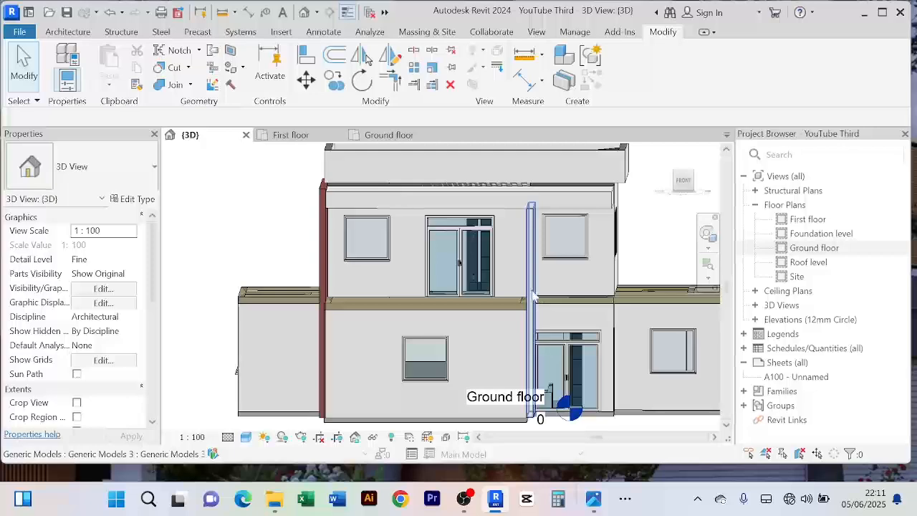
Step: Raise the bottom edge of the white side panel to the first-floor slab, leaving the ground-floor wall below it uncovered
left_click(534, 297)
scroll(530, 301, "up", 3)
scroll(527, 344, "down", 2)
middle_click_drag(523, 350, 456, 284)
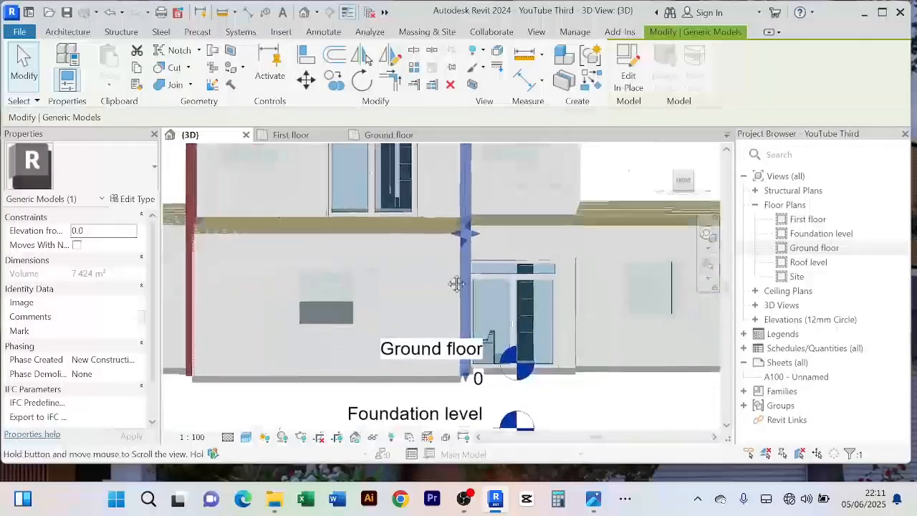
middle_click_drag(492, 386, 455, 377, "shift")
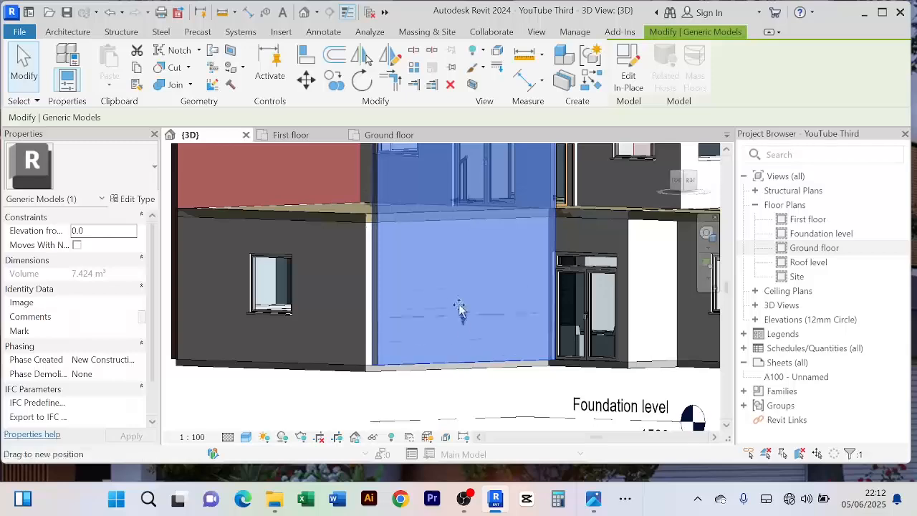
left_click_drag(460, 308, 434, 254)
scroll(434, 266, "up", 4)
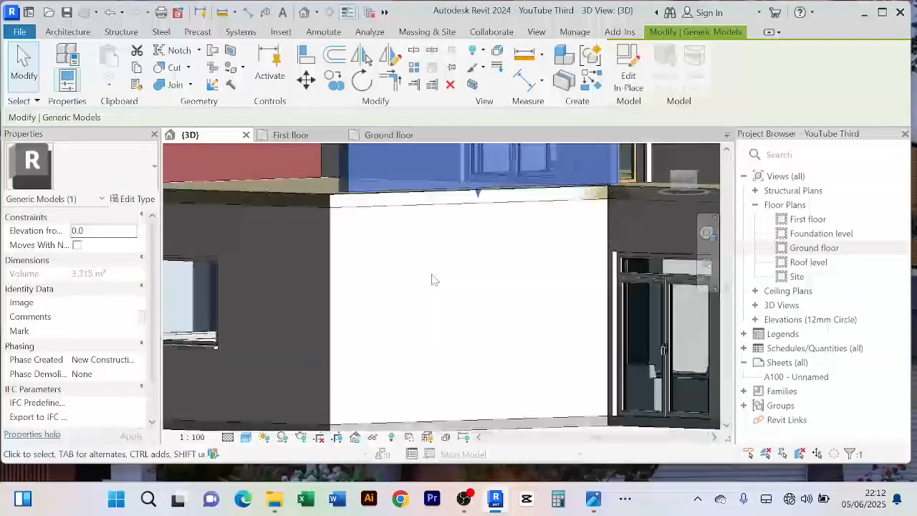
middle_click_drag(432, 279, 497, 245, "shift")
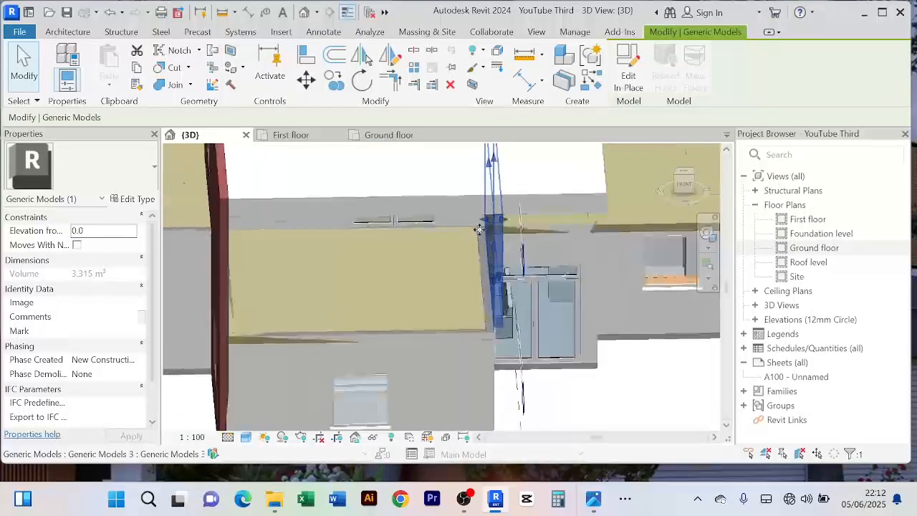
Step: Thicken the white side panel by moving its inner face toward the terrace interior
left_click_drag(479, 229, 471, 228)
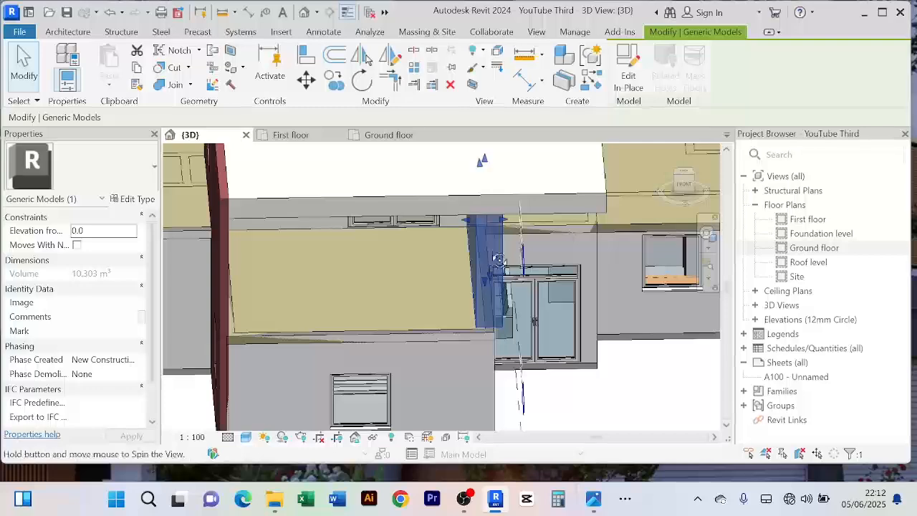
middle_click_drag(497, 259, 478, 260, "shift")
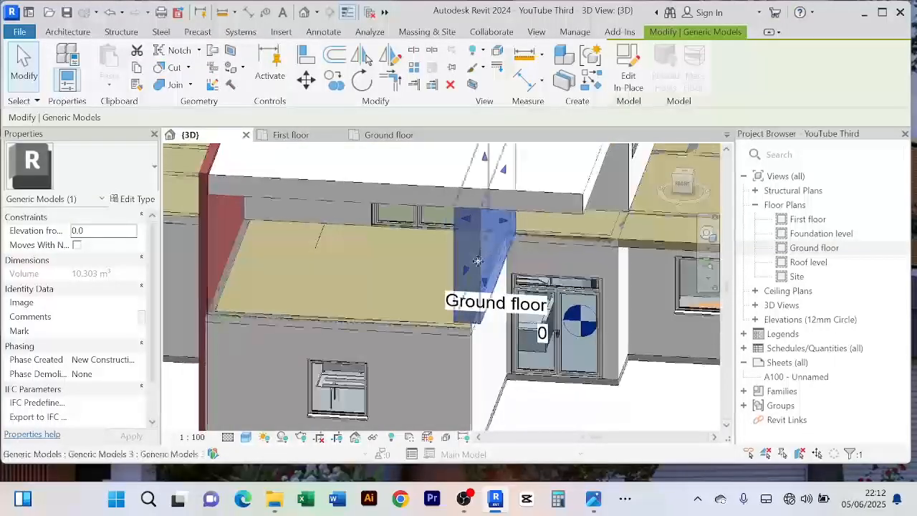
scroll(478, 260, "up", 6)
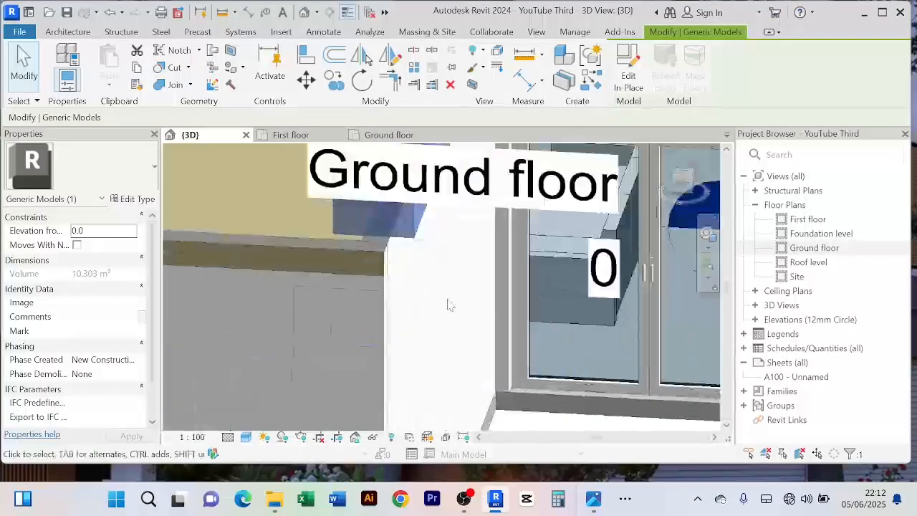
left_click(447, 301)
Step: Align the outer face of the white side panel flush with the side face of the ground-floor wall below it
middle_click_drag(448, 301, 444, 324)
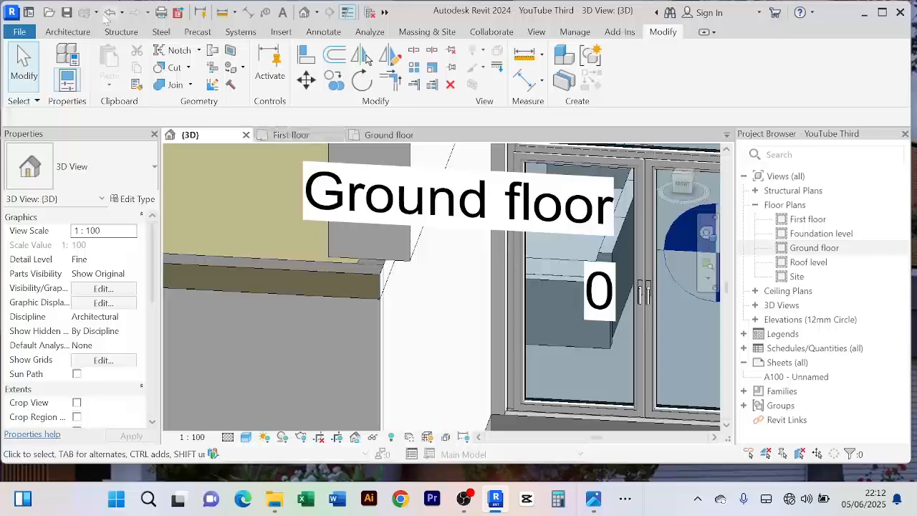
left_click(306, 57)
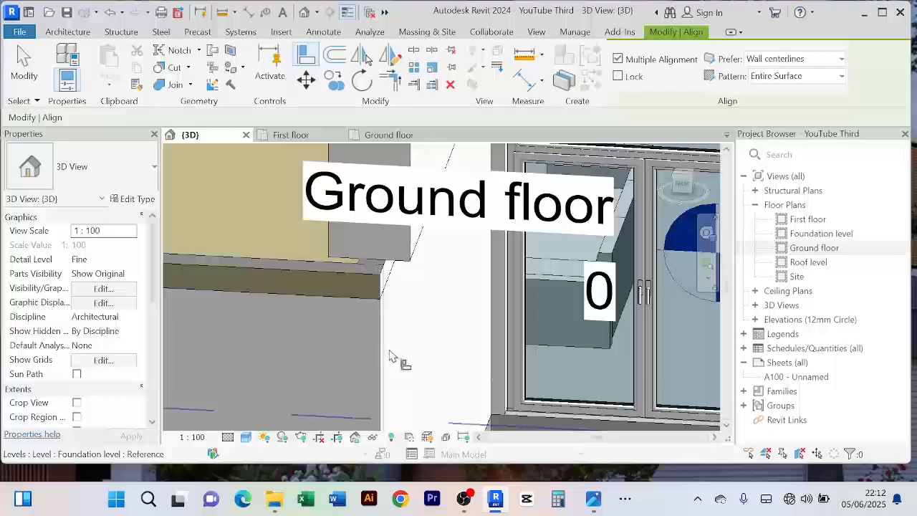
middle_click_drag(389, 355, 338, 328, "shift")
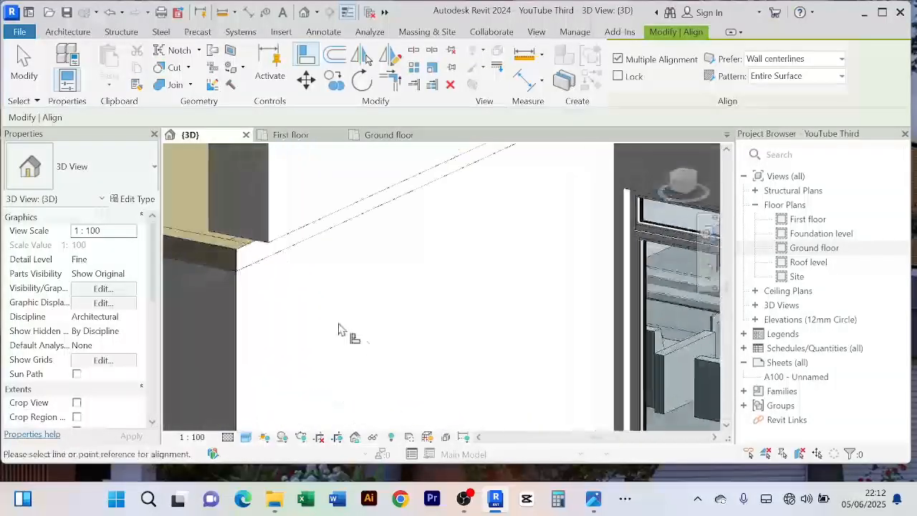
scroll(246, 324, "down", 3)
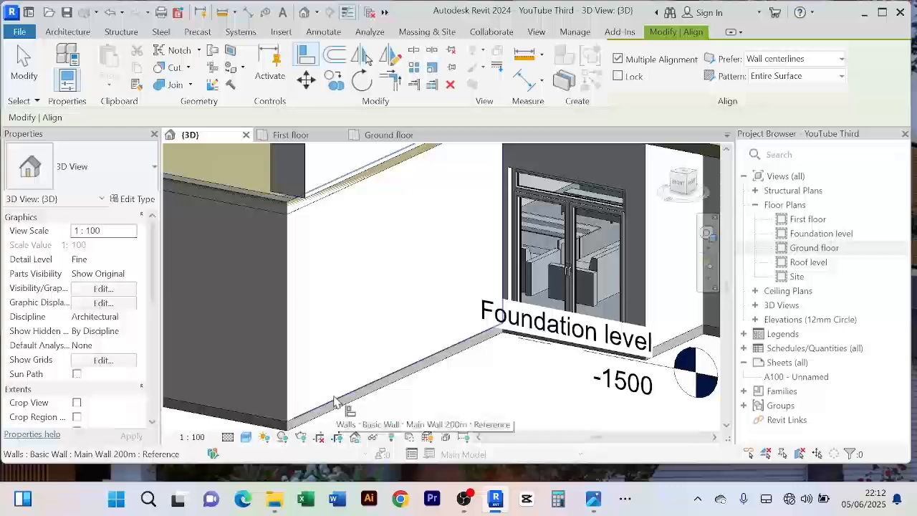
scroll(334, 399, "down", 4)
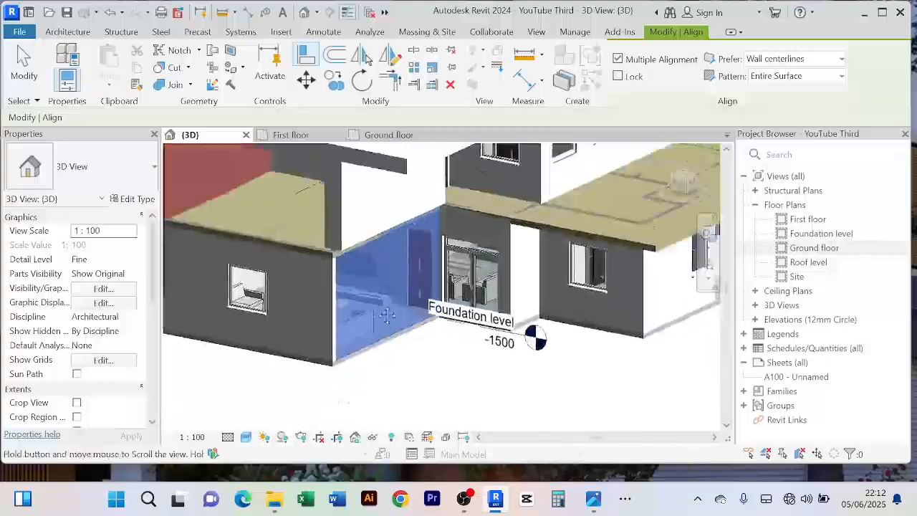
scroll(355, 324, "up", 6)
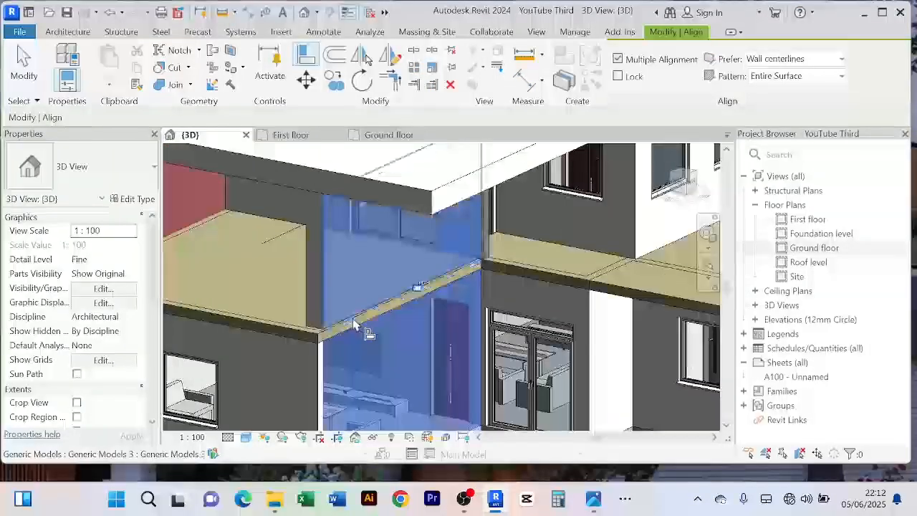
scroll(343, 336, "down", 5)
middle_click_drag(337, 351, 376, 308, "shift")
right_click(606, 194)
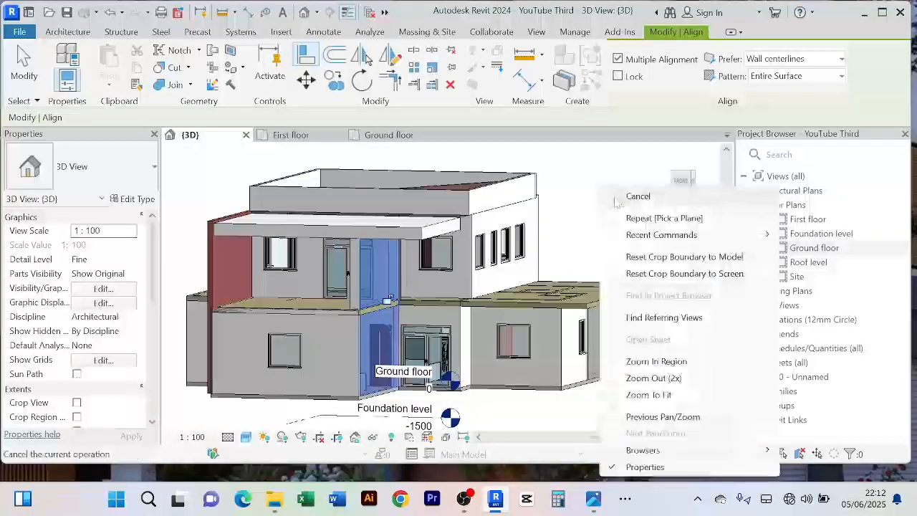
right_click(607, 195)
left_click(609, 192)
Step: Reduce the thickness of the white side panel by moving its inner face back toward the outer edge
scroll(344, 308, "up", 5)
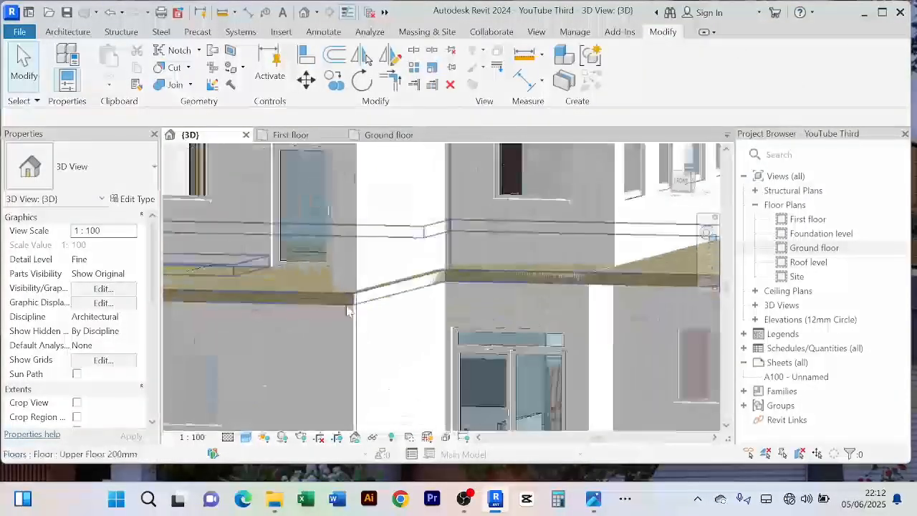
middle_click_drag(344, 307, 381, 283, "shift")
scroll(395, 239, "up", 3)
left_click(410, 239)
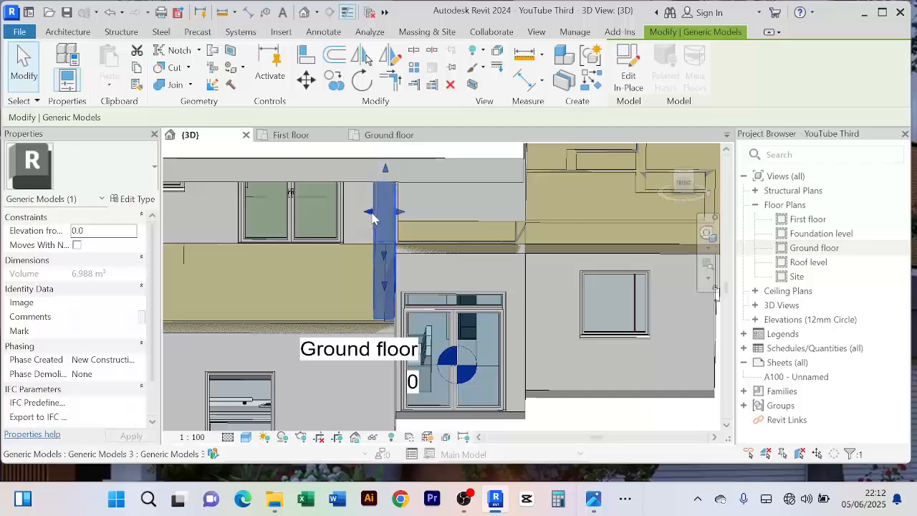
left_click_drag(371, 215, 382, 214)
scroll(465, 229, "up", 1)
scroll(462, 236, "down", 1)
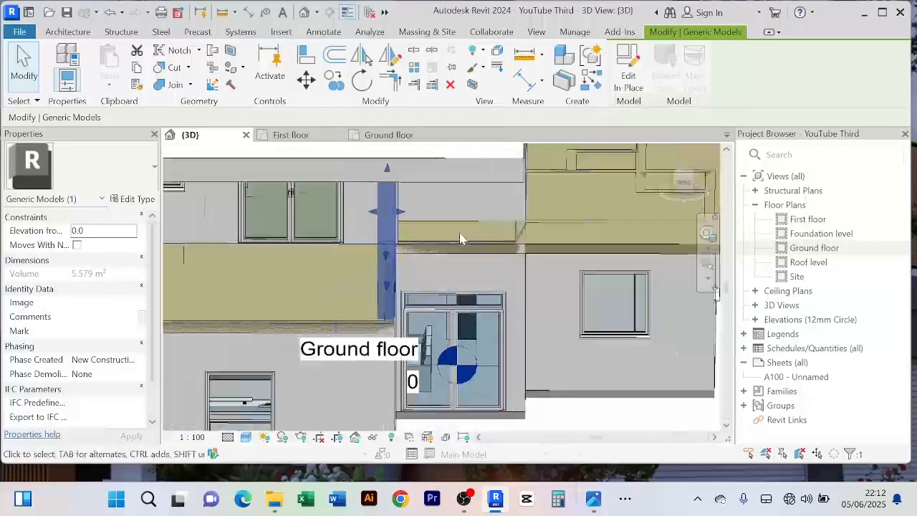
key("Escape")
Step: Examine the front facade and the side wall of the house to check the panels, canopy and ground-floor walls
scroll(460, 234, "down", 4)
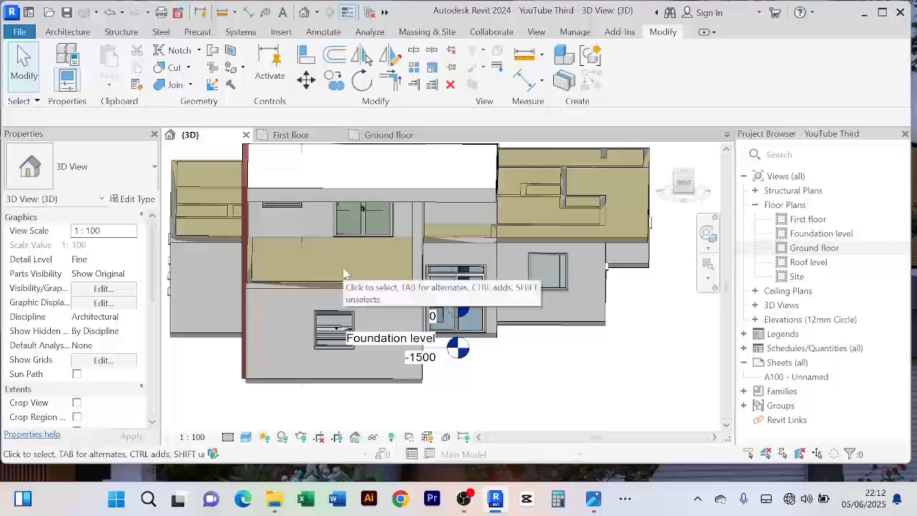
middle_click_drag(344, 275, 343, 233, "shift")
scroll(393, 296, "up", 3)
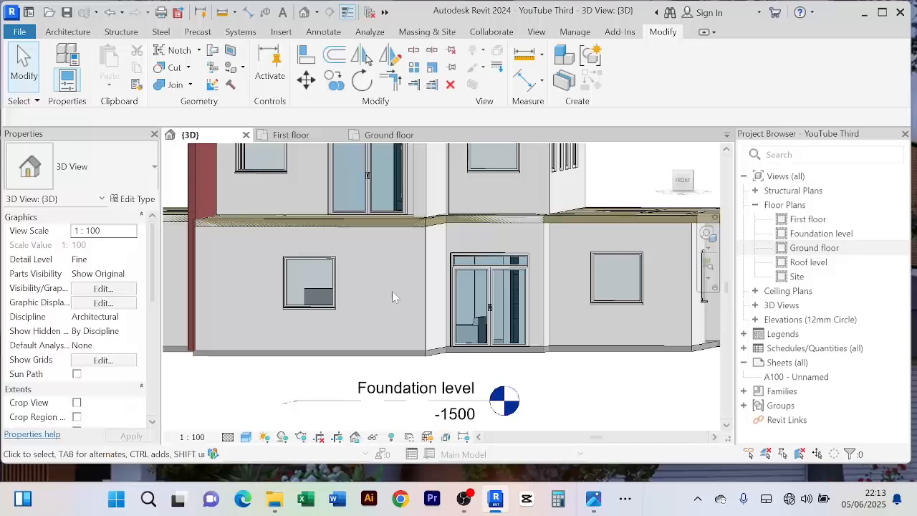
scroll(392, 291, "down", 1)
middle_click_drag(392, 291, 403, 303)
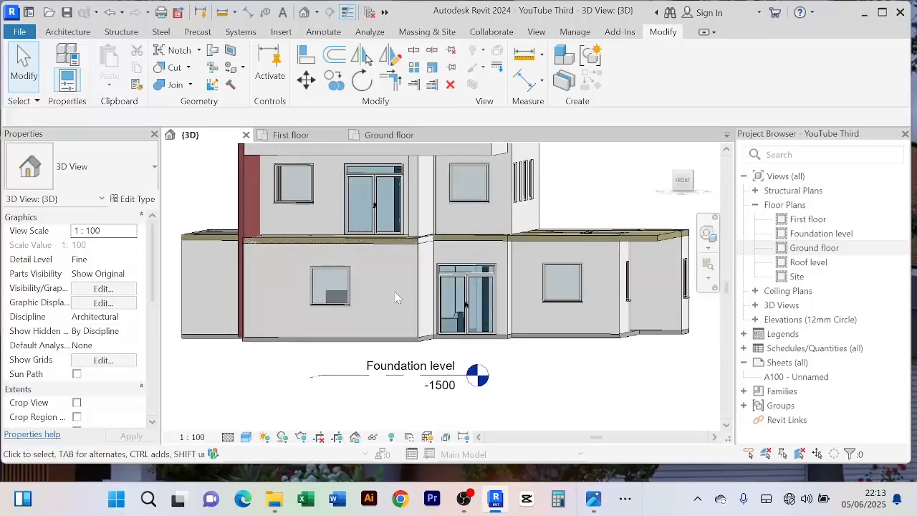
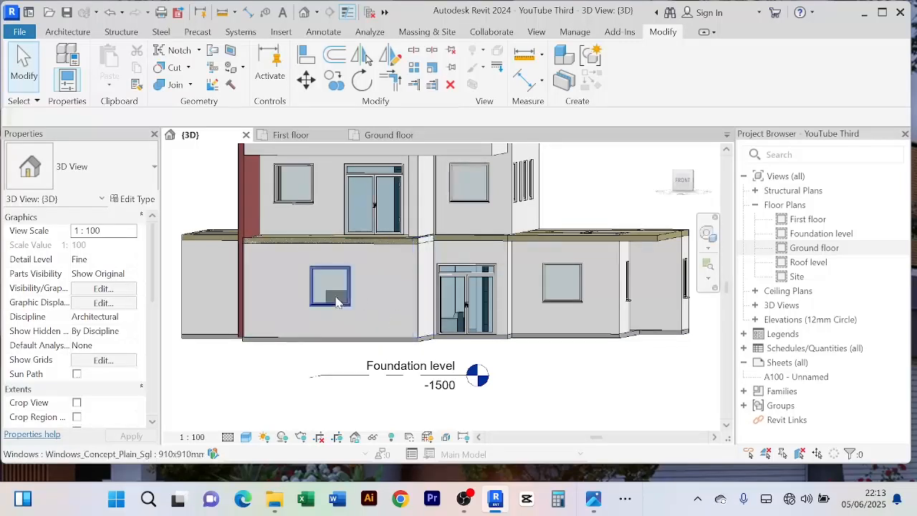
scroll(401, 318, "down", 1)
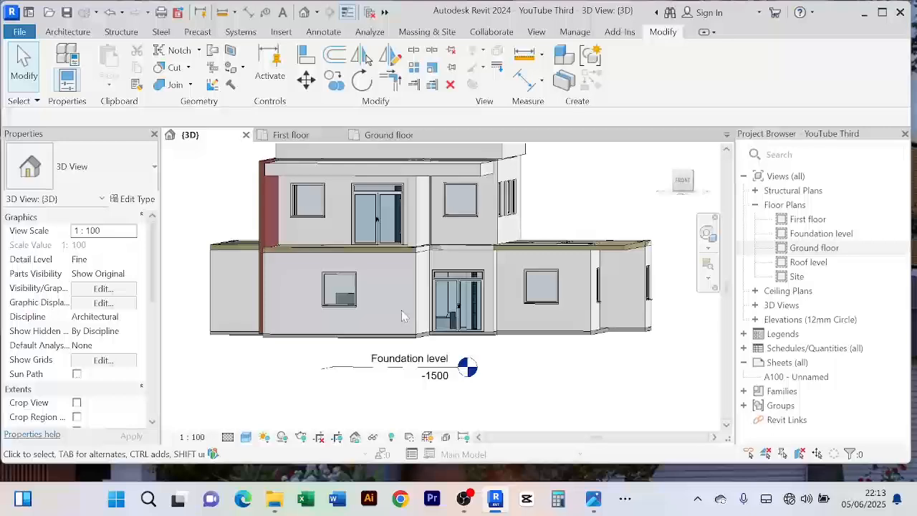
mouse_move(401, 317)
middle_mouse_down("shift")
mouse_move(316, 324)
mouse_move(397, 303)
mouse_move(363, 307)
mouse_move(372, 305)
mouse_move(369, 295)
mouse_move(383, 305)
mouse_move(370, 294)
middle_mouse_up("shift")
scroll(370, 293, "up", 2)
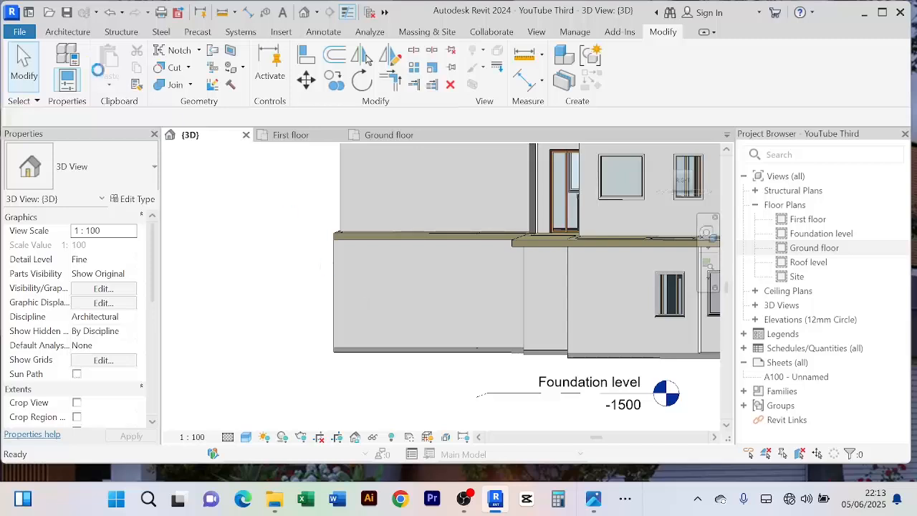
Step: Start a new in-place model in the Generic Models category, accepting the suggested name
left_click(72, 34)
left_click(175, 67)
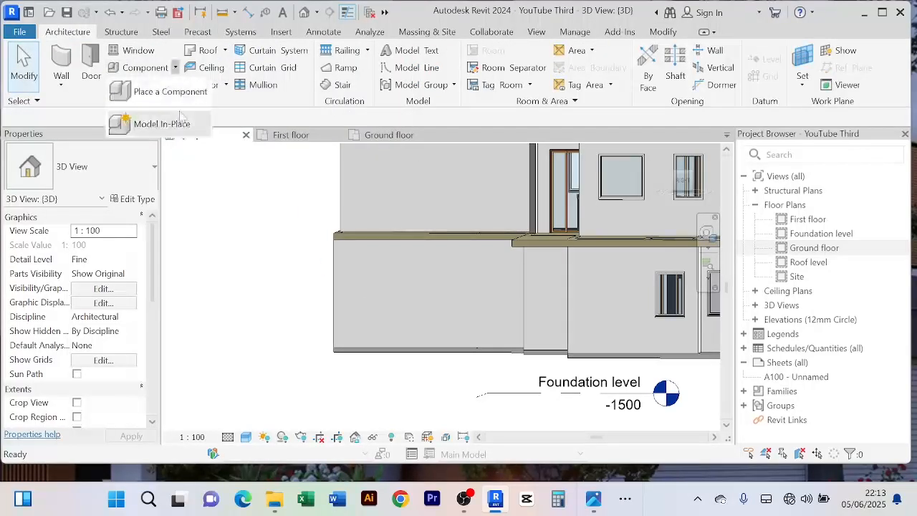
left_click(163, 123)
left_click(401, 203)
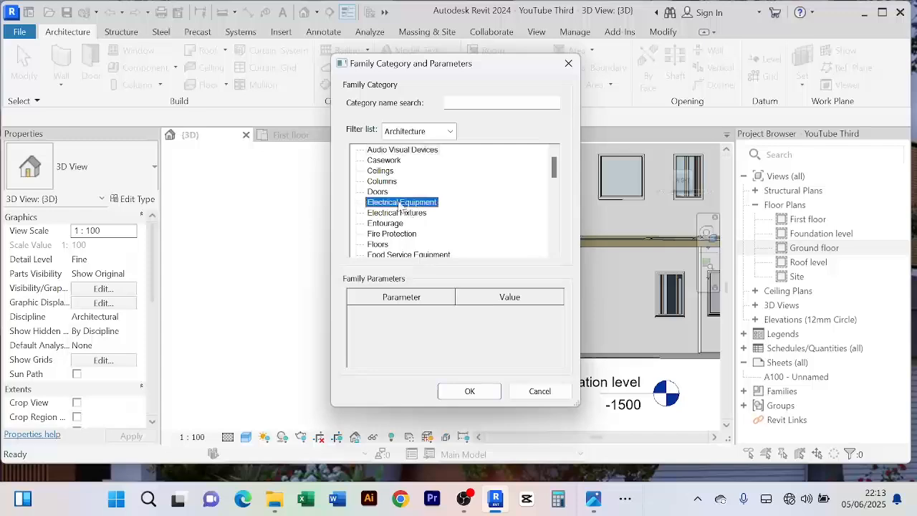
key("g")
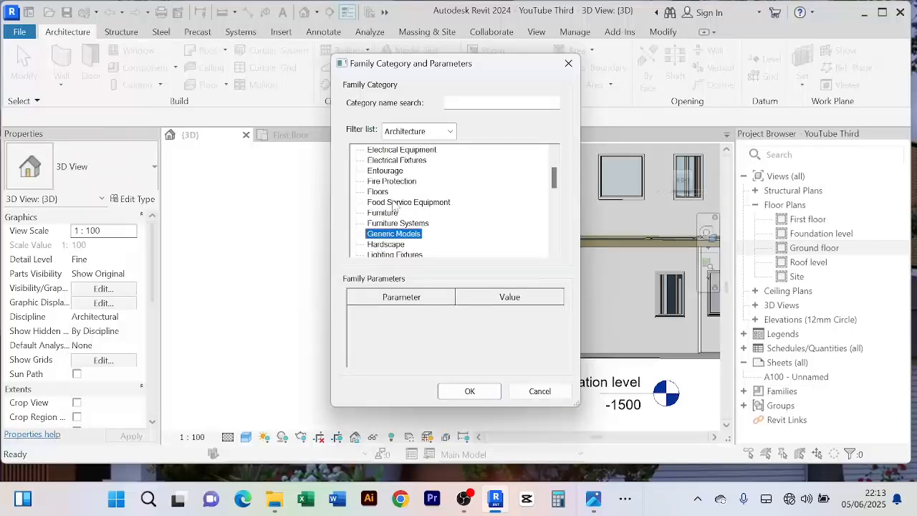
left_click(469, 391)
left_click(462, 265)
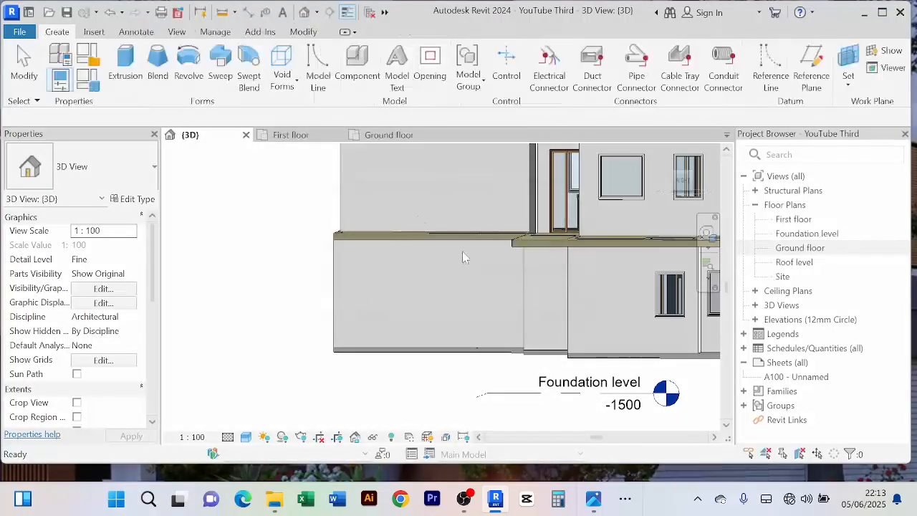
Step: Use the ground-floor side wall's face as work plane, sketch a rectangle about 5827 by 3480 over it and extrude it 200
left_click(120, 75)
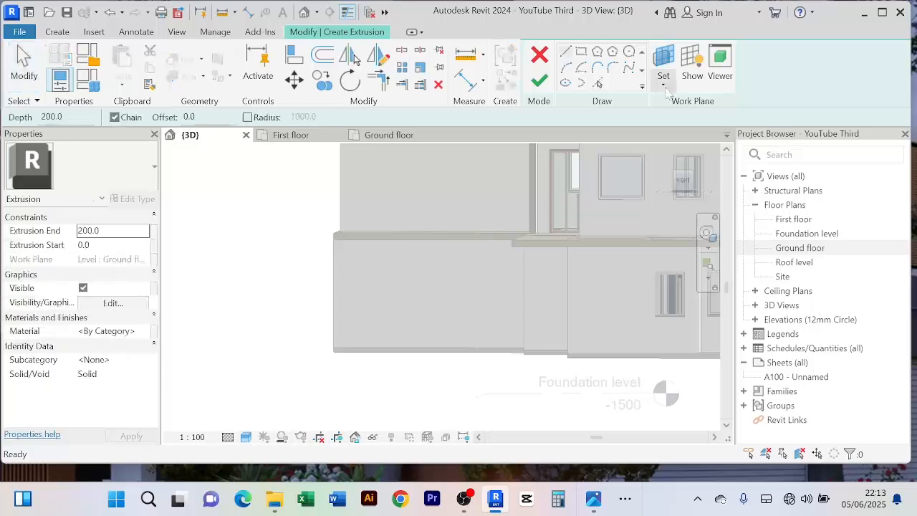
left_click(664, 84)
left_click(687, 139)
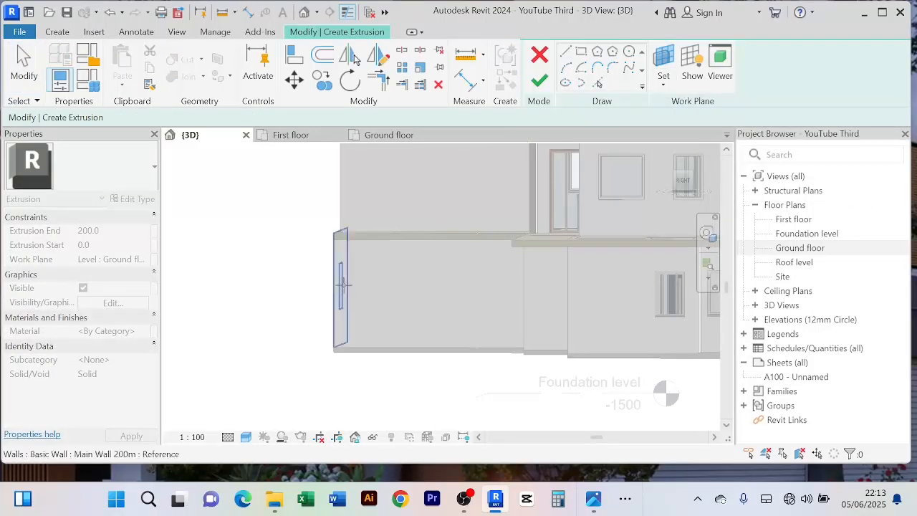
left_click(395, 341)
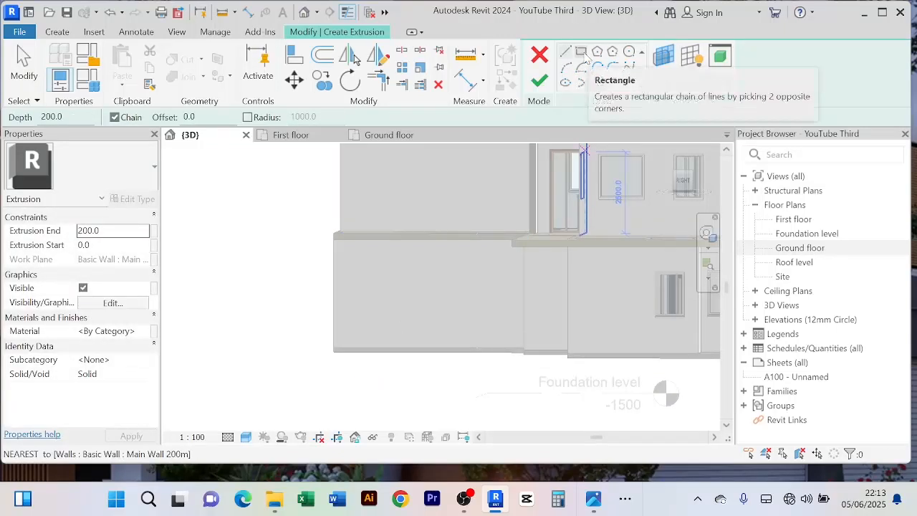
left_click(581, 53)
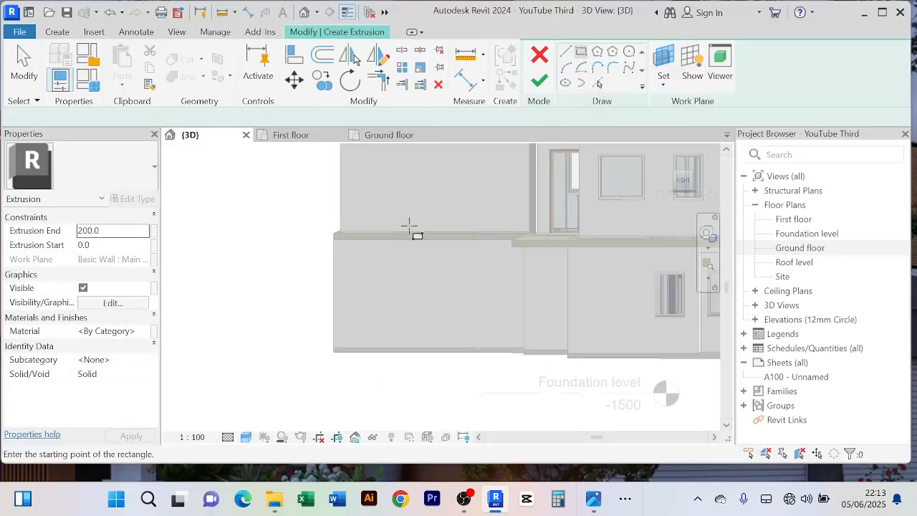
left_click(334, 233)
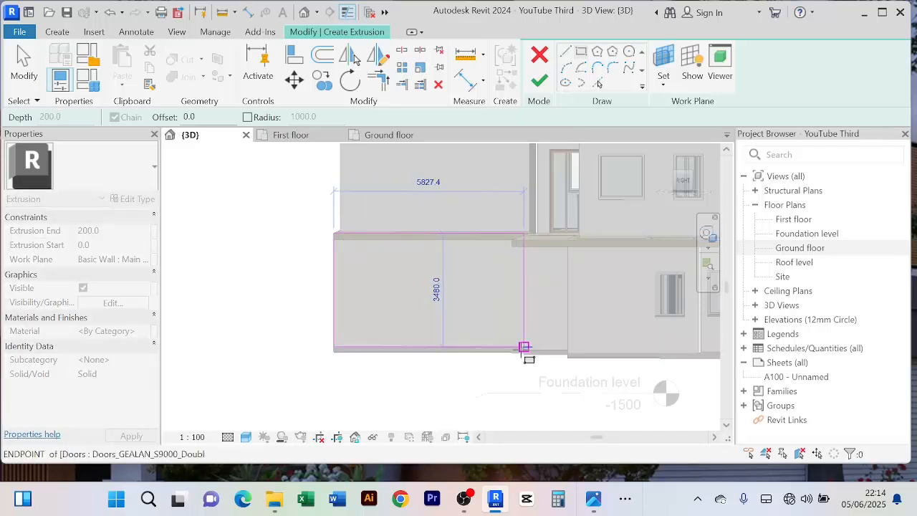
left_click(524, 347)
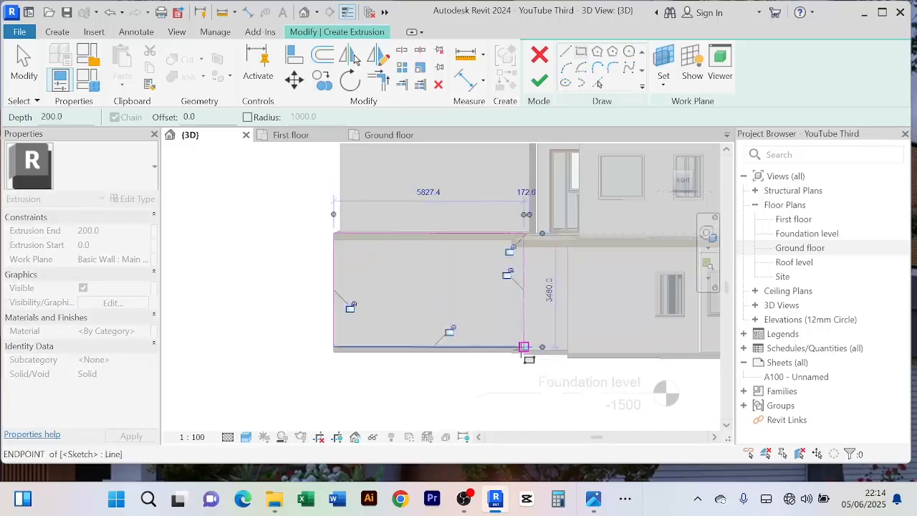
left_click(542, 80)
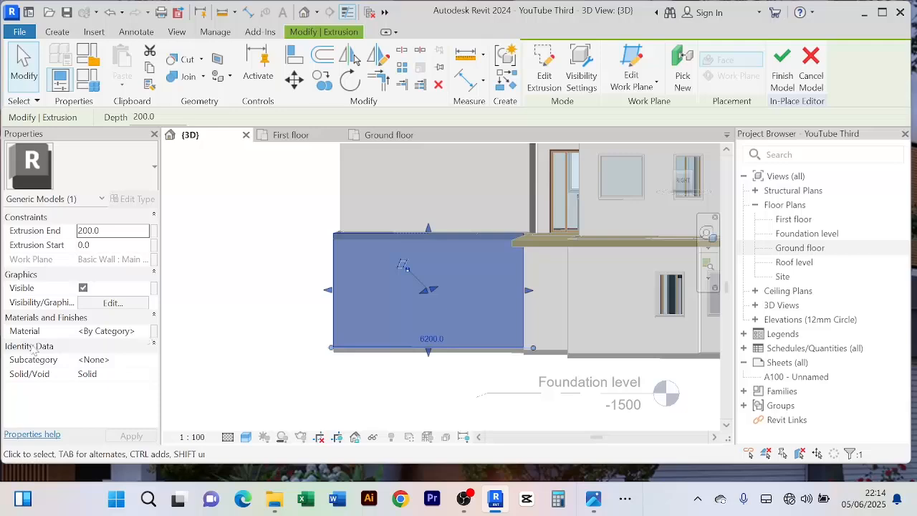
Step: Open the material choice for the wall cladding extrusion, create a new material and name it Gray Paint
left_click(129, 331)
left_click(144, 331)
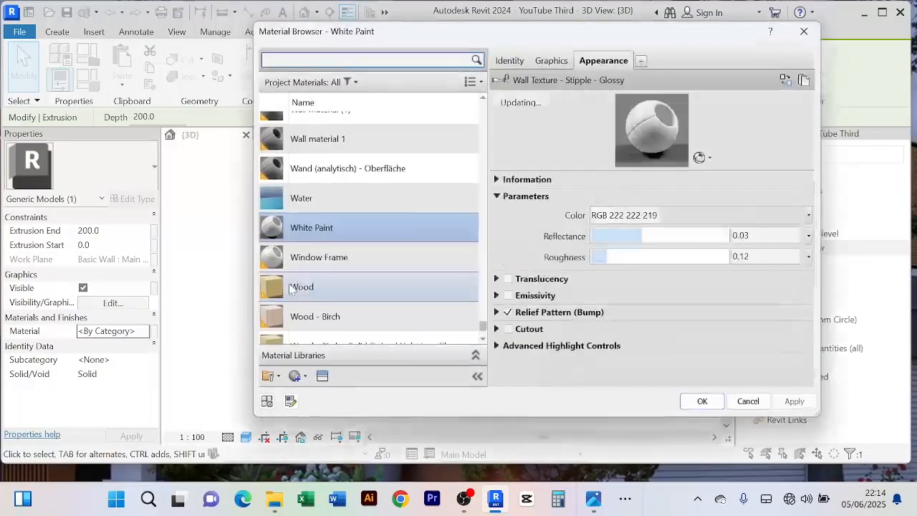
scroll(292, 288, "down", 1)
left_click(306, 377)
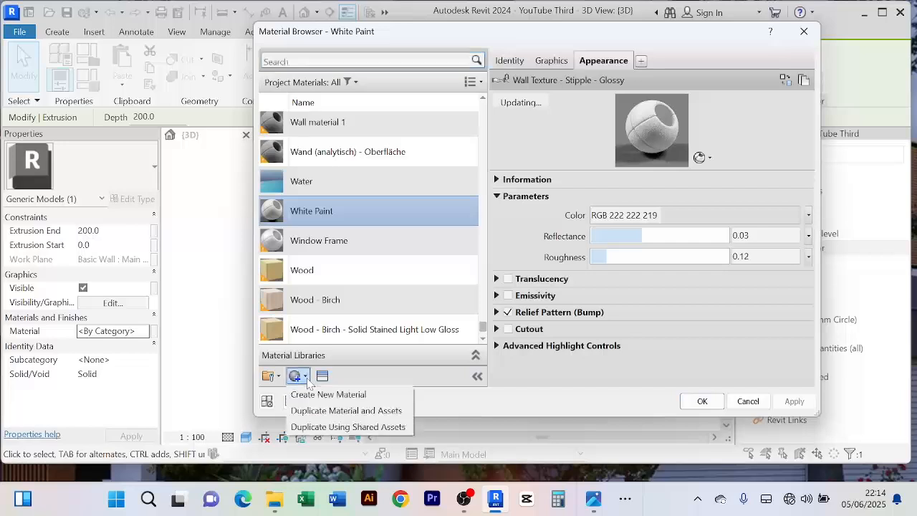
left_click(350, 400)
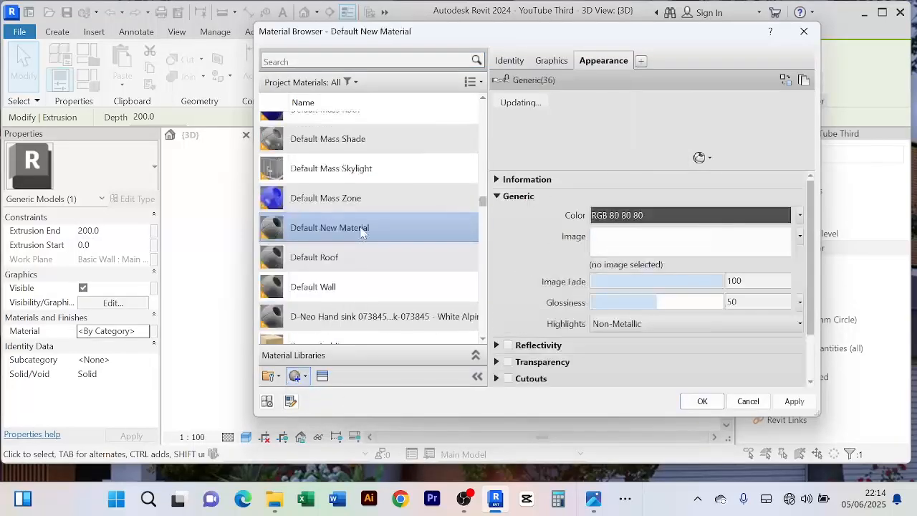
right_click(362, 229)
left_click(414, 277)
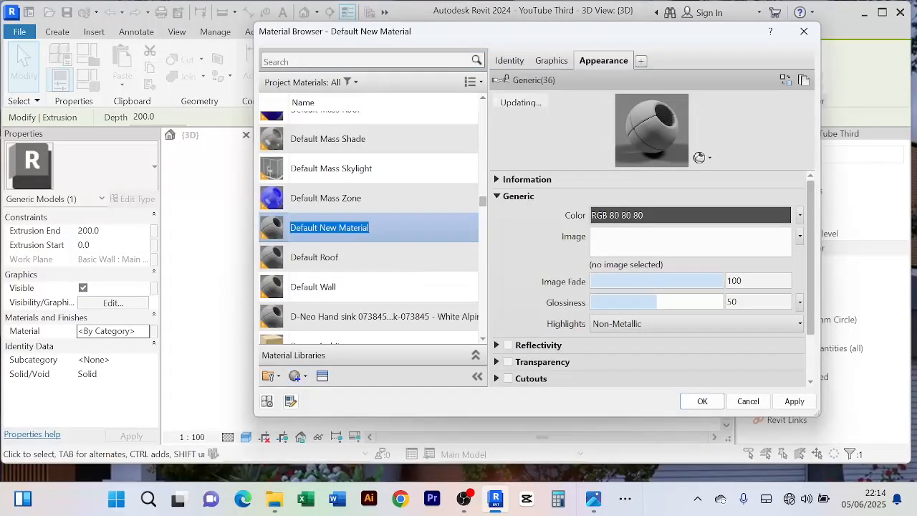
type("Gray Paint")
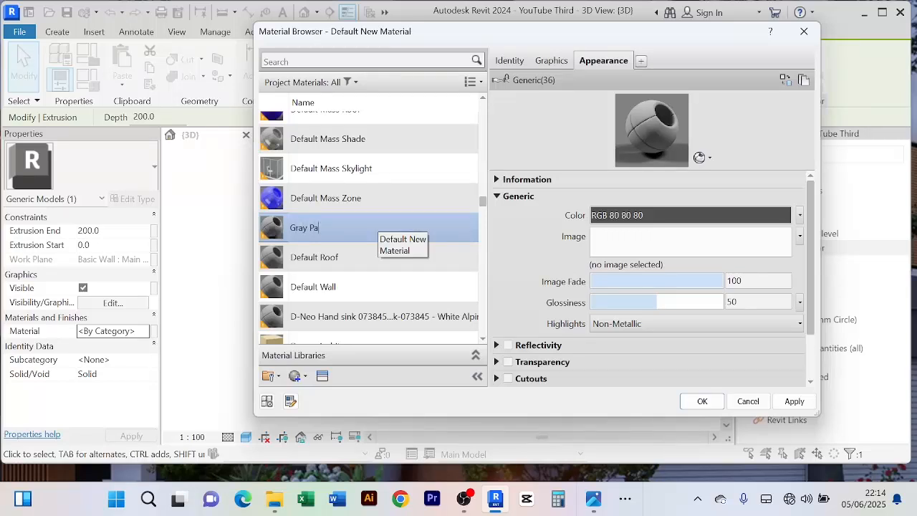
Step: Find the Gray Paint material by searching the project materials for "gray pa" and select it for editing
scroll(372, 213, "down", 3)
left_click(376, 209)
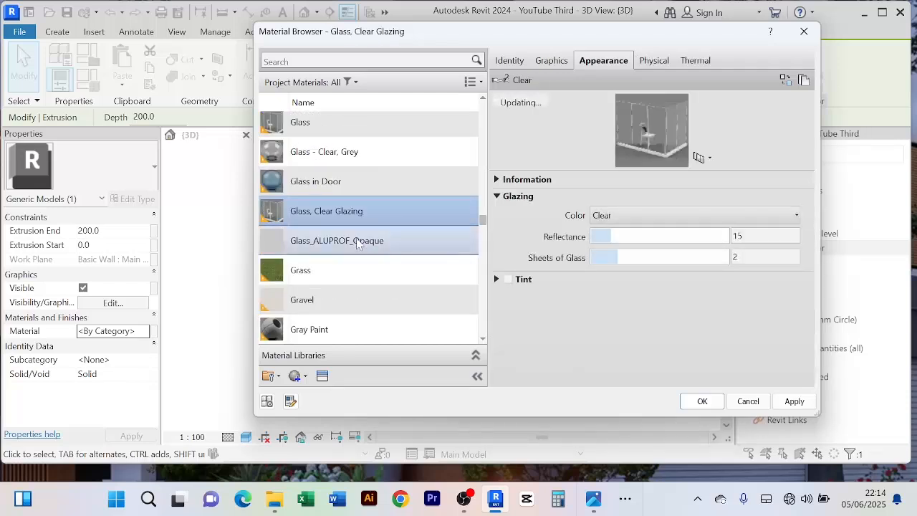
left_click(353, 185)
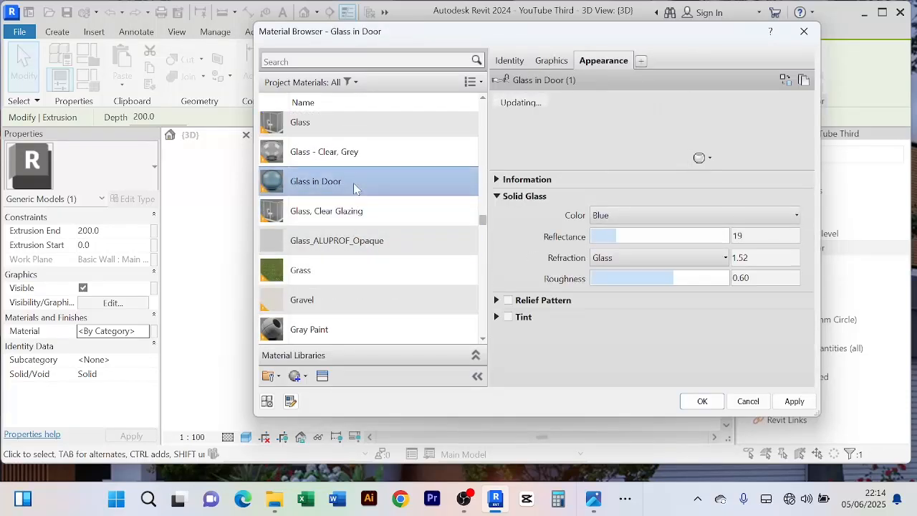
key("g")
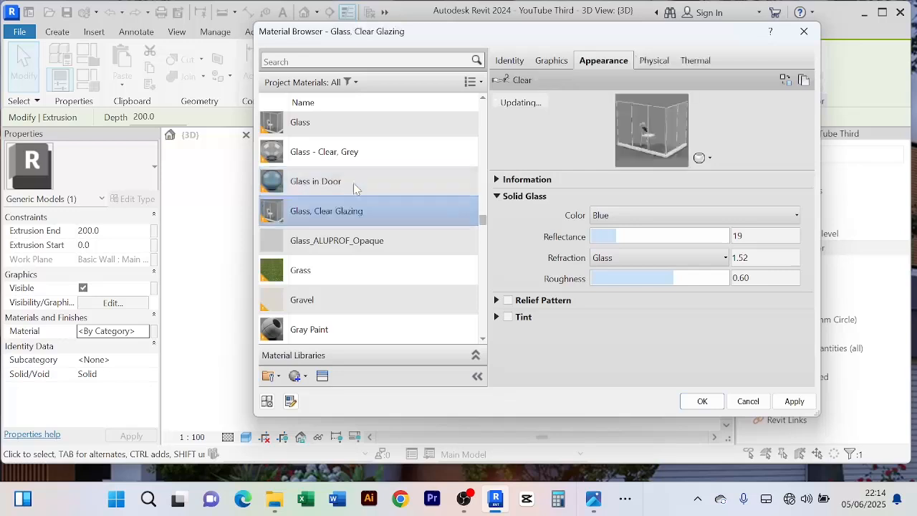
key("r")
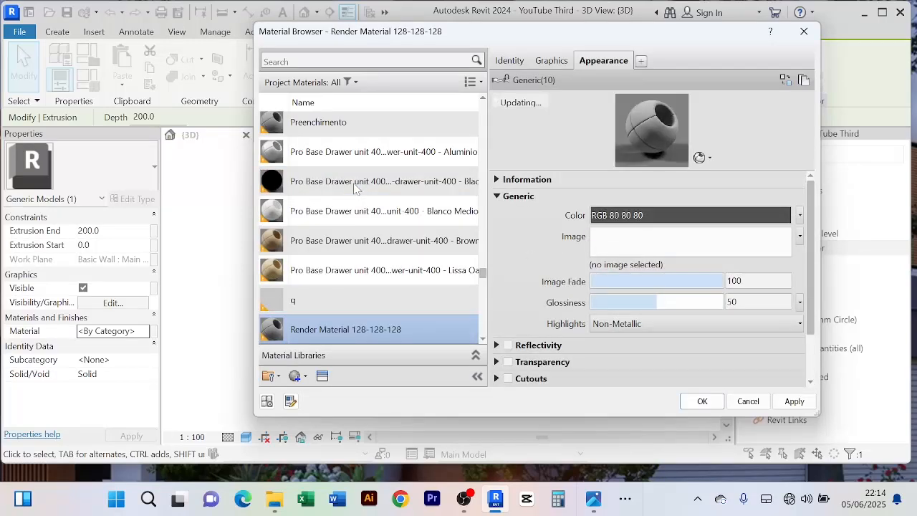
left_click(315, 61)
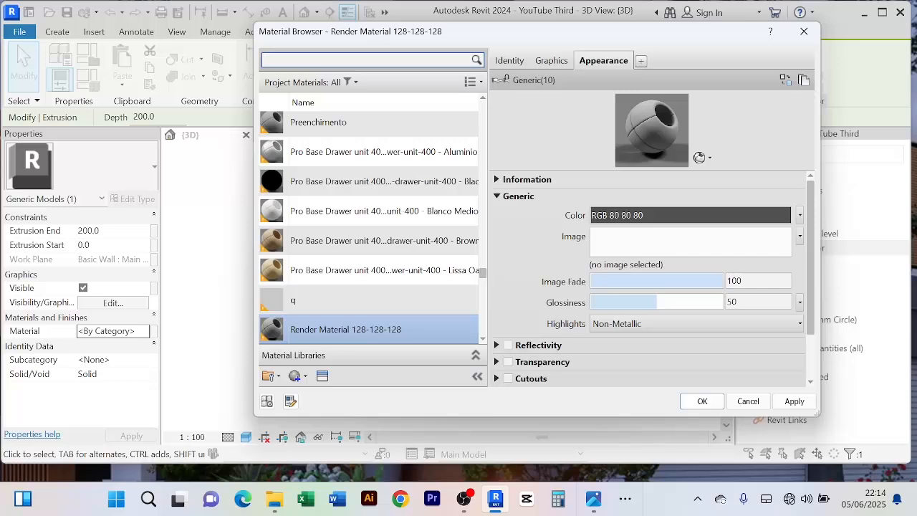
type("gra")
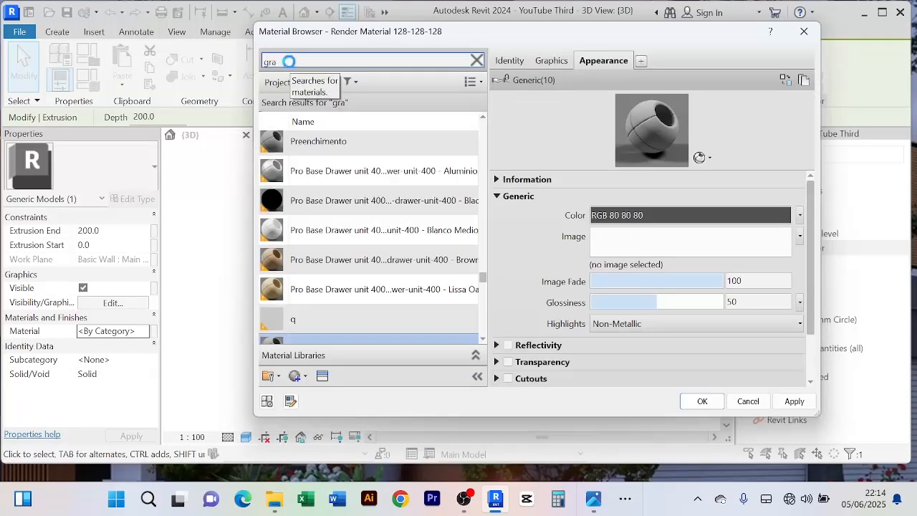
type("y pa")
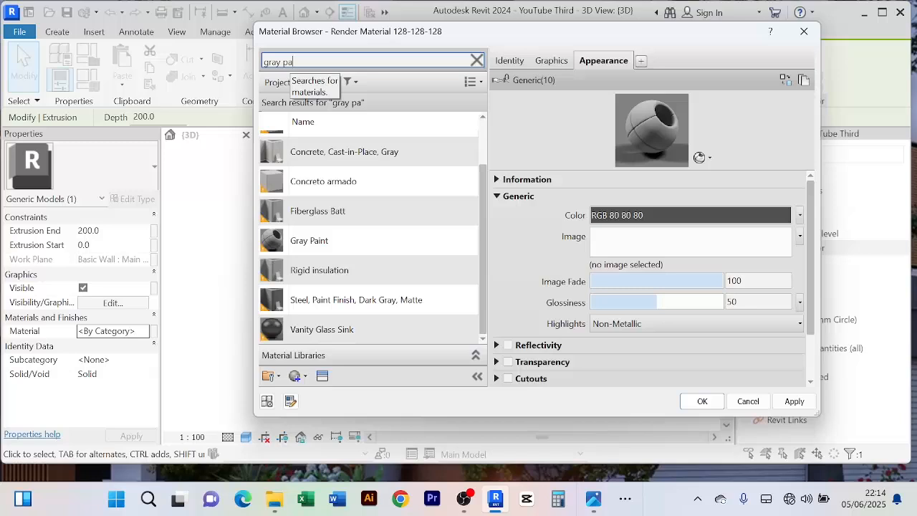
scroll(292, 155, "up", 1)
left_click(346, 264)
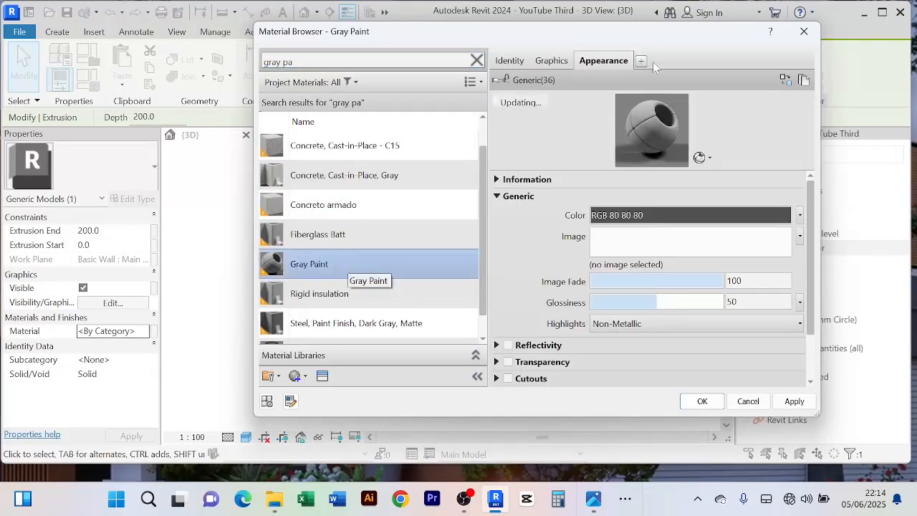
Step: Darken the Gray Paint material's shading color to RGB 77 77 77
left_click(550, 61)
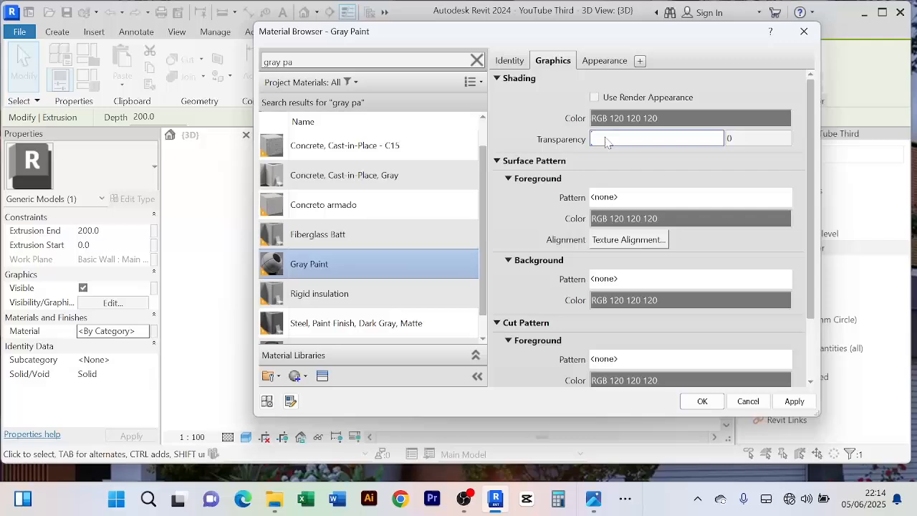
left_click(653, 120)
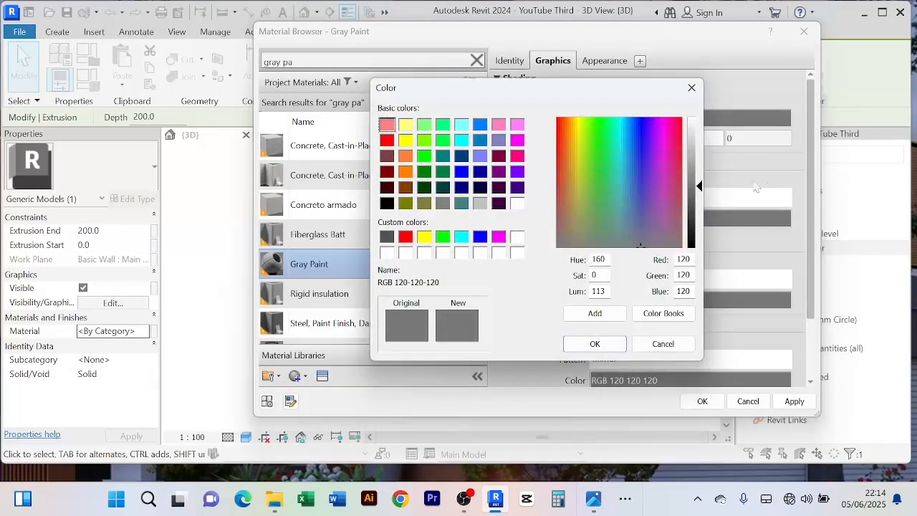
left_click_drag(702, 188, 702, 207)
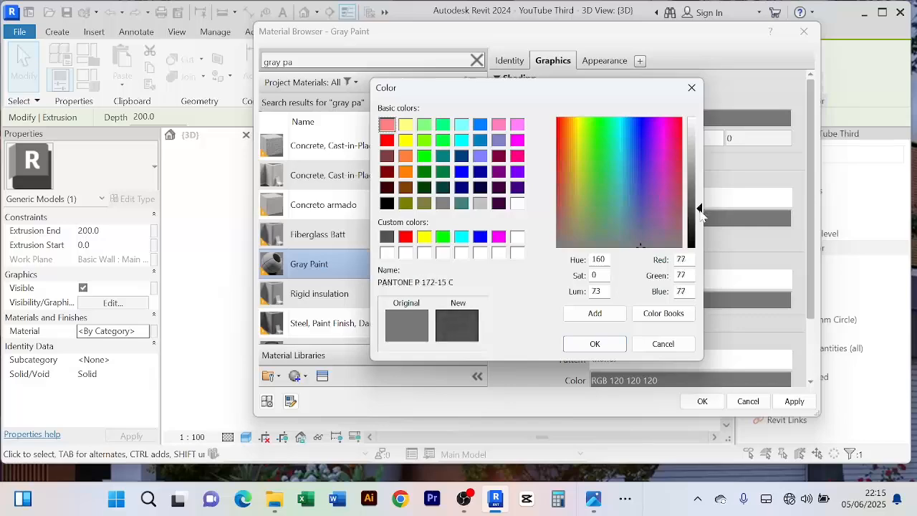
left_click(603, 347)
Step: Search the appearance assets for "paint" and replace Gray Paint's appearance with Paint - Enamel Glossy (Dark Grey)
left_click(603, 61)
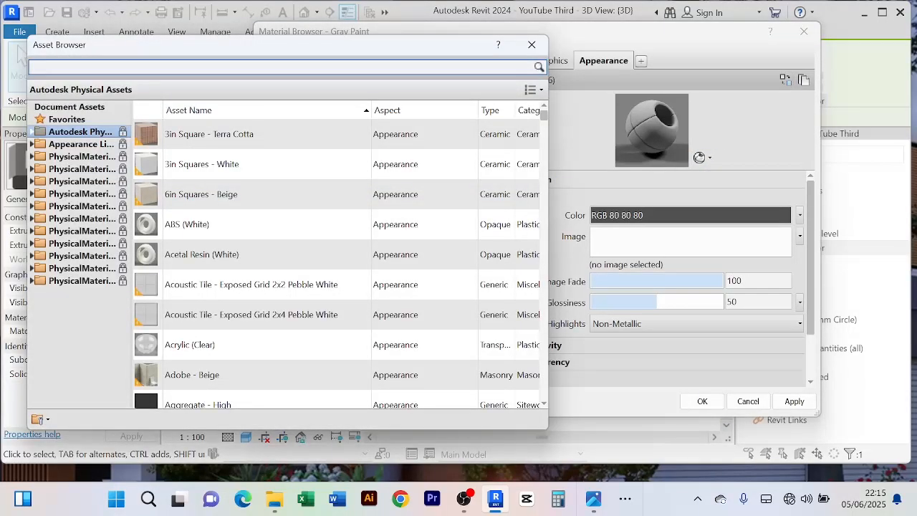
type("aint")
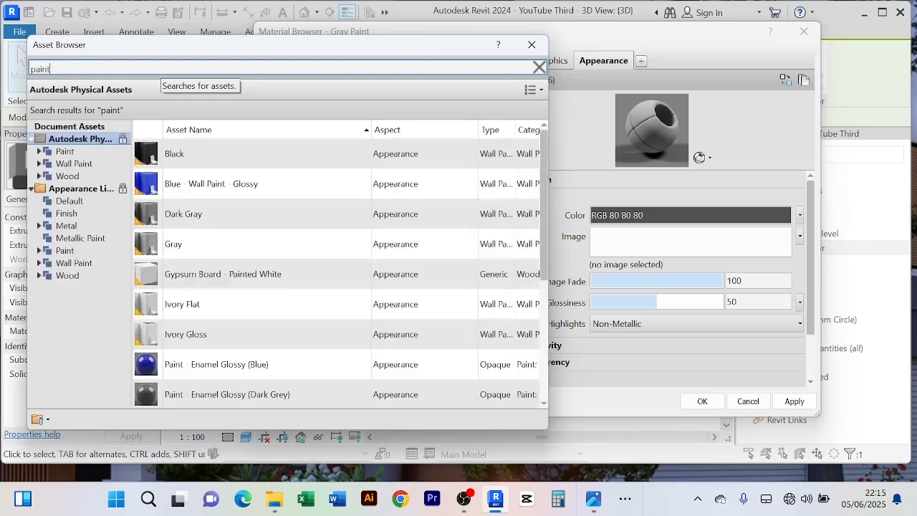
left_click(529, 155)
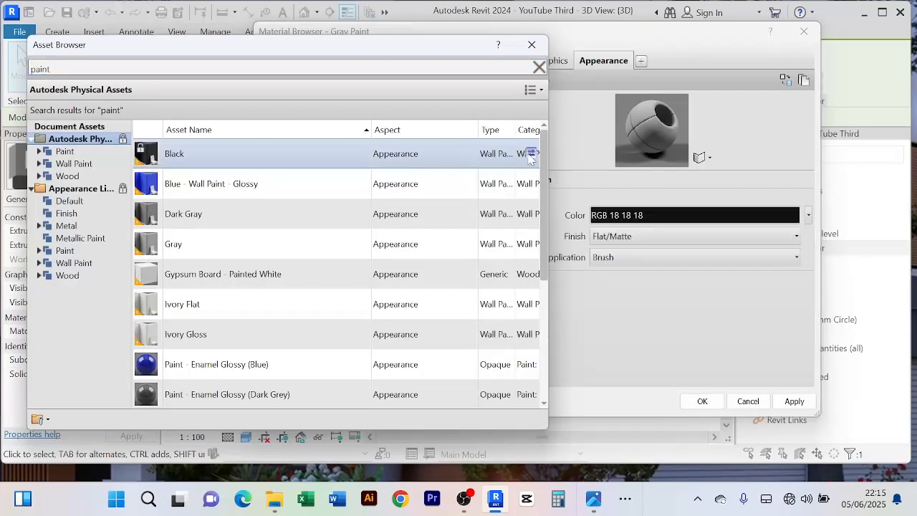
scroll(472, 272, "down", 2)
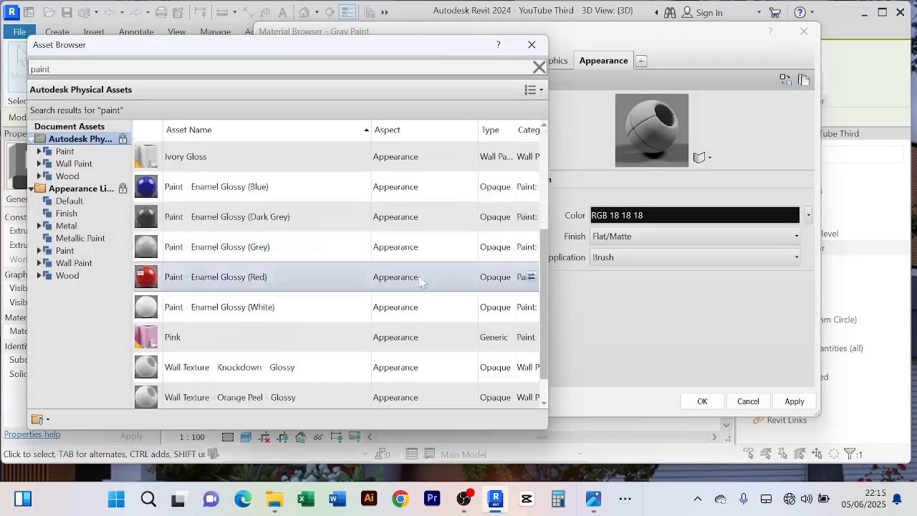
left_click(530, 217)
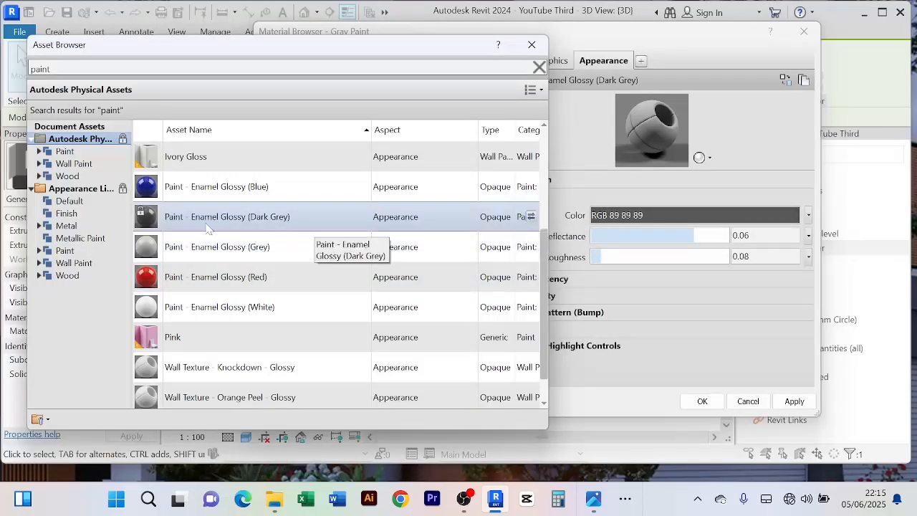
scroll(244, 218, "down", 1)
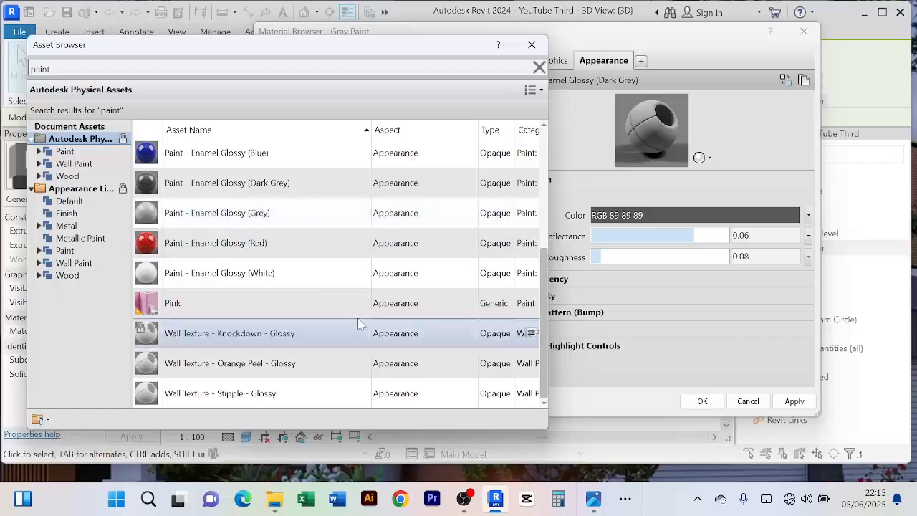
scroll(362, 323, "up", 3)
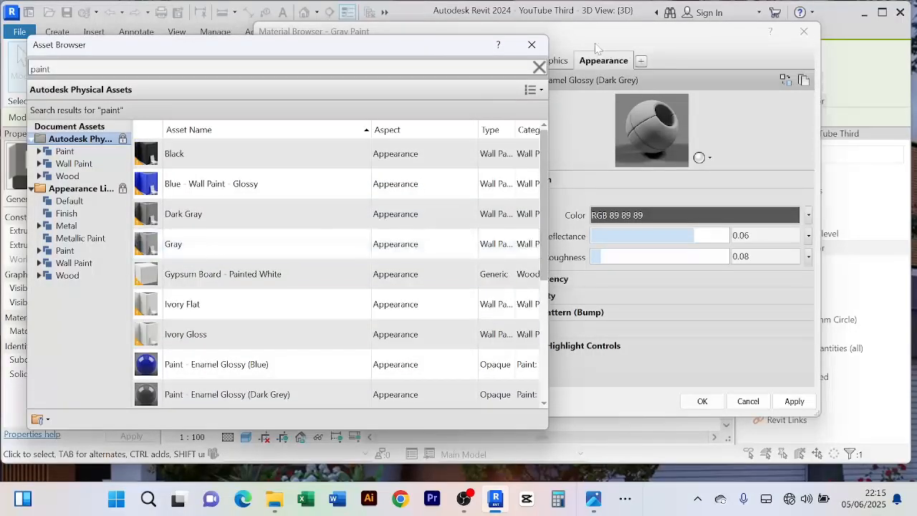
Step: Assign Gray Paint to the wall cladding extrusion and finish the in-place model
left_click(531, 45)
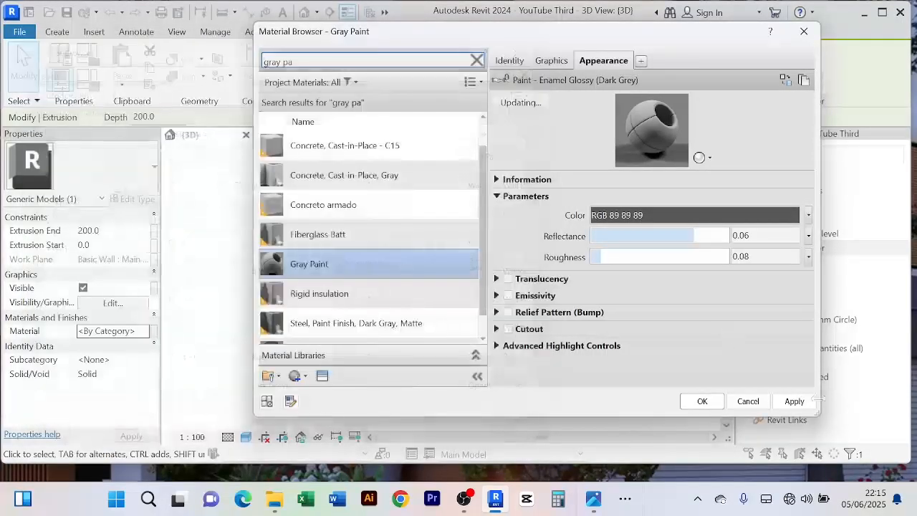
left_click(698, 401)
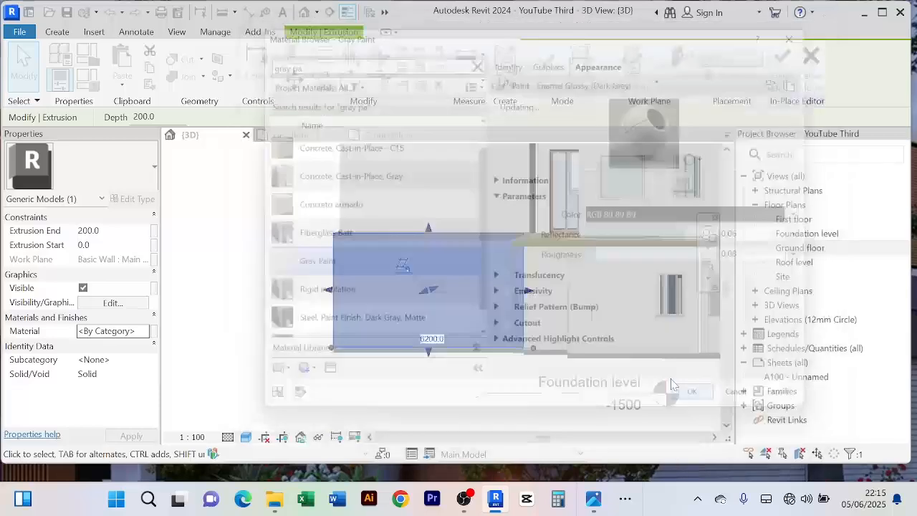
left_click(783, 65)
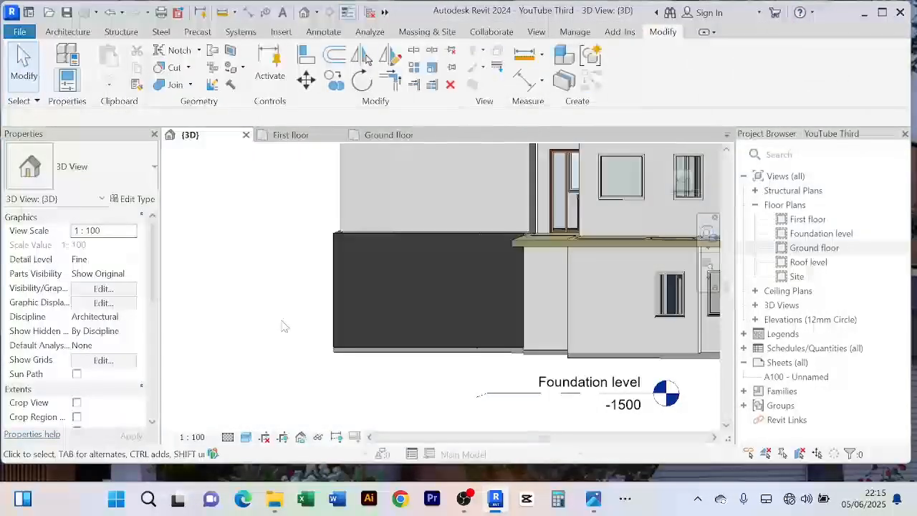
Step: Extend the gray cladding's front vertical edge slightly outward past the ground-floor wall corner
middle_click_drag(284, 326, 337, 314, "shift")
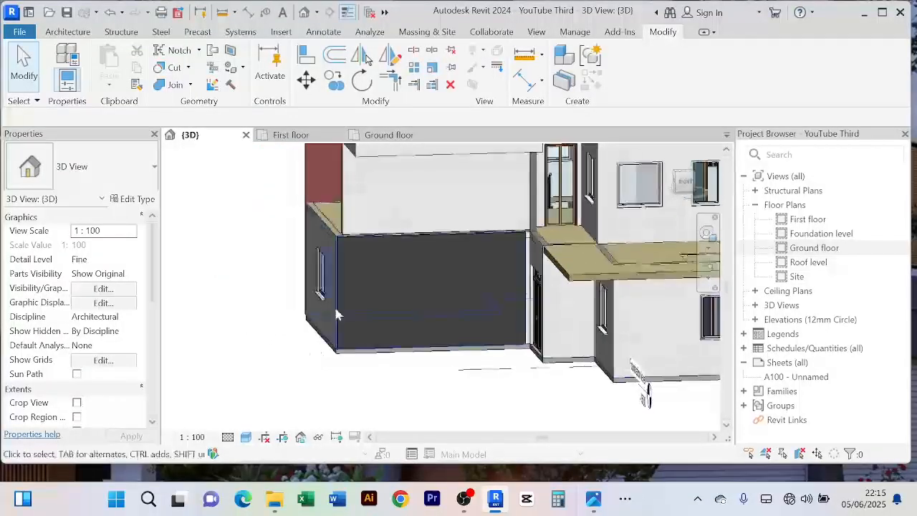
left_click(330, 290)
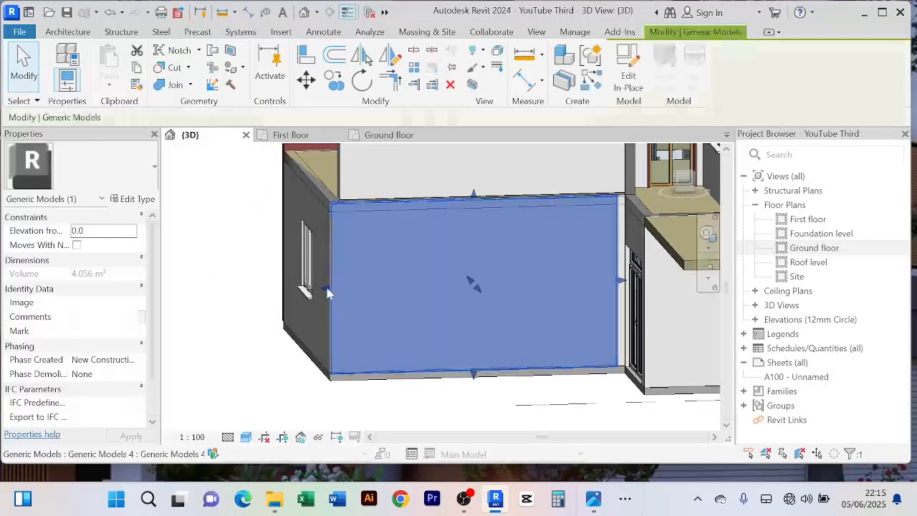
left_click_drag(327, 293, 278, 346)
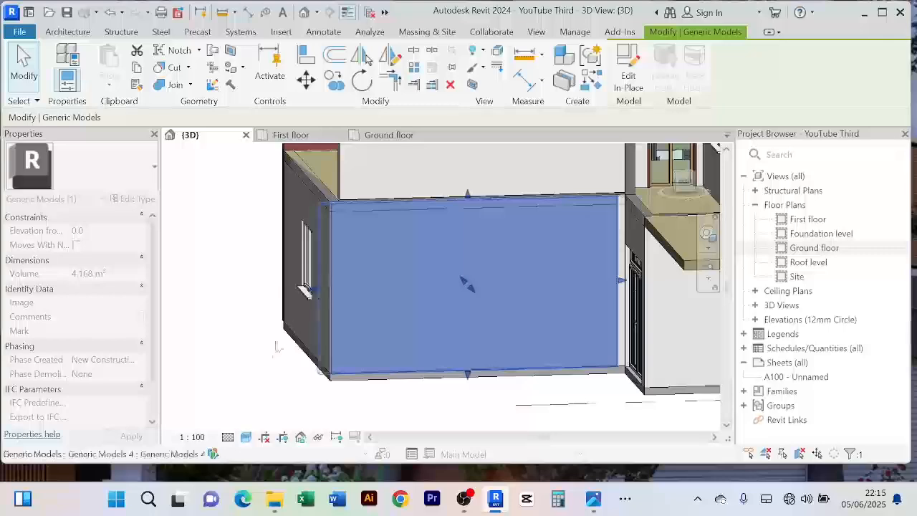
left_click(266, 369)
Step: Start a new in-place model in the Generic Models category, accepting the suggested name
scroll(265, 368, "down", 3)
middle_click_drag(262, 375, 465, 381, "shift")
middle_click_drag(551, 381, 578, 316)
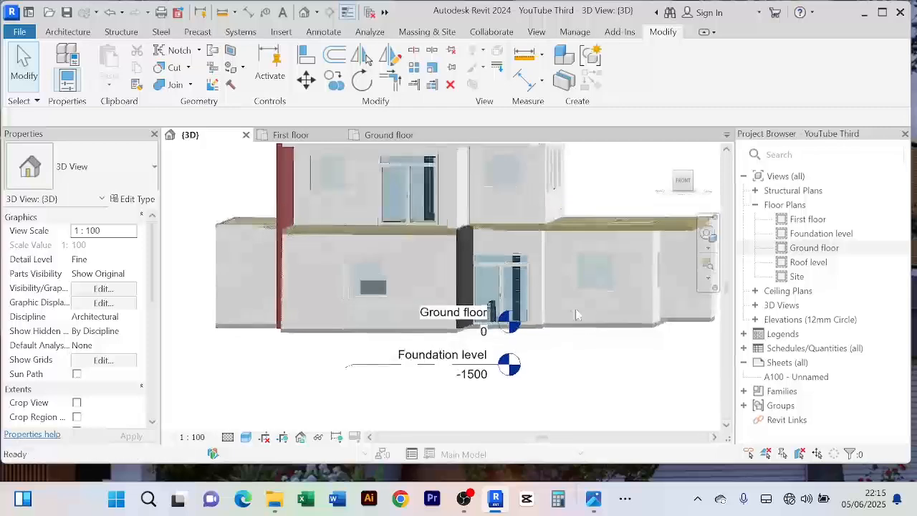
scroll(406, 245, "up", 2)
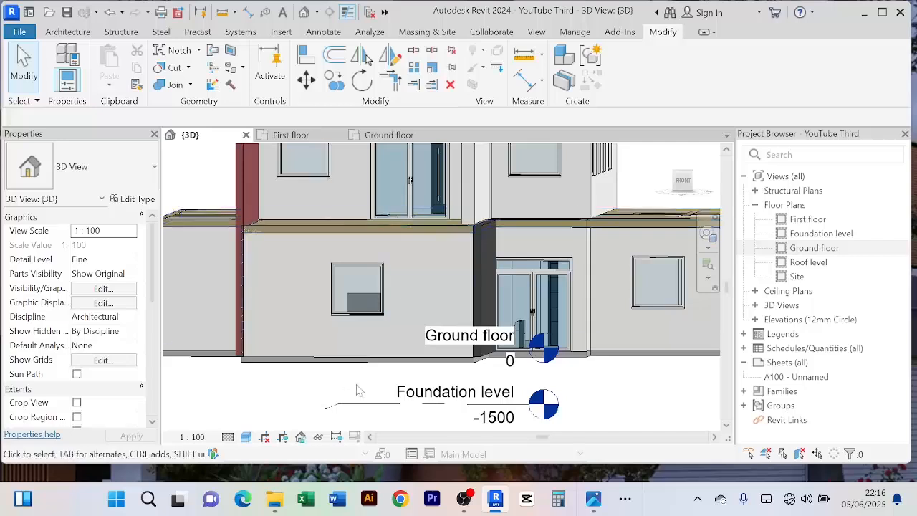
scroll(354, 388, "down", 3)
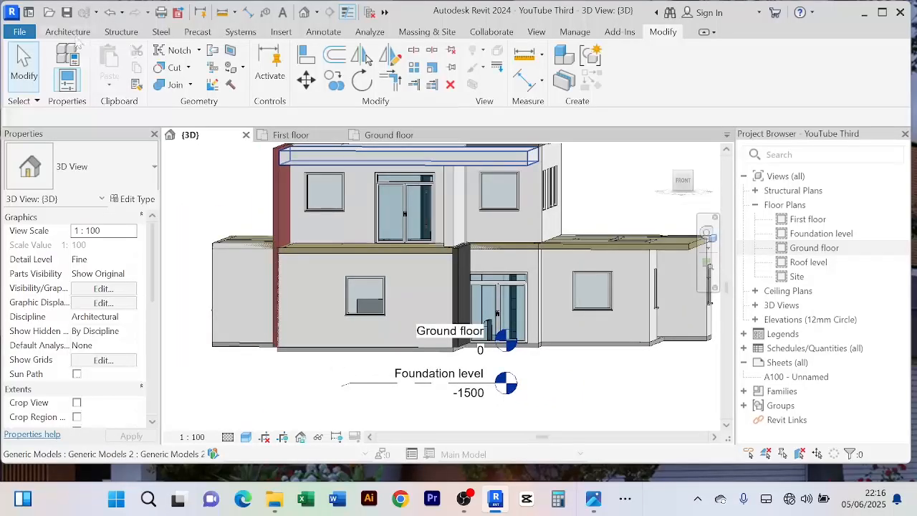
left_click(72, 33)
left_click(176, 68)
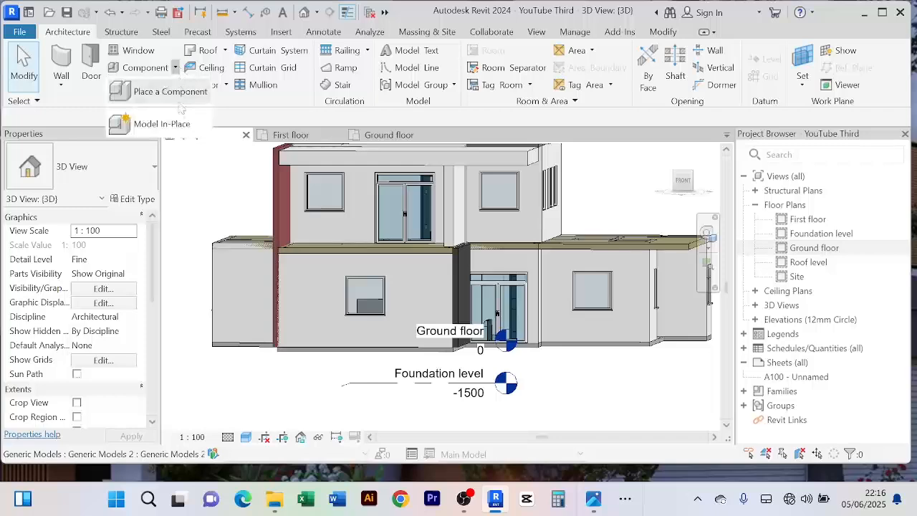
left_click(171, 123)
left_click(412, 202)
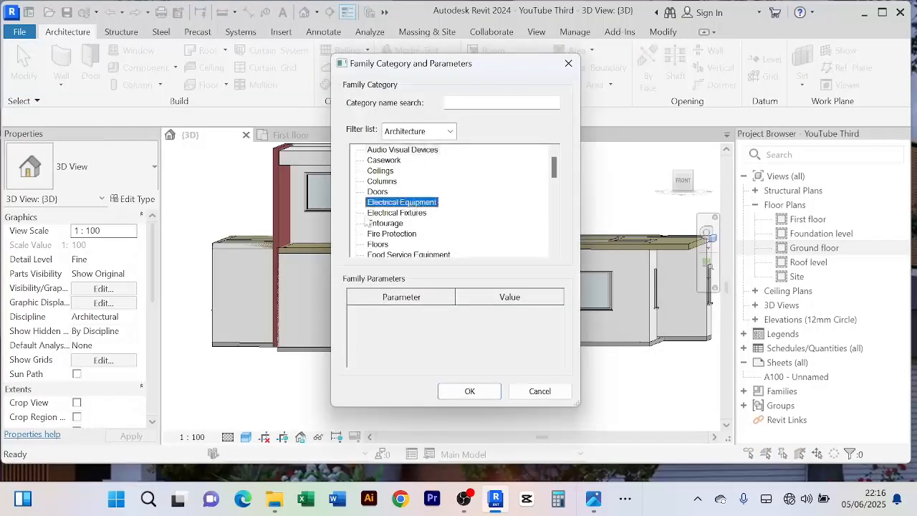
key("g")
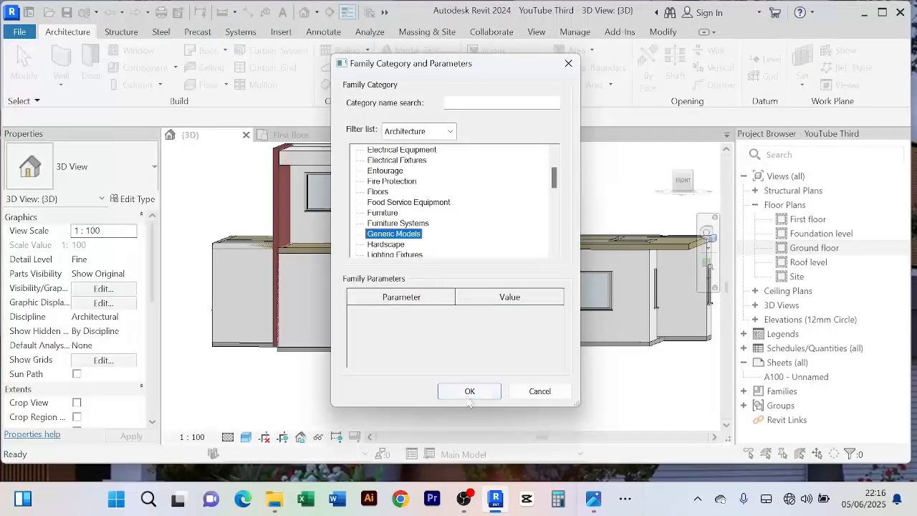
left_click(469, 391)
left_click(449, 262)
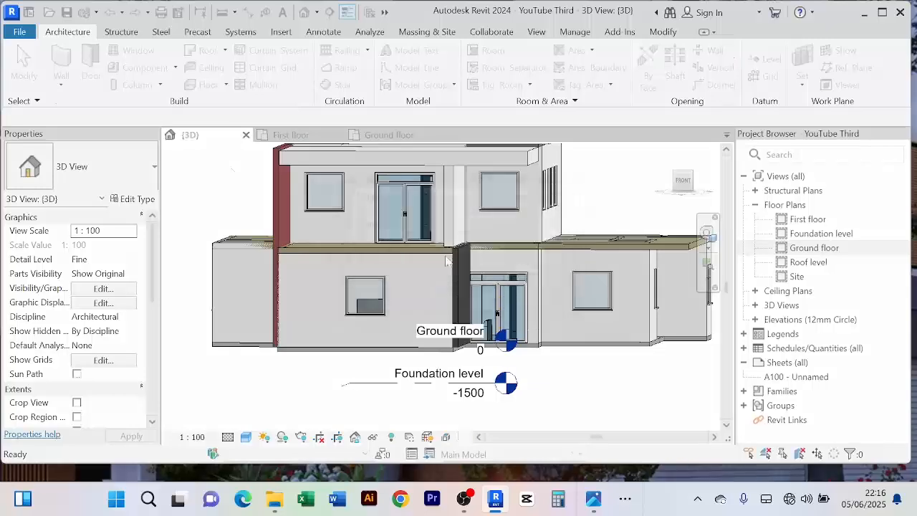
Step: Start an extrusion and pick the front face of the projecting ground-floor wall as its work plane
left_click(131, 74)
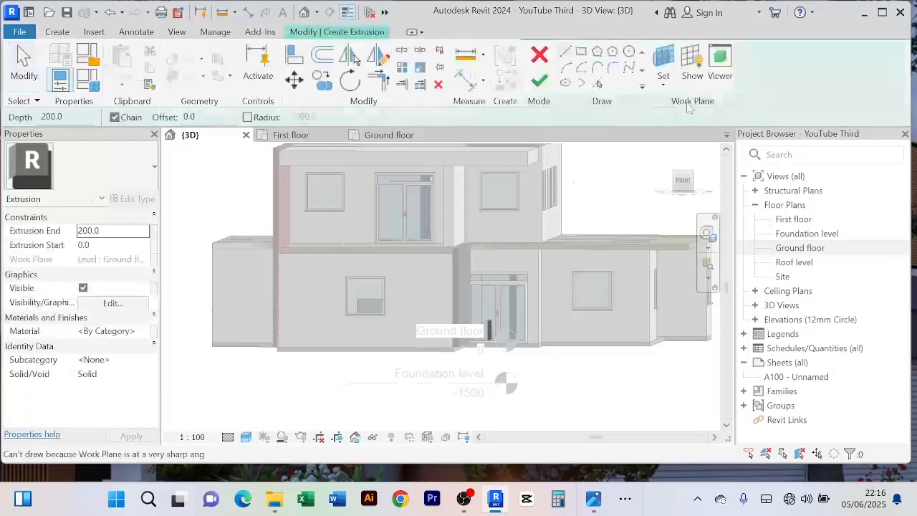
left_click(664, 65)
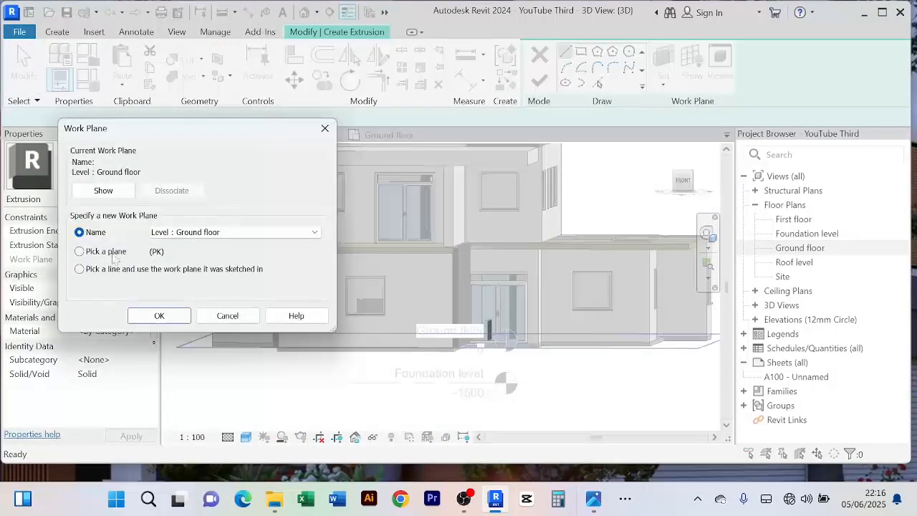
left_click(159, 315)
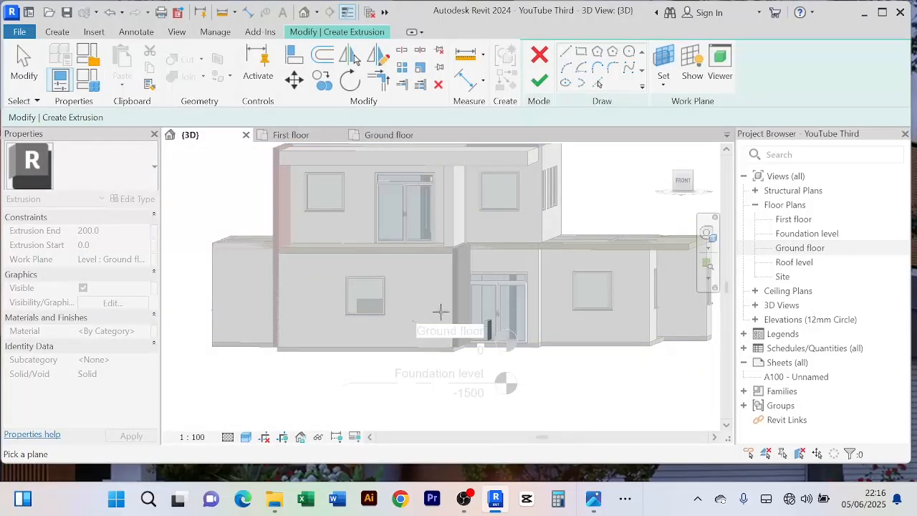
left_click(333, 345)
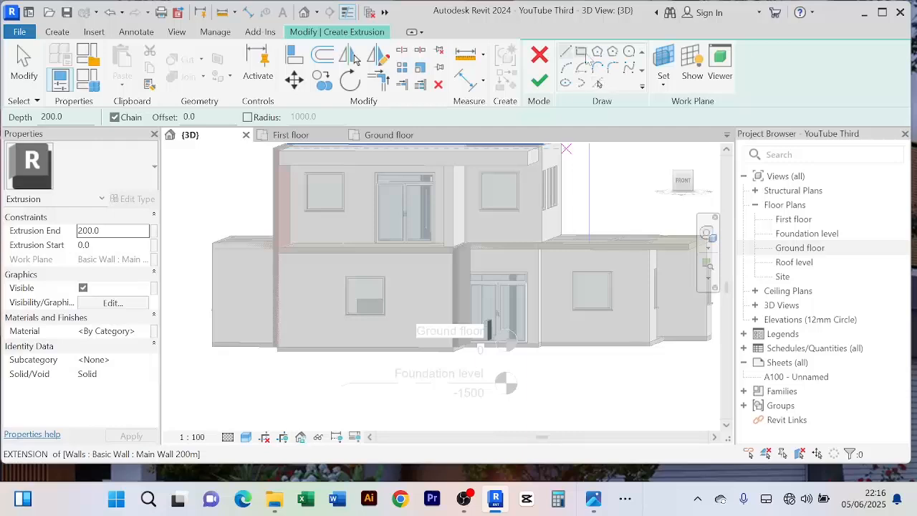
Step: Sketch a rectangle about 5900 by 640 mm along the upper edge of the ground-floor front wall, just under the floor slab
left_click(584, 58)
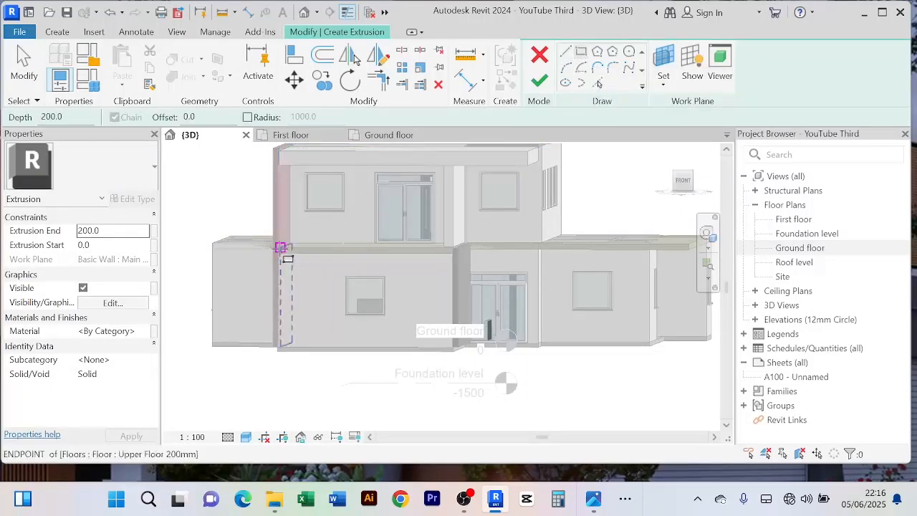
left_click(281, 247)
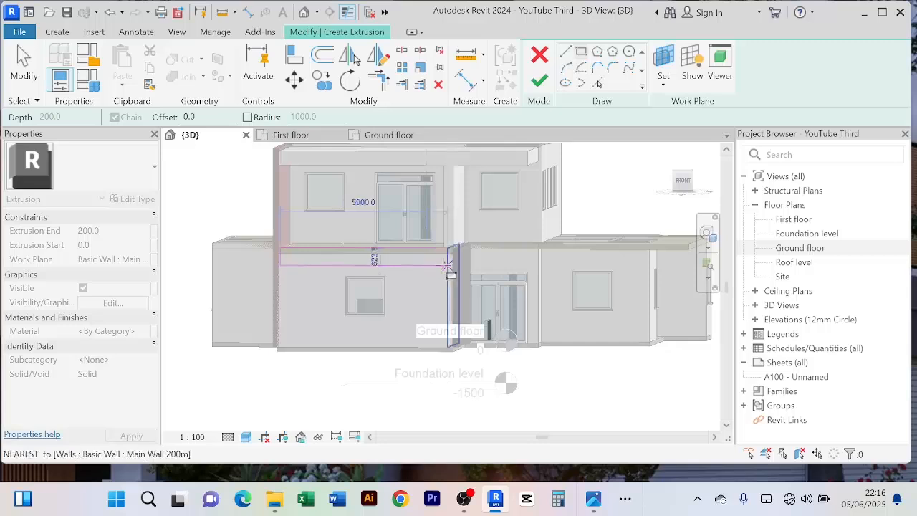
left_click(447, 265)
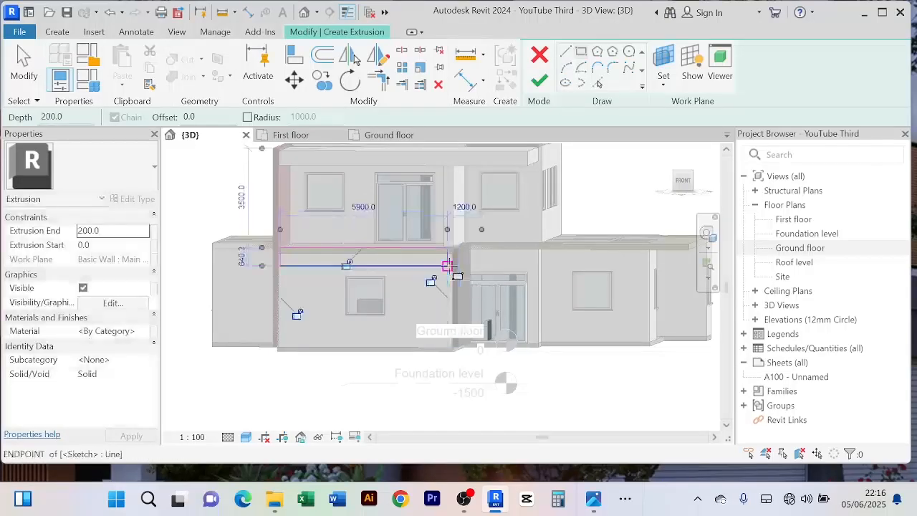
scroll(315, 261, "up", 3)
scroll(313, 261, "down", 3)
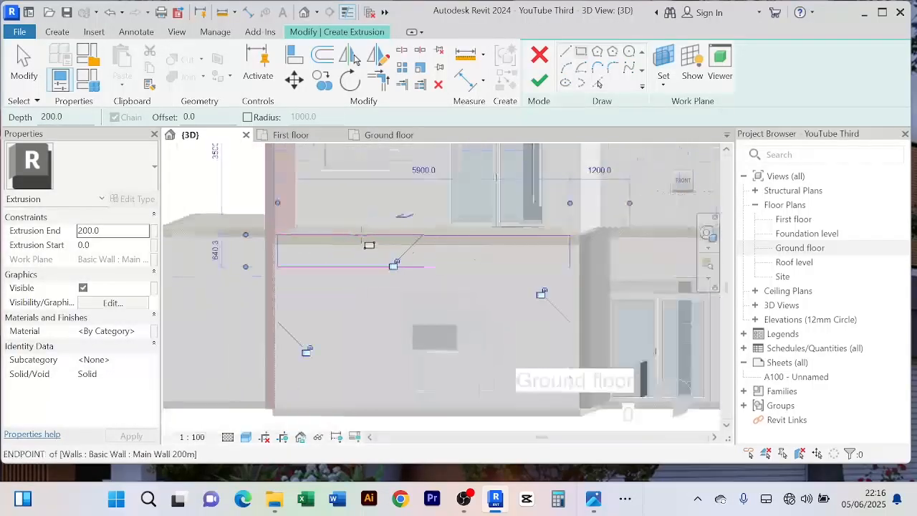
right_click(194, 197)
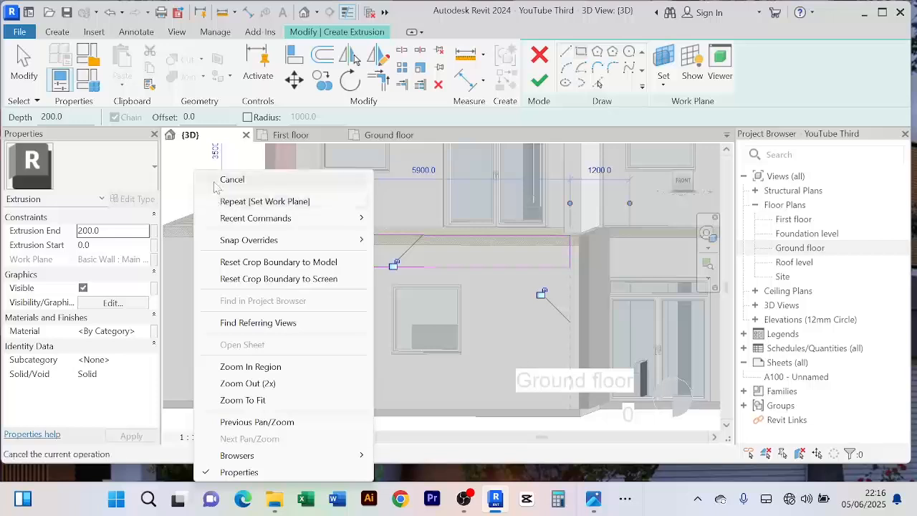
left_click(215, 179)
Step: Set the sketched rectangle's height to 600 mm and finish the extrusion sketch
left_click(290, 266)
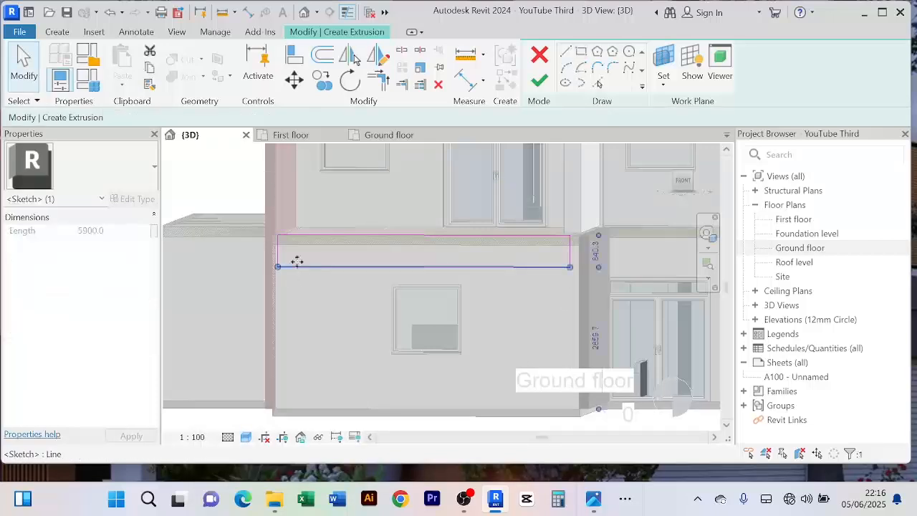
scroll(290, 264, "up", 2)
scroll(376, 266, "down", 3)
middle_click_drag(507, 306, 483, 306)
scroll(501, 286, "up", 2)
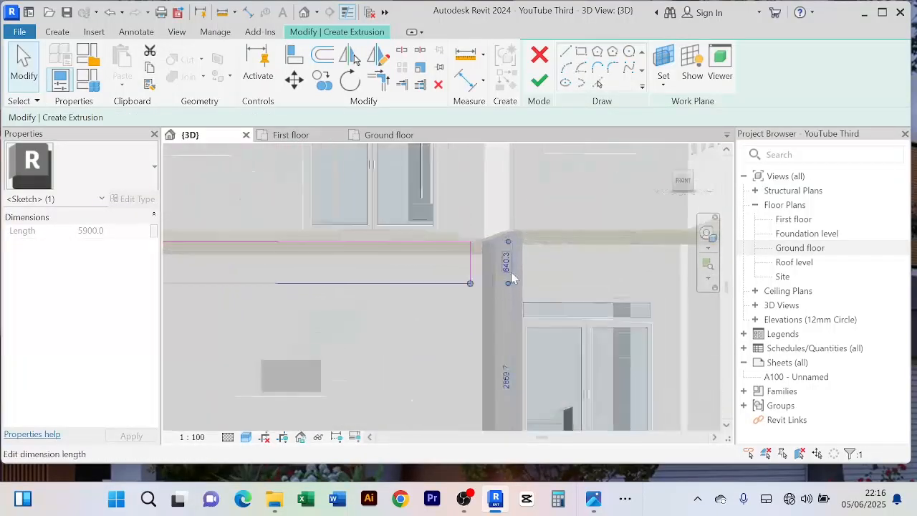
left_click(508, 261)
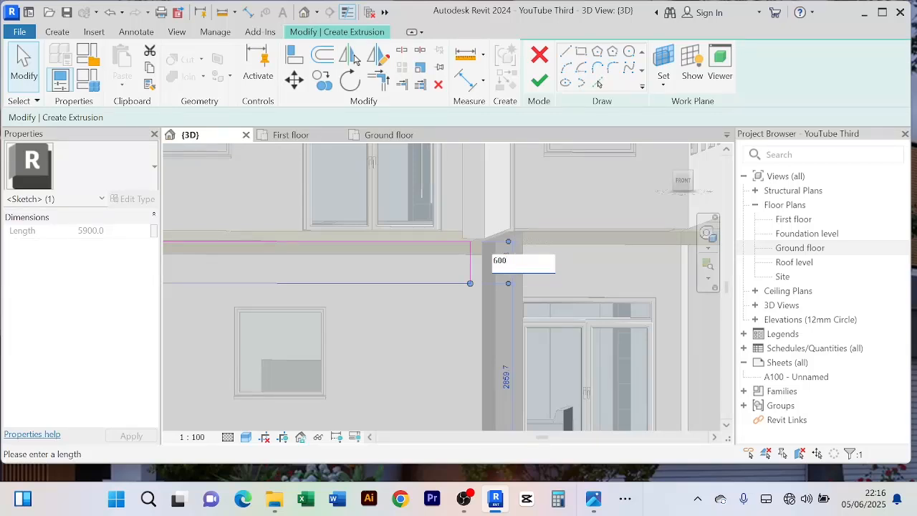
key("Return")
left_click(538, 83)
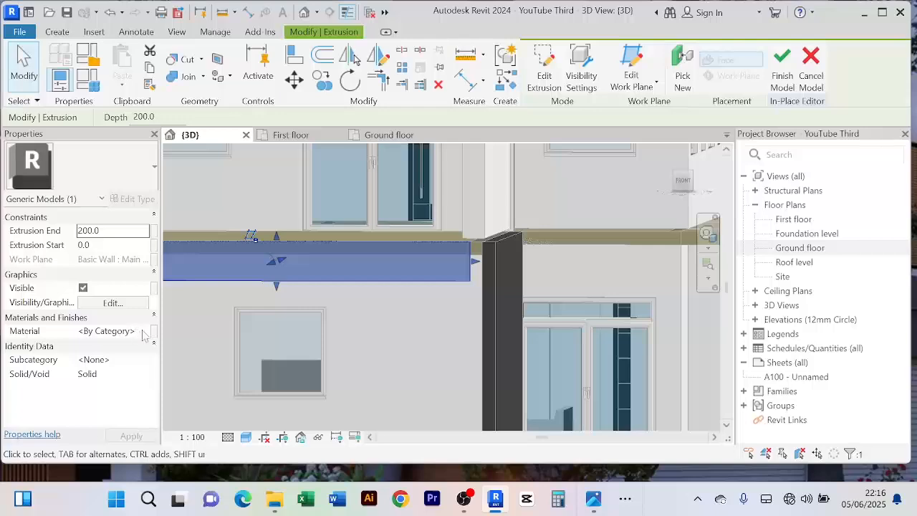
Step: Assign the Gray Paint material to the band extrusion and finish the in-place model
left_click(143, 334)
left_click(146, 331)
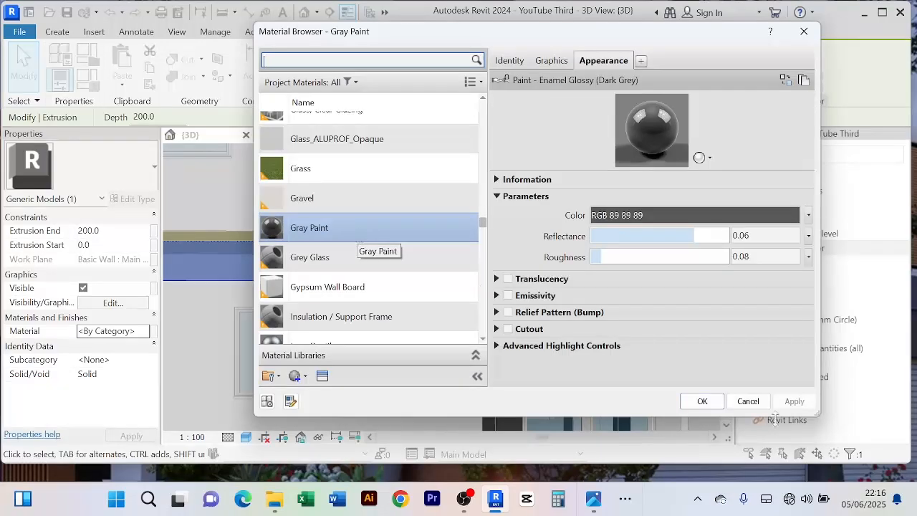
left_click(701, 403)
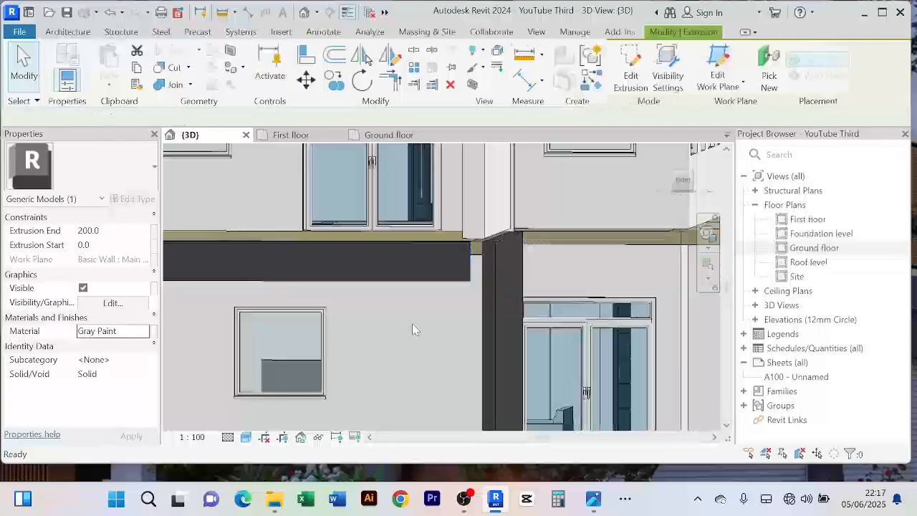
Step: Extend the gray band's entrance-side end to meet the gray wall cladding
scroll(412, 323, "down", 2)
middle_click_drag(412, 323, 440, 350)
scroll(458, 307, "up", 2)
scroll(462, 308, "up", 3)
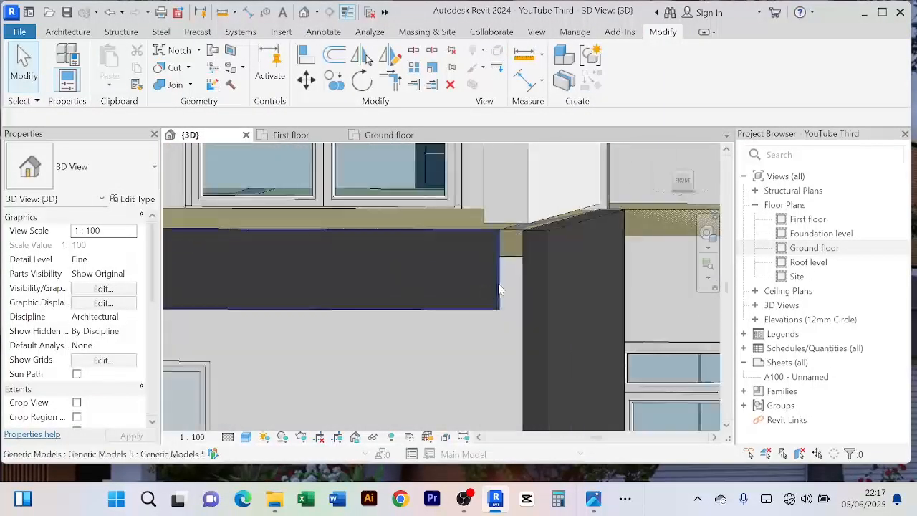
middle_click_drag(451, 347, 482, 354, "shift")
left_click(569, 297)
scroll(580, 286, "up", 4)
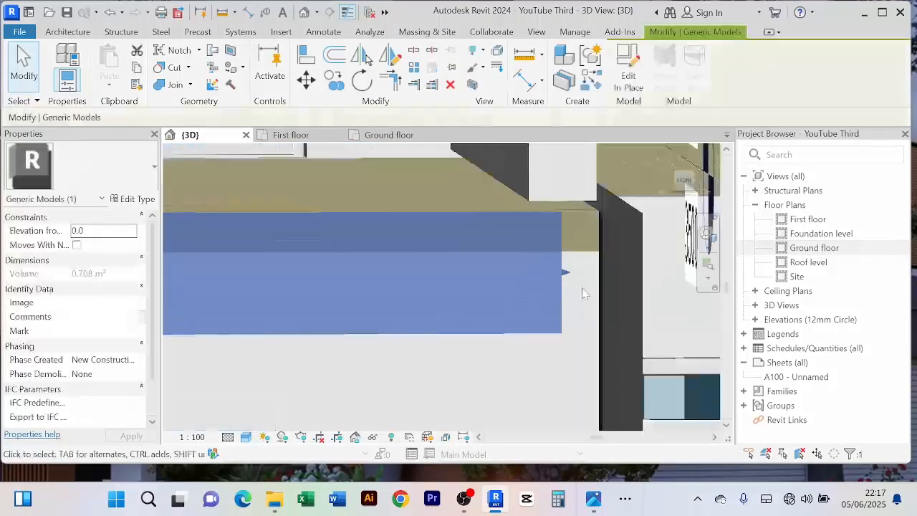
left_click_drag(559, 269, 608, 270)
Step: Extend the gray band's opposite end to meet the brown side panel
scroll(608, 270, "down", 2)
middle_click_drag(486, 309, 430, 276, "shift")
scroll(430, 277, "up", 4)
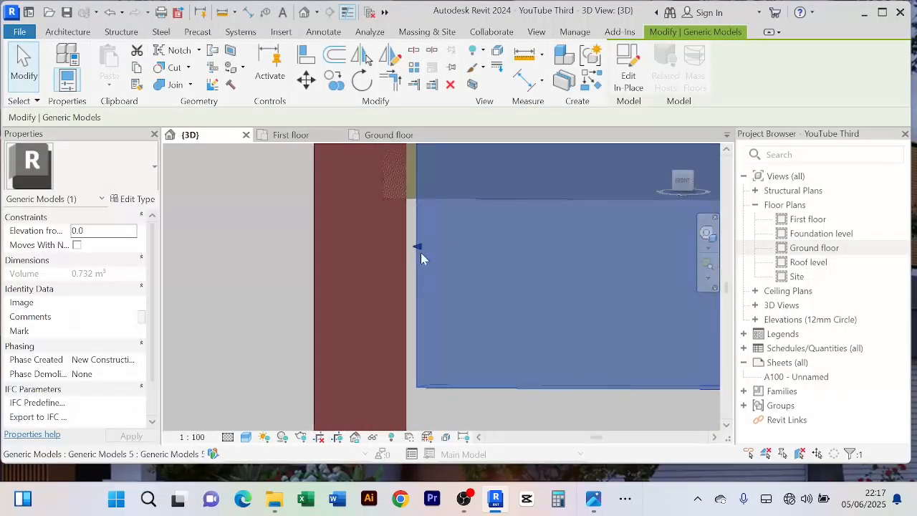
left_click_drag(418, 248, 399, 247)
scroll(414, 258, "down", 3)
left_click(227, 276)
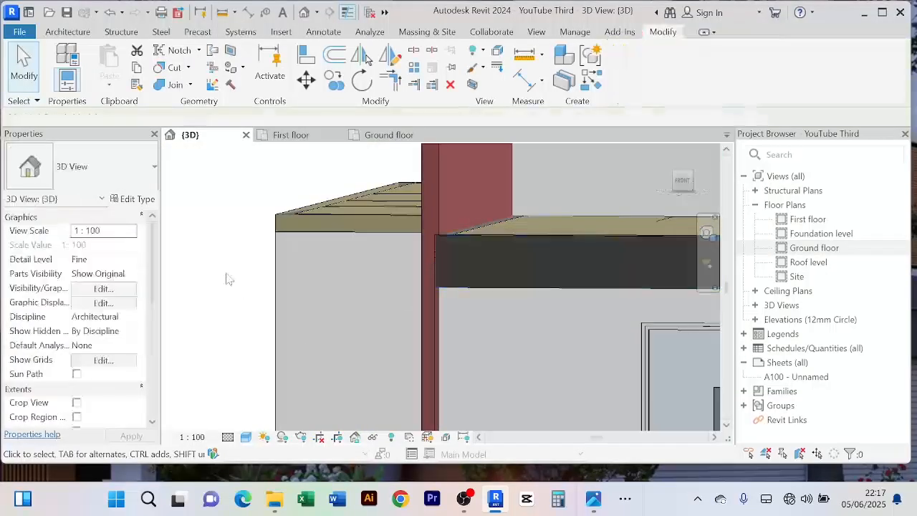
Step: Edit the gray front band in place and open its extrusion sketch for editing
scroll(364, 338, "down", 2)
scroll(364, 338, "down", 2)
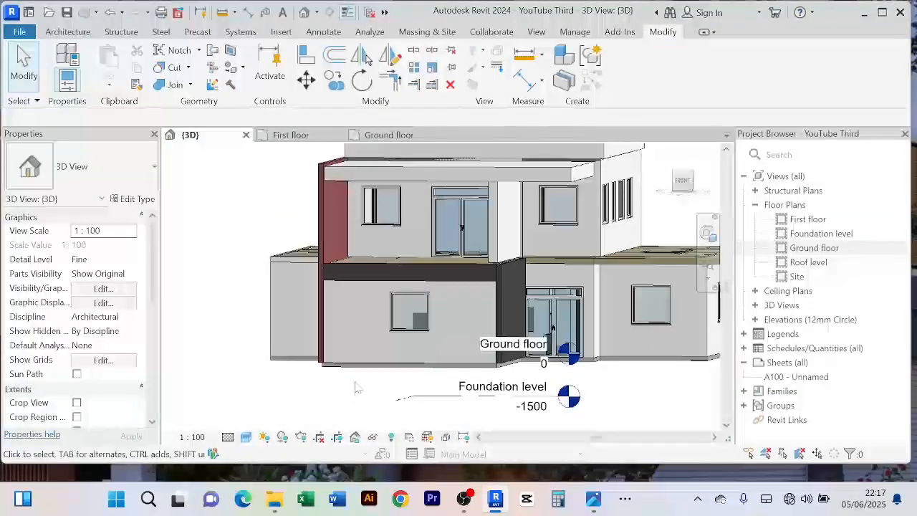
middle_click_drag(356, 388, 383, 378, "shift")
scroll(471, 319, "up", 3)
scroll(503, 280, "up", 2)
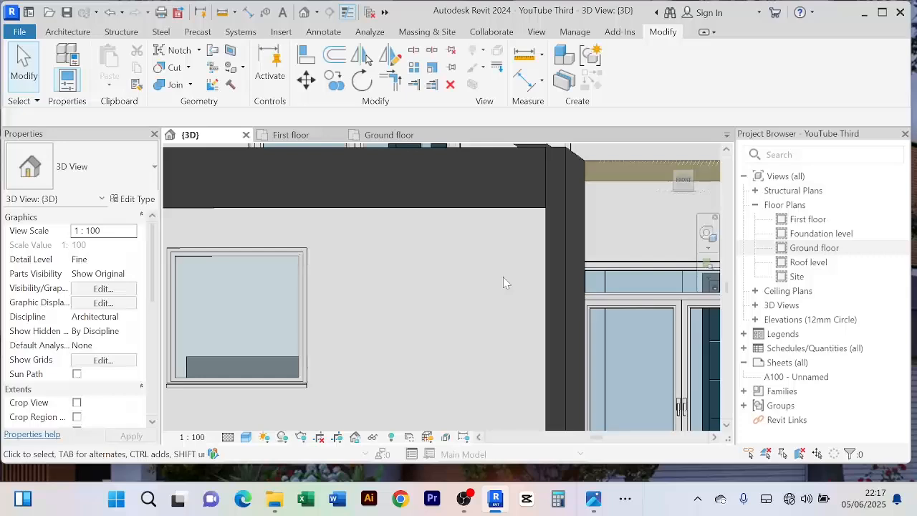
scroll(503, 281, "down", 3)
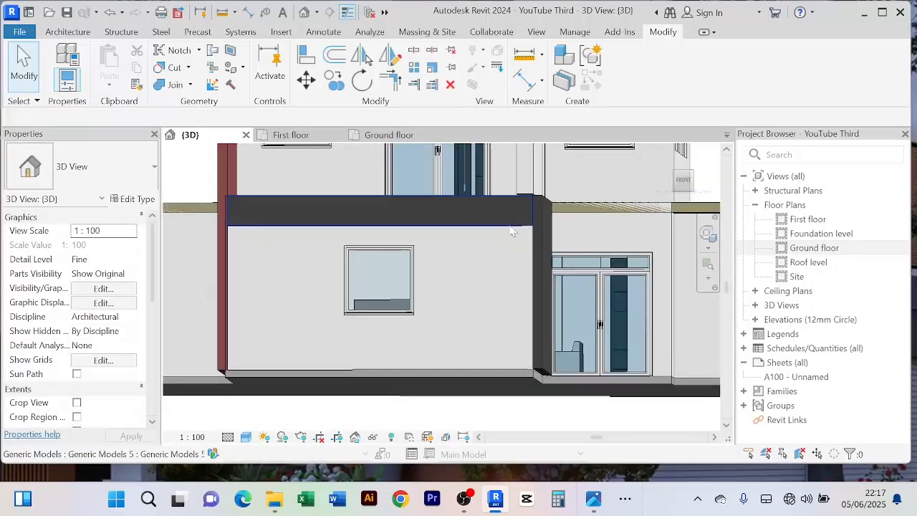
left_click(513, 225)
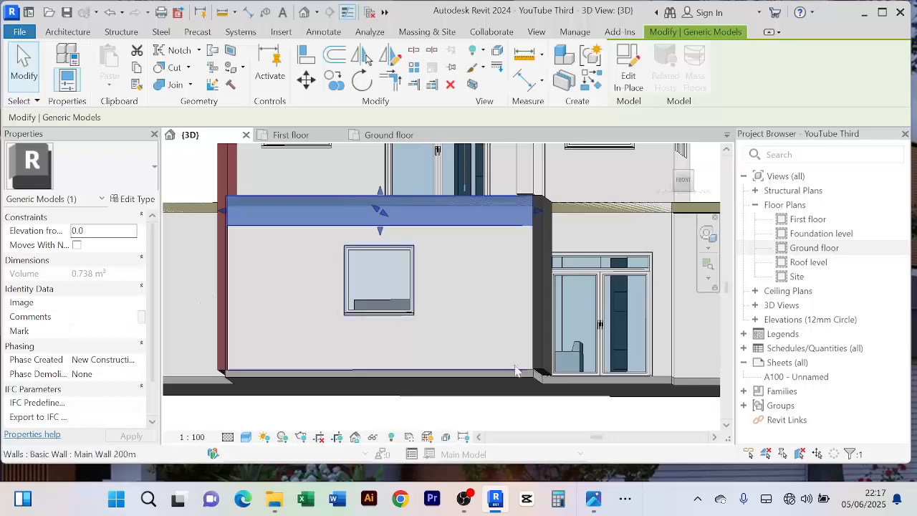
left_click(487, 275)
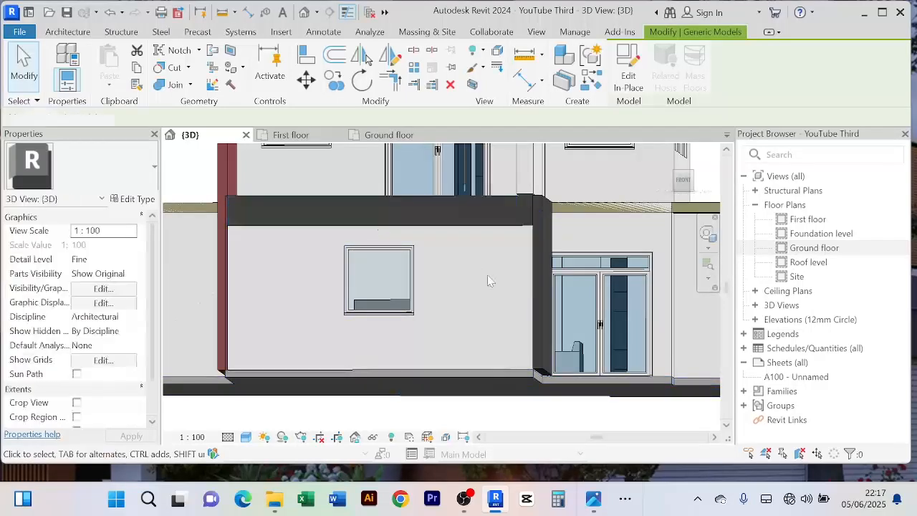
left_click(485, 225)
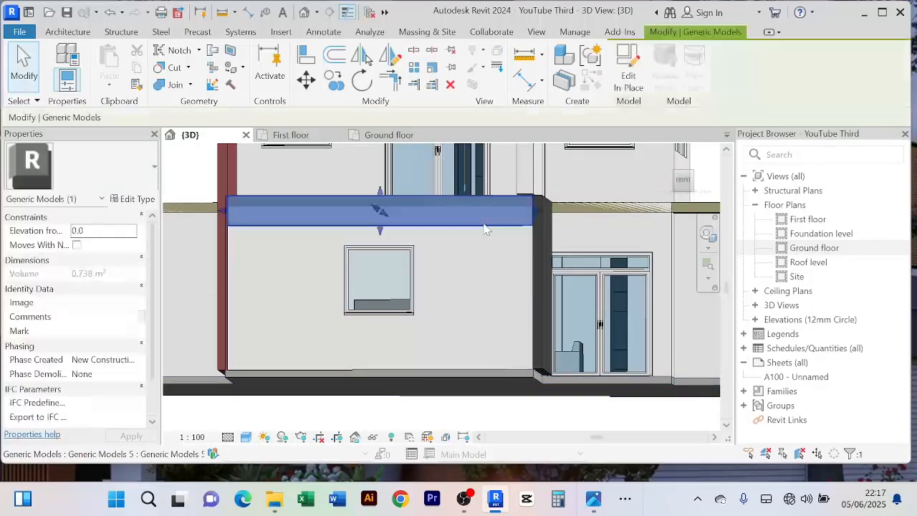
left_click(628, 75)
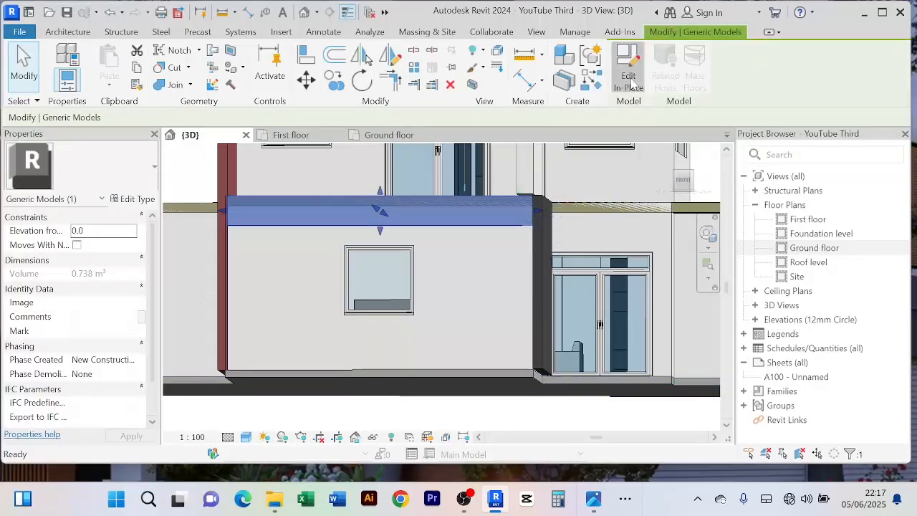
left_click(490, 225)
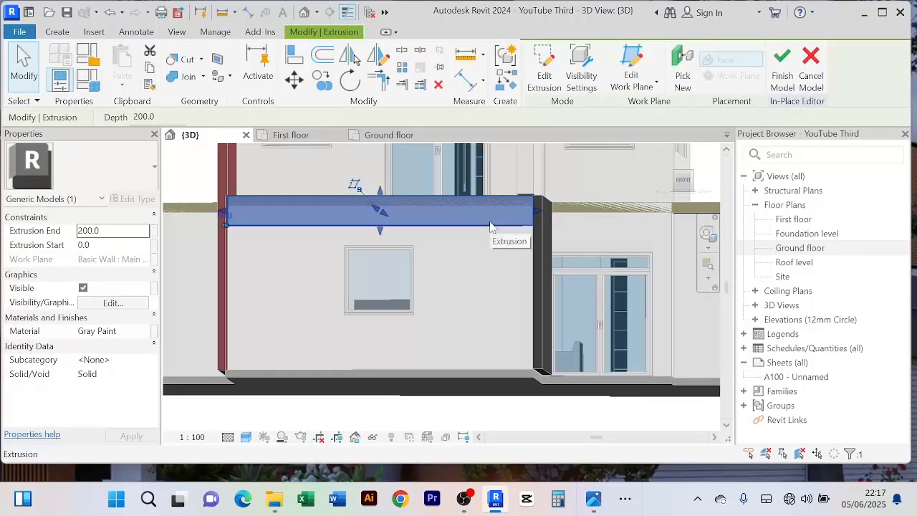
left_click(545, 75)
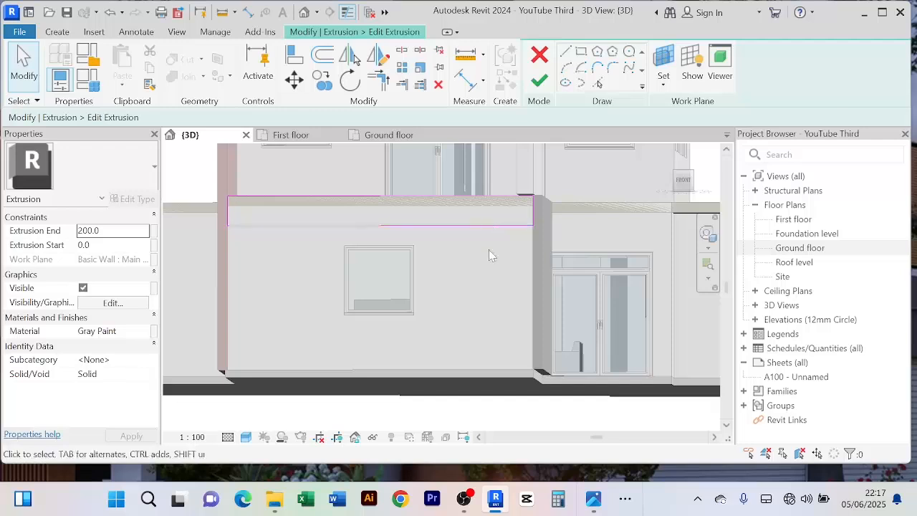
Step: Sketch a vertical line about 2900 mm long from the band's lower edge to the wall base, continuing horizontally to the entrance-side corner
left_click(565, 52)
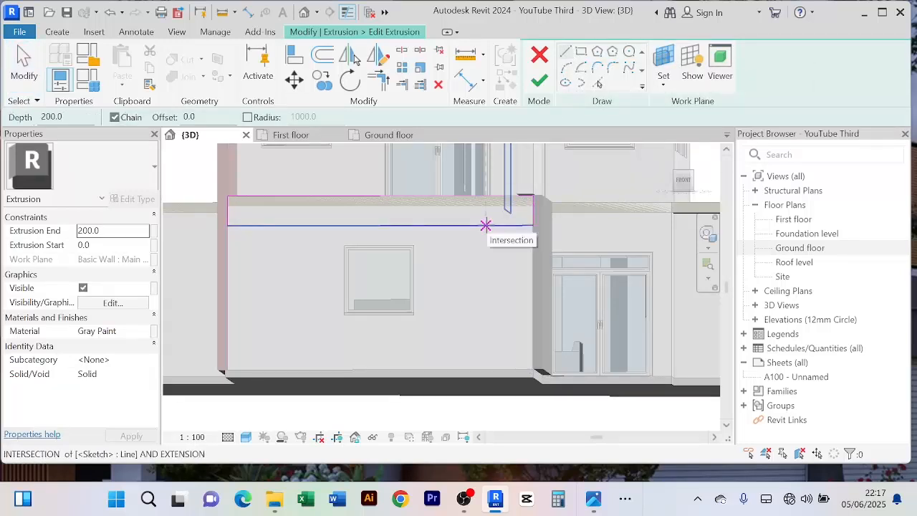
left_click(486, 225)
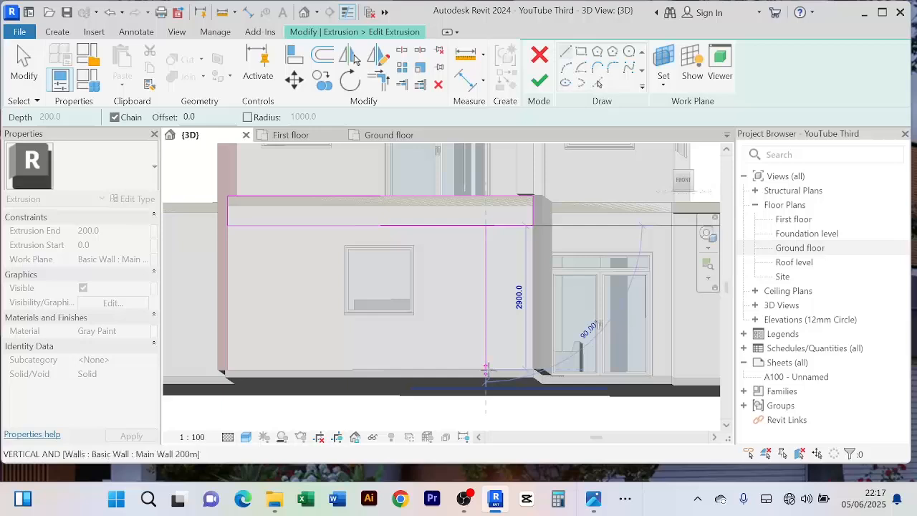
left_click(486, 368)
scroll(546, 247, "up", 2)
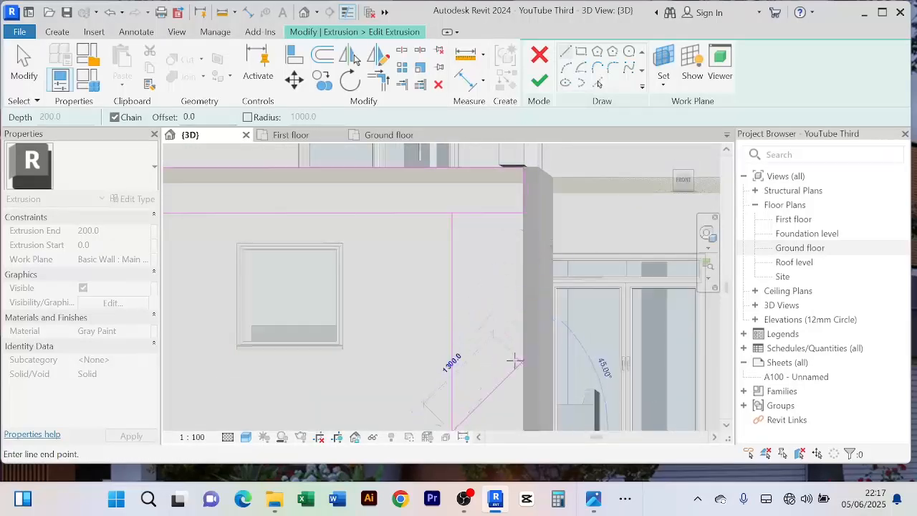
mouse_move(515, 360)
middle_mouse_down()
mouse_move(522, 379)
mouse_move(517, 275)
middle_mouse_up()
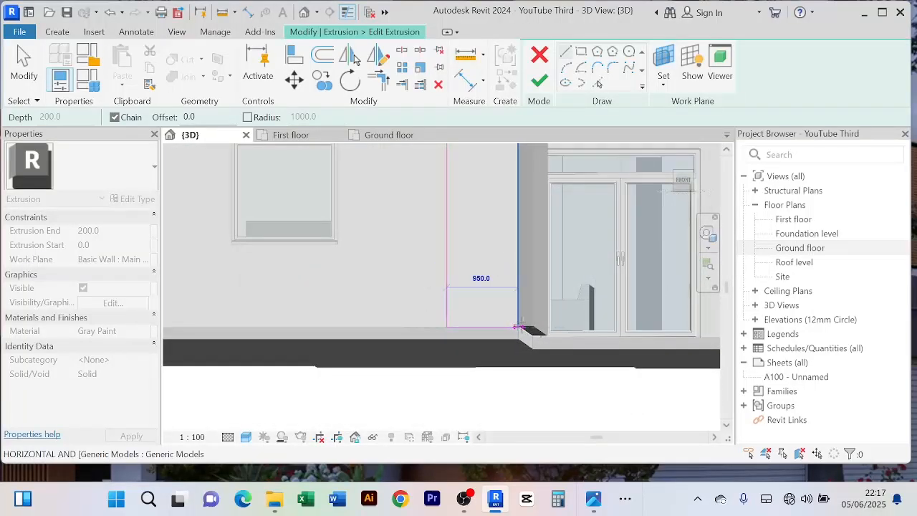
left_click(519, 327)
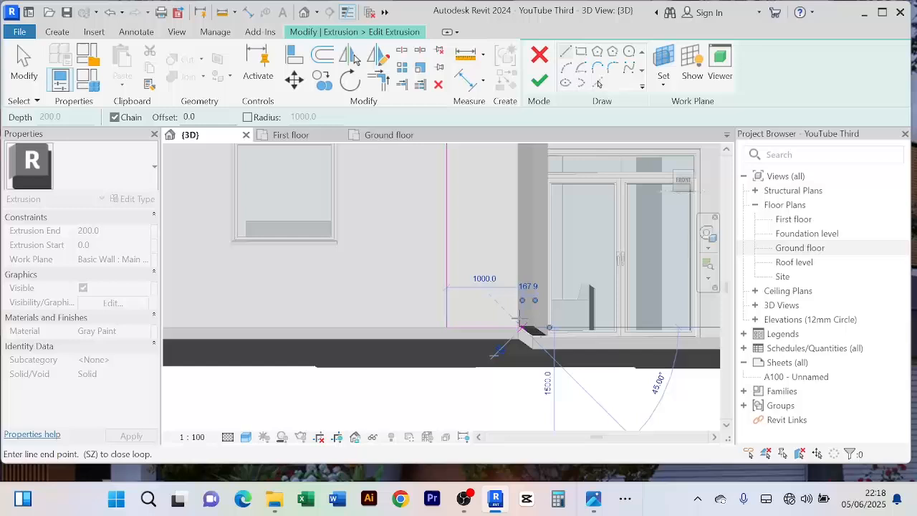
right_click(522, 258)
left_click(570, 179)
scroll(499, 227, "down", 2)
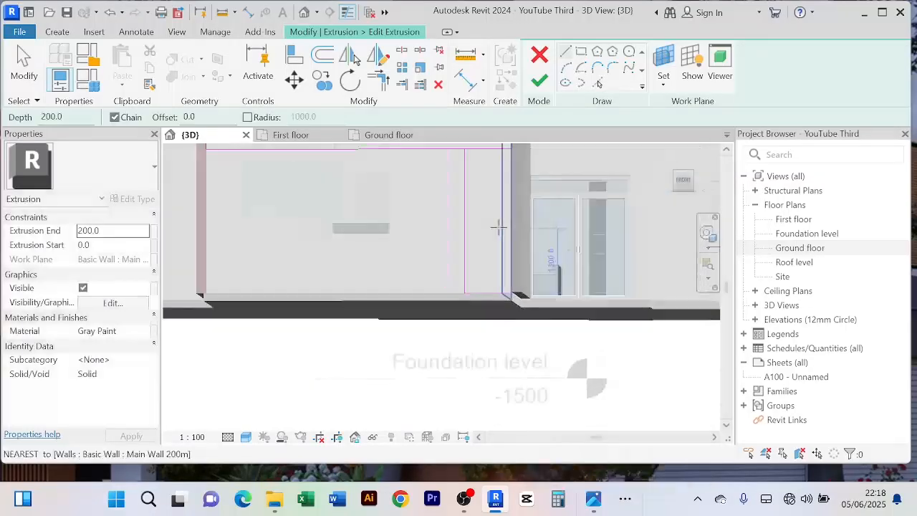
middle_click_drag(506, 242, 524, 298)
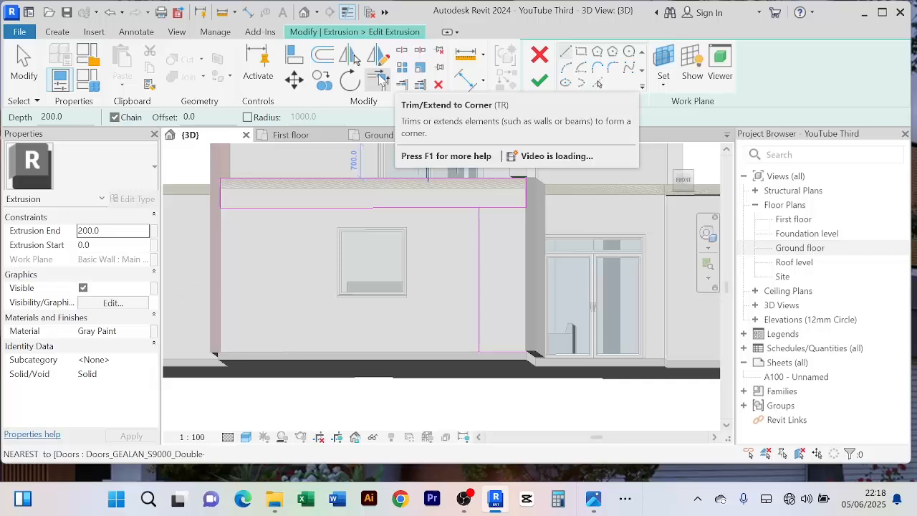
Step: Use Trim/Extend to Corner to join the band's entrance-side vertical edge with the new line along the wall base
left_click(381, 78)
left_click(528, 202)
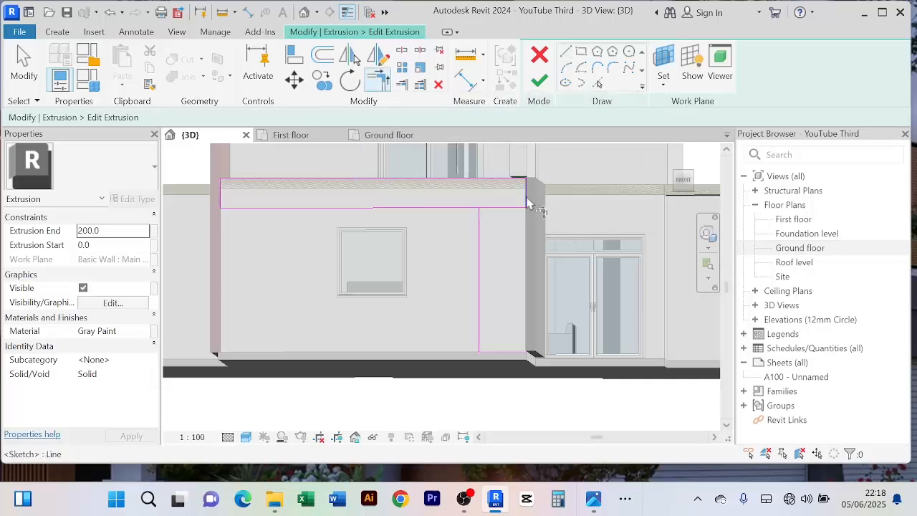
Step: Trim the sketch's inner horizontal line and inner vertical line to a corner on the front wall
left_click(528, 353)
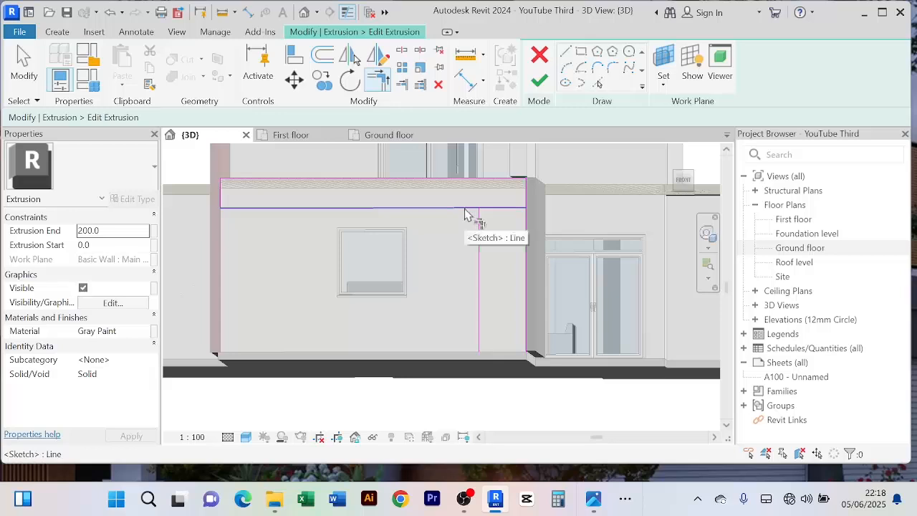
left_click(465, 208)
left_click(479, 236)
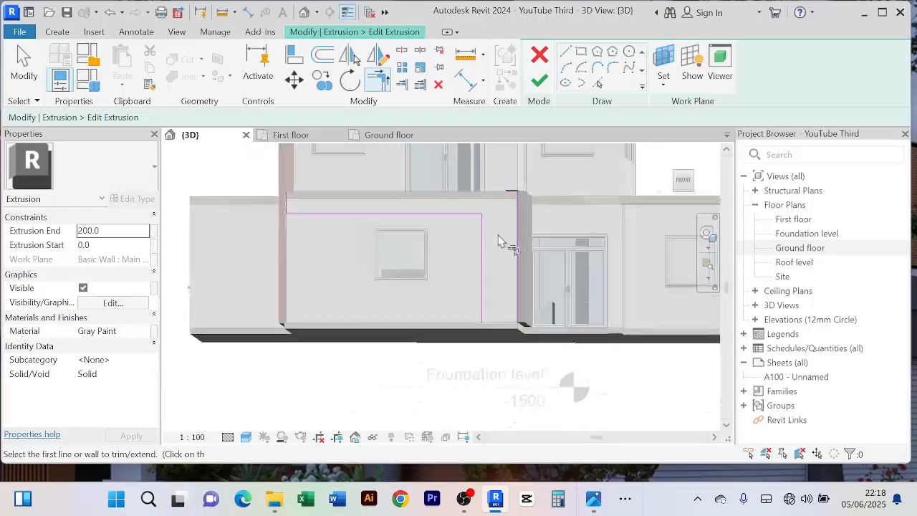
Step: Trim/extend the short sketch line at the wall base to meet the inner vertical line in a corner
scroll(510, 233, "up", 3)
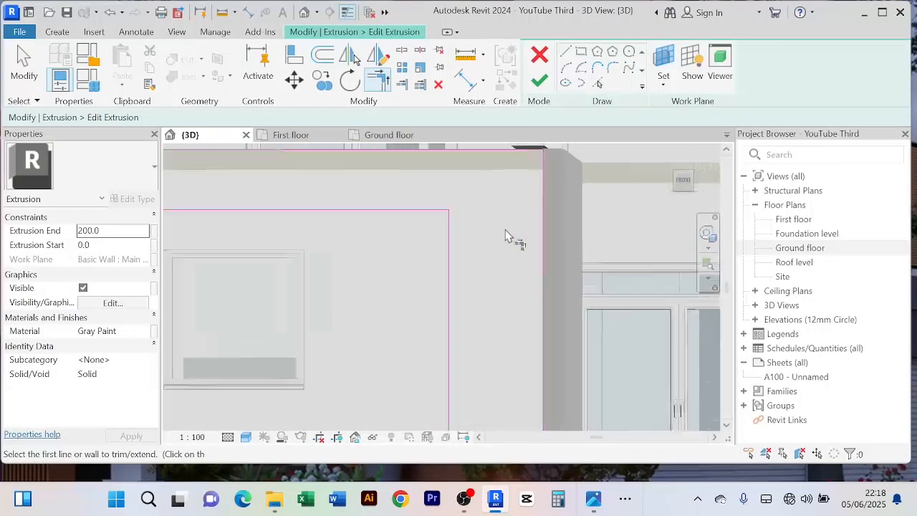
scroll(487, 344, "up", 3)
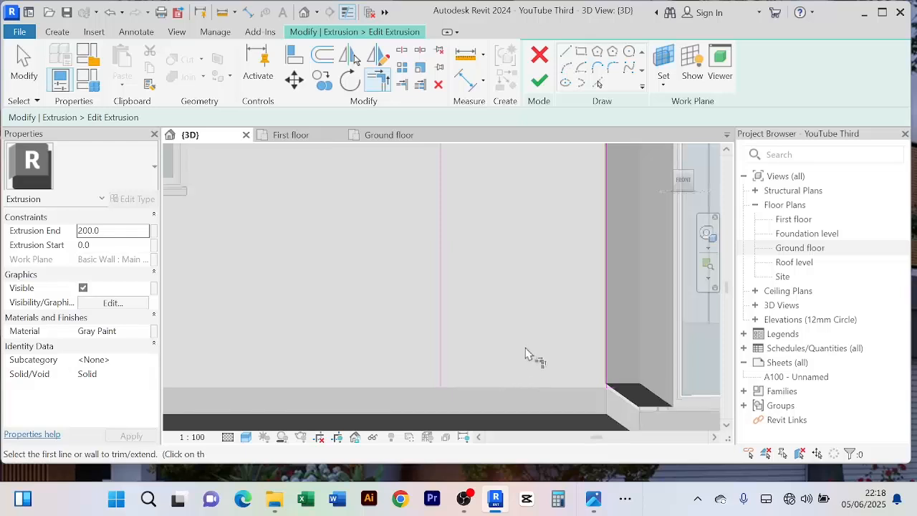
scroll(530, 349, "down", 1)
scroll(530, 336, "down", 4)
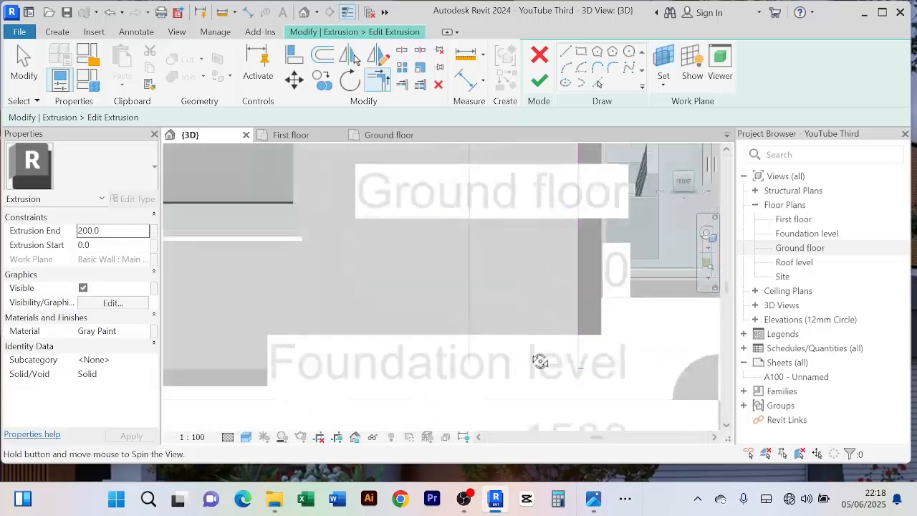
scroll(533, 329, "up", 4)
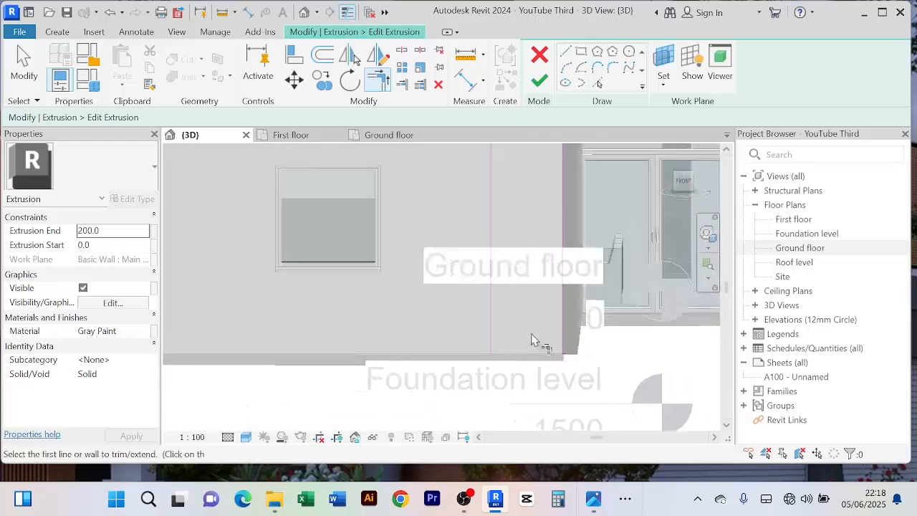
scroll(544, 331, "up", 4)
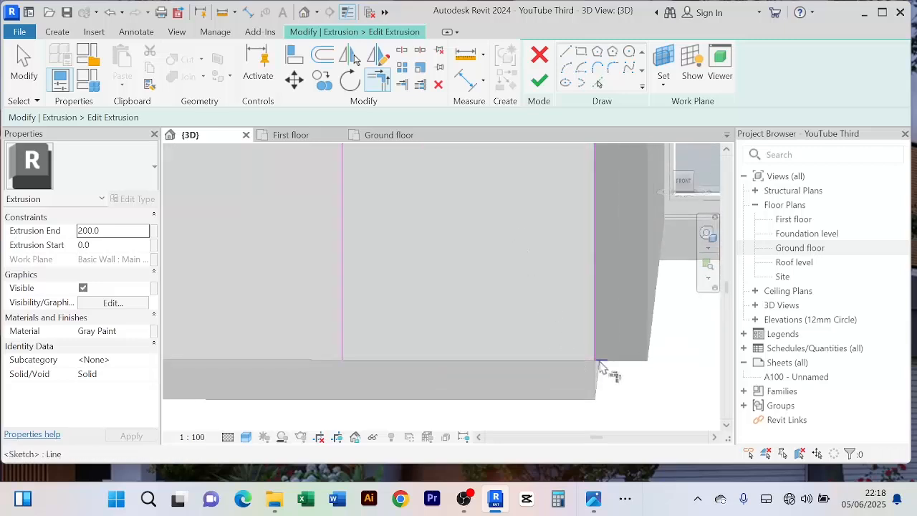
scroll(602, 369, "up", 2)
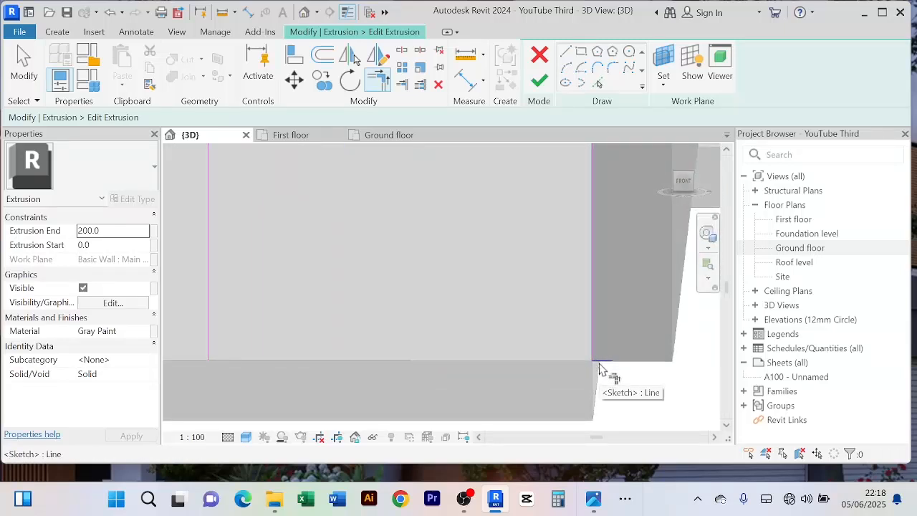
left_click(207, 360)
key("t")
key("r")
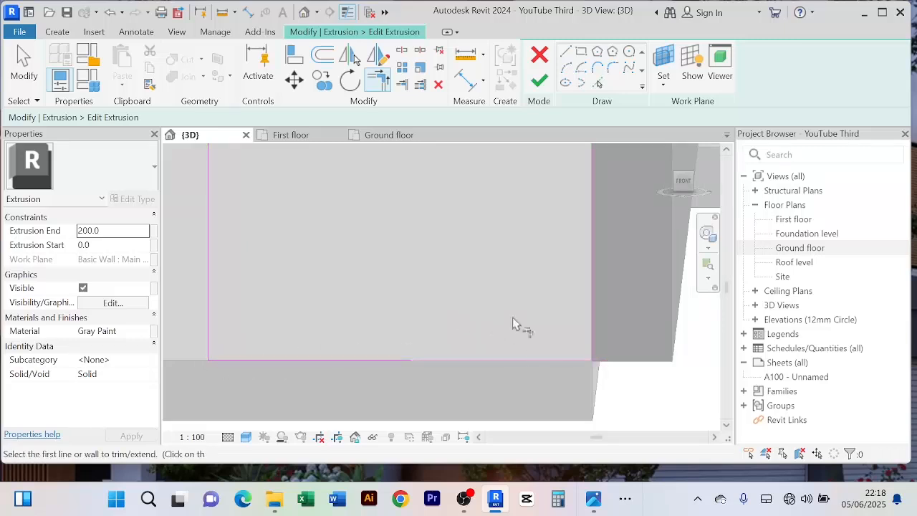
Step: Trim the base line to the outer vertical line at the wall corner and end the Trim/Extend to Corner command
right_click(513, 279)
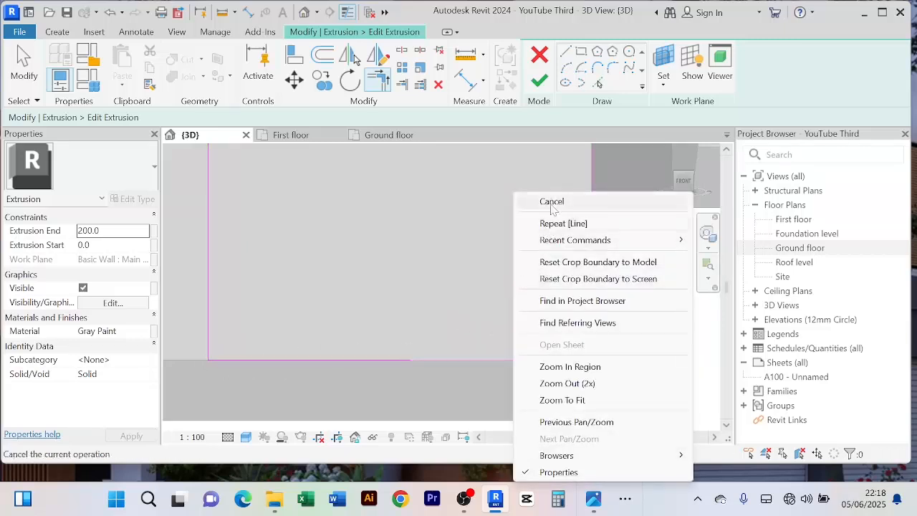
left_click(553, 202)
left_click(381, 83)
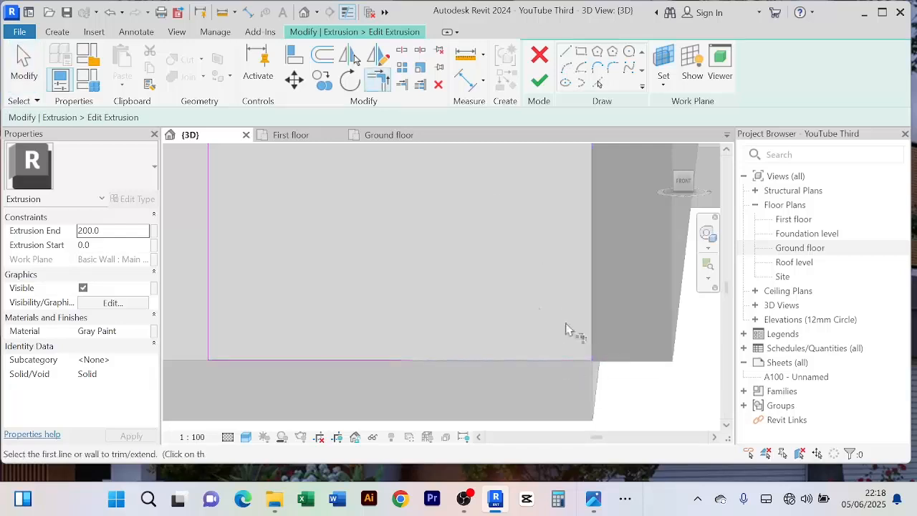
right_click(513, 286)
left_click(553, 201)
right_click(512, 250)
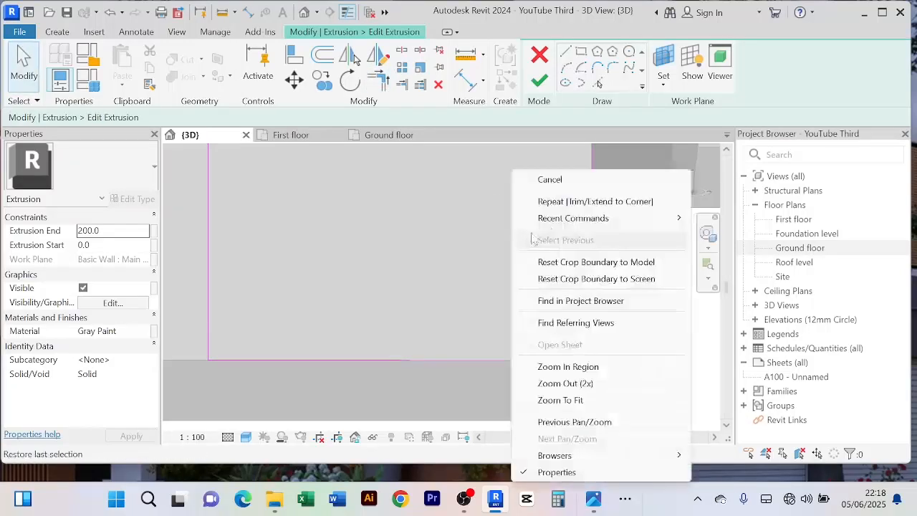
left_click(550, 178)
Step: Examine the L-shaped sketch outline for closed corners, especially along the inner vertical line and its lower end
scroll(538, 259, "down", 2)
scroll(578, 341, "down", 2)
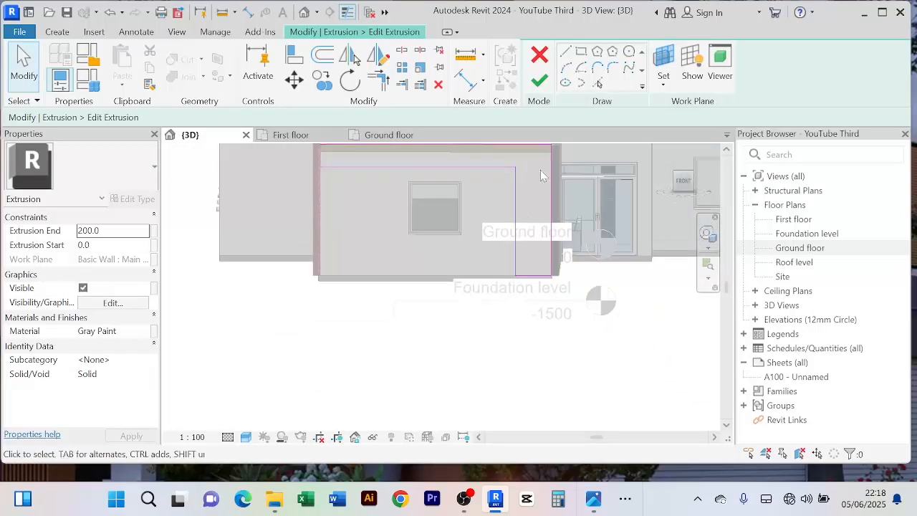
scroll(542, 176, "down", 1)
middle_click_drag(540, 299, 541, 334)
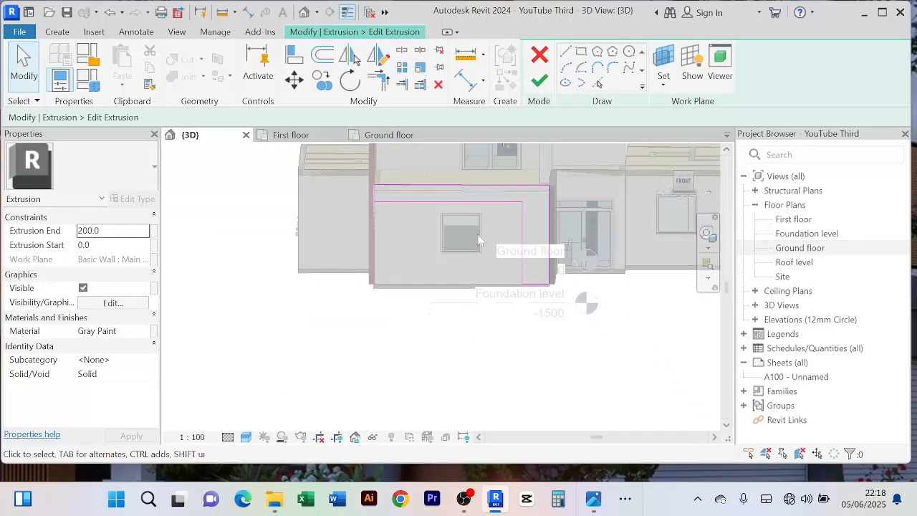
scroll(511, 234, "up", 2)
left_click(530, 250)
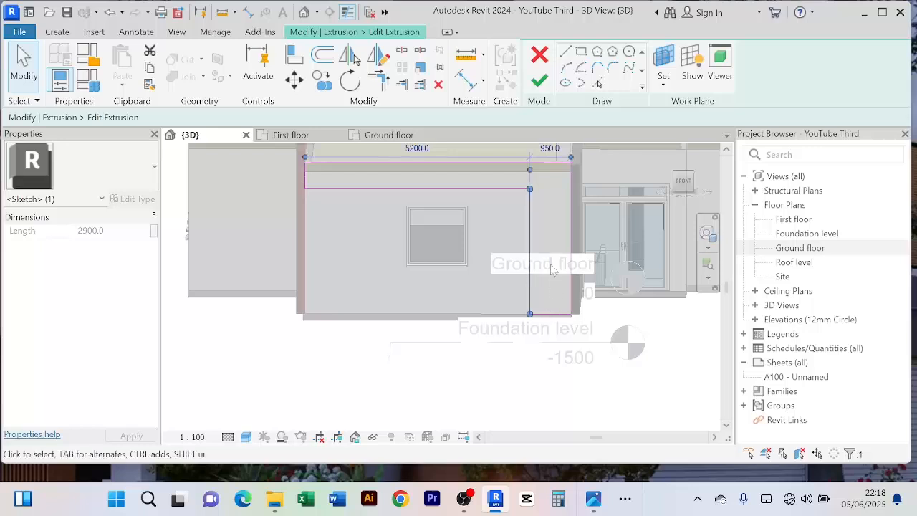
scroll(547, 214, "up", 2)
scroll(547, 214, "down", 2)
scroll(546, 308, "up", 2)
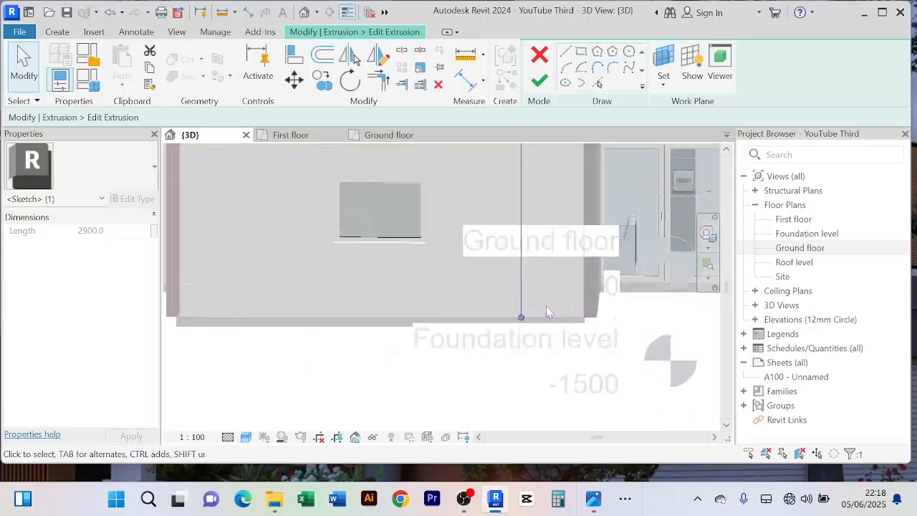
scroll(545, 312, "down", 2)
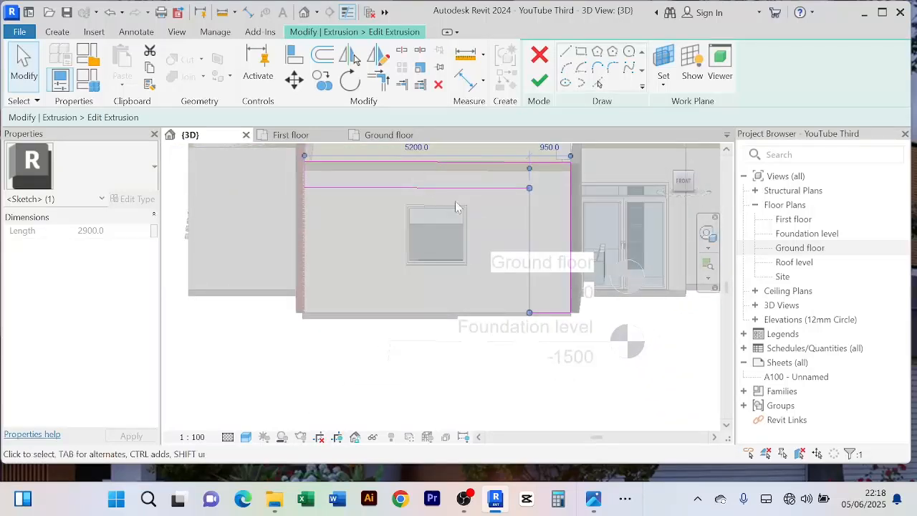
scroll(487, 222, "down", 2)
scroll(506, 237, "up", 4)
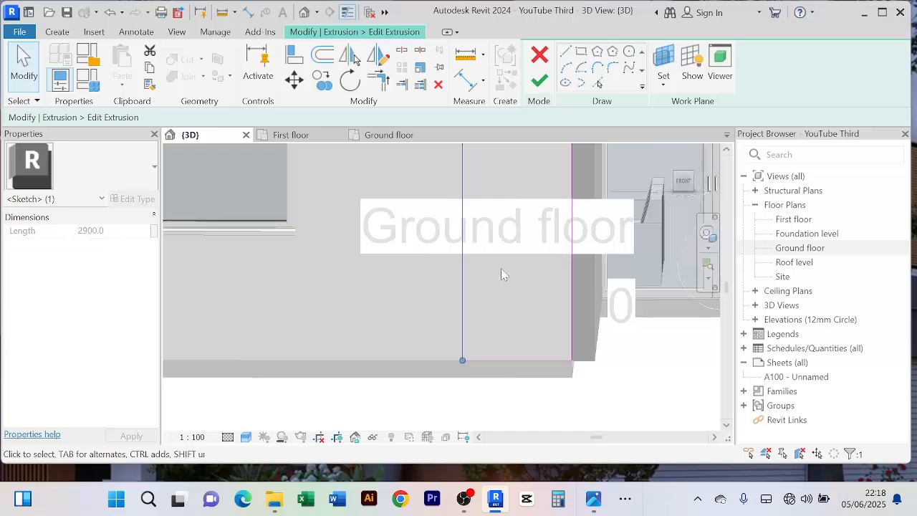
scroll(501, 271, "down", 3)
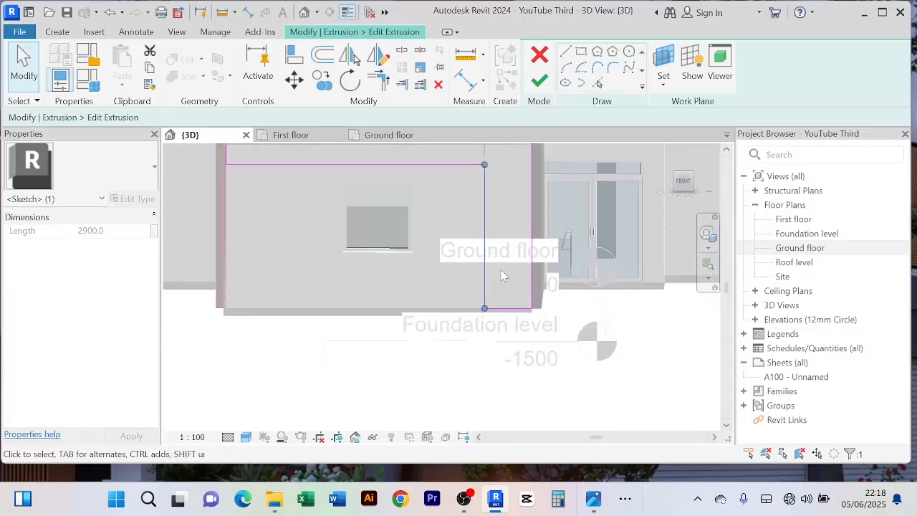
Step: Finish the extrusion sketch and the in-place model of the gray facade frame
left_click(538, 83)
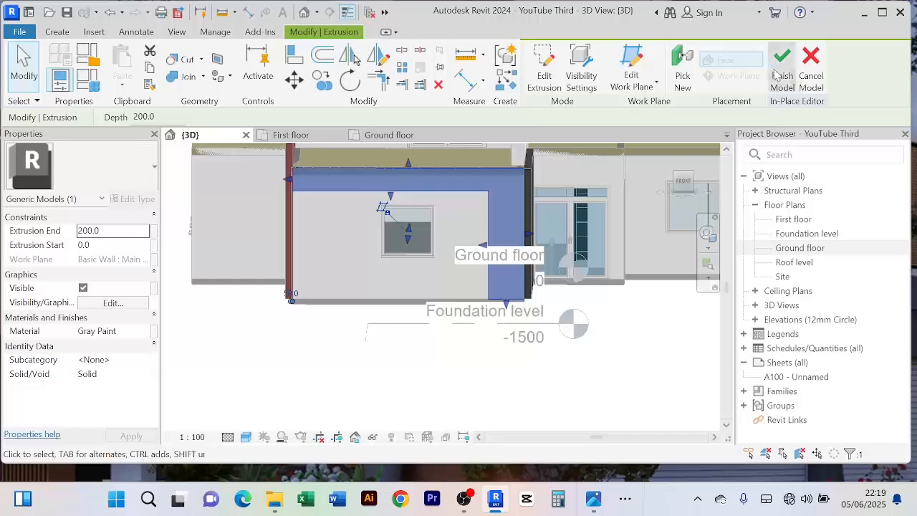
left_click(776, 73)
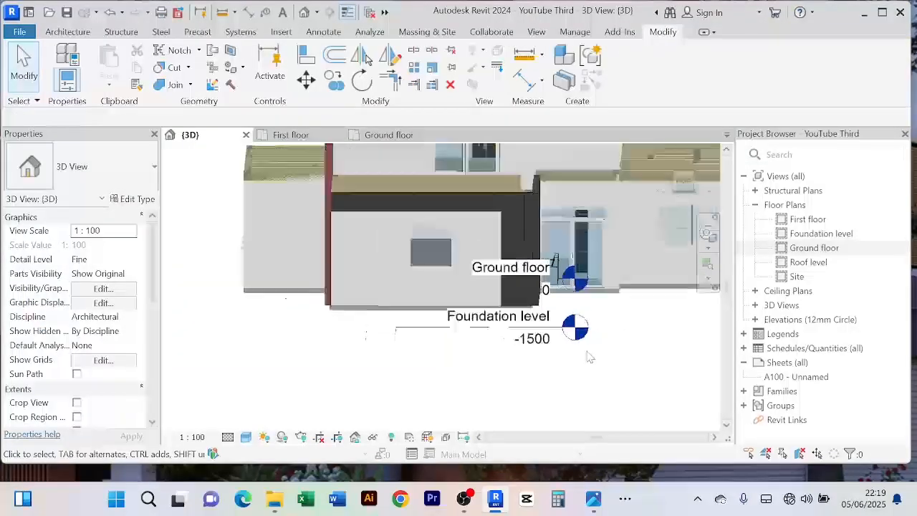
Step: Examine the finished gray frame on the front facade and its junction with the red side frame
scroll(584, 360, "down", 2)
mouse_move(576, 358)
middle_mouse_down("shift")
mouse_move(577, 337)
mouse_move(587, 354)
mouse_move(576, 364)
mouse_move(609, 349)
mouse_move(583, 348)
middle_mouse_up("shift")
scroll(584, 348, "up", 4)
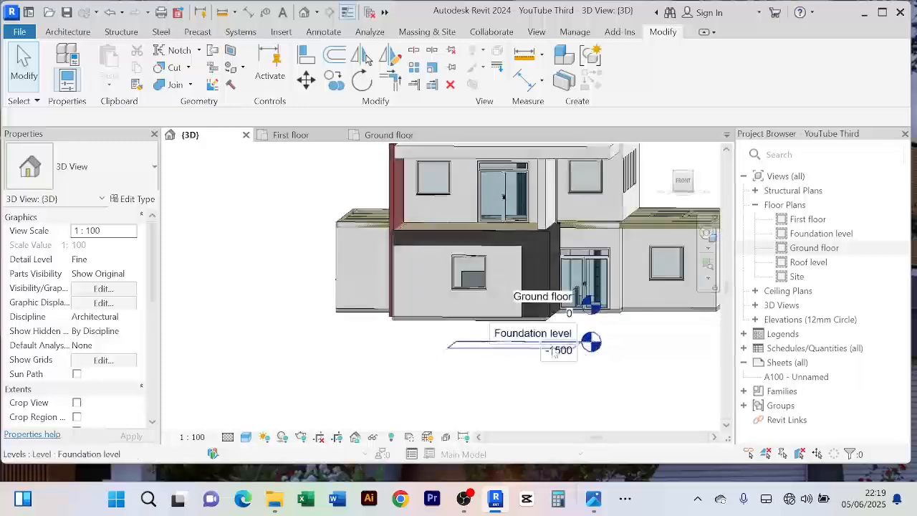
scroll(487, 351, "down", 1)
scroll(445, 343, "down", 2)
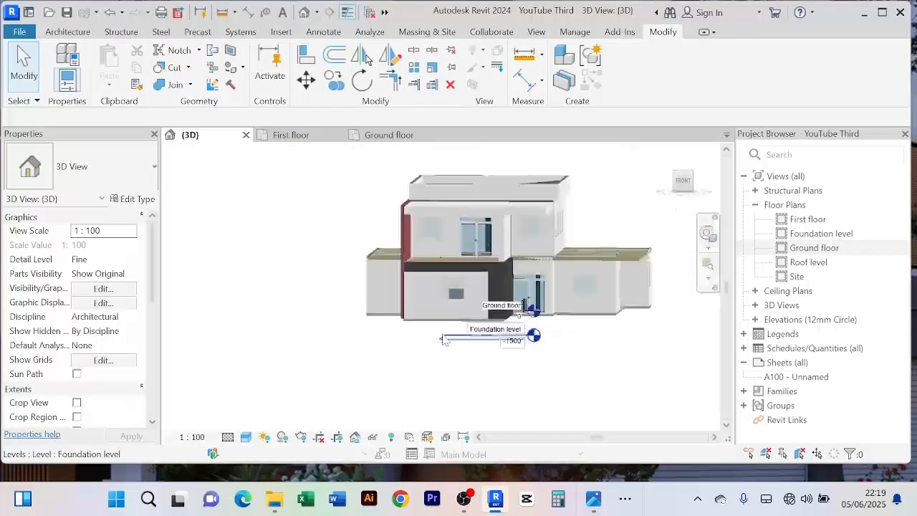
scroll(593, 307, "up", 2)
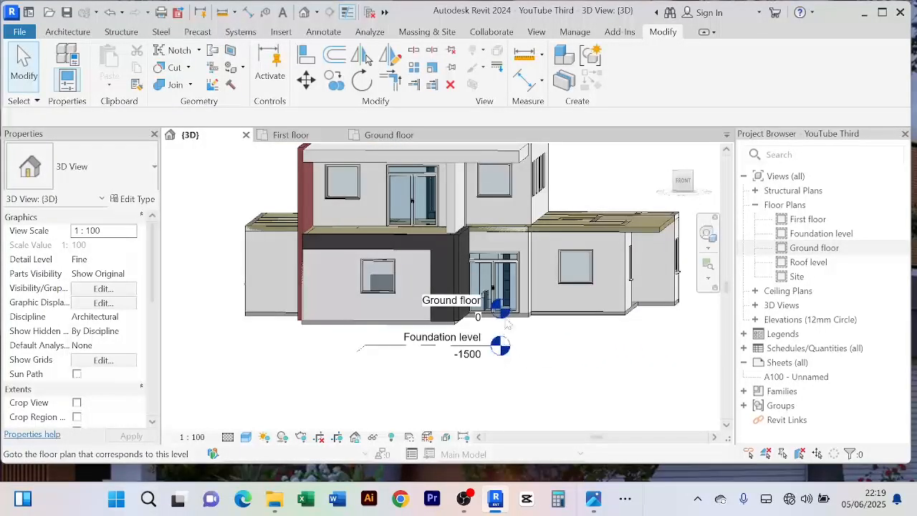
scroll(517, 326, "up", 2)
scroll(533, 364, "down", 2)
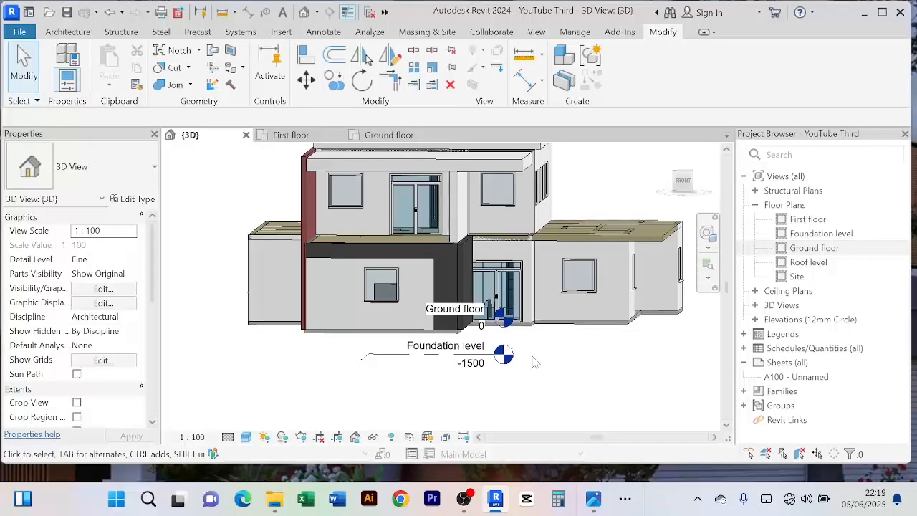
scroll(517, 350, "up", 2)
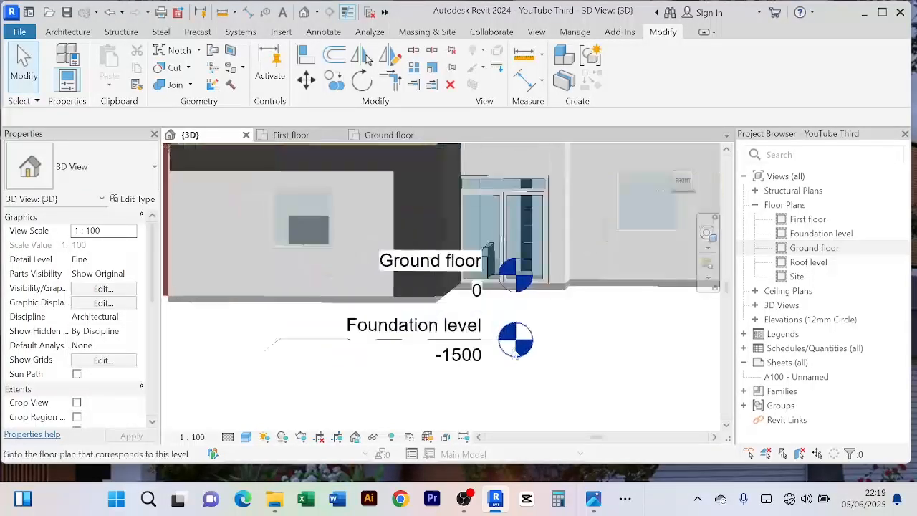
scroll(518, 351, "down", 2)
scroll(517, 350, "down", 2)
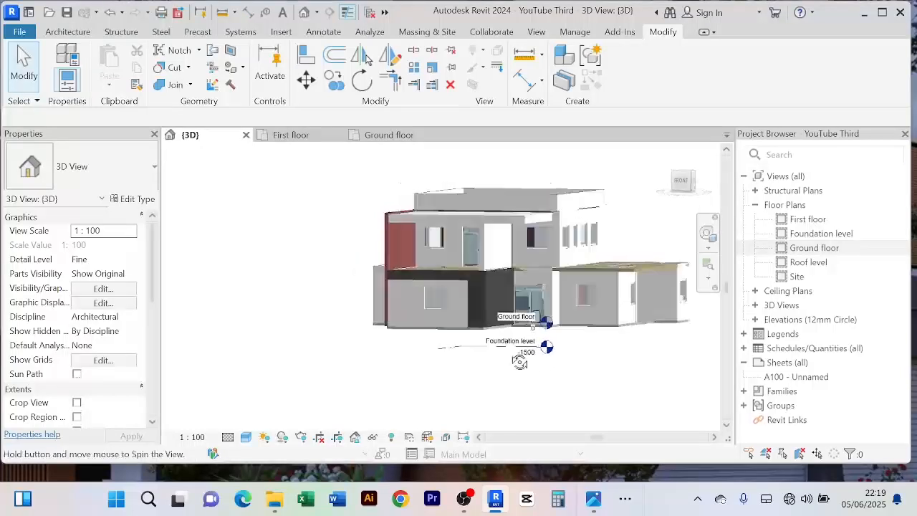
scroll(418, 307, "up", 6)
scroll(349, 275, "up", 3)
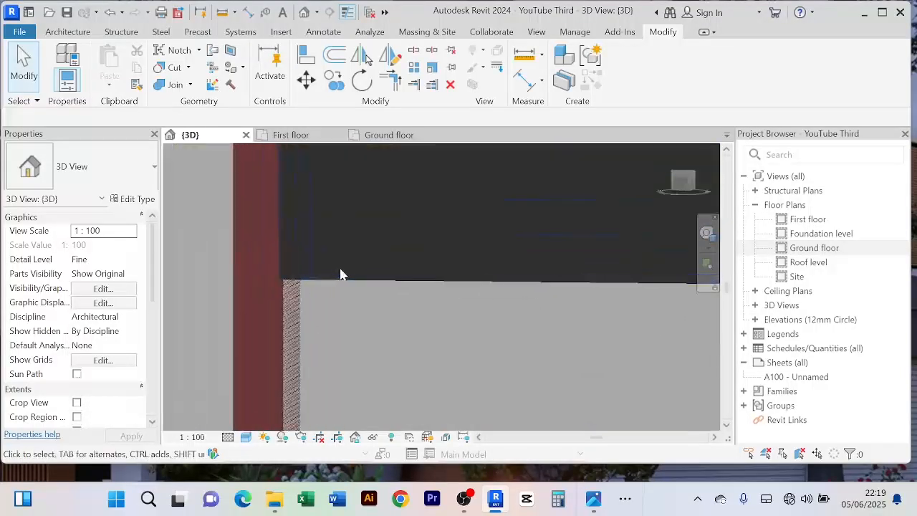
scroll(317, 269, "down", 2)
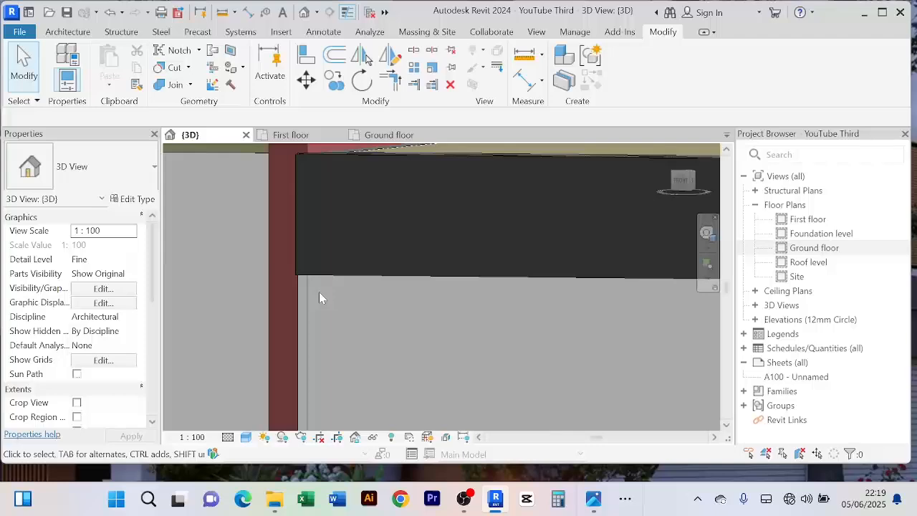
scroll(327, 295, "down", 5)
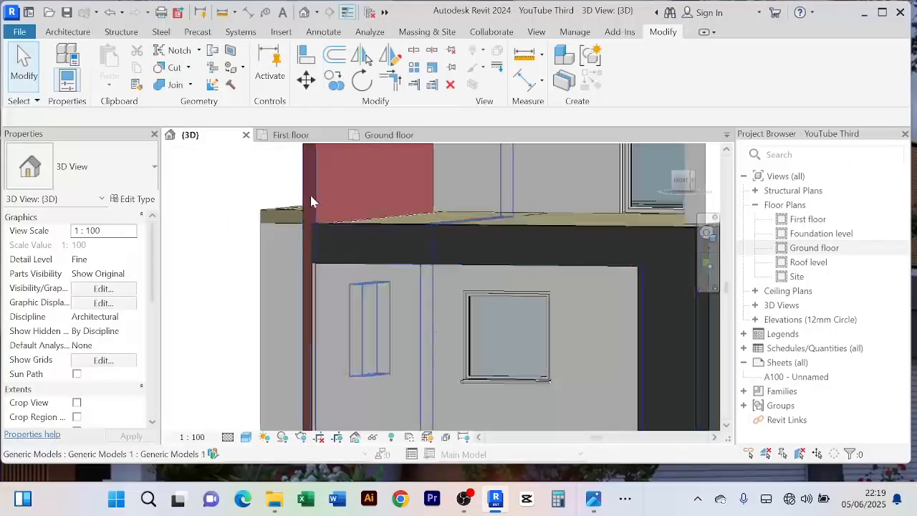
Step: Select the red side frame and stretch its outer side face outward, past the end of the gray frame
left_click(311, 201)
scroll(300, 236, "down", 5)
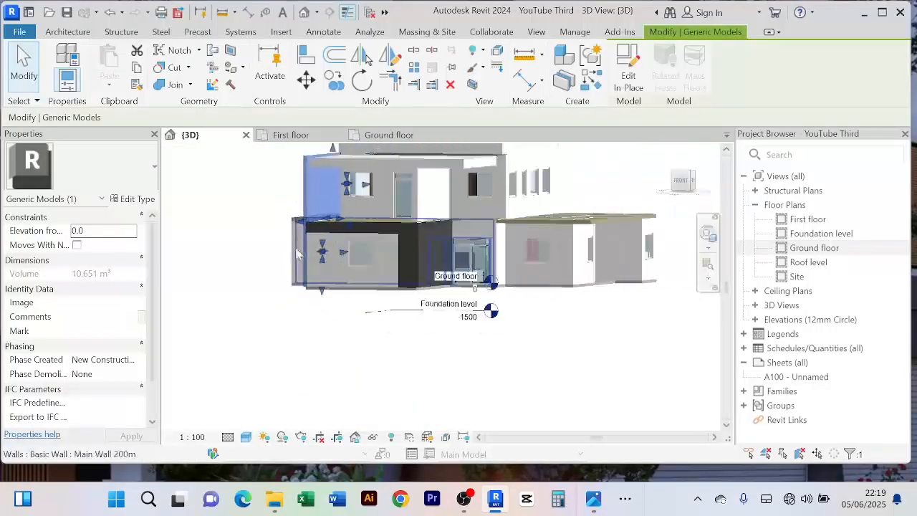
scroll(300, 254, "up", 5)
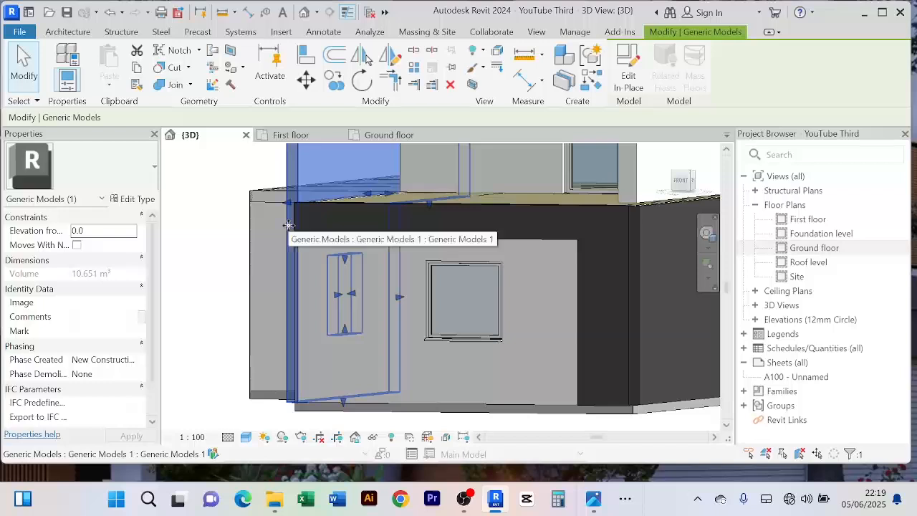
key("Escape")
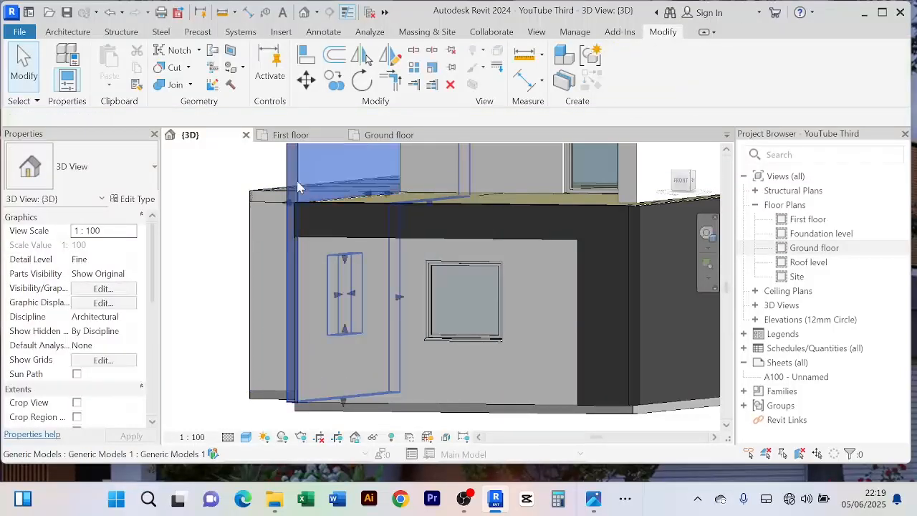
left_click(299, 187)
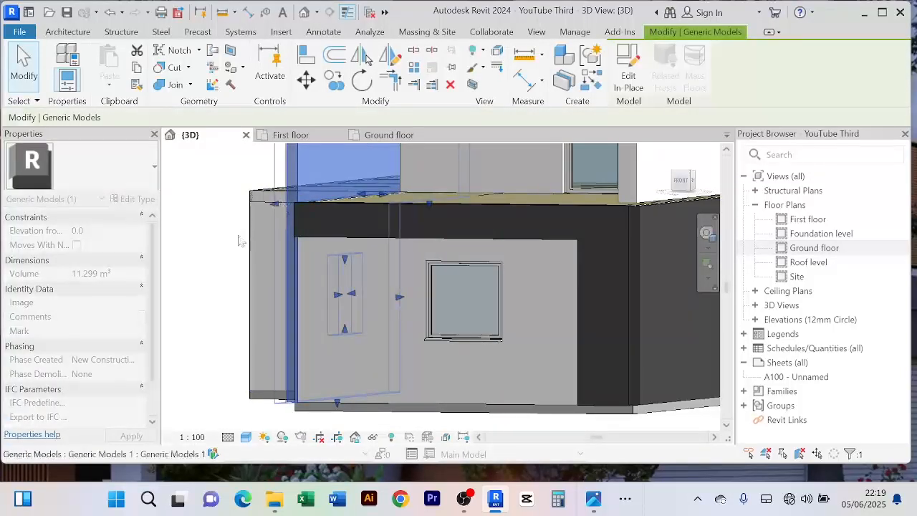
key("Escape")
scroll(243, 236, "down", 4)
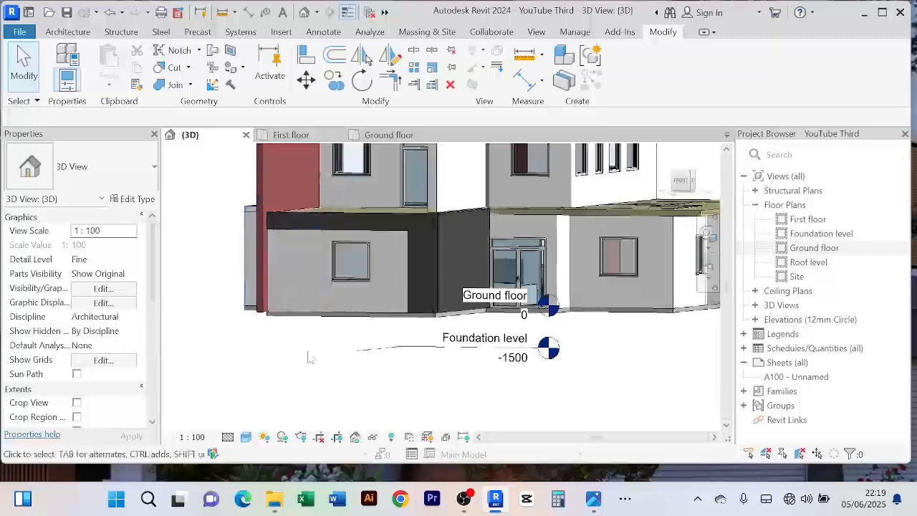
Step: Examine the front facade around the red side frame, the gray frame and the upper-floor wall between them
mouse_move(320, 363)
middle_mouse_down("shift")
mouse_move(352, 372)
mouse_move(340, 378)
mouse_move(322, 361)
mouse_move(321, 378)
mouse_move(313, 370)
middle_mouse_up("shift")
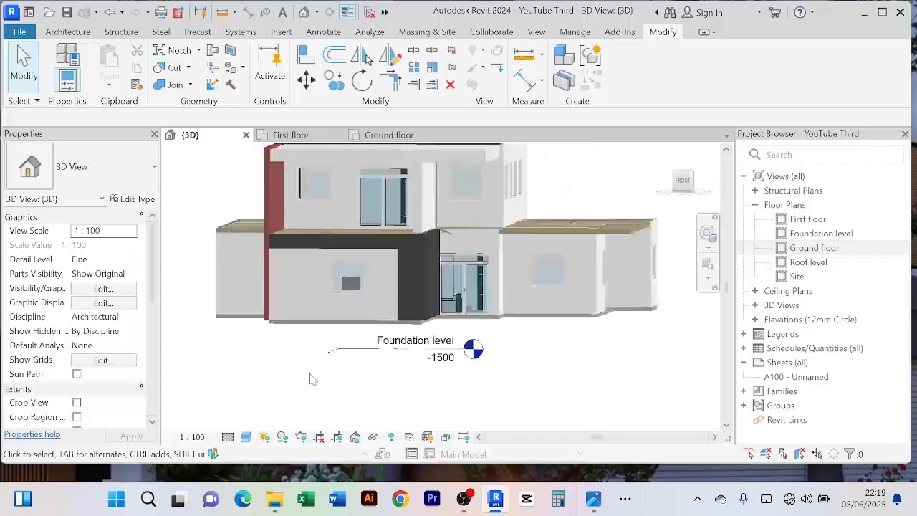
scroll(312, 373, "down", 3)
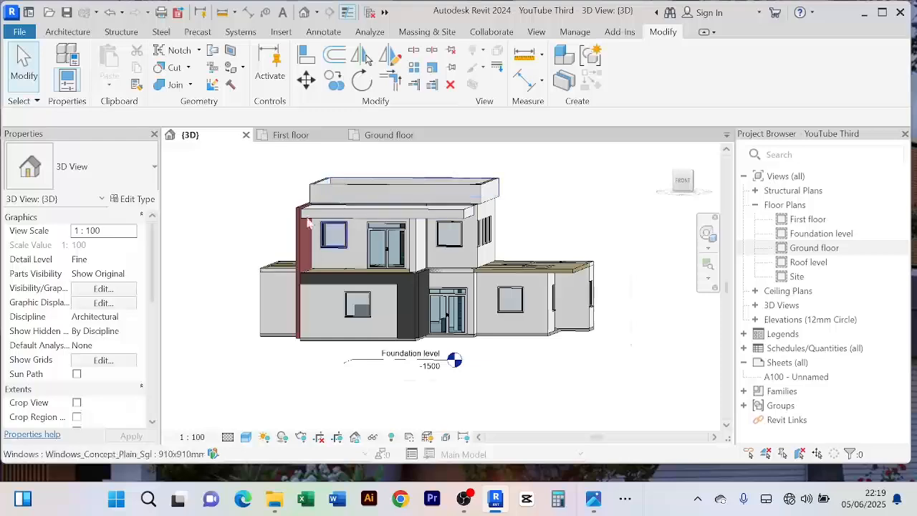
scroll(322, 217, "up", 3)
scroll(358, 212, "down", 5)
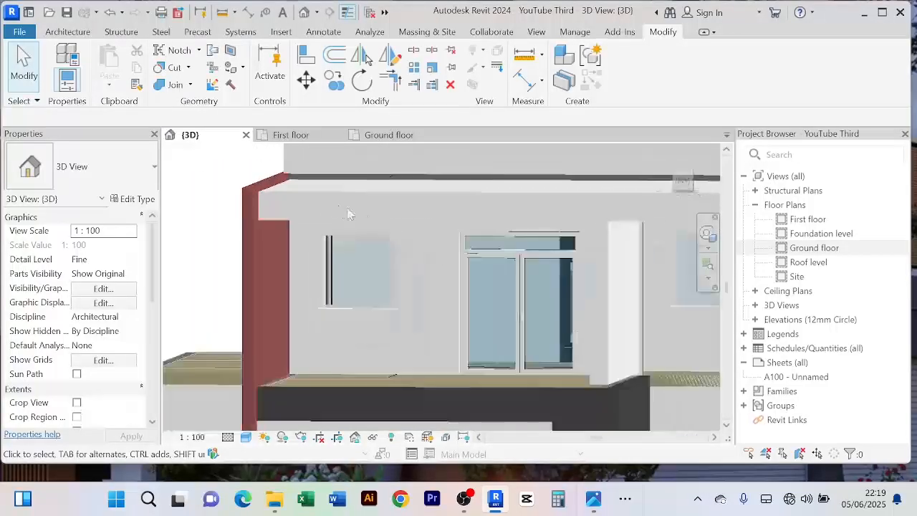
middle_click_drag(396, 263, 397, 239)
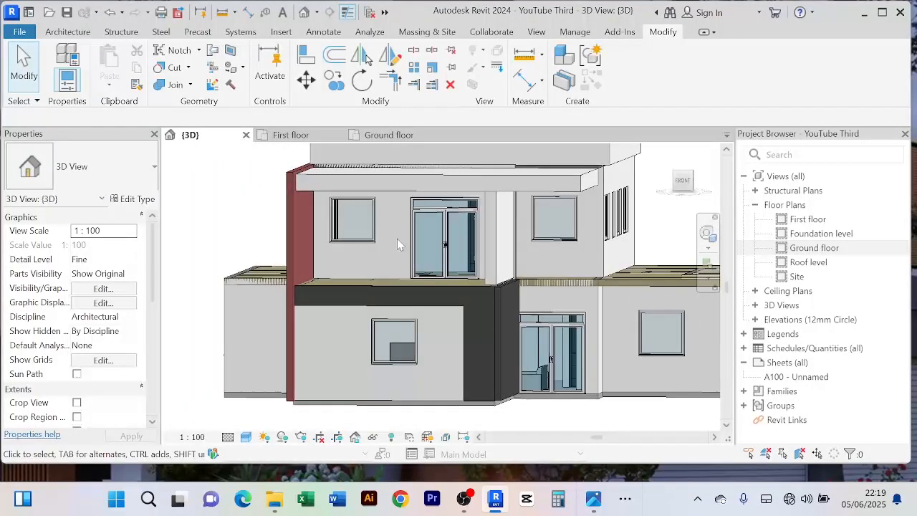
left_click(398, 280)
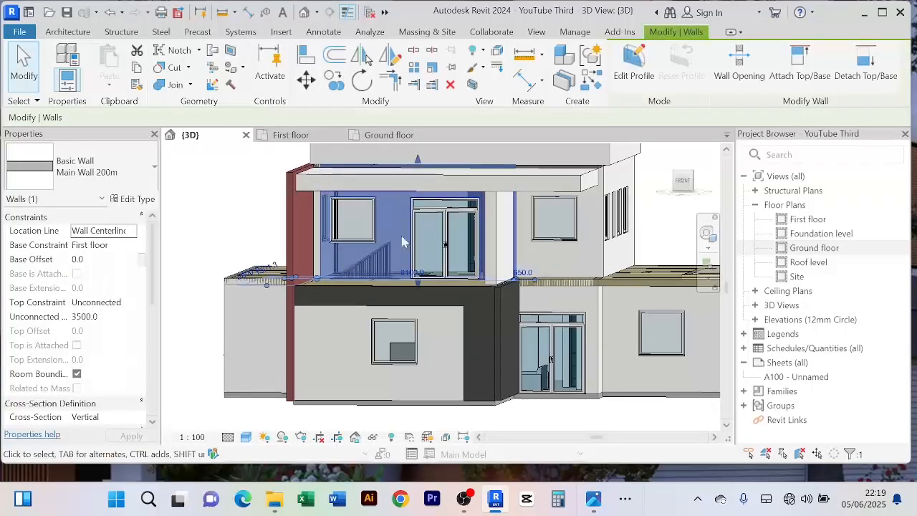
key("Escape")
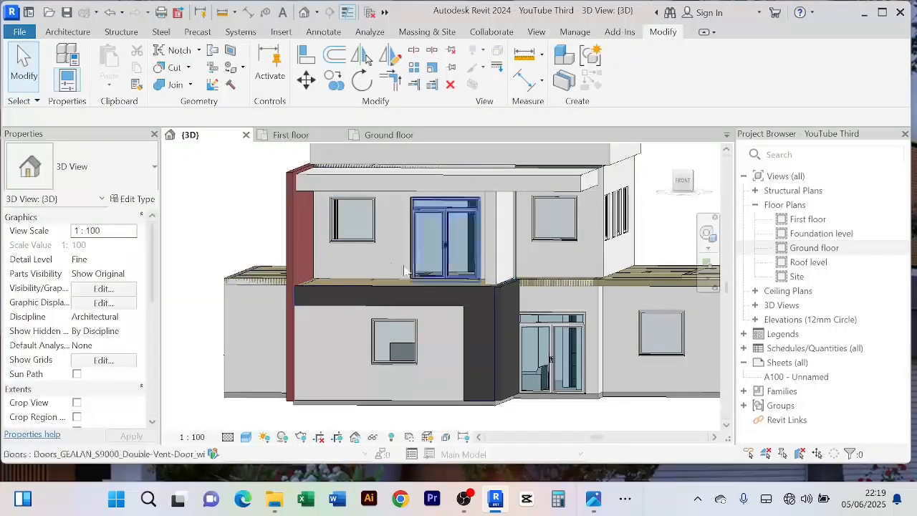
scroll(391, 268, "down", 4)
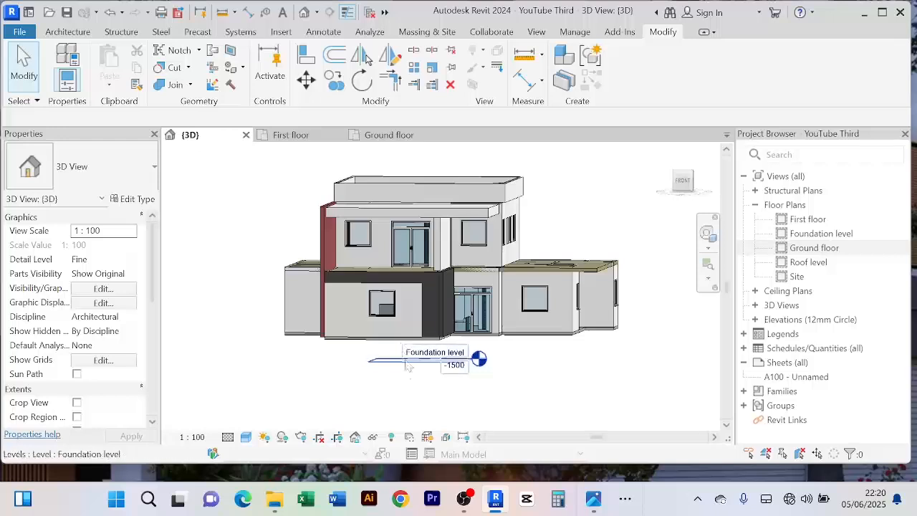
Step: Paint the first-floor front wall face beside the red side frame with the Gray Paint material and finish painting
scroll(449, 244, "up", 3)
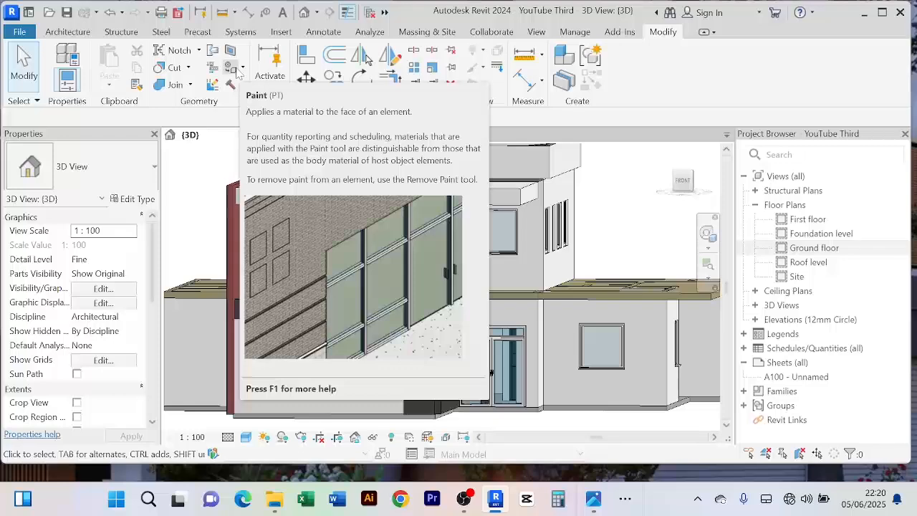
left_click(233, 68)
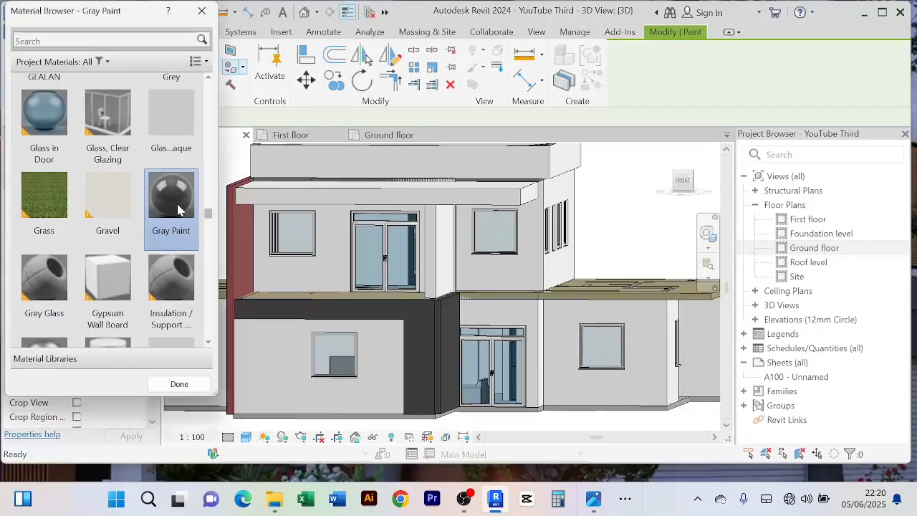
left_click(335, 260)
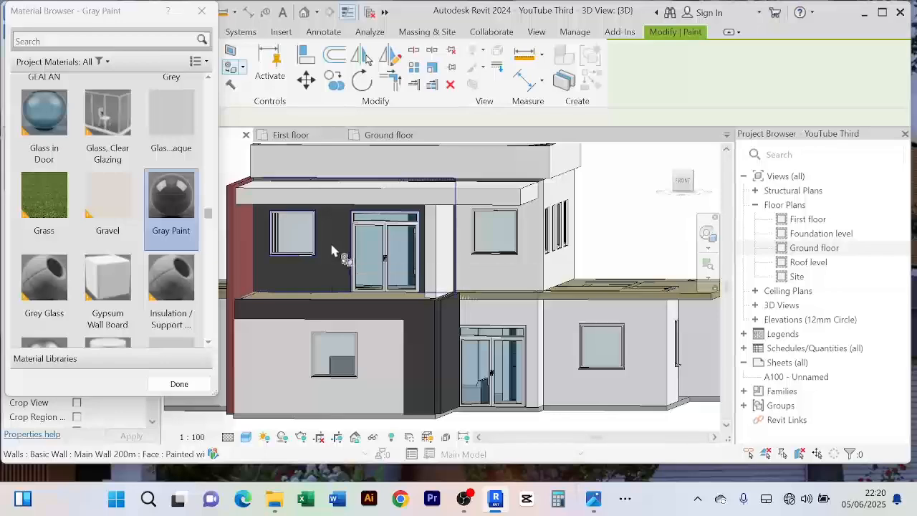
middle_click_drag(330, 247, 320, 244, "shift")
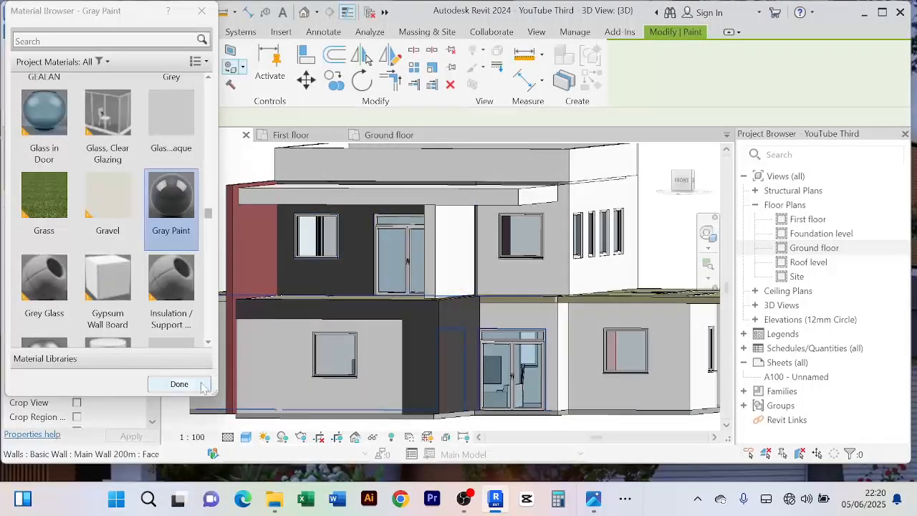
left_click(179, 384)
Step: Examine the painted first-floor wall together with the gray and red frames in the whole front facade
scroll(352, 264, "down", 3)
right_click(276, 185)
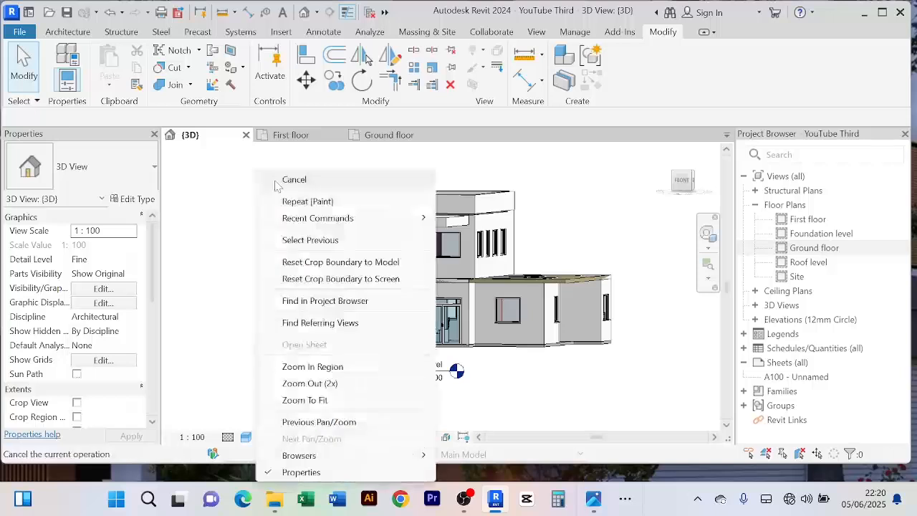
left_click(277, 185)
right_click(266, 182)
left_click(281, 189)
scroll(275, 192, "down", 2)
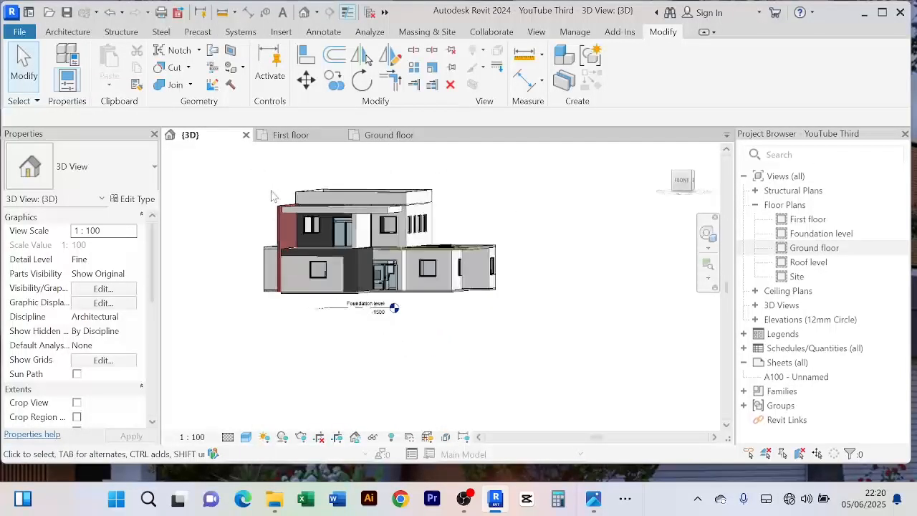
middle_click_drag(270, 195, 264, 227)
scroll(284, 247, "up", 6)
scroll(286, 240, "down", 2)
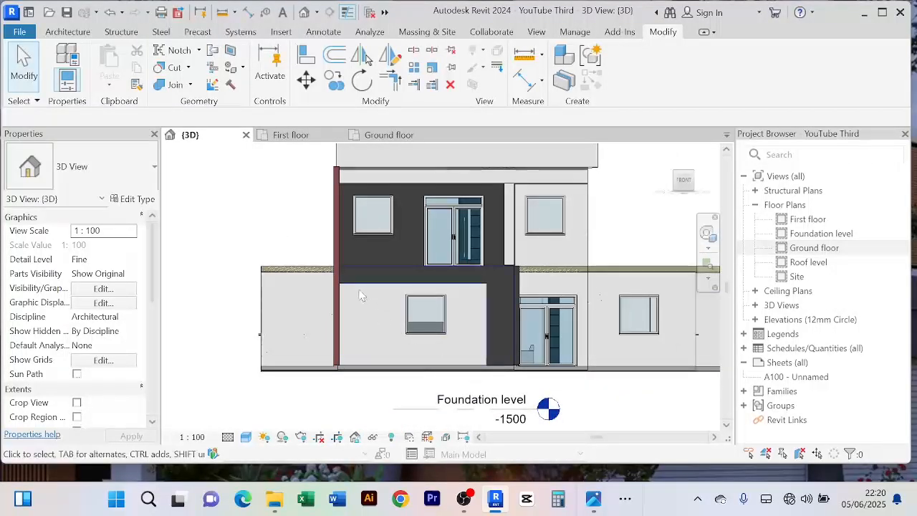
Step: Open the L-shaped gray frame for in-place editing and enter its extrusion sketch
scroll(362, 295, "up", 4)
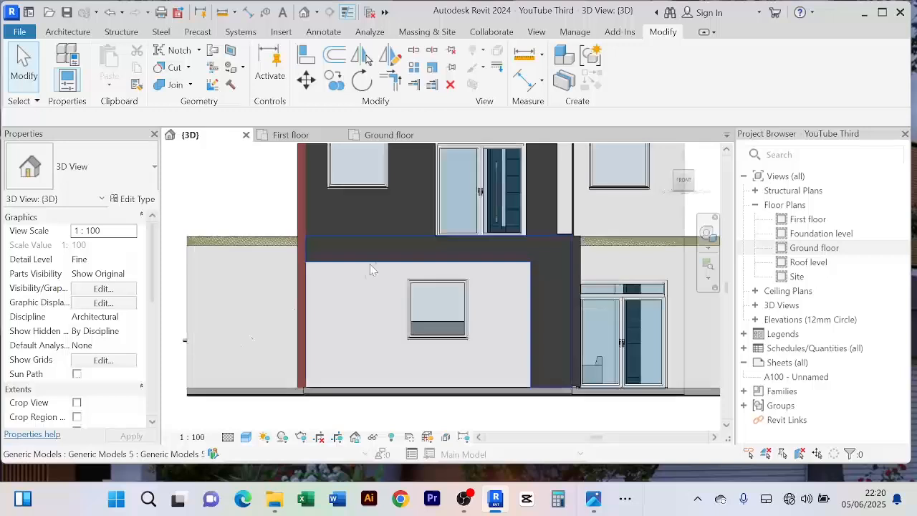
left_click(377, 266)
middle_click_drag(377, 266, 406, 243)
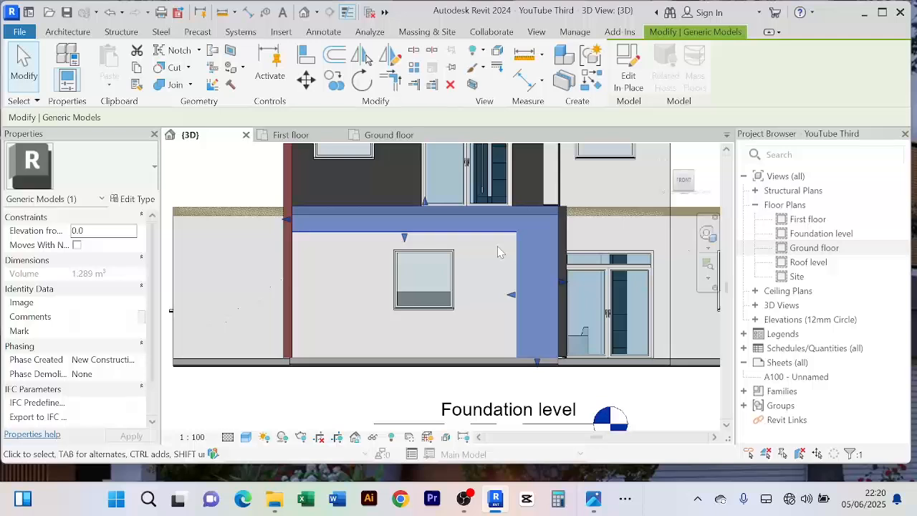
left_click(635, 89)
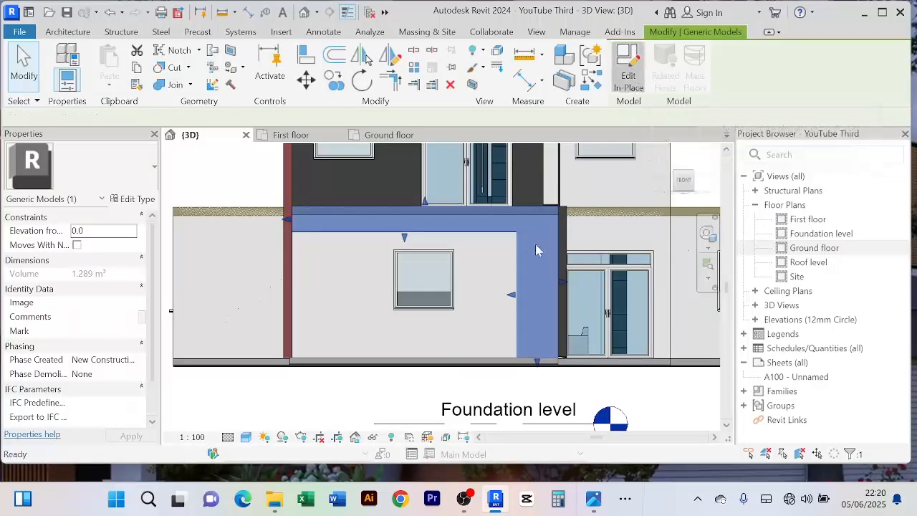
left_click(484, 230)
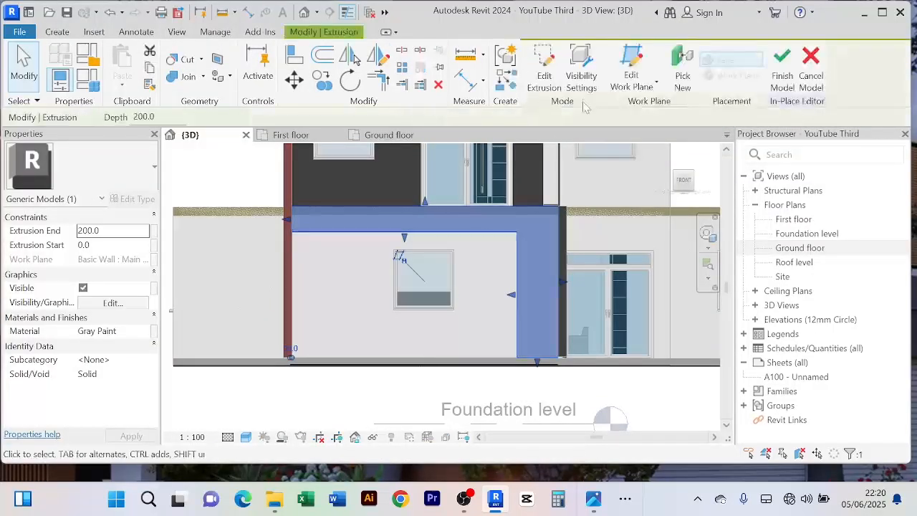
Step: Nudge the lower line of the frame's horizontal band downward until the band is 760 mm deep
double_click(470, 228)
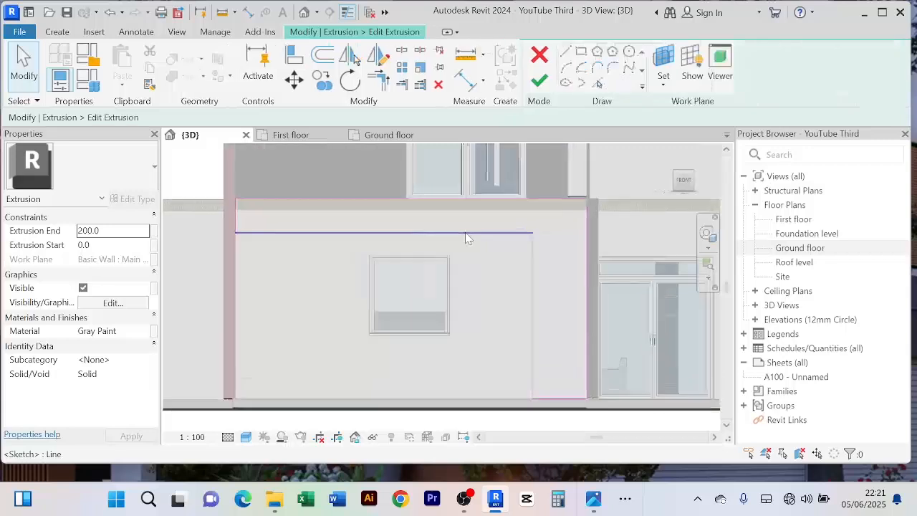
scroll(329, 269, "down", 2)
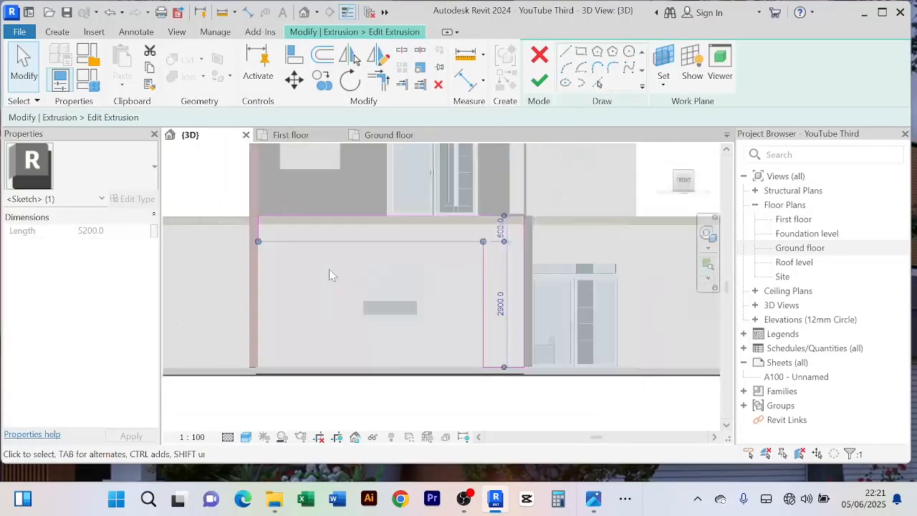
mouse_move(329, 273)
middle_mouse_down()
mouse_move(351, 275)
mouse_move(344, 270)
middle_mouse_up()
key("Down")
key("Down")
key("Down")
key("Down")
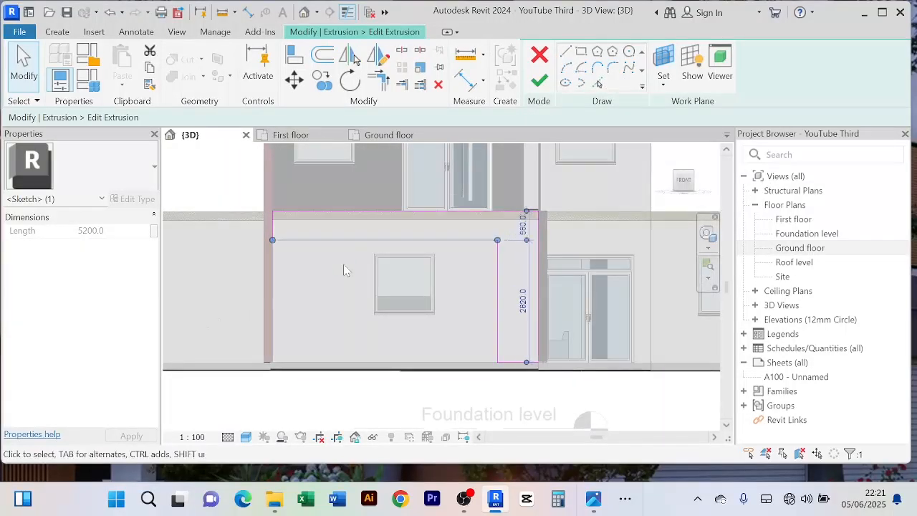
key("Down")
key("Down")
key("Down")
key("Down")
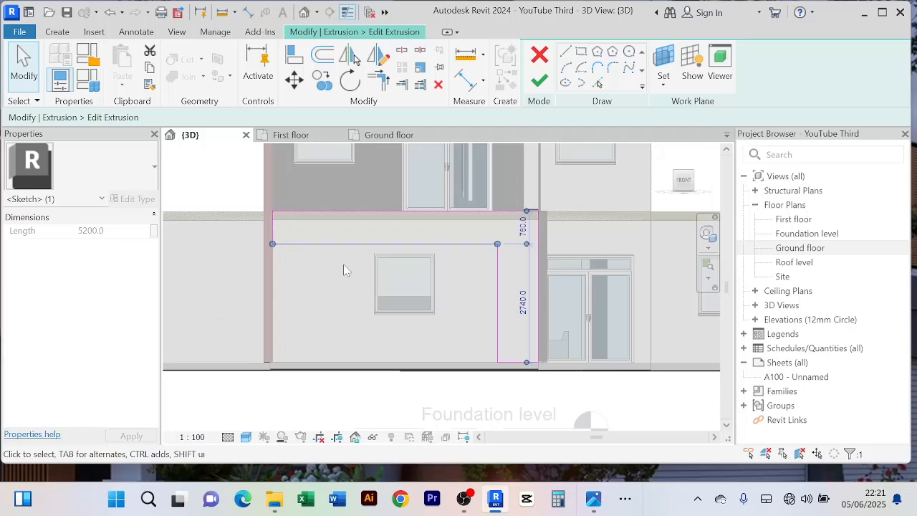
Step: Finish the gray frame's extrusion sketch and its in-place model, and check the deeper band on the facade
left_click(547, 83)
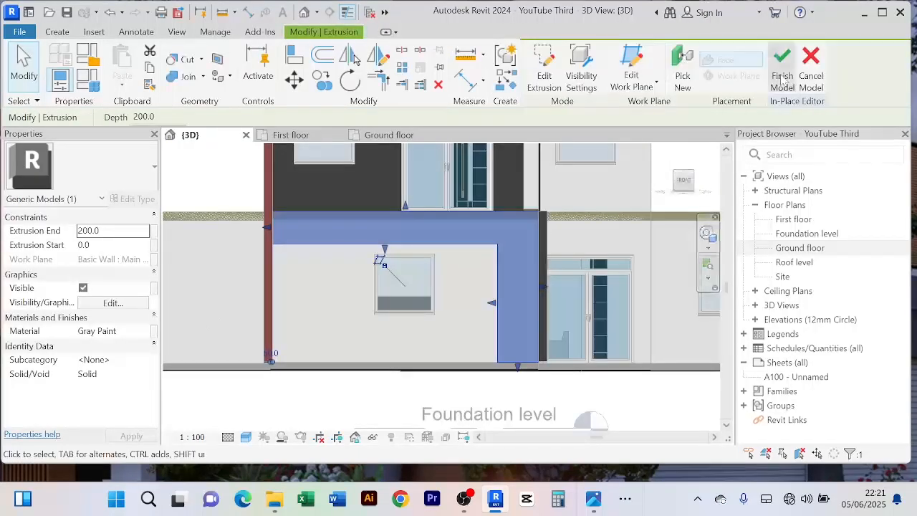
left_click(463, 348)
scroll(461, 349, "down", 2)
middle_click_drag(394, 382, 375, 358)
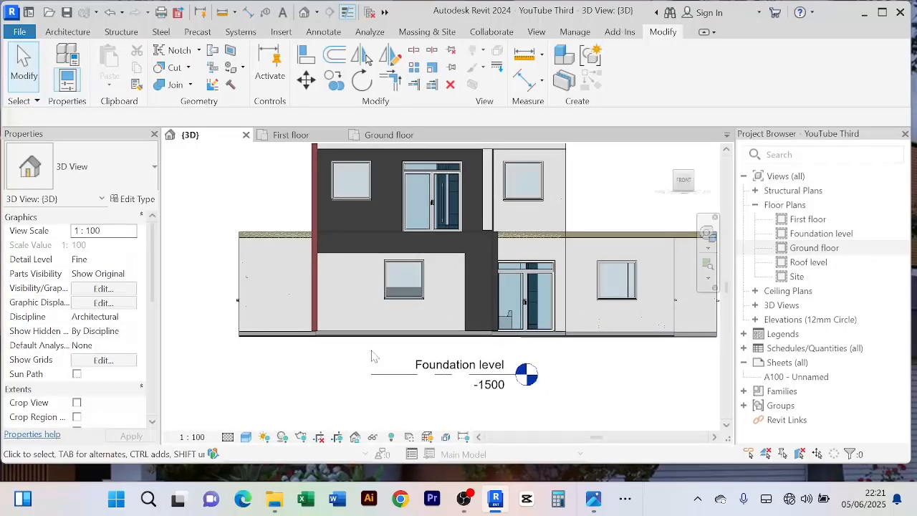
scroll(363, 353, "down", 1)
middle_click_drag(354, 359, 333, 359)
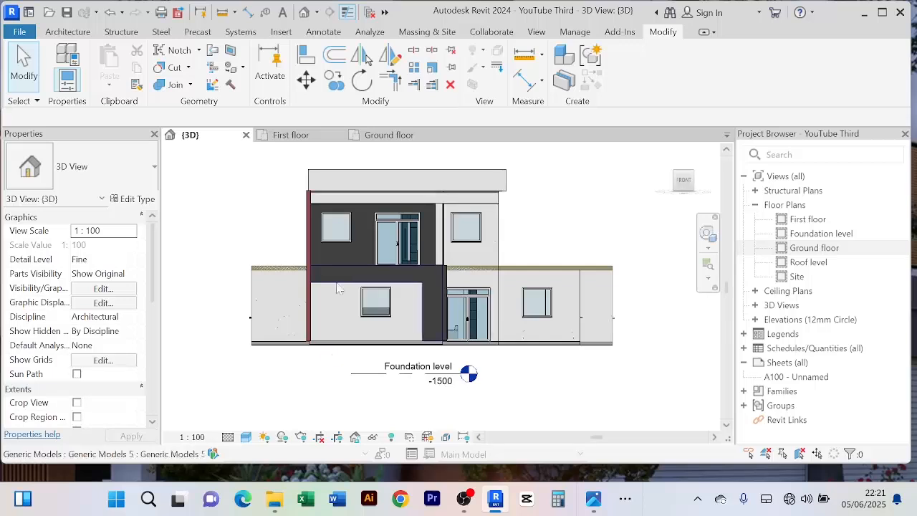
Step: Create a new in-place model in the Generic Models category and accept its default name
scroll(356, 285, "up", 3)
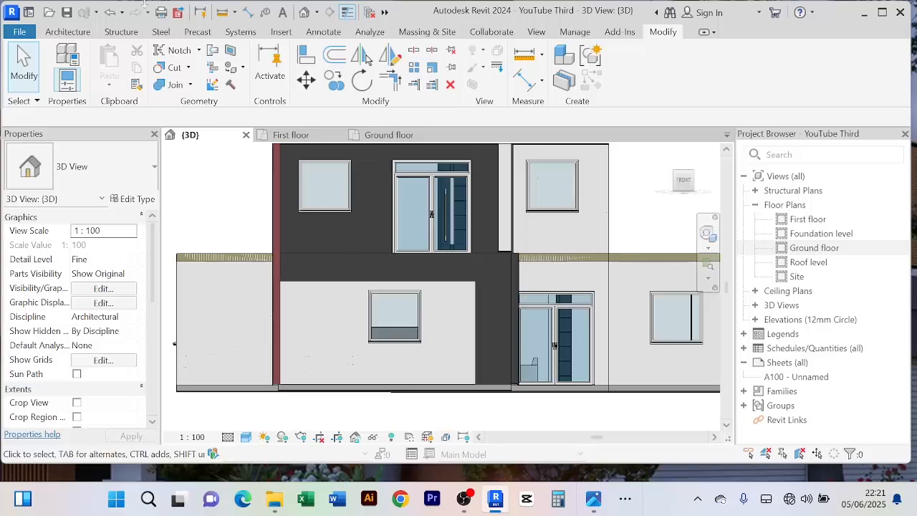
left_click(71, 31)
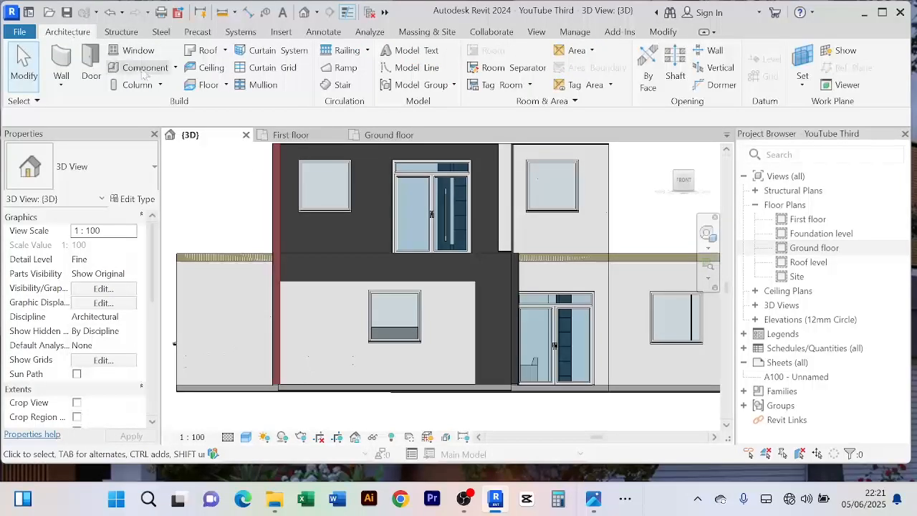
left_click(174, 68)
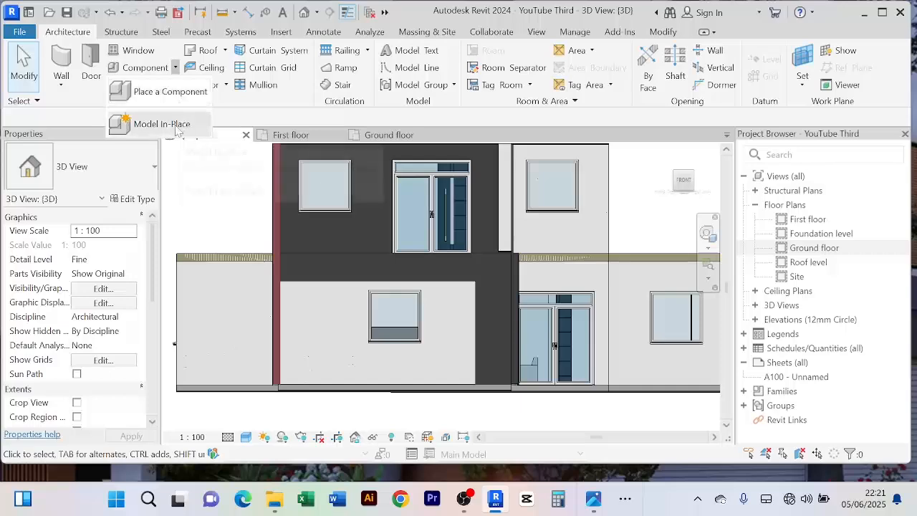
left_click(162, 124)
left_click(383, 204)
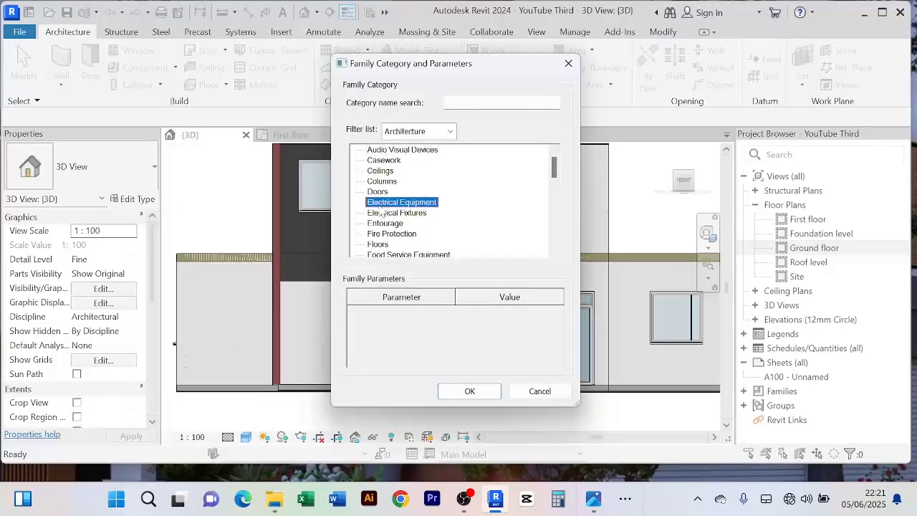
scroll(381, 211, "down", 2)
left_click(394, 234)
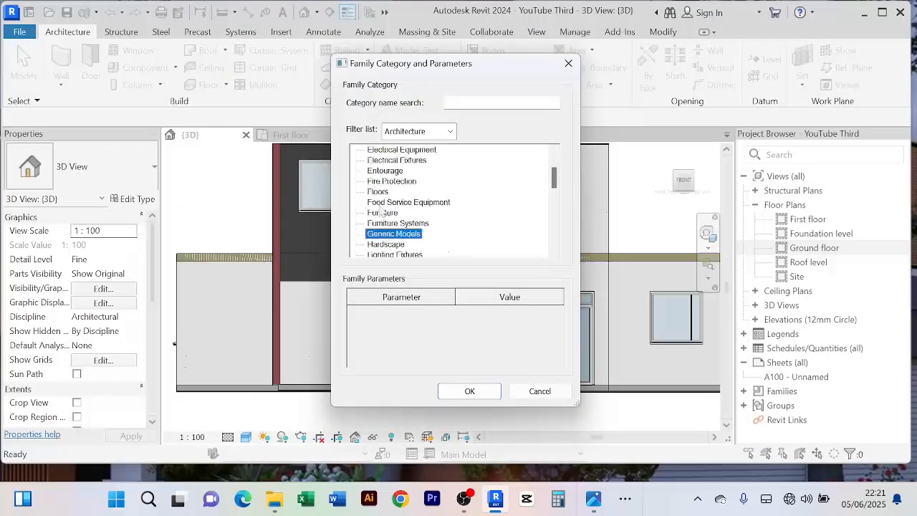
left_click(469, 392)
left_click(454, 262)
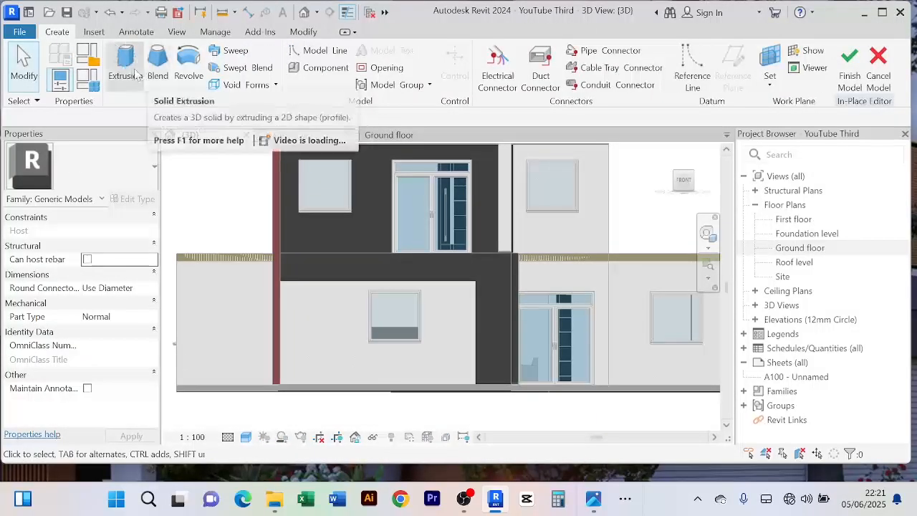
Step: Start a Sweep, pick the gray frame's top horizontal edge below the balcony door as its path, and finish the path
left_click(236, 51)
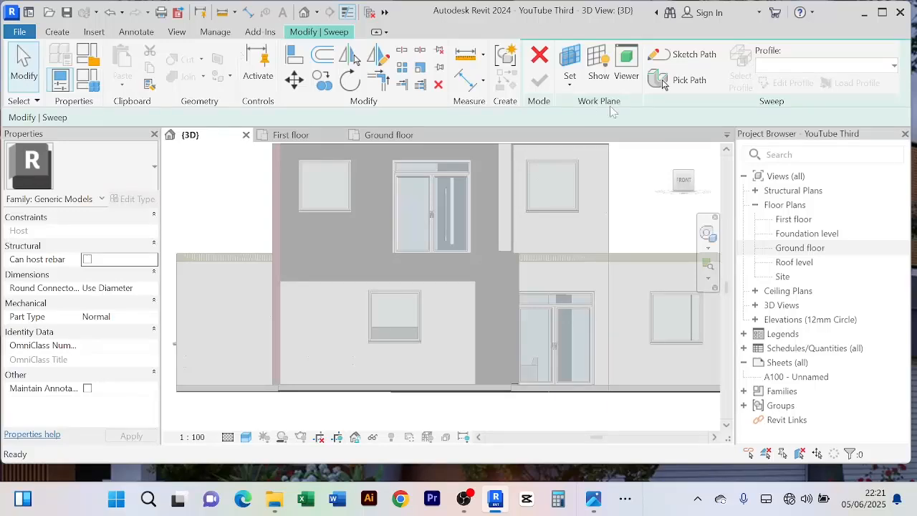
left_click(685, 87)
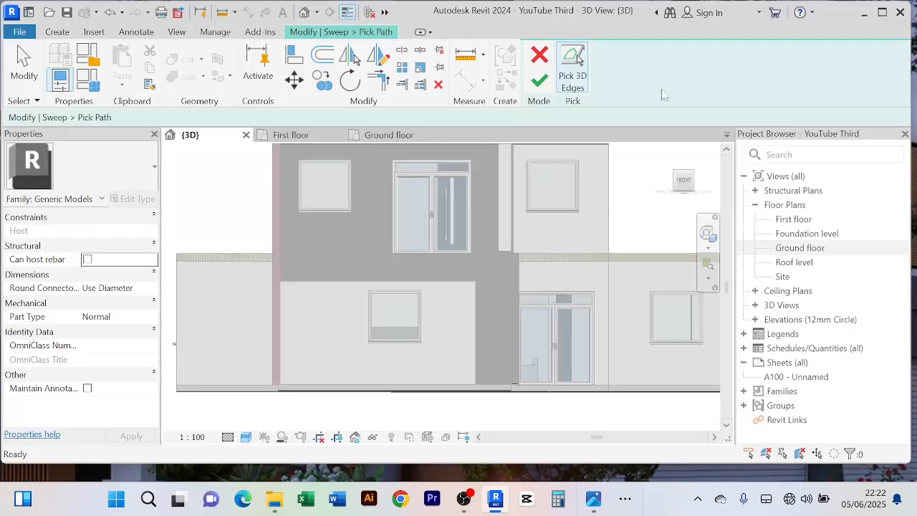
left_click(373, 257)
scroll(387, 255, "up", 3)
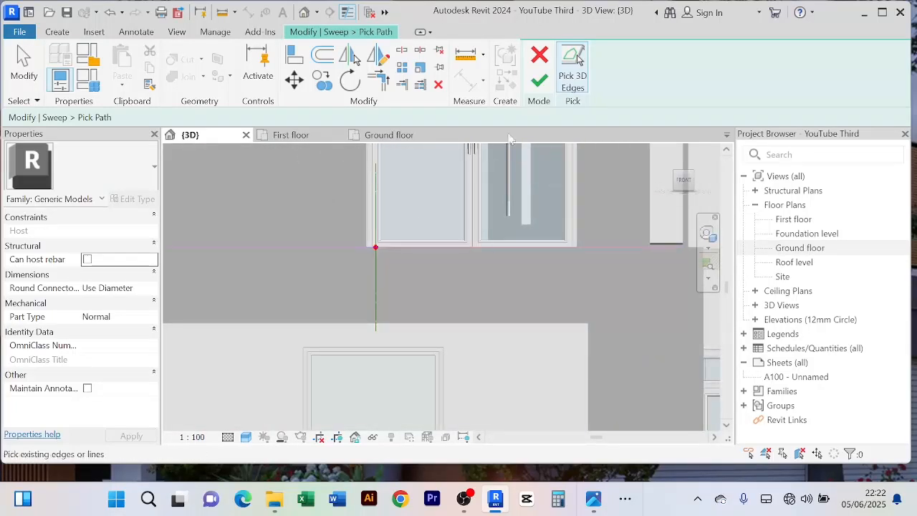
left_click(539, 82)
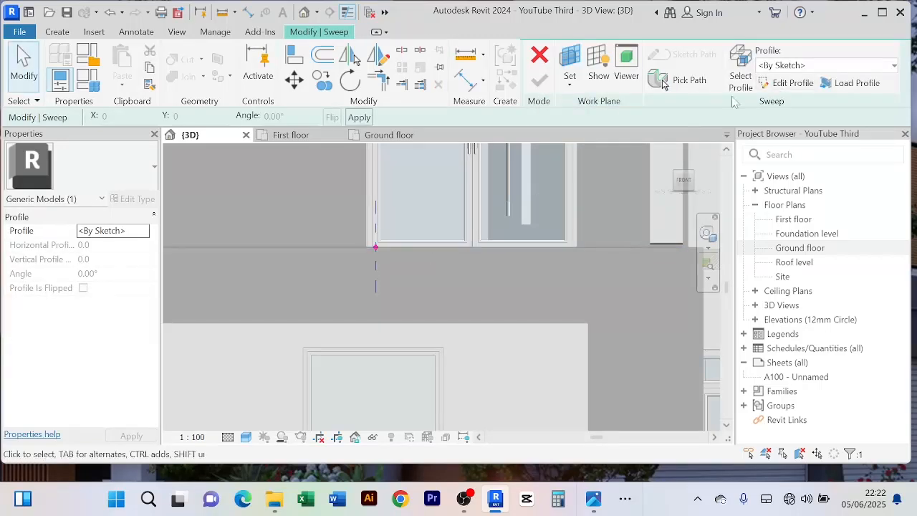
Step: Open the sweep's profile sketch for editing in the right side view, at the path's reference point
left_click(793, 84)
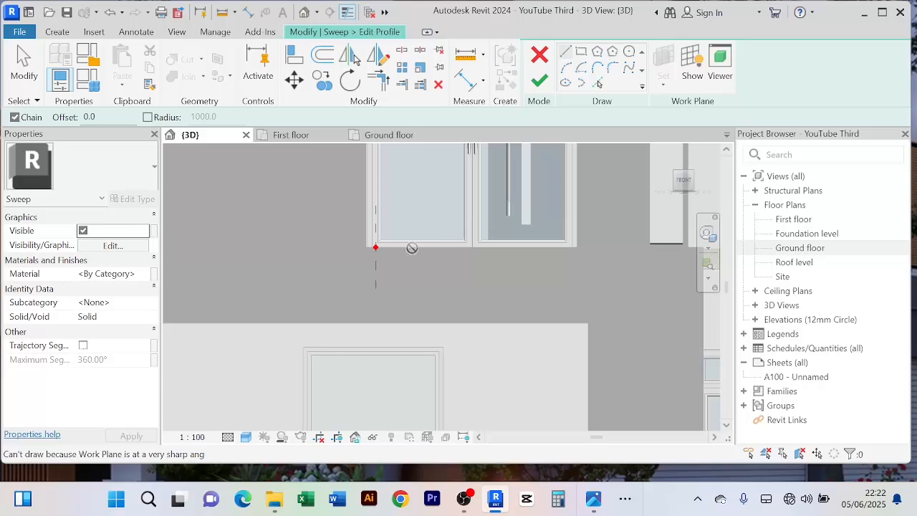
left_click(684, 181)
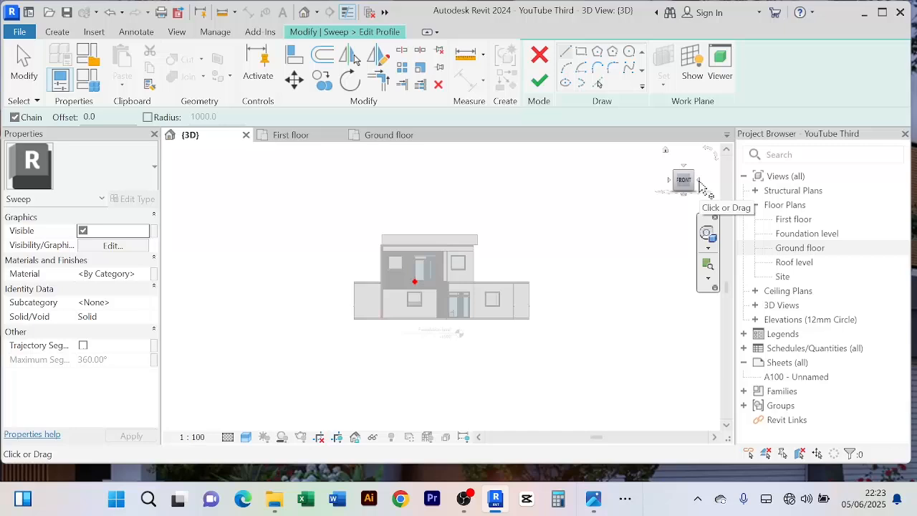
left_click(700, 184)
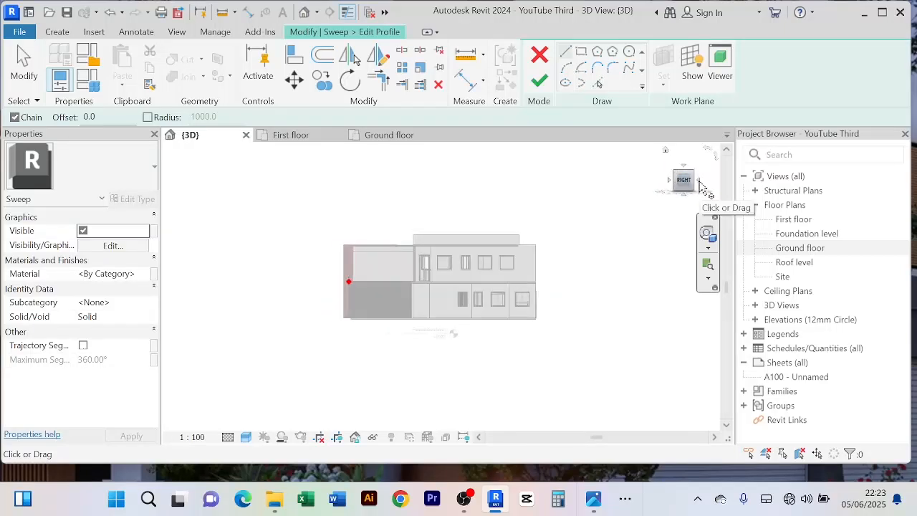
scroll(349, 295, "up", 8)
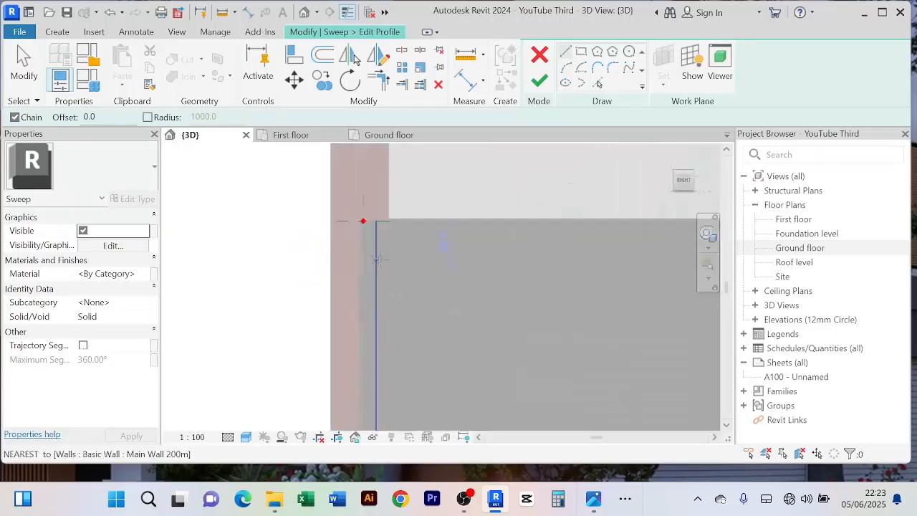
scroll(379, 249, "up", 5)
middle_click_drag(399, 266, 468, 349)
scroll(408, 255, "up", 5)
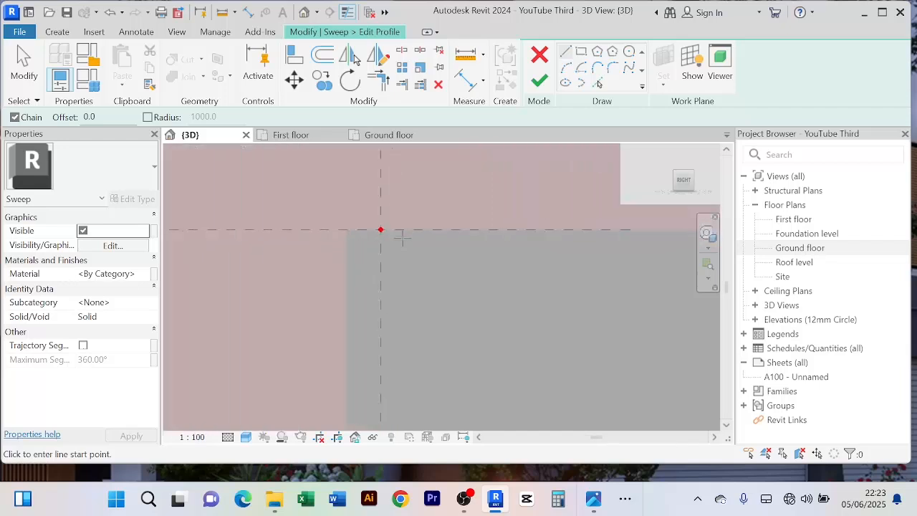
middle_click_drag(404, 239, 451, 248)
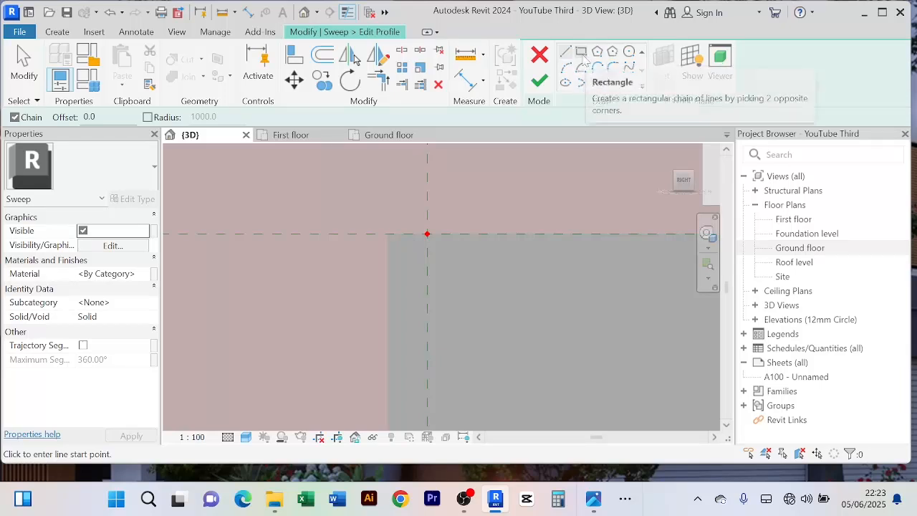
Step: Draw a rectangular profile about 58 mm wide and 129 mm high, downward from the path point to the frame's outer face
left_click(582, 54)
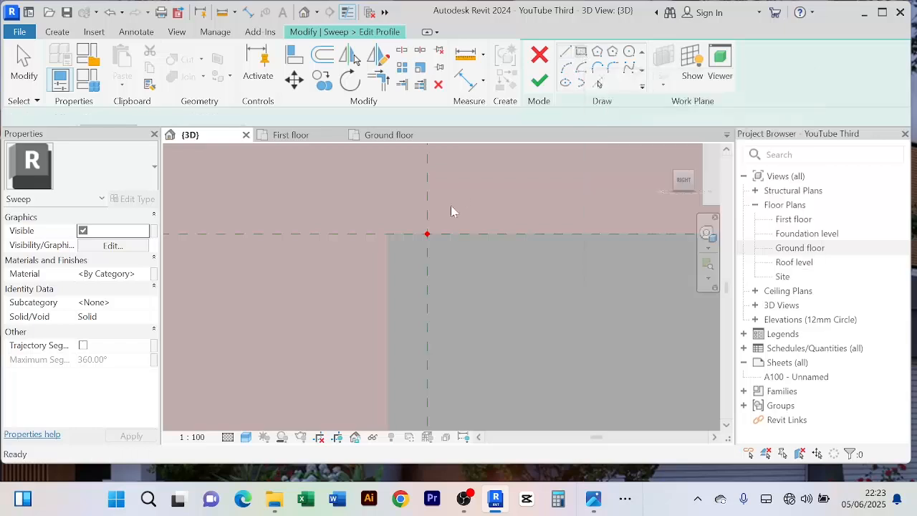
left_click(427, 233)
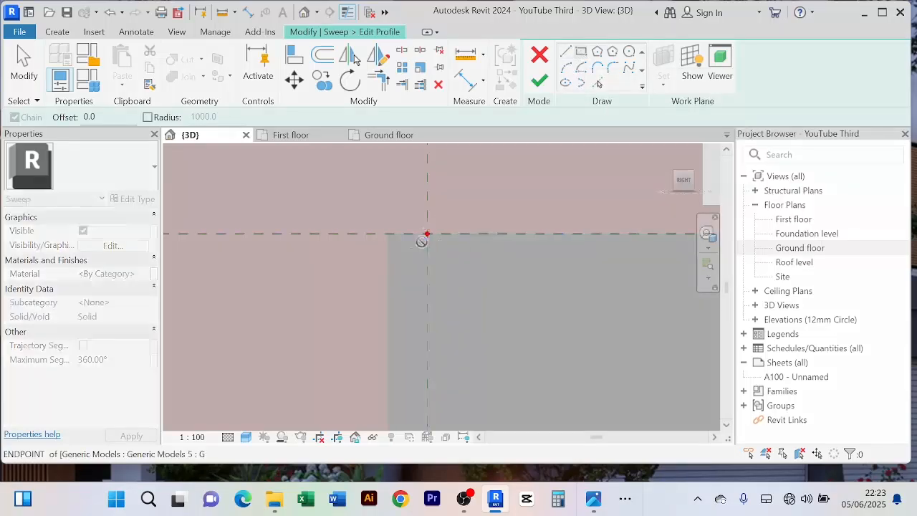
left_click(387, 319)
middle_click_drag(484, 296, 475, 247)
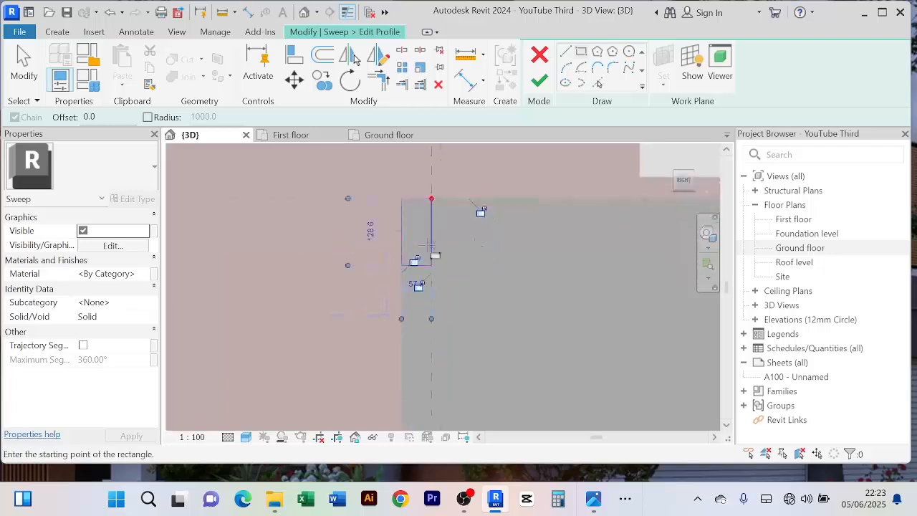
right_click(389, 167)
left_click(396, 172)
right_click(396, 168)
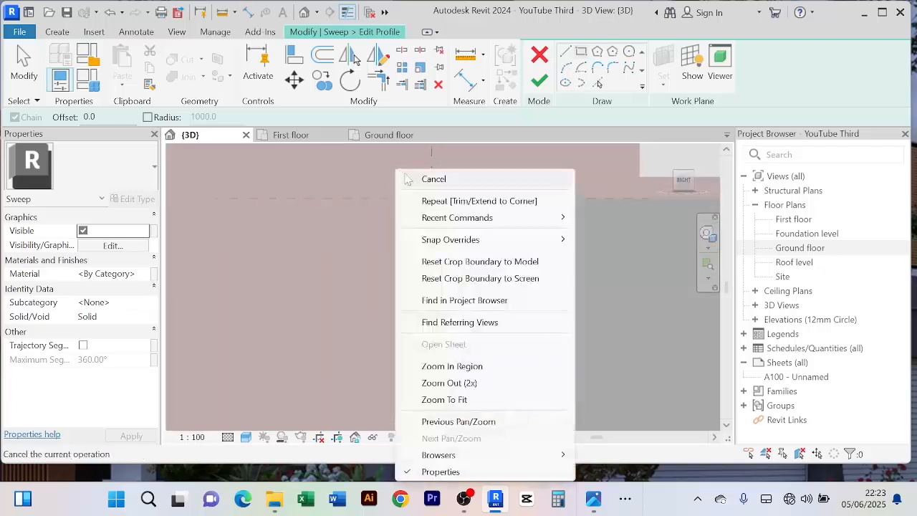
left_click(412, 179)
Step: Set the profile rectangle's height to 120 mm by repositioning its lower line
left_click(425, 303)
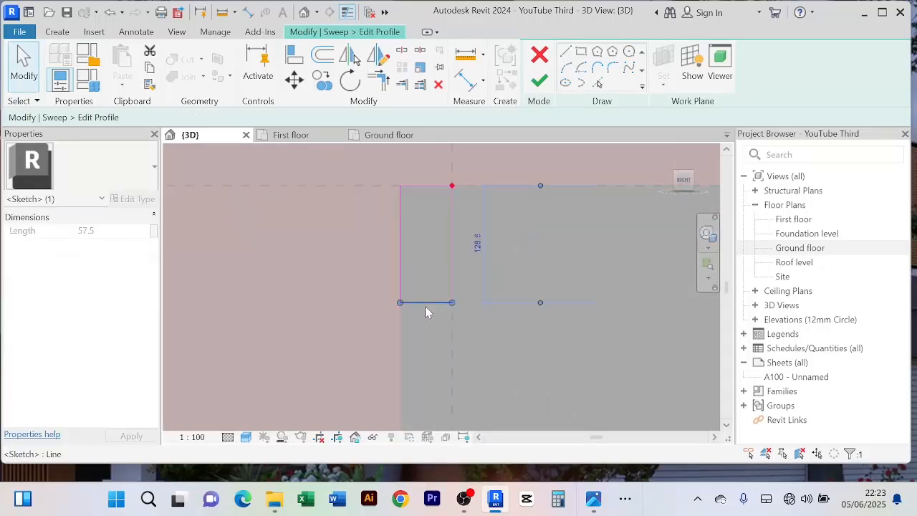
left_click(477, 242)
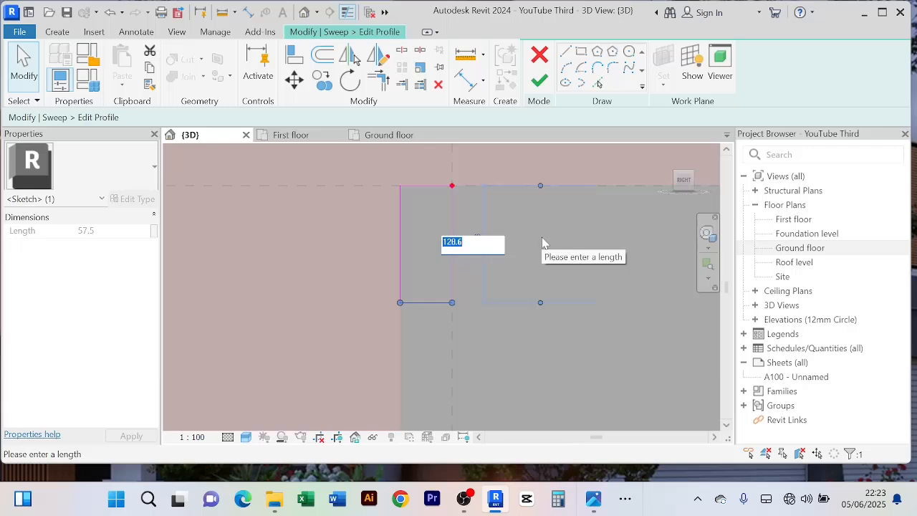
type("12")
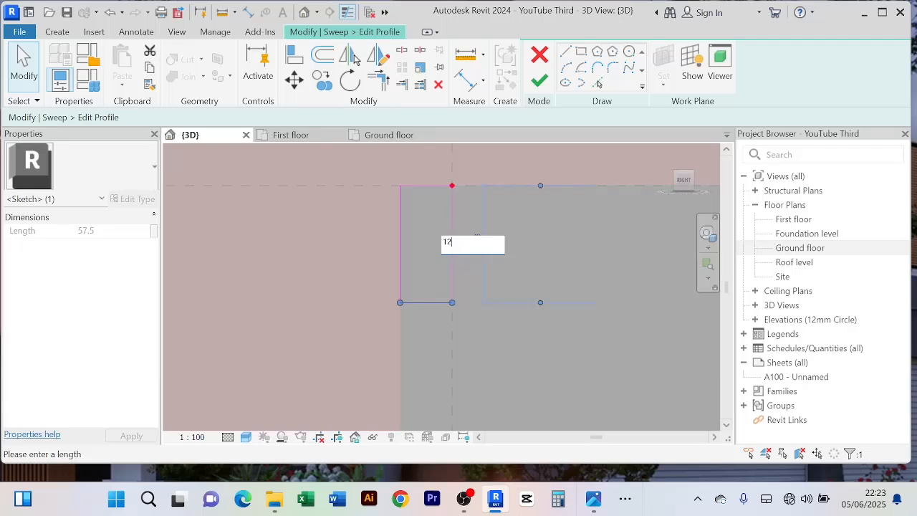
type("0")
key("Return")
left_click(367, 308)
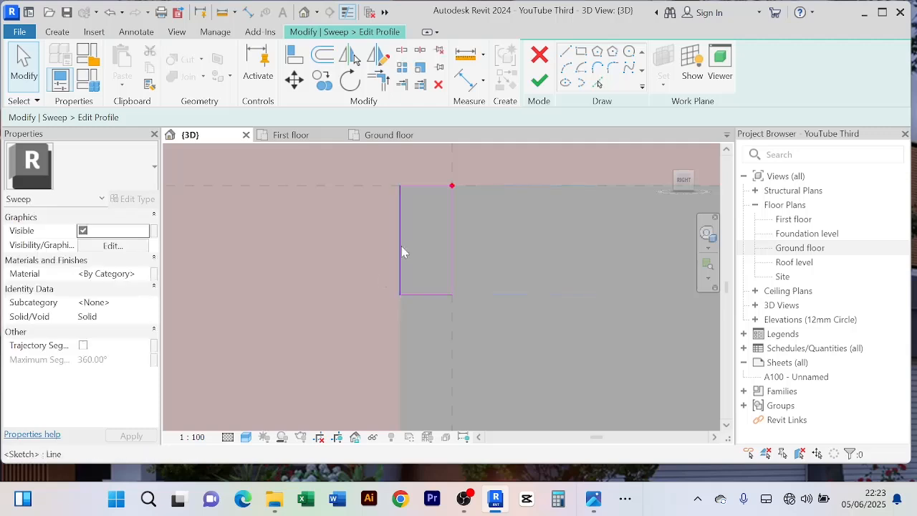
Step: Set the profile rectangle's width to 50 mm, and finish both the profile sketch and the sweep
left_click(403, 237)
left_click(424, 321)
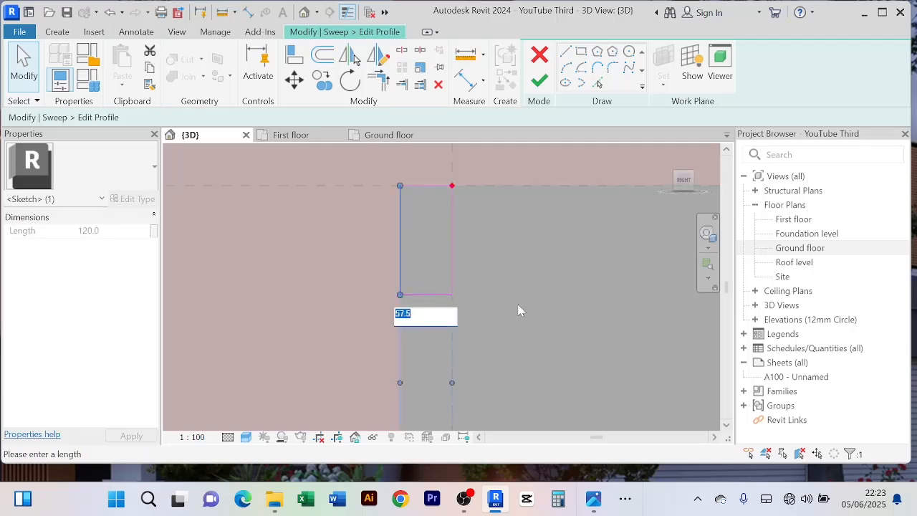
type("50")
key("Return")
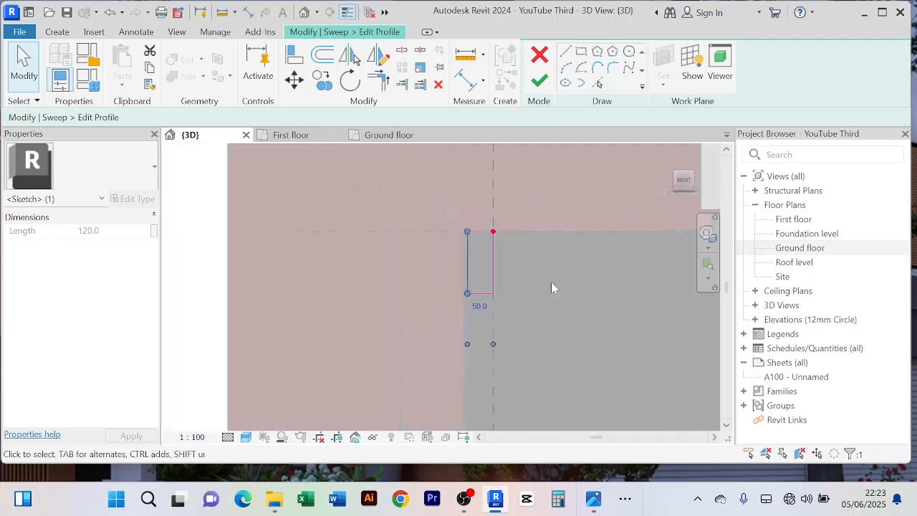
left_click(539, 80)
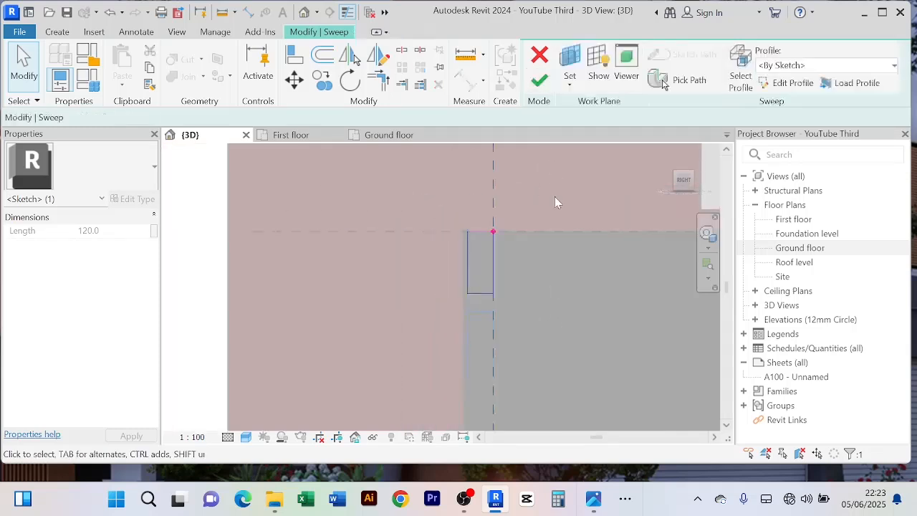
left_click(539, 79)
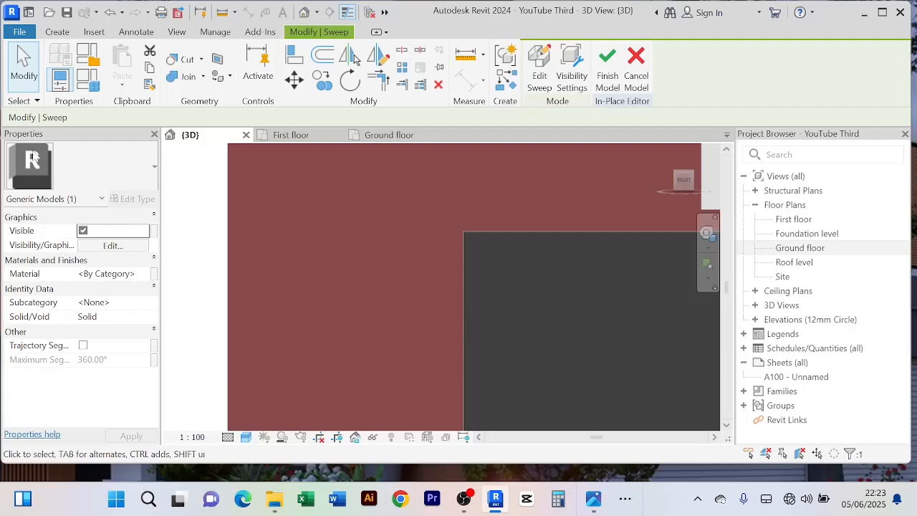
Step: Assign the White Paint material to the sweep and finish the in-place model
left_click(143, 277)
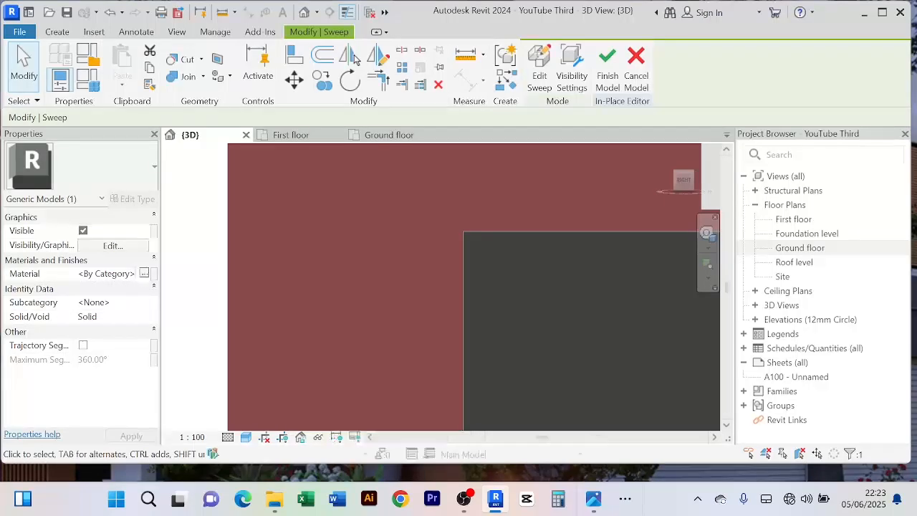
left_click(144, 275)
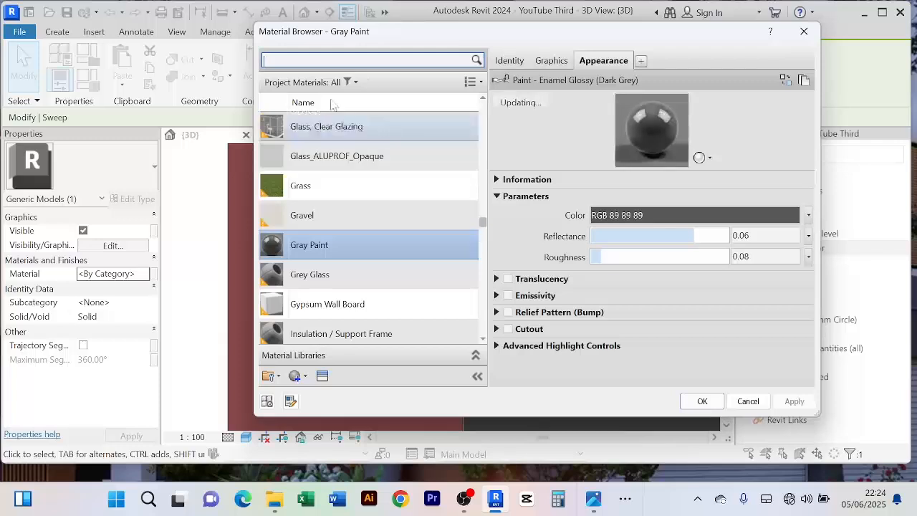
type("w")
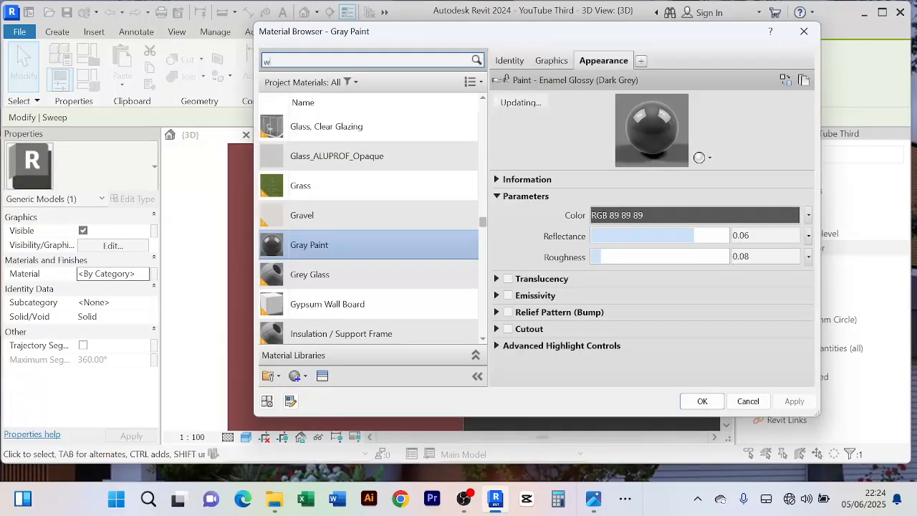
type("hite")
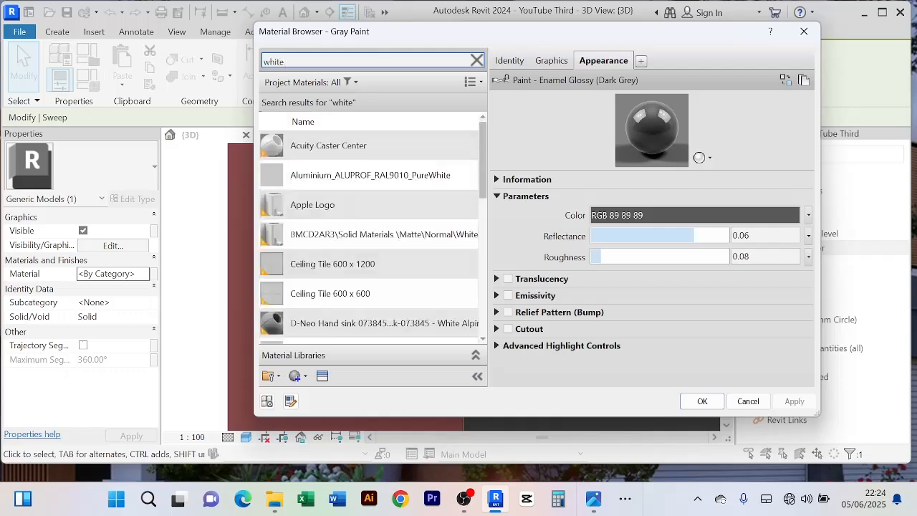
type(" paint")
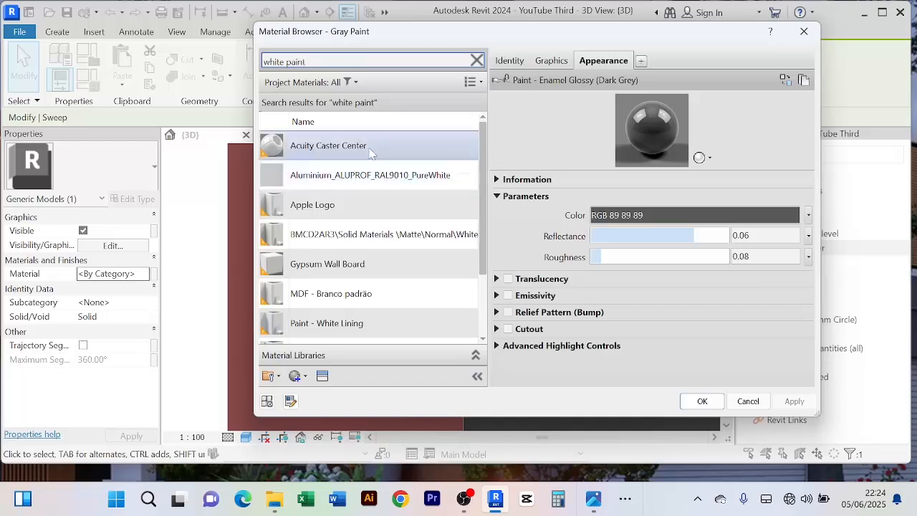
scroll(386, 235, "down", 1)
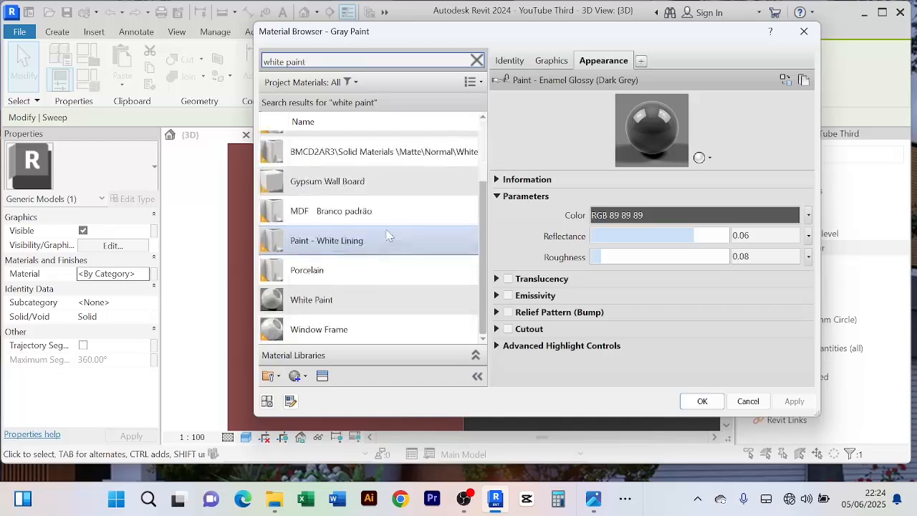
left_click(358, 301)
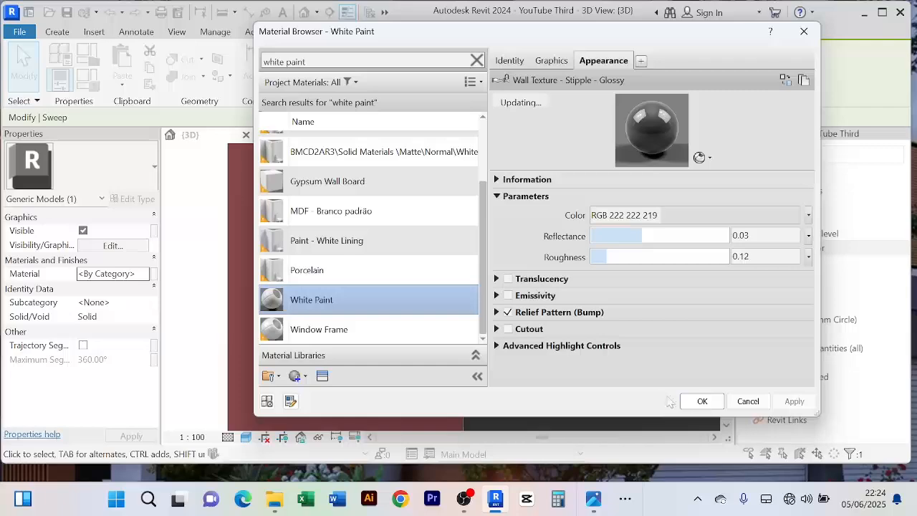
left_click(689, 406)
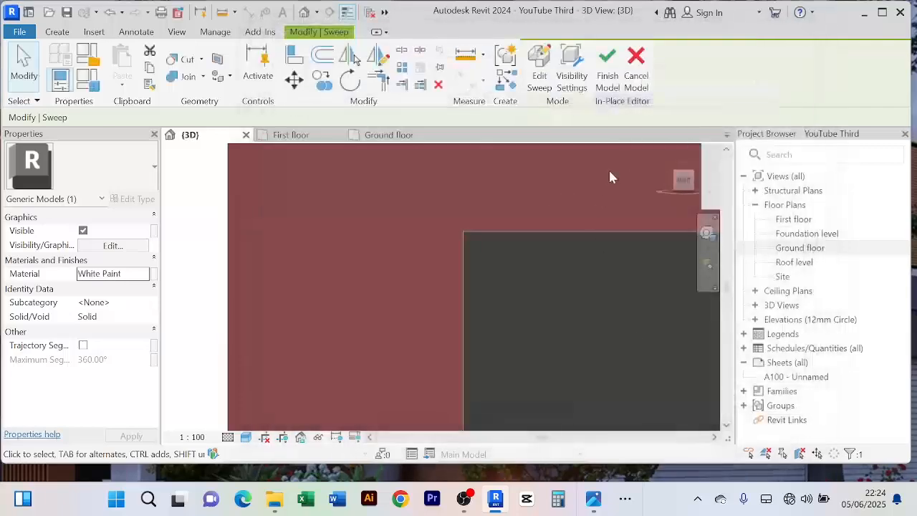
left_click(608, 72)
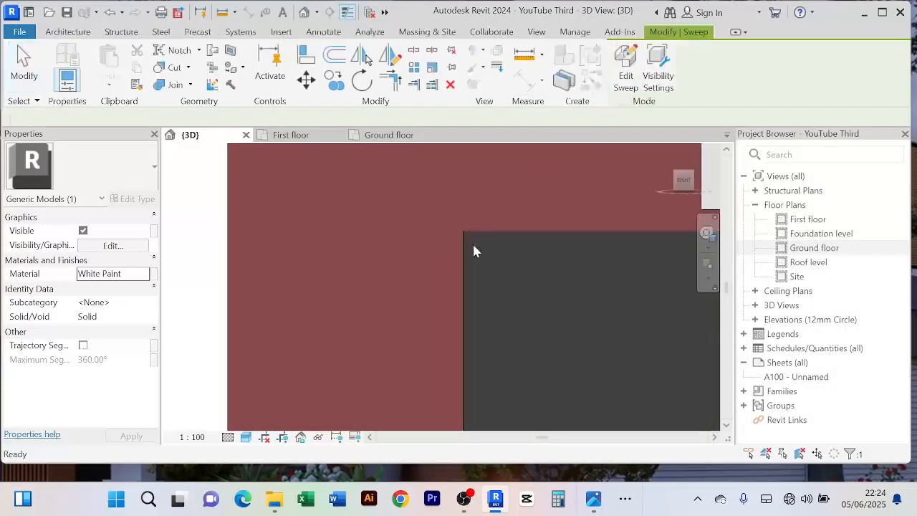
Step: Examine the white sweep along the gray frame's top edge on the front facade, including its end at the frame's corner
scroll(368, 272, "down", 3)
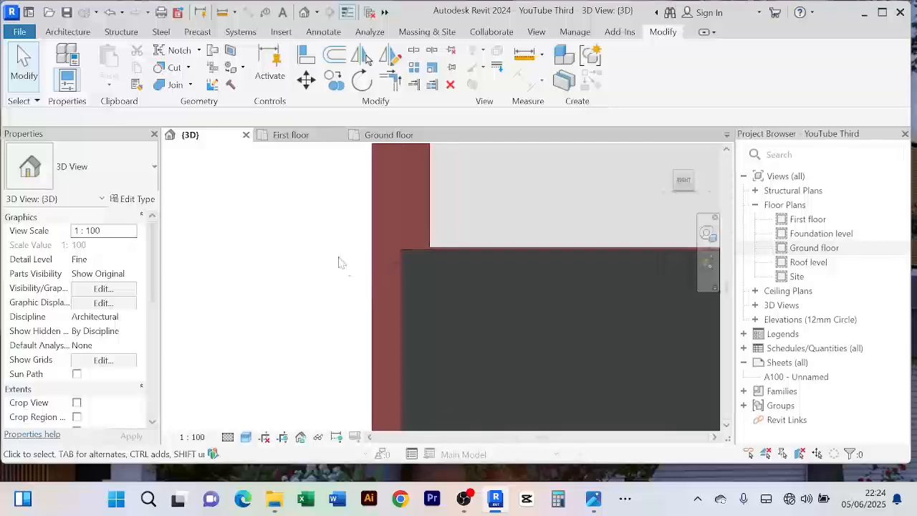
middle_click_drag(330, 261, 284, 240, "shift")
scroll(304, 252, "down", 1)
scroll(572, 313, "up", 1)
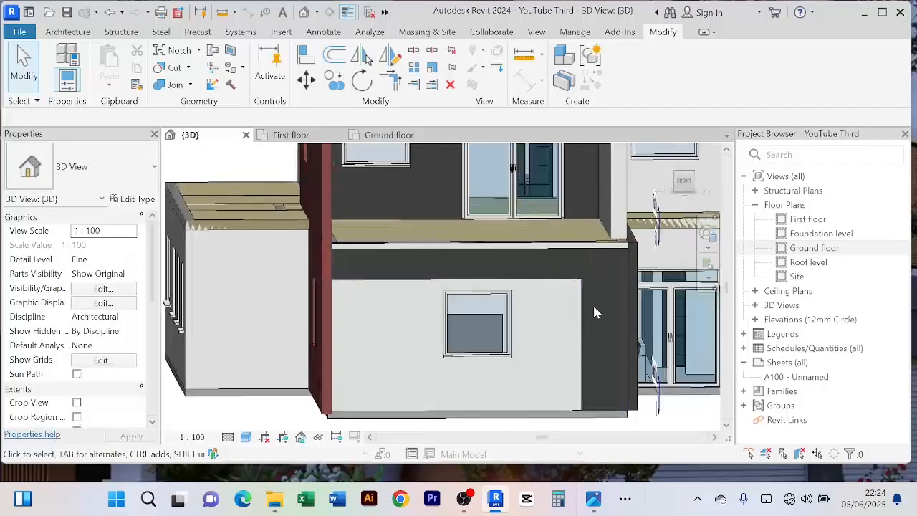
middle_click_drag(597, 311, 477, 261, "shift")
scroll(571, 276, "down", 1)
scroll(477, 261, "down", 2)
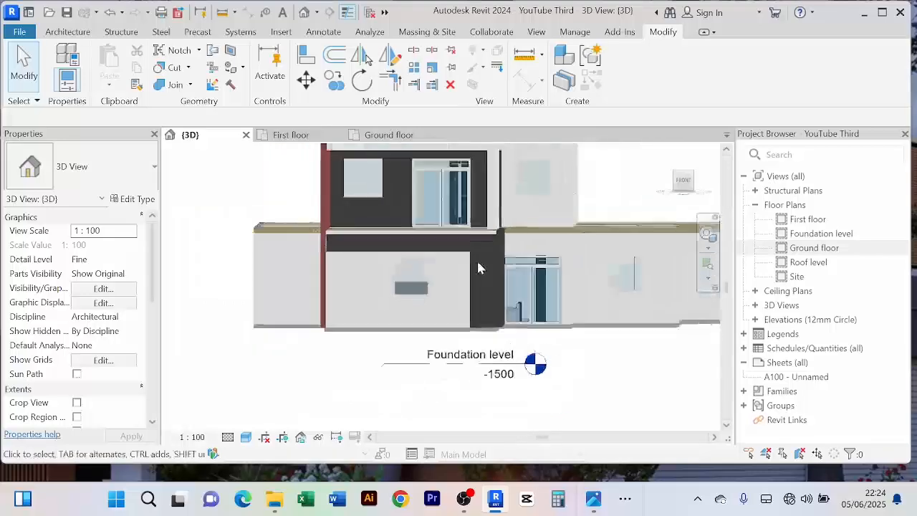
scroll(488, 245, "up", 1)
scroll(488, 244, "down", 1)
scroll(487, 248, "up", 4)
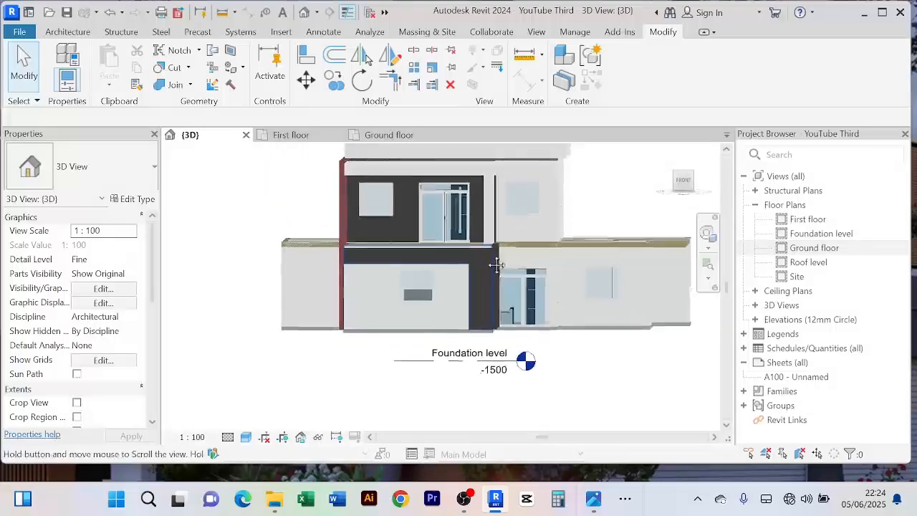
scroll(463, 259, "up", 3)
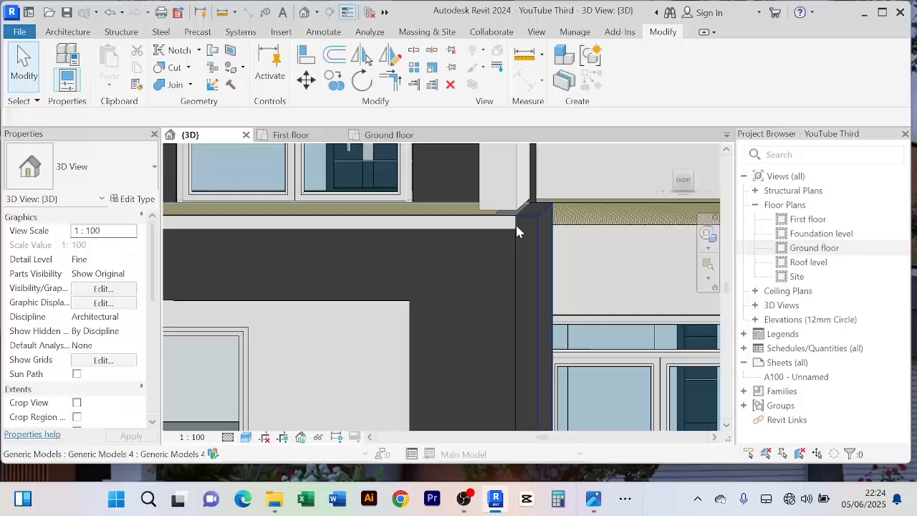
scroll(469, 280, "down", 5)
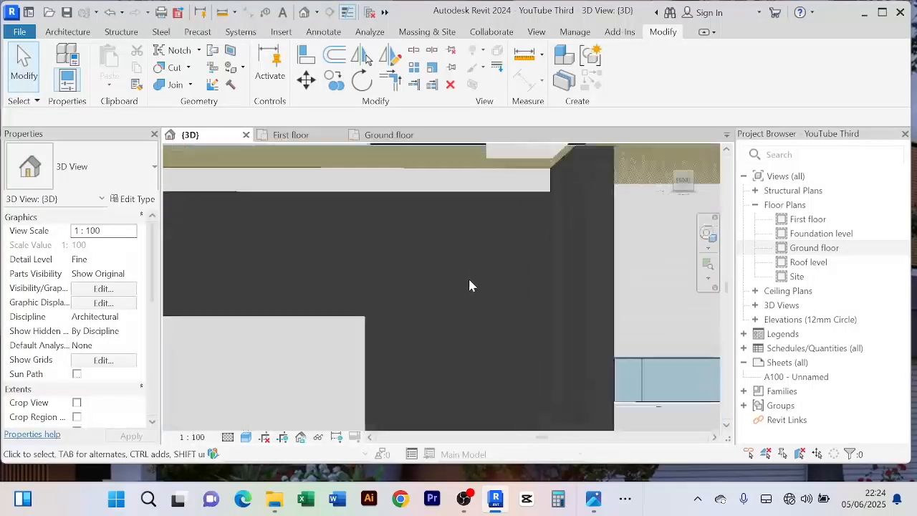
scroll(439, 283, "up", 3)
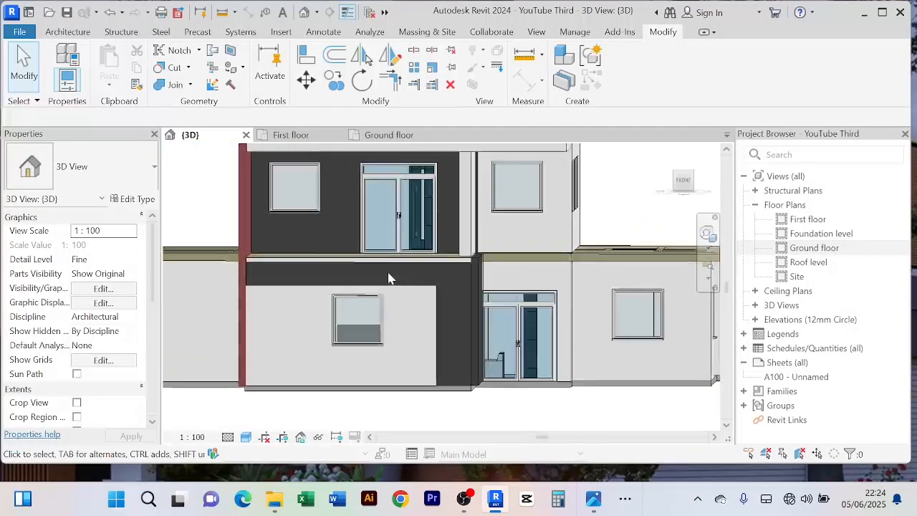
Step: Open the white sweep along the gray frame's top edge for in-place editing and start editing the sweep itself
left_click(442, 265)
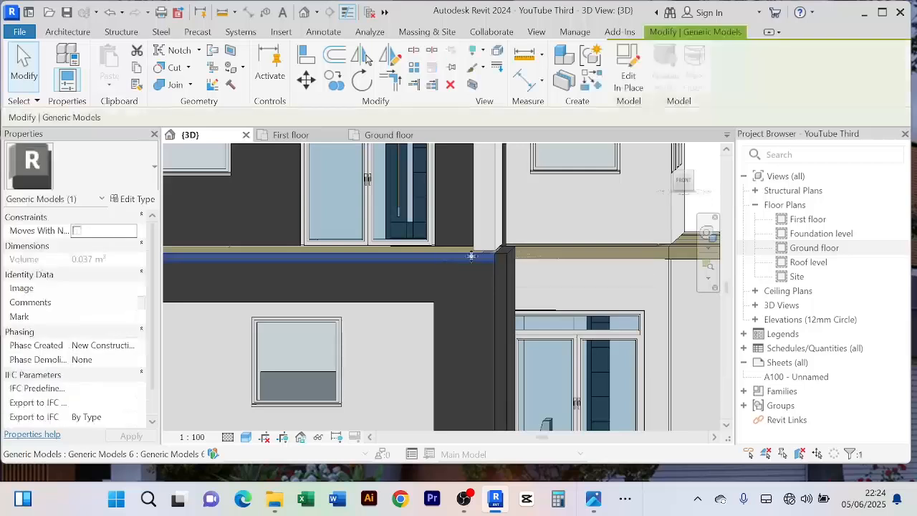
scroll(435, 282, "down", 2)
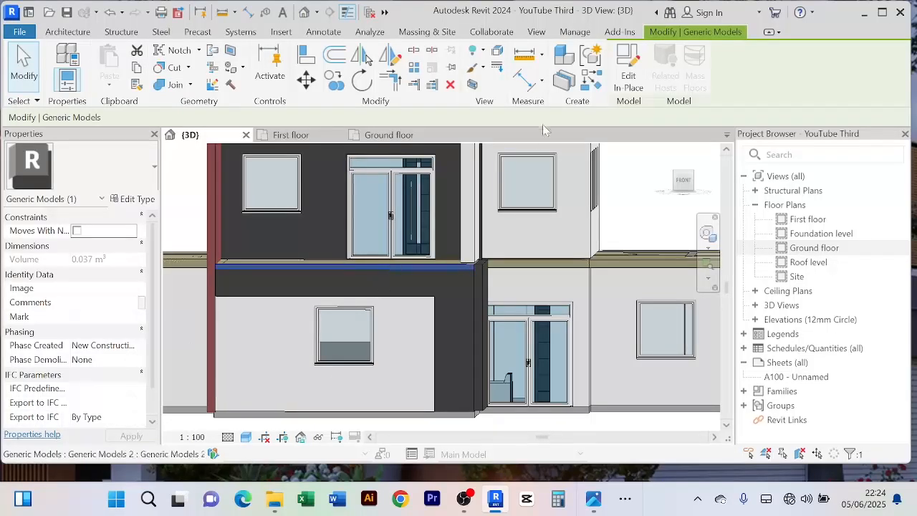
left_click(636, 87)
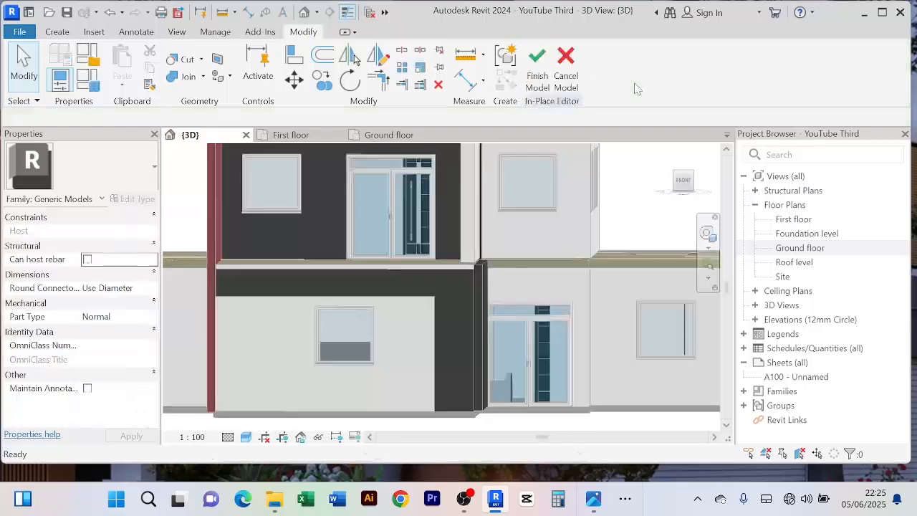
left_click(427, 277)
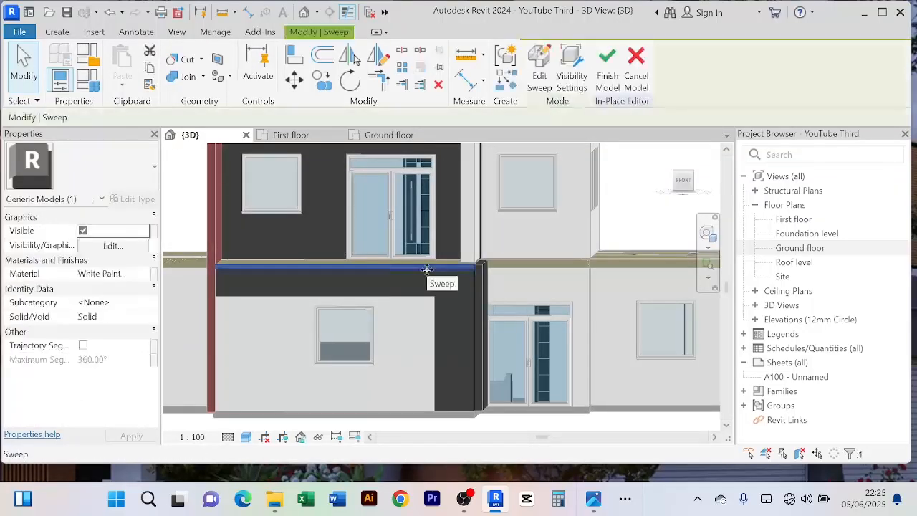
double_click(484, 308)
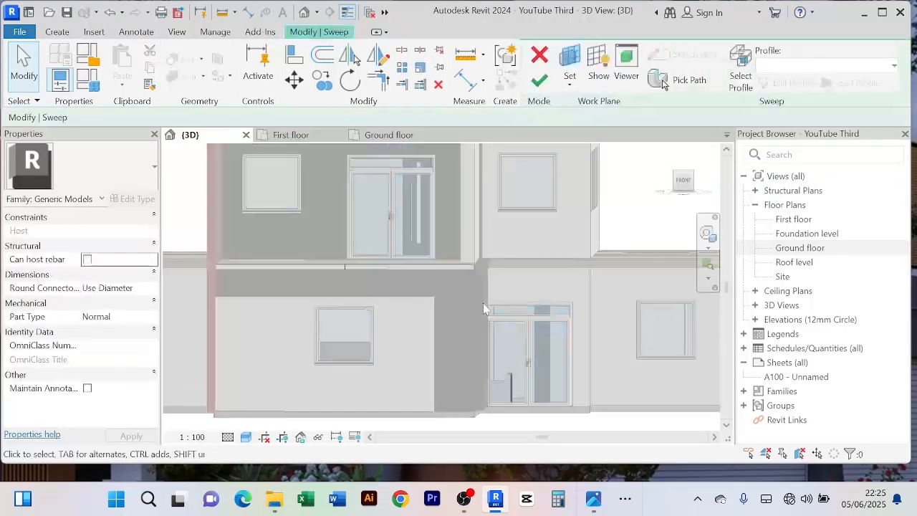
scroll(491, 293, "up", 5)
middle_click_drag(479, 262, 487, 289)
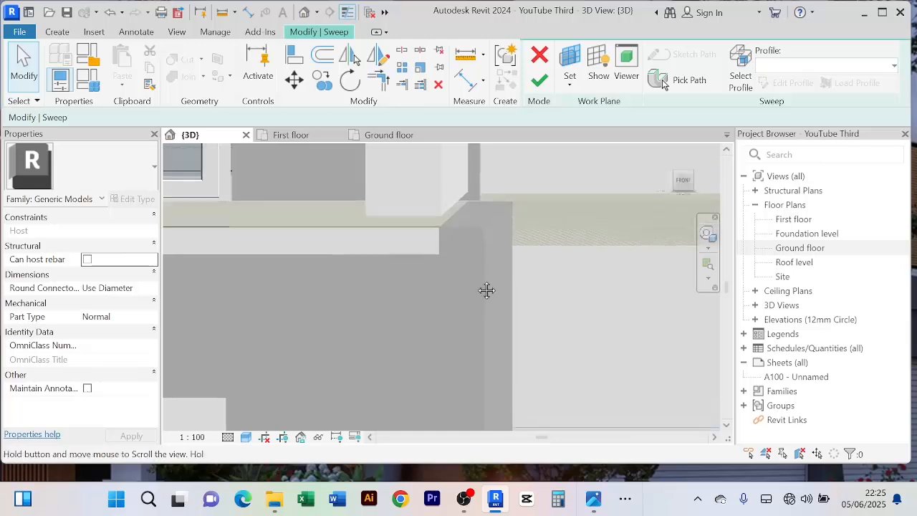
Step: Extend the sweep path with Pick 3D Edges by adding the short front edge and the side return edge at the frame's corner
left_click(676, 81)
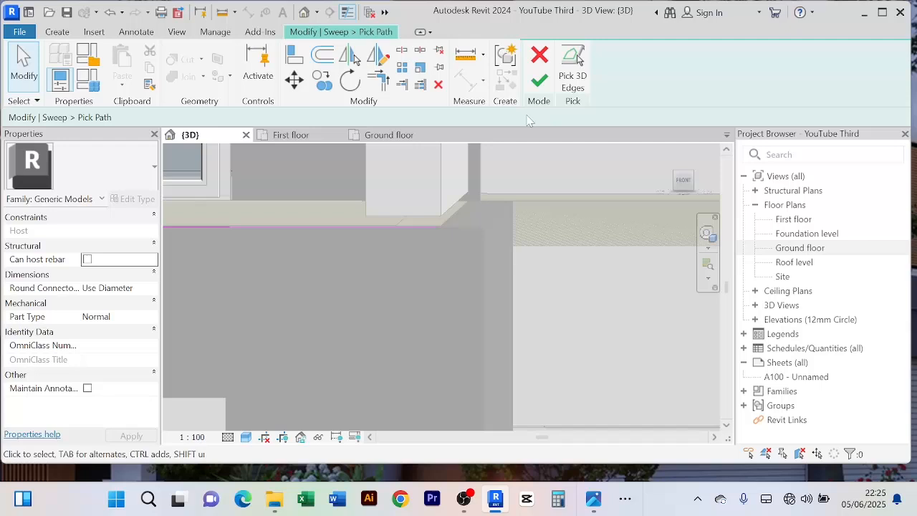
left_click(572, 72)
scroll(462, 224, "up", 3)
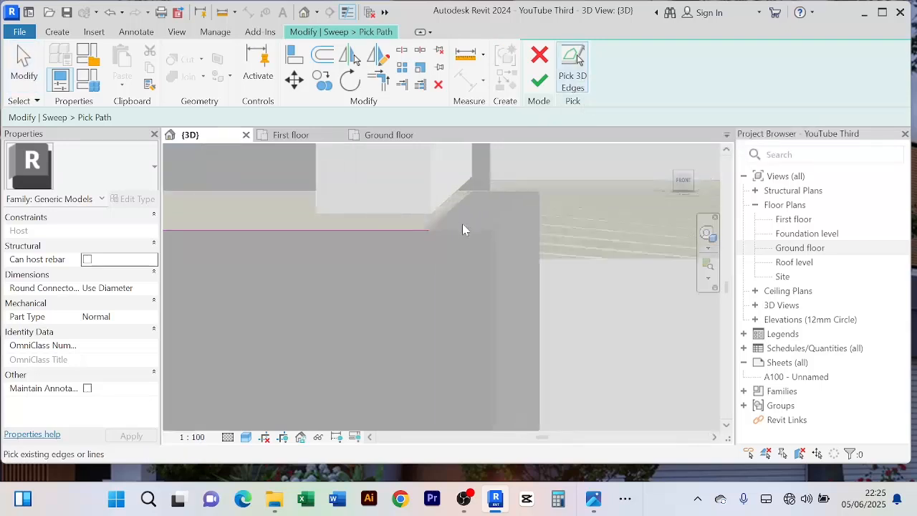
left_click(444, 242)
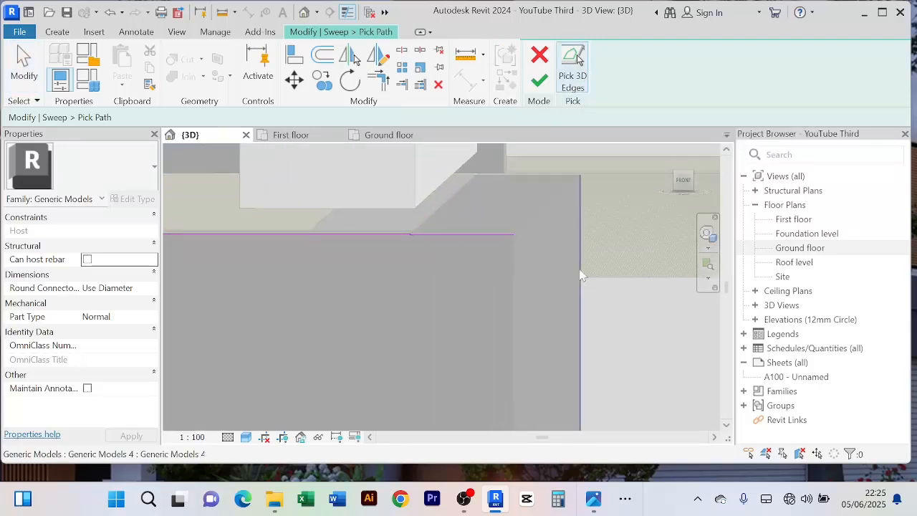
scroll(458, 246, "up", 2)
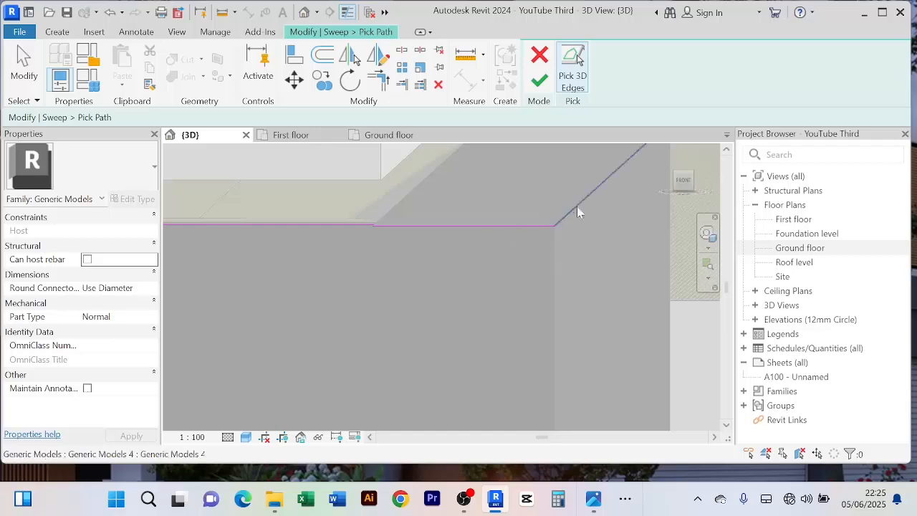
left_click(589, 206)
scroll(401, 234, "up", 2)
left_click(387, 231)
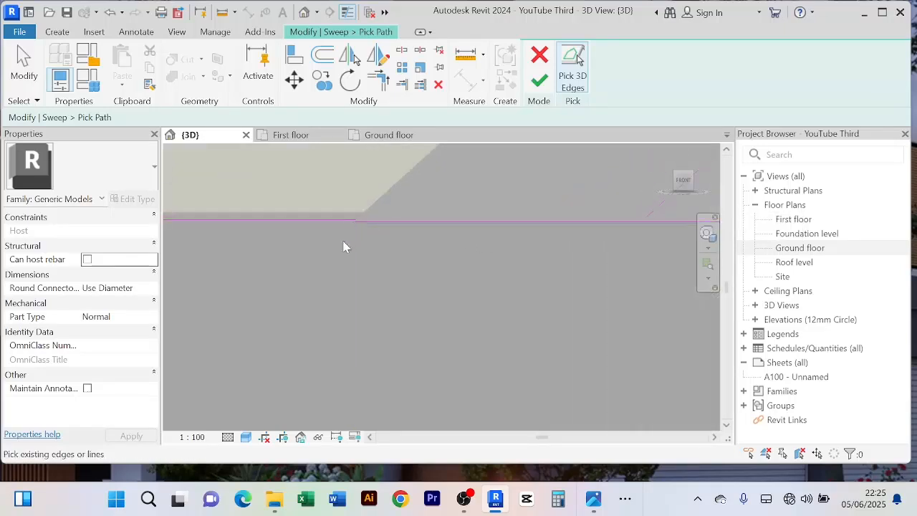
Step: Join the sweep path's lines with Trim/Extend to Corner at the step between the gray frame and its corner piece
scroll(376, 212, "up", 4)
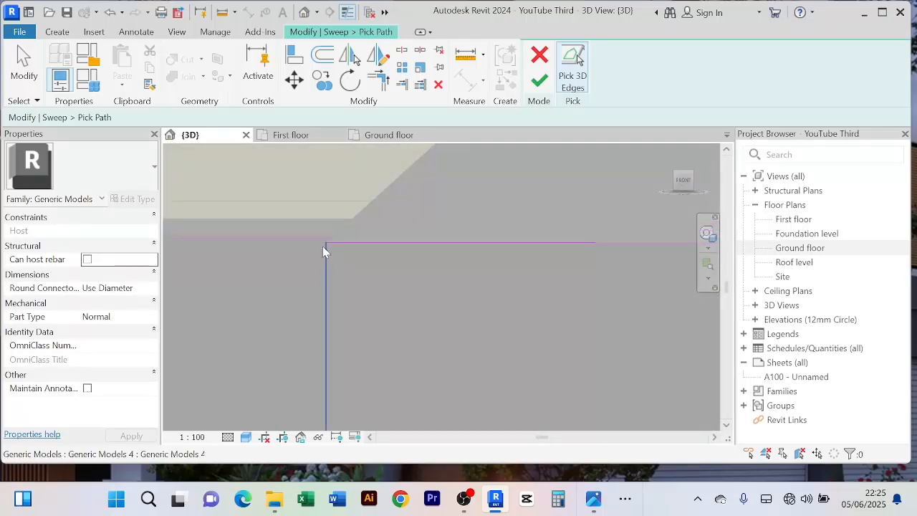
scroll(342, 268, "down", 3)
scroll(451, 294, "down", 4)
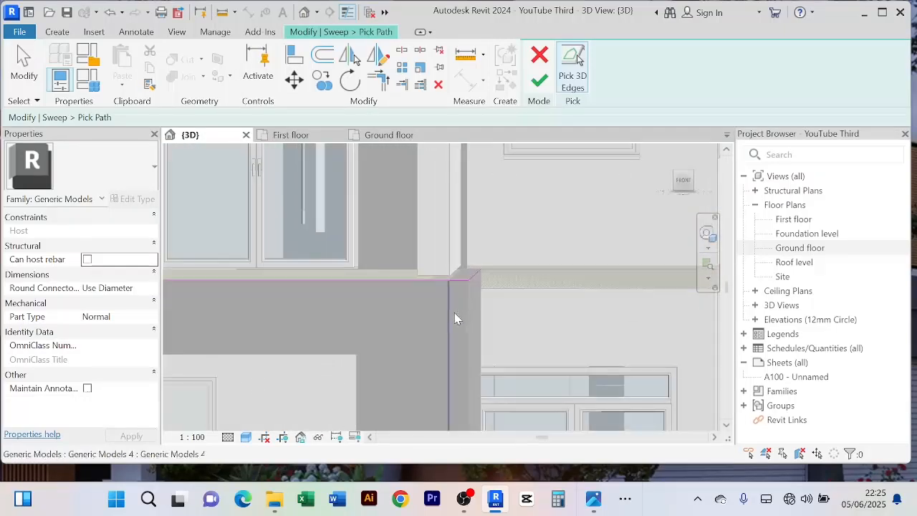
middle_click_drag(454, 312, 415, 310, "shift")
scroll(500, 307, "up", 4)
scroll(501, 305, "up", 1)
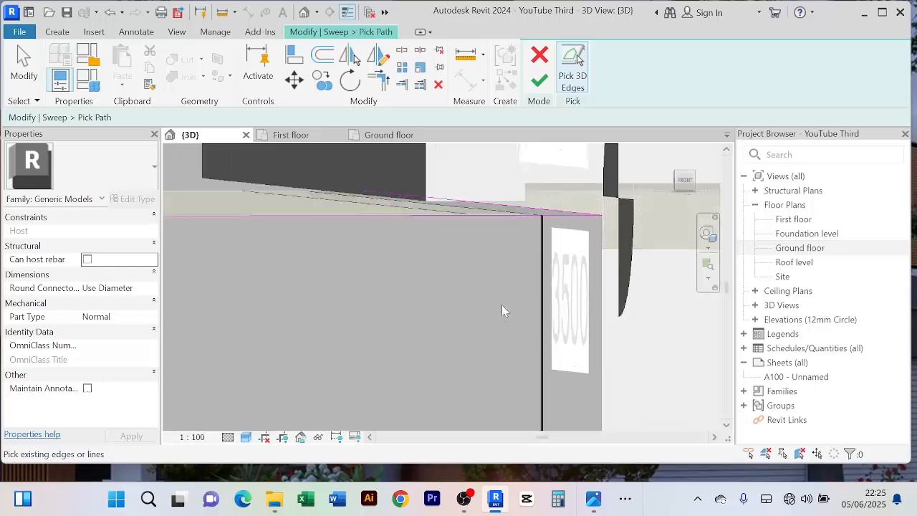
middle_click_drag(501, 304, 465, 321)
scroll(513, 241, "up", 6)
scroll(481, 210, "up", 7)
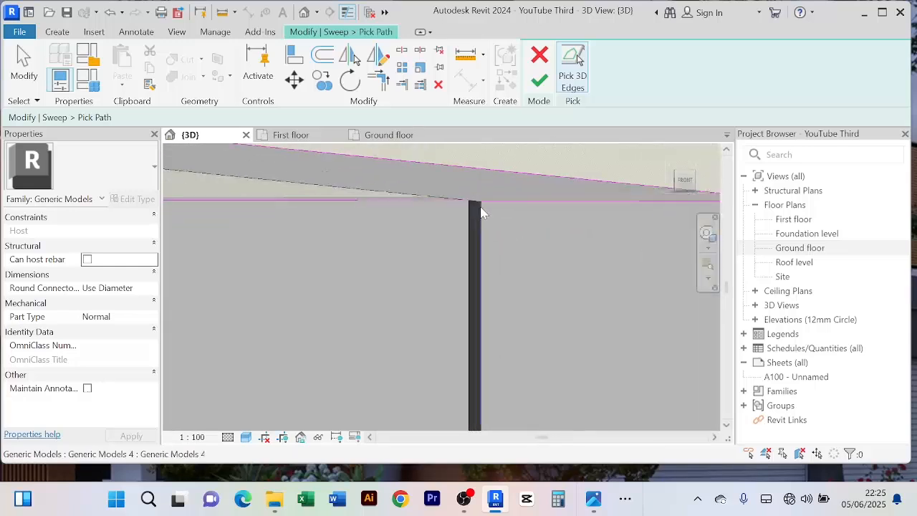
scroll(468, 207, "up", 1)
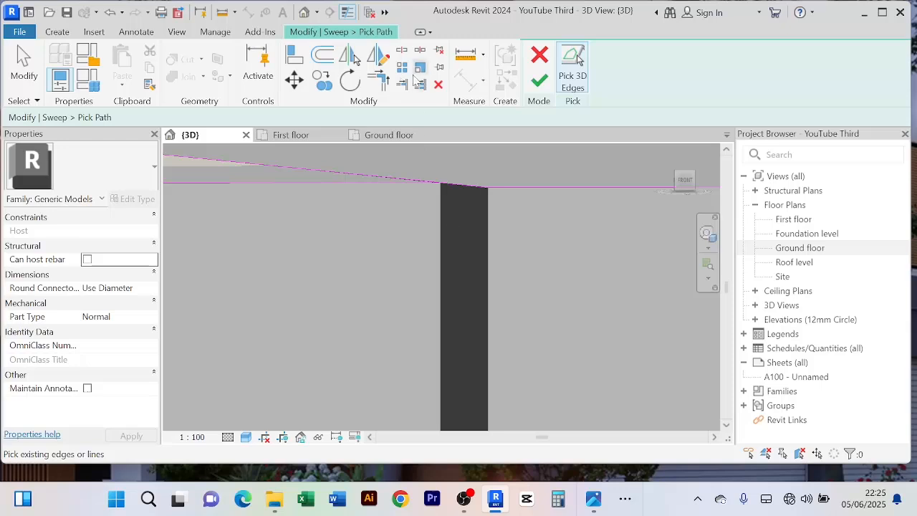
left_click(378, 80)
left_click(413, 186)
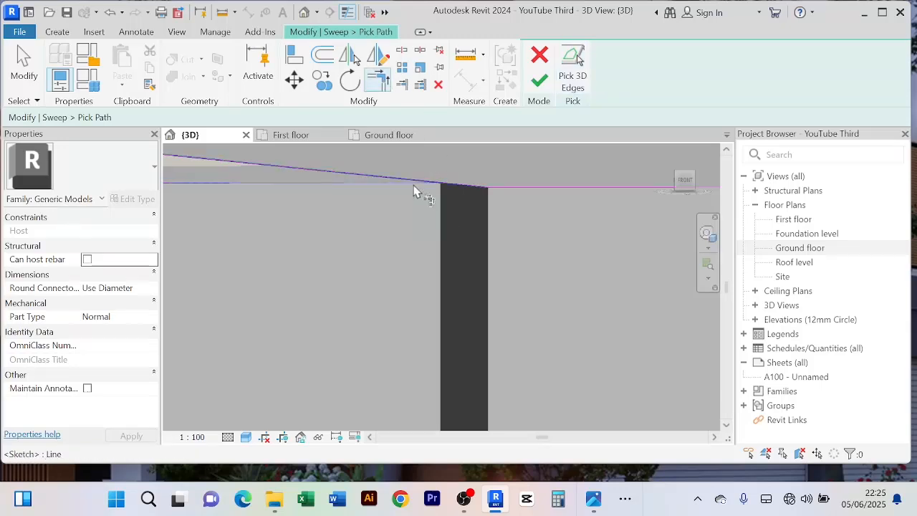
left_click(454, 189)
Step: Finish the sweep path, the sweep and the in-place model
middle_click_drag(467, 201, 532, 255, "shift")
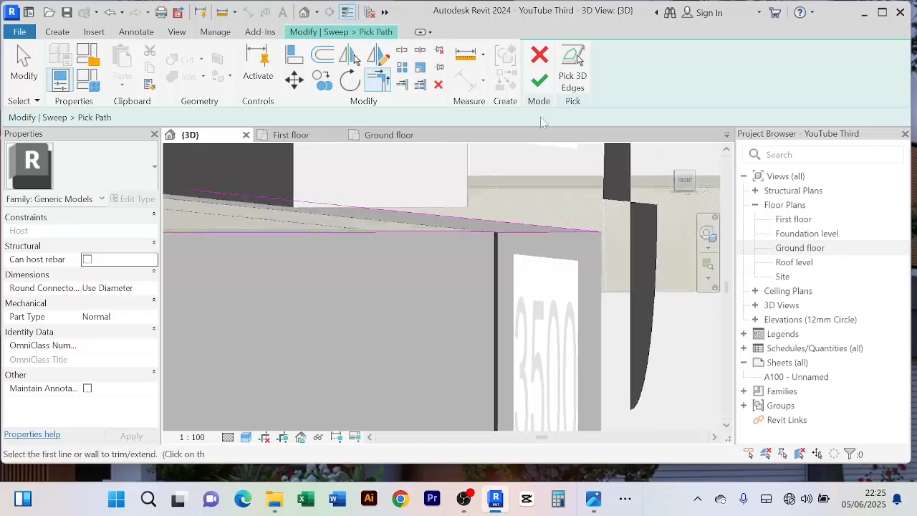
left_click(541, 87)
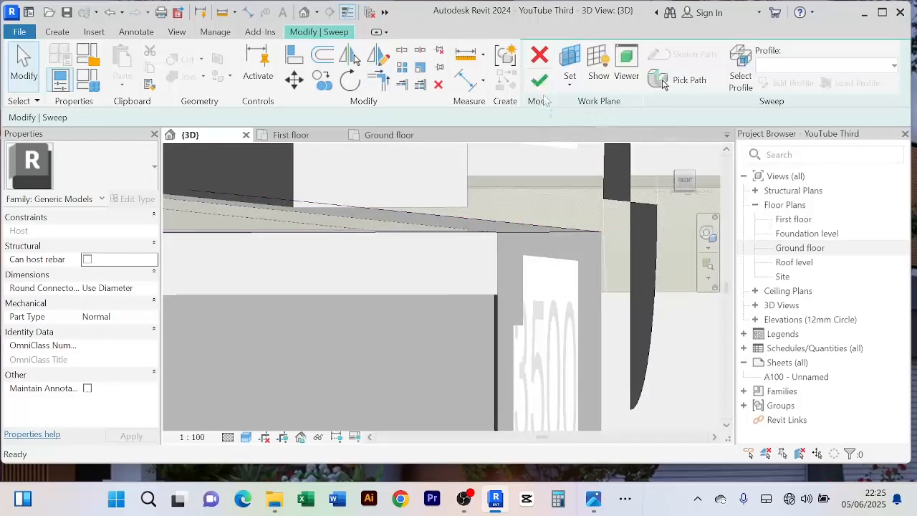
left_click(541, 81)
left_click(607, 57)
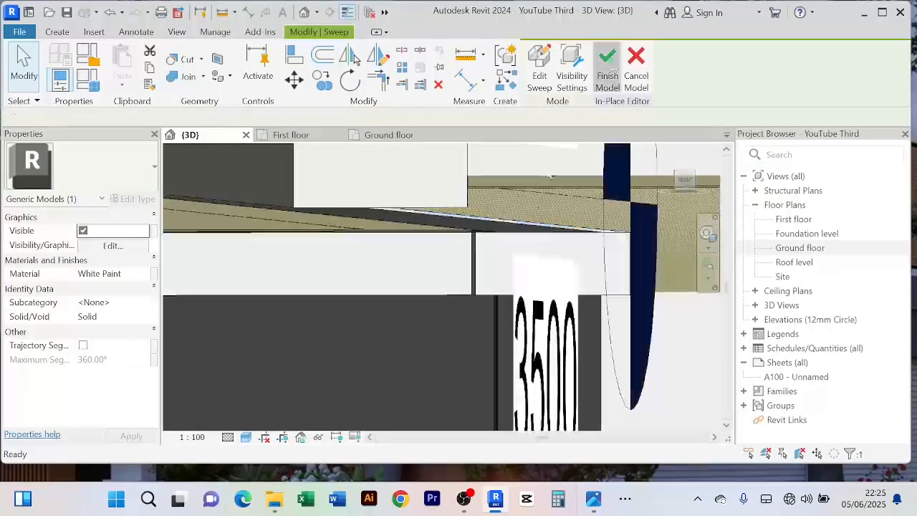
Step: Examine the extended white sweep and the gray frame's corner on the front facade, from the upper edge down to the base
scroll(525, 242, "down", 8)
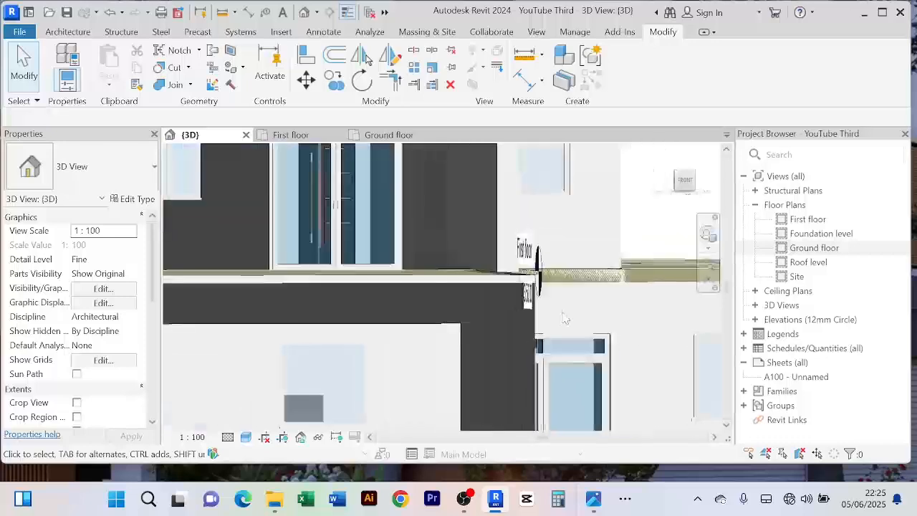
scroll(564, 314, "down", 2)
middle_click_drag(564, 314, 525, 283)
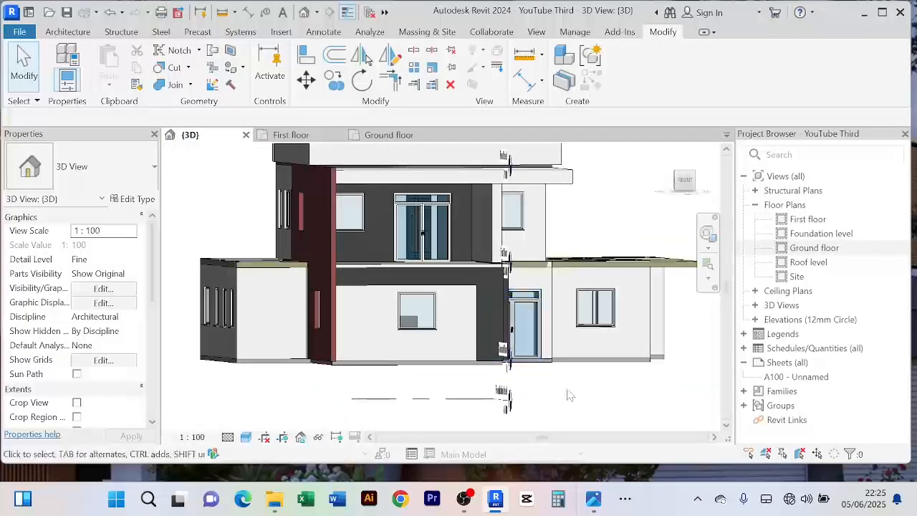
middle_click_drag(569, 394, 504, 394, "shift")
scroll(461, 286, "up", 4)
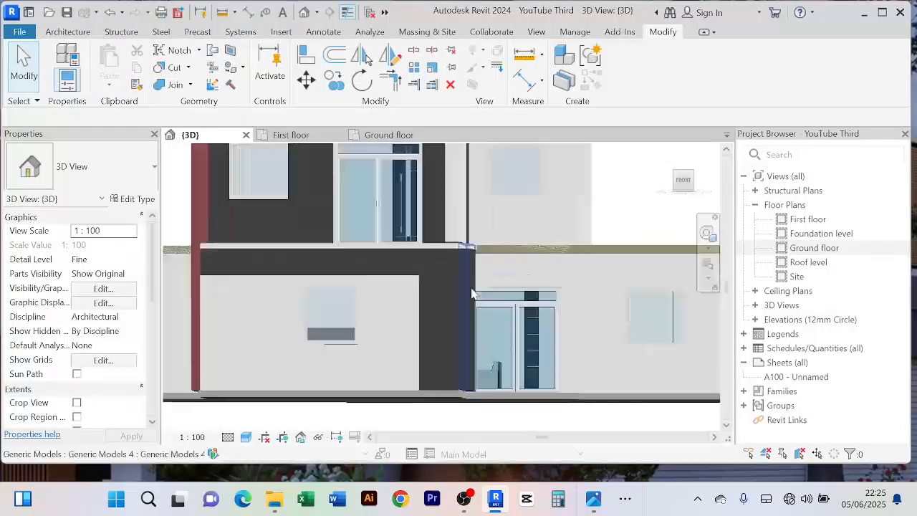
scroll(460, 286, "up", 2)
scroll(460, 271, "down", 4)
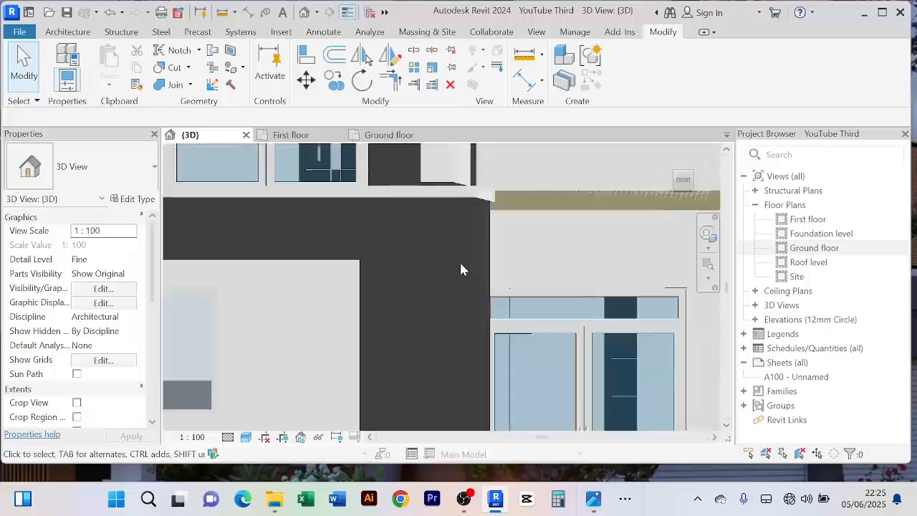
middle_click_drag(456, 331, 458, 279)
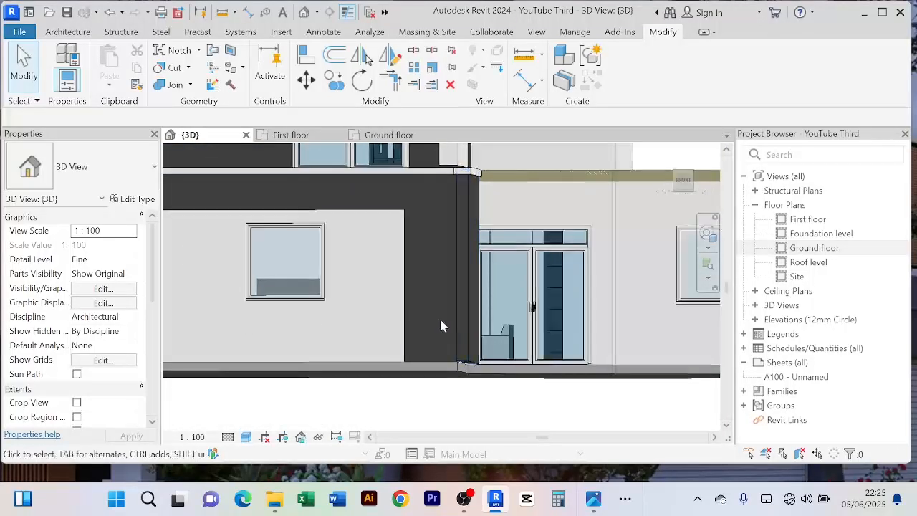
Step: Align the corner piece's front face with the front face of the gray frame
scroll(439, 317, "up", 1)
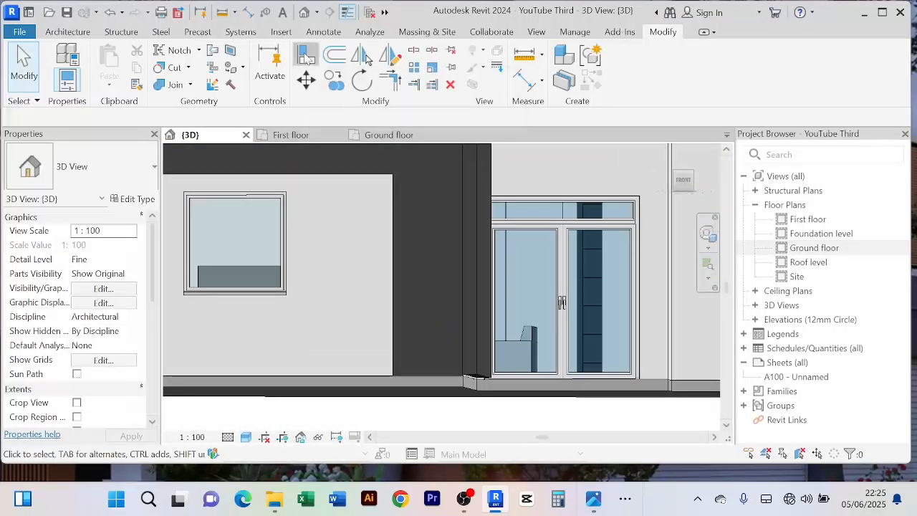
left_click(305, 55)
left_click(398, 320)
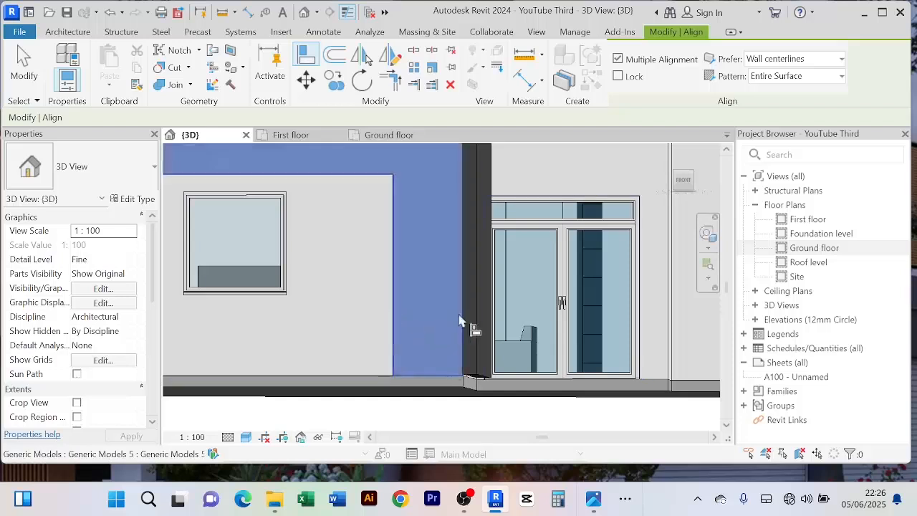
scroll(473, 319, "up", 3)
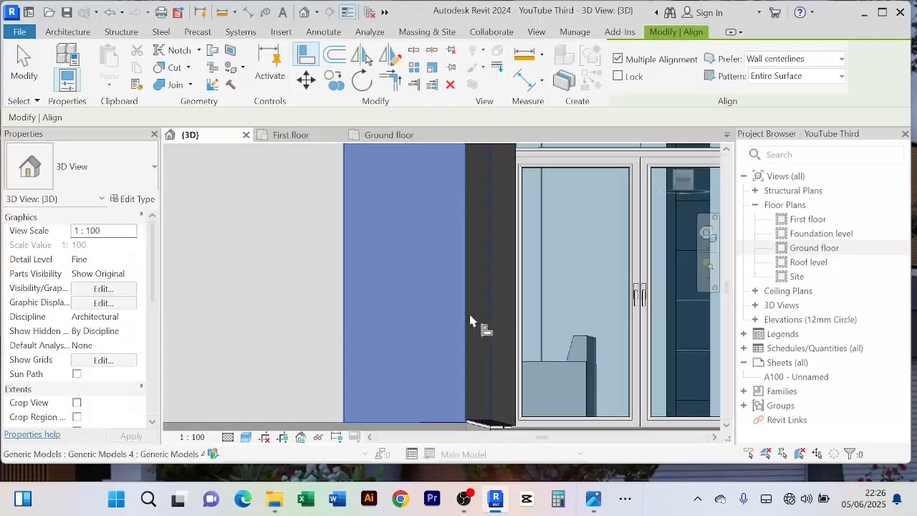
left_click(467, 323)
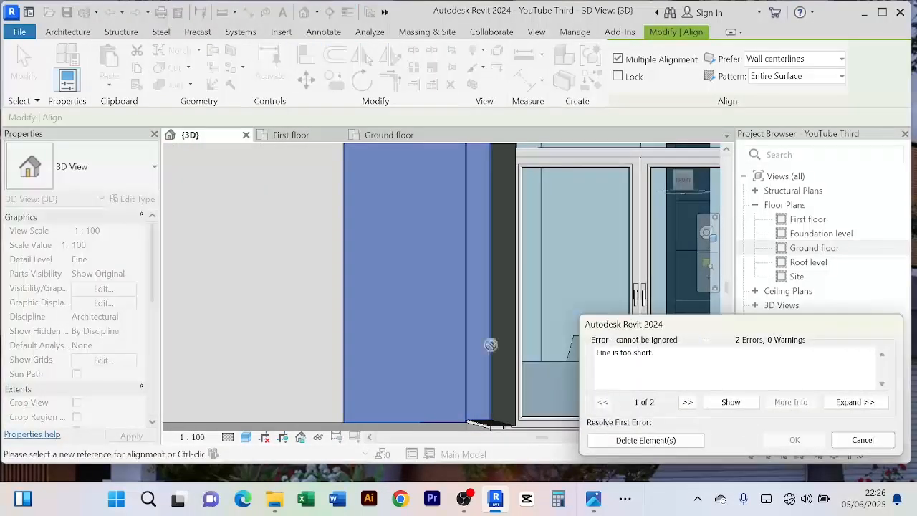
Step: Resolve the alignment error by deleting the offending element, and end the Align command
scroll(421, 292, "down", 5)
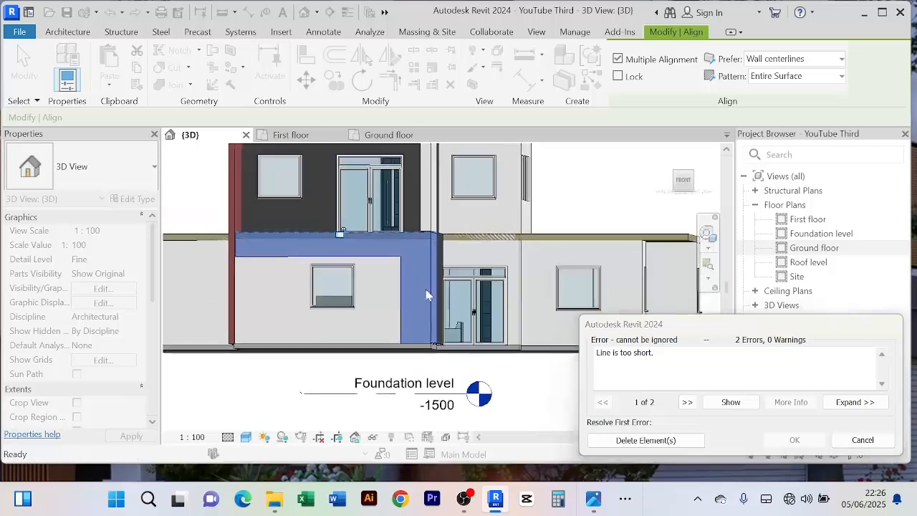
scroll(427, 279, "up", 2)
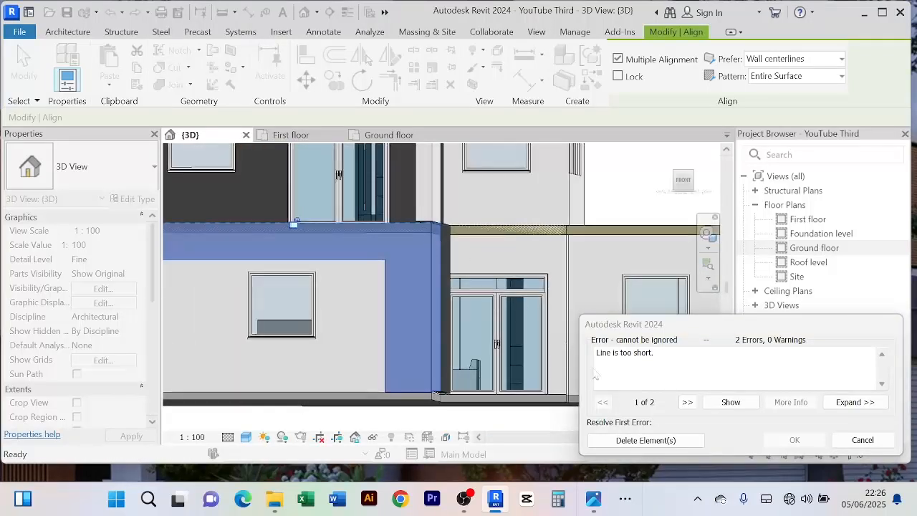
left_click(646, 439)
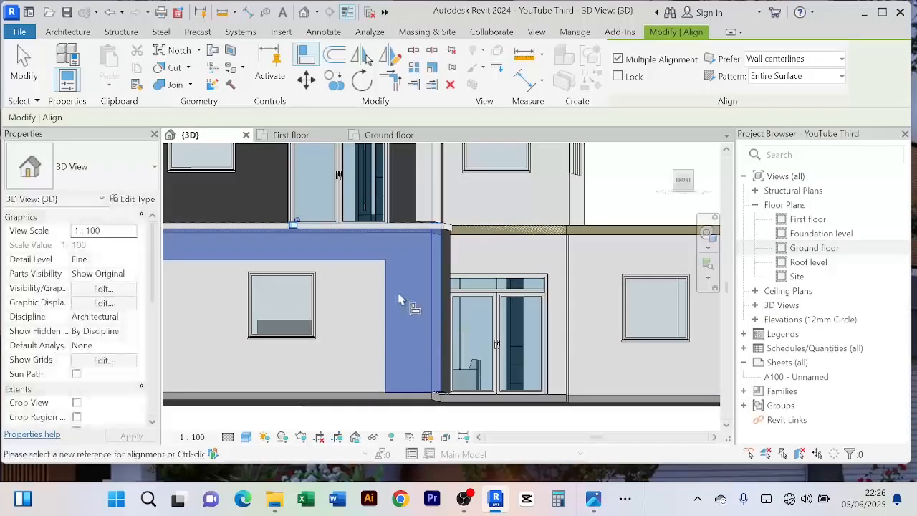
scroll(399, 299, "down", 3)
right_click(566, 194)
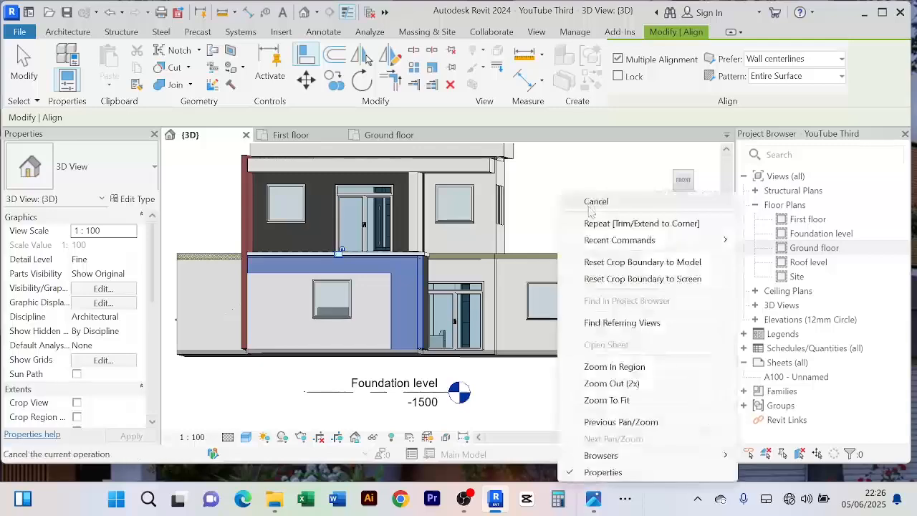
left_click(589, 199)
right_click(579, 181)
left_click(591, 188)
Step: Examine the white sweep's turn around the gray frame's corner from above
scroll(422, 296, "up", 4)
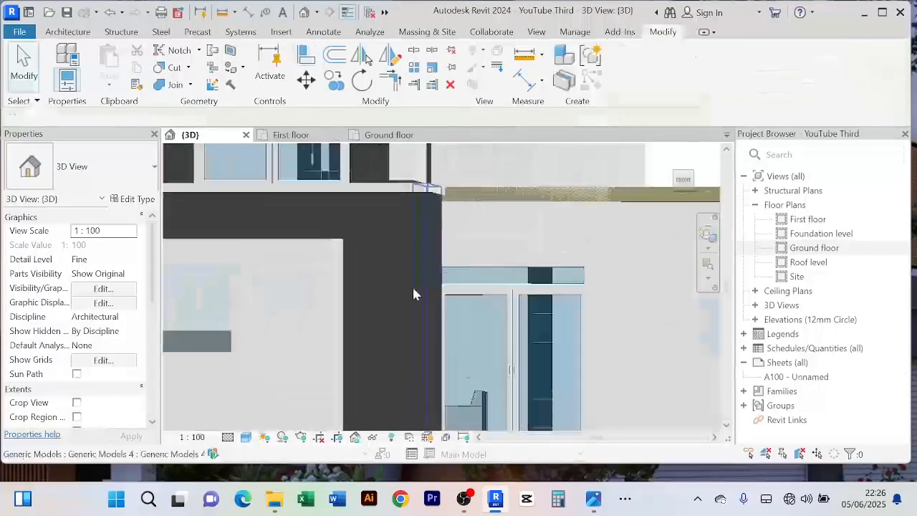
middle_click_drag(410, 276, 429, 283, "shift")
scroll(431, 279, "up", 5)
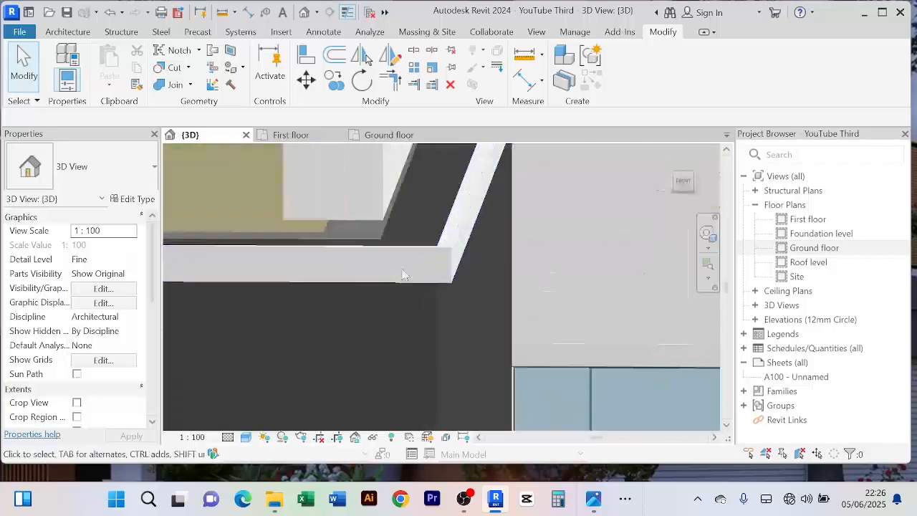
Step: Examine the white sweep where it wraps the gray frame's corner, up close and against the whole front facade
scroll(430, 279, "up", 2)
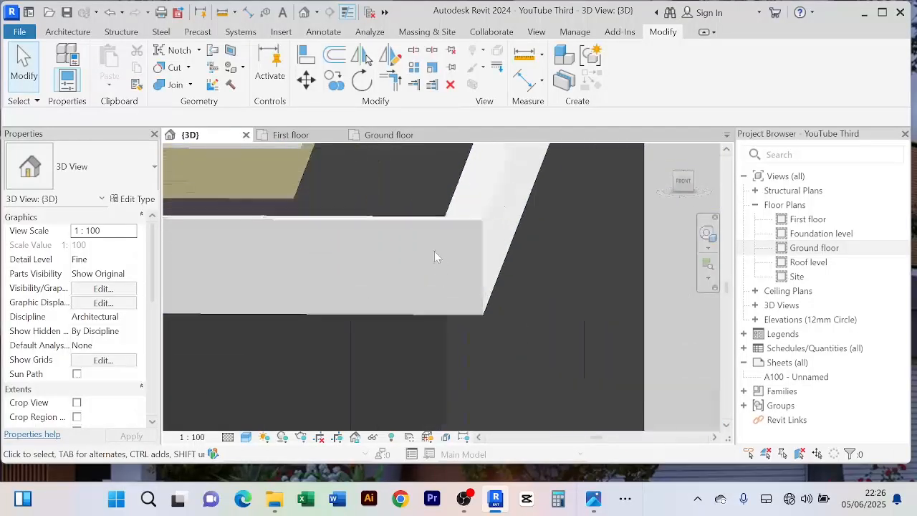
scroll(434, 255, "up", 2)
scroll(480, 218, "up", 2)
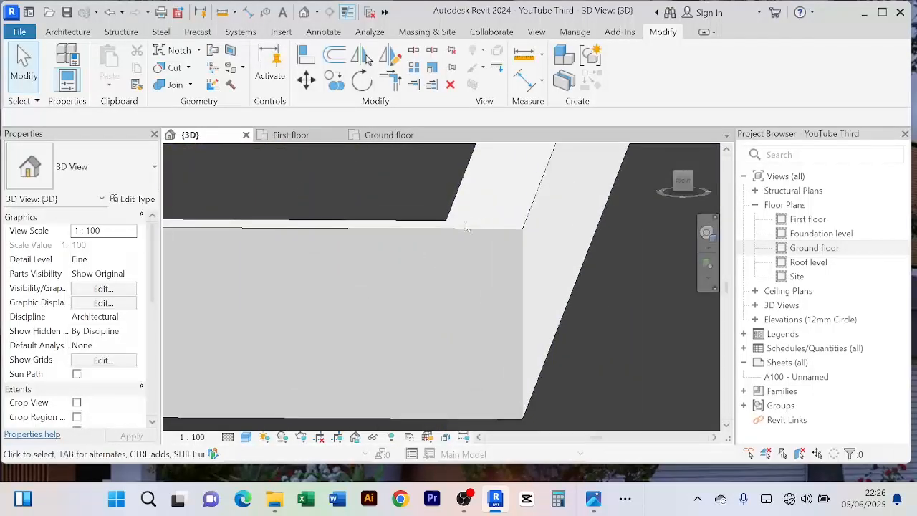
scroll(466, 228, "down", 4)
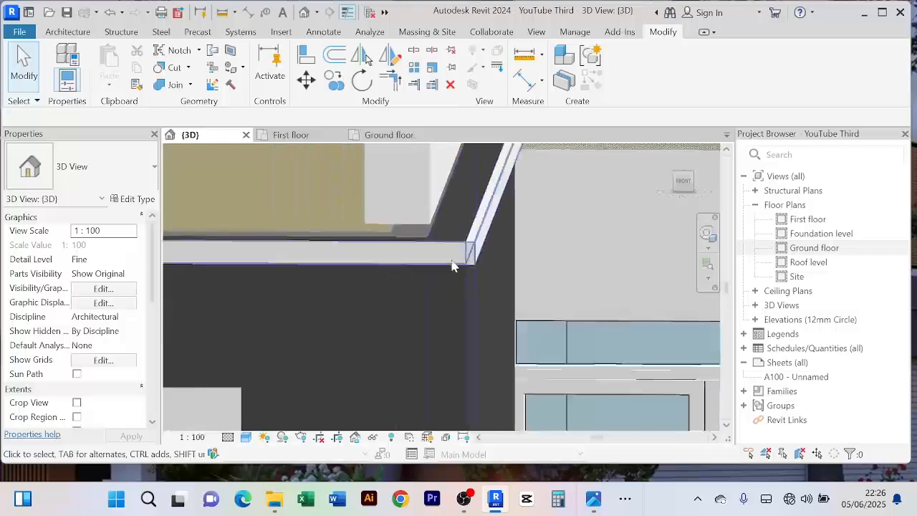
scroll(458, 286, "down", 2)
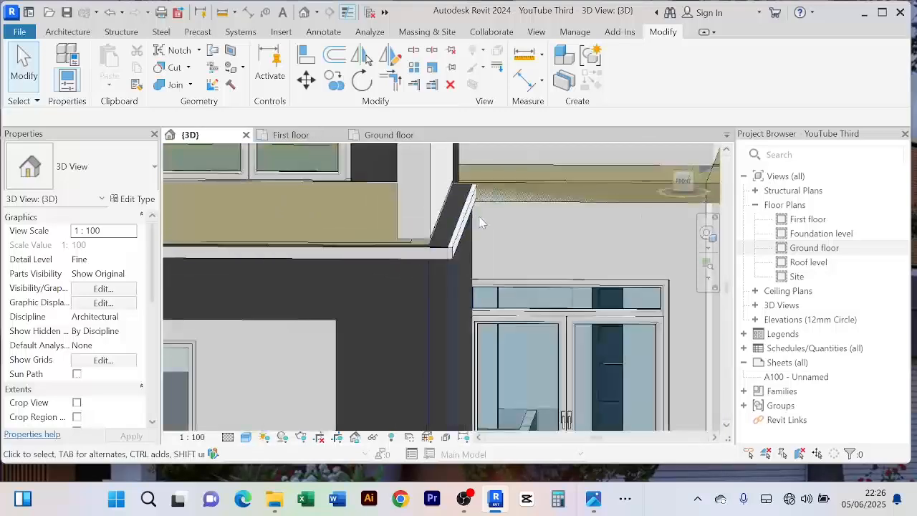
scroll(430, 287, "down", 4)
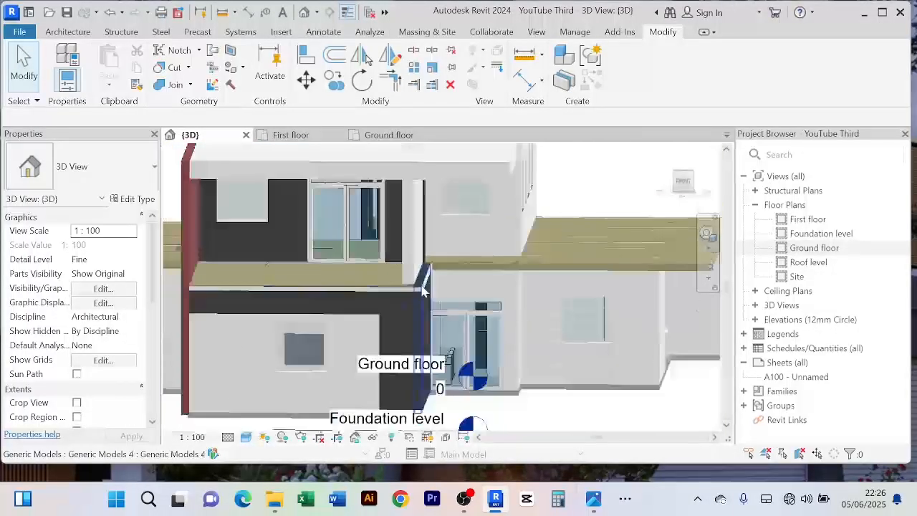
scroll(424, 283, "up", 4)
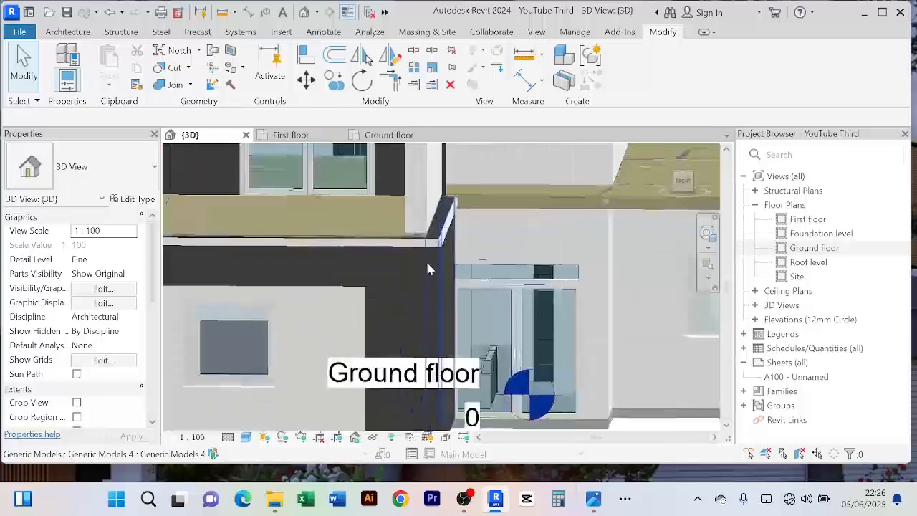
scroll(427, 269, "up", 3)
scroll(470, 246, "down", 3)
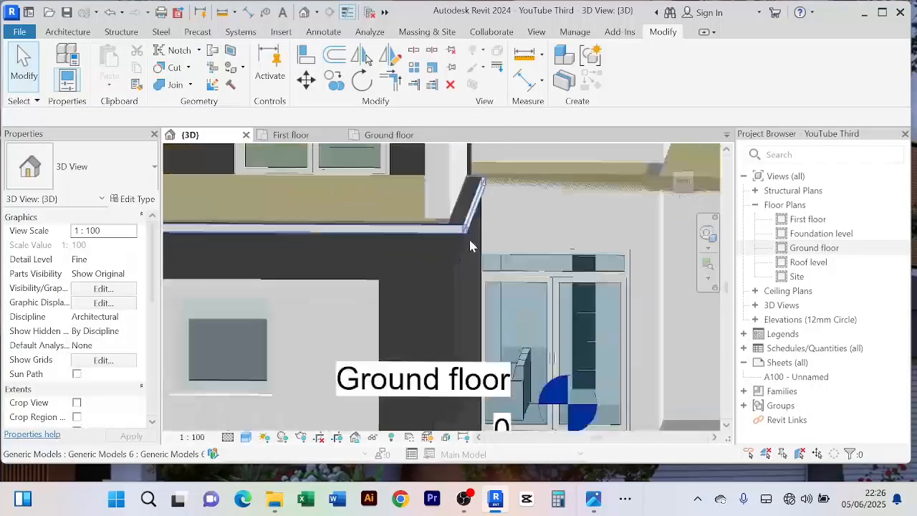
scroll(471, 246, "down", 5)
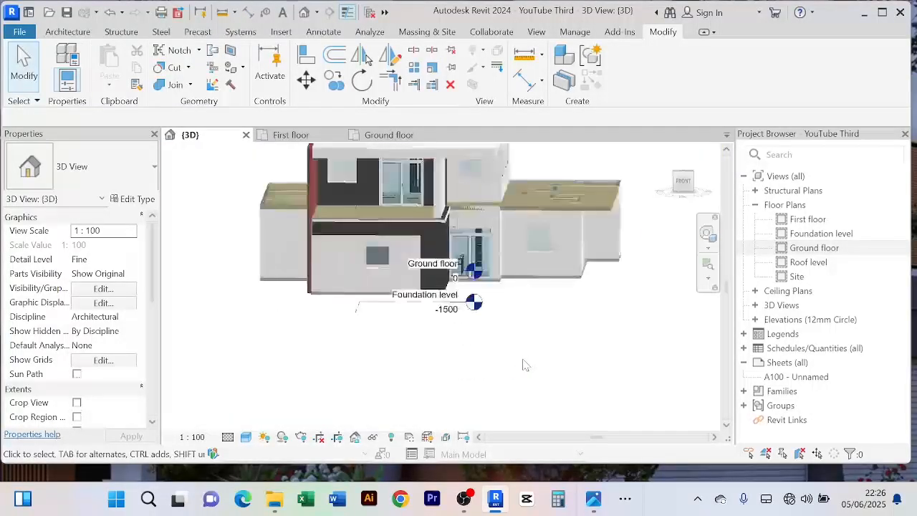
Step: Delete the 910x910mm window from the ground-floor front wall enclosed by the gray frame
mouse_move(522, 365)
middle_mouse_down("shift")
mouse_move(526, 339)
mouse_move(533, 343)
mouse_move(511, 351)
mouse_move(529, 378)
mouse_move(489, 344)
middle_mouse_up("shift")
scroll(503, 344, "up", 2)
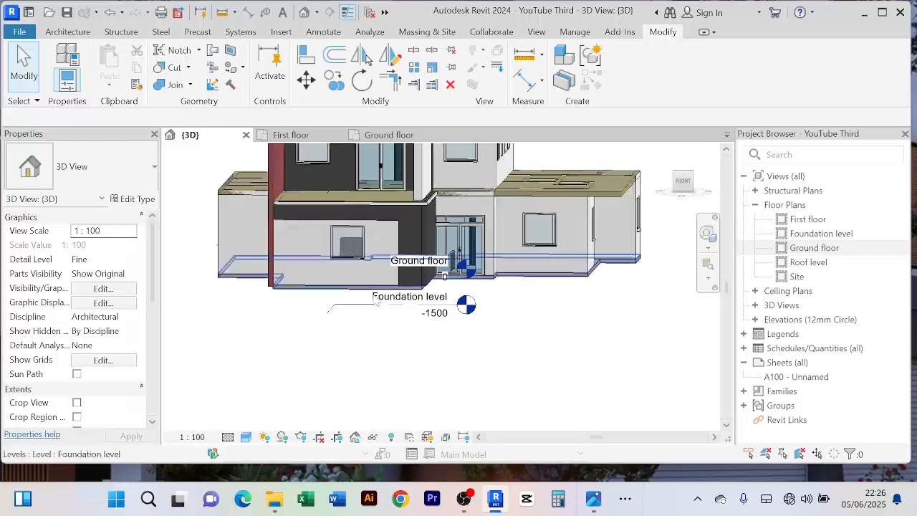
scroll(358, 280, "up", 2)
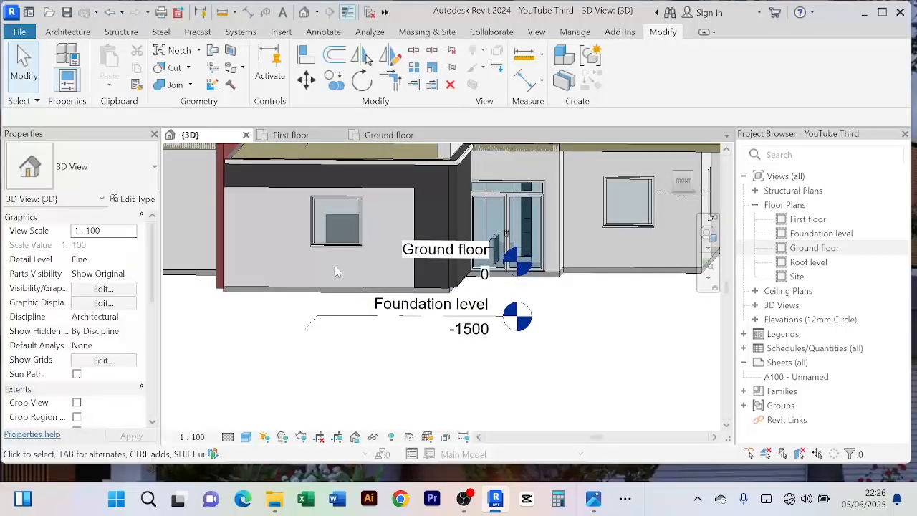
scroll(334, 269, "up", 2)
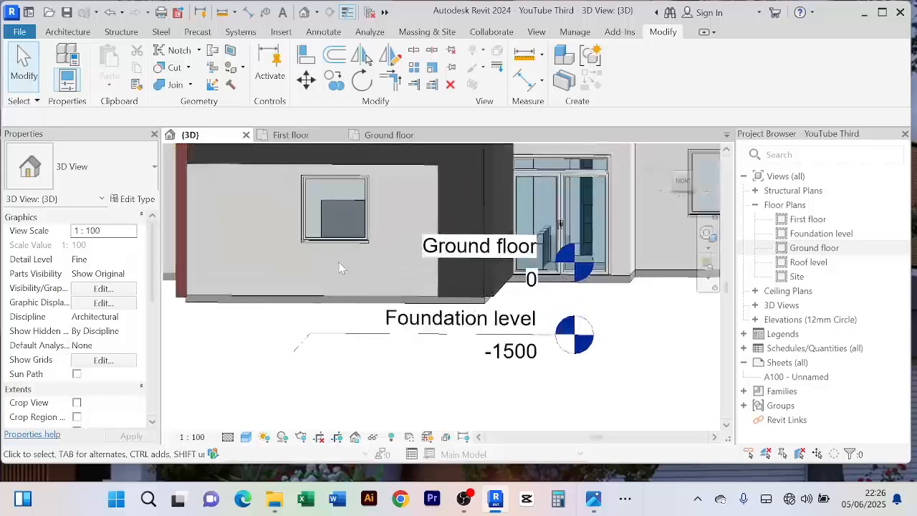
middle_click_drag(340, 267, 342, 291)
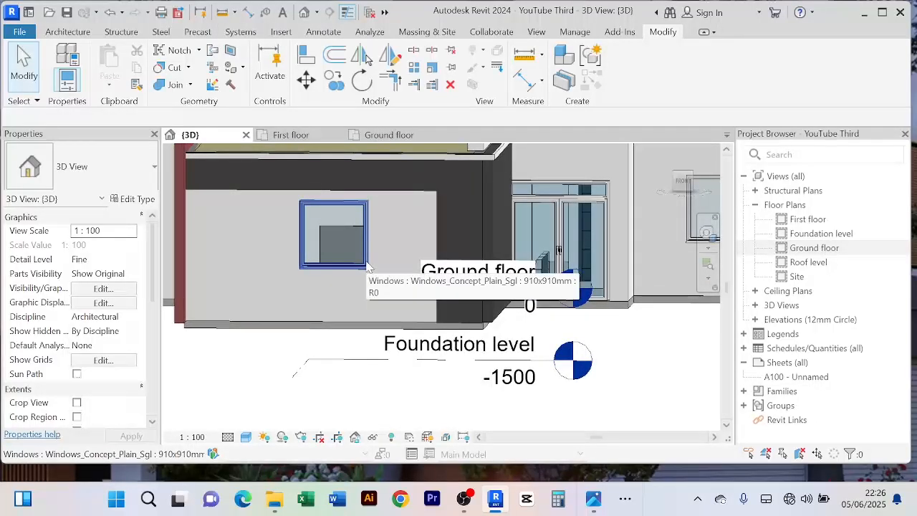
left_click(366, 266)
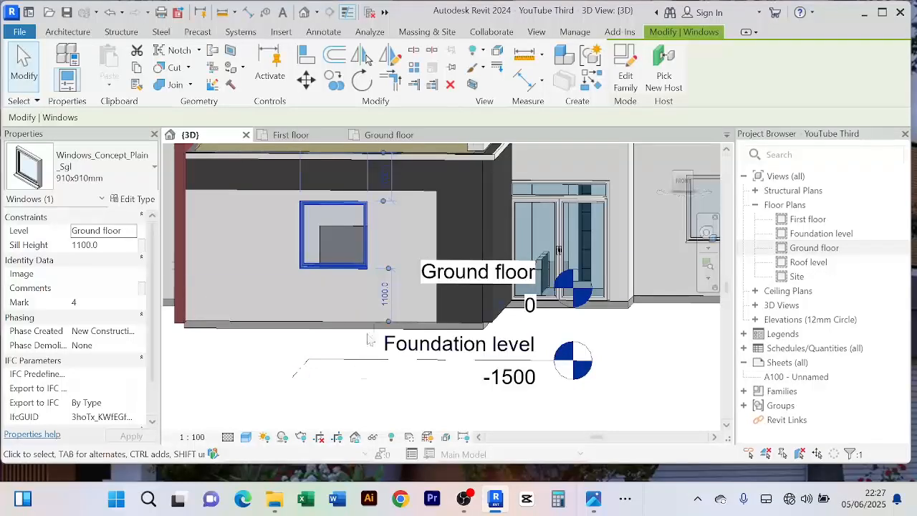
scroll(370, 340, "down", 2)
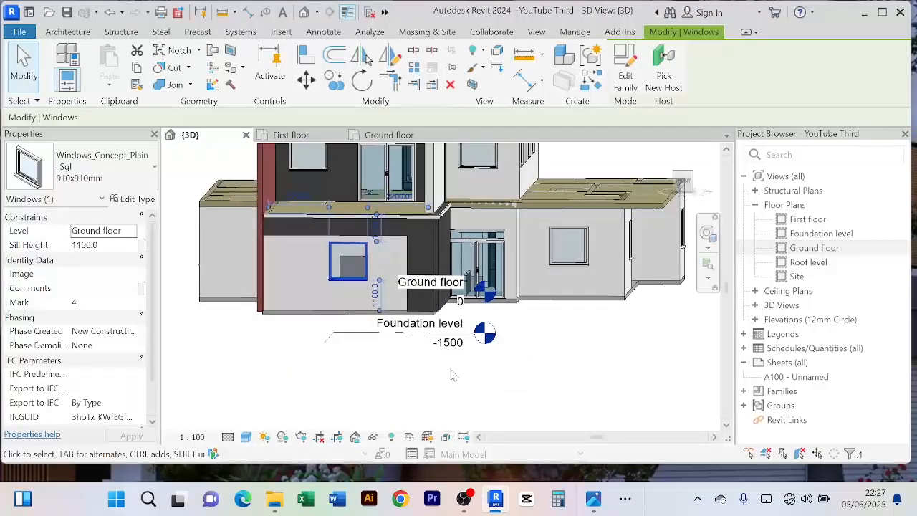
scroll(380, 299, "up", 3)
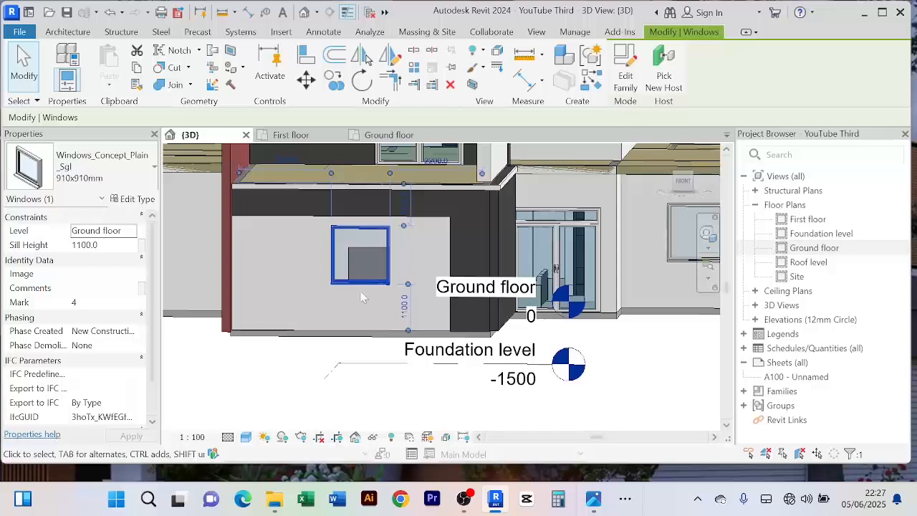
key("Delete")
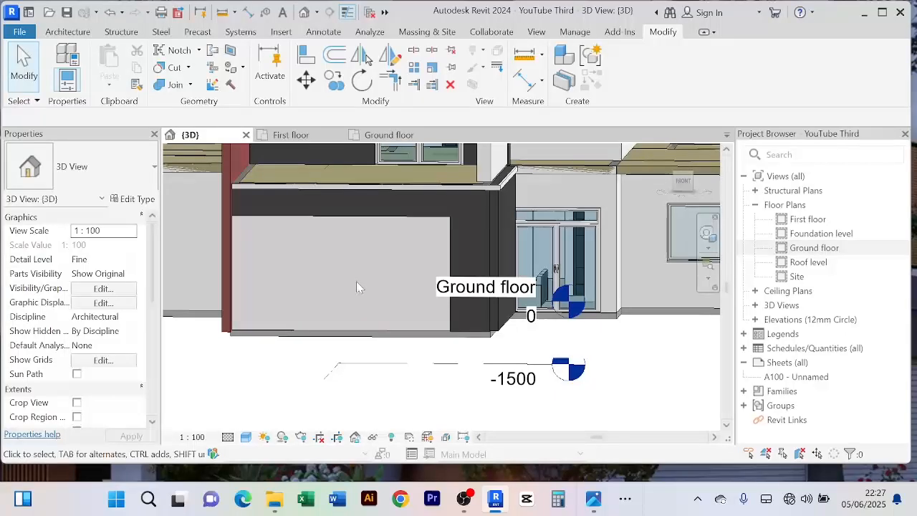
Step: Temporarily isolate the ground-floor front wall behind the gray frame, and clear the selection
scroll(361, 288, "down", 2)
scroll(360, 283, "down", 1)
middle_click_drag(361, 283, 345, 344)
scroll(329, 343, "up", 2)
scroll(303, 312, "up", 4)
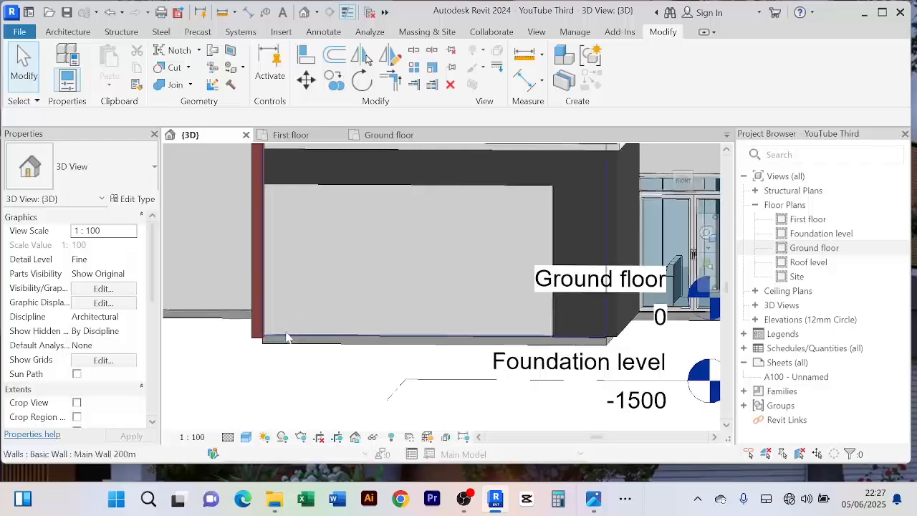
left_click(285, 337)
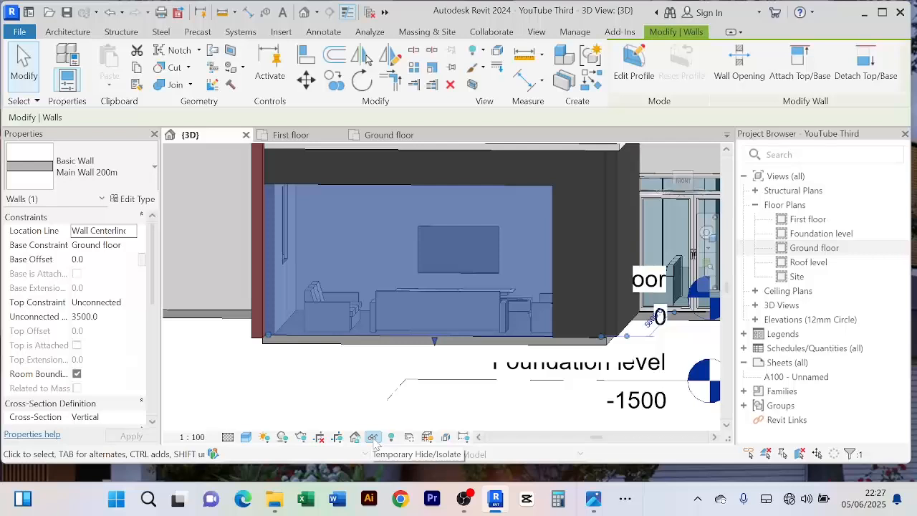
left_click(372, 438)
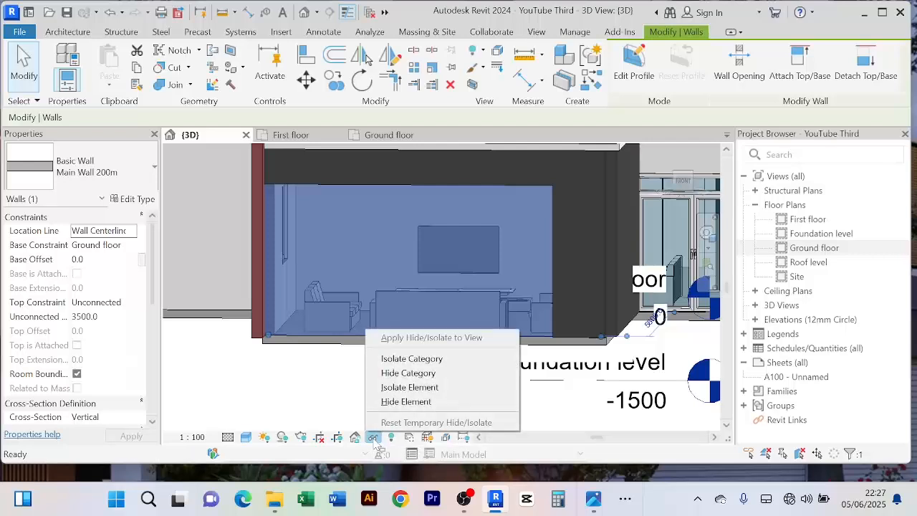
left_click(423, 388)
scroll(424, 388, "down", 3)
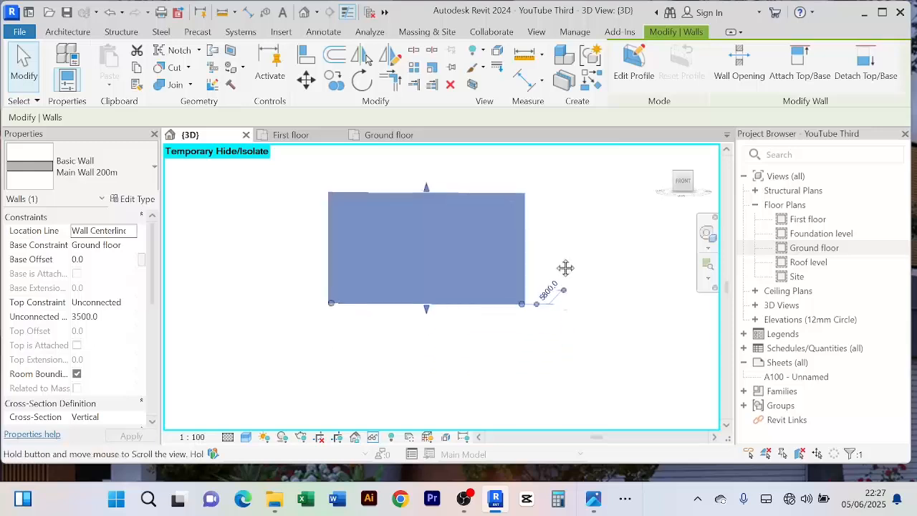
left_click(571, 255)
Step: Split the isolated wall vertically about 400 mm in from its left end and again near its right end
scroll(566, 257, "up", 2)
scroll(566, 259, "down", 2)
middle_click_drag(571, 273, 581, 283)
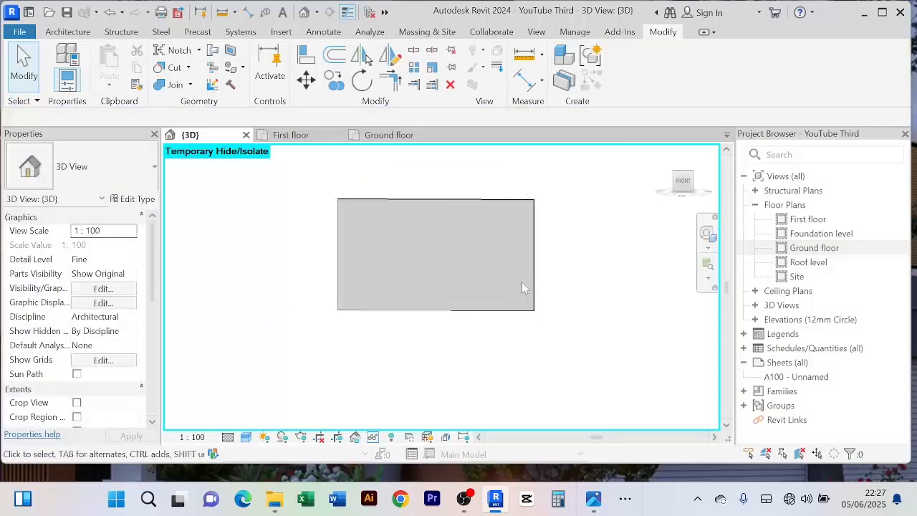
scroll(525, 284, "up", 2)
scroll(571, 252, "down", 1)
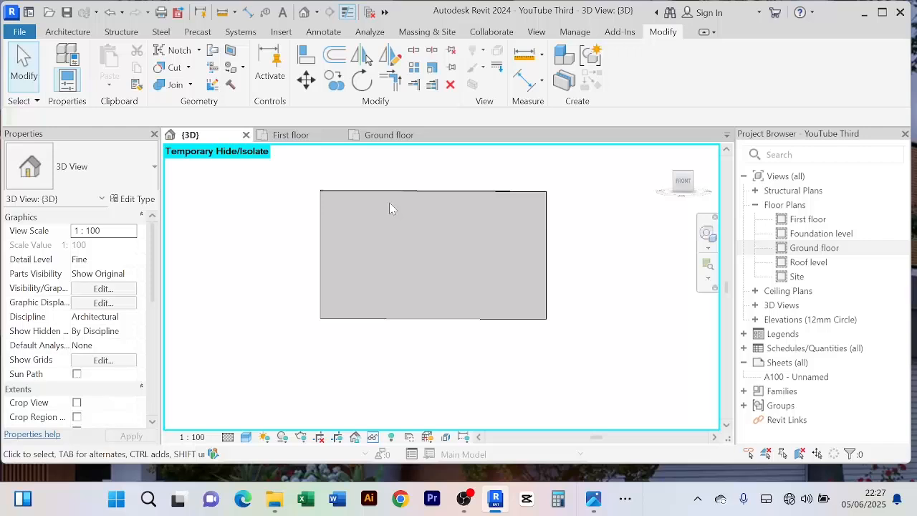
left_click(415, 52)
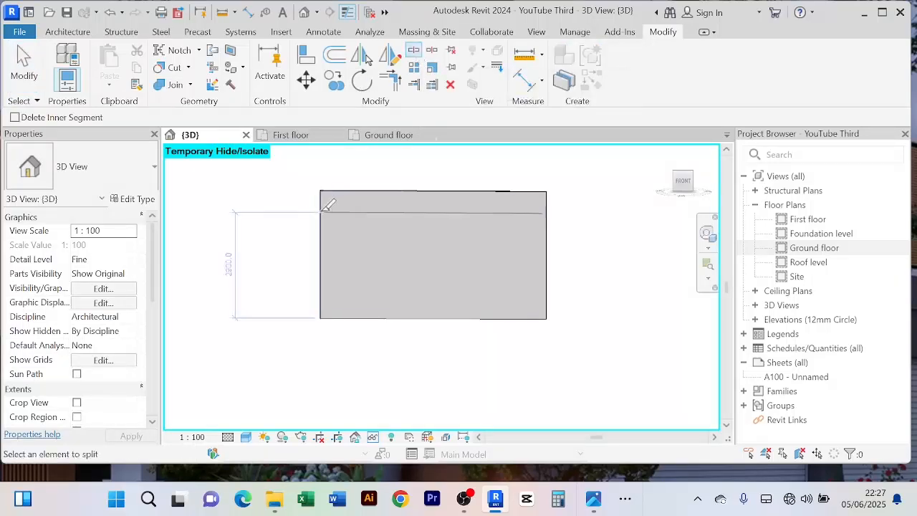
scroll(323, 205, "up", 1)
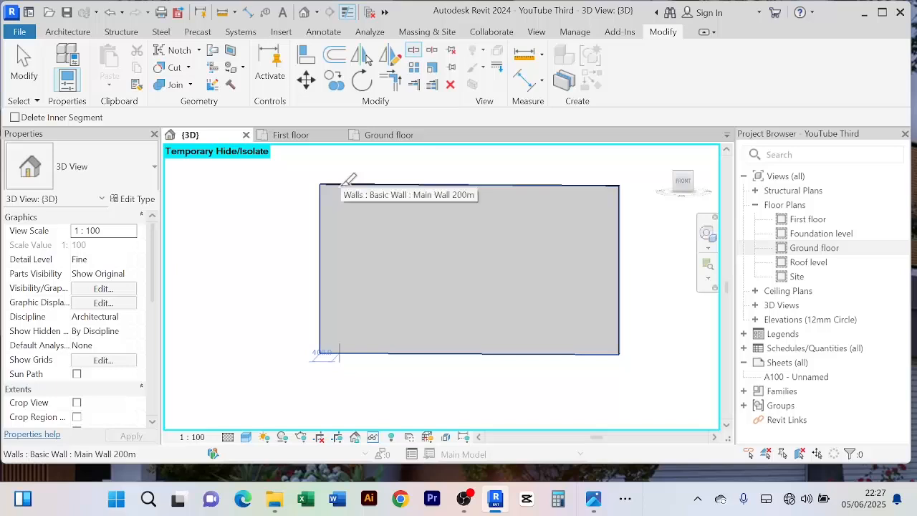
left_click(341, 185)
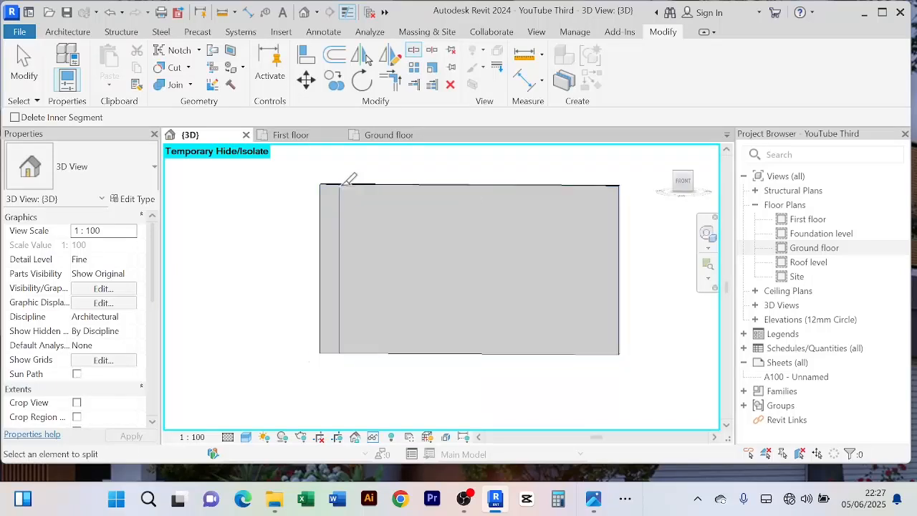
left_click(601, 185)
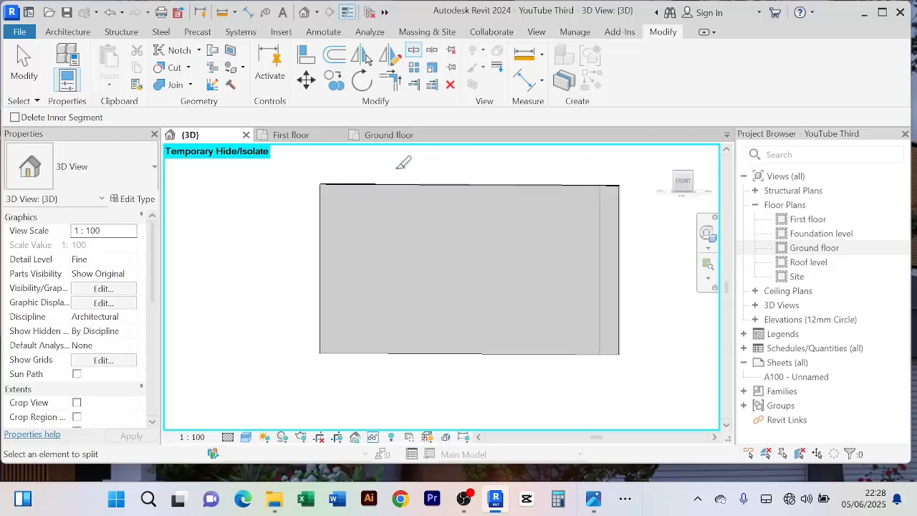
Step: Split the wall's middle segment horizontally near its top edge and 300 mm above its base, and end the Split command
left_click(342, 194)
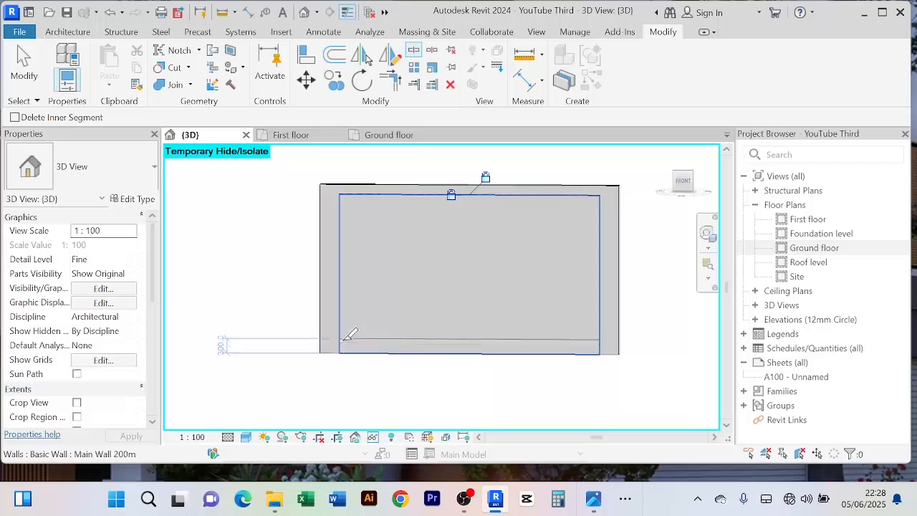
left_click(347, 339)
right_click(223, 245)
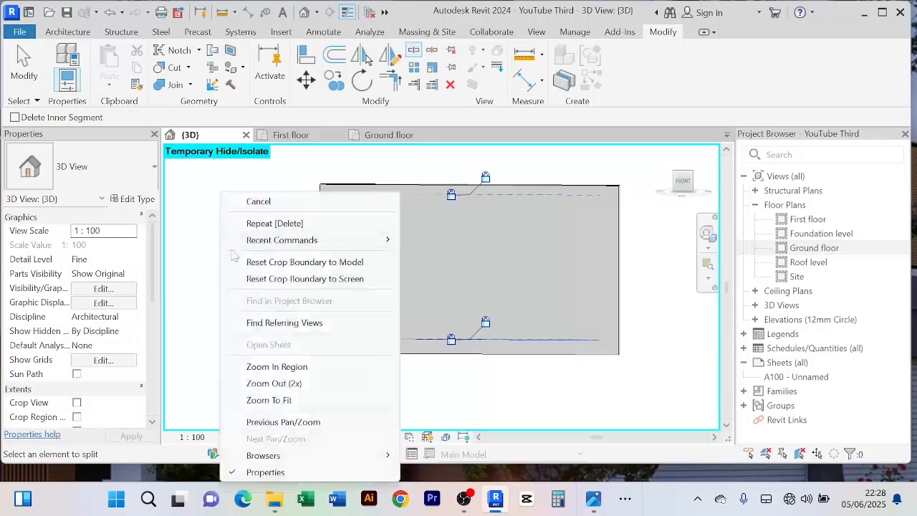
left_click(258, 201)
right_click(256, 205)
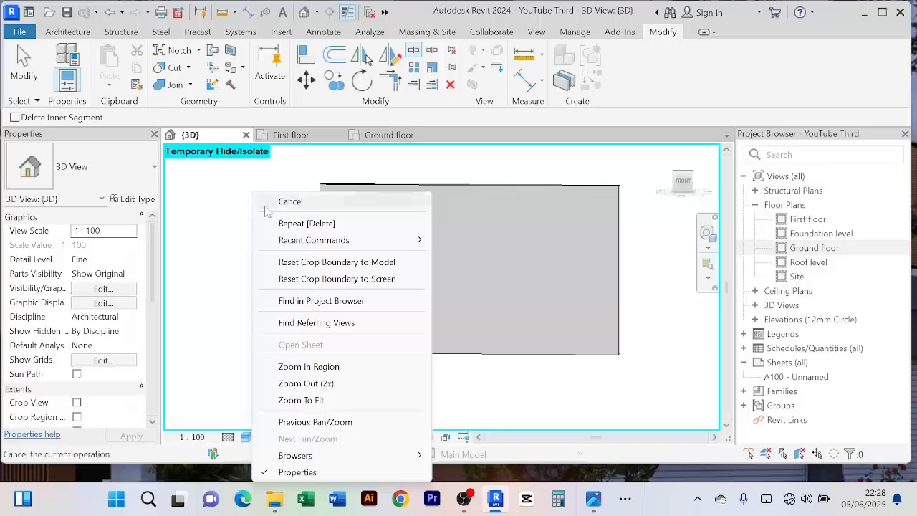
left_click(285, 201)
Step: Change the large central wall panel's type to Curtain_Wall-Empty
left_click(366, 336)
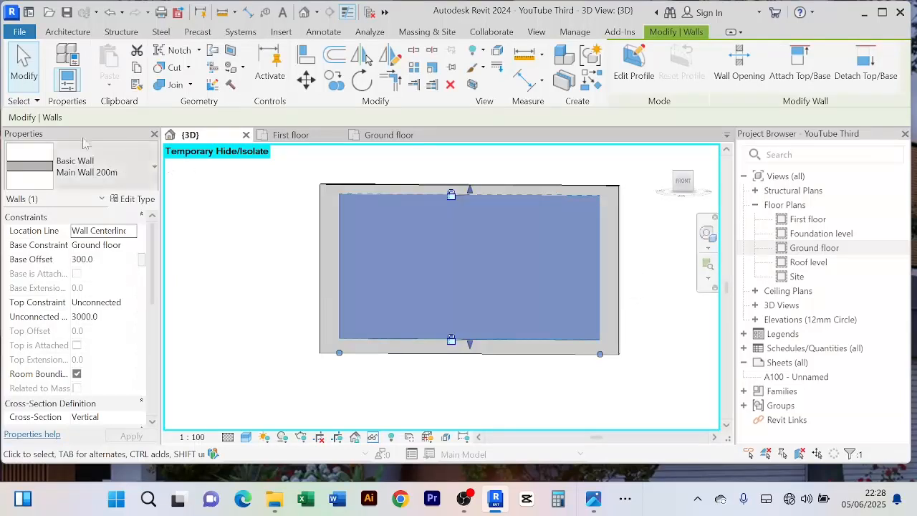
left_click(155, 169)
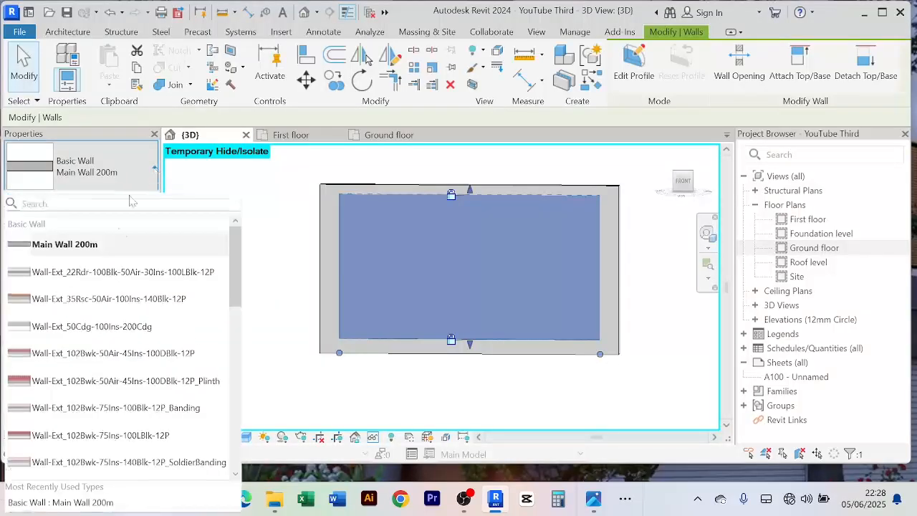
scroll(129, 287, "down", 10)
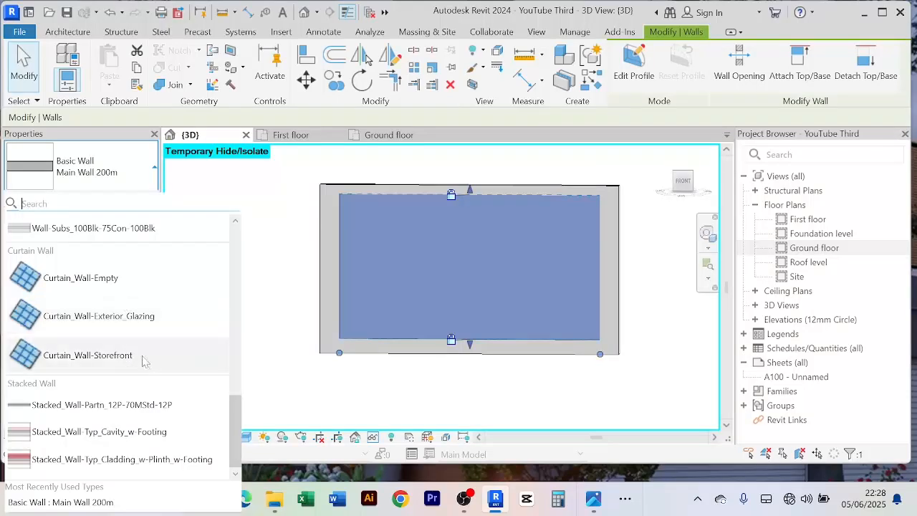
mouse_move(145, 358)
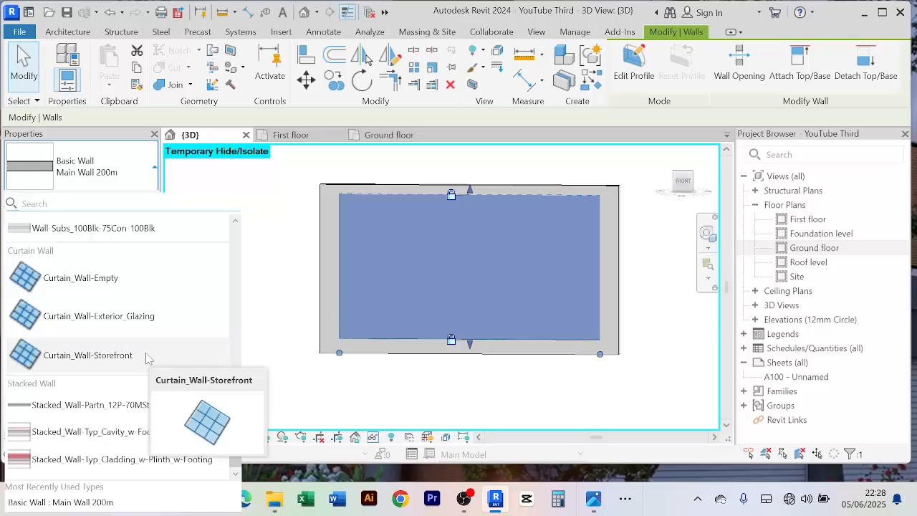
mouse_move(129, 281)
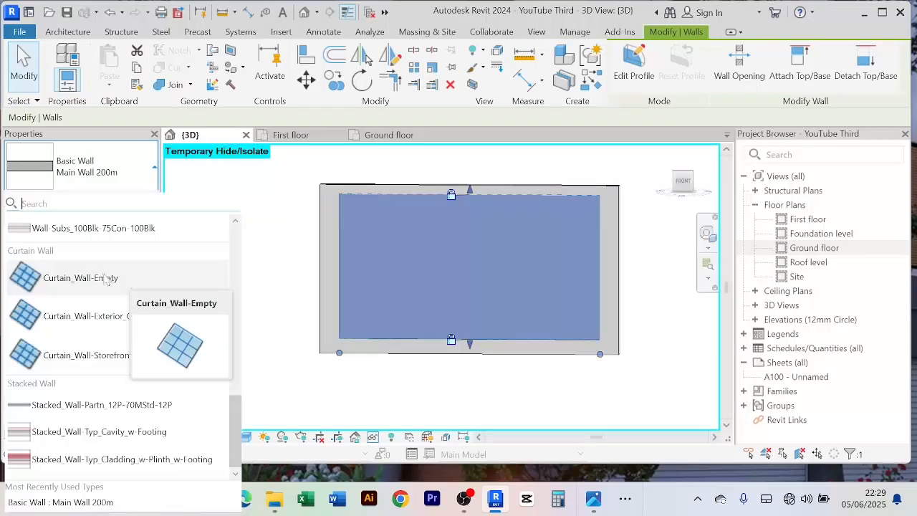
left_click(80, 278)
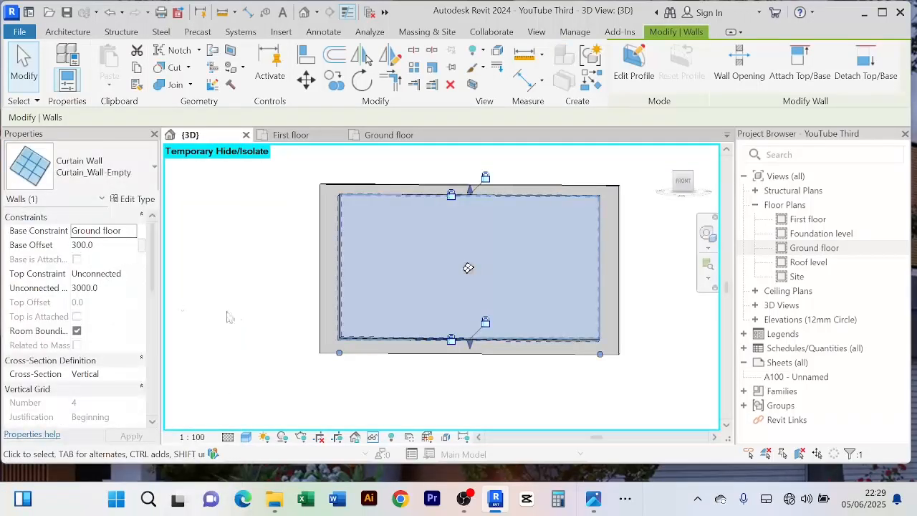
Step: Add four vertical curtain grid lines to the empty curtain wall, two at 500 mm spacing in from each side edge
left_click(266, 278)
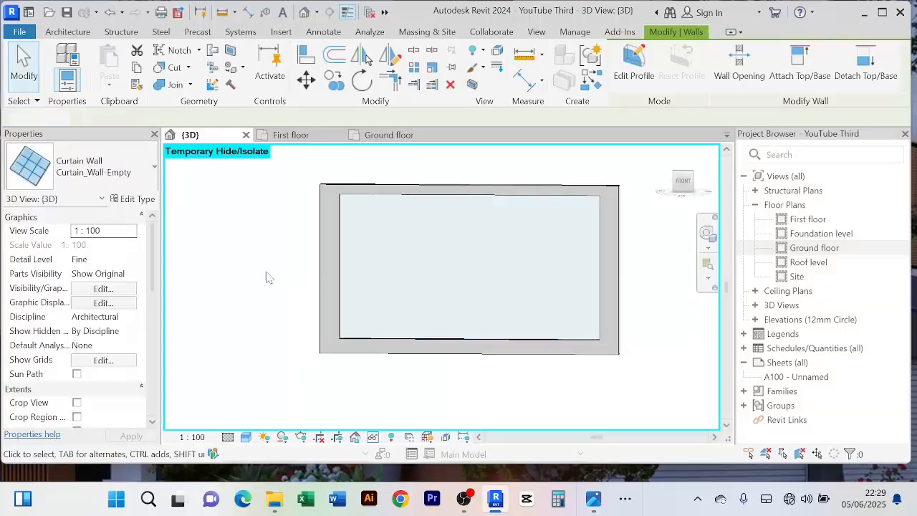
left_click(410, 204)
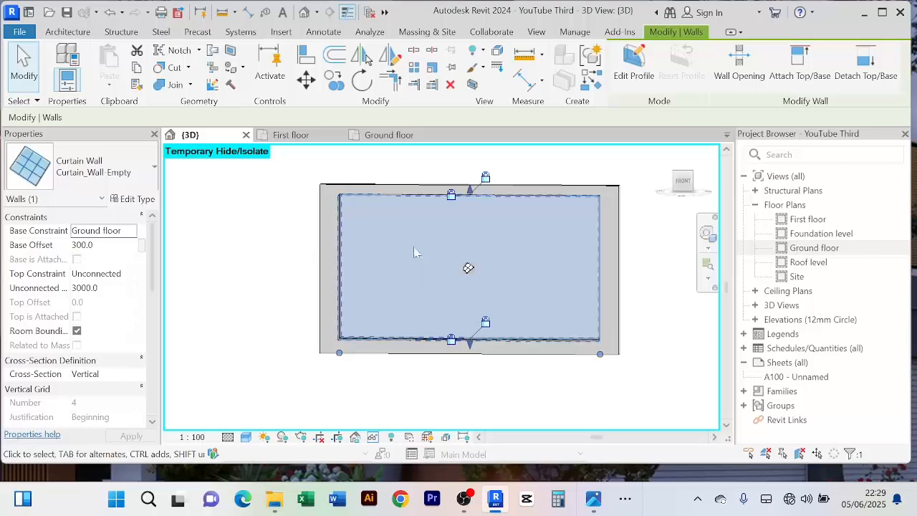
left_click(66, 31)
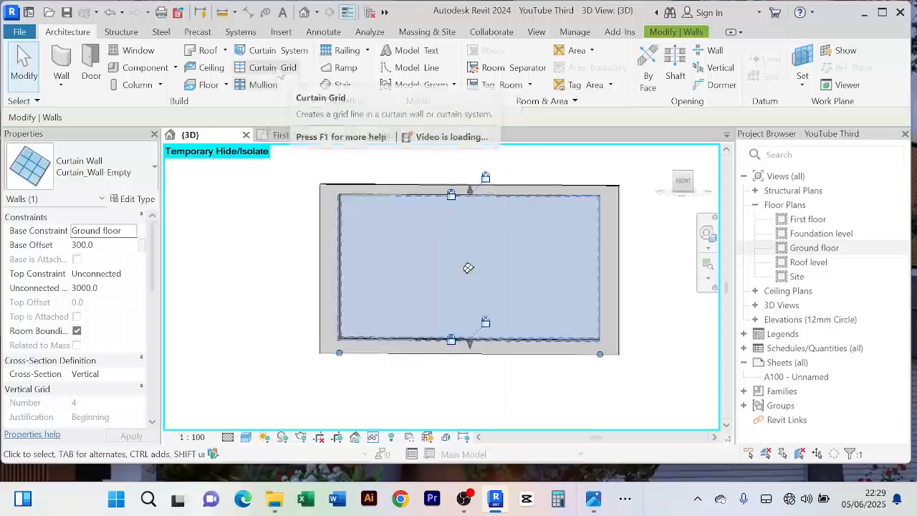
left_click(276, 74)
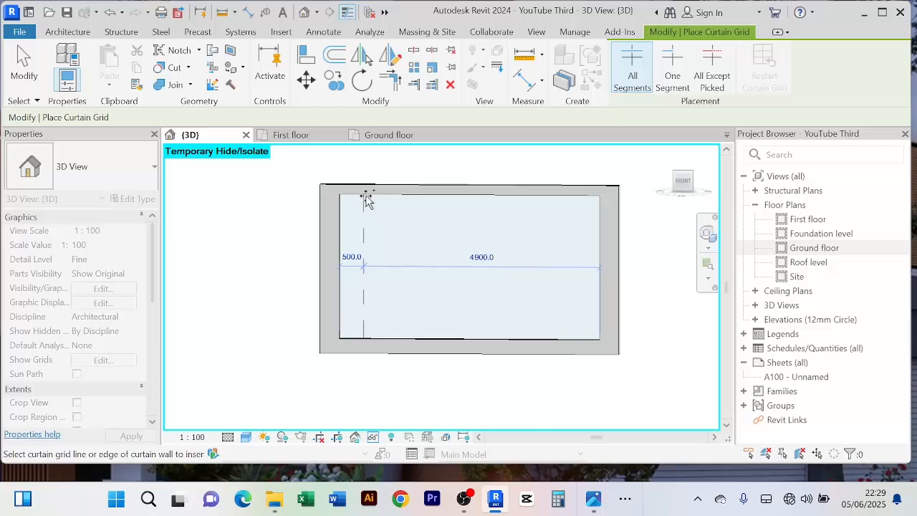
left_click(366, 197)
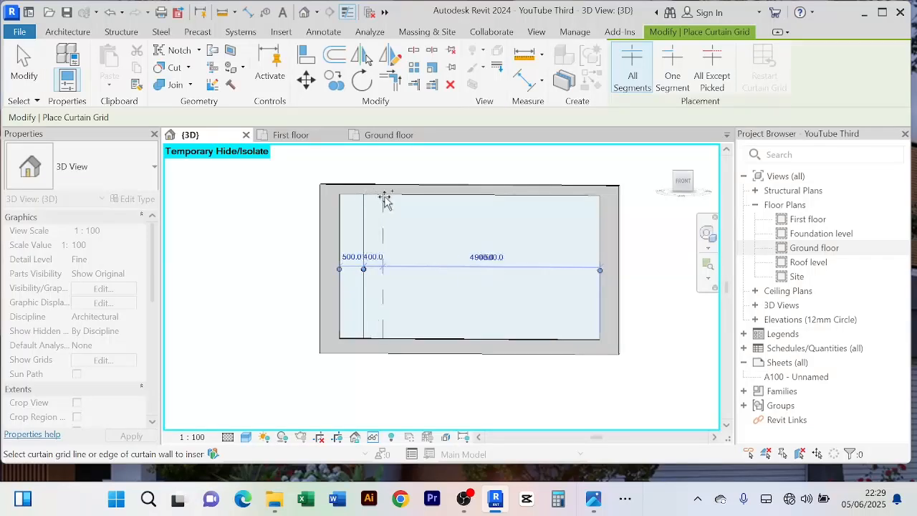
left_click(388, 198)
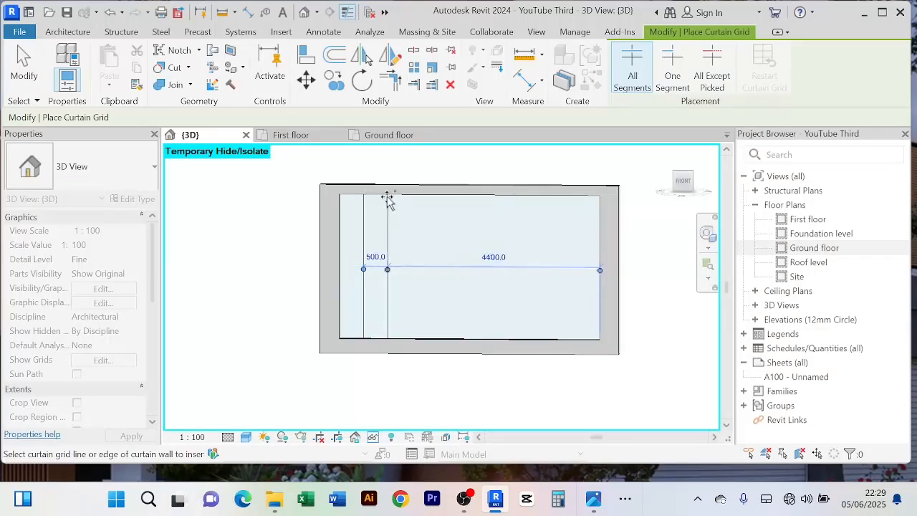
left_click(576, 200)
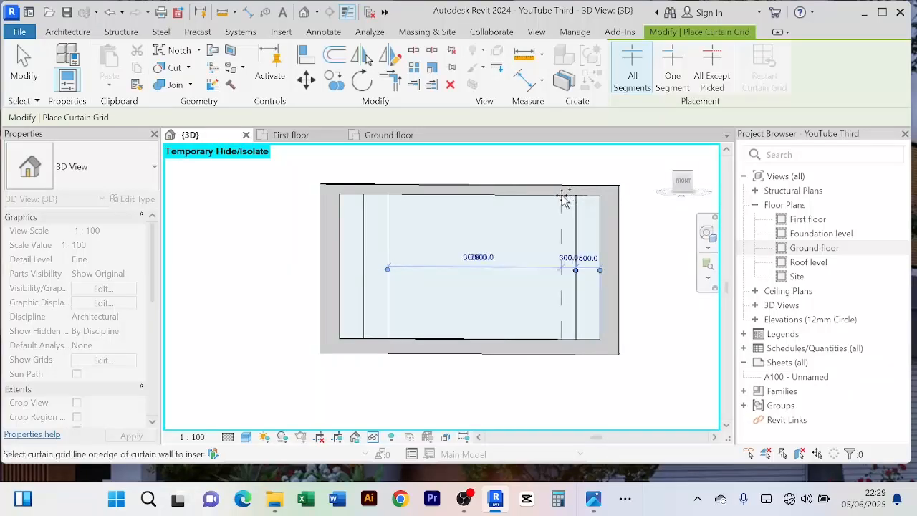
left_click(551, 200)
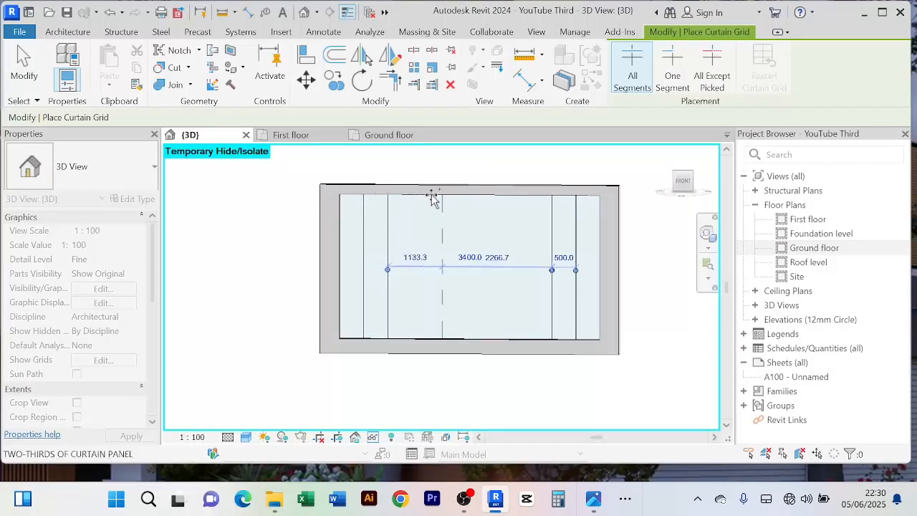
Step: Add horizontal curtain grid lines 500 mm below the curtain wall's top edge and 500 mm above its base, and end the Curtain Grid command
left_click(341, 219)
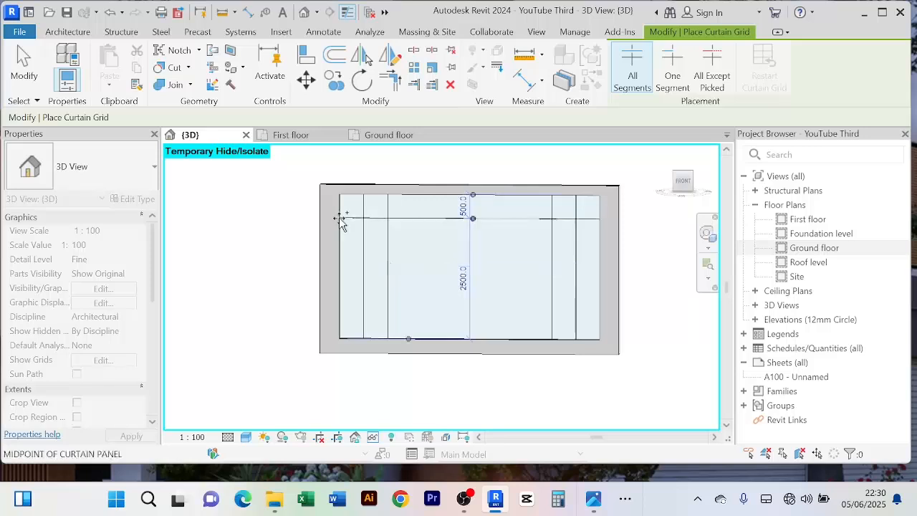
left_click(342, 315)
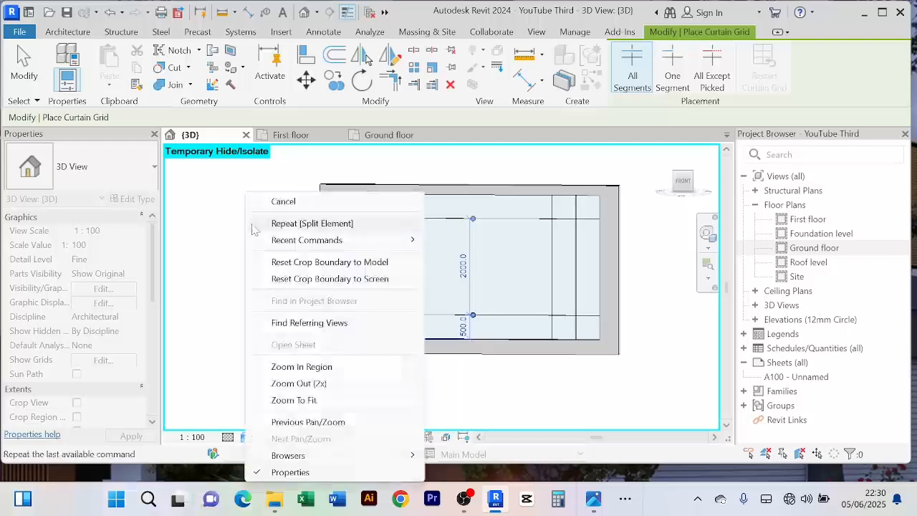
right_click(246, 220)
left_click(269, 201)
right_click(264, 172)
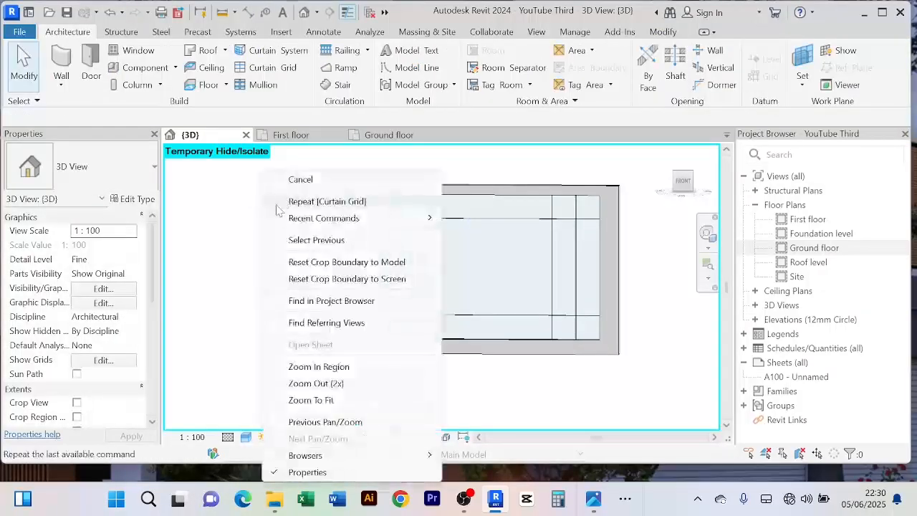
left_click(294, 183)
Step: Check the spacing of the curtain wall's second vertical grid line from the left and its upper horizontal grid line
scroll(390, 260, "down", 1)
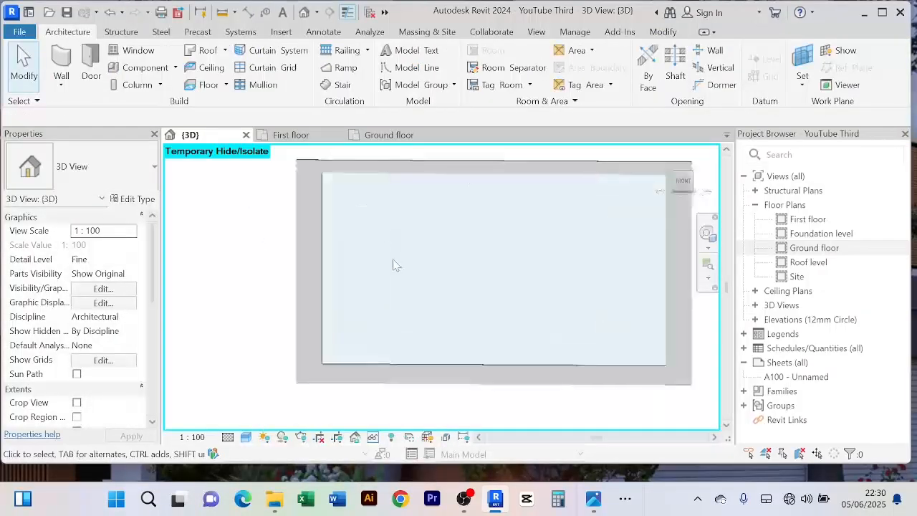
scroll(391, 260, "up", 3)
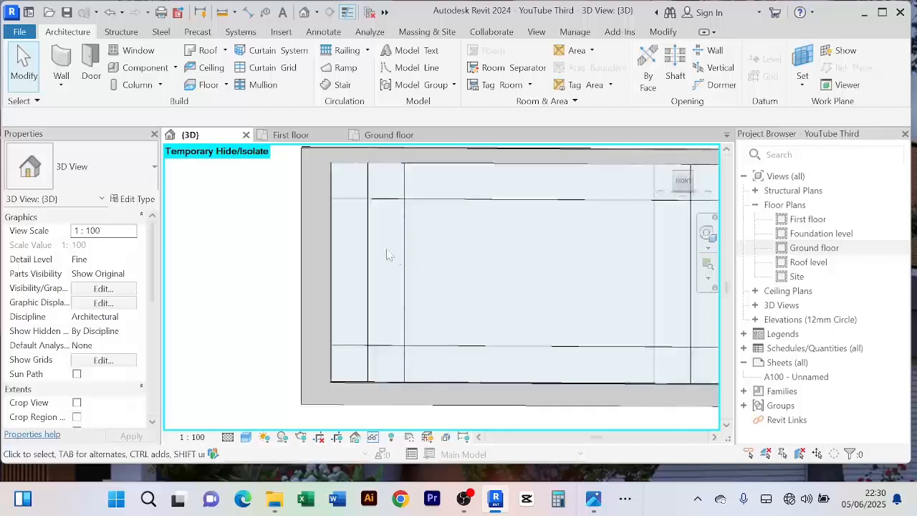
scroll(365, 244, "down", 1)
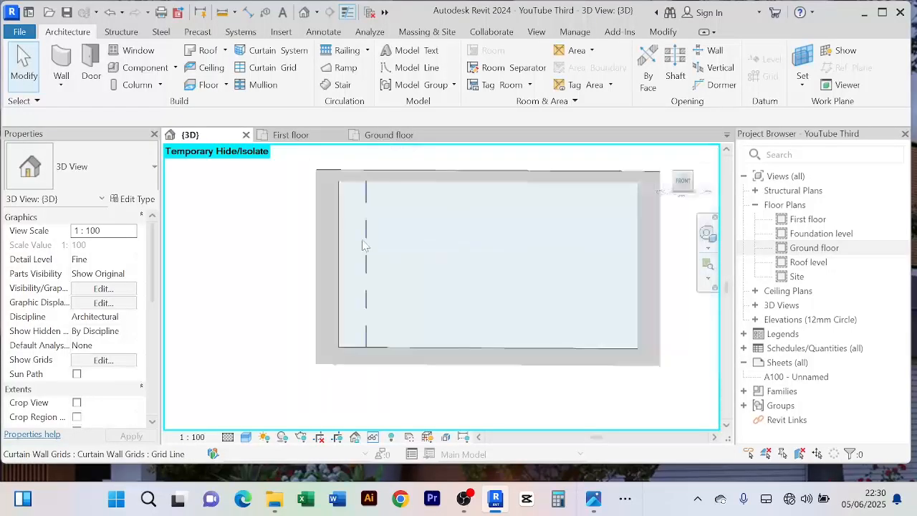
scroll(389, 240, "up", 1)
left_click(391, 247)
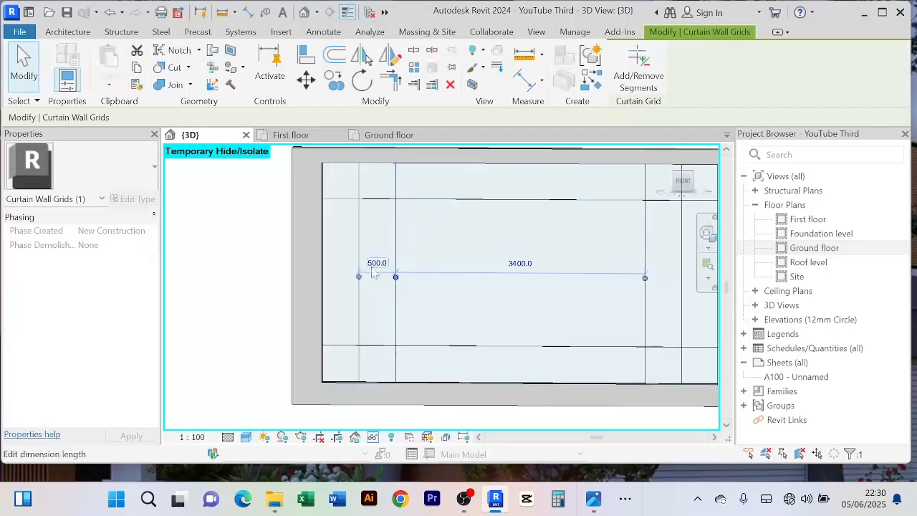
left_click(377, 265)
key("Escape")
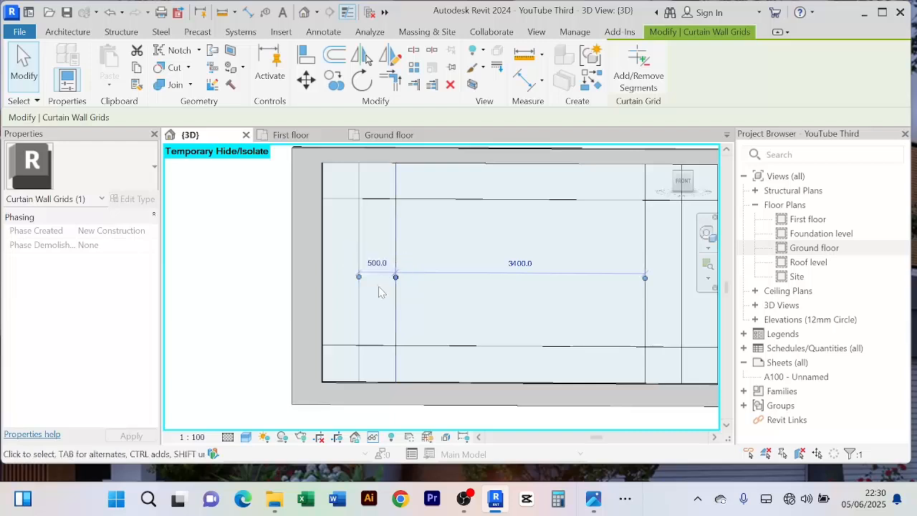
left_click(453, 201)
left_click(513, 180)
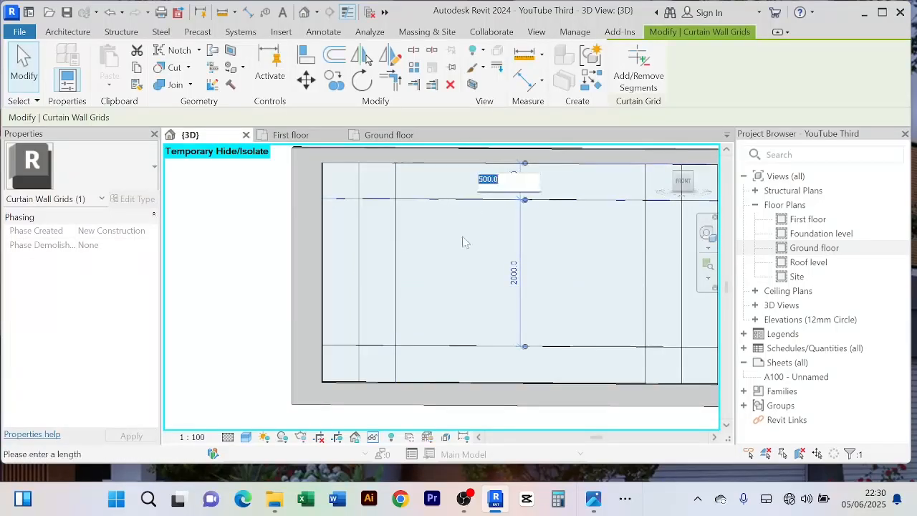
key("Escape")
scroll(457, 247, "down", 5)
left_click(342, 259)
scroll(506, 253, "up", 2)
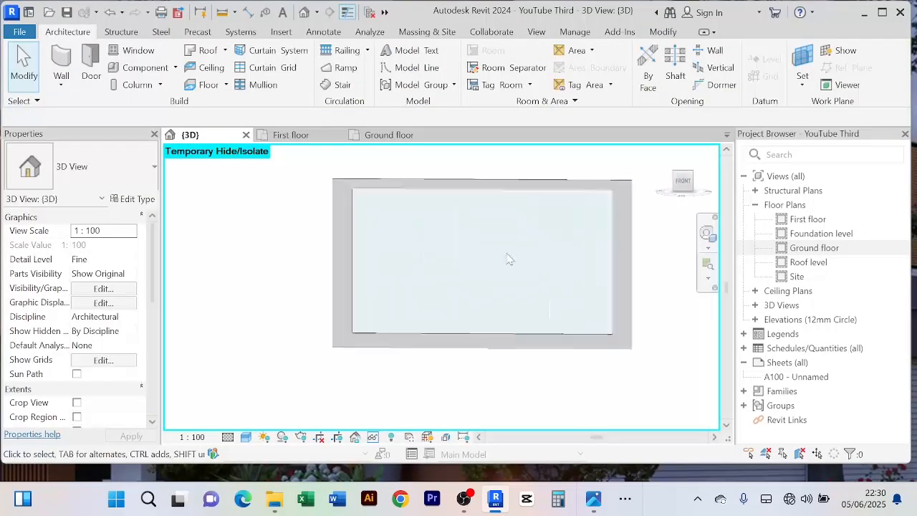
Step: Place Rectangular Mullion 50x150mm on all grid lines of the curtain wall, and end the Mullion command
scroll(505, 254, "down", 3)
scroll(571, 279, "up", 2)
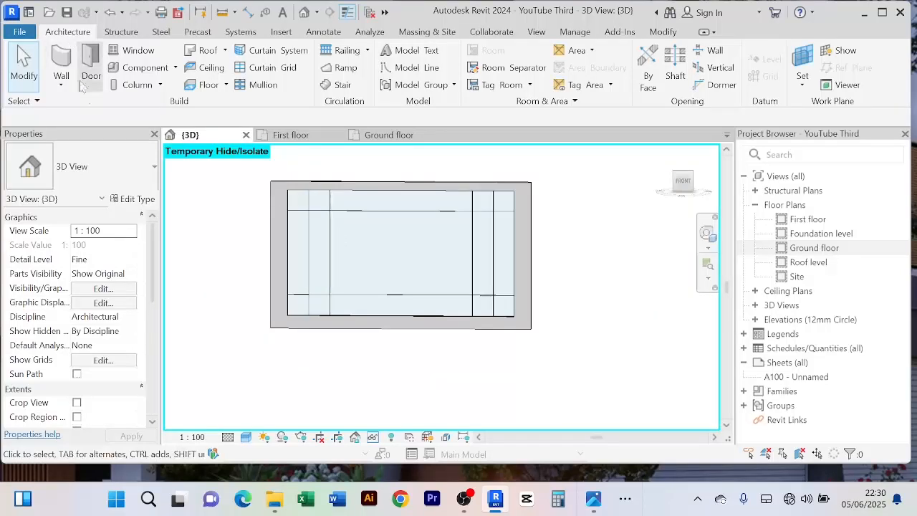
left_click(271, 91)
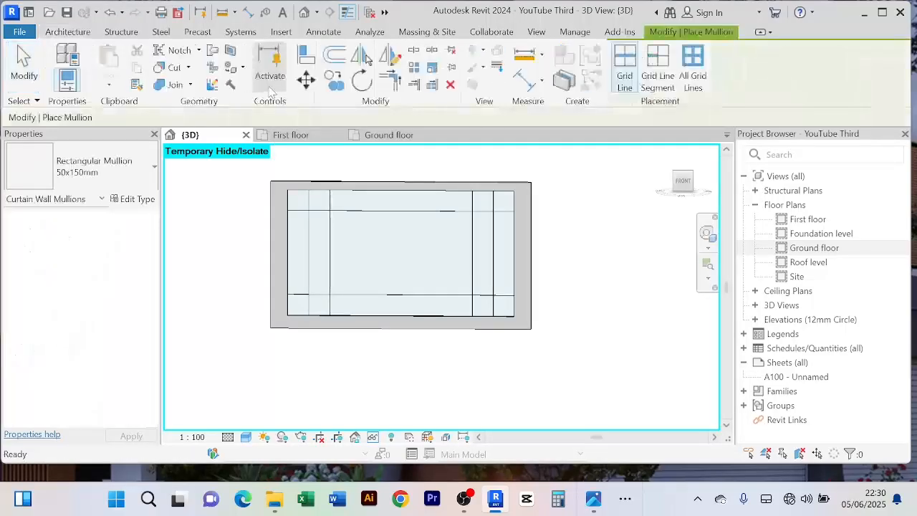
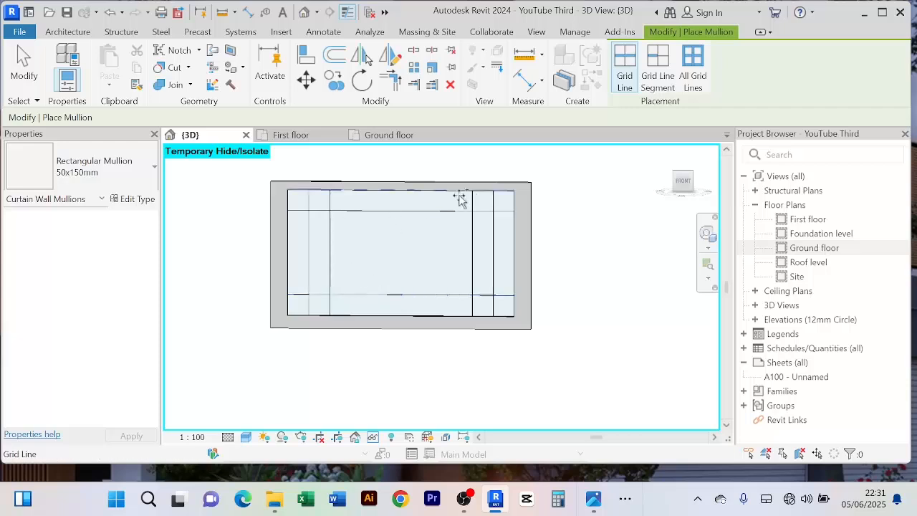
left_click(689, 77)
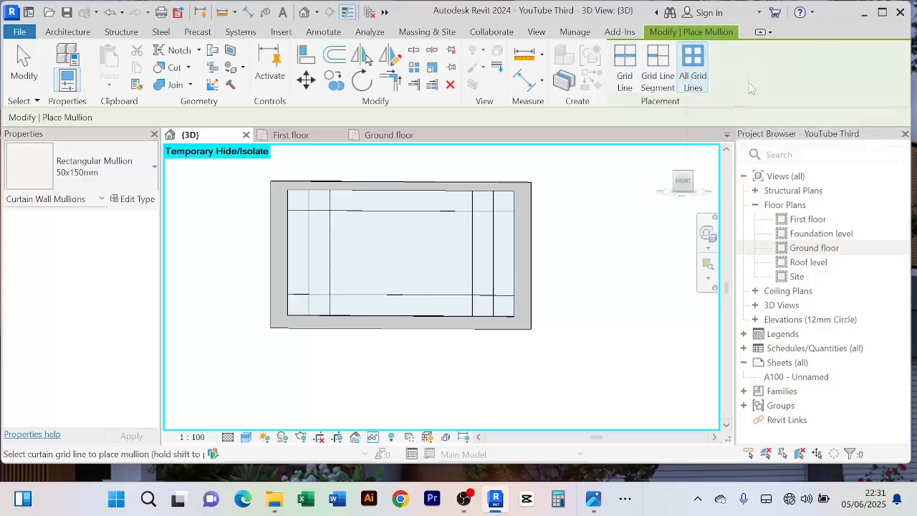
left_click(323, 212)
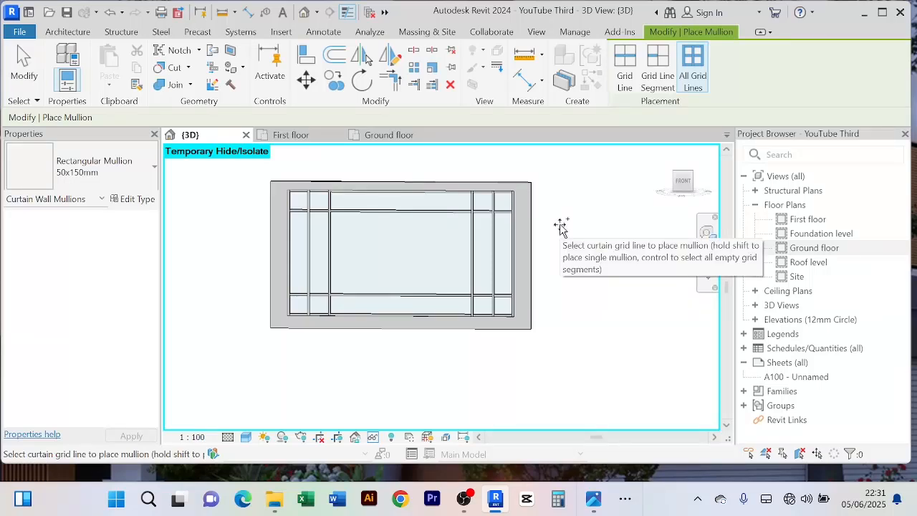
right_click(577, 192)
left_click(583, 195)
right_click(589, 187)
left_click(601, 180)
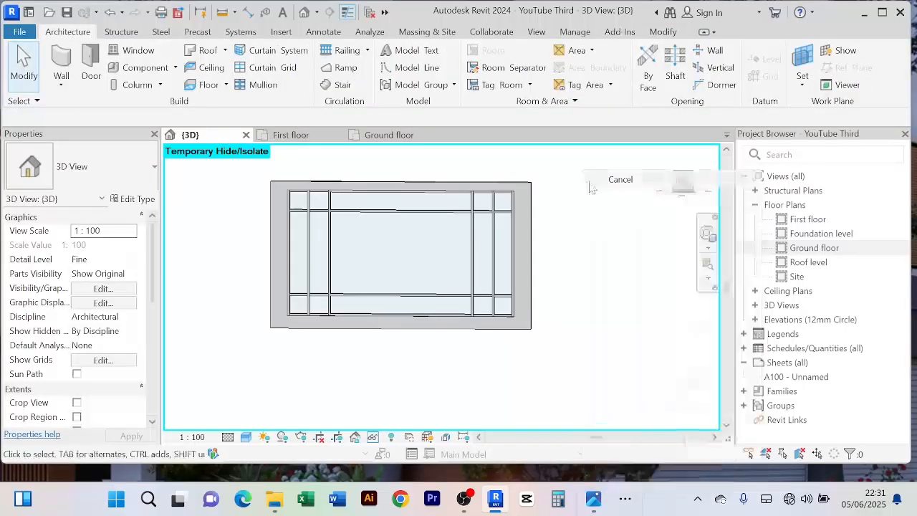
right_click(597, 184)
left_click(601, 180)
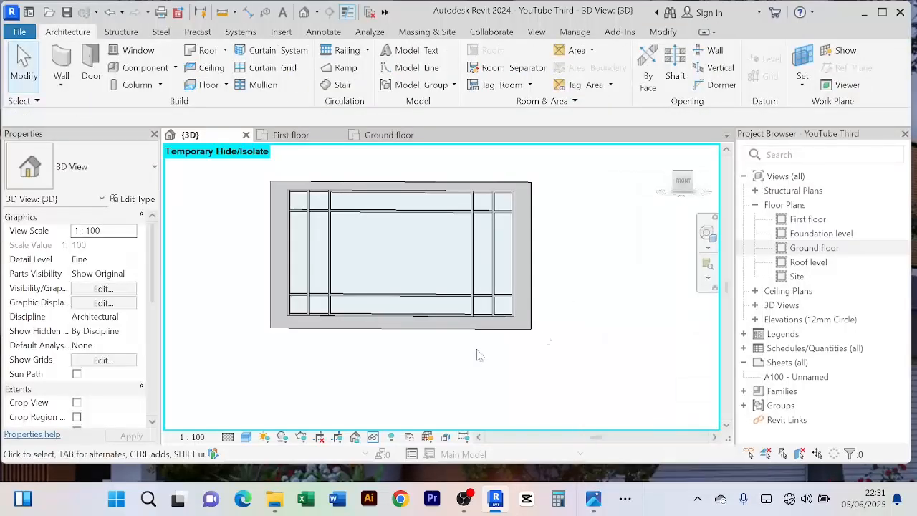
Step: Reset the temporary hide/isolate to bring back the whole house model
left_click(373, 437)
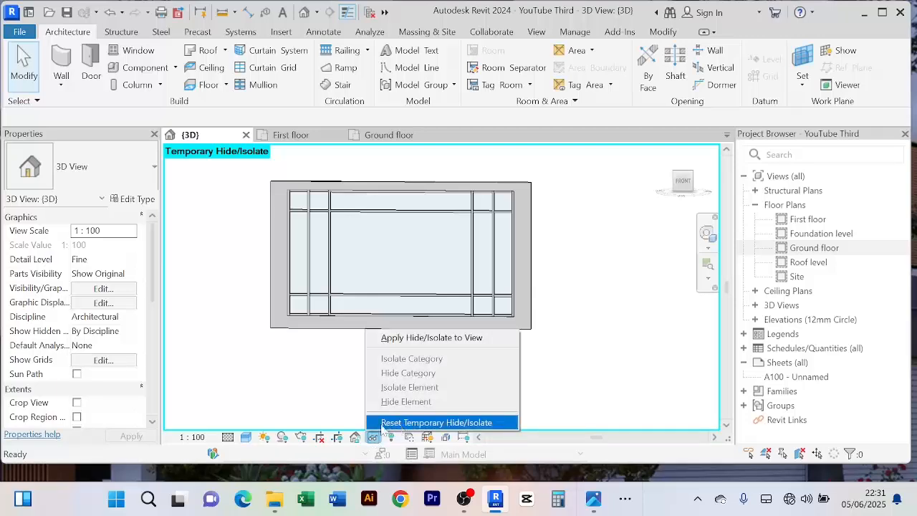
left_click(469, 423)
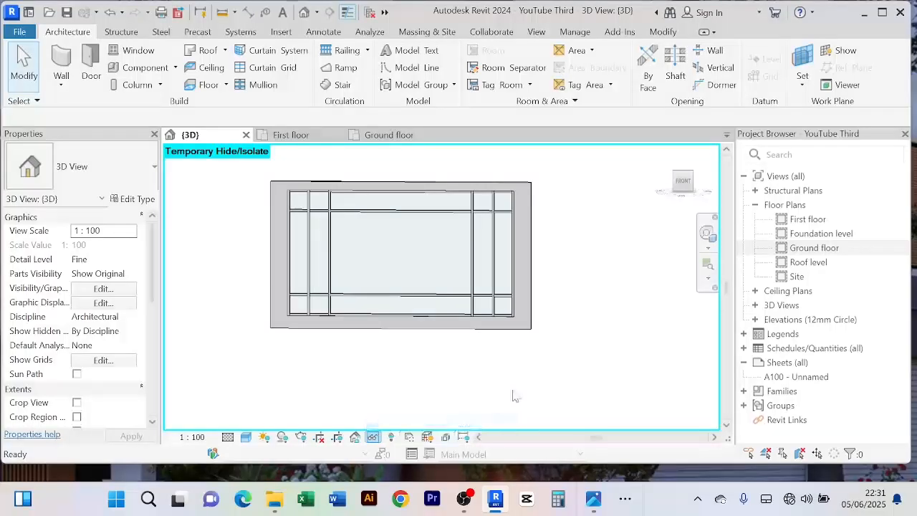
scroll(331, 385, "down", 3)
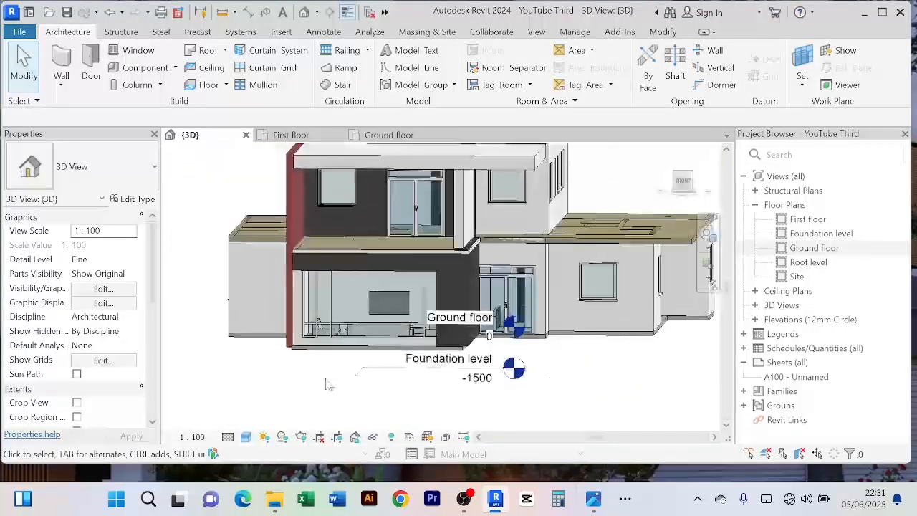
Step: Examine the front facade and how the mullioned curtain wall sits behind the ground-floor gray frame
scroll(286, 268, "up", 4)
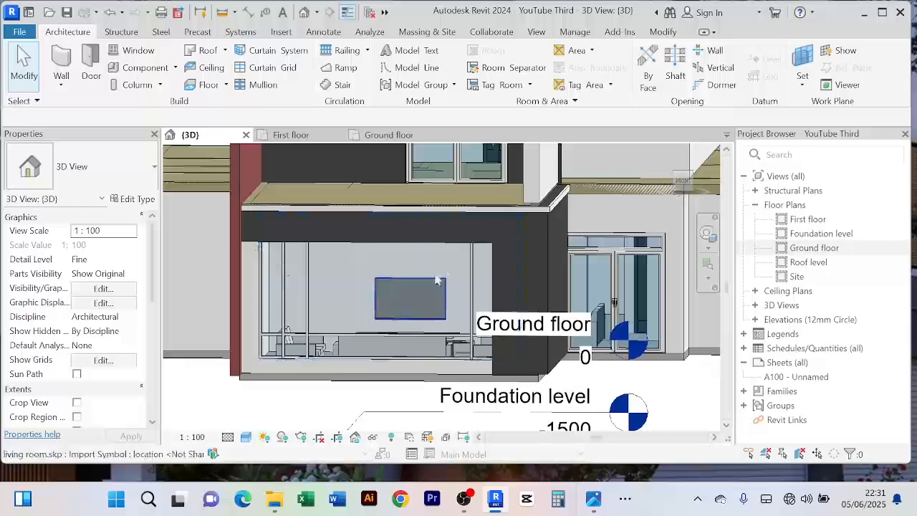
scroll(457, 267, "up", 2)
scroll(457, 266, "down", 3)
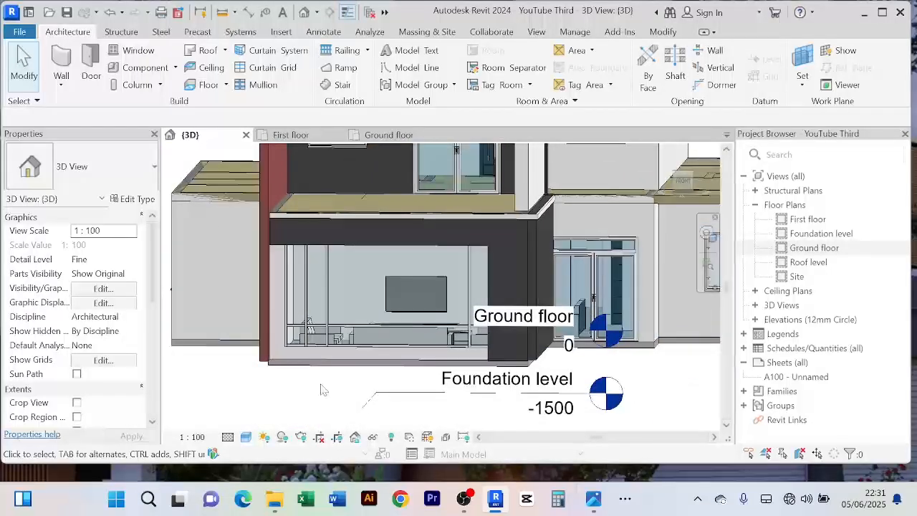
scroll(326, 387, "down", 2)
middle_click_drag(327, 380, 358, 374, "shift")
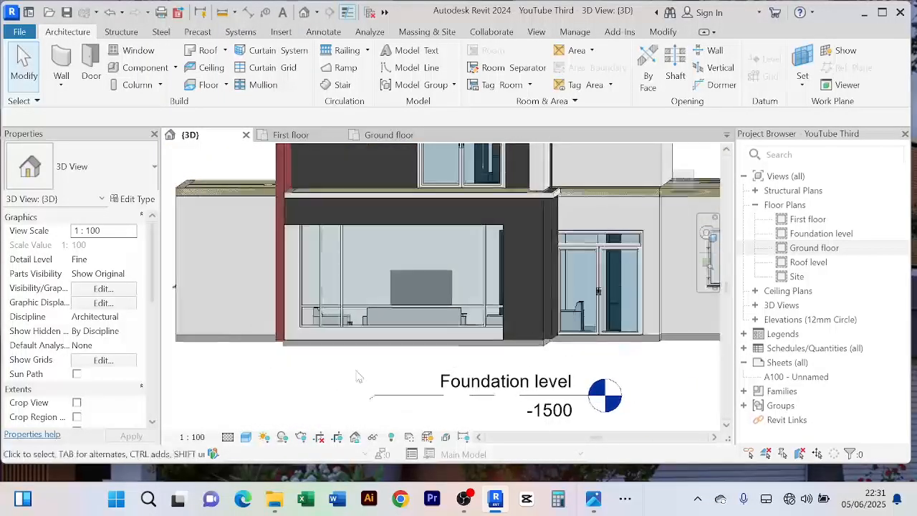
scroll(358, 376, "down", 2)
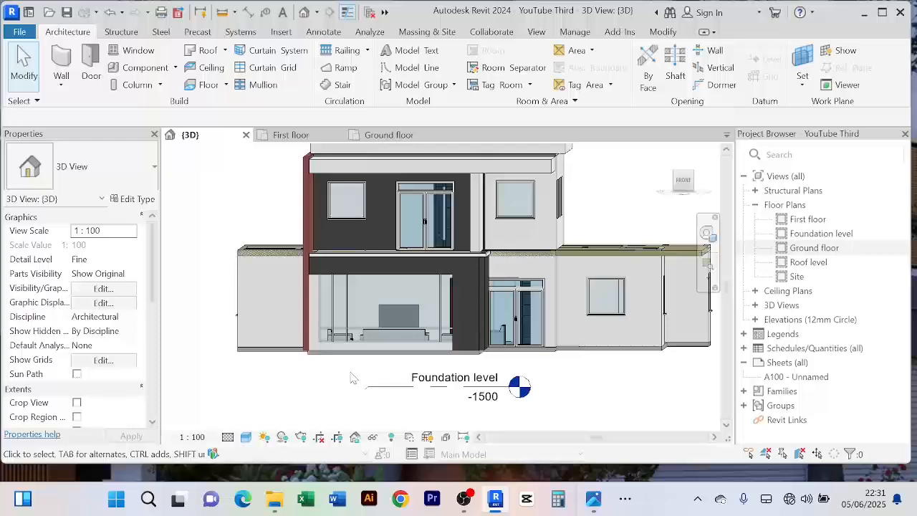
scroll(487, 236, "up", 3)
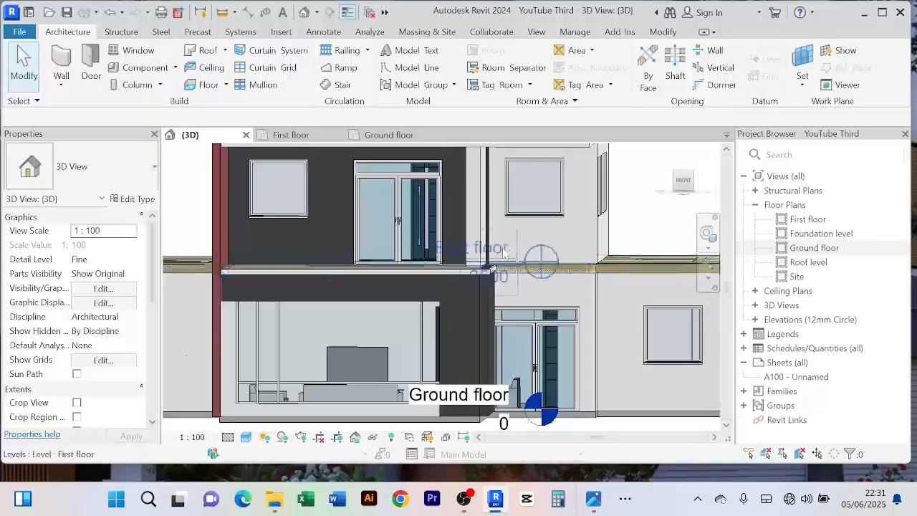
scroll(429, 386, "down", 3)
middle_click_drag(297, 385, 289, 358)
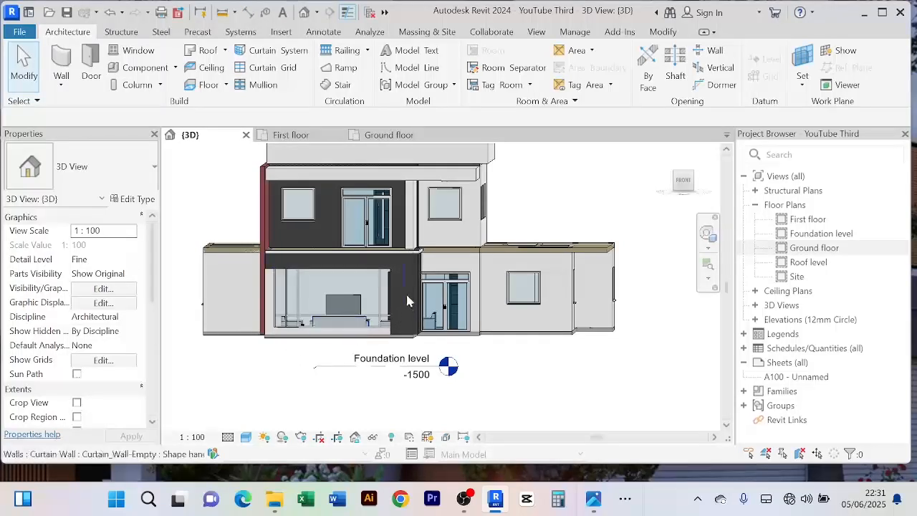
scroll(399, 290, "up", 3)
scroll(393, 286, "down", 2)
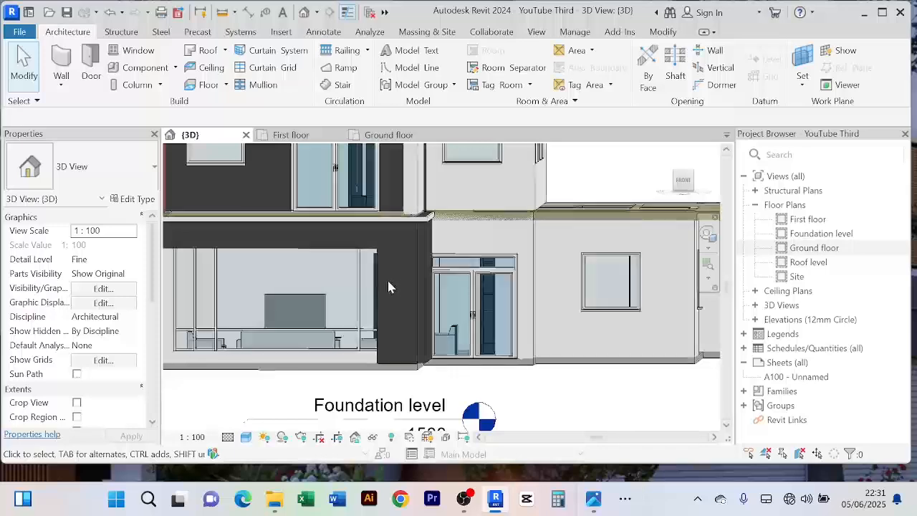
Step: Open the ground-floor gray frame's in-place model and edit the sketch of its front extrusion
scroll(391, 276, "up", 2)
scroll(398, 293, "down", 3)
scroll(400, 301, "up", 2)
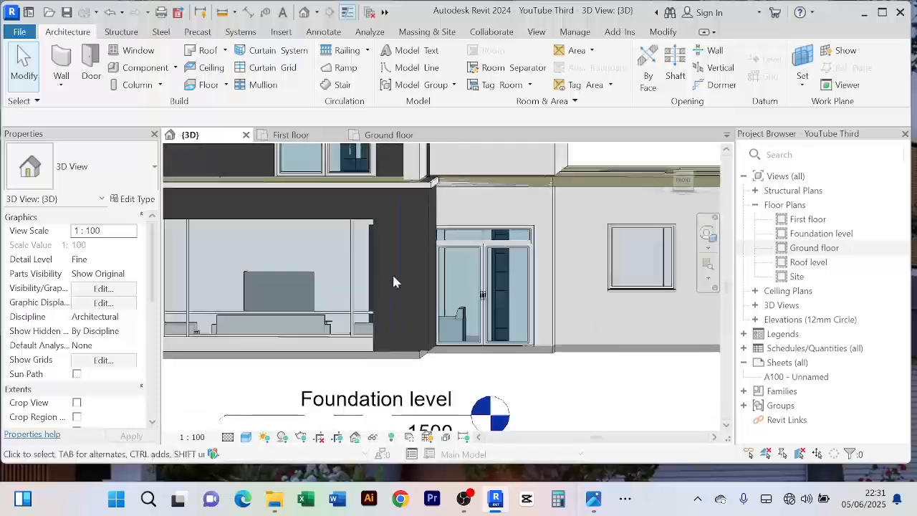
scroll(391, 276, "down", 1)
scroll(387, 263, "up", 2)
scroll(391, 252, "down", 2)
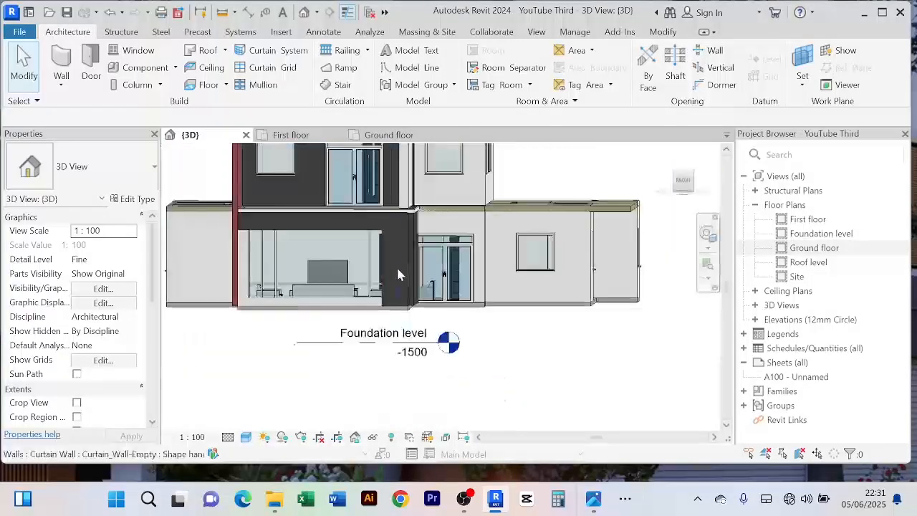
left_click(385, 255)
scroll(394, 243, "up", 4)
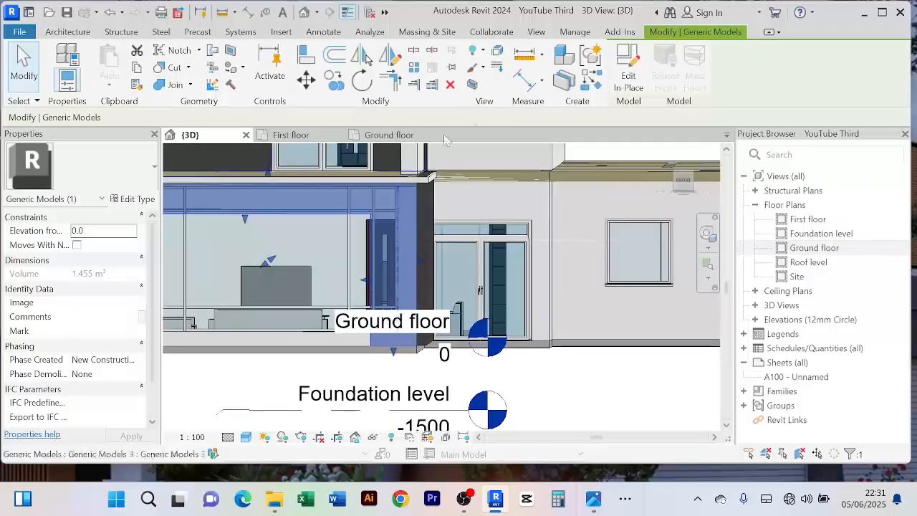
double_click(400, 245)
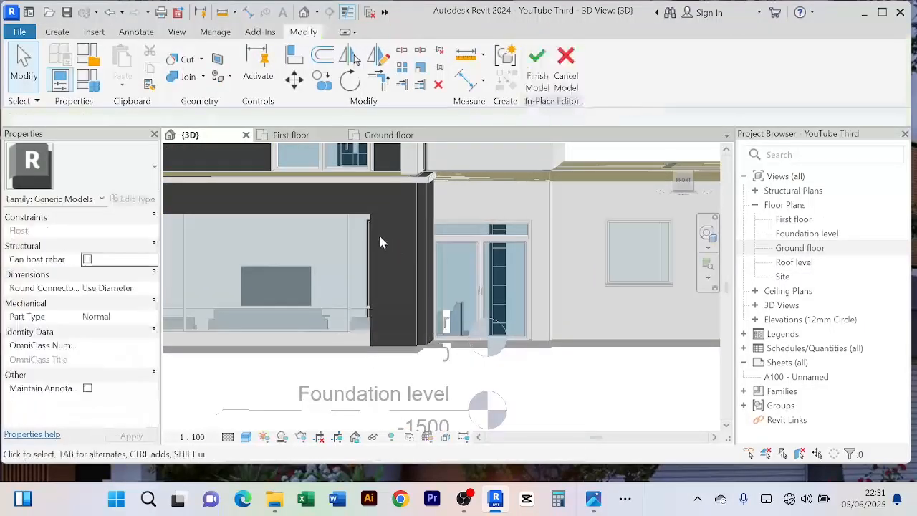
left_click(375, 231)
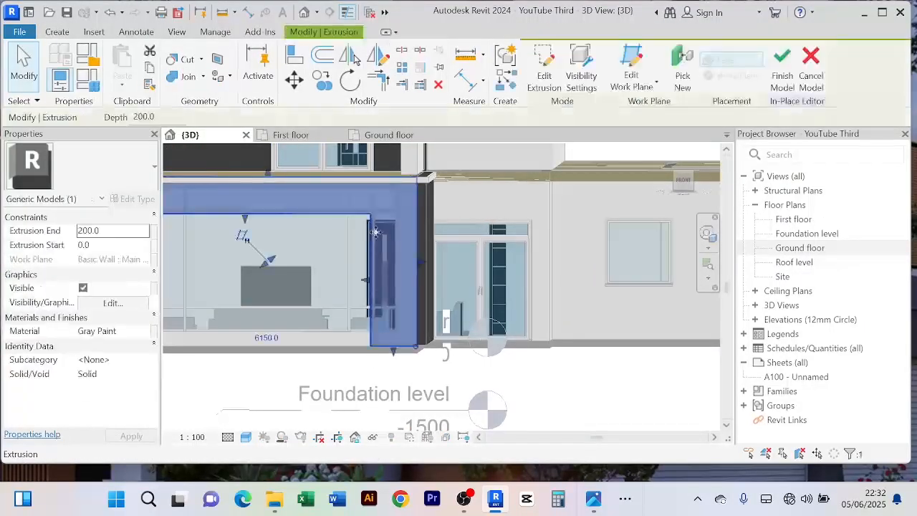
left_click(536, 84)
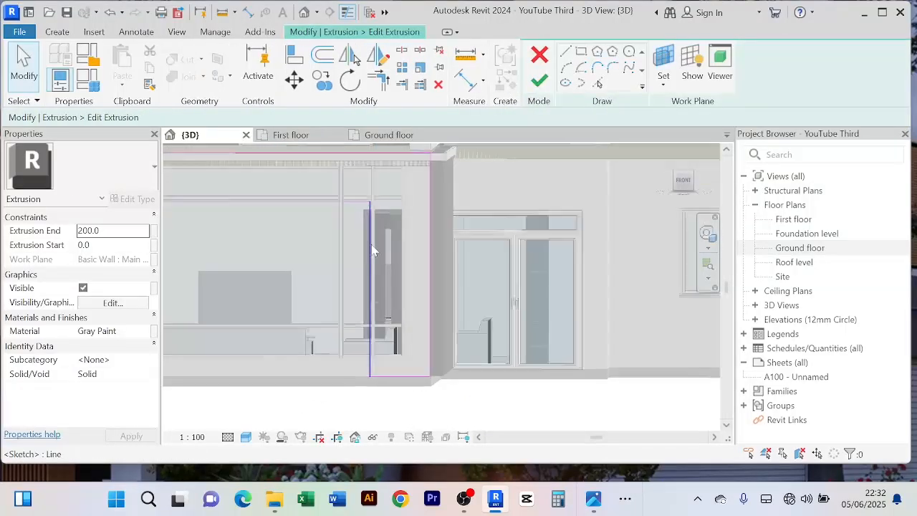
Step: Move the inner vertical sketch line of the frame's leg outward until the leg is 430 mm wide
left_click(373, 250)
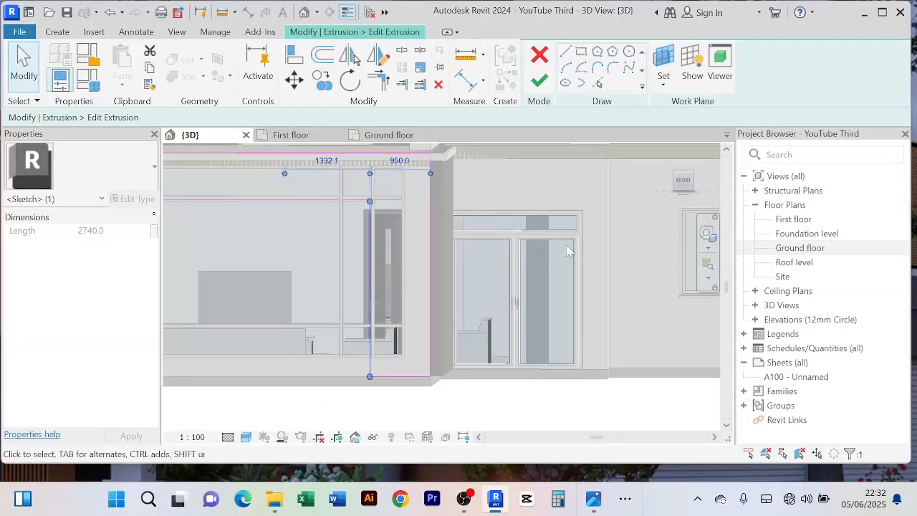
key("Right")
key("Right")
key("Right")
key("Right")
key("Right")
key("Right")
key("Right")
key("Right")
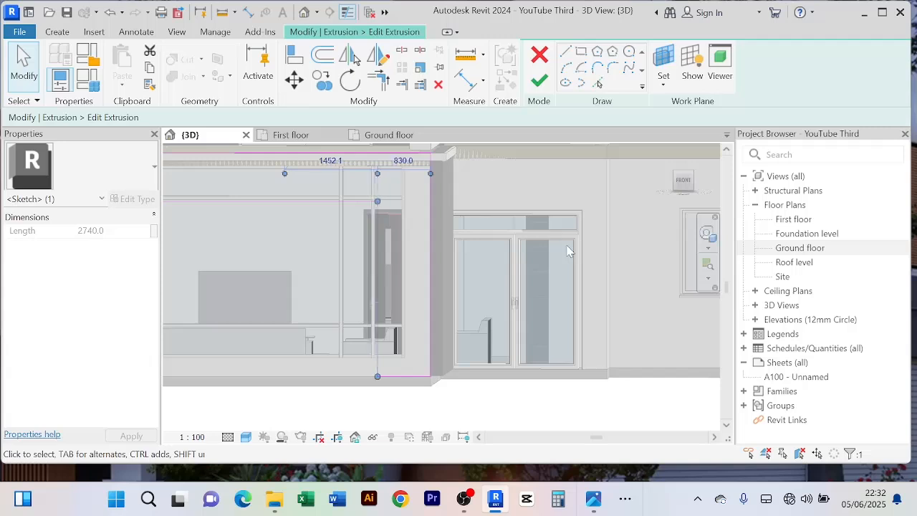
key("Right")
key("Right")
key("Right")
key("Right")
key("Right")
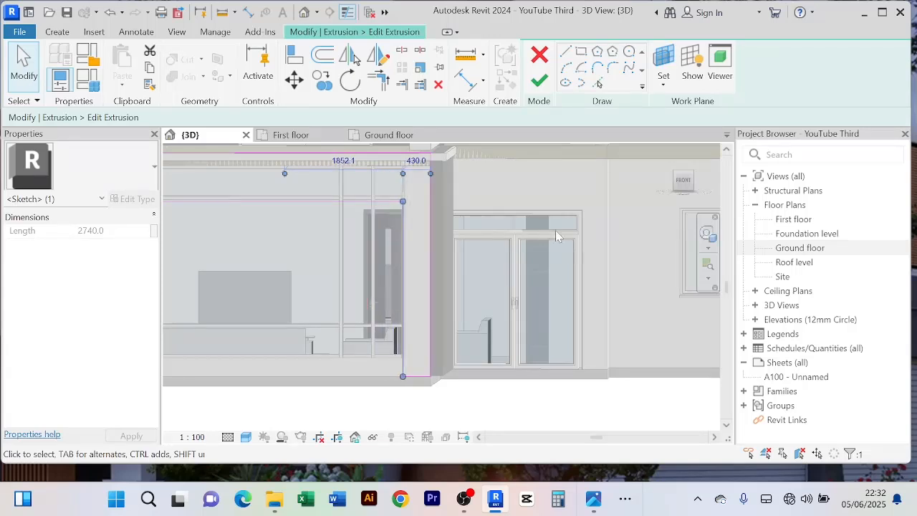
Step: Raise the lower sketch line of the frame's top beam until it is 400 mm deep, and finish the sketch and in-place model
scroll(558, 232, "down", 5)
scroll(479, 229, "up", 3)
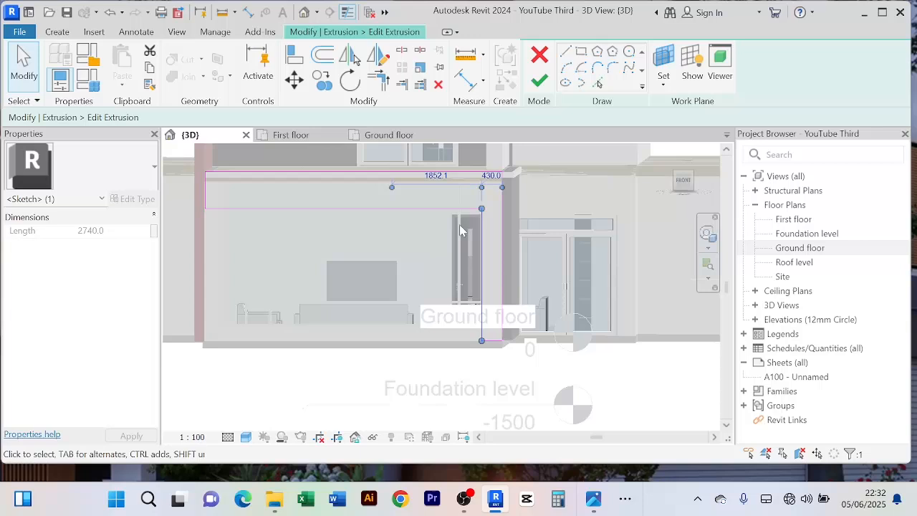
left_click(424, 209)
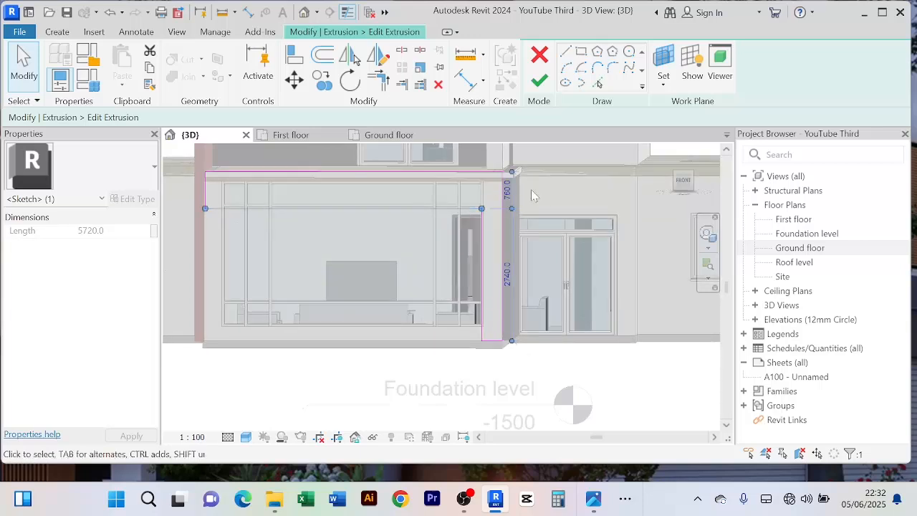
key("Up")
key("Up")
key("Up")
key("Up")
key("Up")
key("Up")
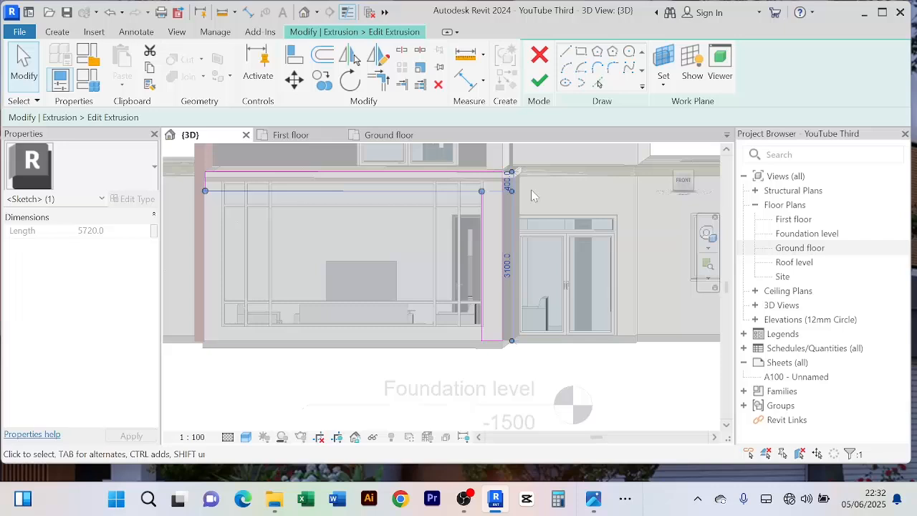
left_click(539, 80)
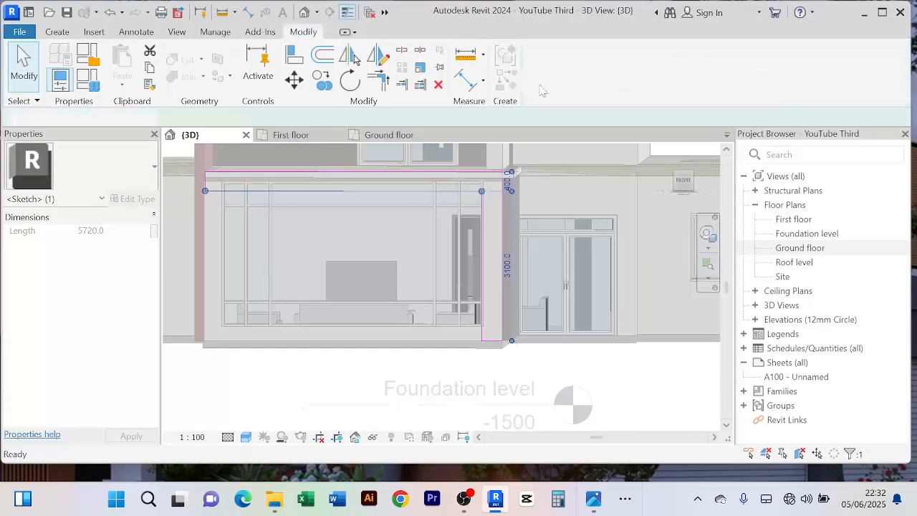
left_click(782, 68)
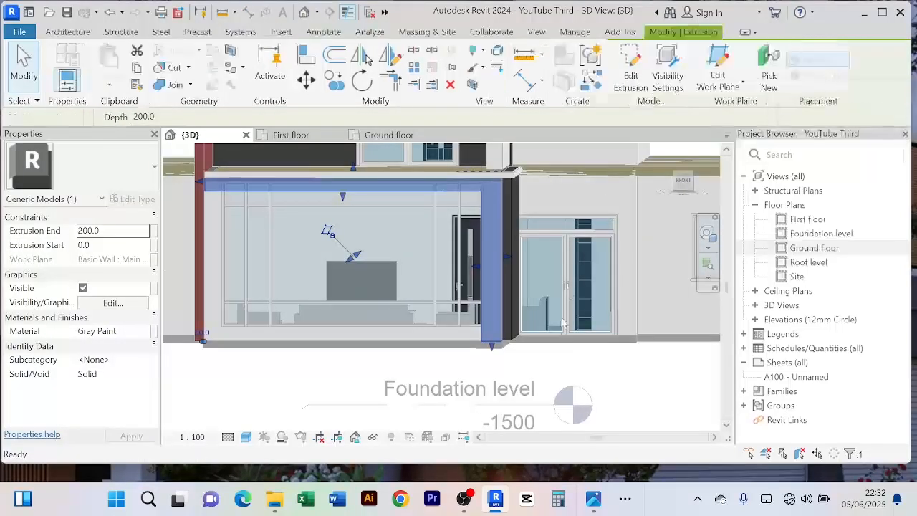
Step: Examine the slimmed gray frame around the curtain wall and the open first-floor terrace above it
scroll(606, 358, "up", 2)
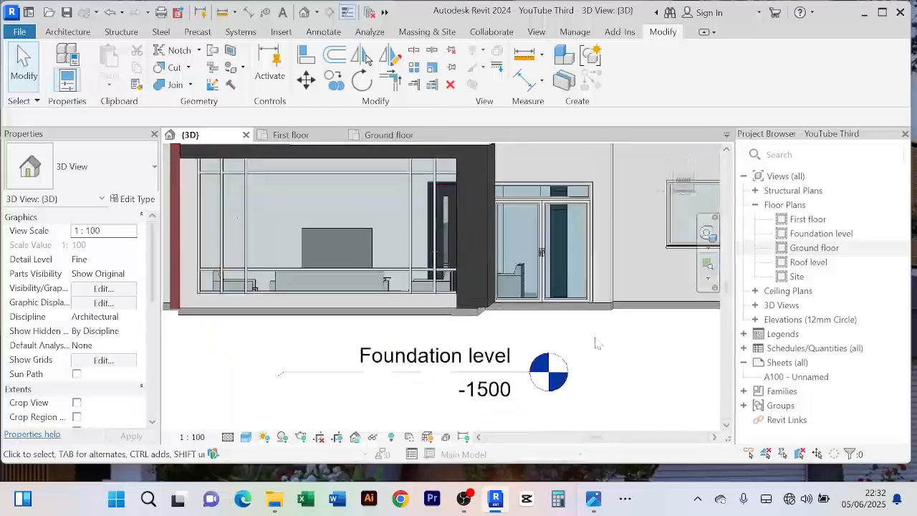
scroll(606, 350, "down", 2)
scroll(411, 324, "up", 1)
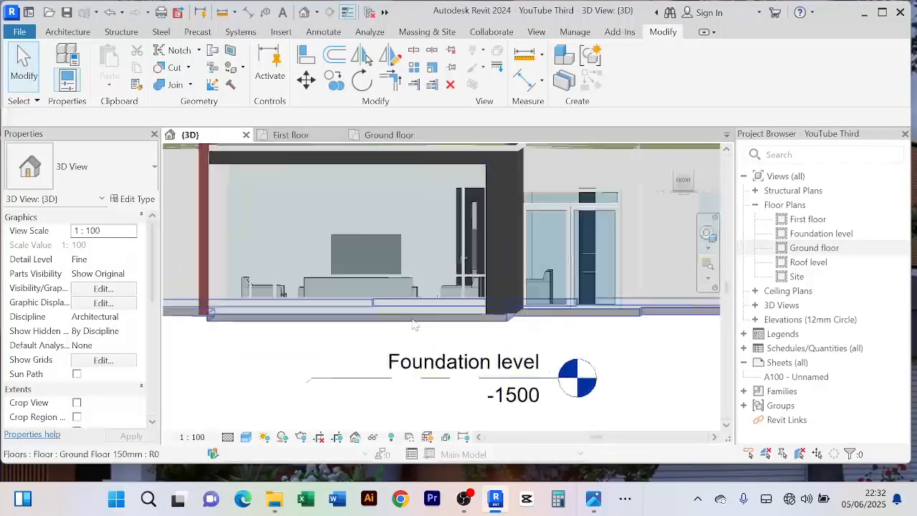
scroll(404, 325, "down", 3)
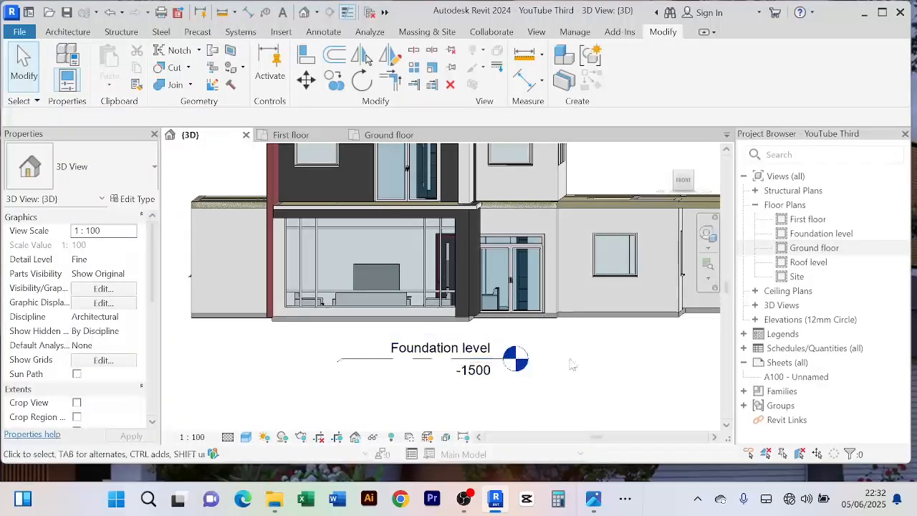
mouse_move(569, 364)
middle_mouse_down("shift")
mouse_move(588, 366)
mouse_move(577, 361)
middle_mouse_up("shift")
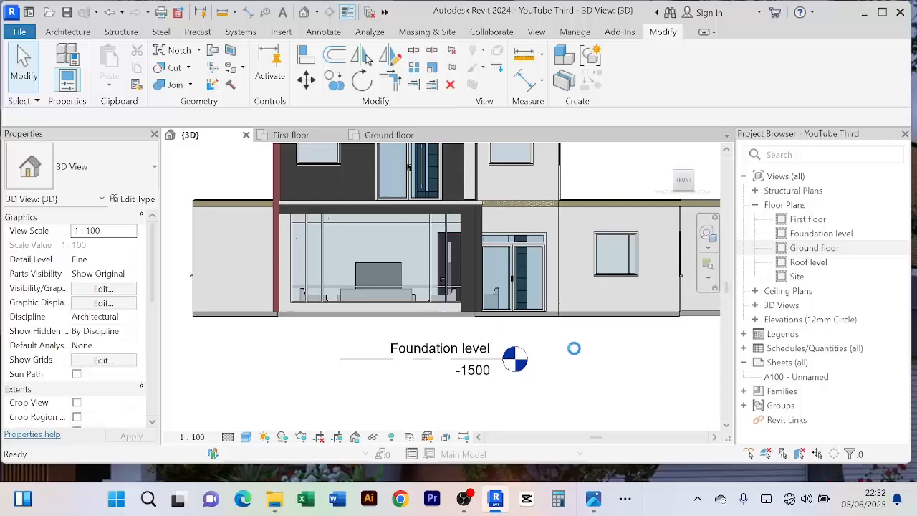
scroll(574, 348, "down", 2)
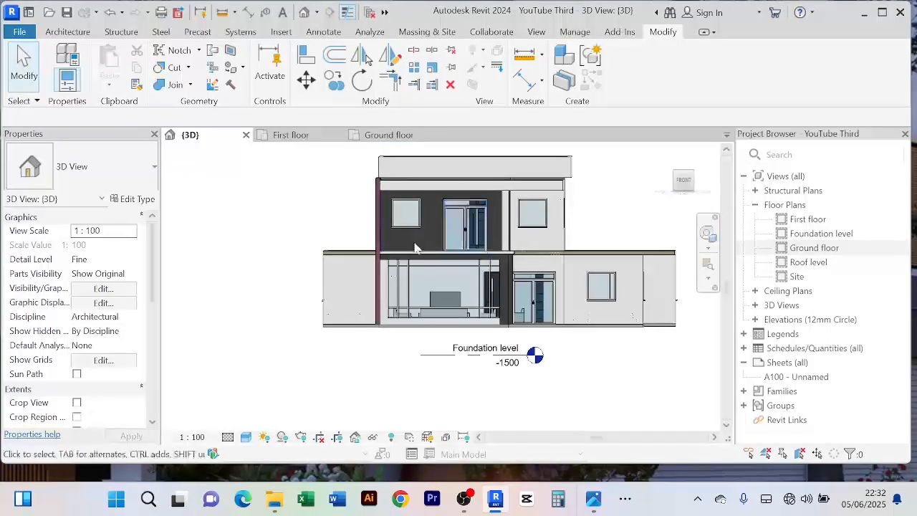
middle_click_drag(432, 250, 390, 295, "shift")
scroll(392, 293, "up", 2)
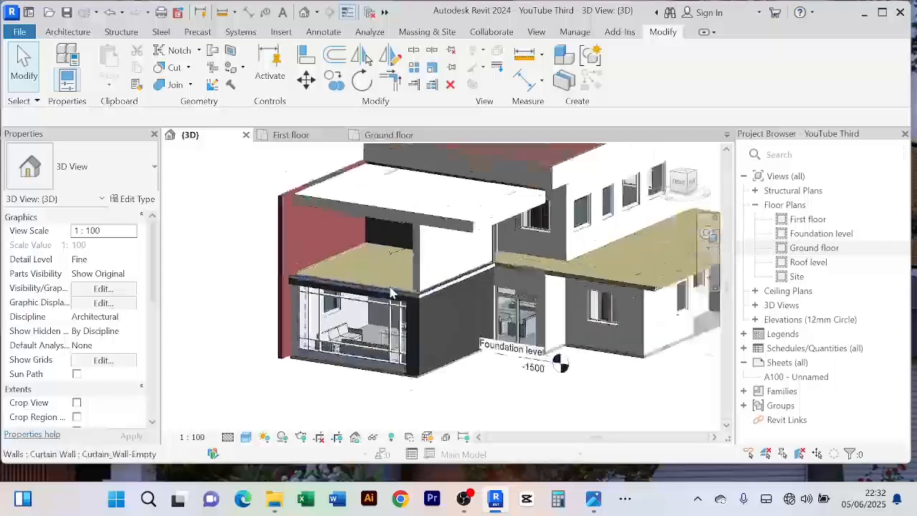
scroll(326, 276, "up", 2)
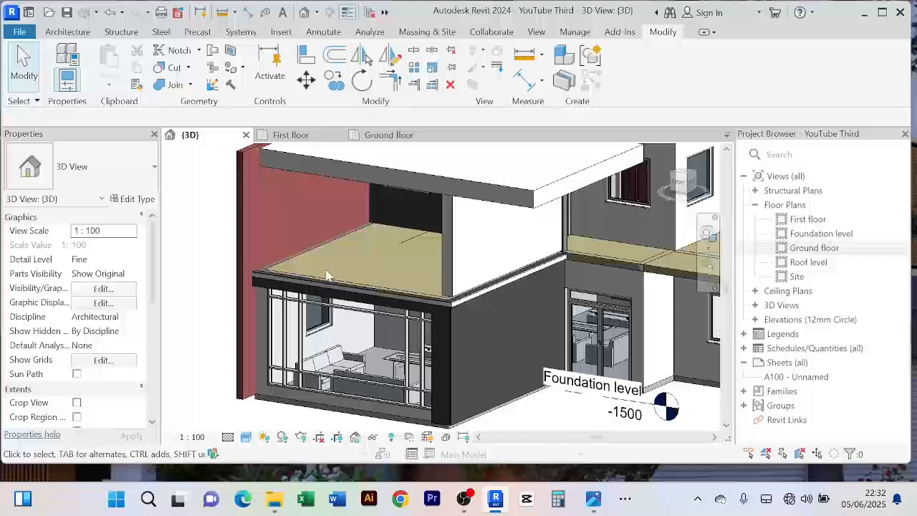
scroll(326, 275, "down", 2)
middle_click_drag(326, 276, 332, 313)
scroll(281, 228, "up", 1)
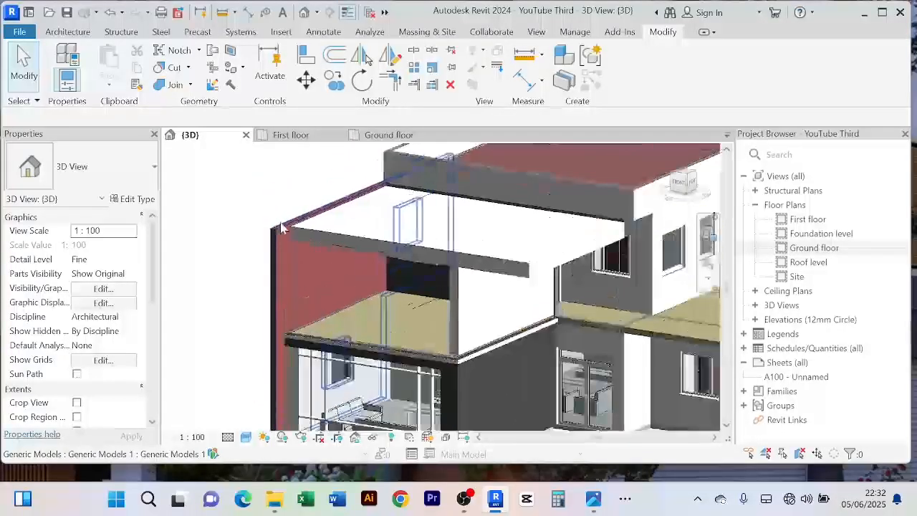
middle_click_drag(389, 340, 384, 320)
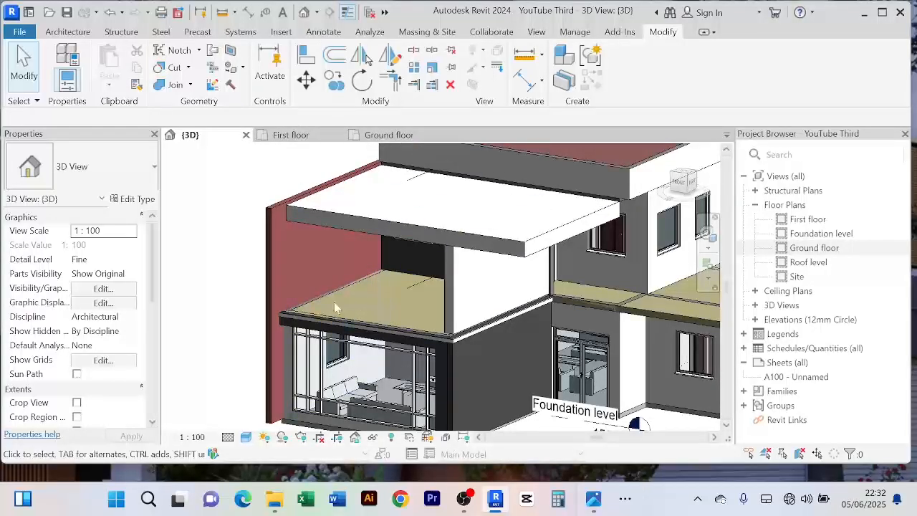
Step: In the First floor plan, start a sketched-path 1100mm railing and pick the terrace slab's front edge as its first path line
left_click(300, 144)
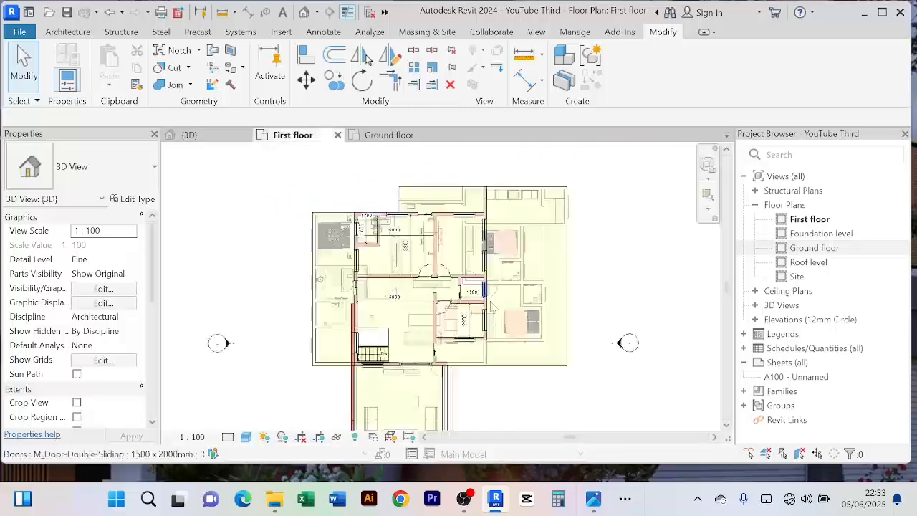
scroll(557, 260, "up", 5)
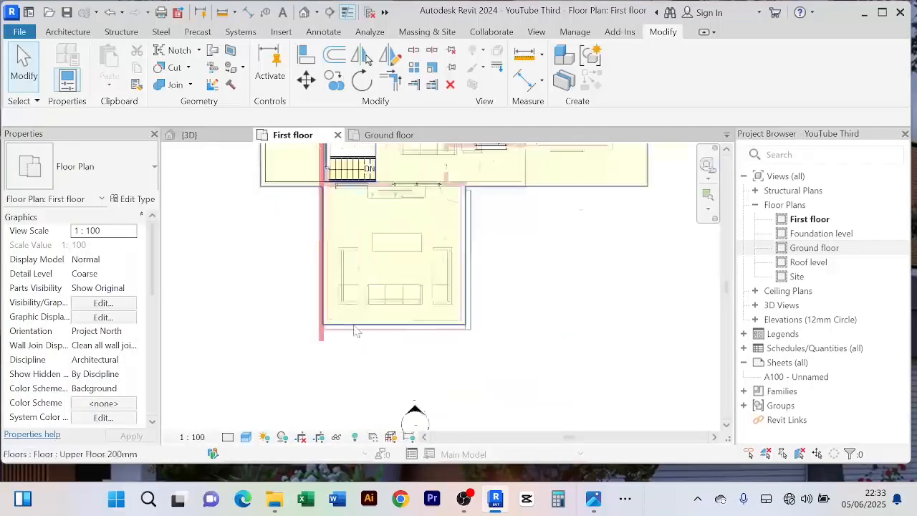
scroll(356, 331, "up", 2)
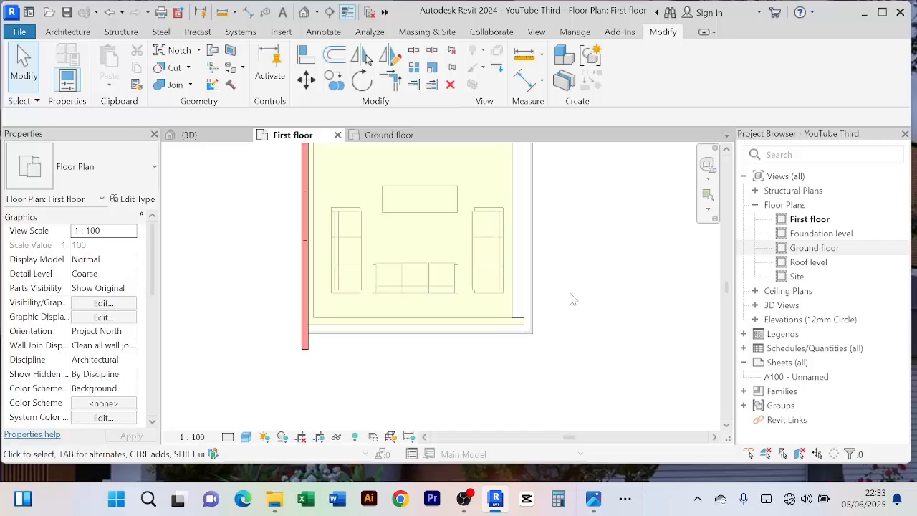
left_click(64, 33)
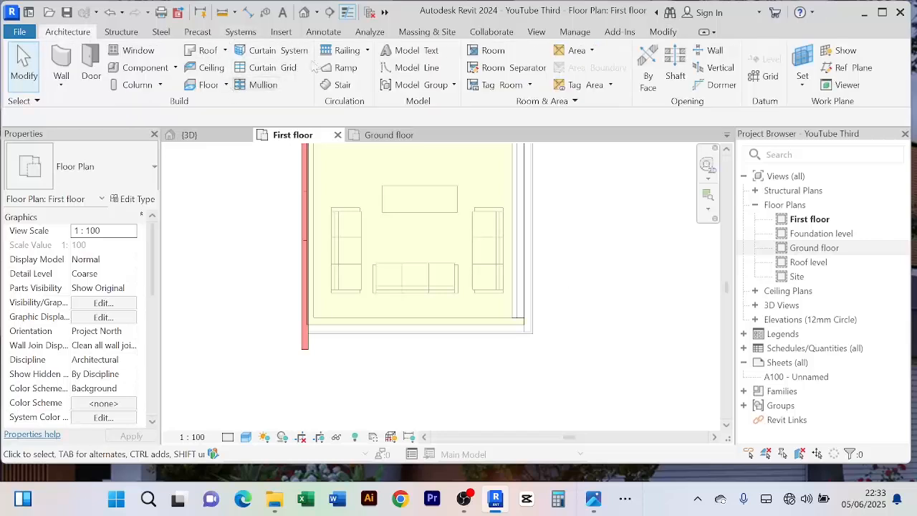
left_click(367, 51)
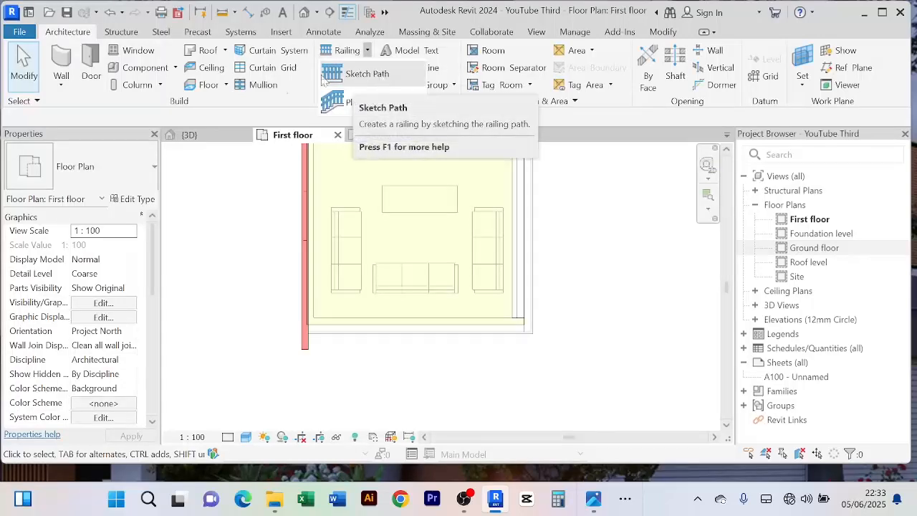
left_click(365, 80)
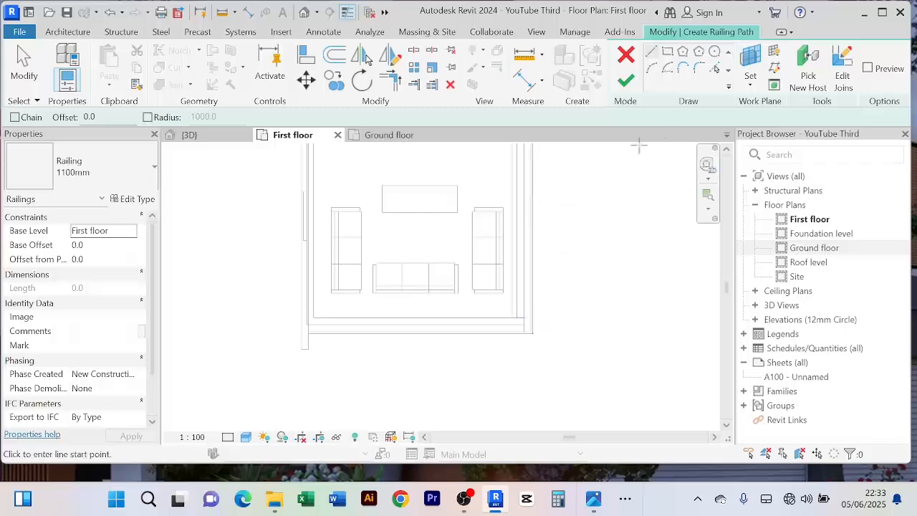
left_click(715, 69)
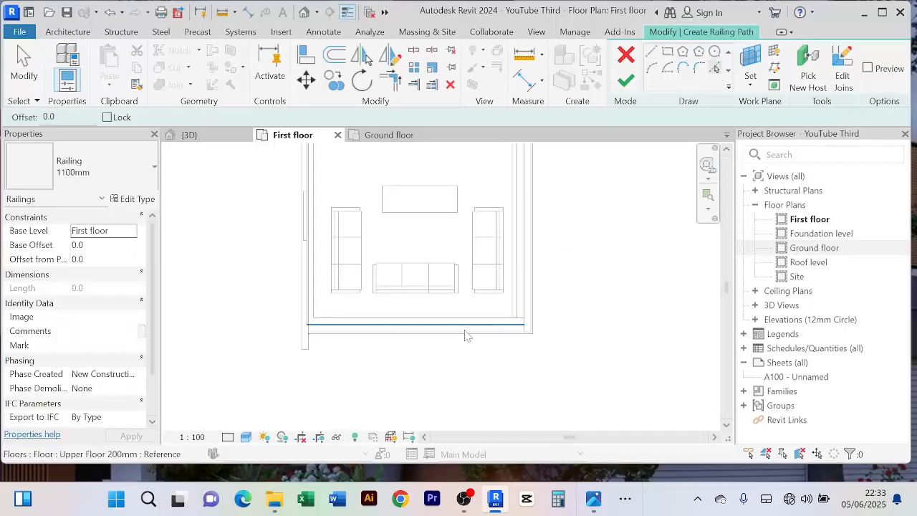
scroll(464, 333, "up", 1)
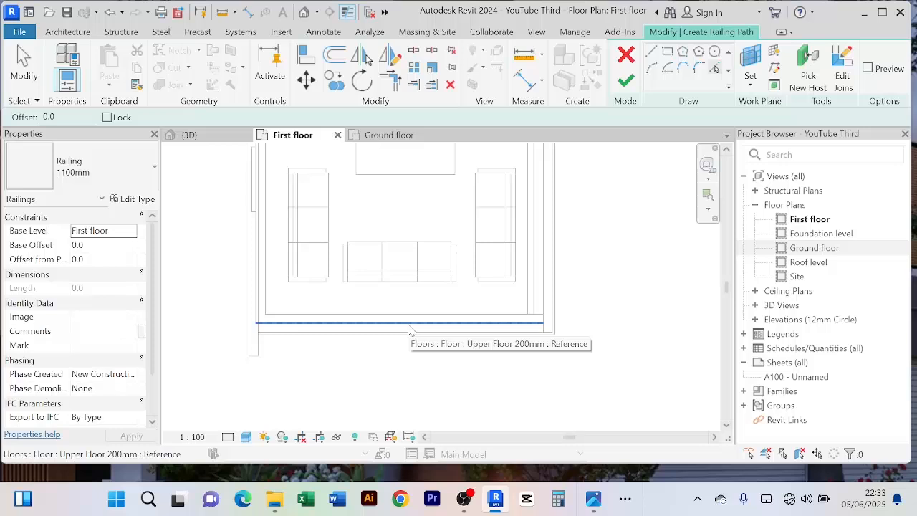
scroll(408, 328, "up", 1)
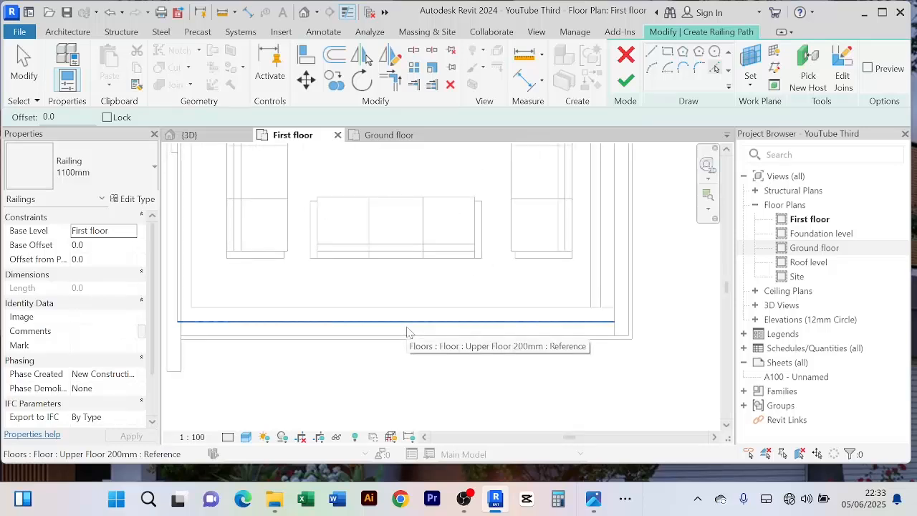
left_click(406, 331)
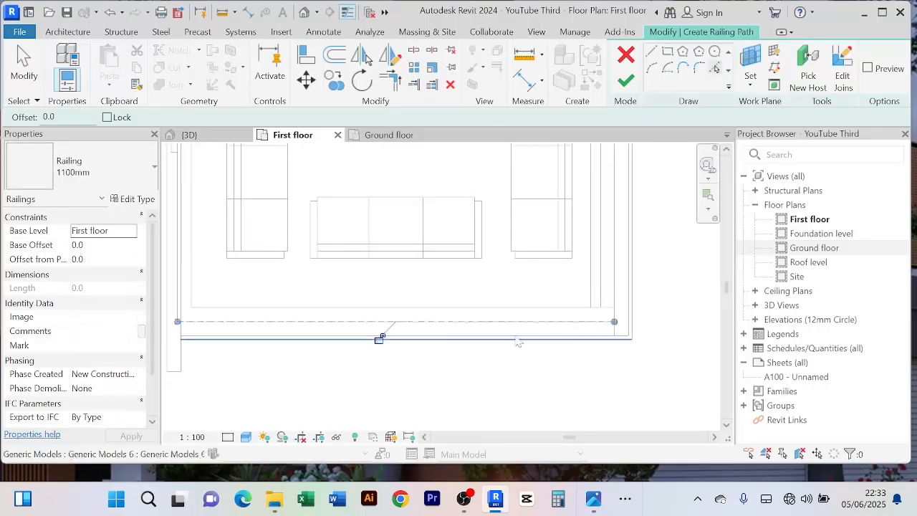
Step: Pick the terrace floor's side edge as the second railing path line, meeting the front line at the outer corner
scroll(669, 365, "down", 1)
middle_click_drag(669, 364, 648, 362)
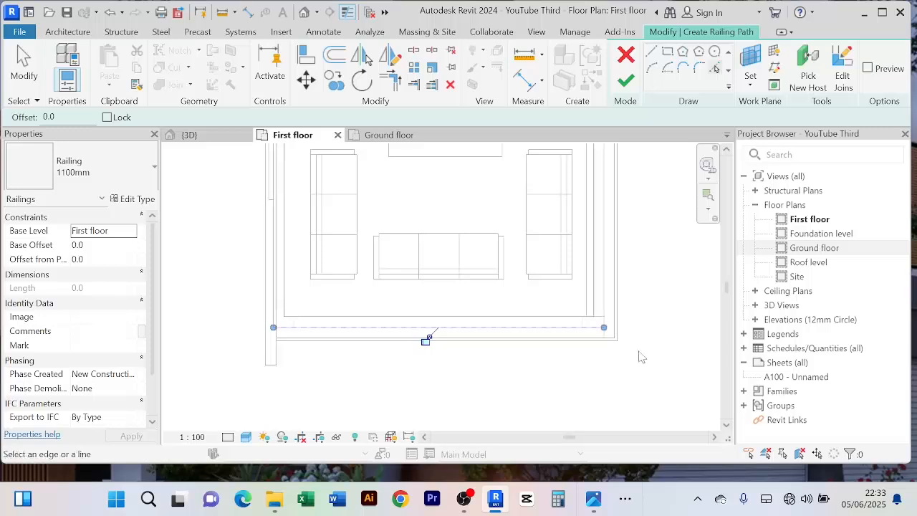
scroll(635, 344, "up", 4)
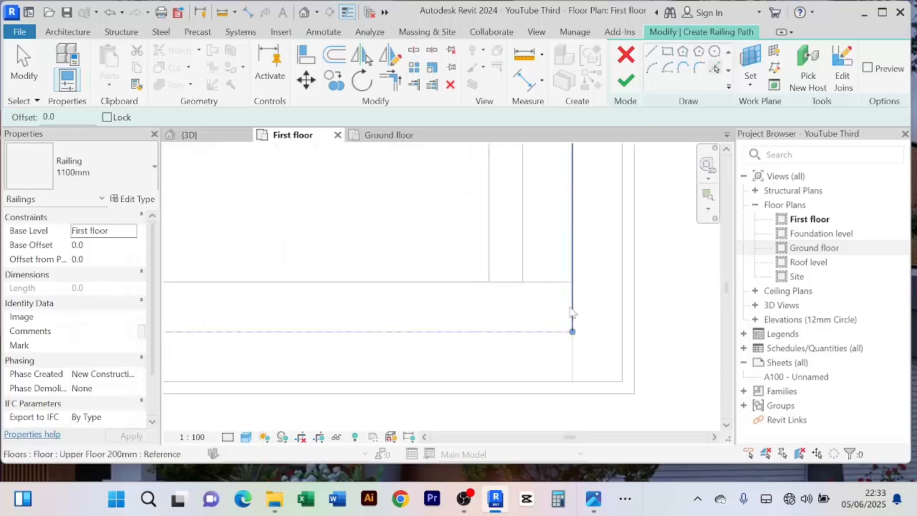
scroll(580, 286, "down", 3)
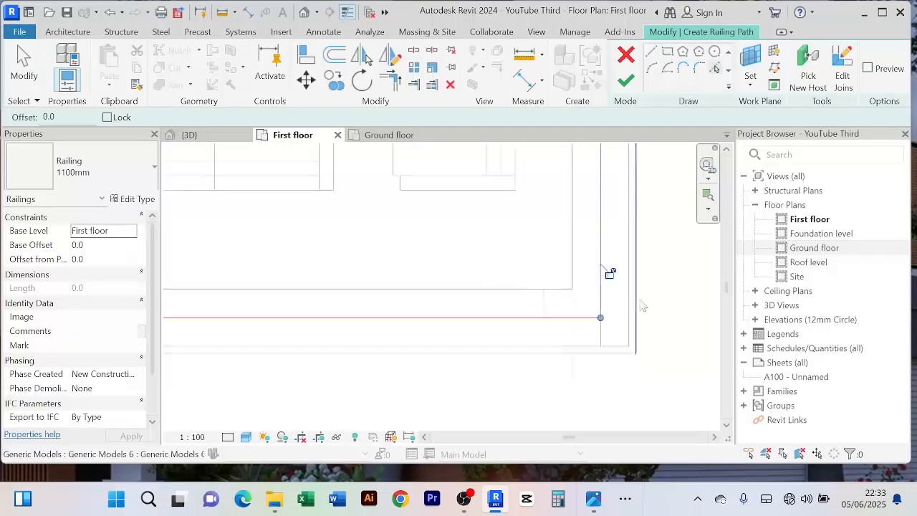
middle_click_drag(648, 264, 600, 276)
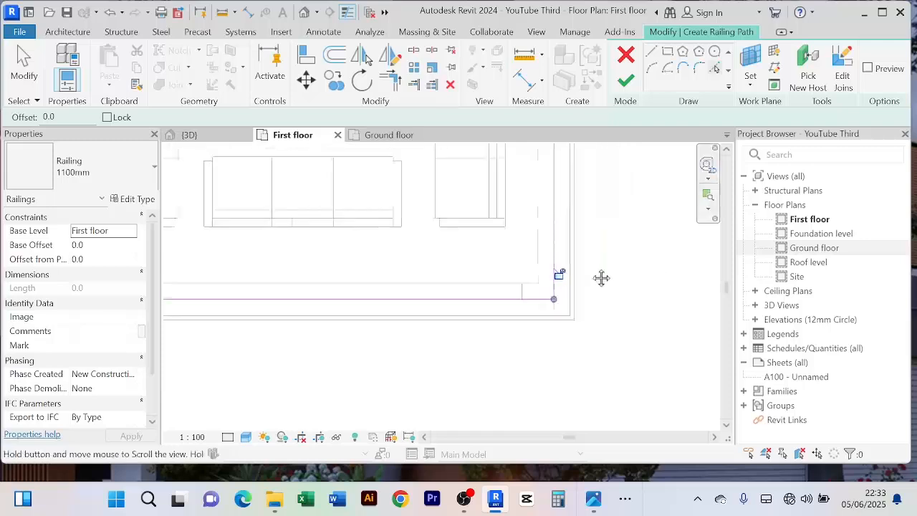
Step: Split the side path line at the wall corner, remove the long segment beyond it, and finish the railing
key("s")
key("l")
scroll(566, 316, "up", 2)
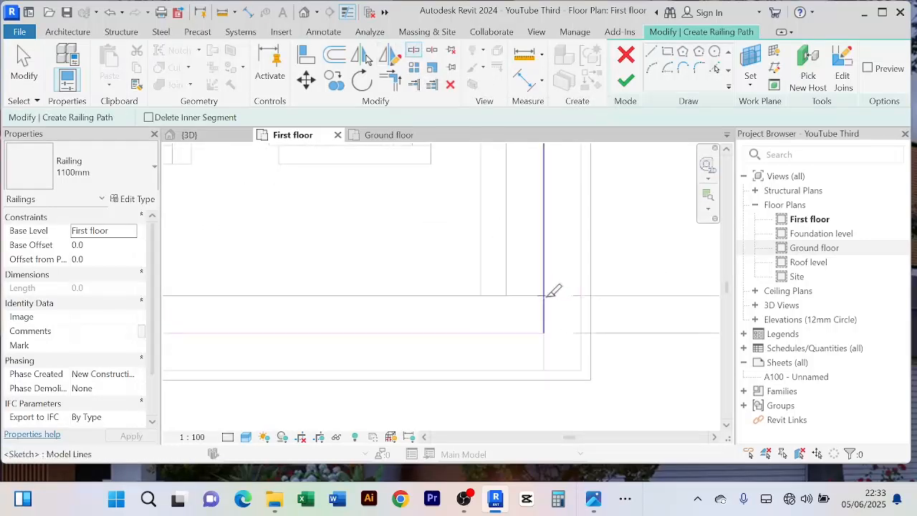
left_click(544, 295)
right_click(637, 237)
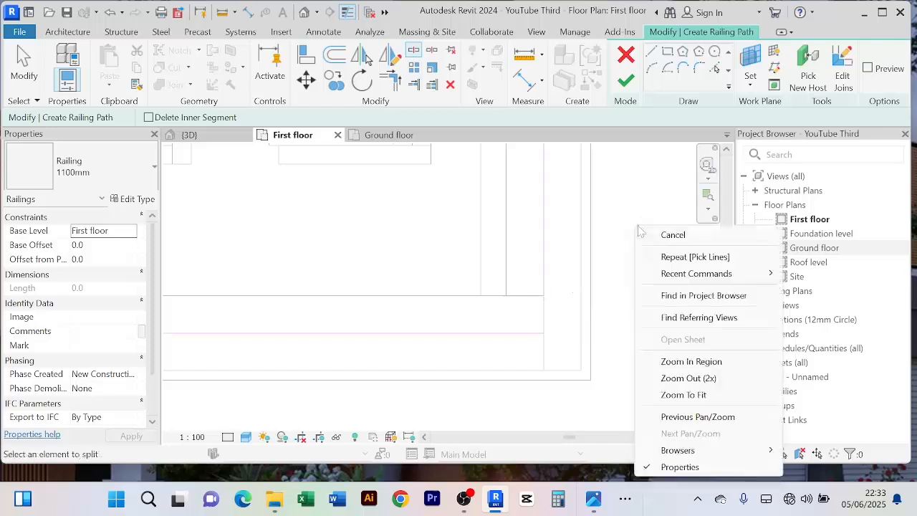
left_click(666, 239)
key("Escape")
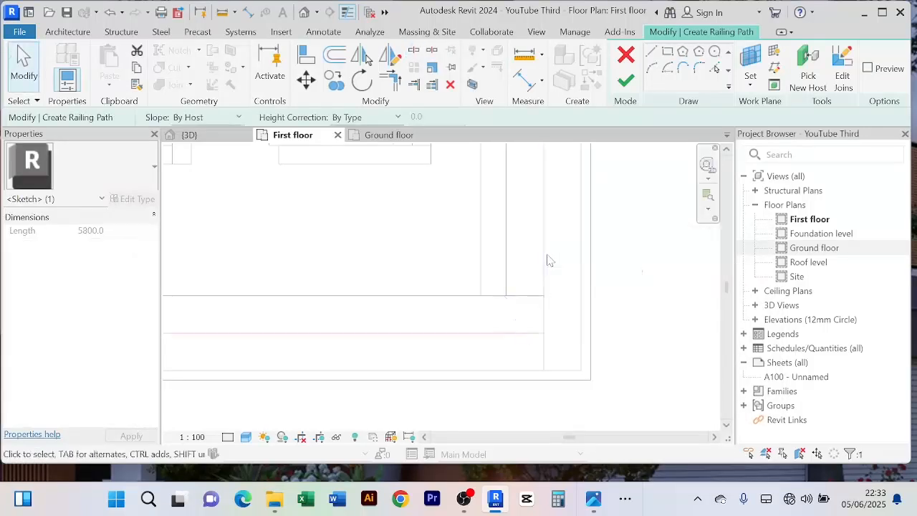
scroll(548, 260, "down", 2)
scroll(549, 260, "down", 2)
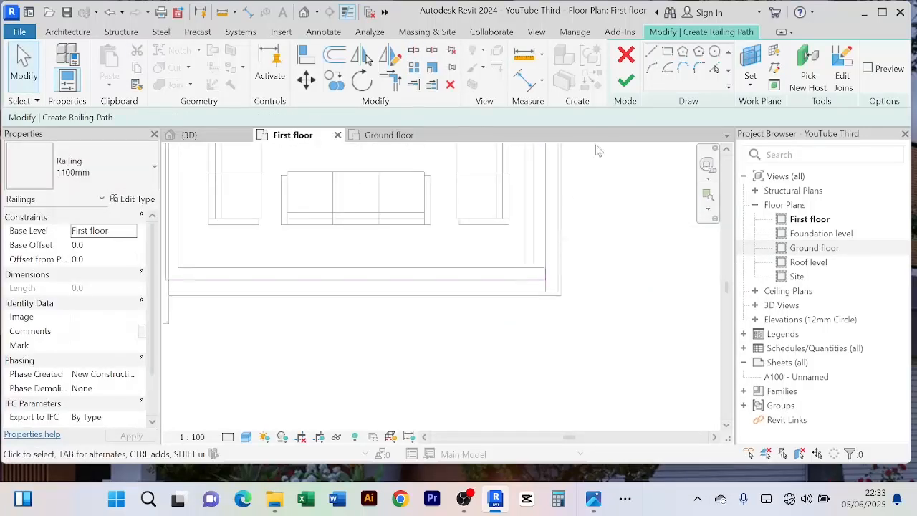
left_click(625, 79)
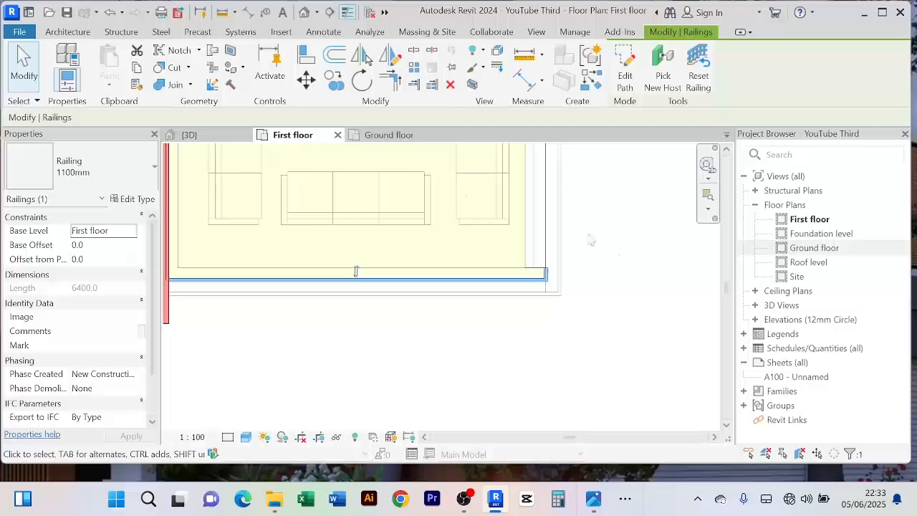
Step: Examine the new terrace railing above the curtain wall in the 3D view from several angles
left_click(189, 135)
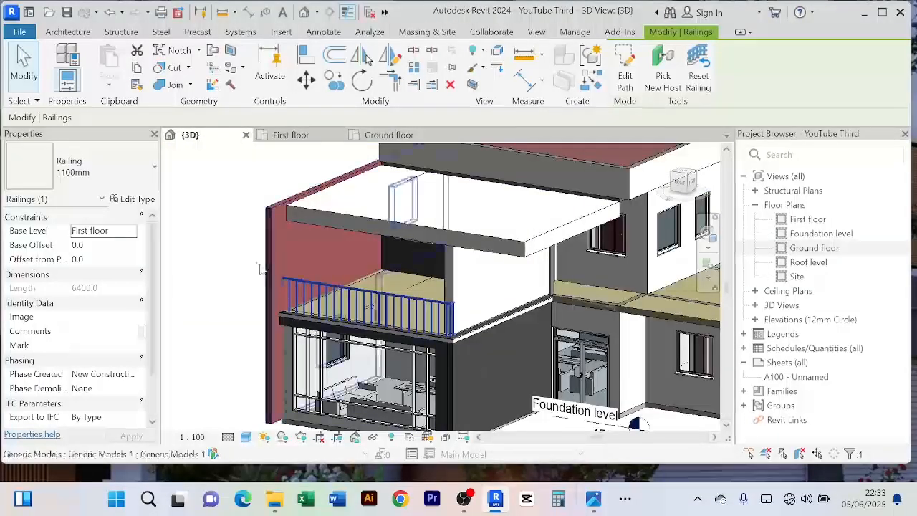
left_click(240, 245)
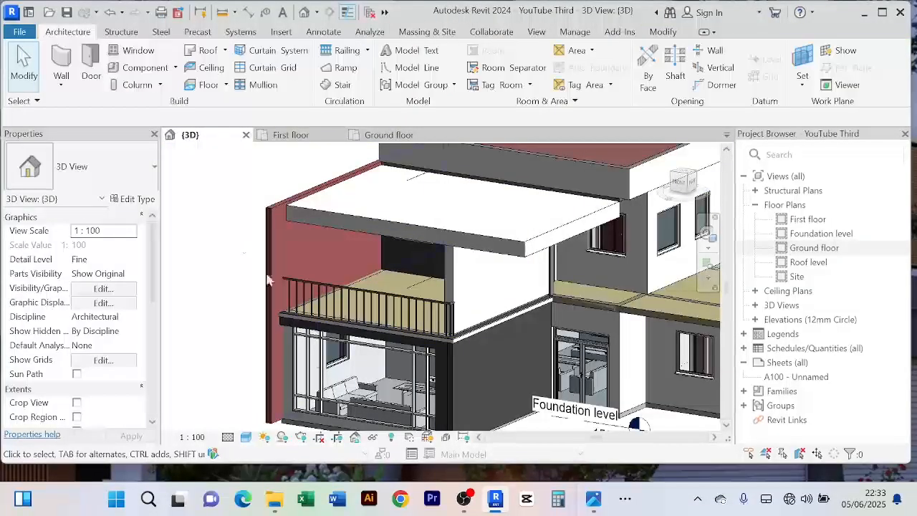
left_click(408, 315)
left_click(233, 237)
middle_click_drag(233, 237, 258, 379, "shift")
scroll(415, 249, "up", 3)
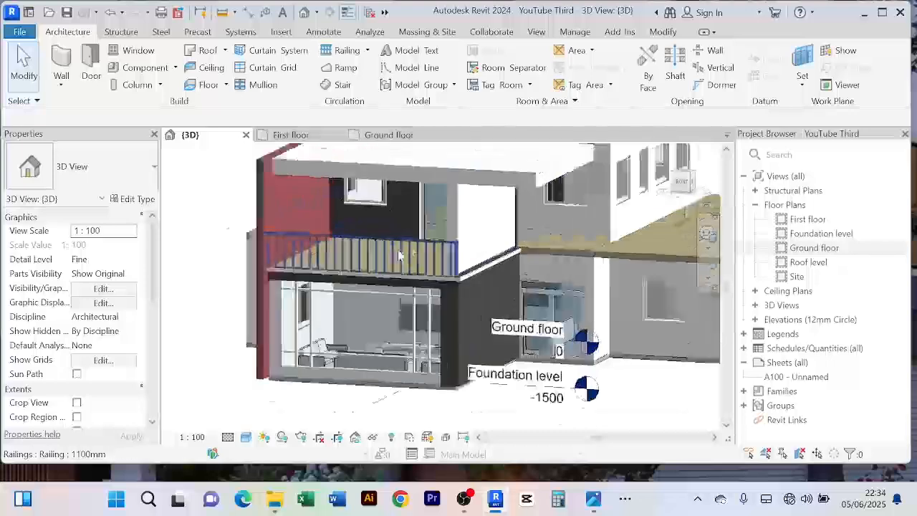
scroll(392, 258, "down", 2)
scroll(491, 351, "down", 4)
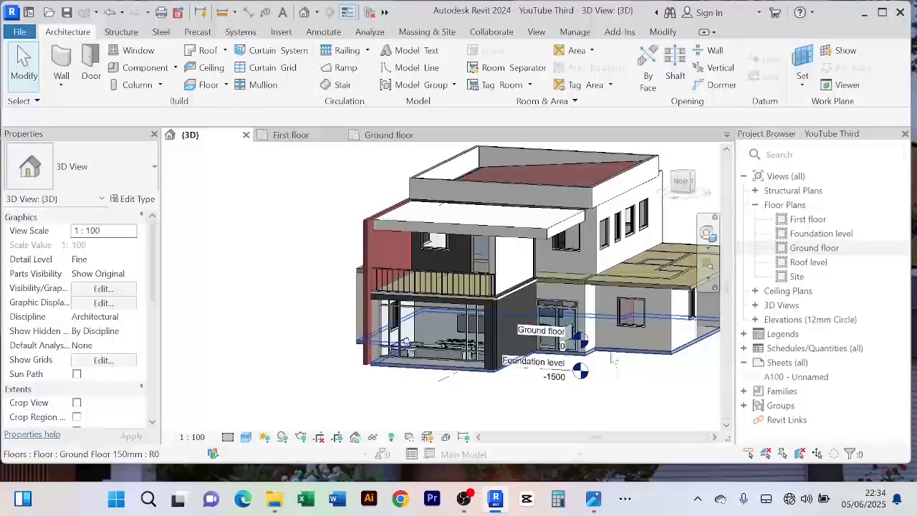
middle_click_drag(617, 362, 287, 221, "shift")
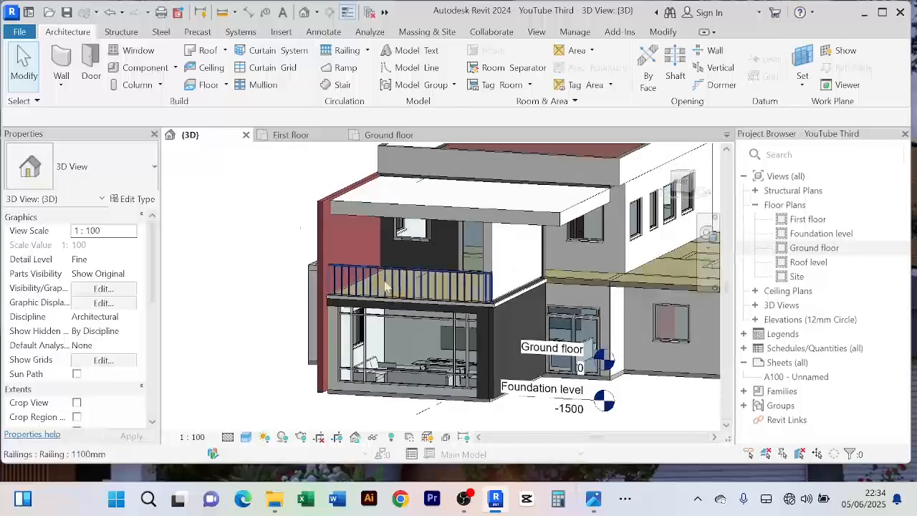
left_click(409, 288)
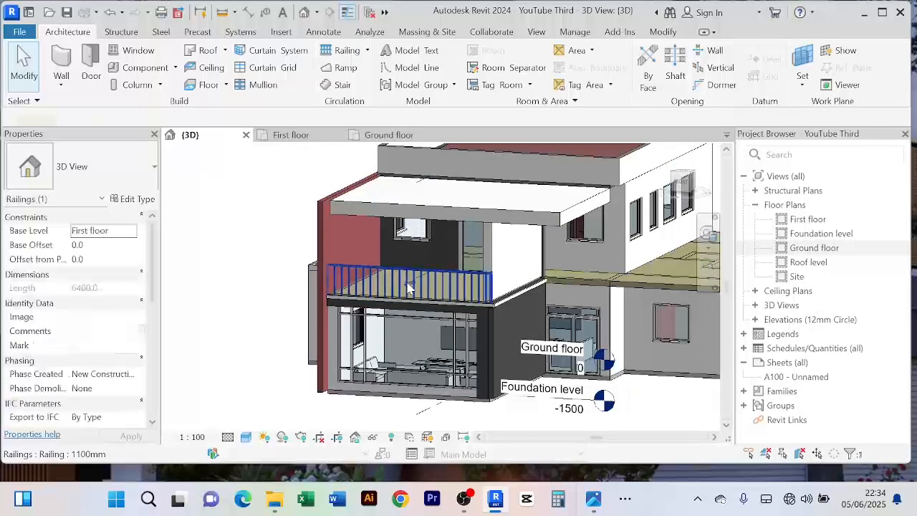
left_click(68, 32)
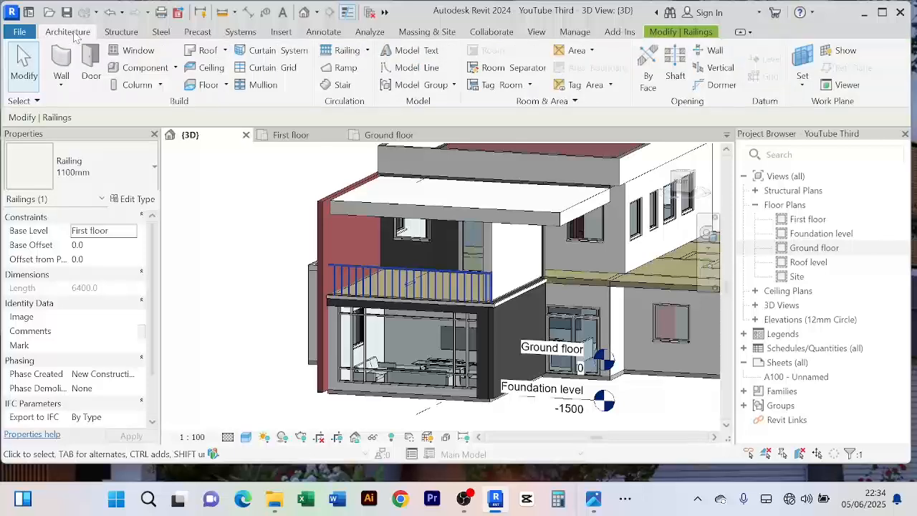
right_click(238, 222)
left_click(275, 51)
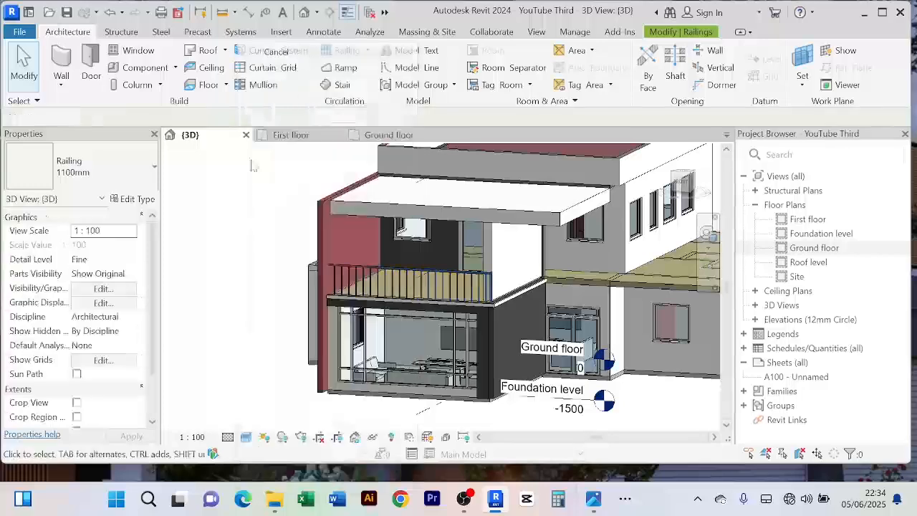
left_click(406, 289)
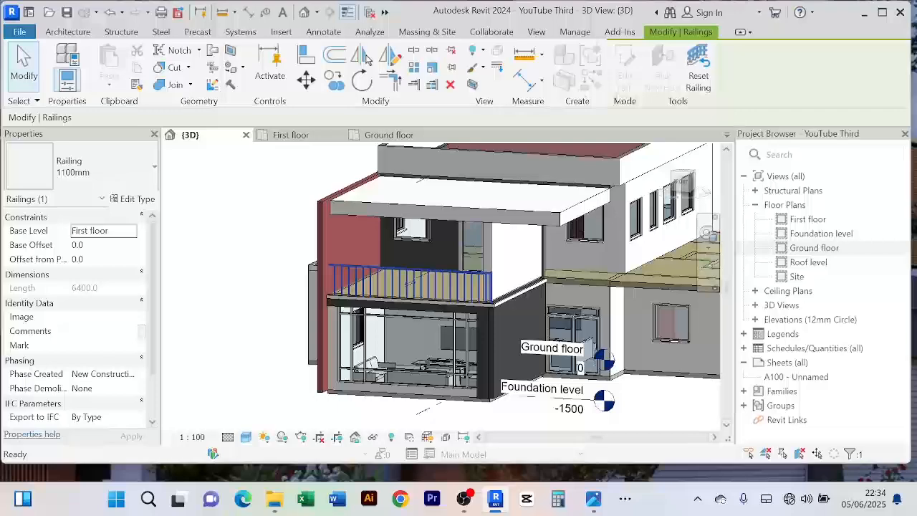
left_click(134, 199)
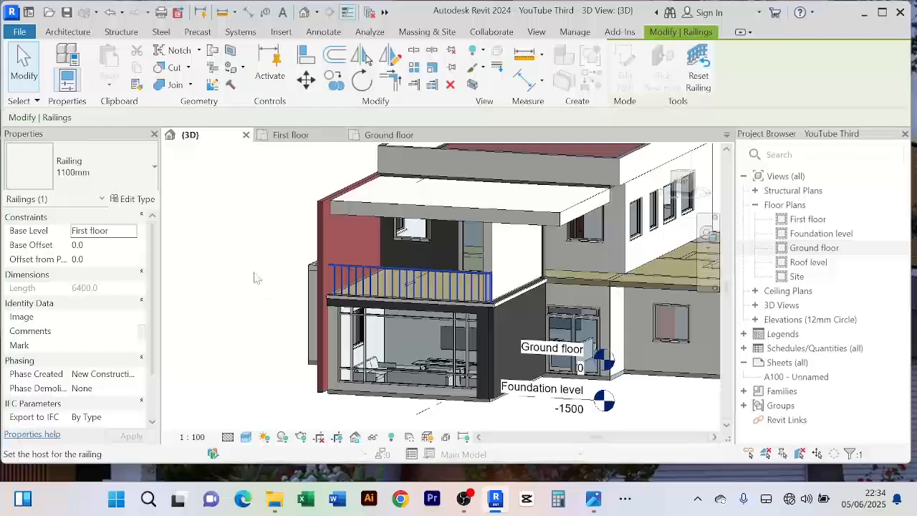
right_click(220, 218)
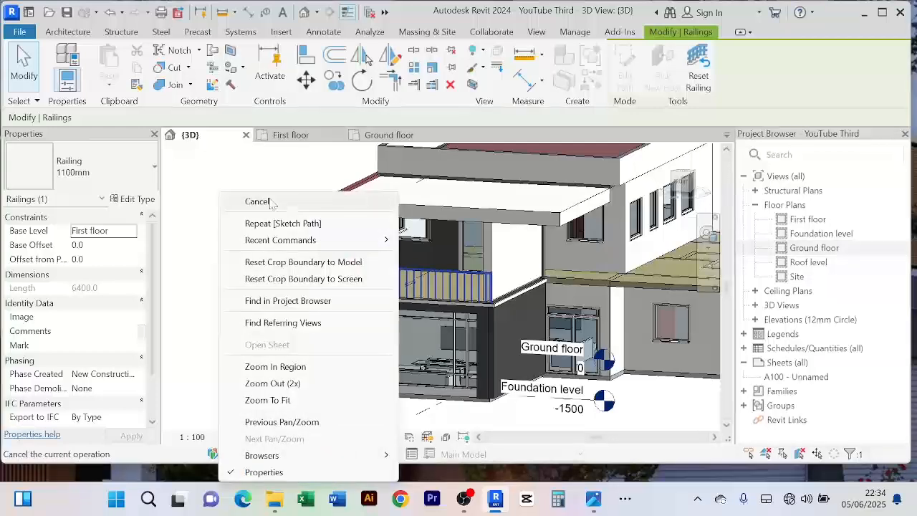
left_click(270, 203)
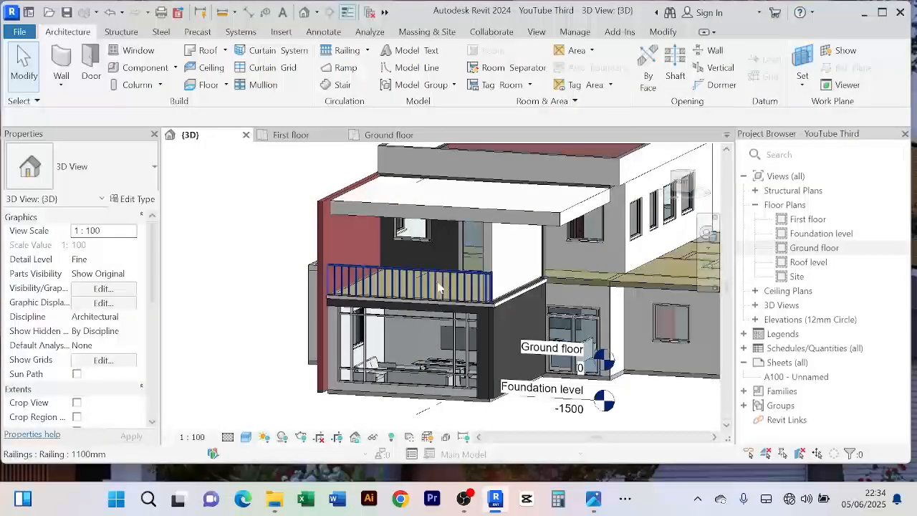
left_click(440, 288)
Step: Start loading a component family and browse the REVIT LIBRARIES folder, previewing the wardrobe and hewi_towel_rail_477_09_100 families
left_click(68, 31)
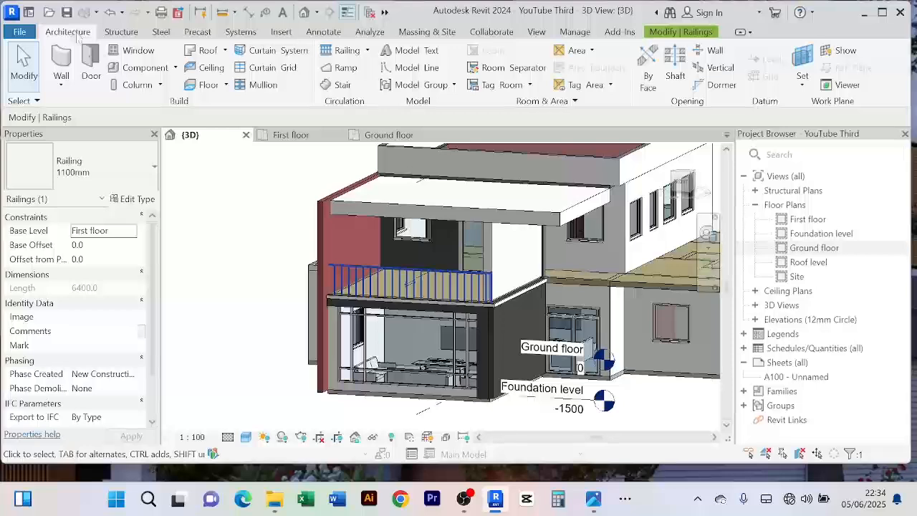
left_click(118, 68)
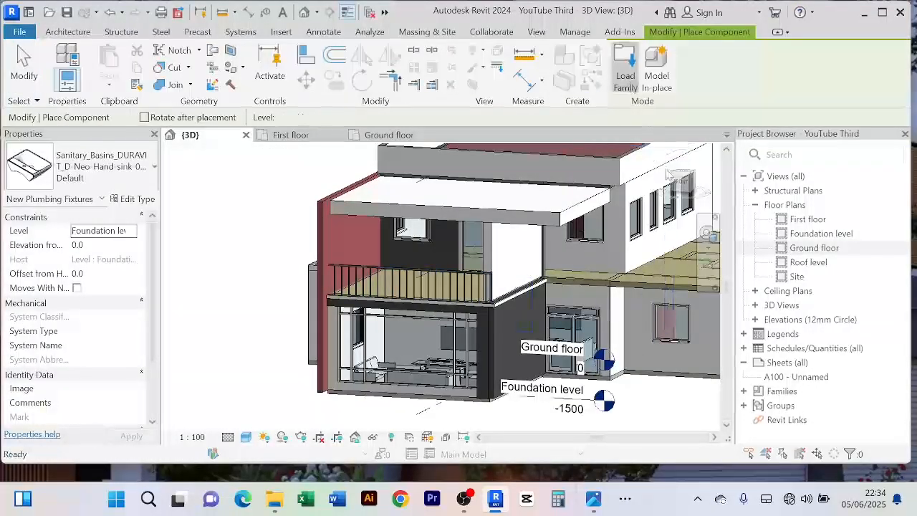
left_click(625, 75)
scroll(330, 229, "down", 10)
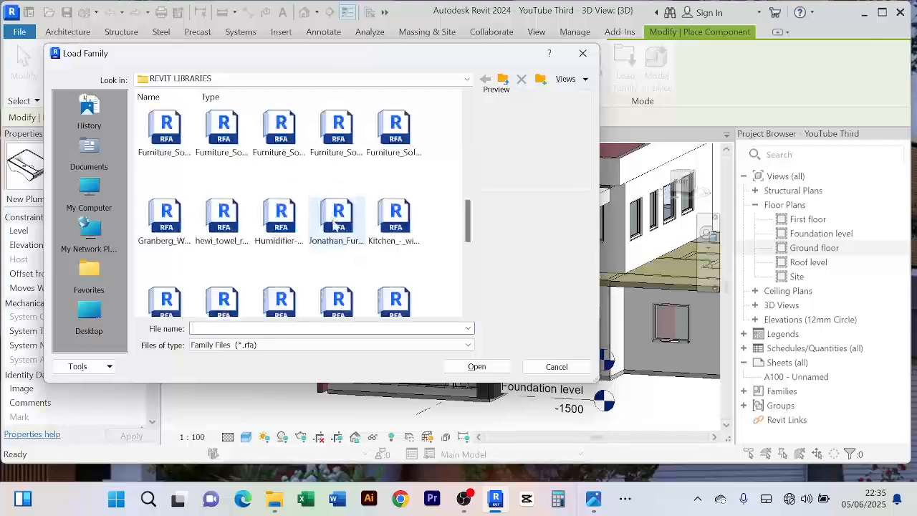
scroll(320, 249, "down", 10)
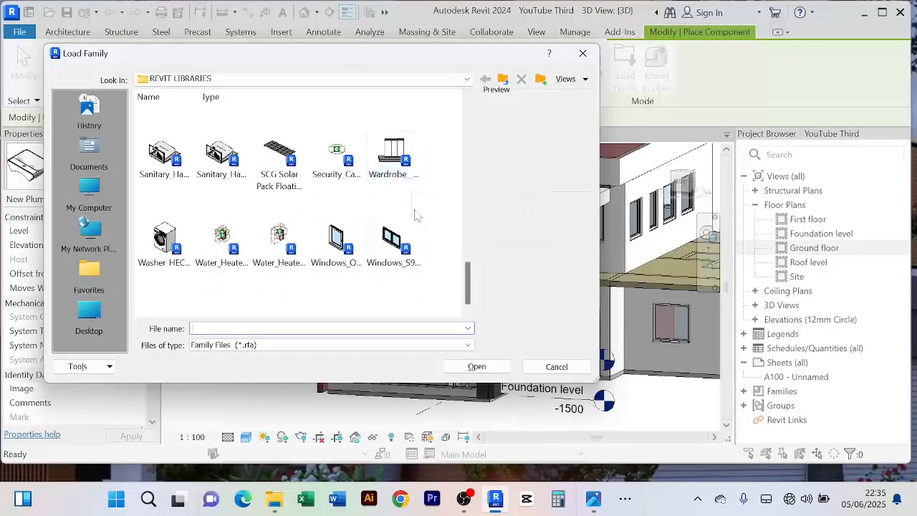
left_click(407, 166)
scroll(399, 198, "up", 5)
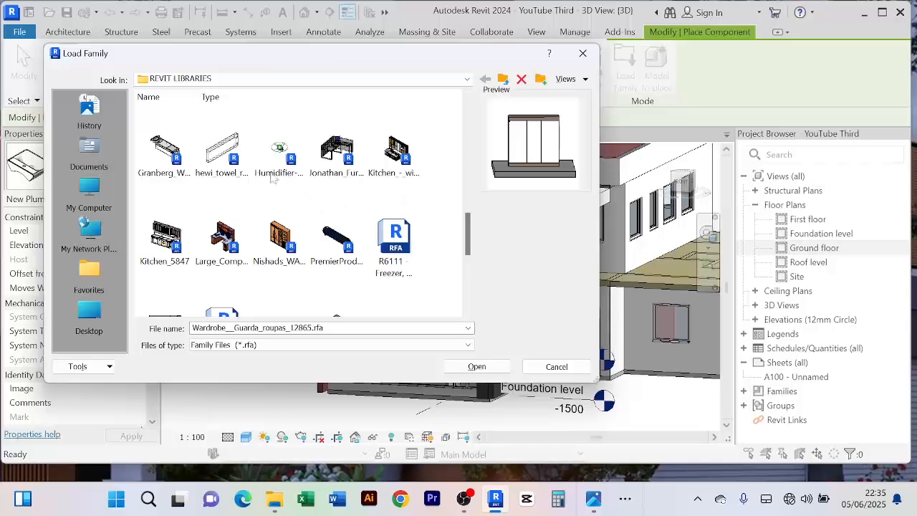
left_click(224, 152)
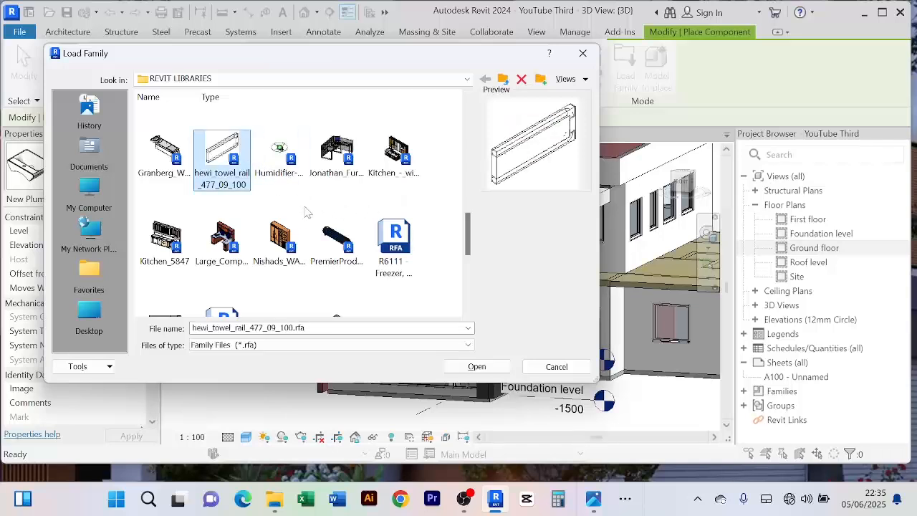
Step: Look through the REVIT LIBRARIES folder for a railing family, previewing the SCG Solar Pack Floating Solar and hewi_towel_rail_477_09_100 families
scroll(328, 195, "up", 3)
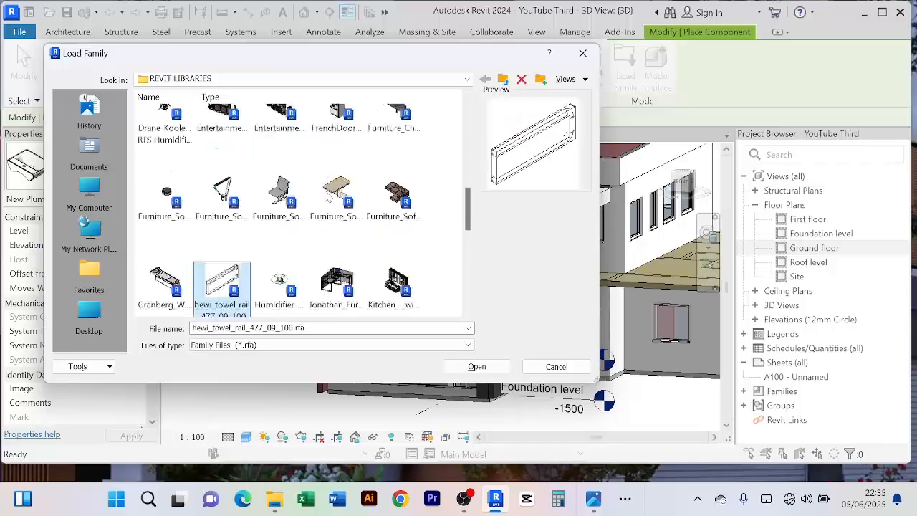
scroll(326, 195, "up", 2)
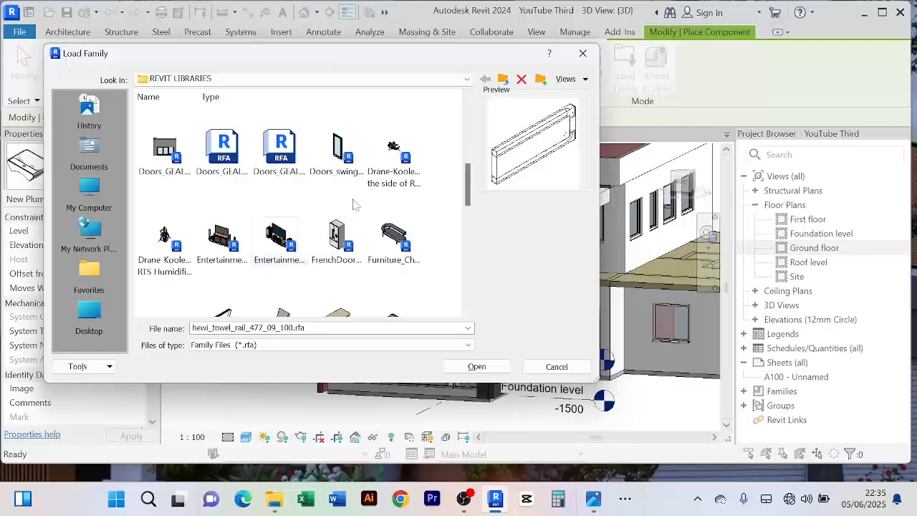
scroll(355, 207, "up", 5)
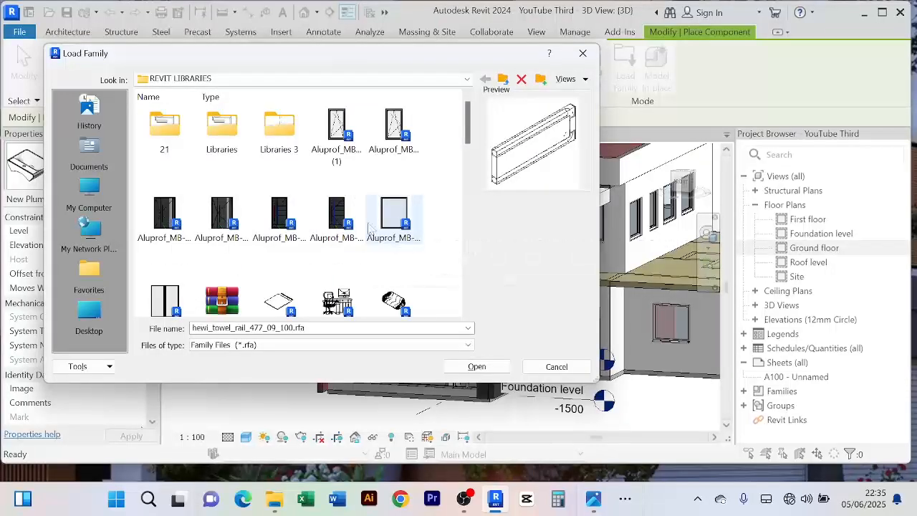
scroll(370, 242, "down", 10)
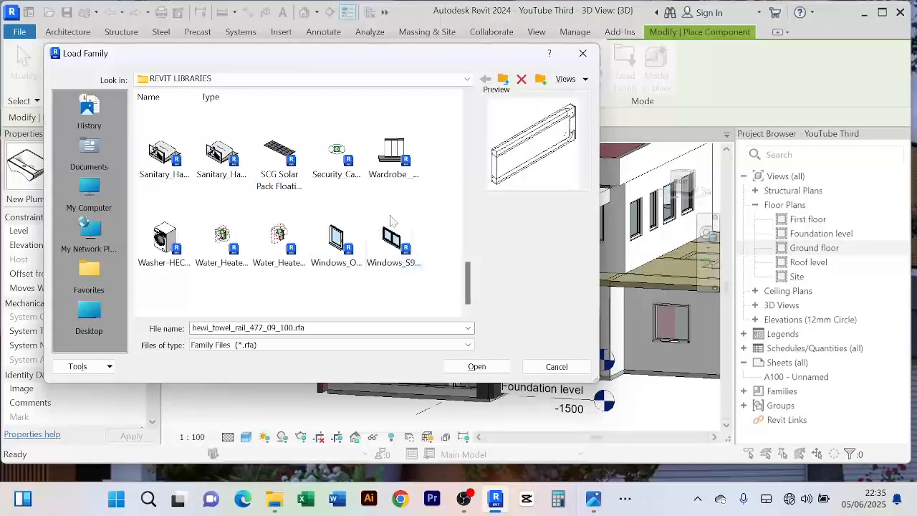
left_click(270, 170)
scroll(275, 195, "up", 2)
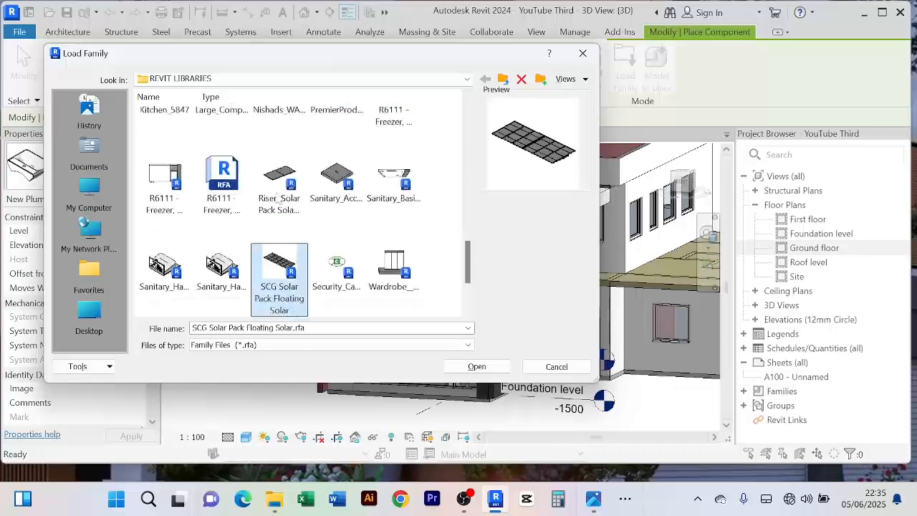
scroll(277, 212, "up", 5)
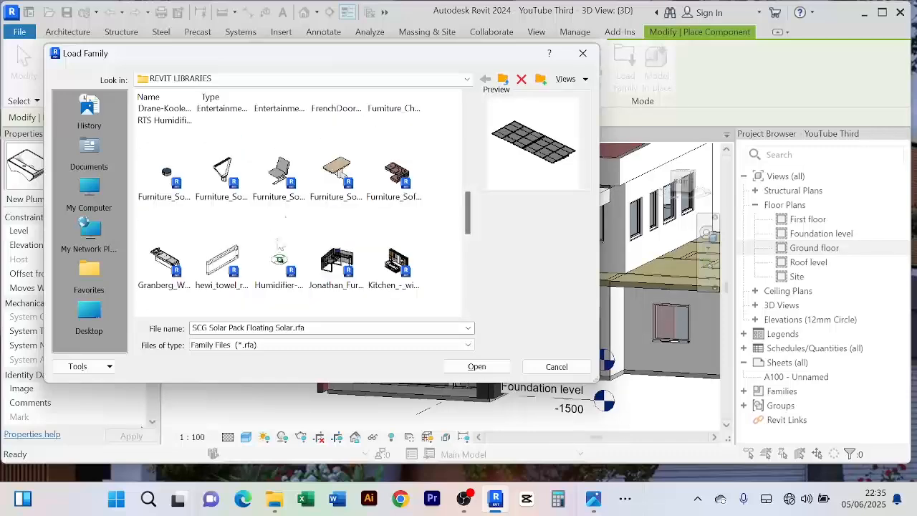
left_click(222, 264)
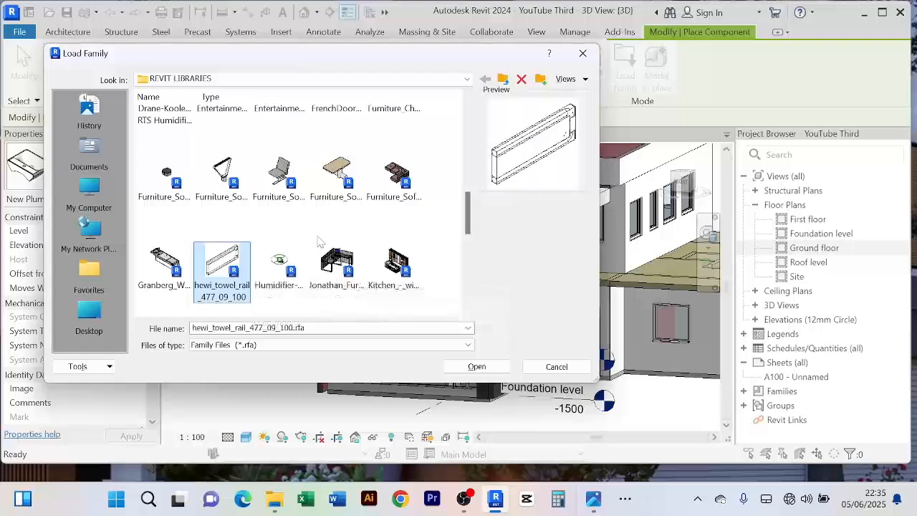
scroll(321, 245, "down", 6)
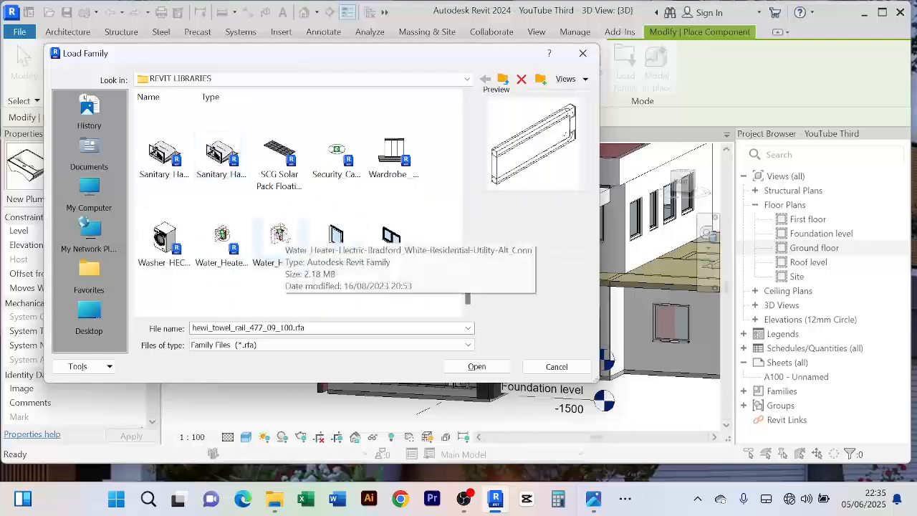
scroll(263, 212, "up", 10)
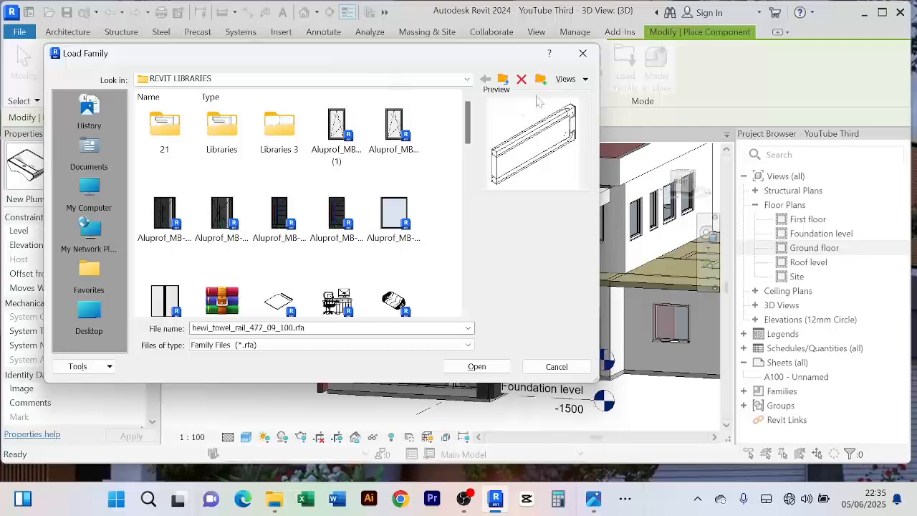
Step: Open the Revit folder on drive D: and look through its subfolders and family files for a railing
left_click(502, 79)
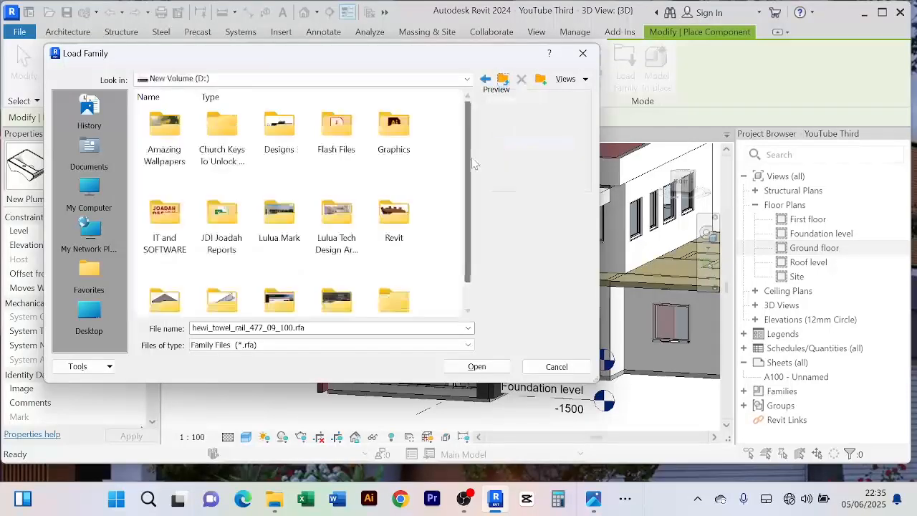
double_click(394, 215)
scroll(362, 242, "down", 8)
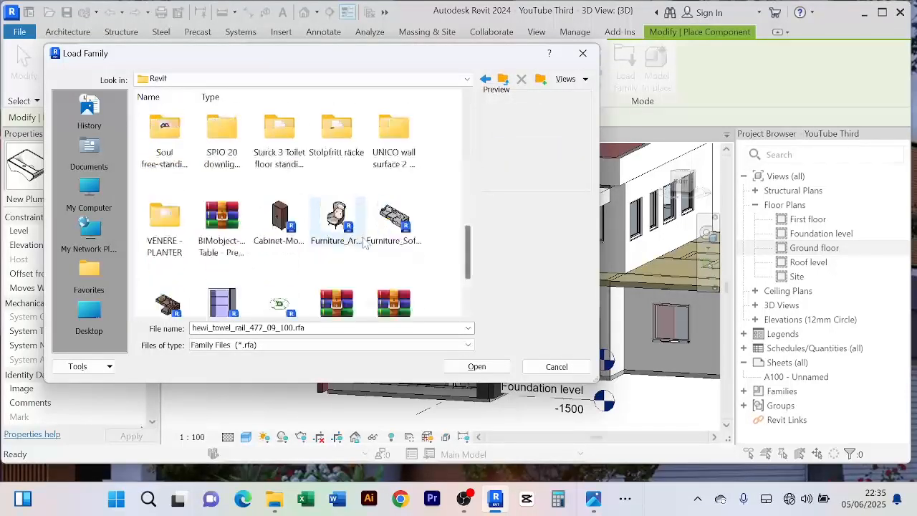
scroll(340, 243, "up", 2)
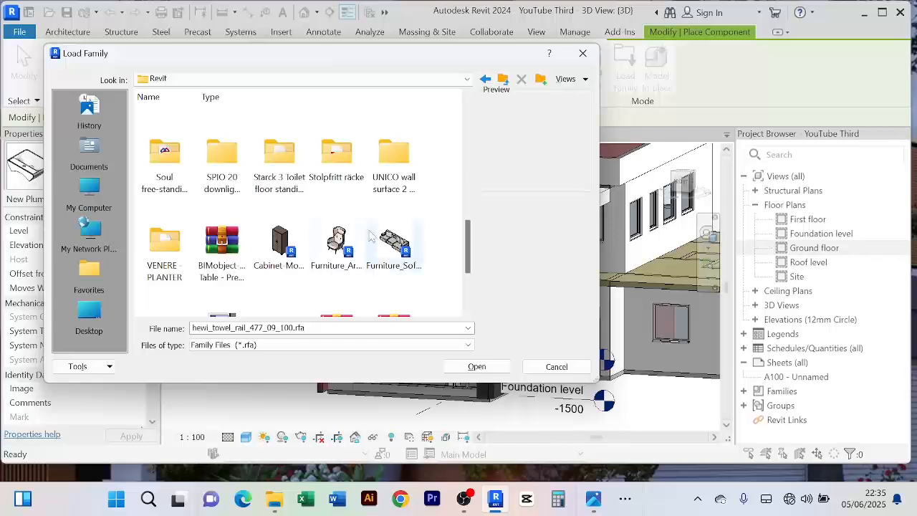
scroll(370, 236, "down", 2)
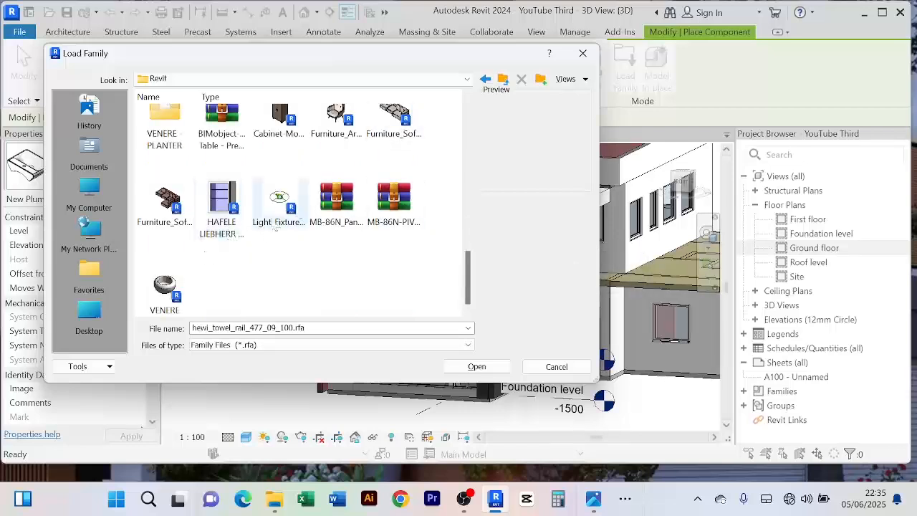
scroll(372, 226, "up", 4)
scroll(354, 265, "down", 4)
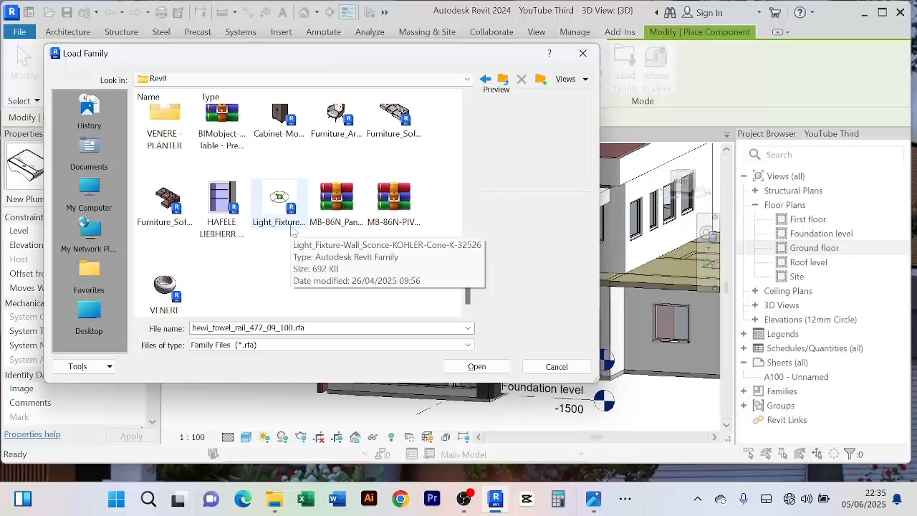
scroll(267, 217, "up", 3)
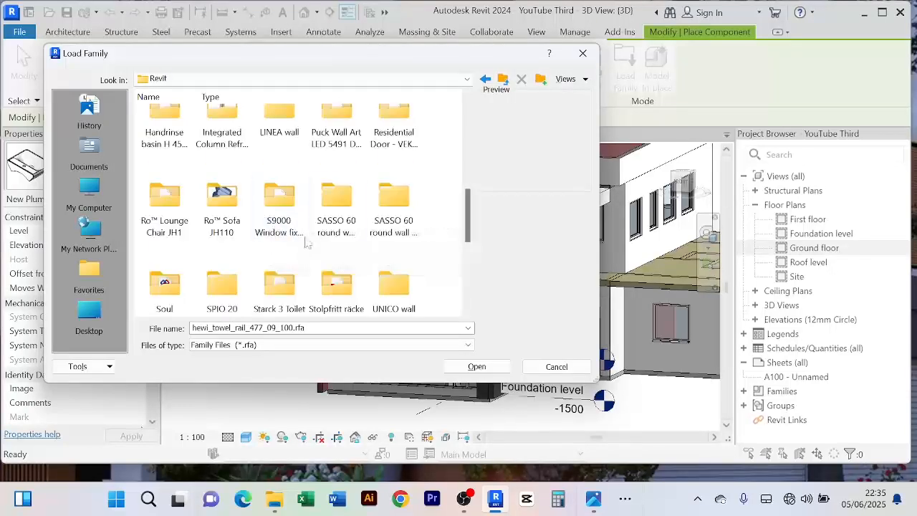
scroll(308, 222, "up", 5)
scroll(344, 227, "down", 8)
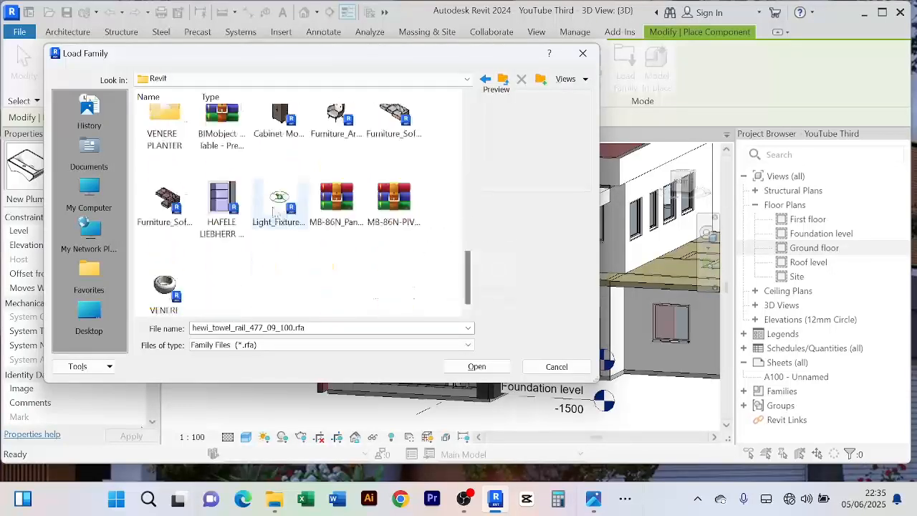
Step: Return to drive D:, check the Sketchup folder for family files, and look over the remaining folders on the drive
left_click(504, 80)
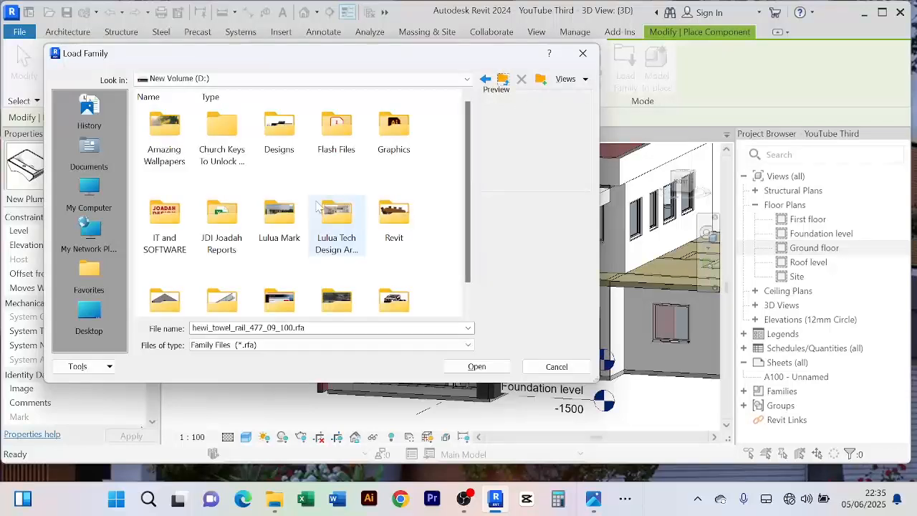
left_click(384, 210)
key("r")
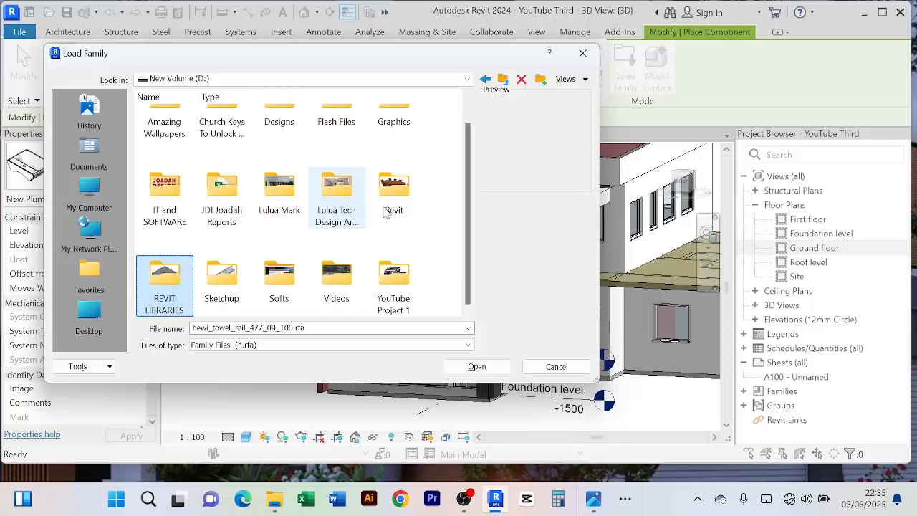
double_click(229, 281)
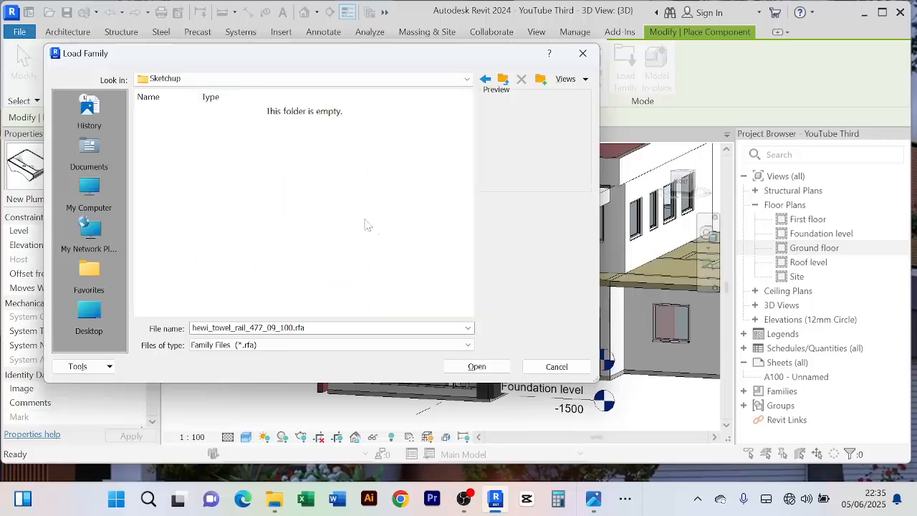
left_click(503, 80)
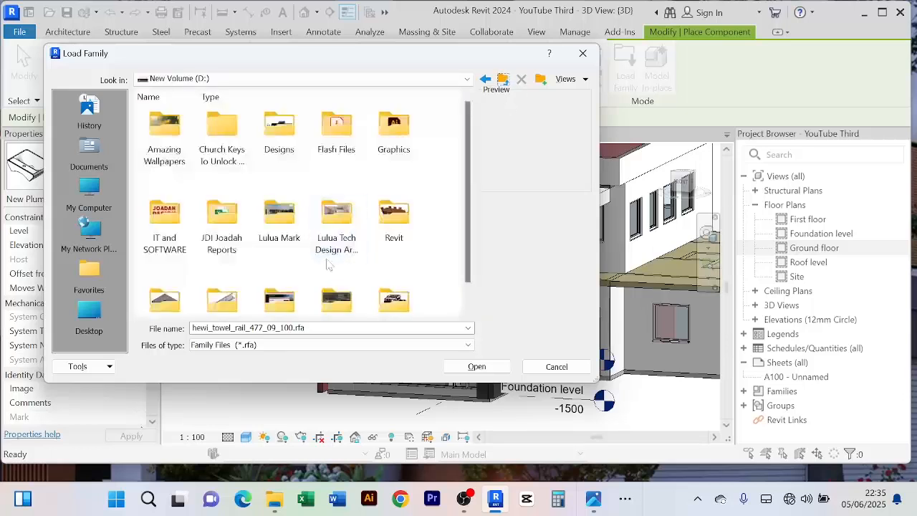
left_click(295, 280)
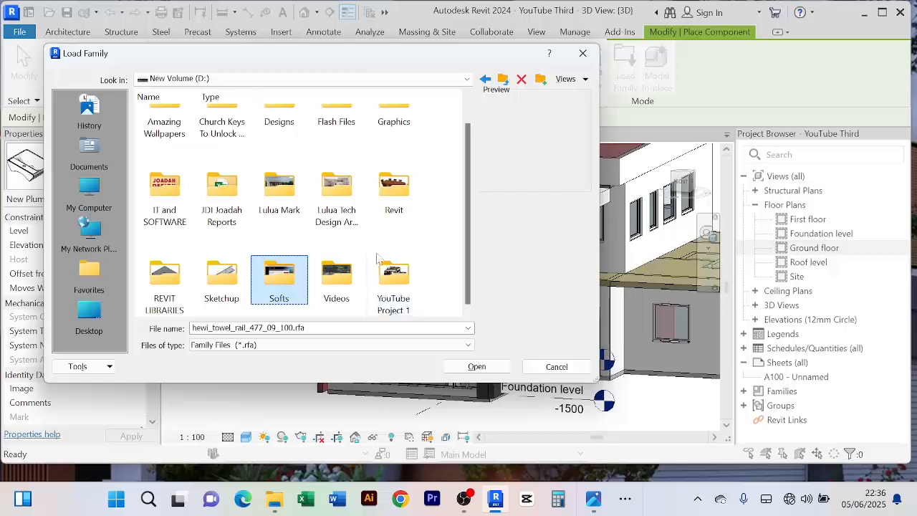
scroll(349, 246, "up", 1)
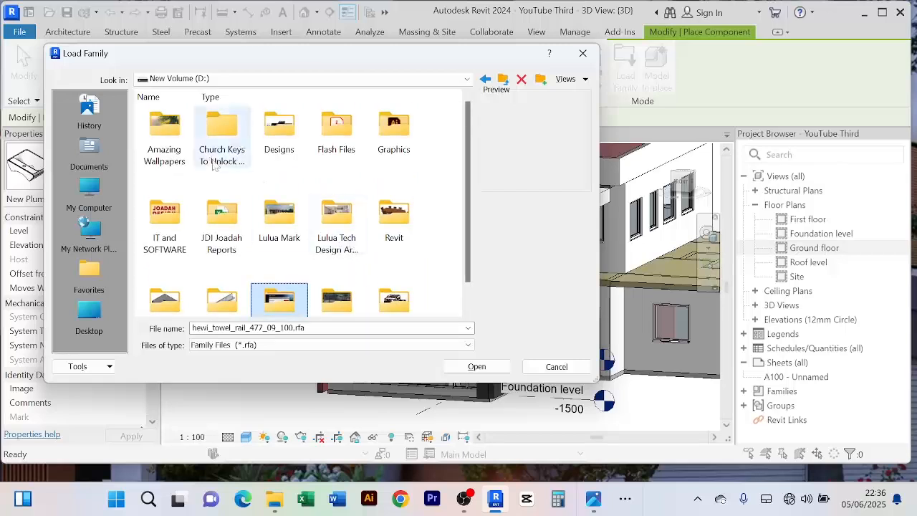
Step: Check the Designs folder and its three subfolders, including Revit Libraries and New folder, for railing families, and return to drive D:
left_click(279, 130)
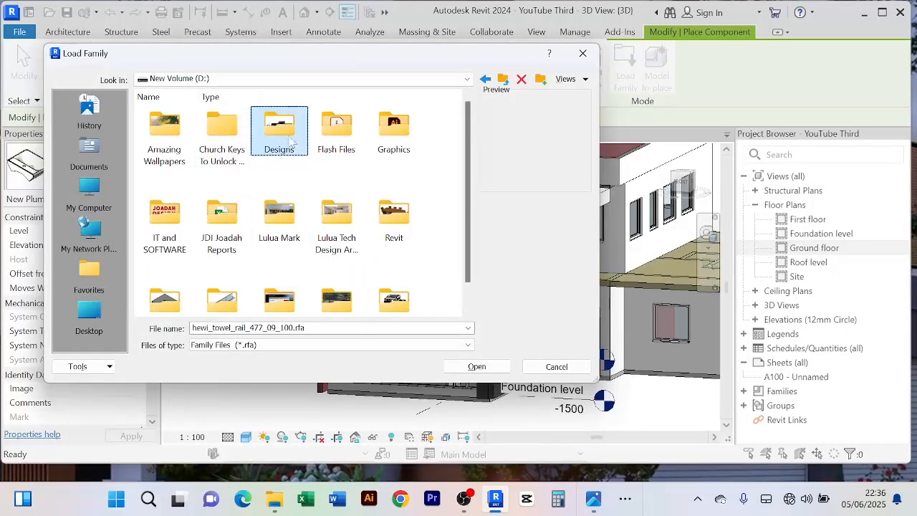
double_click(291, 141)
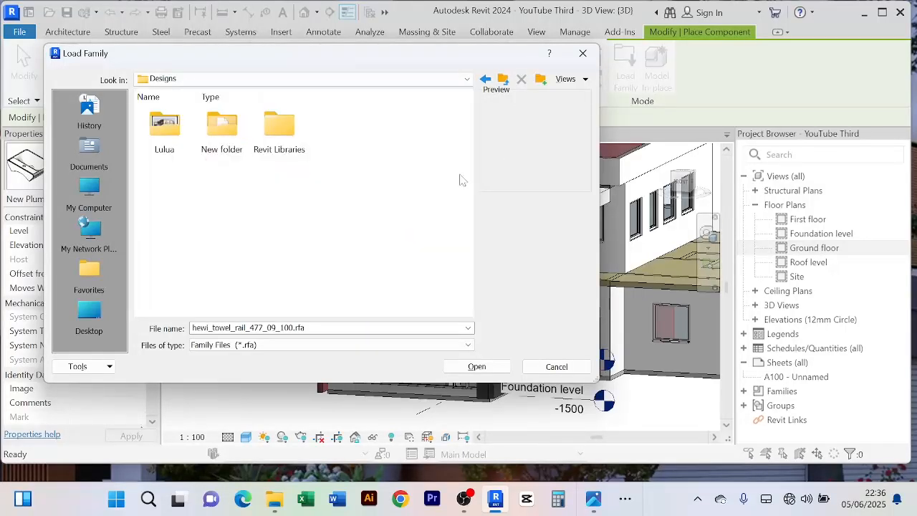
double_click(289, 143)
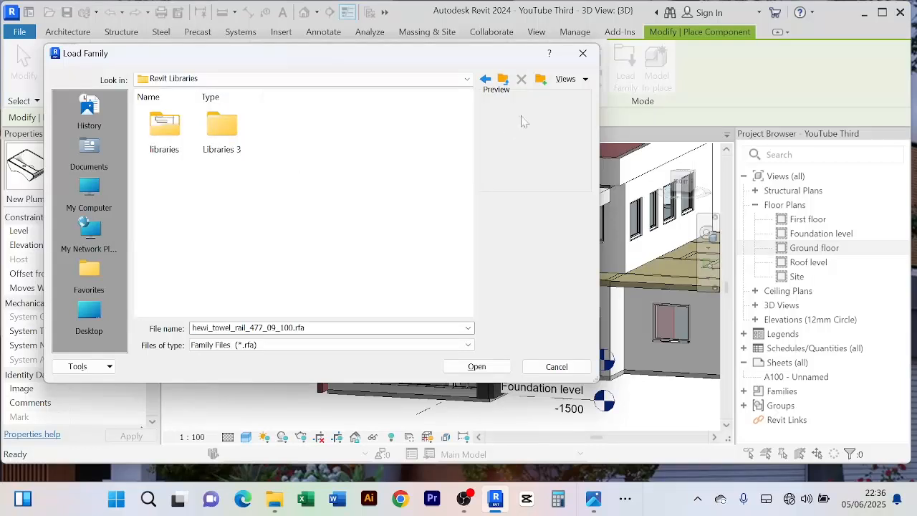
left_click(502, 79)
left_click(223, 136)
double_click(222, 136)
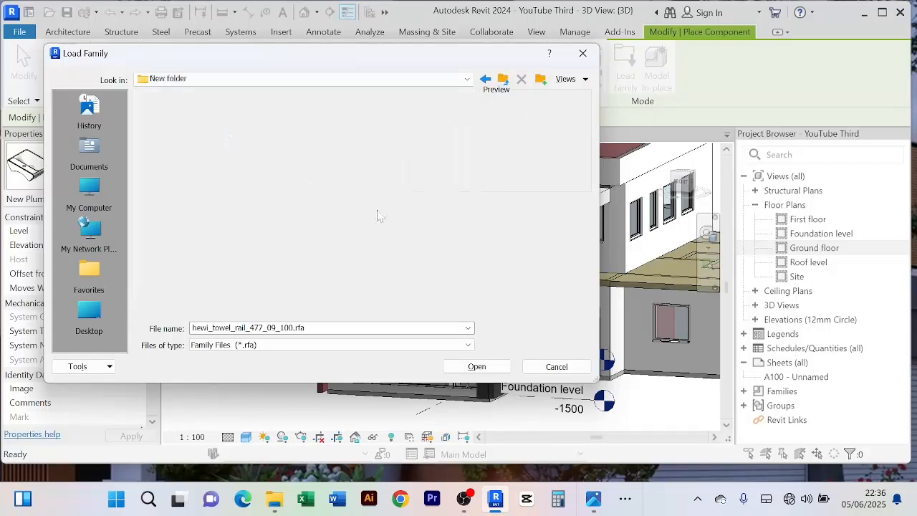
left_click(502, 80)
left_click(172, 136)
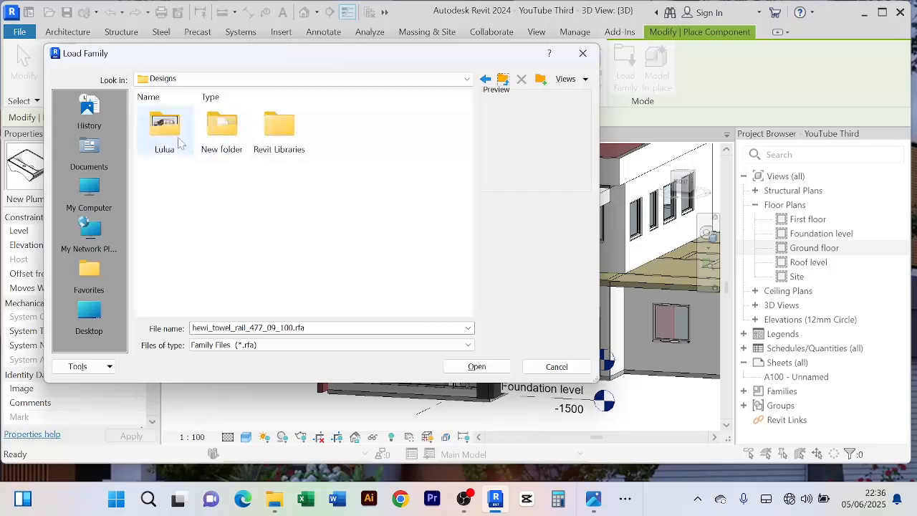
double_click(172, 136)
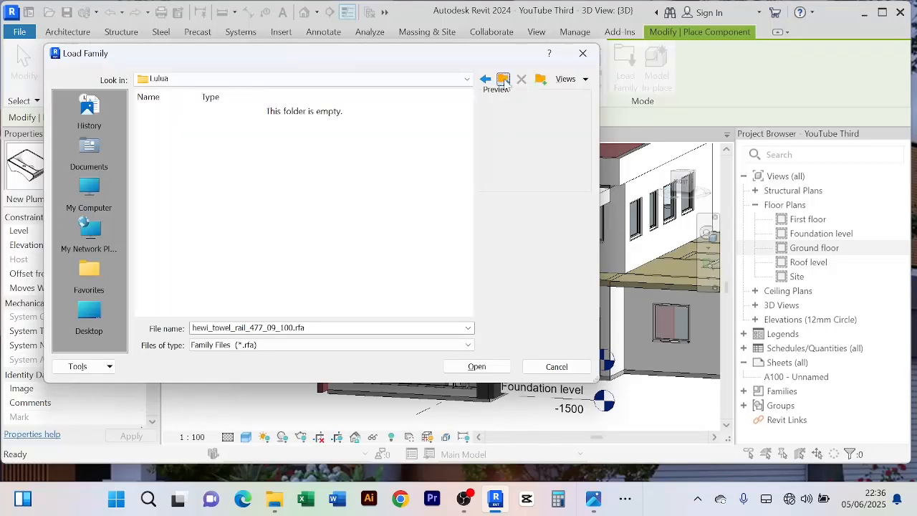
left_click(502, 80)
left_click(502, 79)
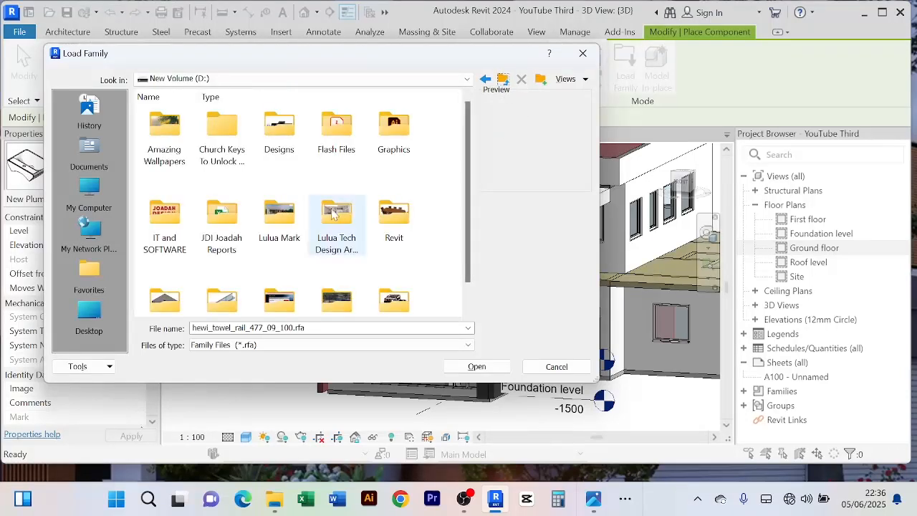
Step: Look over the folders on drive D:, reopen REVIT LIBRARIES and look through its families for a railing
scroll(331, 214, "down", 1)
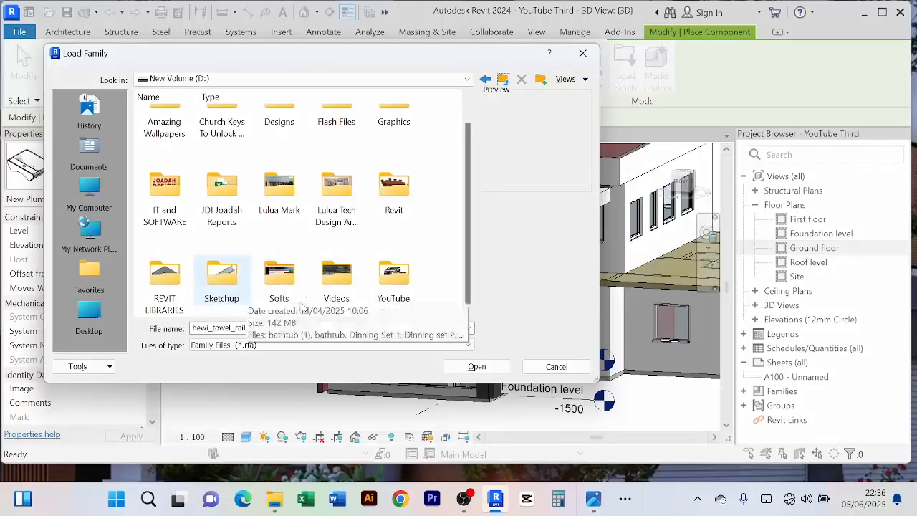
scroll(208, 215, "up", 1)
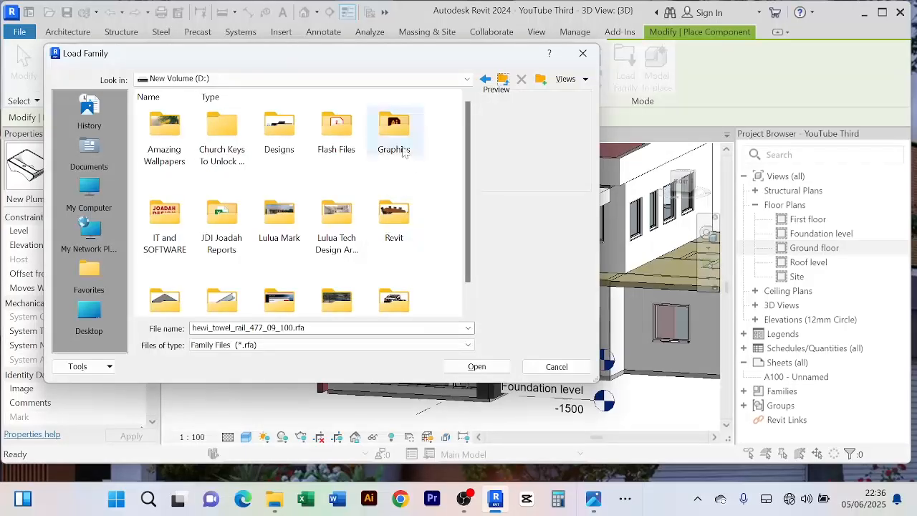
scroll(225, 214, "down", 1)
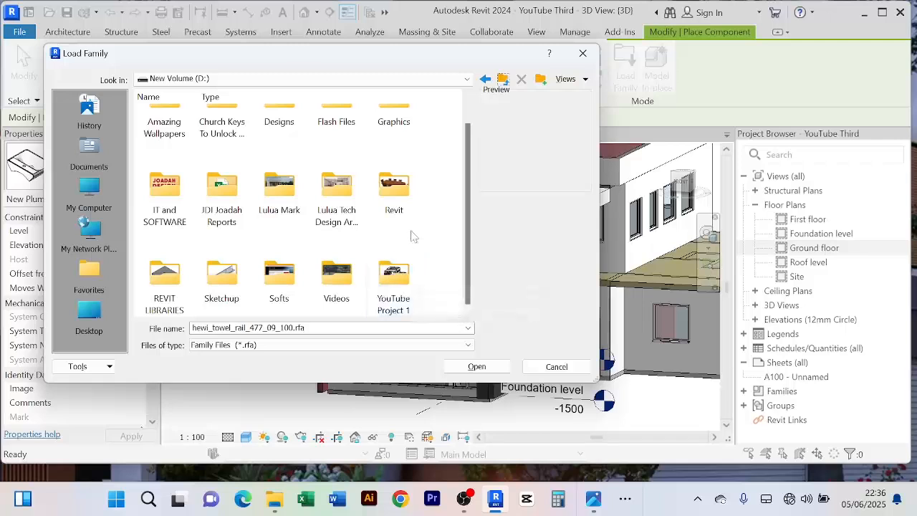
scroll(426, 227, "up", 1)
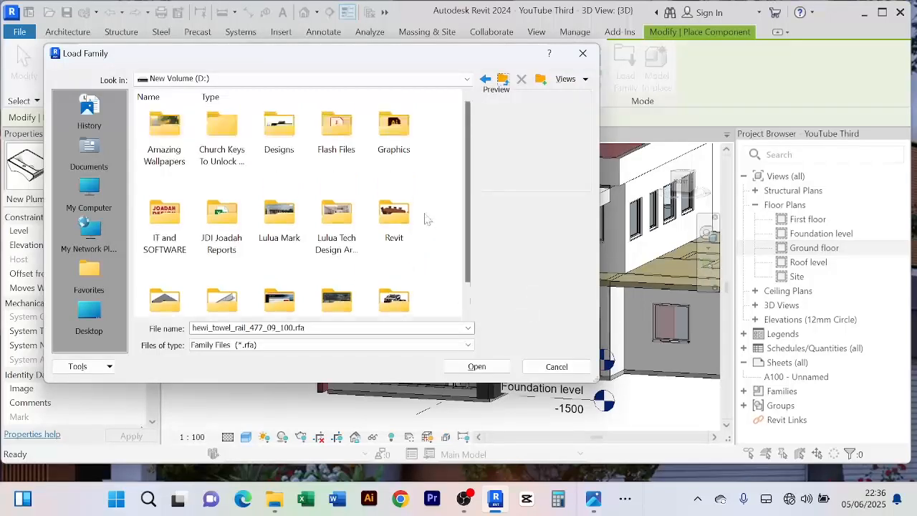
scroll(426, 228, "down", 1)
double_click(165, 276)
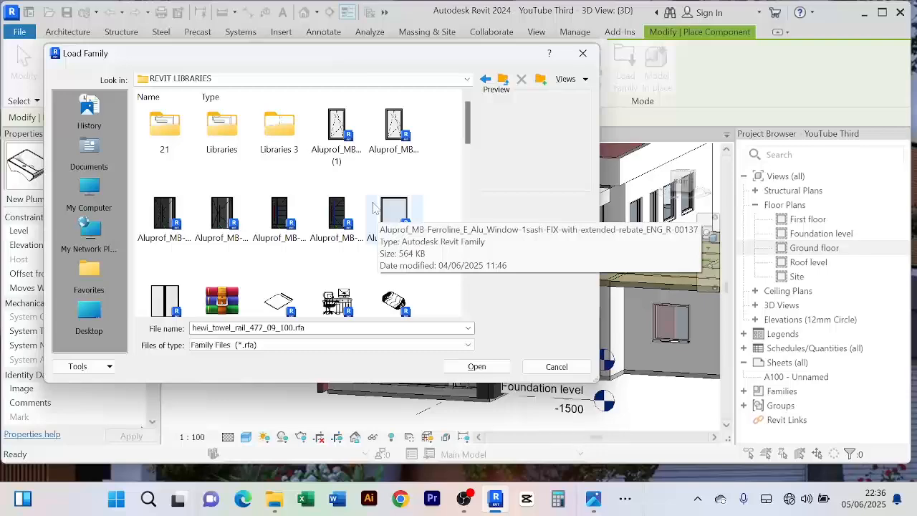
scroll(376, 214, "down", 5)
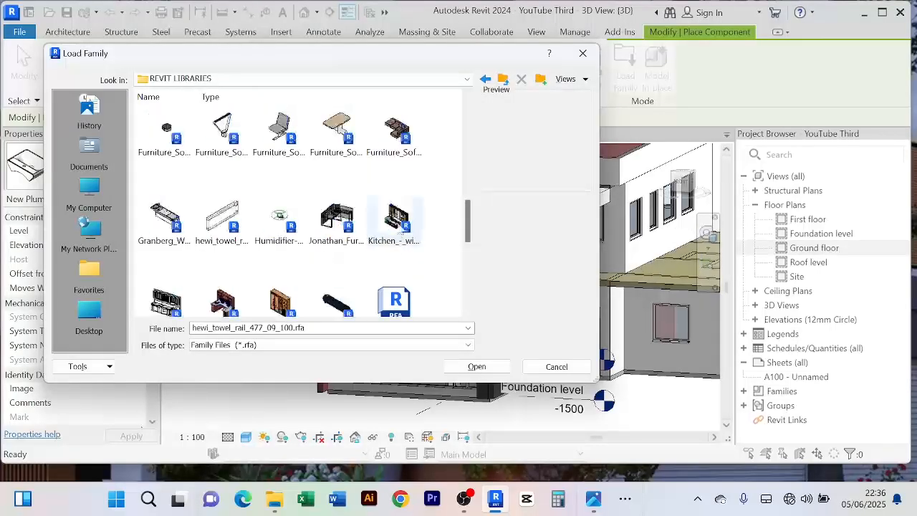
scroll(434, 288, "down", 5)
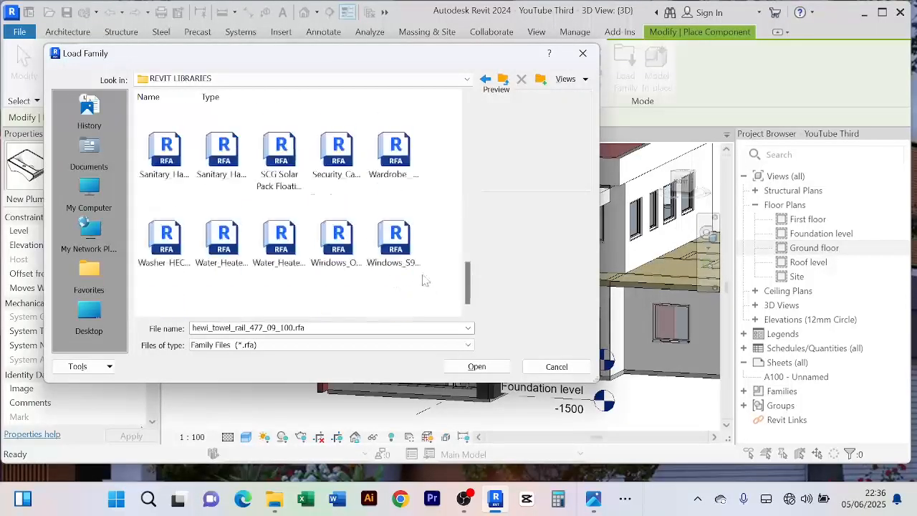
Step: Preview the window, water heater and washer families at the end of the REVIT LIBRARIES folder
left_click(396, 265)
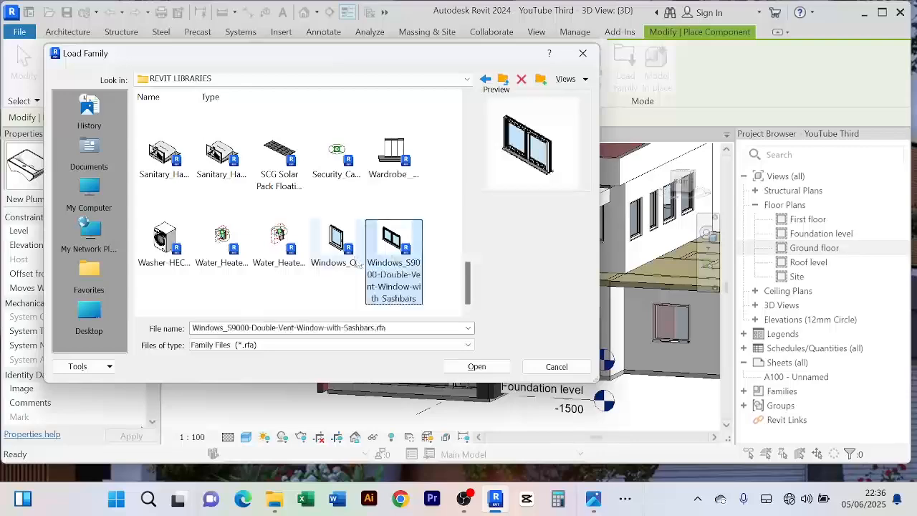
left_click(336, 259)
left_click(281, 252)
left_click(232, 248)
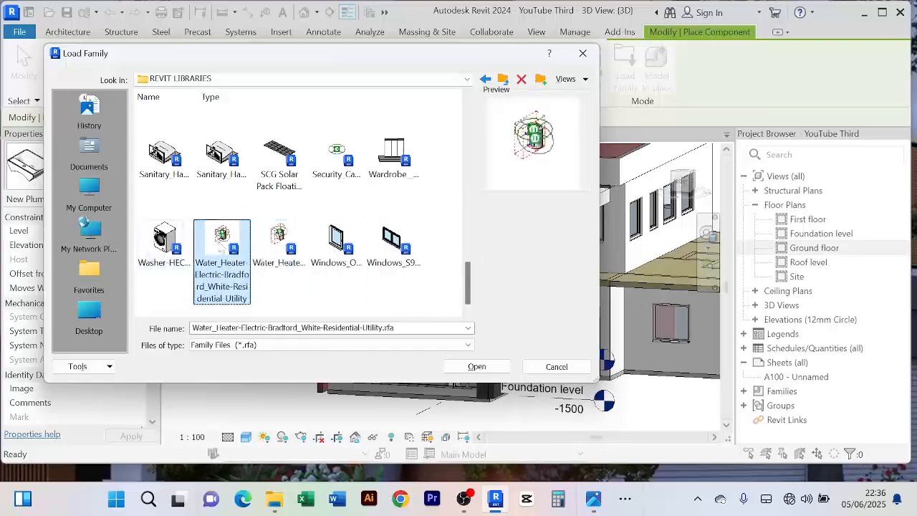
left_click(177, 237)
scroll(179, 232, "up", 4)
scroll(286, 215, "down", 3)
Step: Preview the Wardrobe__Guarda_roupas_12865, hewi towel rail and Granberg wall-mounted kitchen families
left_click(394, 204)
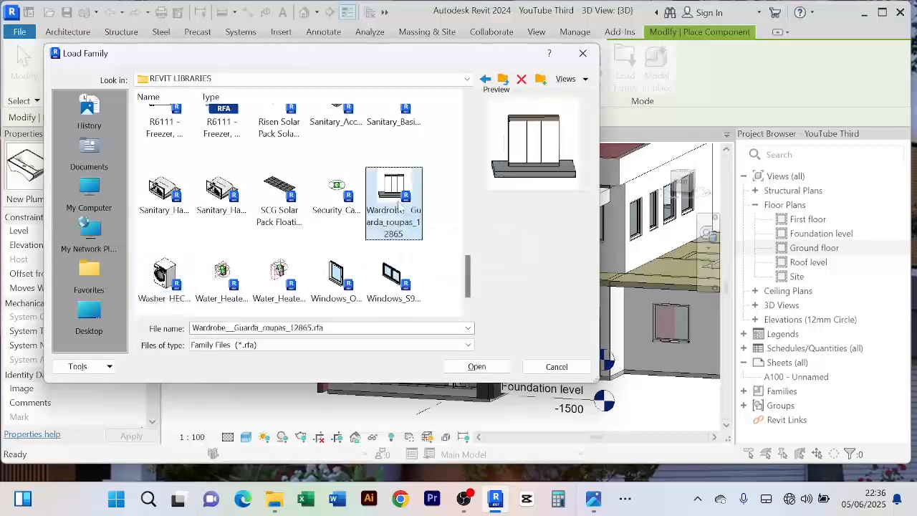
scroll(286, 208, "up", 2)
scroll(286, 208, "up", 4)
scroll(273, 207, "down", 2)
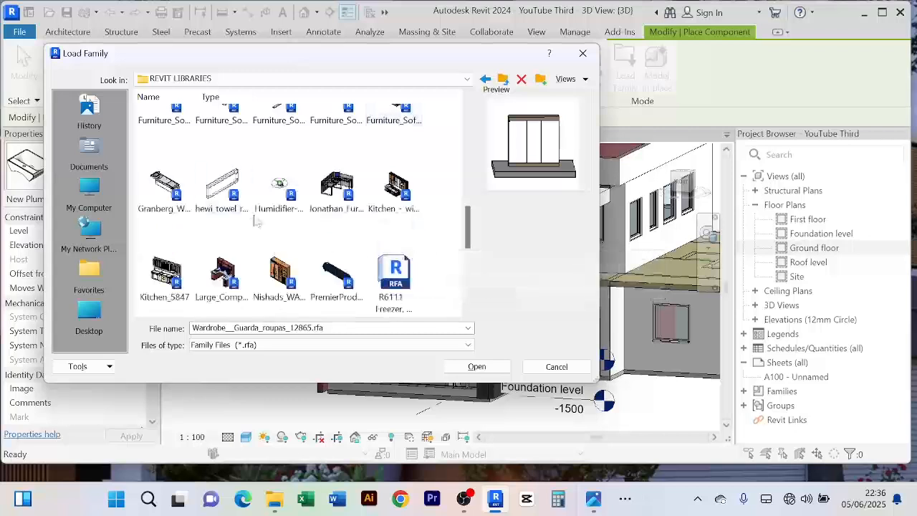
left_click(242, 187)
key("Left")
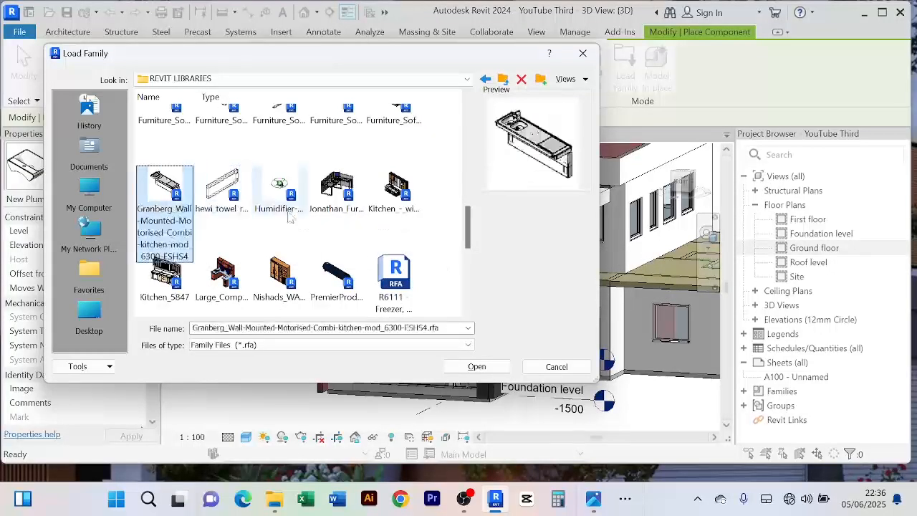
Step: Preview the entertainment unit, French-door fridge freezer and Tom Dixon Fat Chaise families and keep looking for a railing
scroll(285, 210, "up", 1)
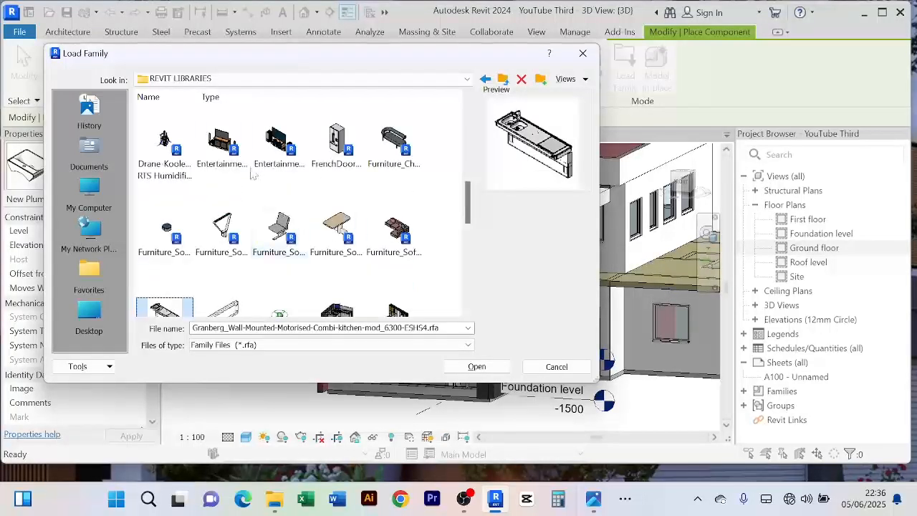
left_click(230, 156)
left_click(285, 158)
left_click(339, 159)
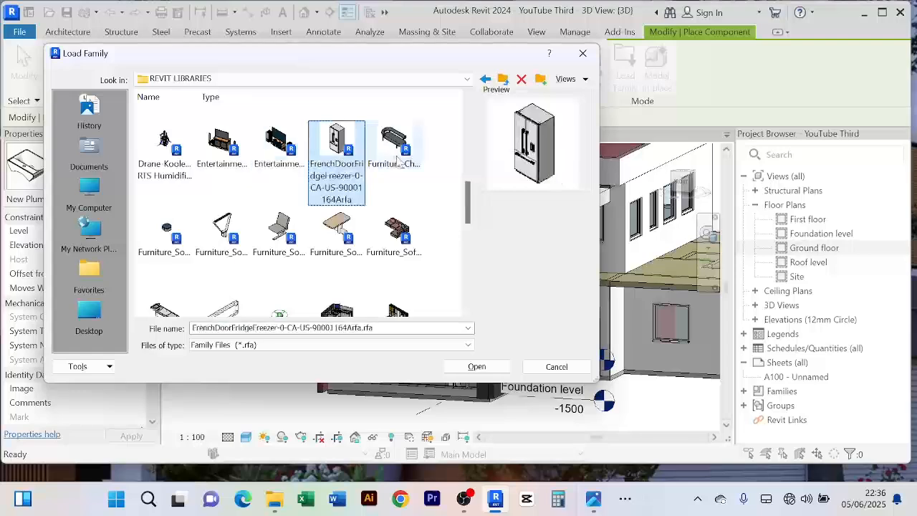
left_click(397, 159)
scroll(398, 159, "up", 1)
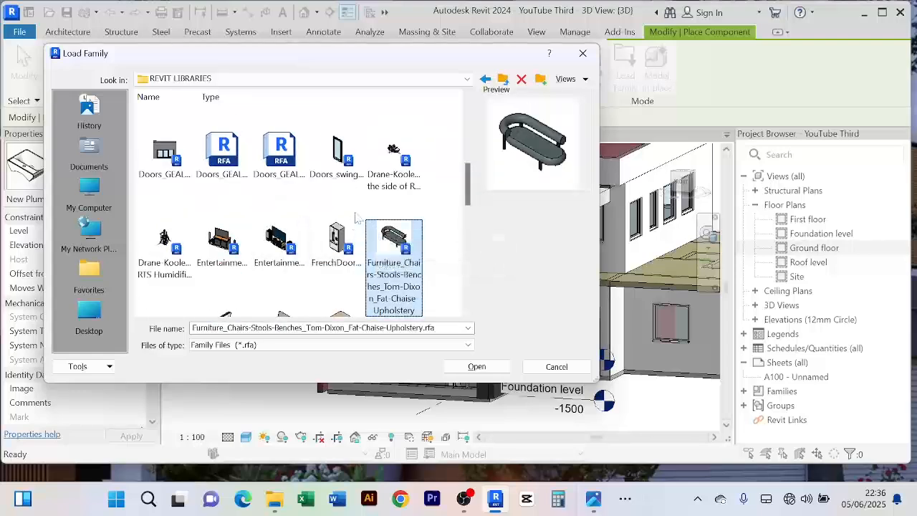
scroll(313, 220, "up", 3)
scroll(341, 247, "down", 3)
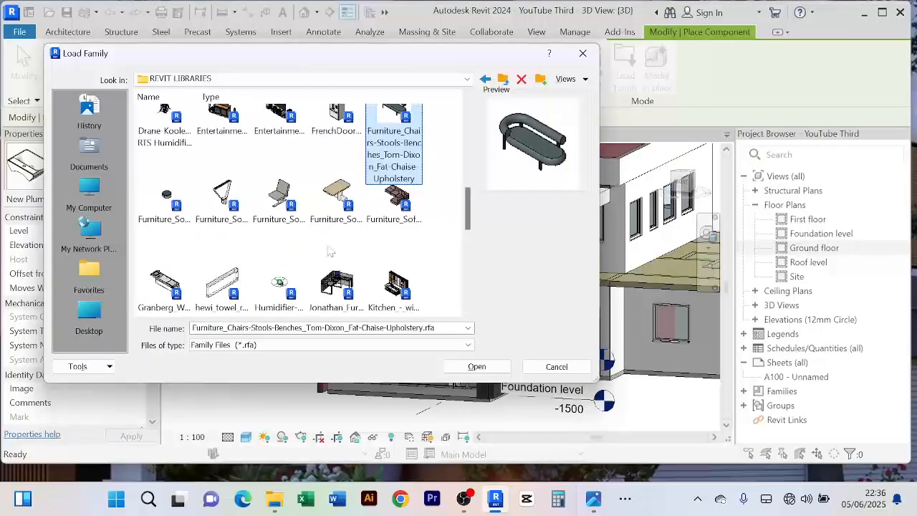
scroll(320, 249, "up", 3)
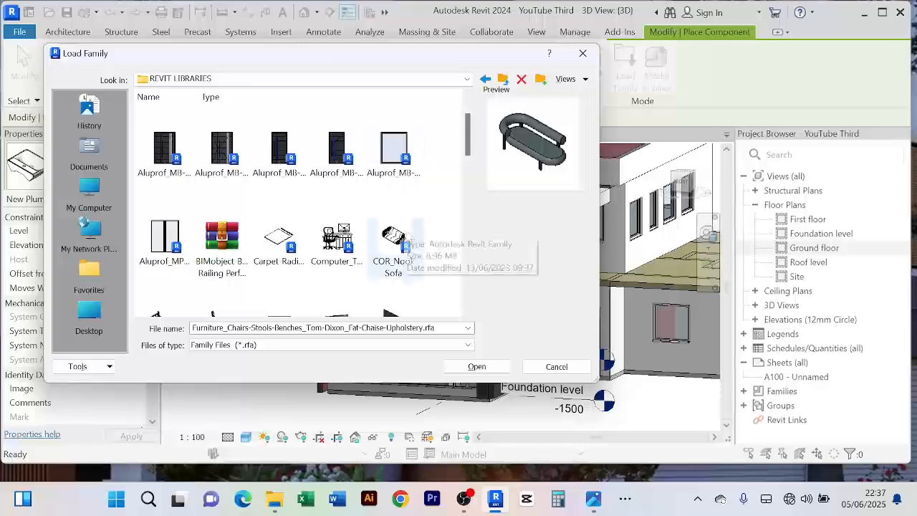
Step: Preview the COR sofa, Aluprof MB-Ferroline window and Windows_S9000 double-vent window families while searching the rest of the folder
left_click(393, 242)
left_click(411, 159)
scroll(337, 219, "up", 1)
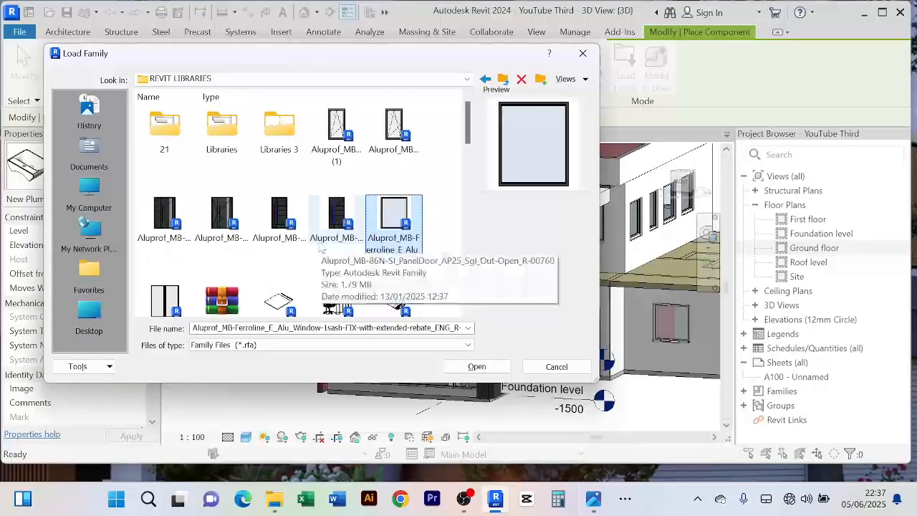
scroll(336, 262, "down", 5)
scroll(397, 276, "down", 3)
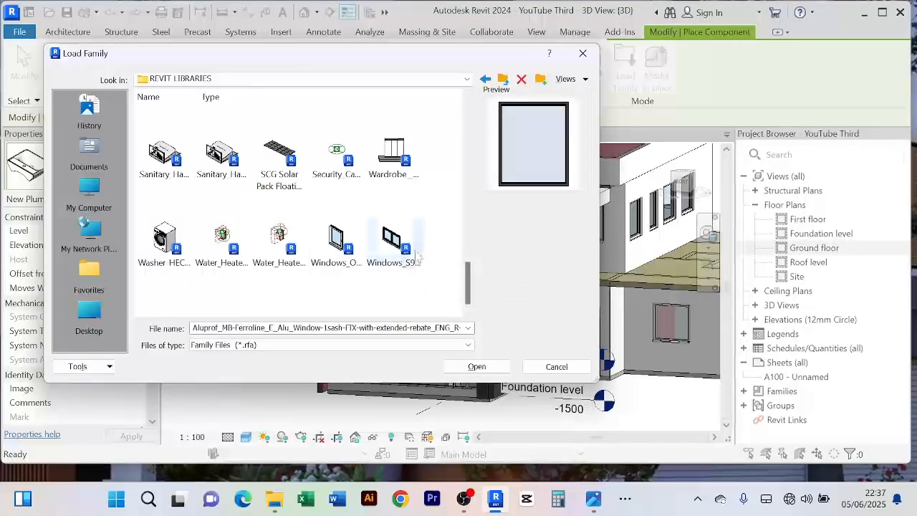
left_click(391, 255)
scroll(358, 261, "up", 10)
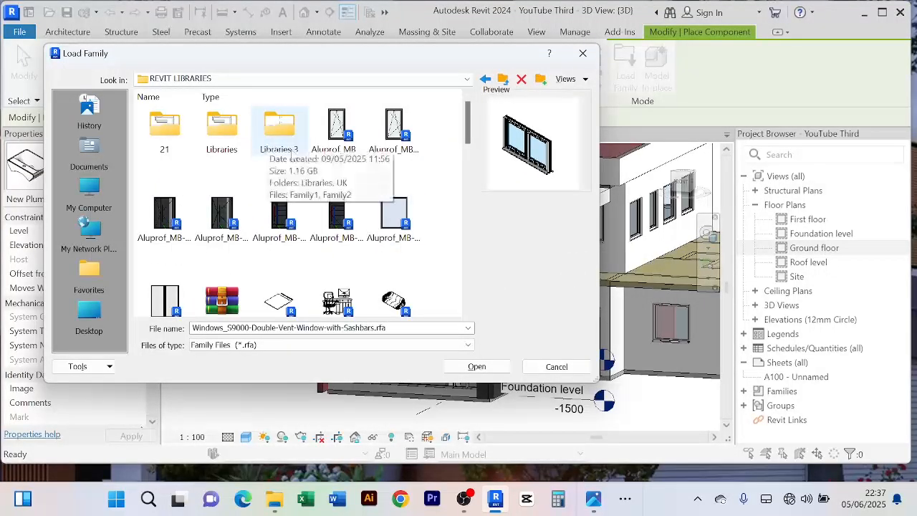
Step: Return to drive D:, check the Sketchup folder for families, then abandon loading a family and end the component placement
left_click(505, 84)
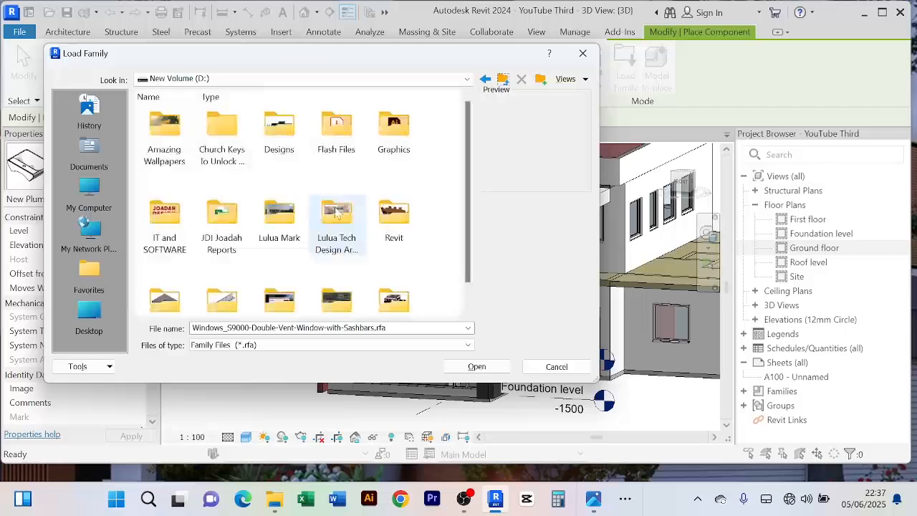
scroll(380, 255, "down", 1)
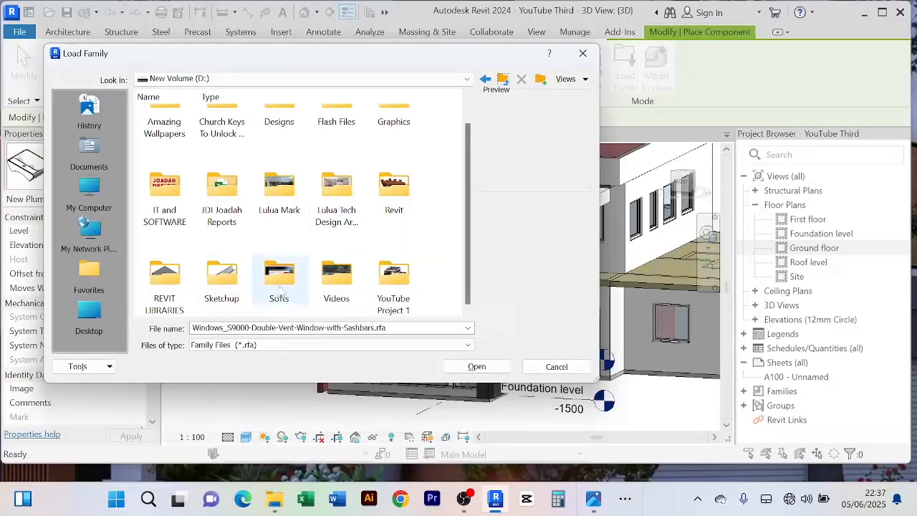
double_click(225, 279)
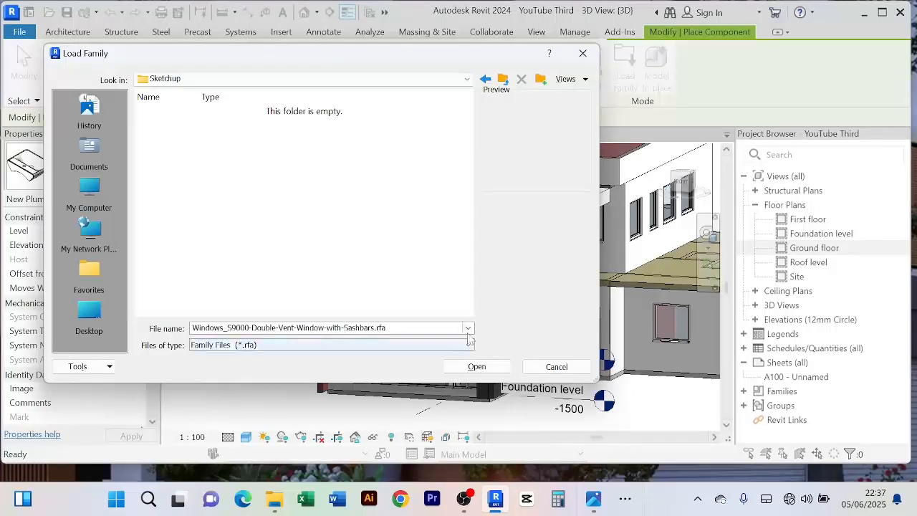
left_click(571, 367)
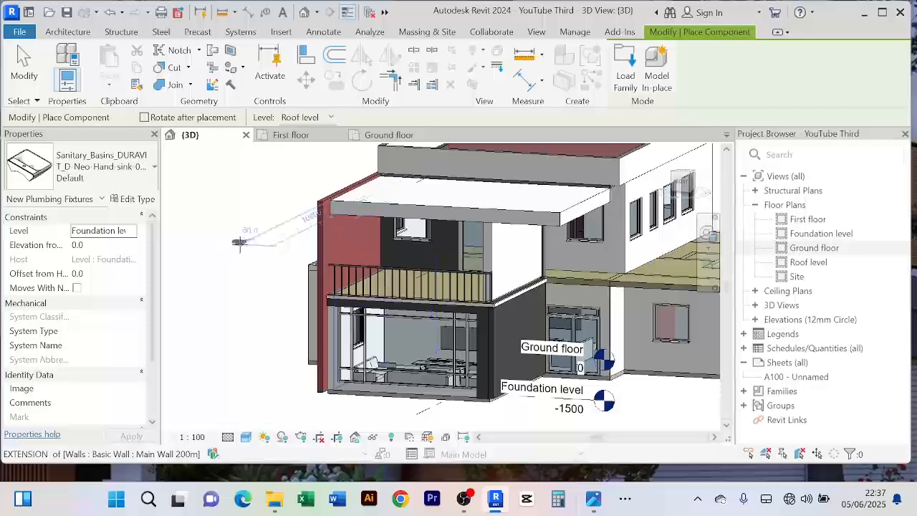
right_click(243, 172)
left_click(280, 180)
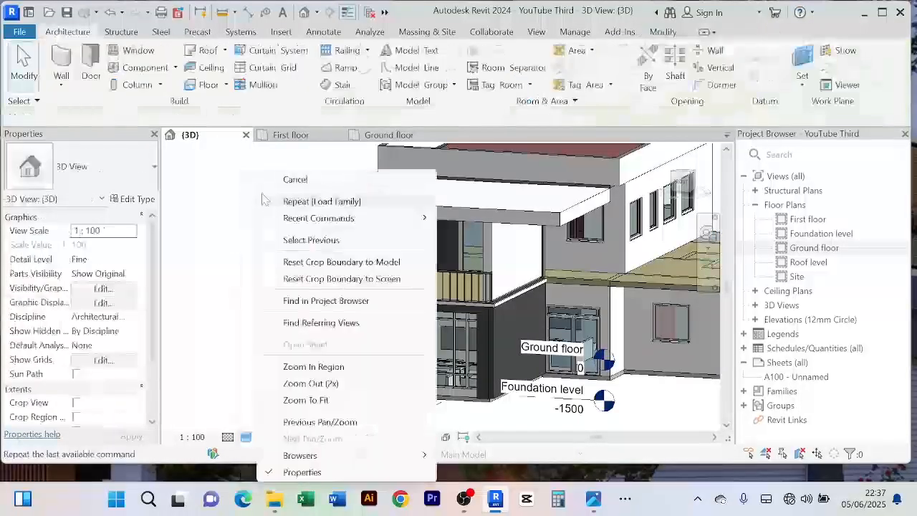
Step: Stretch the top of the red generic-model wall beside the terrace upward, above the white canopy slab
scroll(329, 289, "up", 3)
scroll(329, 289, "down", 5)
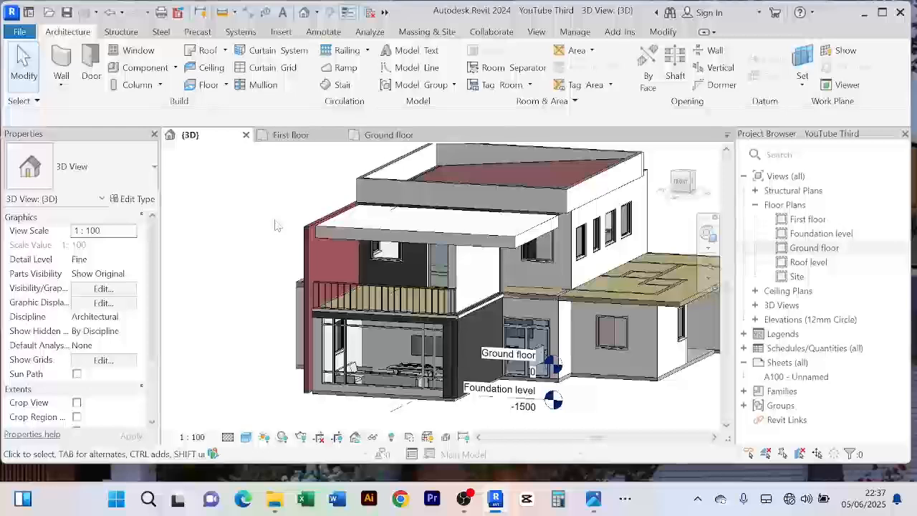
mouse_move(279, 224)
middle_mouse_down("shift")
mouse_move(329, 212)
mouse_move(301, 209)
mouse_move(317, 207)
mouse_move(352, 222)
mouse_move(264, 222)
mouse_move(296, 191)
mouse_move(344, 242)
mouse_move(270, 237)
middle_mouse_up("shift")
scroll(301, 209, "up", 4)
scroll(328, 223, "up", 2)
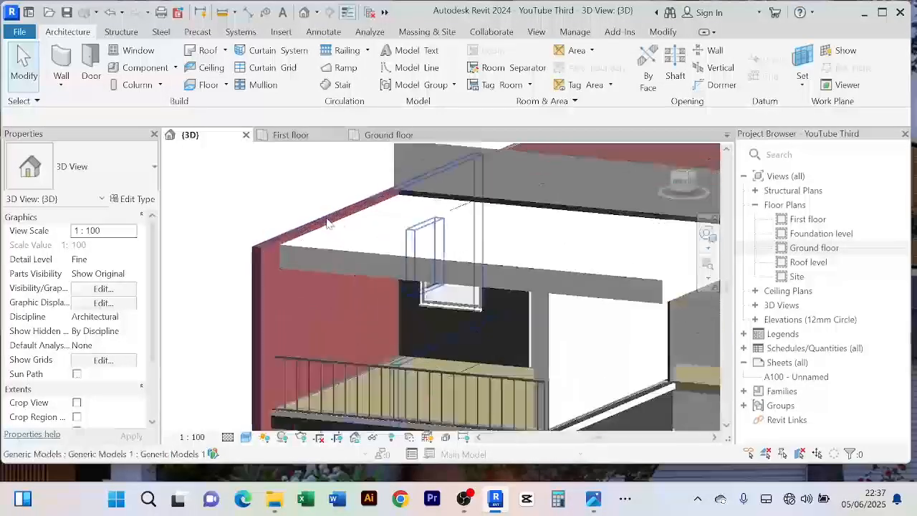
left_click(308, 218)
scroll(366, 197, "up", 1)
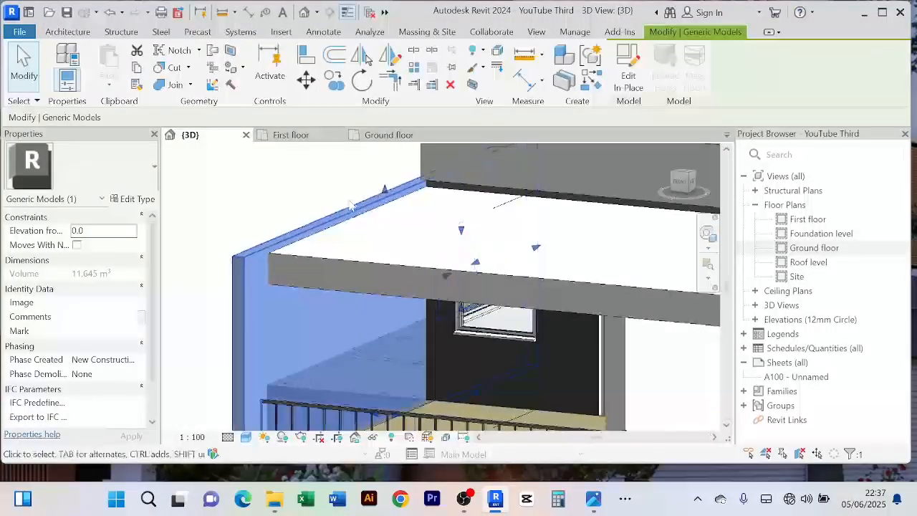
scroll(387, 191, "down", 2)
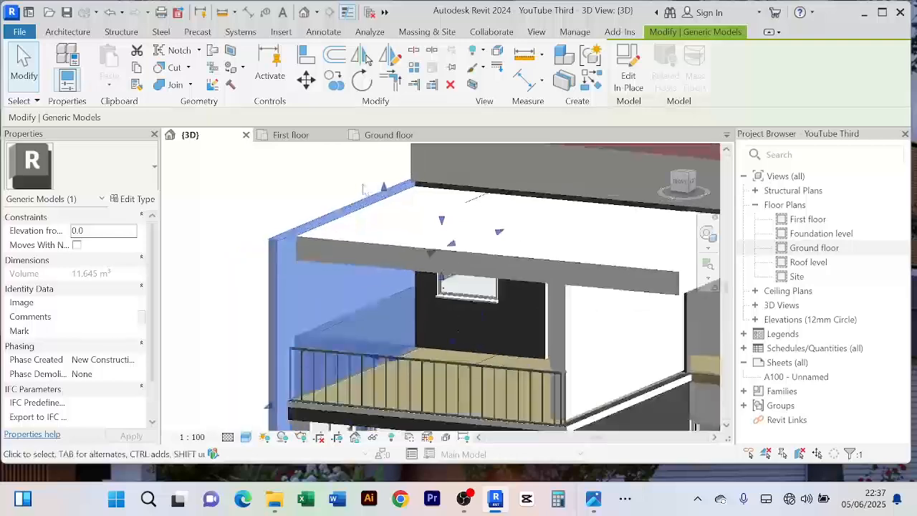
left_click_drag(383, 188, 384, 163)
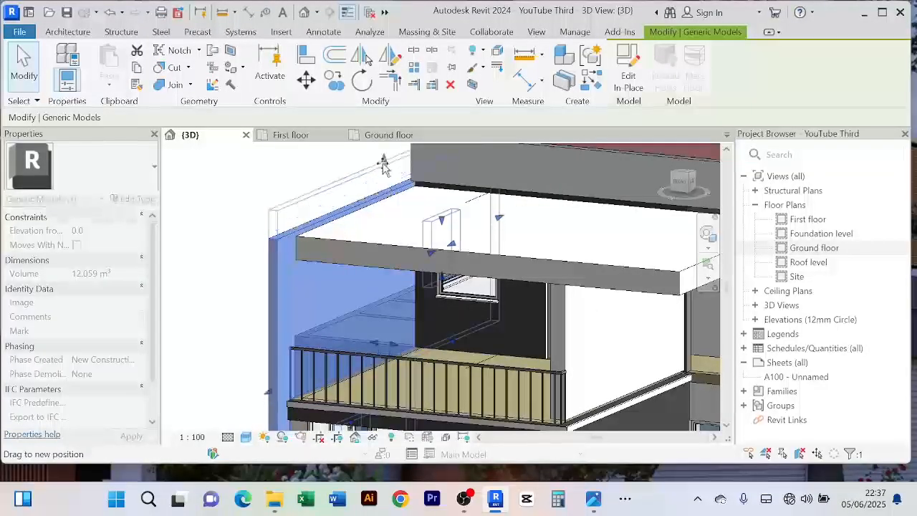
scroll(327, 175, "down", 2)
middle_click_drag(324, 176, 301, 250)
left_click(285, 217)
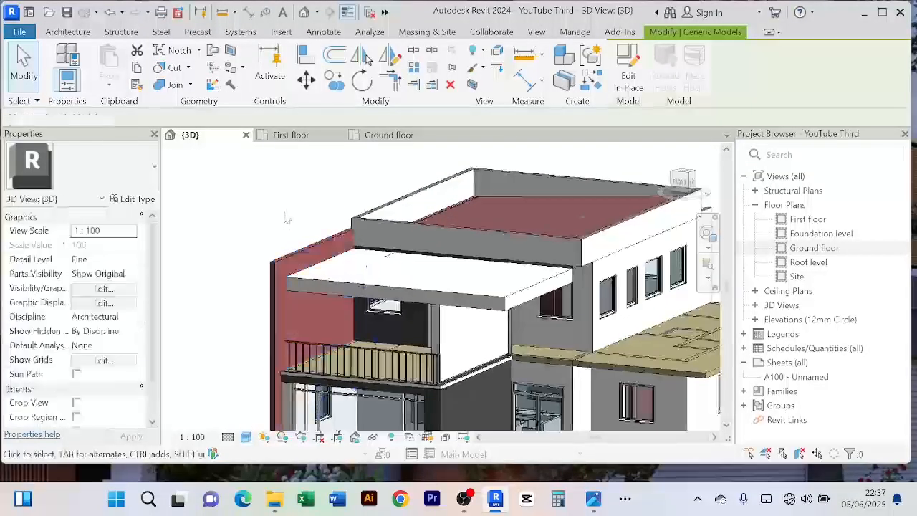
Step: Raise the top of the red side wall further, to about the top of the adjoining roof parapet
scroll(316, 243, "up", 4)
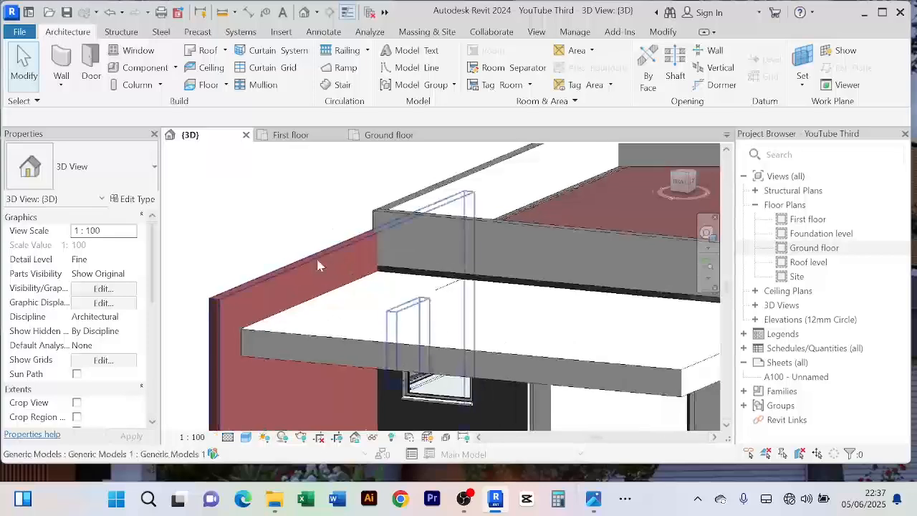
left_click(316, 256)
scroll(348, 239, "up", 2)
left_click_drag(350, 241, 338, 208)
left_click(339, 201)
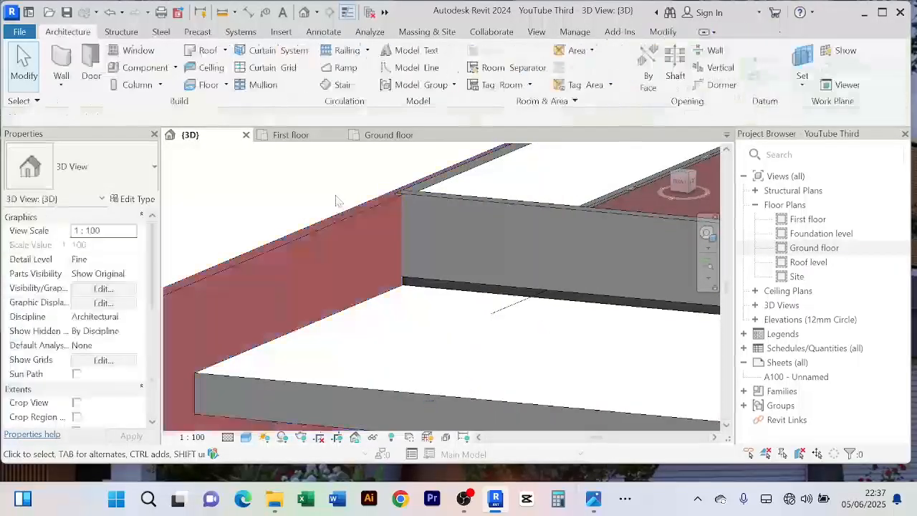
Step: Align the top of the red side wall with the top of the front roof parapet, then end the alignment
middle_click_drag(358, 199, 287, 243, "shift")
scroll(485, 245, "up", 2)
scroll(385, 246, "up", 3)
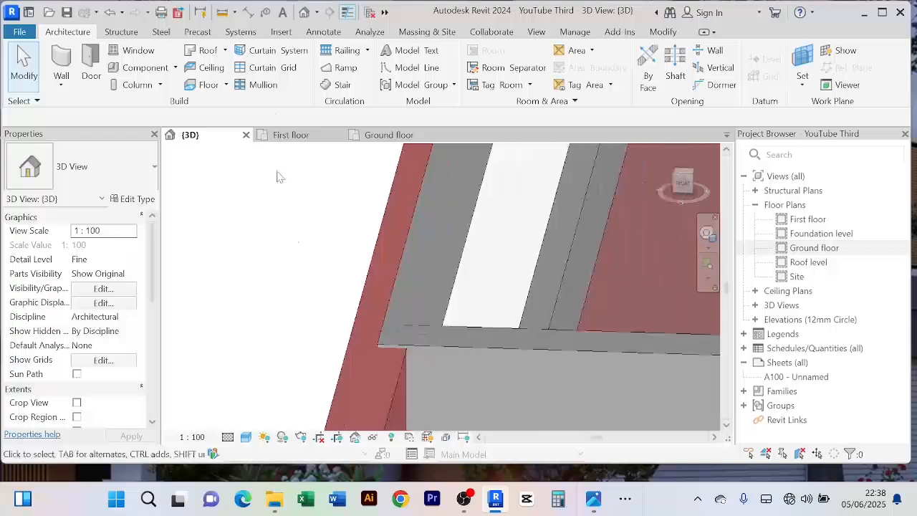
left_click(395, 390)
scroll(430, 262, "up", 2)
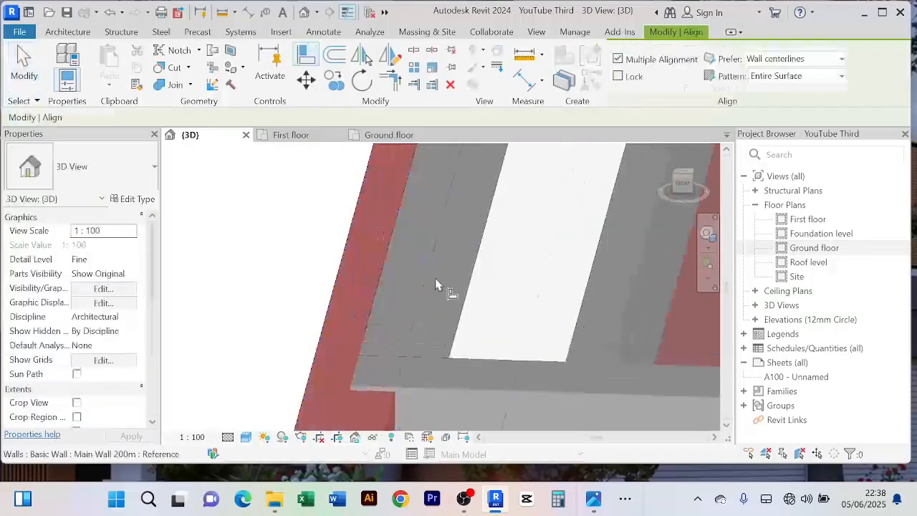
scroll(372, 354, "up", 2)
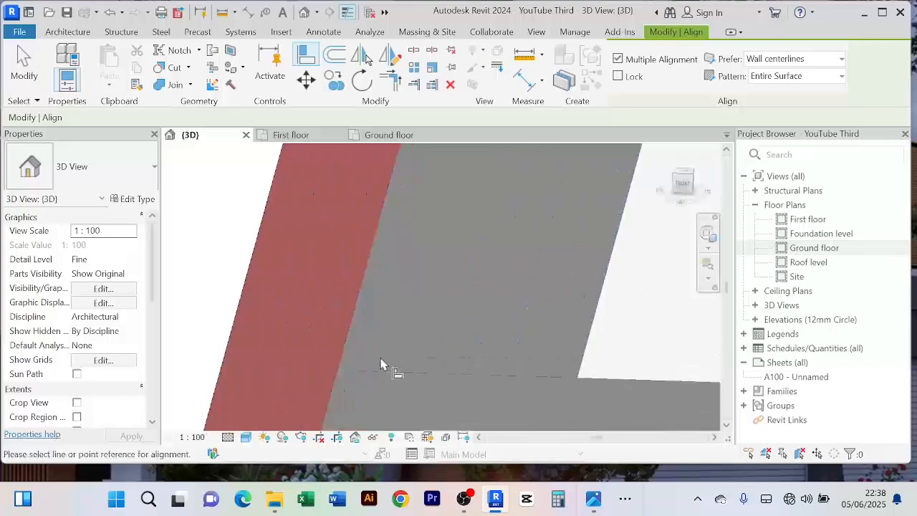
scroll(359, 369, "down", 2)
middle_click_drag(361, 363, 341, 302)
left_click(382, 360)
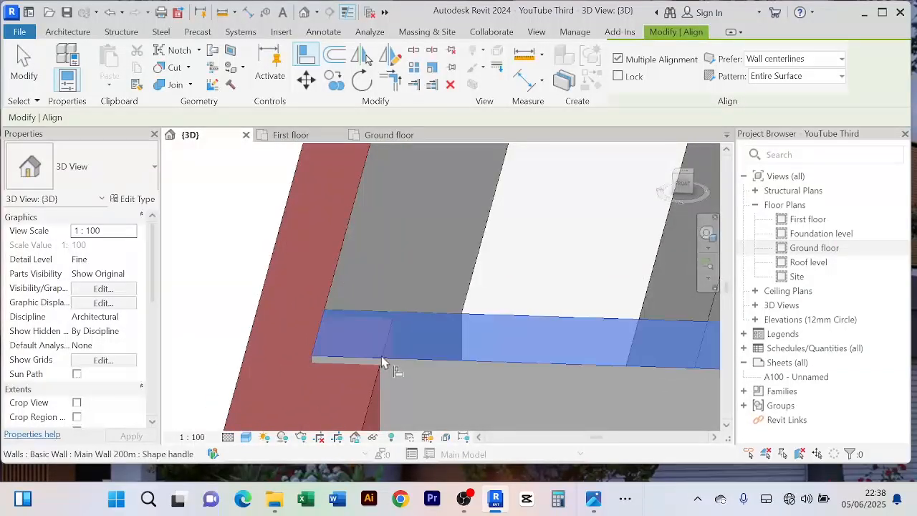
left_click(364, 404)
scroll(364, 404, "down", 2)
right_click(279, 264)
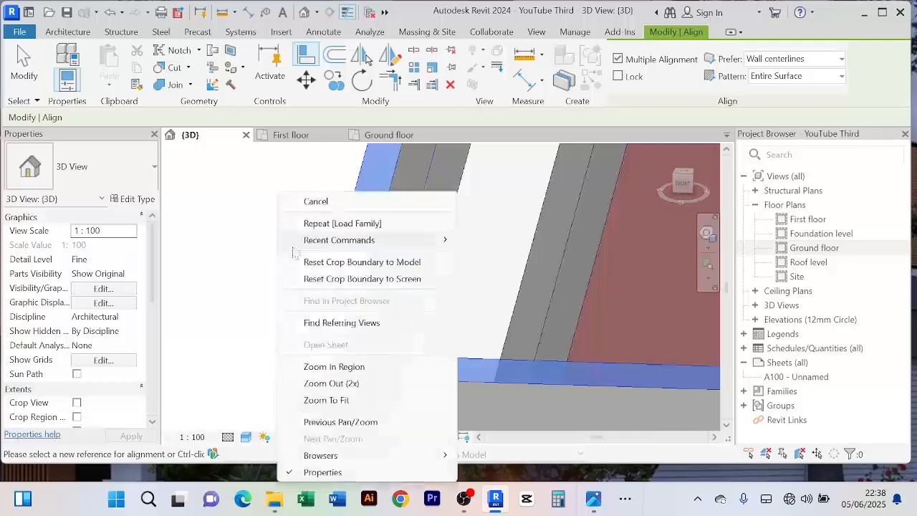
left_click(308, 208)
right_click(296, 202)
left_click(307, 204)
Step: Inspect the front and right facades, checking the red side wall, terrace canopy and upper-floor corner from several angles
scroll(281, 231, "down", 3)
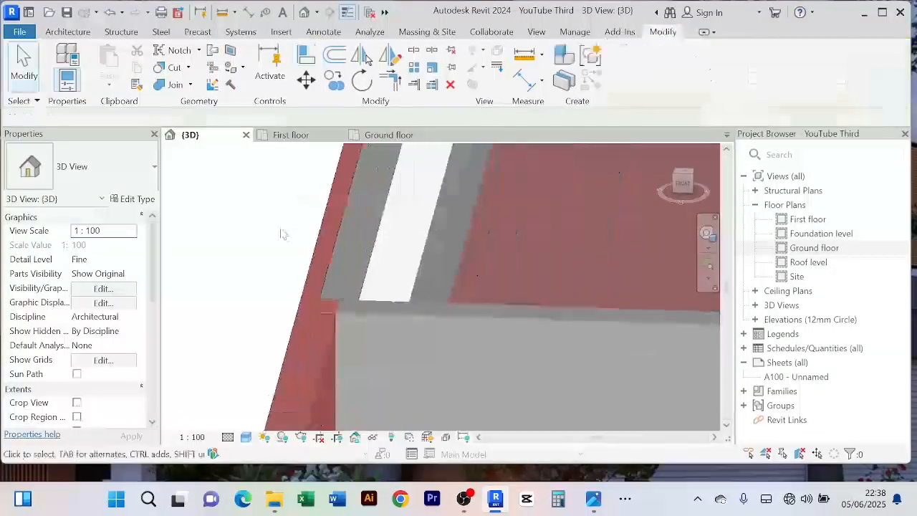
scroll(279, 240, "down", 3)
mouse_move(280, 240)
middle_mouse_down("shift")
mouse_move(379, 227)
mouse_move(341, 218)
mouse_move(378, 344)
mouse_move(317, 334)
mouse_move(312, 314)
middle_mouse_up("shift")
scroll(338, 219, "down", 4)
middle_click_drag(322, 279, 316, 349)
scroll(302, 294, "up", 4)
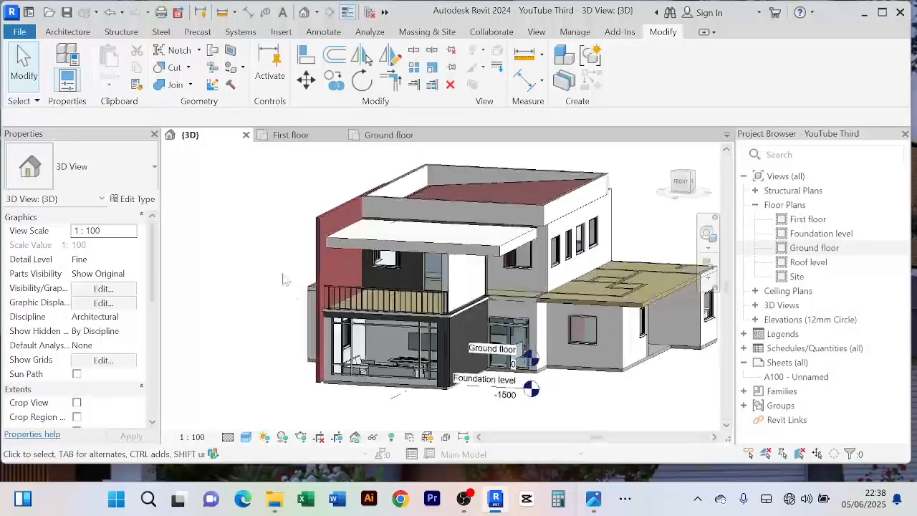
middle_click_drag(284, 278, 266, 262)
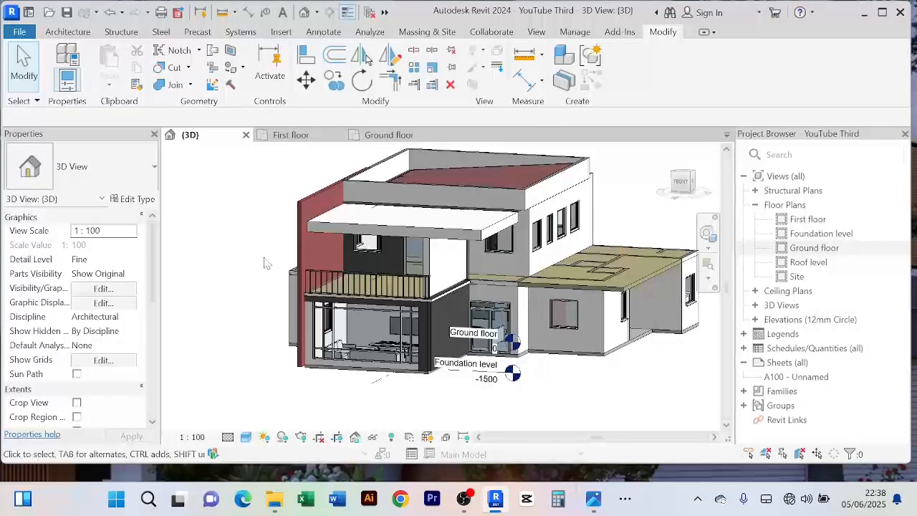
scroll(264, 263, "up", 2)
middle_click_drag(263, 263, 238, 264)
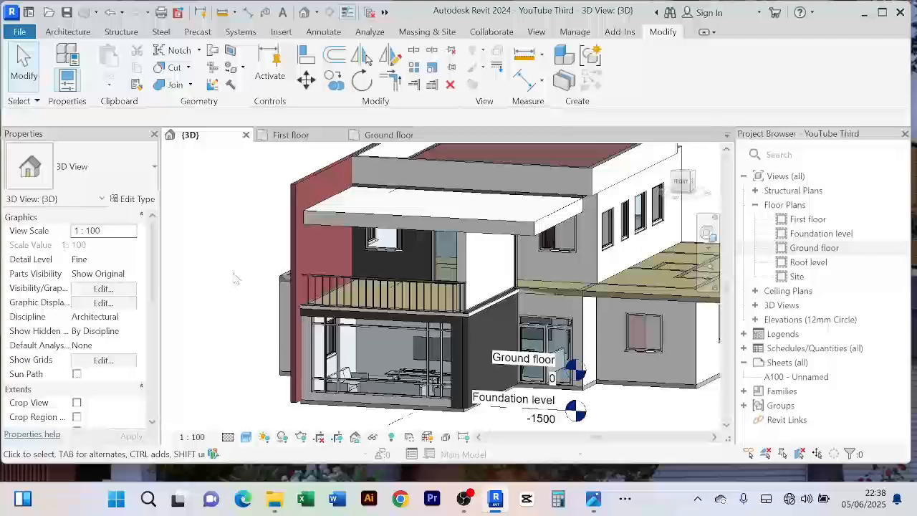
mouse_move(236, 278)
middle_mouse_down("shift")
mouse_move(259, 265)
mouse_move(235, 248)
mouse_move(222, 251)
mouse_move(222, 268)
middle_mouse_up("shift")
scroll(478, 216, "up", 3)
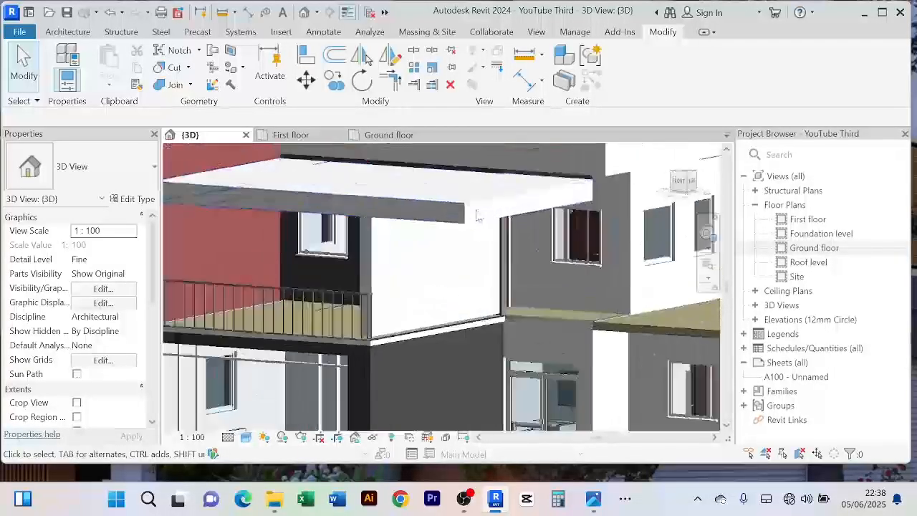
scroll(479, 215, "down", 3)
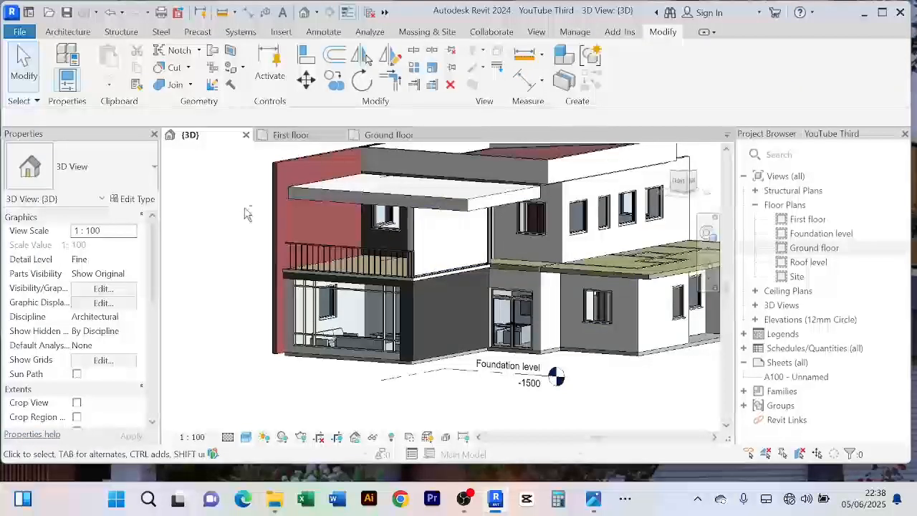
middle_click_drag(244, 214, 229, 197, "shift")
scroll(538, 187, "up", 3)
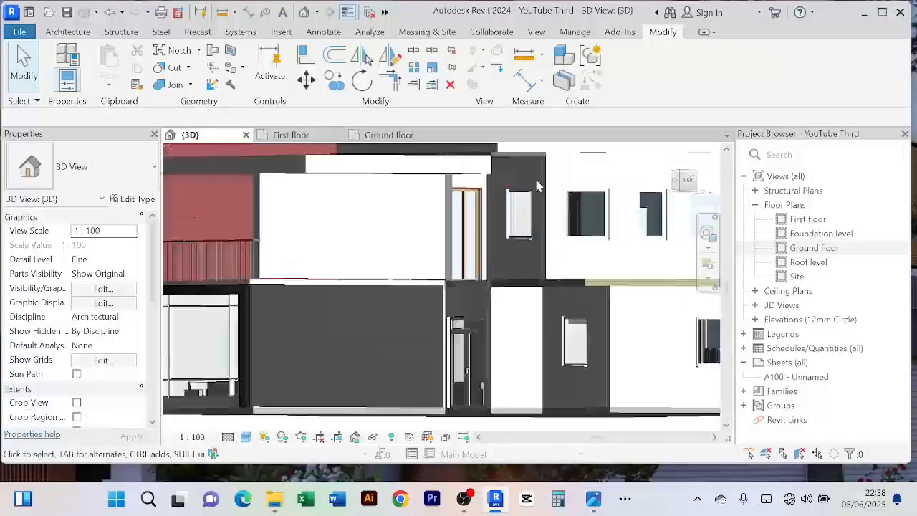
Step: Align the end face of the white canopy slab with the upper-floor right side wall
scroll(539, 185, "up", 2)
middle_click_drag(576, 181, 542, 250)
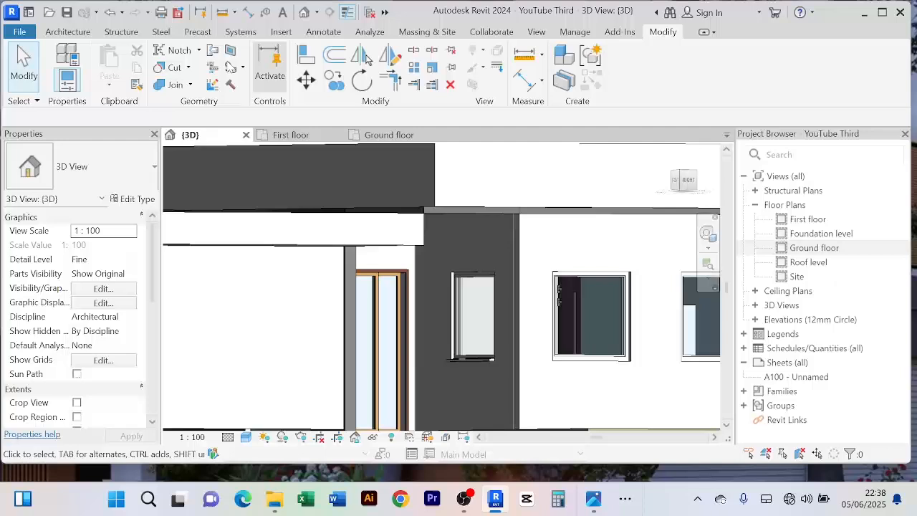
left_click(305, 55)
scroll(470, 235, "up", 2)
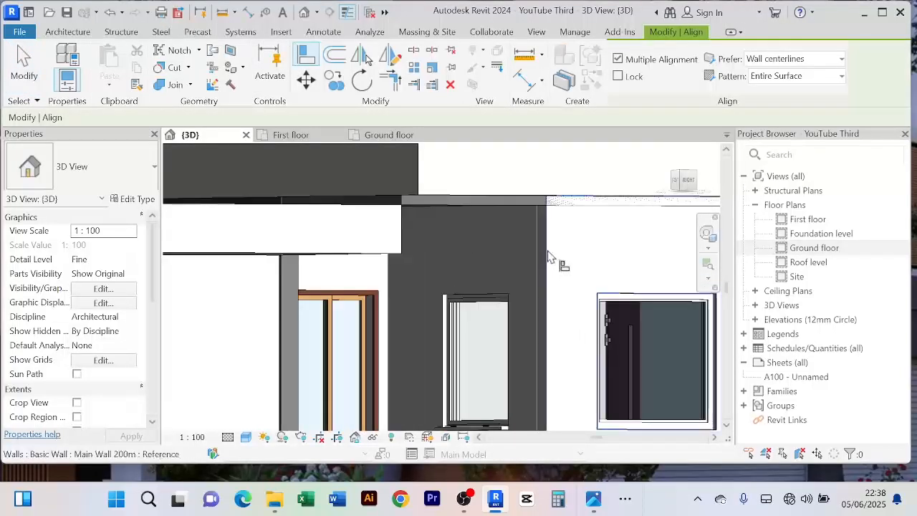
scroll(451, 243, "down", 2)
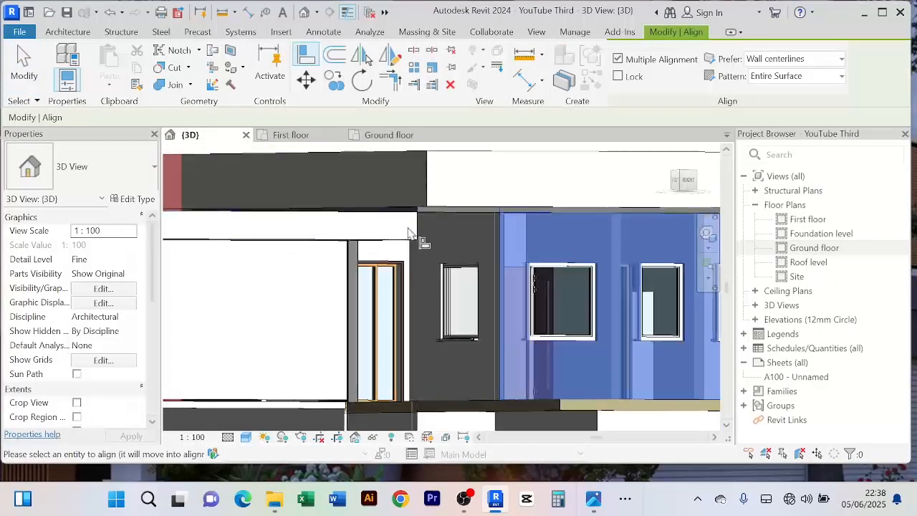
scroll(414, 244, "down", 3)
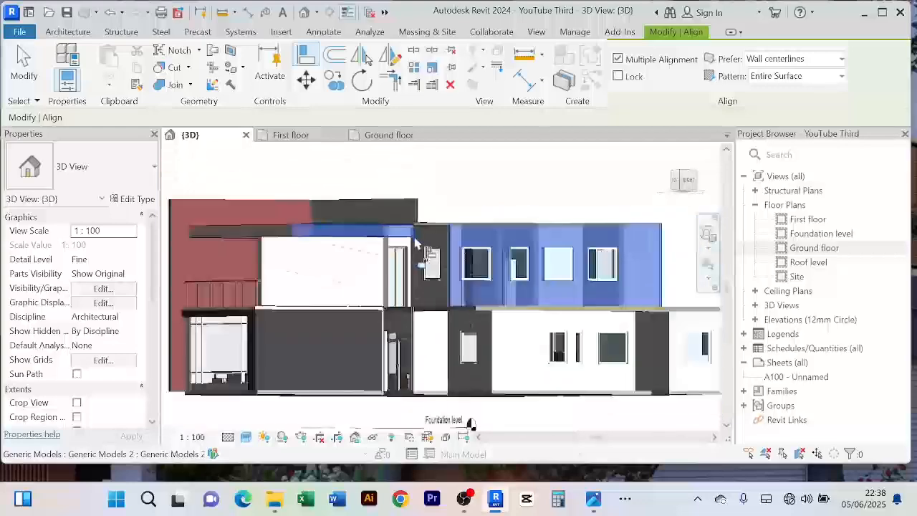
middle_click_drag(458, 205, 556, 207, "shift")
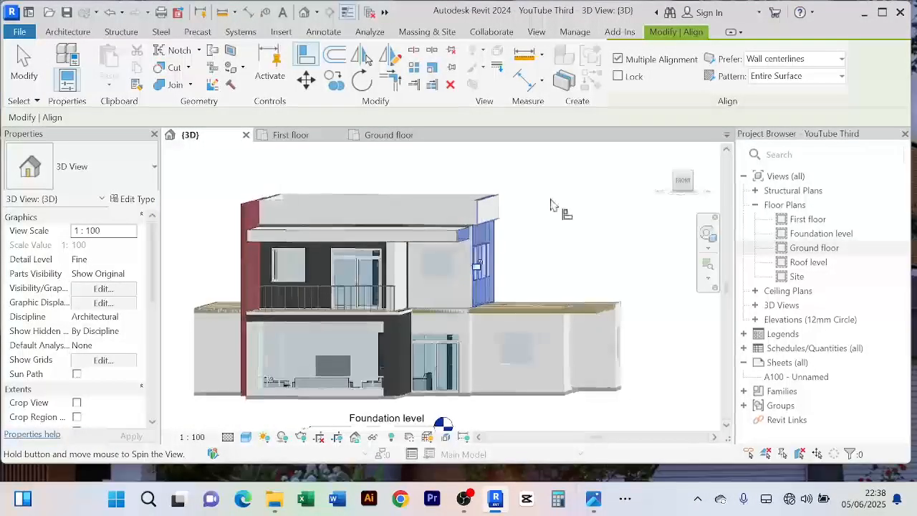
right_click(573, 192)
left_click(599, 201)
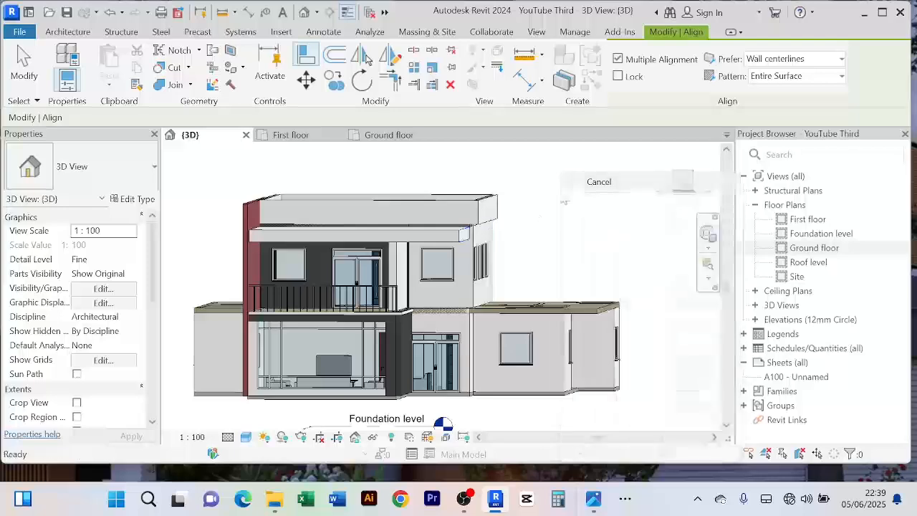
Step: Stretch the end of the white canopy slab out to the upper storey's outer wall corner
scroll(434, 266, "up", 4)
left_click(435, 266)
scroll(453, 251, "up", 3)
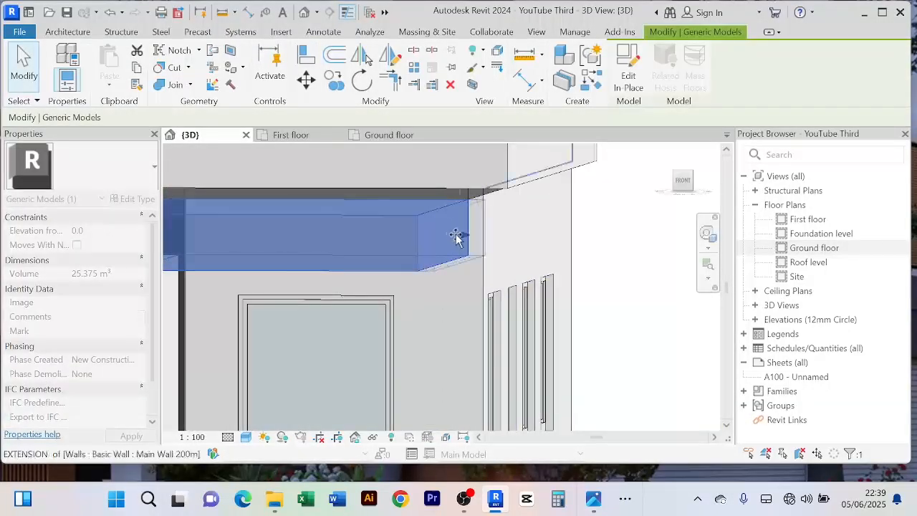
left_click_drag(457, 238, 484, 241)
left_click(610, 264)
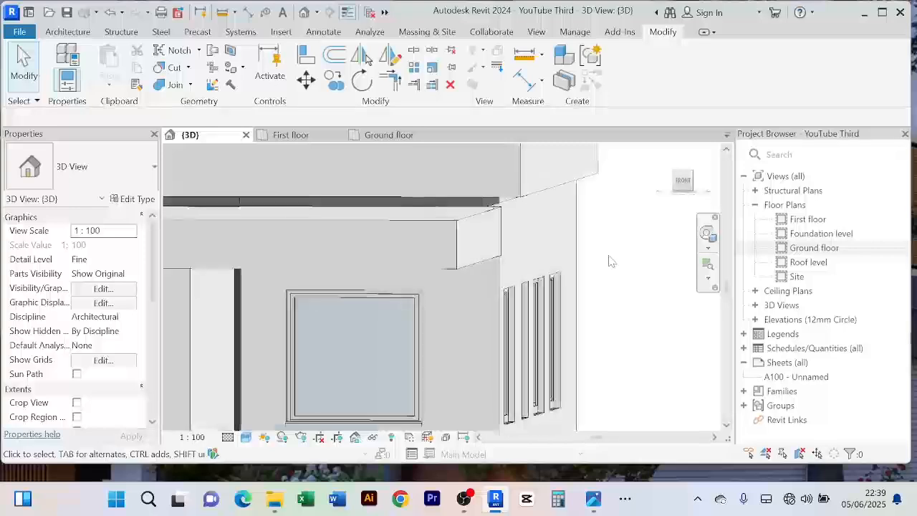
Step: In the First floor plan, extend the wall beside the terrace's sliding door to the right side wall's endpoint, 8550 mm long
middle_click_drag(609, 263, 473, 259, "shift")
middle_click_drag(306, 220, 325, 275, "shift")
left_click(331, 308)
scroll(319, 253, "up", 3)
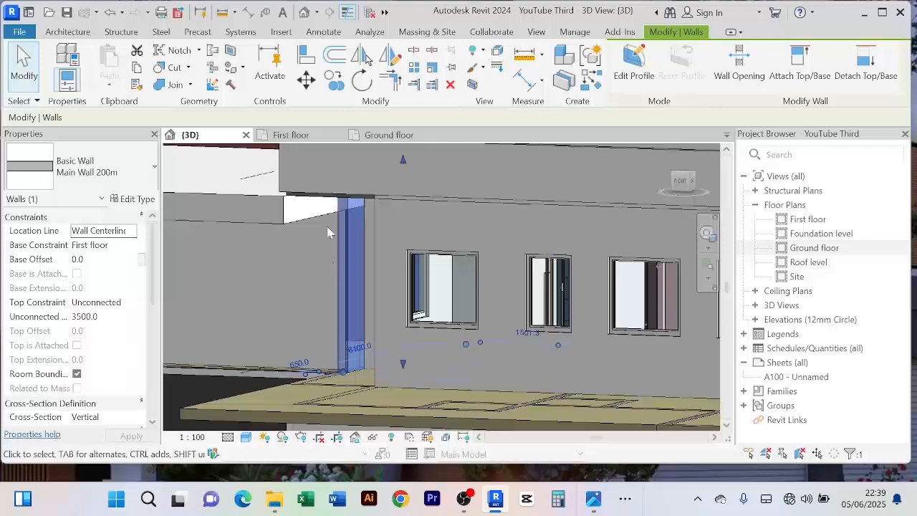
left_click(290, 135)
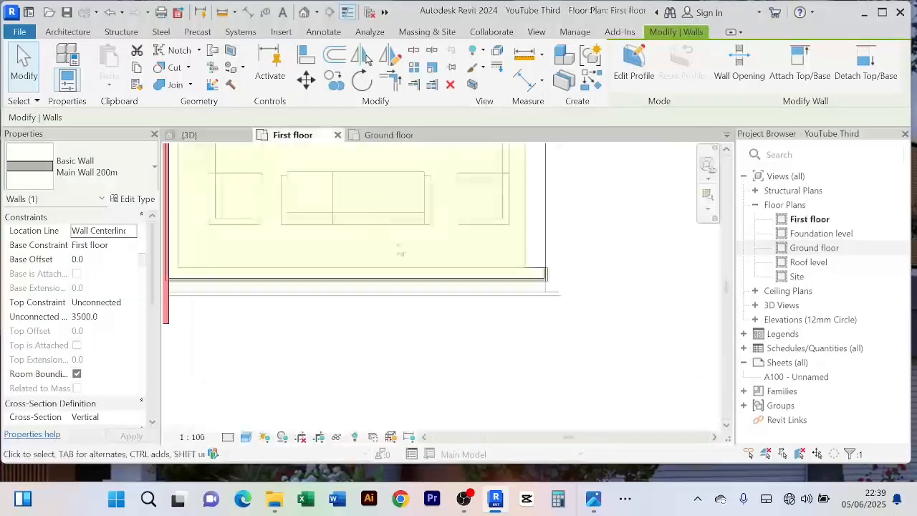
middle_click_drag(419, 343, 416, 370)
scroll(502, 294, "down", 2)
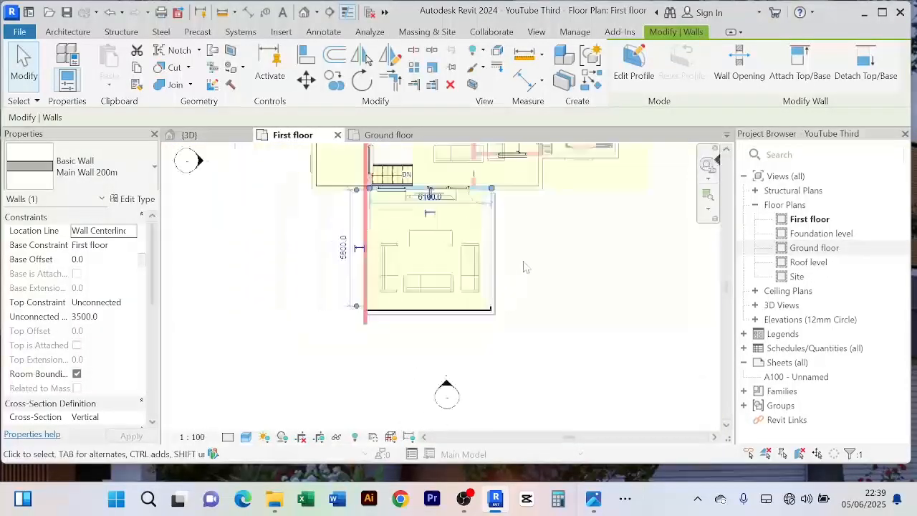
middle_click_drag(506, 182, 478, 282)
scroll(489, 260, "up", 3)
scroll(477, 278, "up", 2)
middle_click_drag(548, 350, 466, 341)
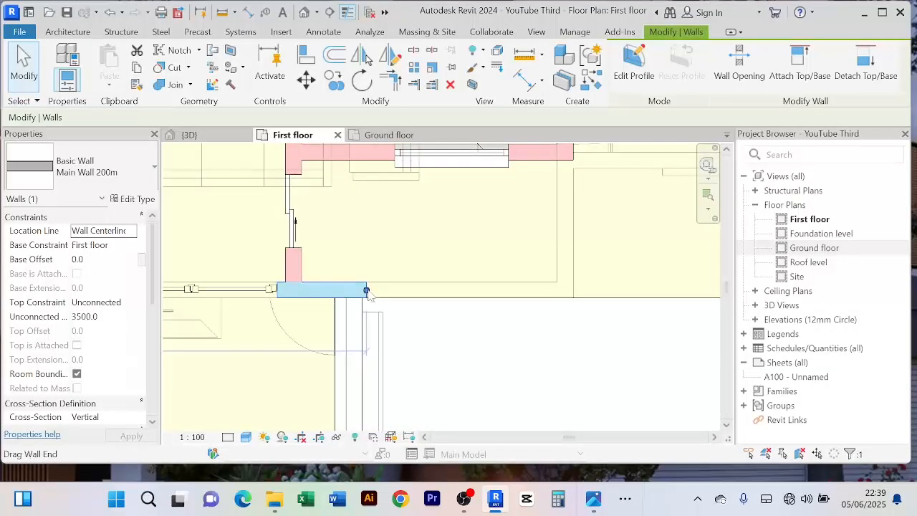
left_click_drag(366, 290, 418, 290)
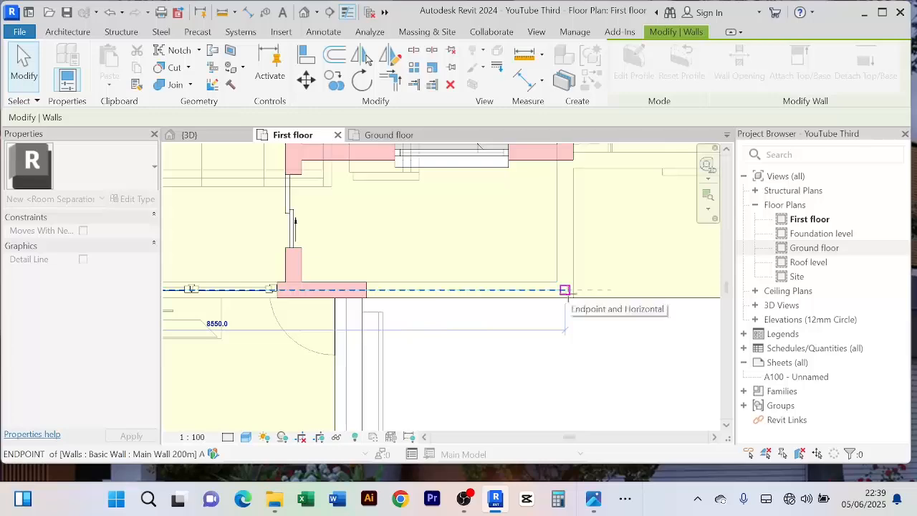
left_click_drag(564, 290, 565, 290)
key("Escape")
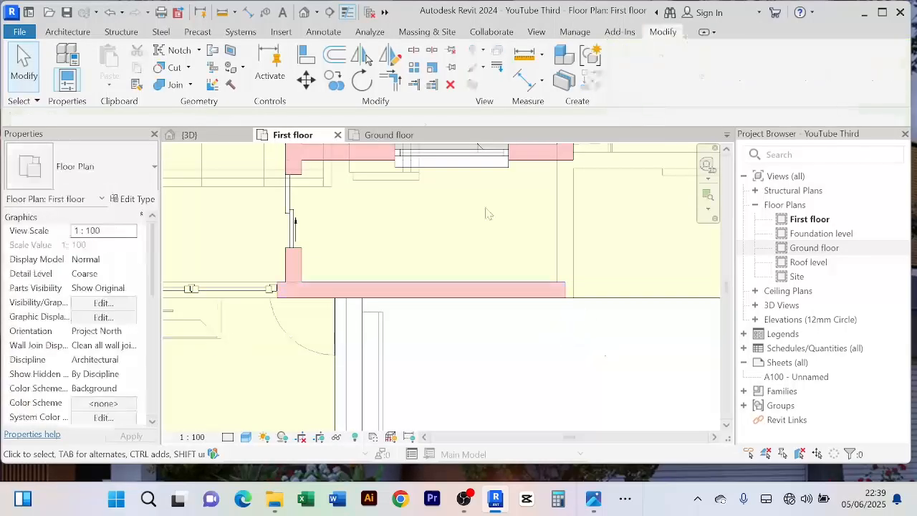
Step: In the 3D view, align the end of the extended first-floor wall with the canopy slab's end face
left_click(216, 137)
scroll(411, 290, "down", 3)
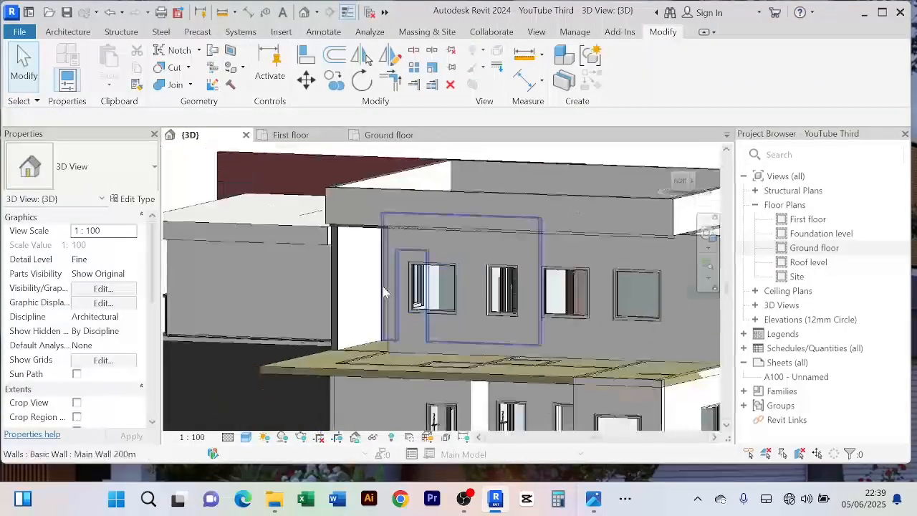
middle_click_drag(382, 298, 376, 304, "shift")
scroll(360, 250, "up", 5)
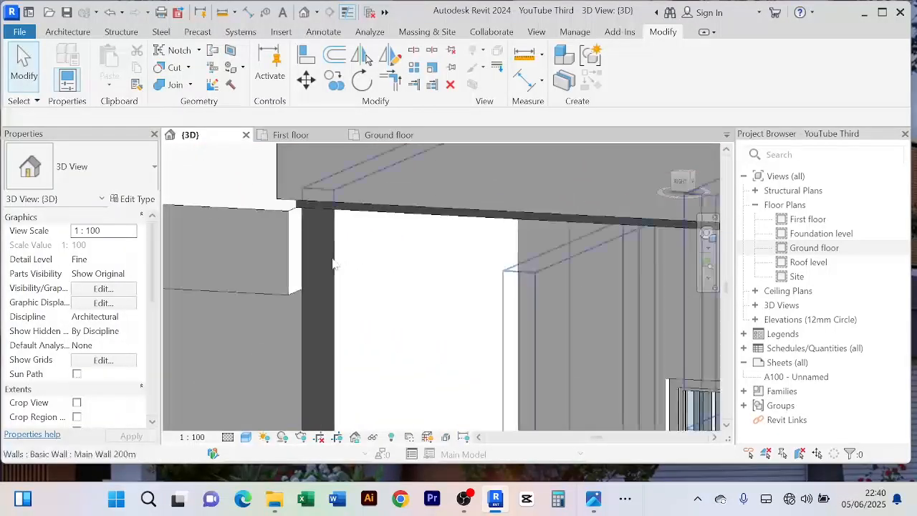
left_click(304, 57)
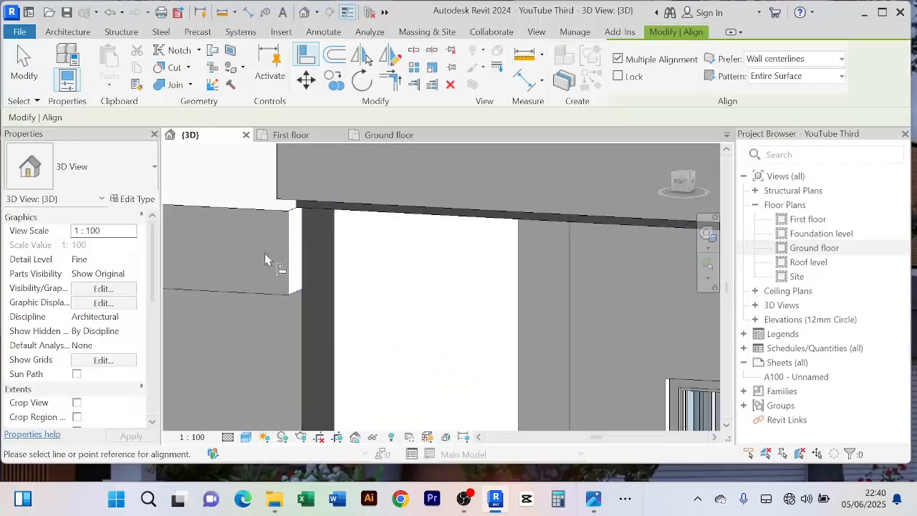
left_click(287, 271)
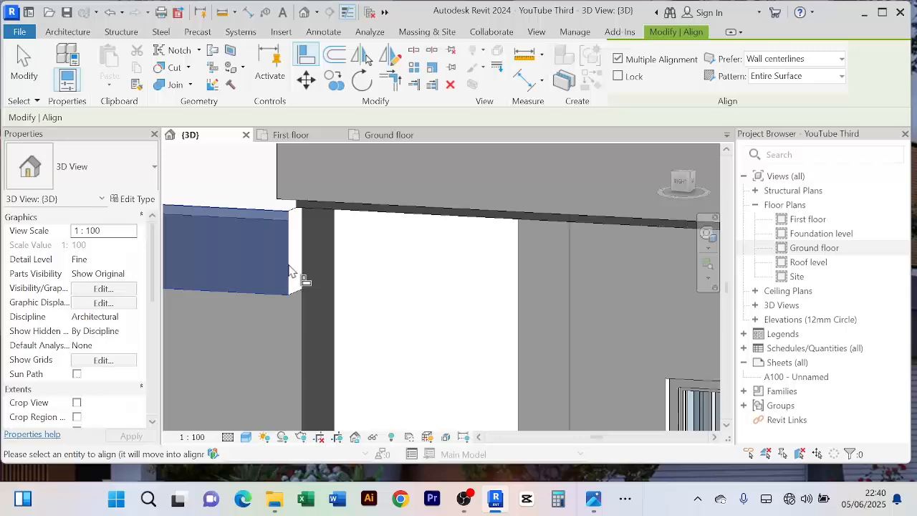
left_click(331, 294)
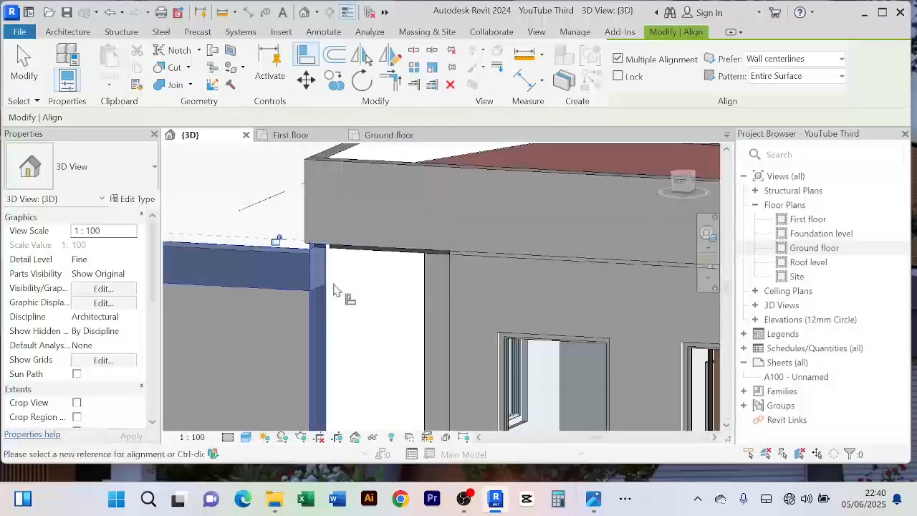
middle_click_drag(338, 288, 465, 239, "shift")
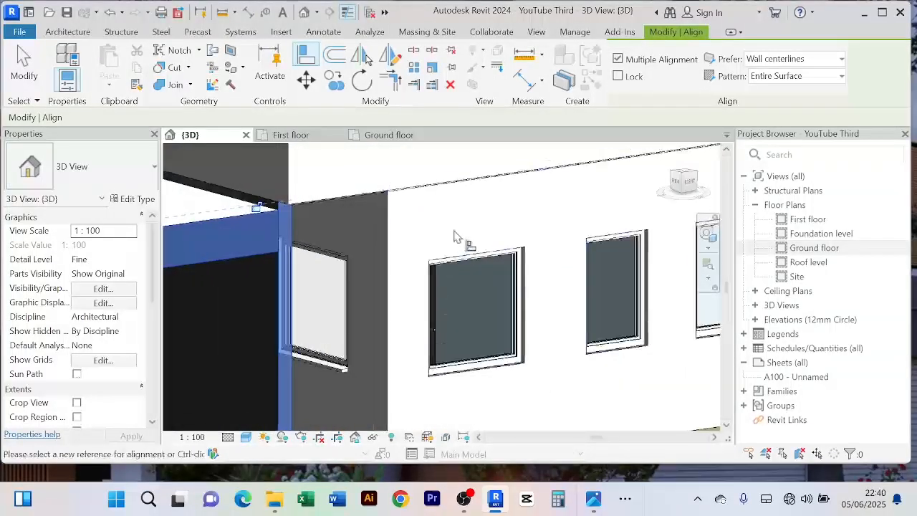
right_click(455, 193)
left_click(491, 203)
right_click(459, 193)
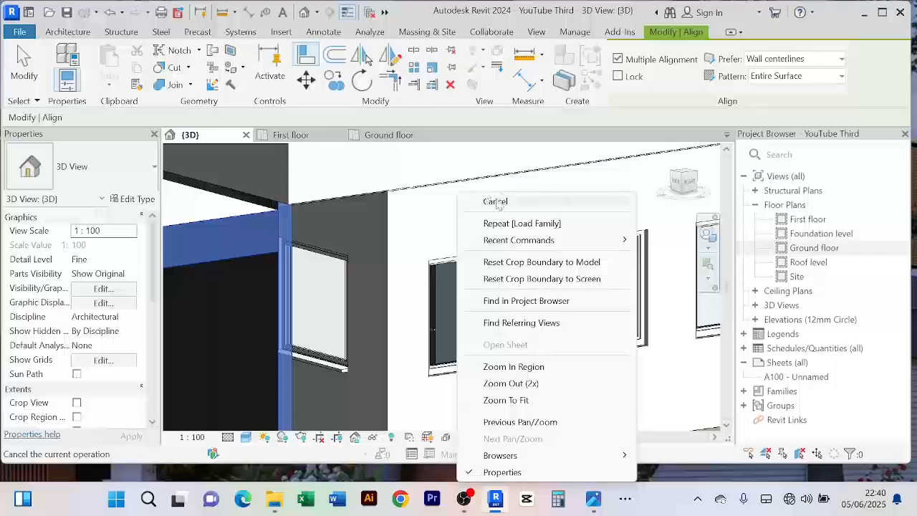
left_click(499, 206)
Step: Review the extended wall under the canopy and the overall massing from the front and right side
scroll(390, 224, "down", 4)
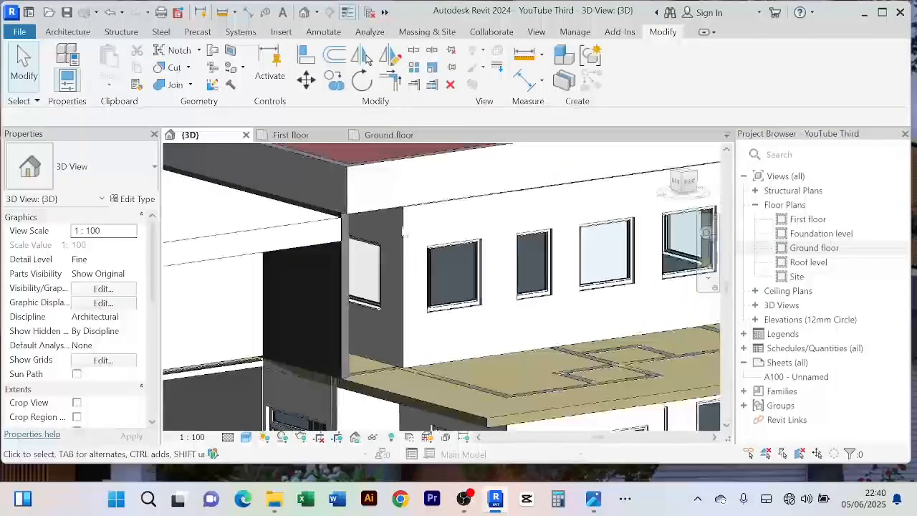
scroll(346, 215, "up", 4)
scroll(402, 206, "down", 3)
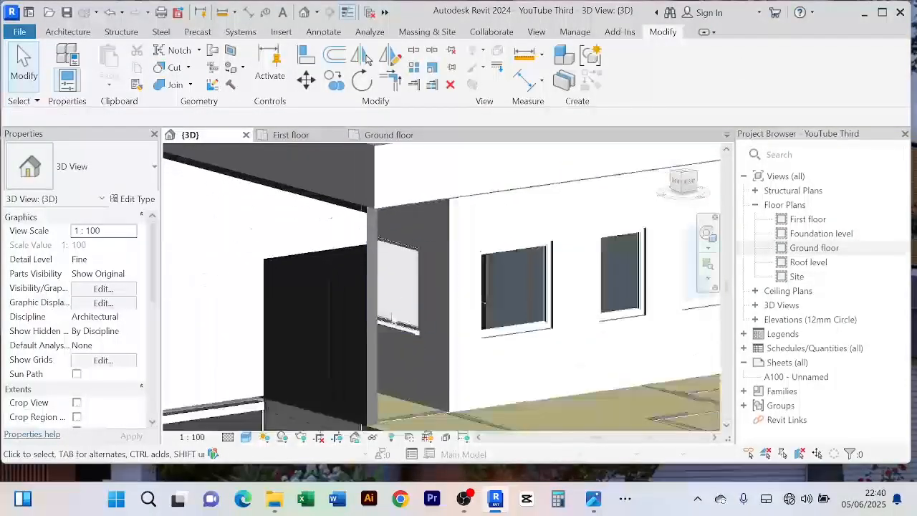
scroll(392, 319, "down", 5)
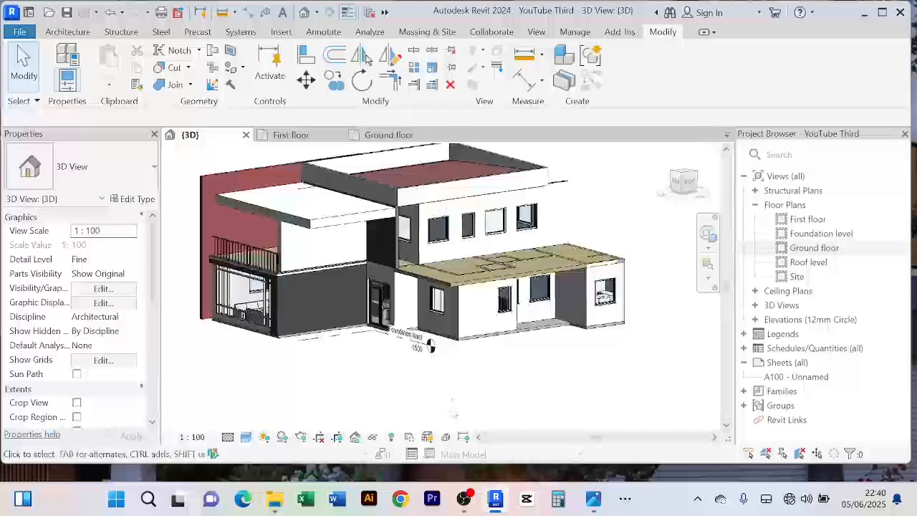
middle_click_drag(453, 413, 388, 322, "shift")
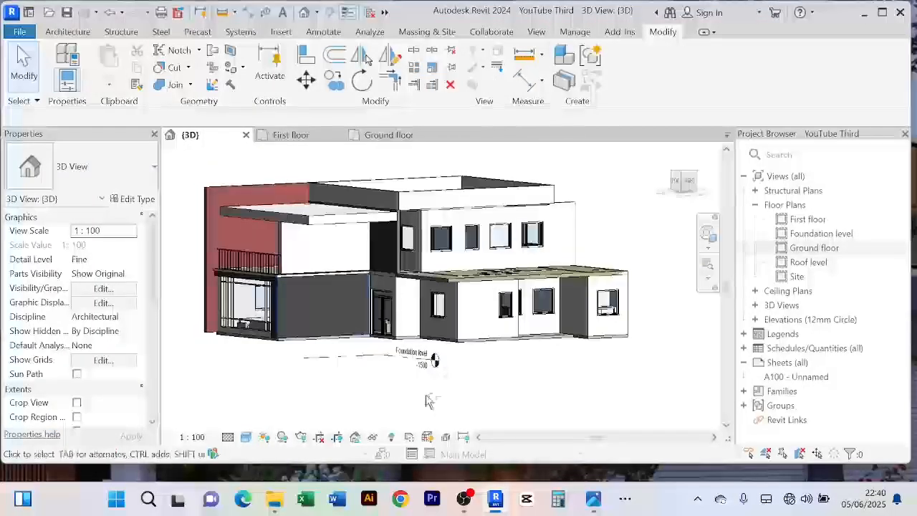
middle_click_drag(427, 401, 412, 305, "shift")
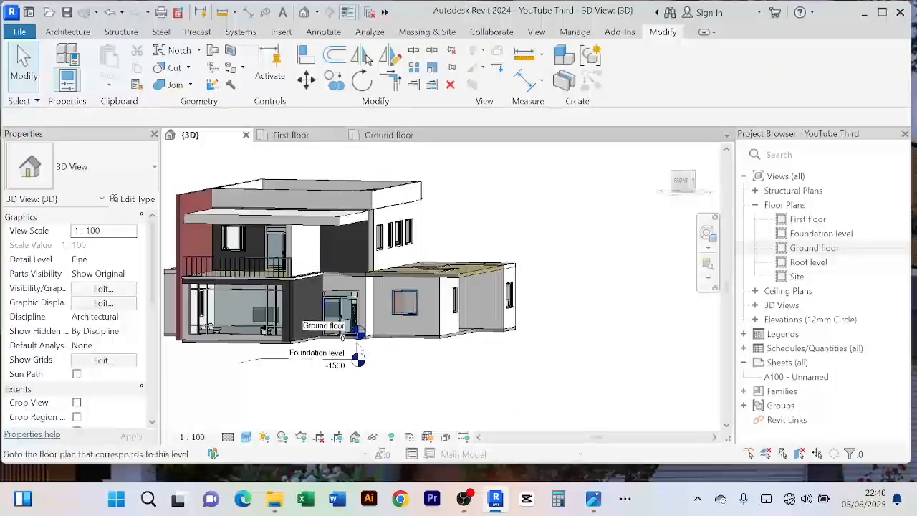
middle_click_drag(442, 386, 404, 375, "shift")
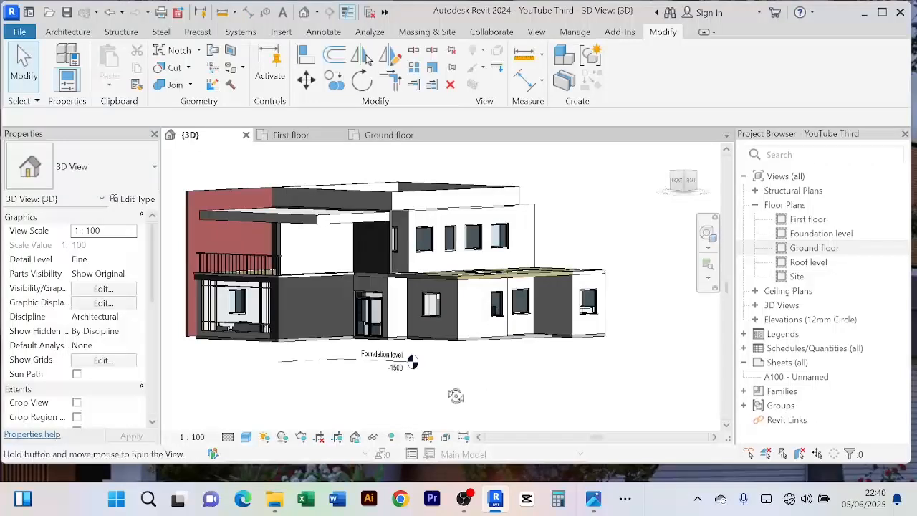
middle_click_drag(456, 396, 401, 379, "shift")
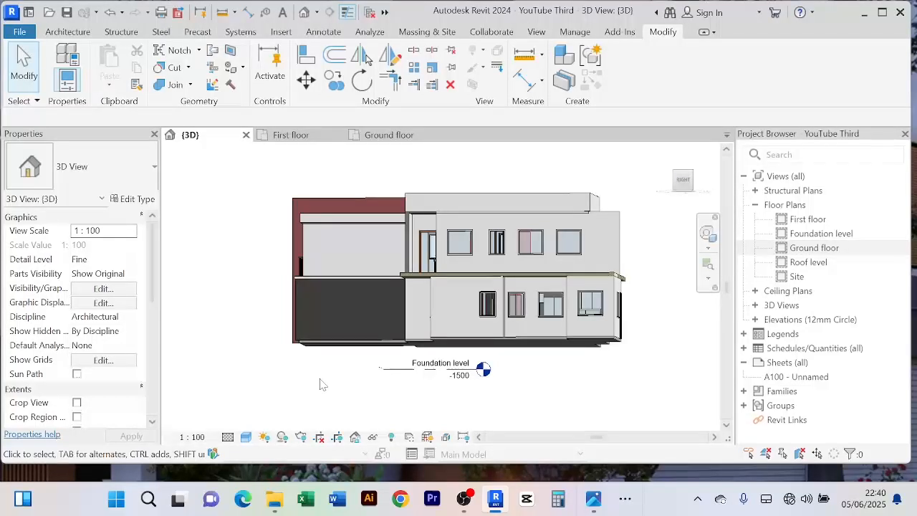
Step: Create a new in-place component in the Generic Models category, accepting the default name
scroll(351, 299, "up", 2)
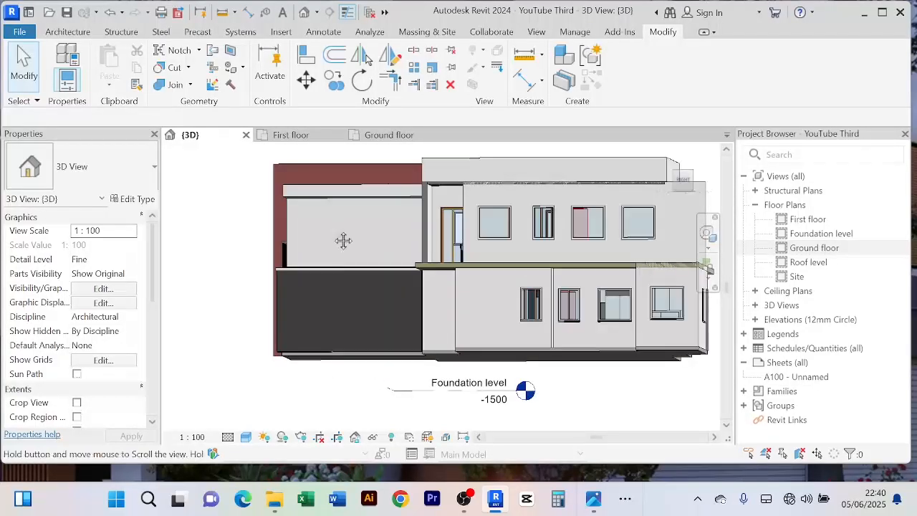
middle_click_drag(343, 240, 350, 266)
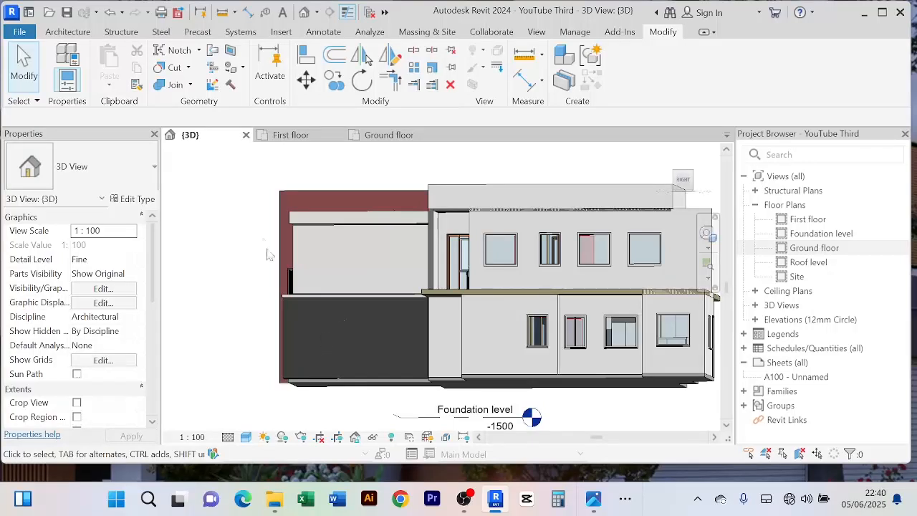
left_click(66, 33)
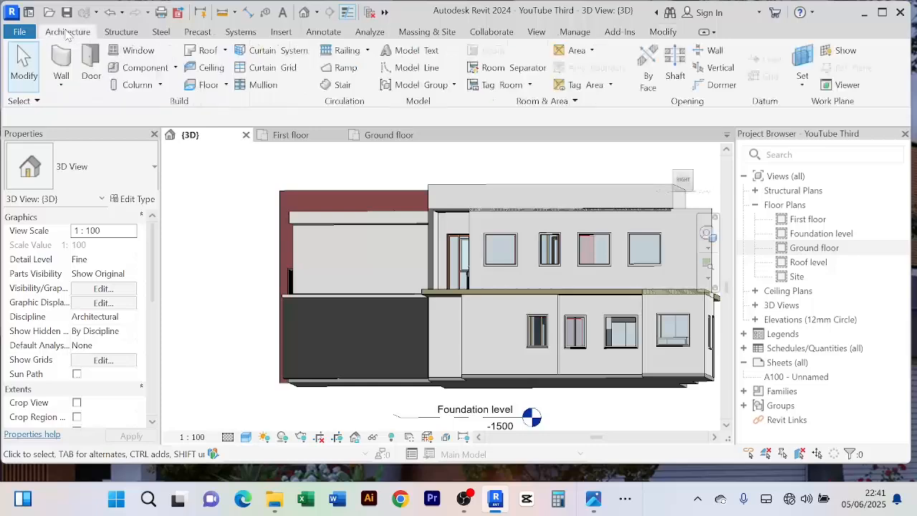
left_click(175, 68)
left_click(181, 124)
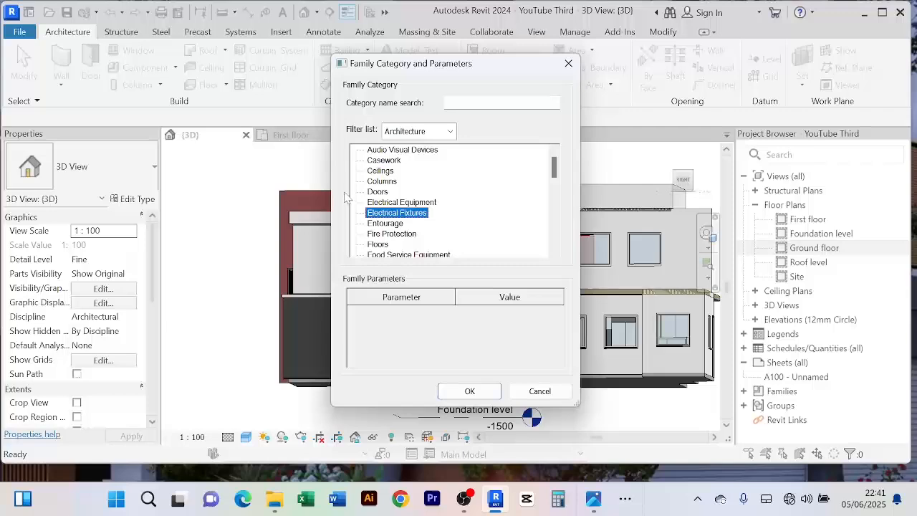
key("g")
left_click(481, 392)
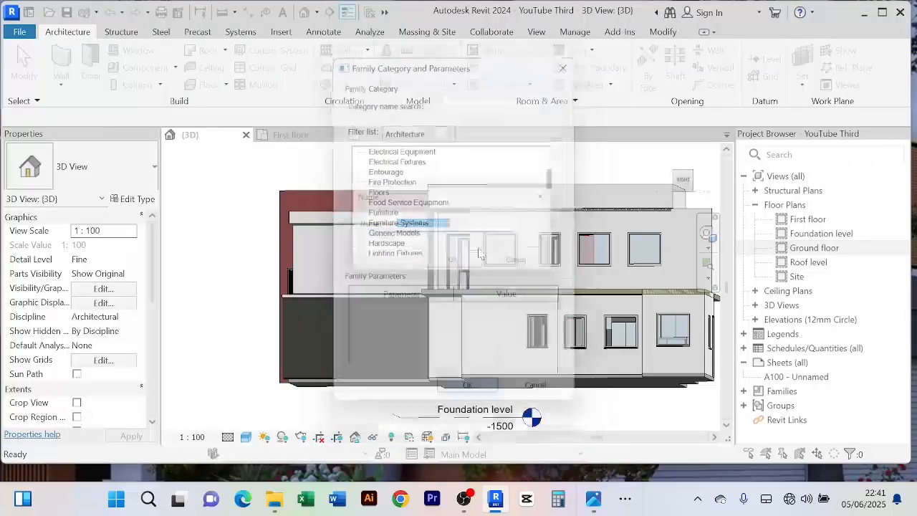
left_click(465, 261)
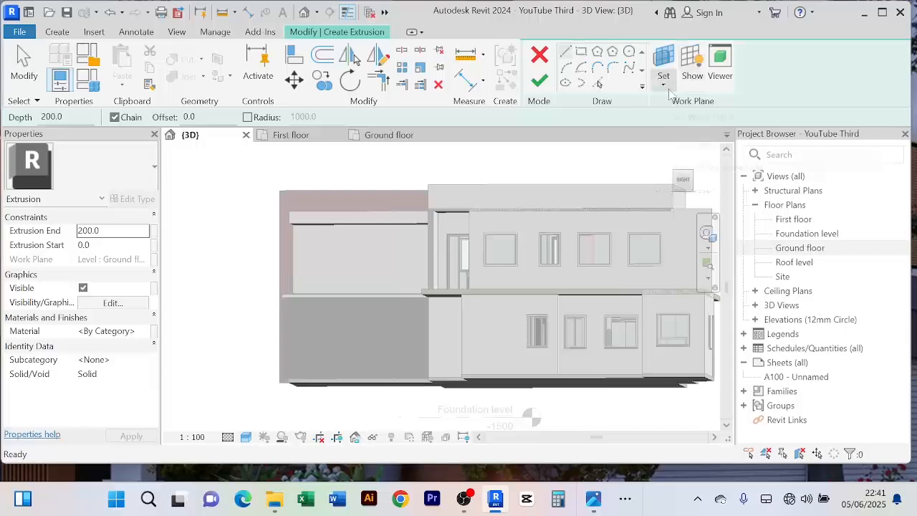
Step: Set the extrusion's work plane by picking the side face of the canopy slab over the balcony
left_click(668, 90)
left_click(686, 137)
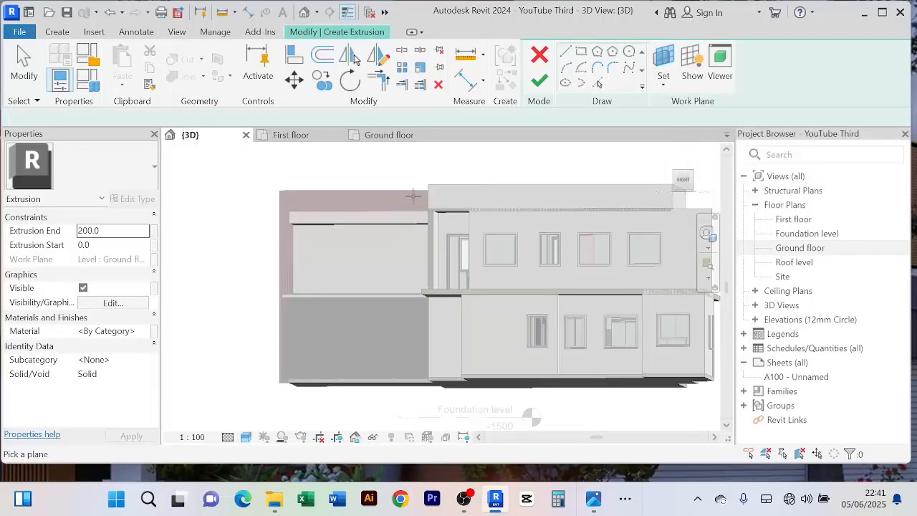
left_click(322, 222)
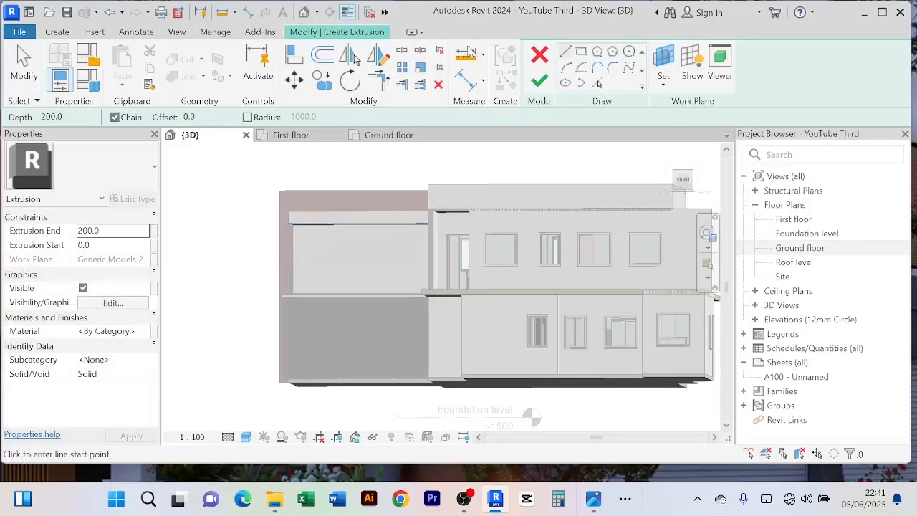
Step: Sketch a column profile about 400 by 6600 mm down from the canopy's front corner, extrude it 200 mm and finish the in-place model
left_click(584, 60)
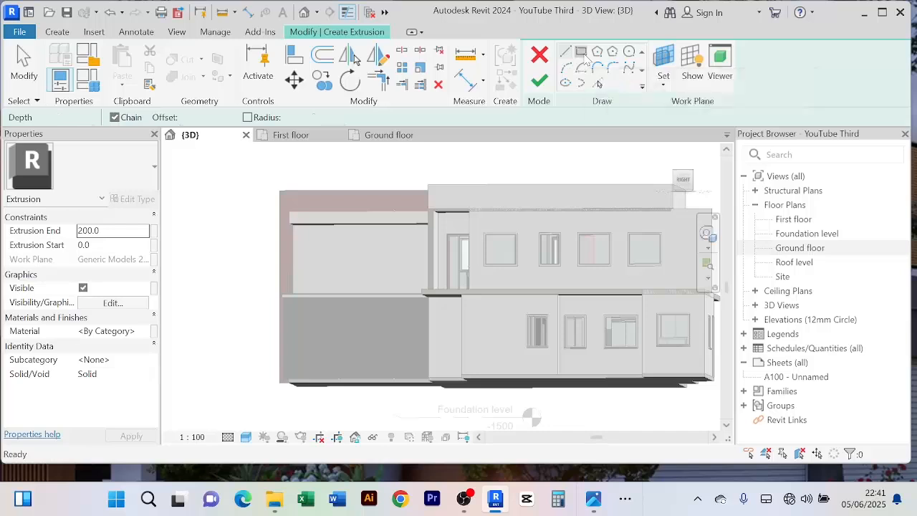
left_click(290, 211)
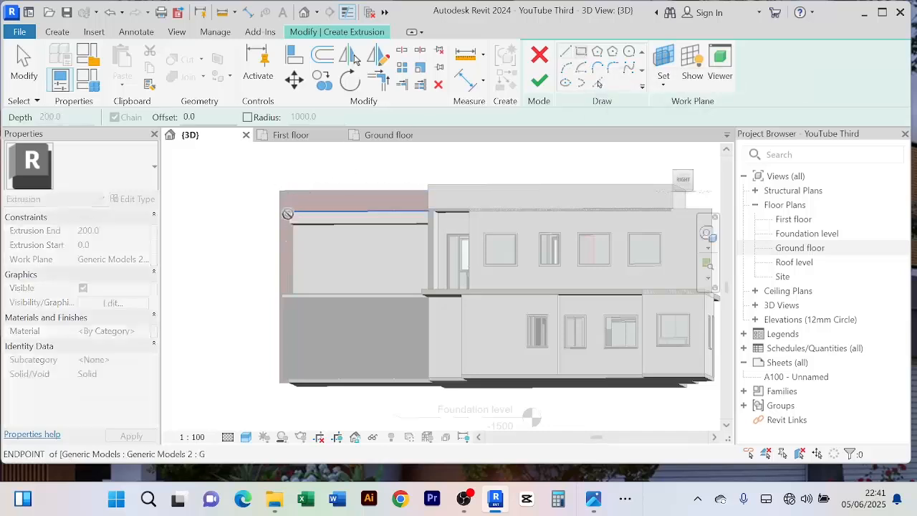
left_click(299, 369)
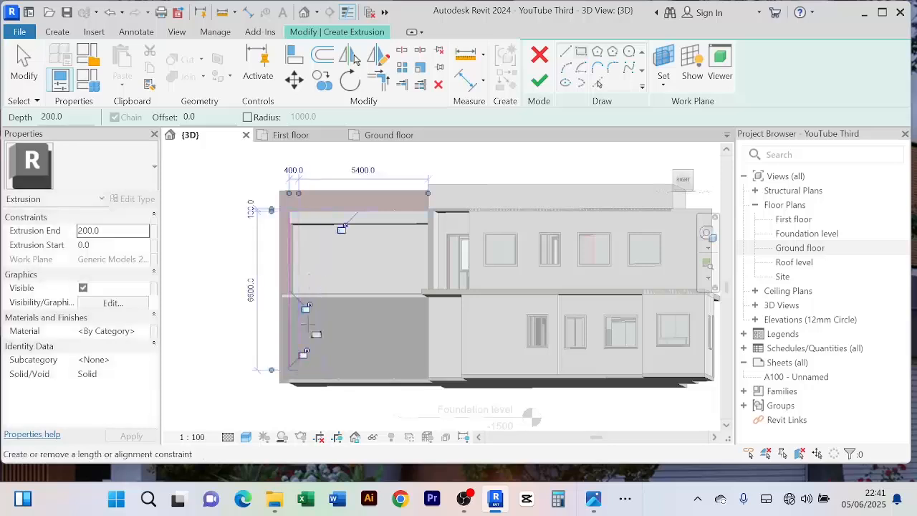
right_click(258, 187)
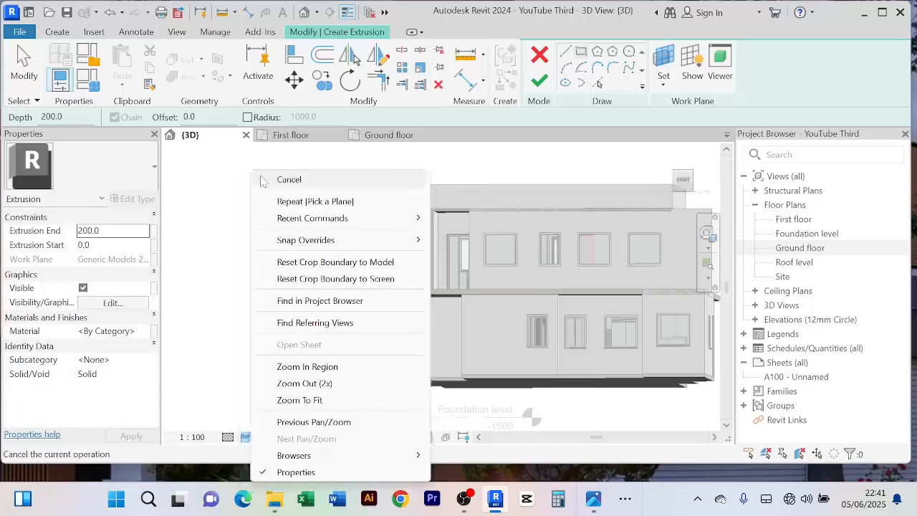
left_click(276, 180)
left_click(539, 82)
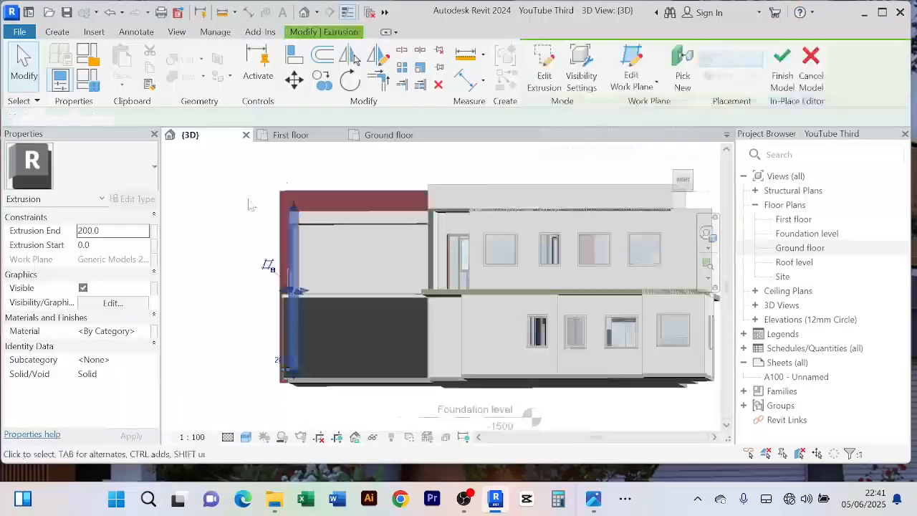
scroll(250, 203, "down", 1)
middle_click_drag(247, 203, 692, 126, "shift")
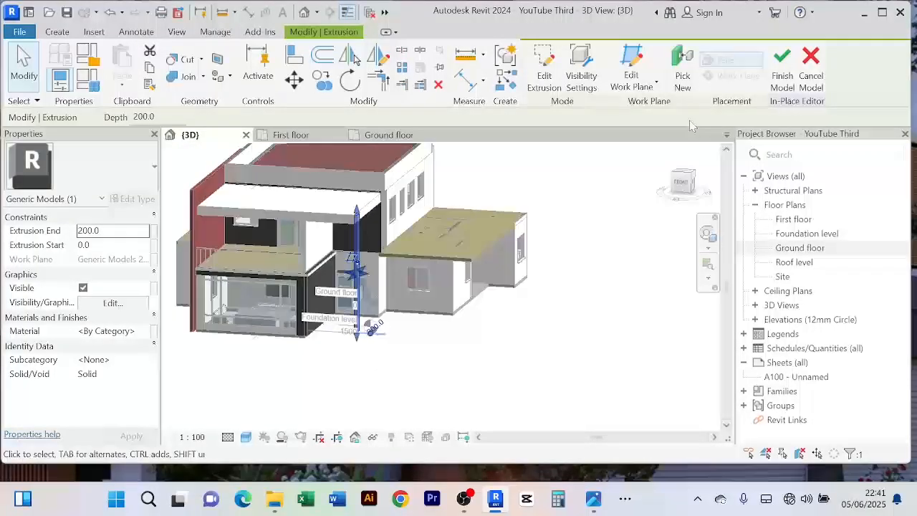
left_click(783, 63)
left_click(381, 363)
Step: Reopen the new column for in-place editing and widen its side face toward the back of the house
scroll(378, 363, "up", 2)
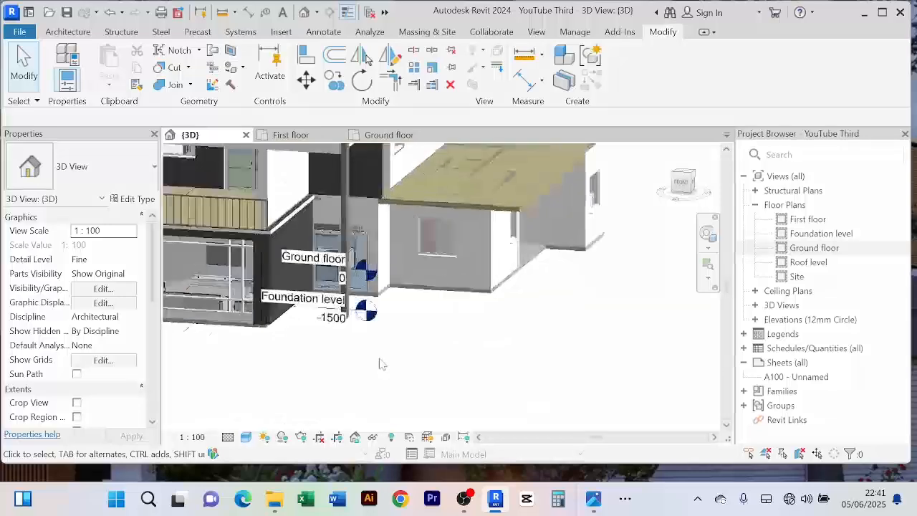
scroll(385, 368, "down", 2)
middle_click_drag(385, 368, 319, 379)
scroll(320, 348, "up", 2)
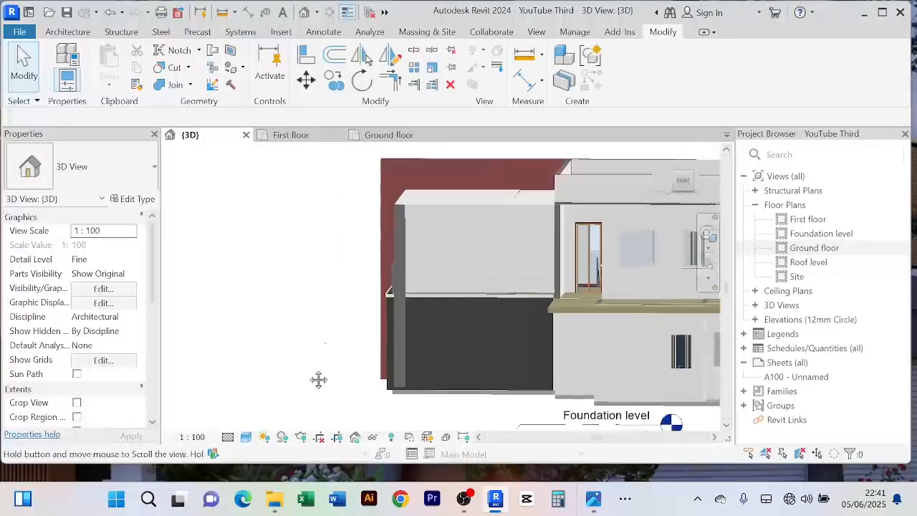
scroll(396, 250, "up", 5)
left_click(405, 234)
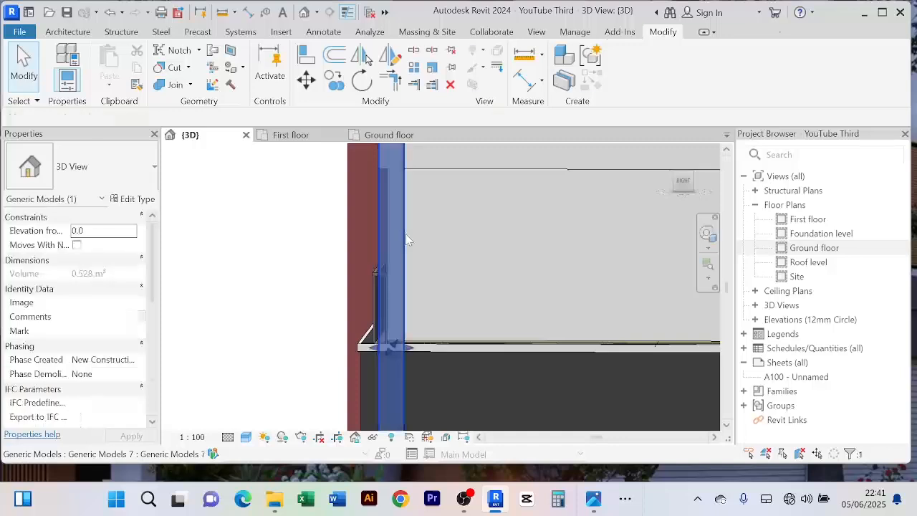
scroll(406, 233, "down", 3)
middle_click_drag(445, 222, 443, 242)
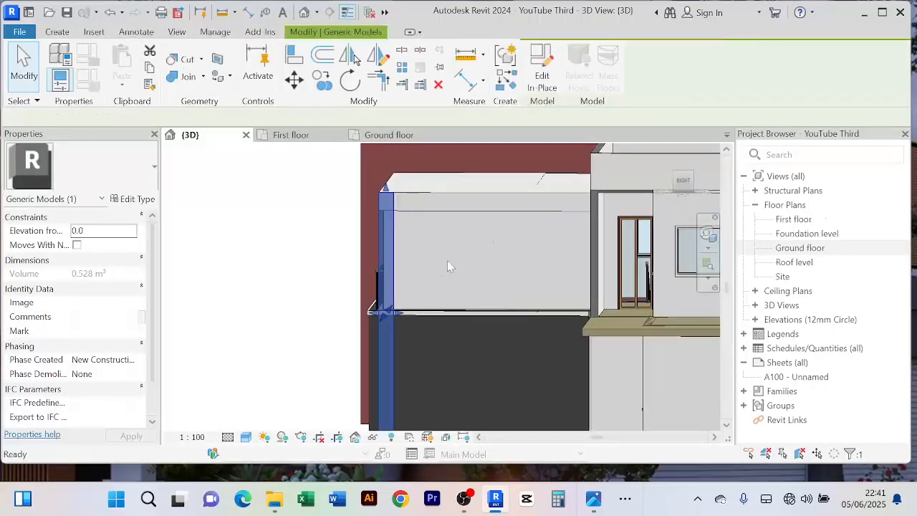
double_click(447, 266)
left_click(412, 322)
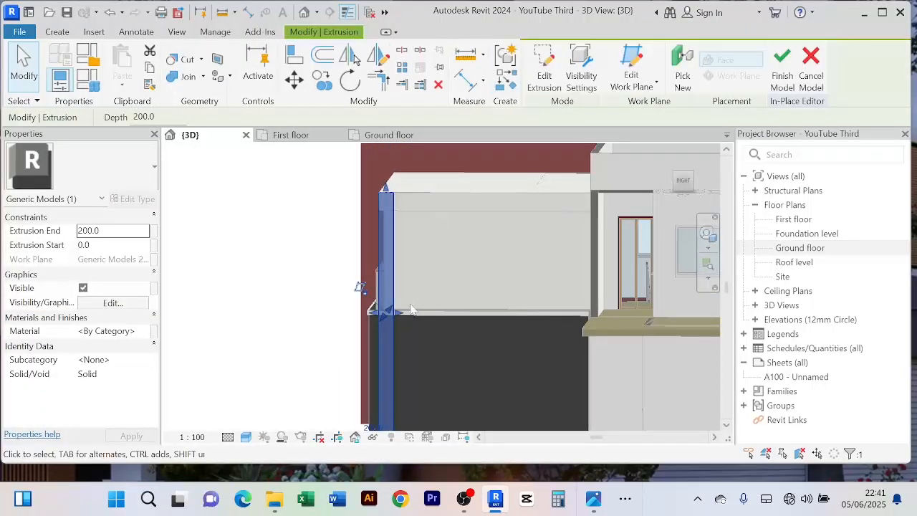
scroll(411, 309, "up", 2)
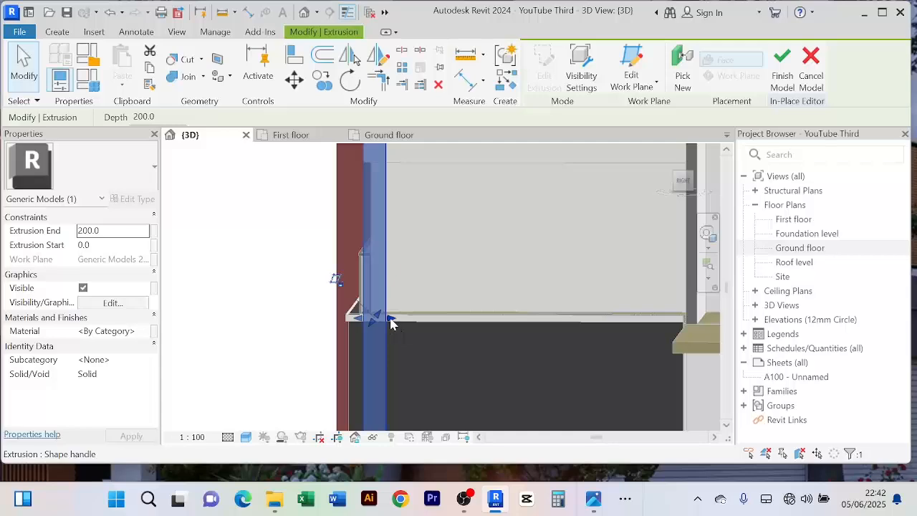
left_click_drag(391, 321, 410, 317)
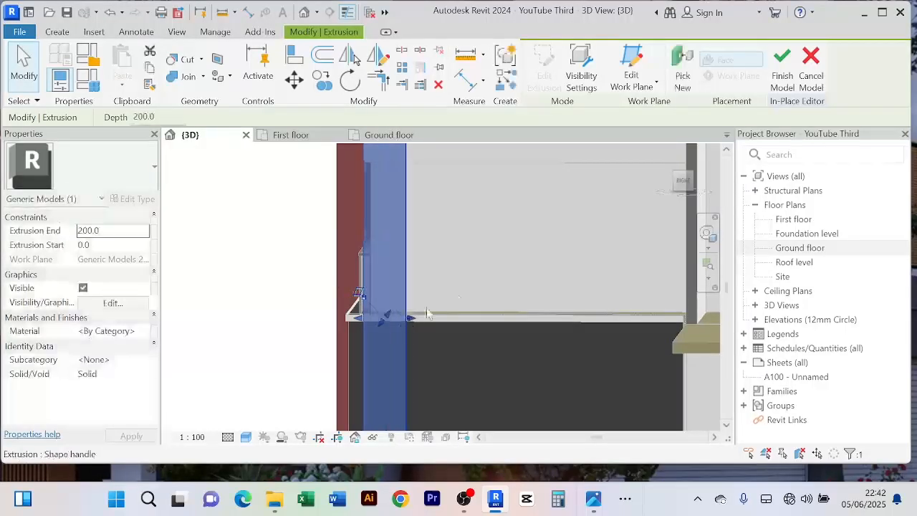
Step: Thicken the column inward beneath the canopy to a depth of 730 mm, with the extrusion start at -530
scroll(485, 268, "down", 2)
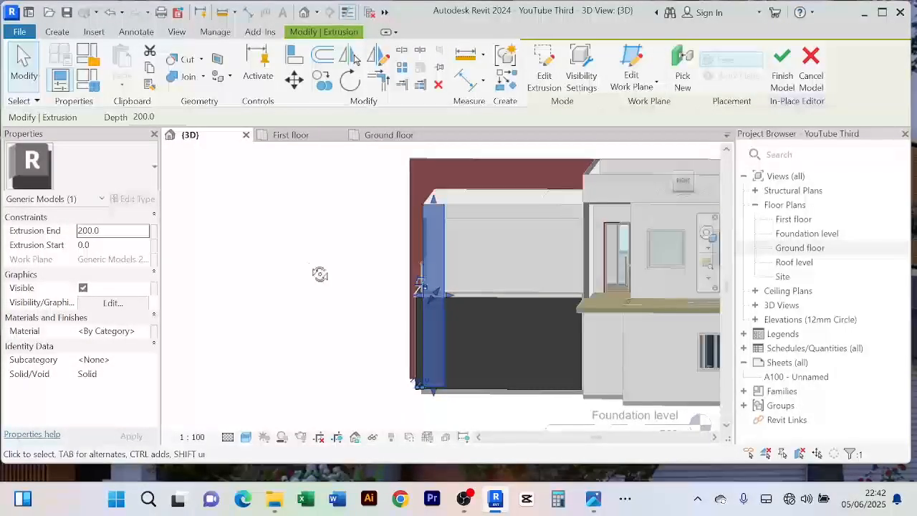
middle_click_drag(319, 275, 442, 304, "shift")
scroll(436, 207, "up", 2)
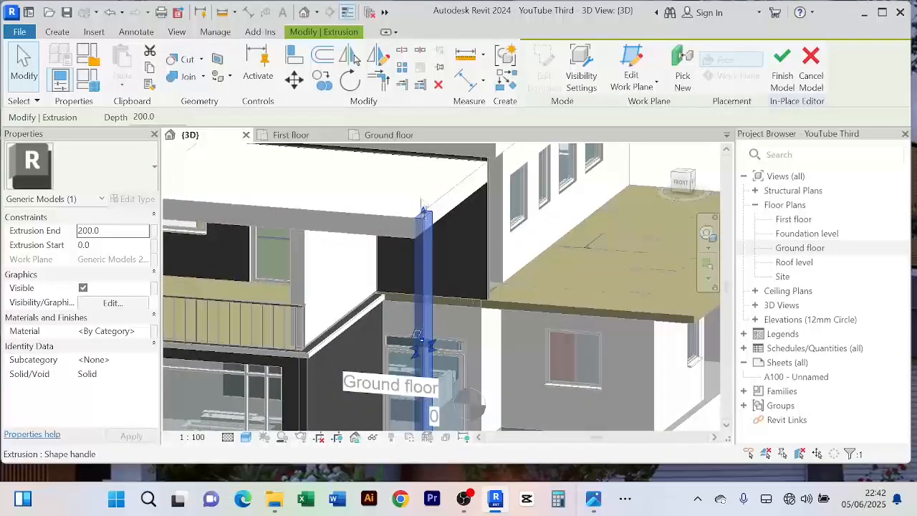
scroll(377, 265, "down", 1)
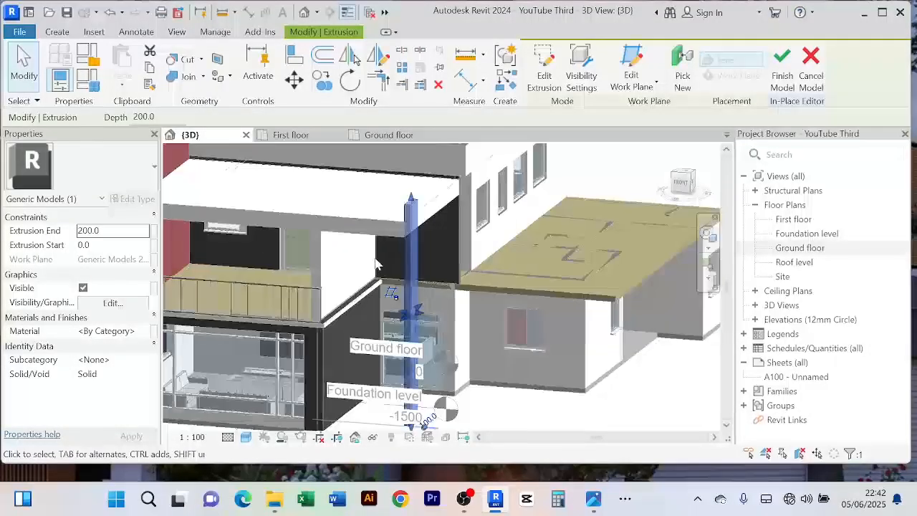
middle_click_drag(377, 267, 391, 316, "shift")
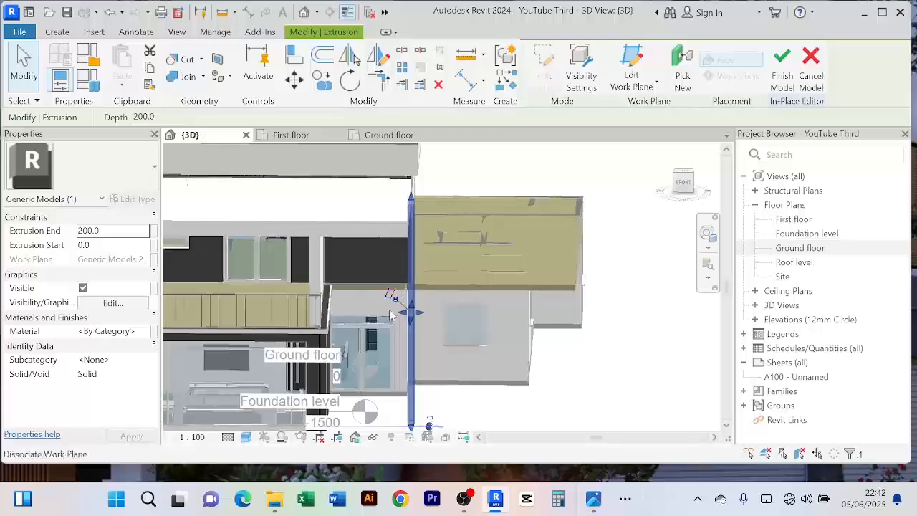
scroll(390, 315, "up", 1)
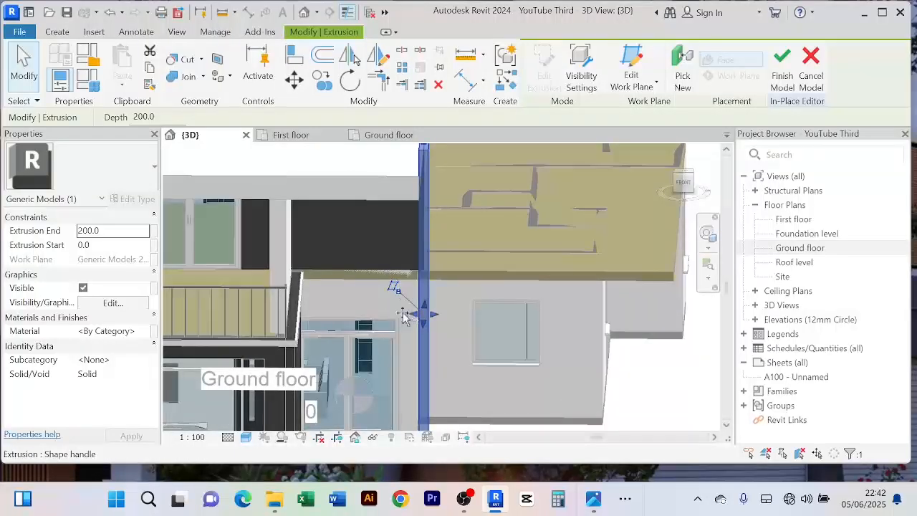
left_click_drag(403, 316, 393, 315)
scroll(450, 301, "down", 2)
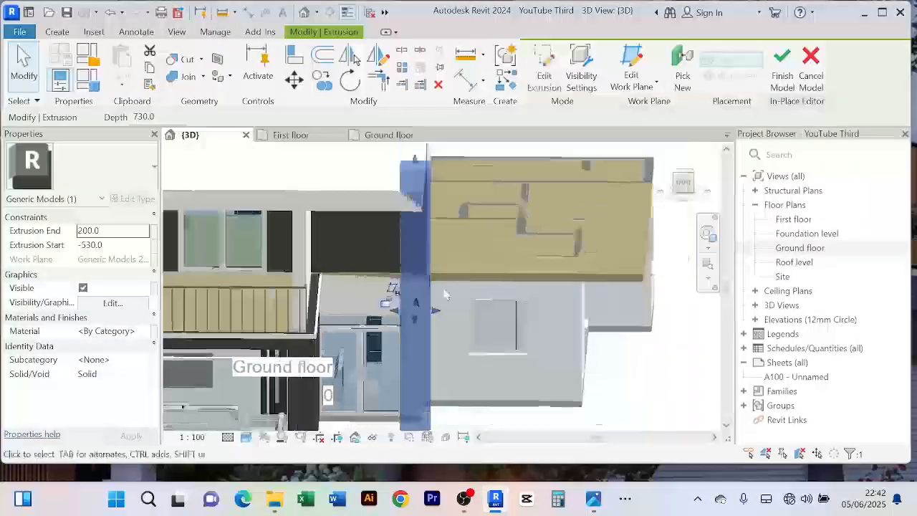
Step: Shift the column's front and rear faces backward along the canopy's side, and finish the in-place model
middle_click_drag(468, 278, 340, 259, "shift")
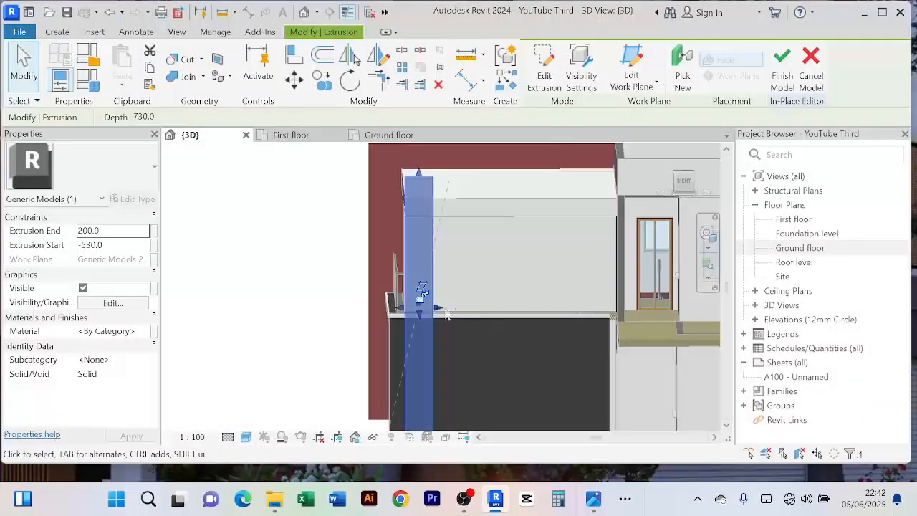
left_click_drag(443, 310, 451, 308)
left_click_drag(396, 308, 416, 309)
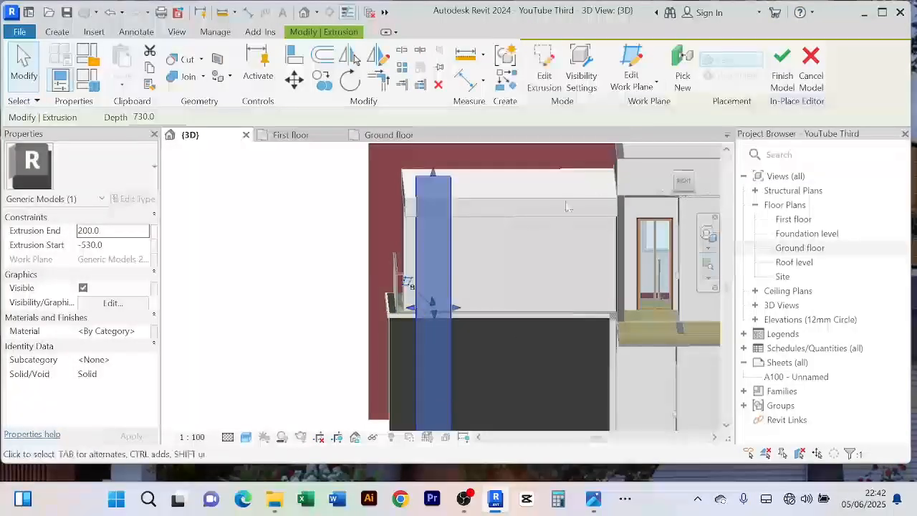
middle_click_drag(509, 258, 709, 294, "shift")
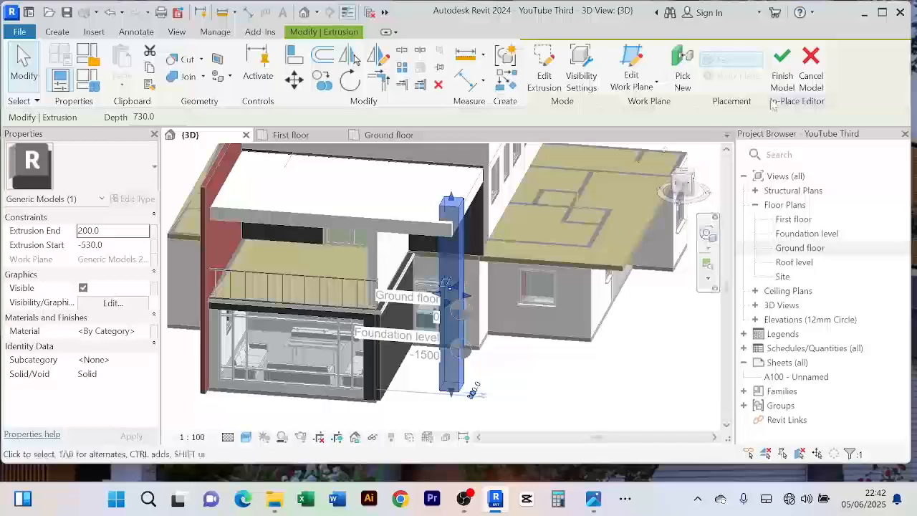
left_click(783, 70)
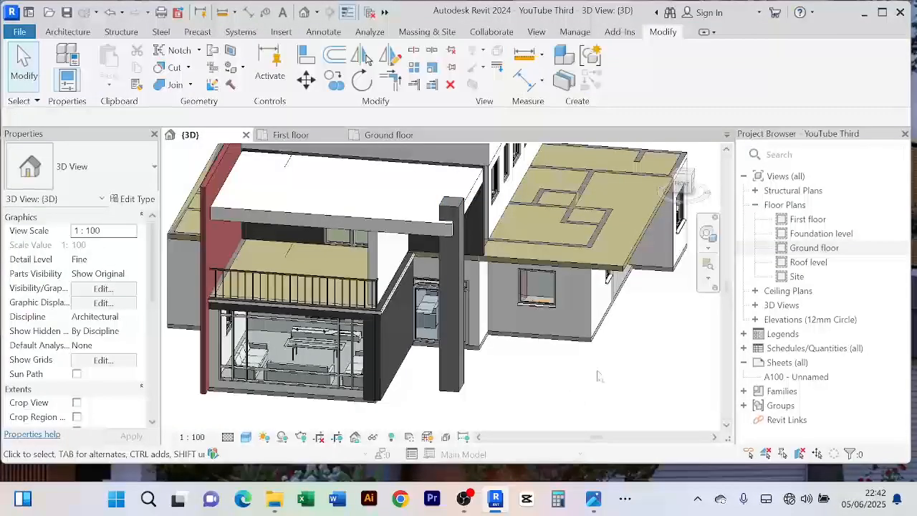
Step: Stretch the column's base down to about the Foundation level line and deselect the column
scroll(597, 376, "down", 2)
scroll(518, 374, "up", 3)
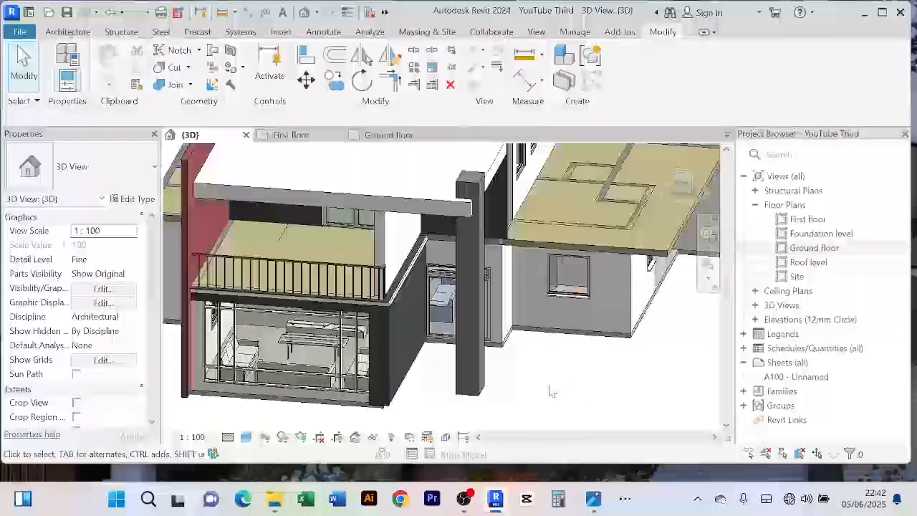
mouse_move(549, 391)
middle_mouse_down("shift")
mouse_move(510, 377)
mouse_move(610, 384)
mouse_move(579, 367)
mouse_move(430, 363)
mouse_move(646, 414)
mouse_move(603, 398)
middle_mouse_up("shift")
scroll(504, 374, "up", 3)
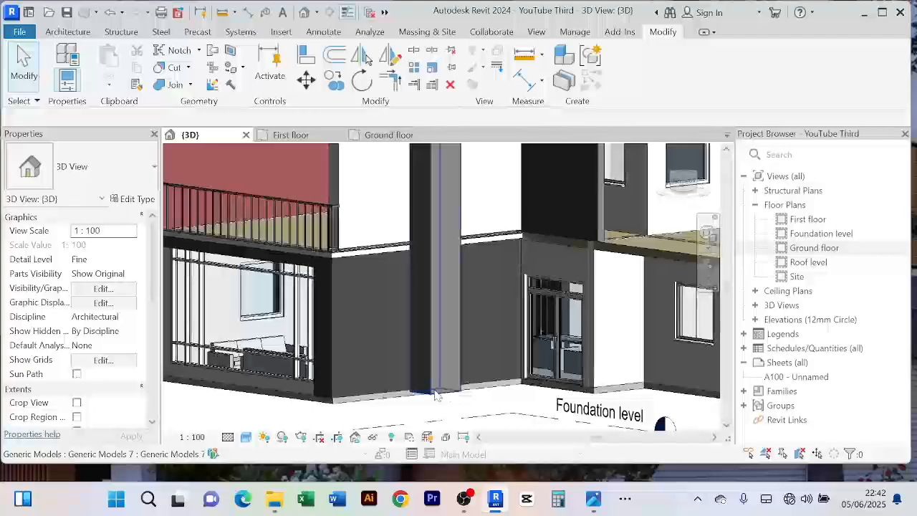
left_click(435, 395)
middle_click_drag(435, 395, 456, 353)
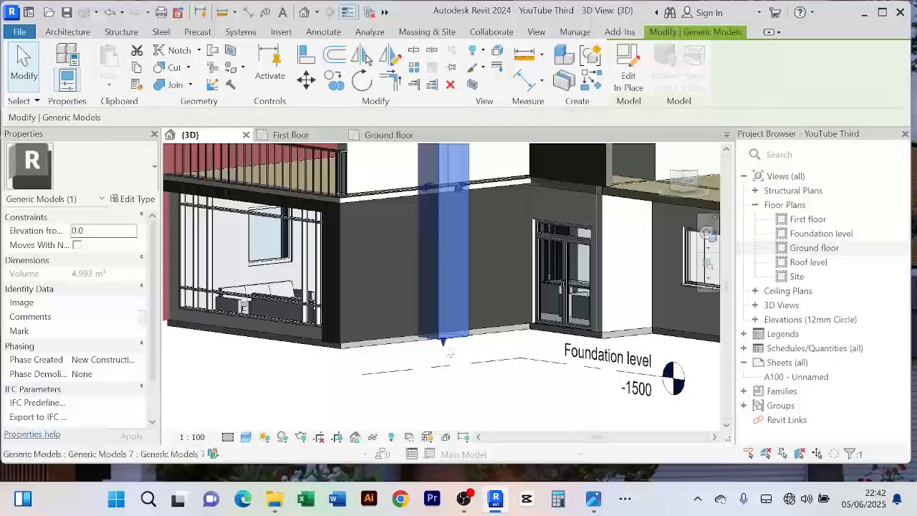
left_click_drag(443, 342, 445, 375)
left_click(494, 404)
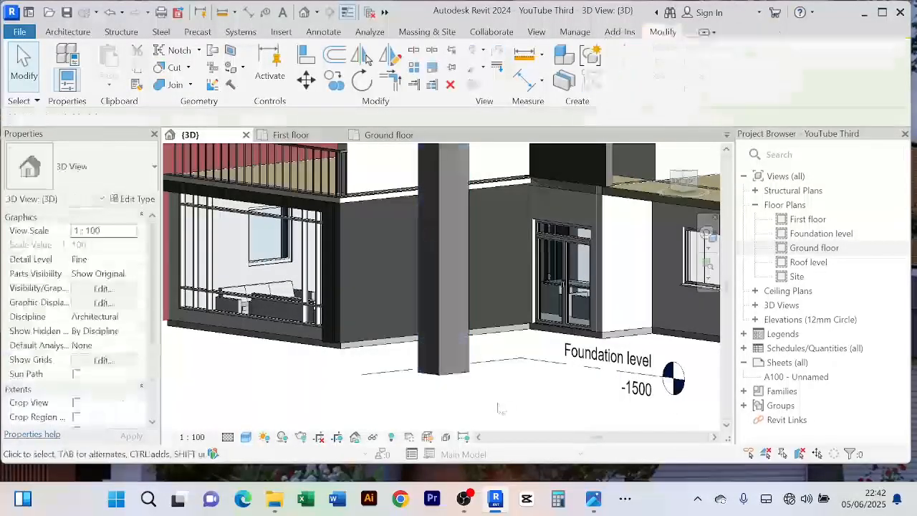
Step: Inspect the column and balcony canopy from the front corner and from the right side of the house
scroll(500, 405, "down", 3)
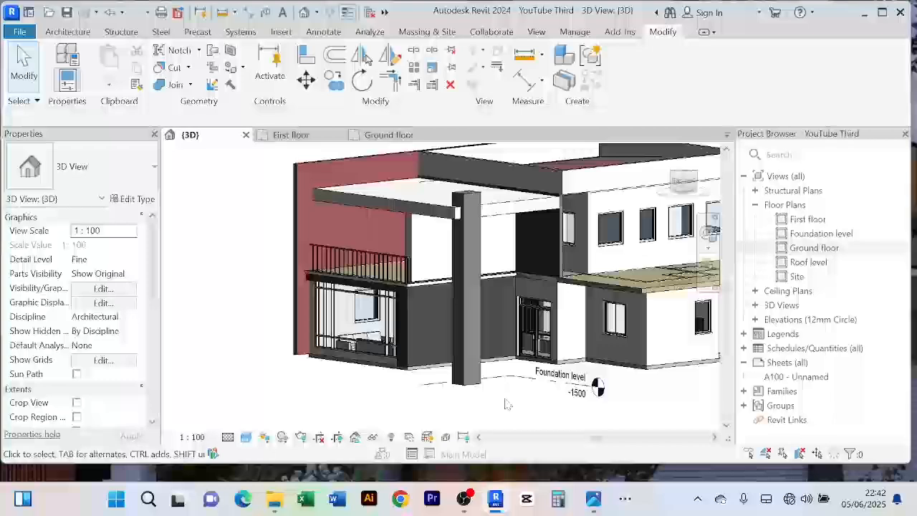
middle_click_drag(504, 404, 491, 385, "shift")
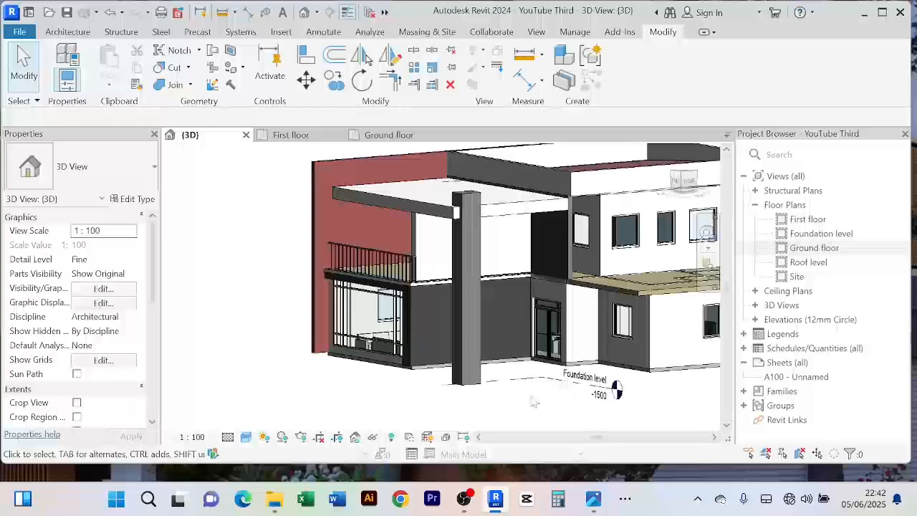
middle_click_drag(531, 401, 477, 395, "shift")
scroll(478, 324, "up", 2)
scroll(551, 283, "down", 2)
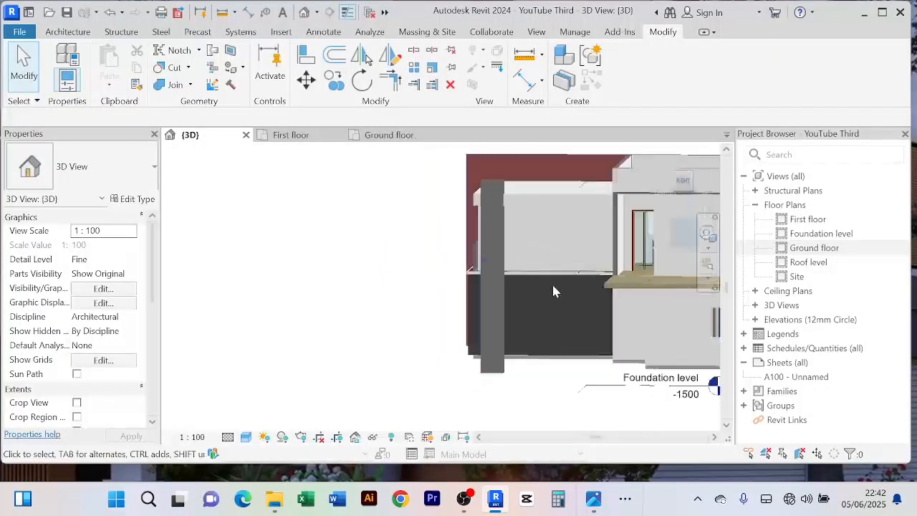
middle_click_drag(551, 283, 539, 310)
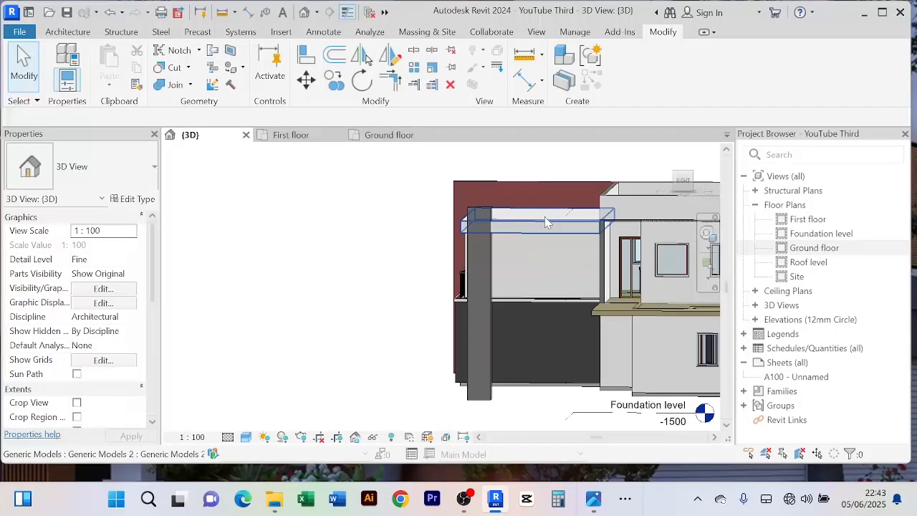
mouse_move(300, 295)
middle_mouse_down("shift")
mouse_move(309, 284)
mouse_move(301, 287)
middle_mouse_up("shift")
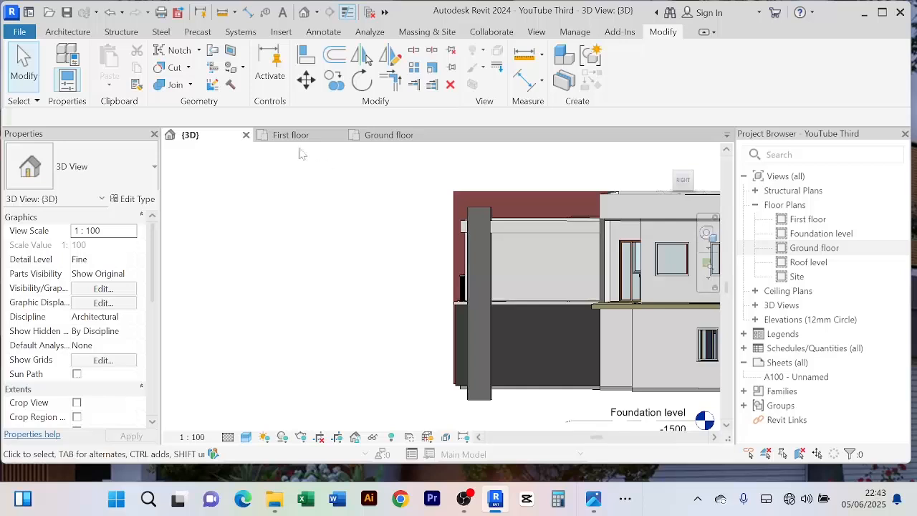
Step: Start a new in-place model in the Generic Models category, accepting the default name
left_click(68, 31)
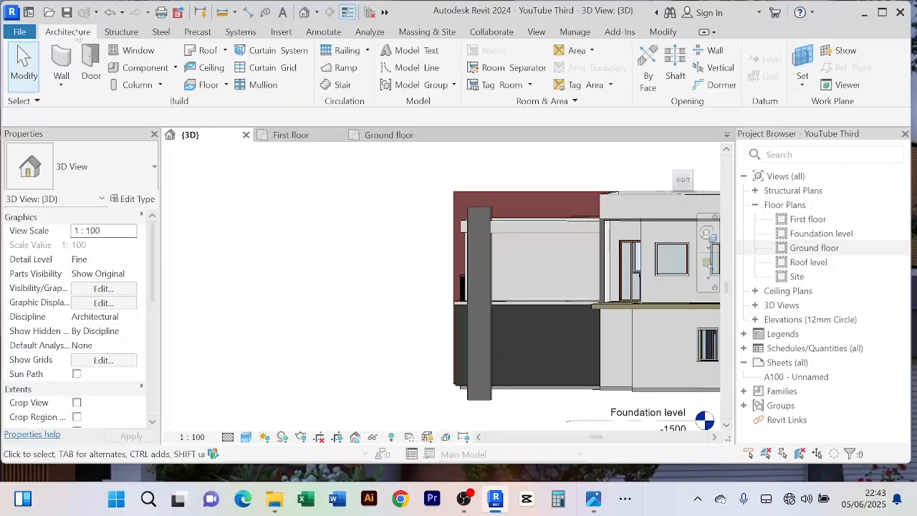
left_click(176, 68)
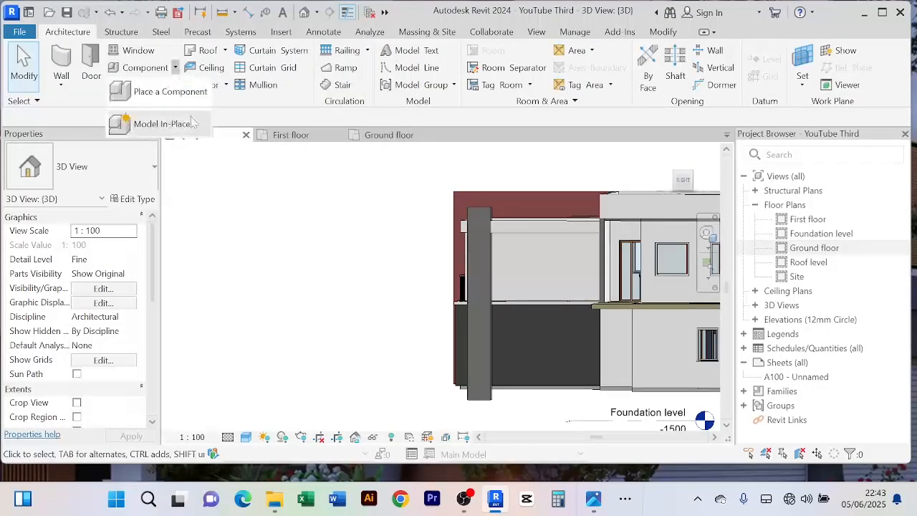
left_click(162, 124)
left_click(386, 223)
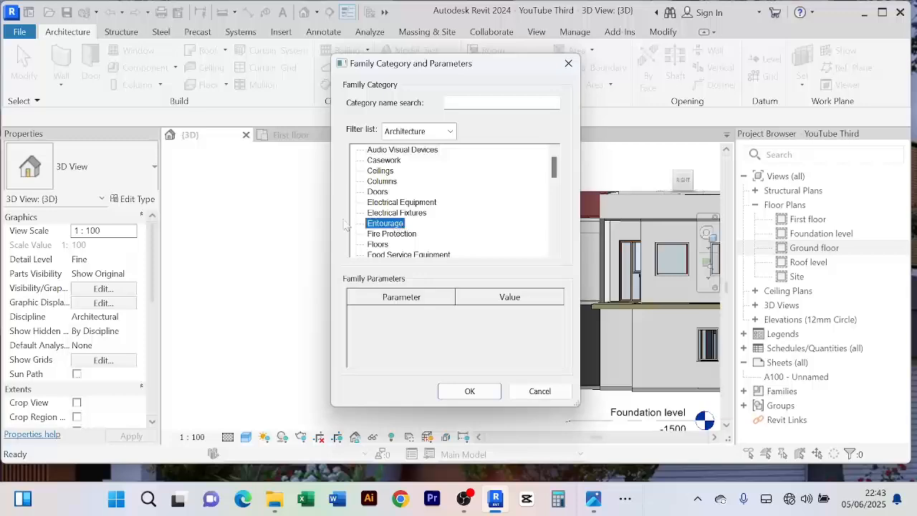
key("g")
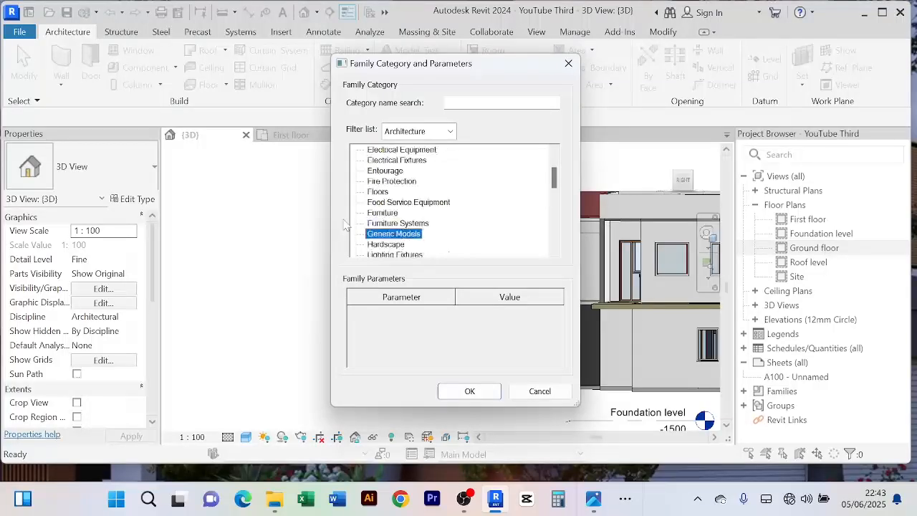
left_click(470, 391)
left_click(459, 262)
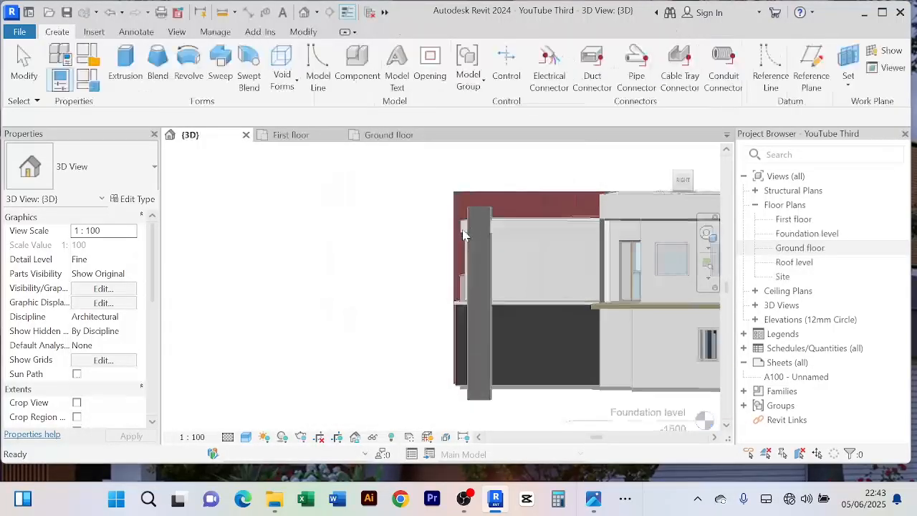
Step: Start an extrusion and pick the canopy's right side face as its work plane
left_click(129, 65)
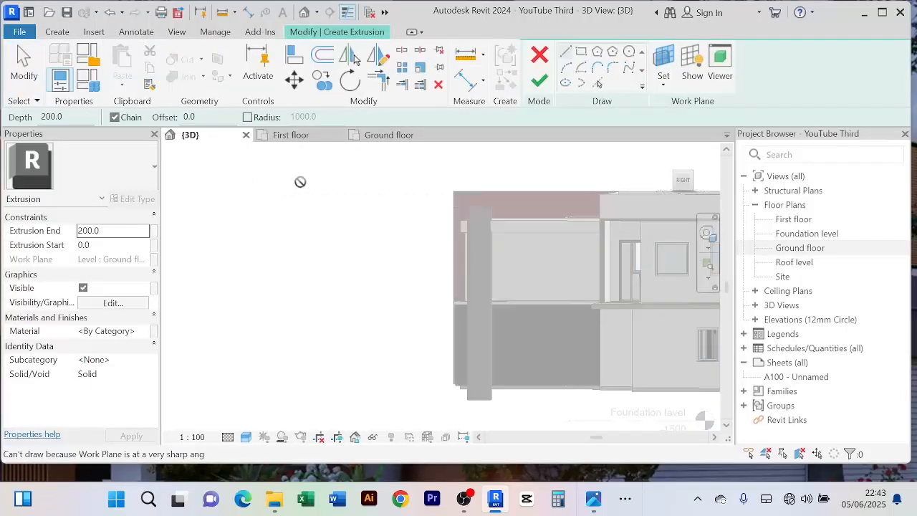
left_click(664, 86)
left_click(684, 136)
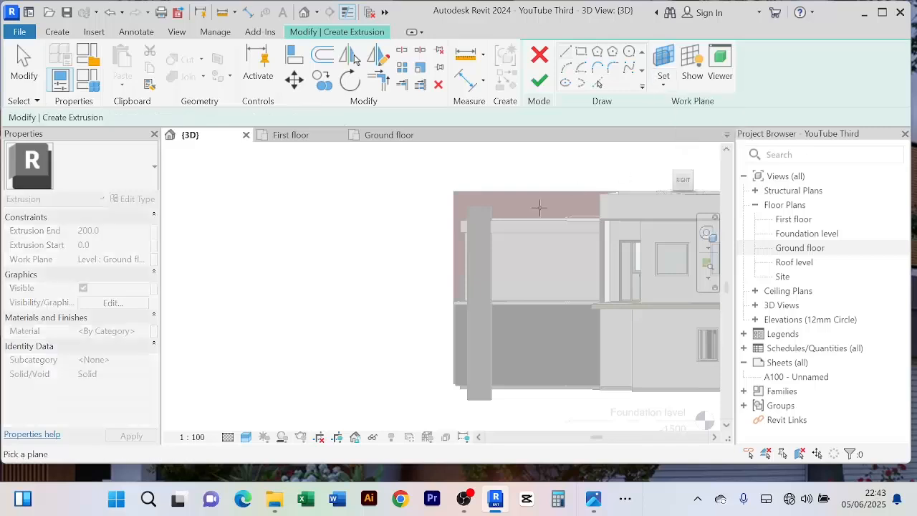
scroll(491, 212, "up", 2)
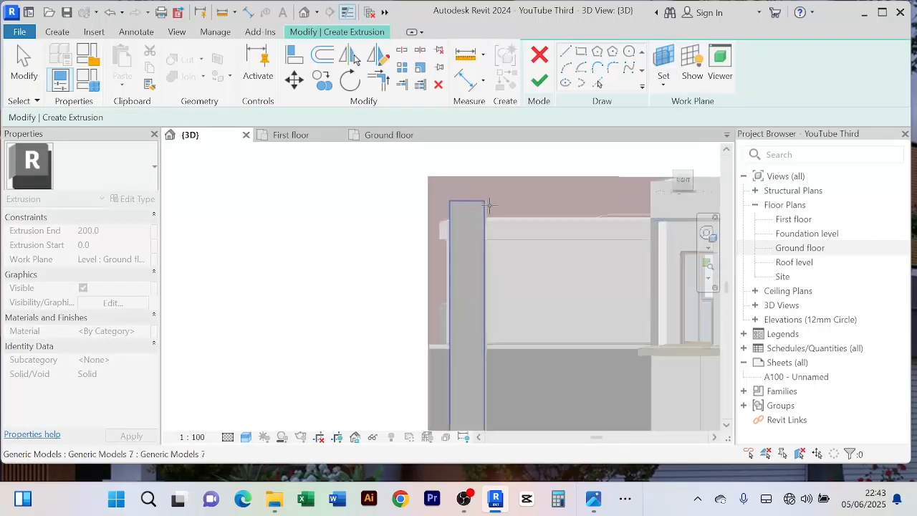
left_click(533, 235)
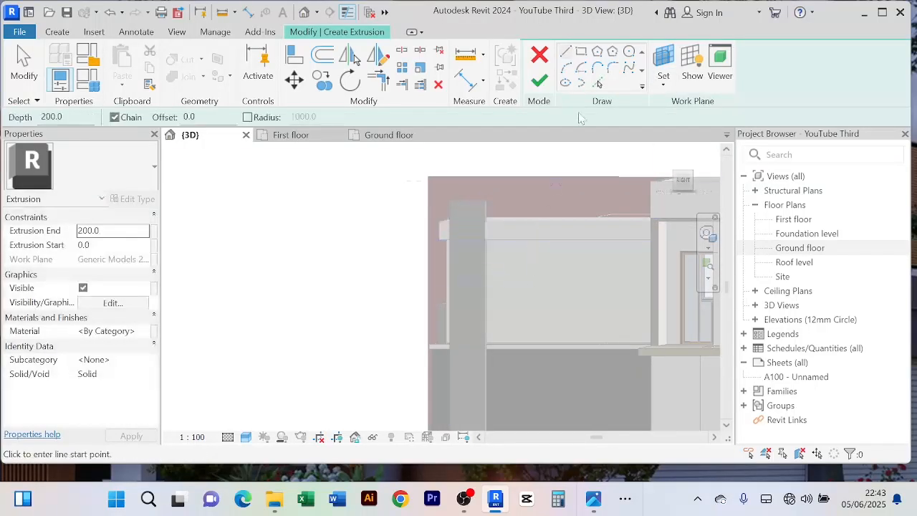
Step: Sketch a rectangle about 7610 mm high from the column's top inner corner to the base of the house wall, and end the drawing command
left_click(582, 52)
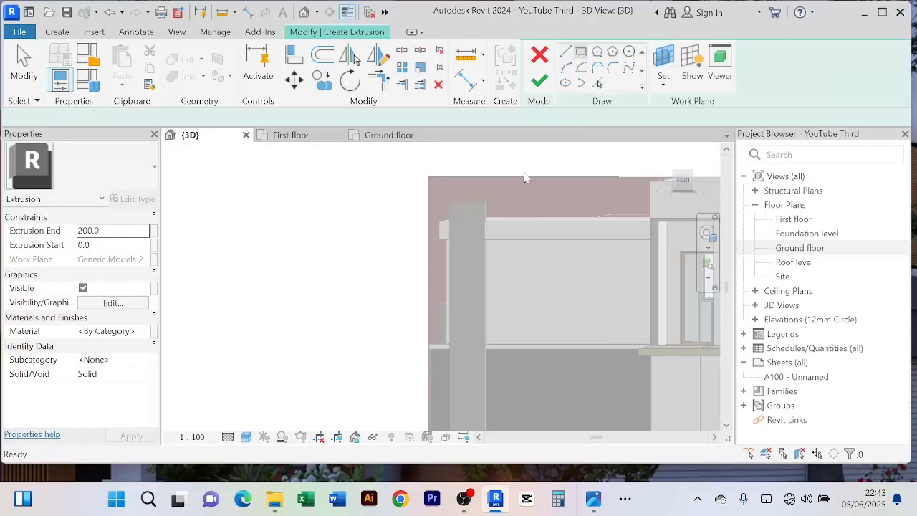
left_click(485, 204)
scroll(528, 317, "down", 2)
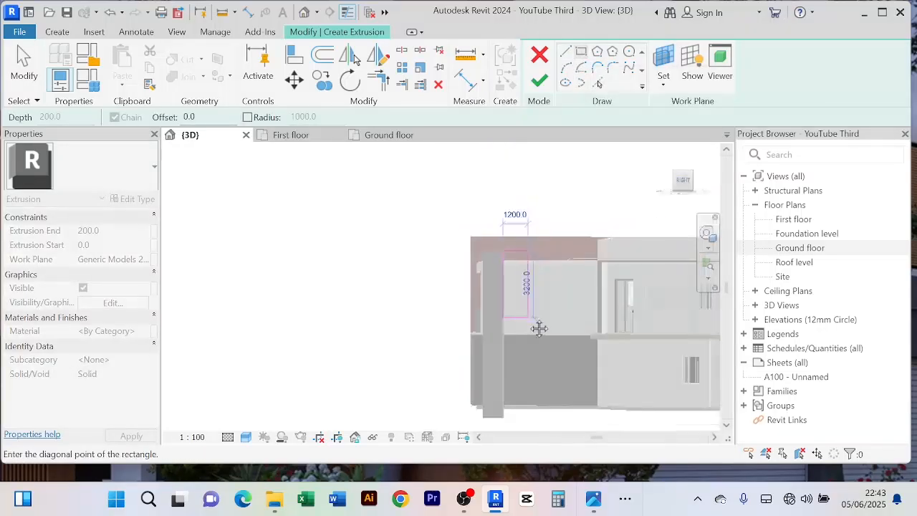
middle_click_drag(538, 328, 485, 260)
scroll(526, 299, "up", 2)
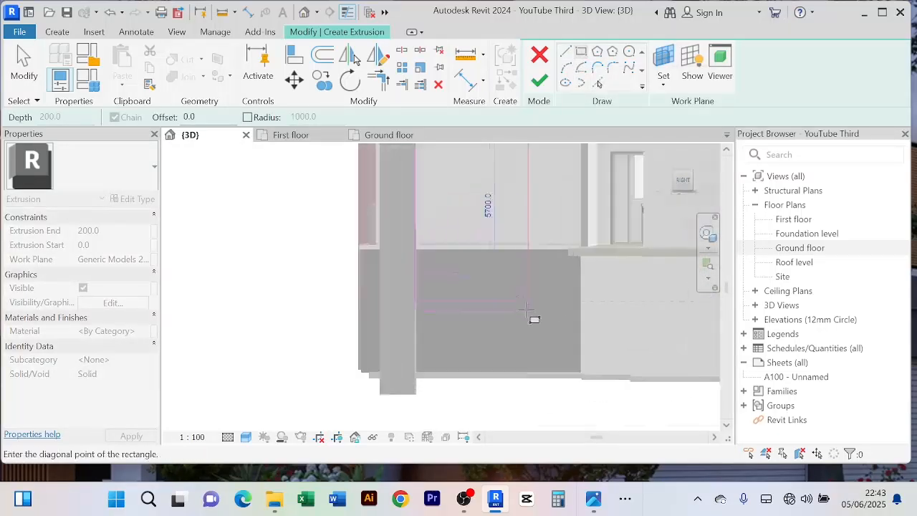
left_click(580, 380)
right_click(259, 170)
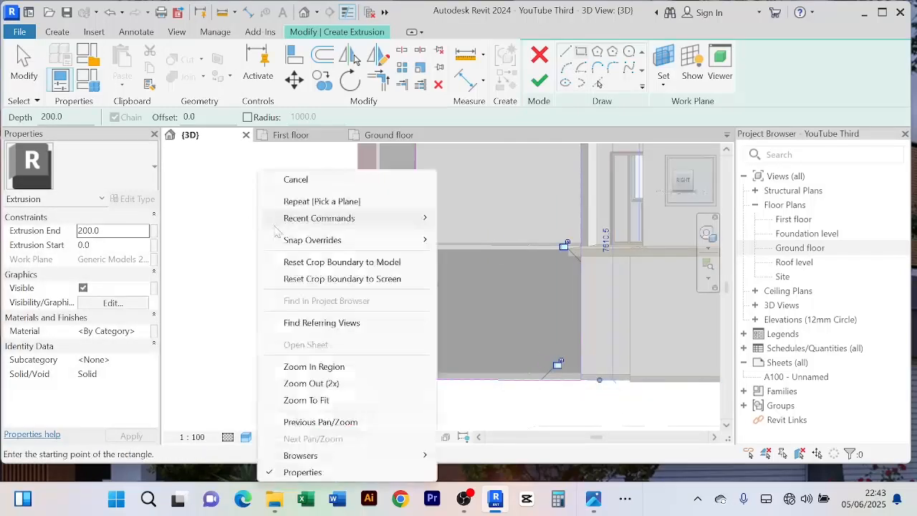
left_click(295, 180)
right_click(262, 171)
left_click(300, 179)
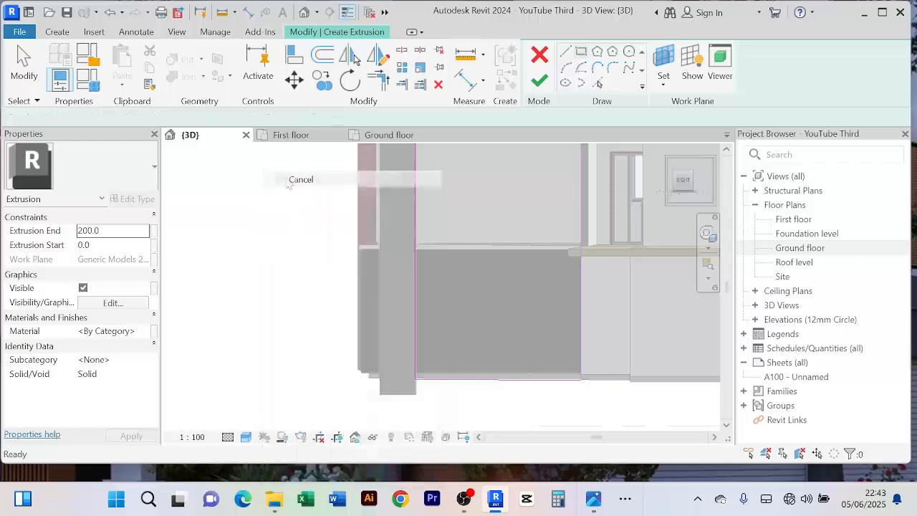
right_click(272, 172)
left_click(288, 184)
Step: Offset copies of the rectangle's column-side vertical line at successive 200 mm spacings across the opening toward the house wall
scroll(286, 189, "down", 1)
middle_click_drag(290, 197, 262, 312)
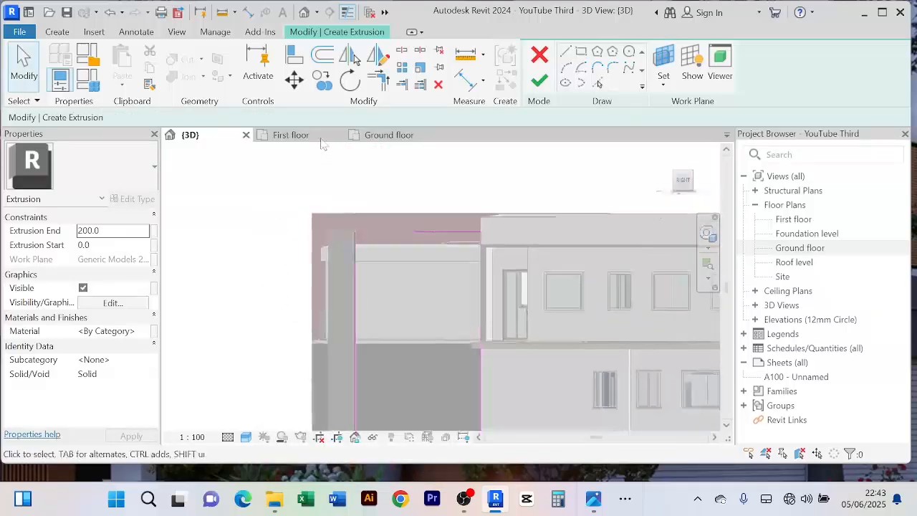
middle_click_drag(370, 178, 378, 153)
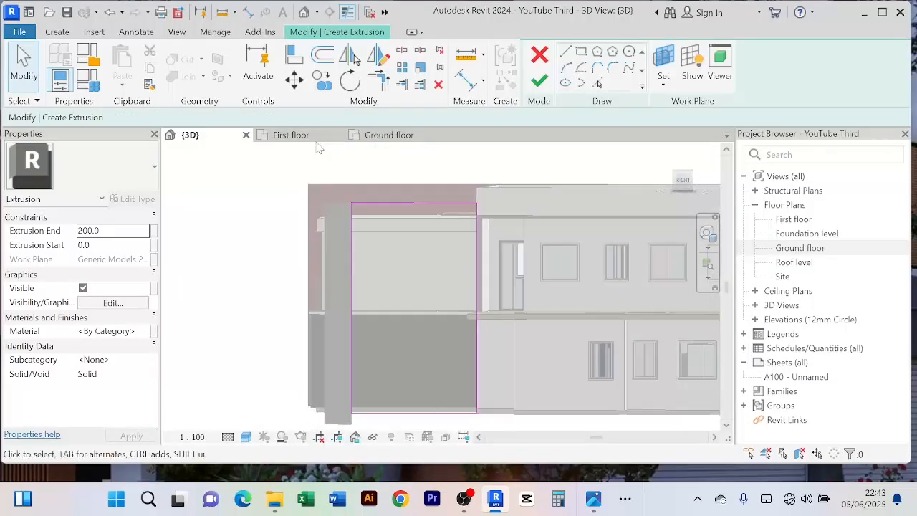
left_click(319, 61)
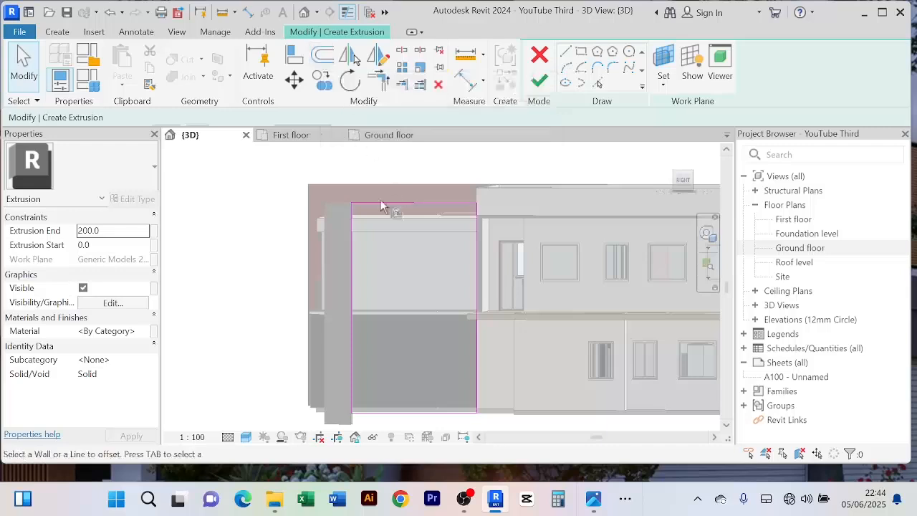
scroll(384, 205, "up", 4)
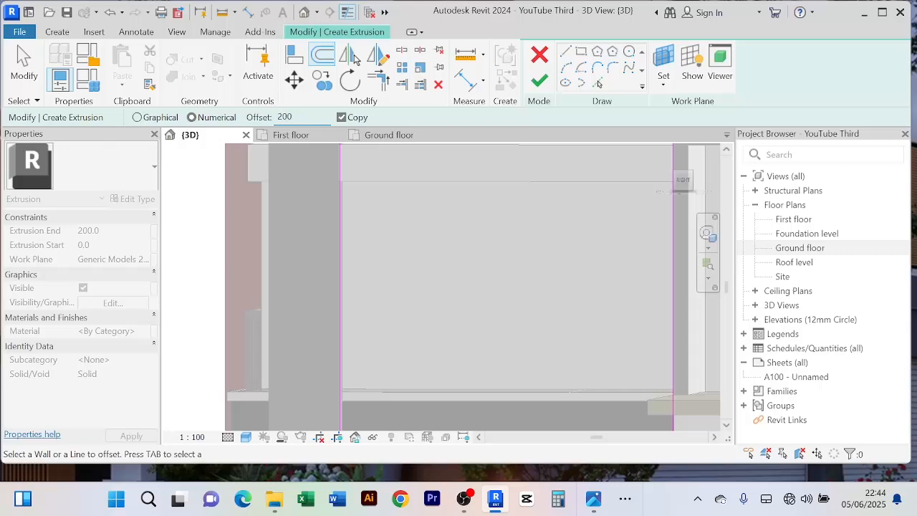
scroll(379, 261, "down", 2)
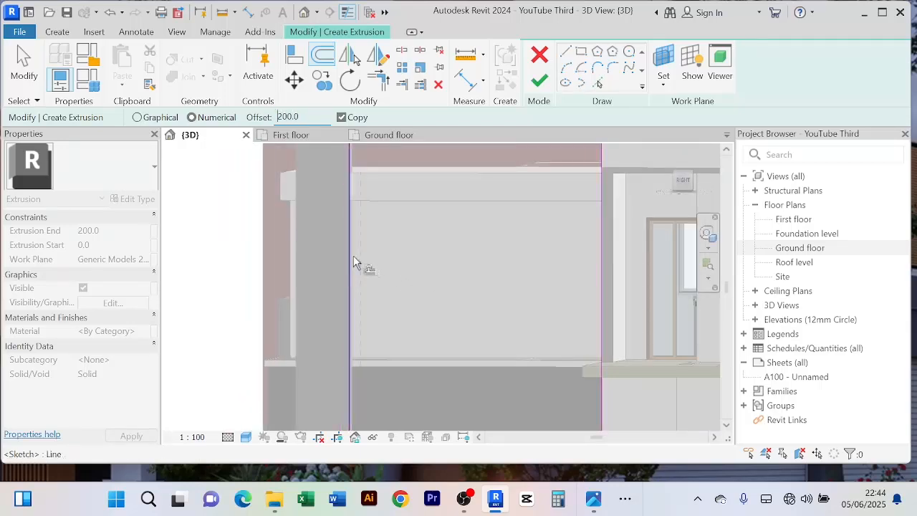
scroll(397, 240, "up", 1)
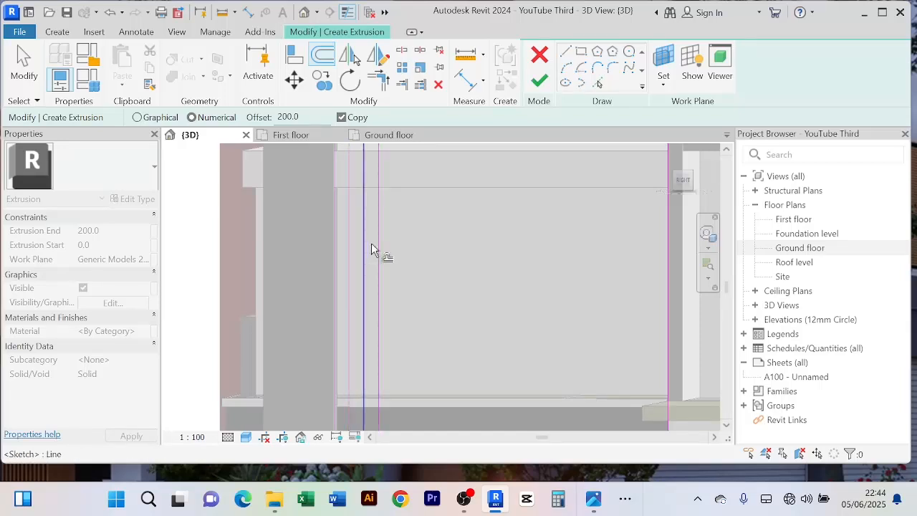
left_click(381, 246)
left_click(399, 245)
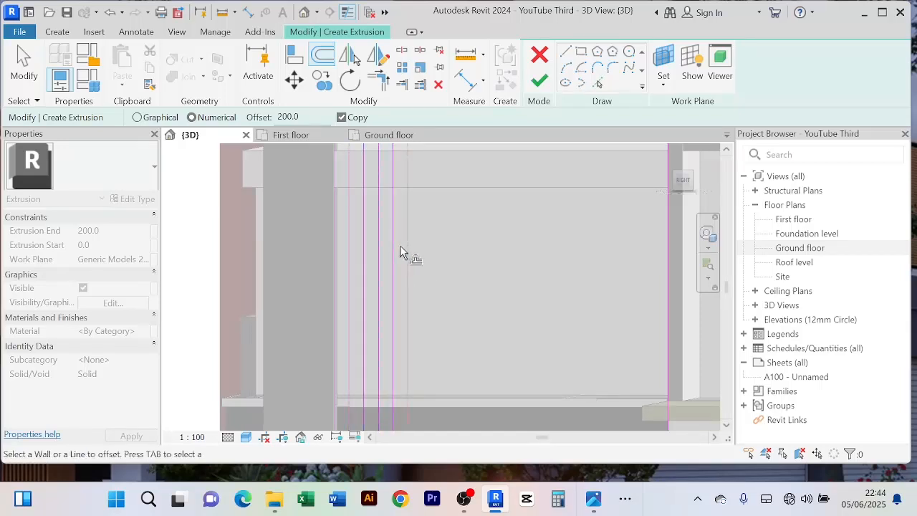
left_click(414, 260)
left_click(430, 259)
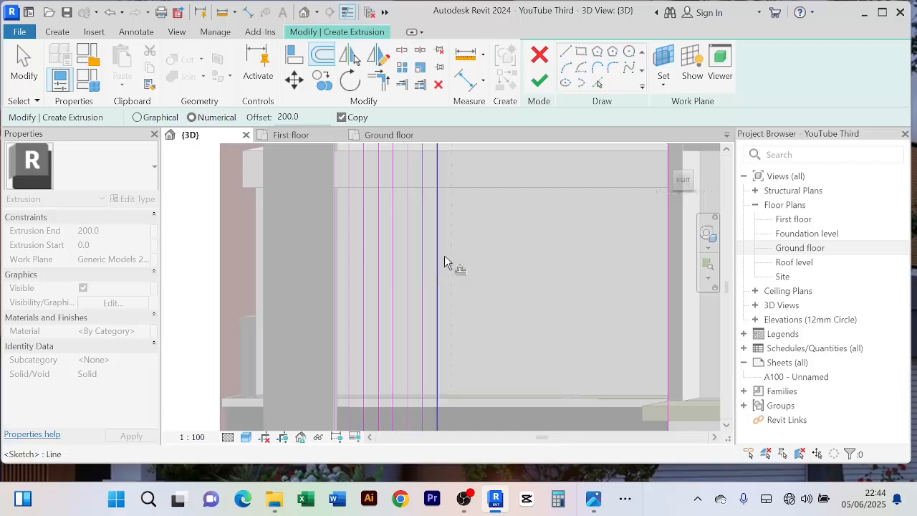
left_click(446, 262)
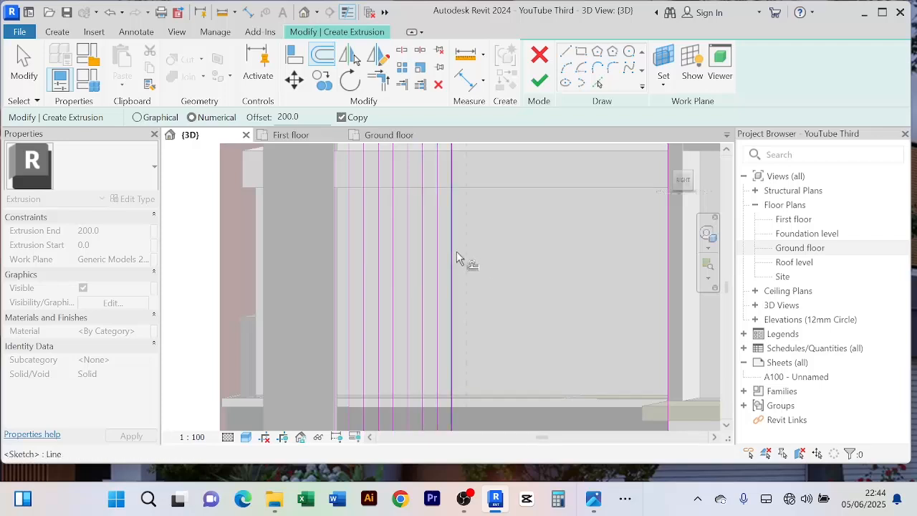
left_click(465, 262)
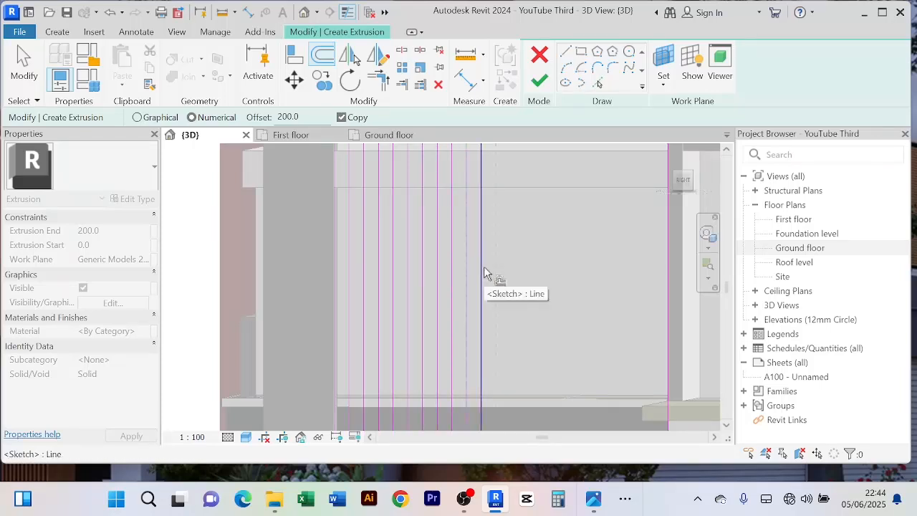
left_click(485, 273)
left_click(502, 279)
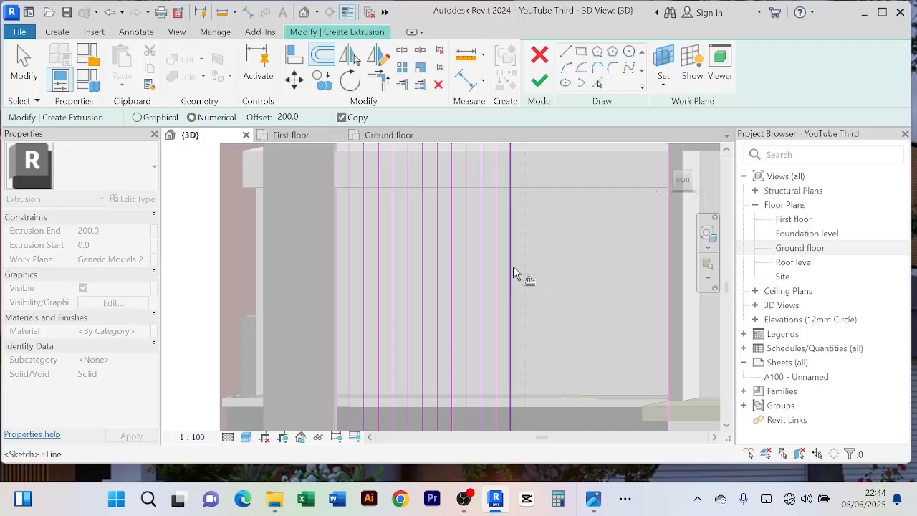
left_click(523, 278)
left_click(539, 281)
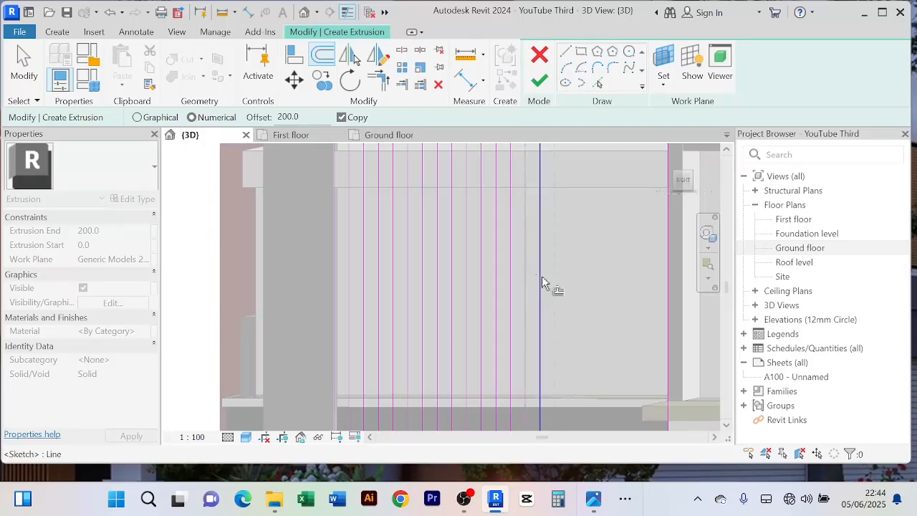
left_click(561, 278)
left_click(564, 277)
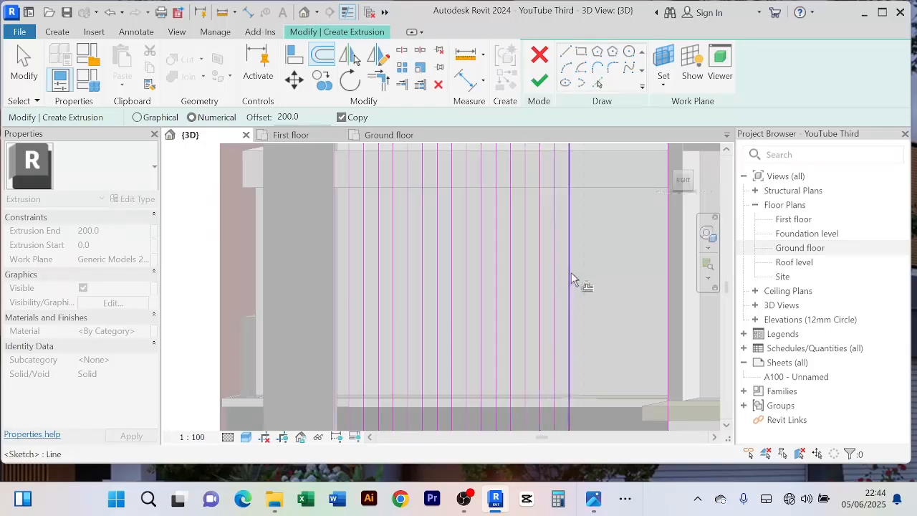
left_click(586, 284)
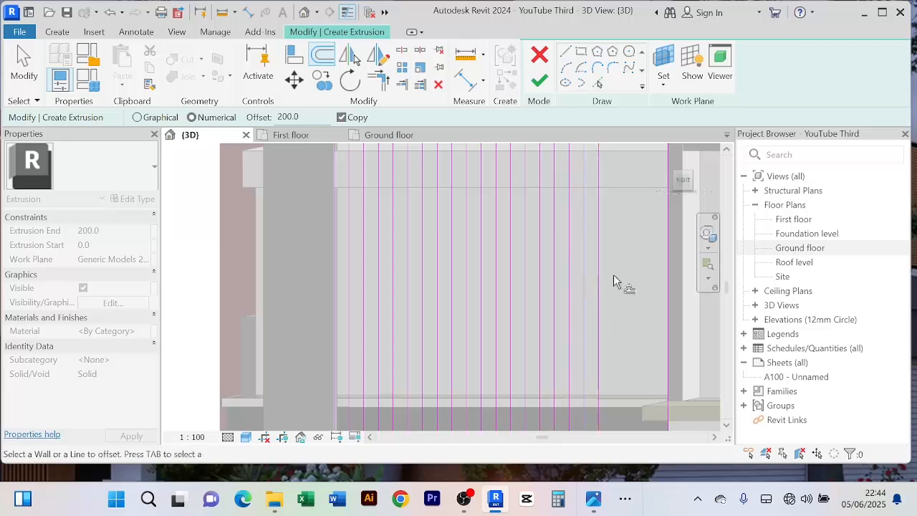
left_click(606, 269)
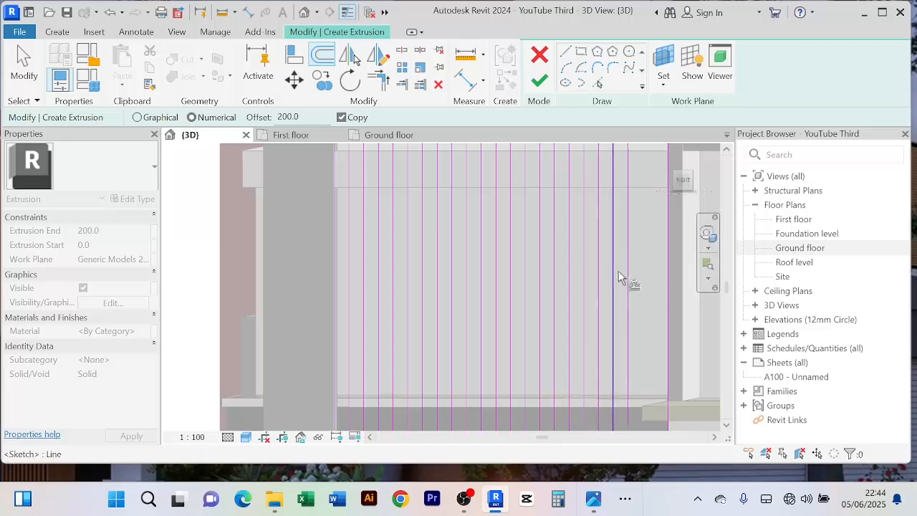
left_click(624, 279)
left_click(643, 282)
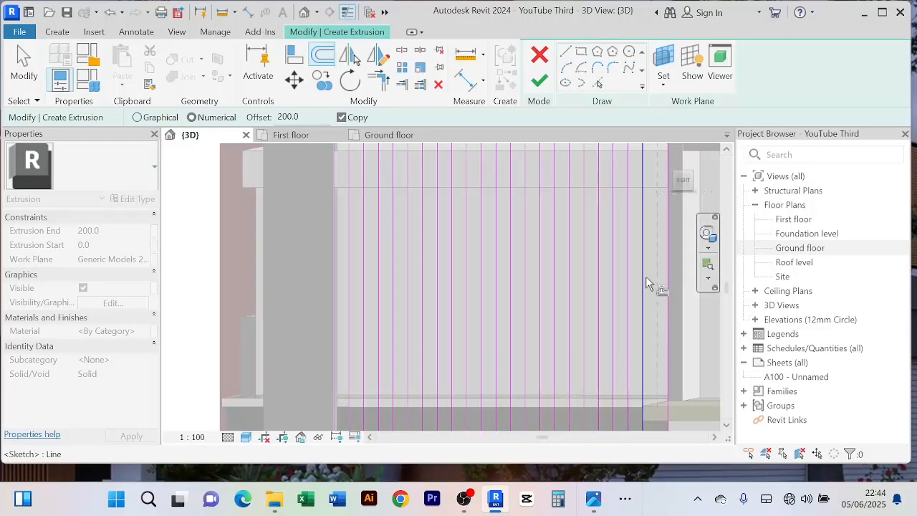
Step: End the offset and split the sketch rectangle's top line midway in every second gap between verticals, starting beside the column
scroll(605, 277, "down", 4)
right_click(342, 215)
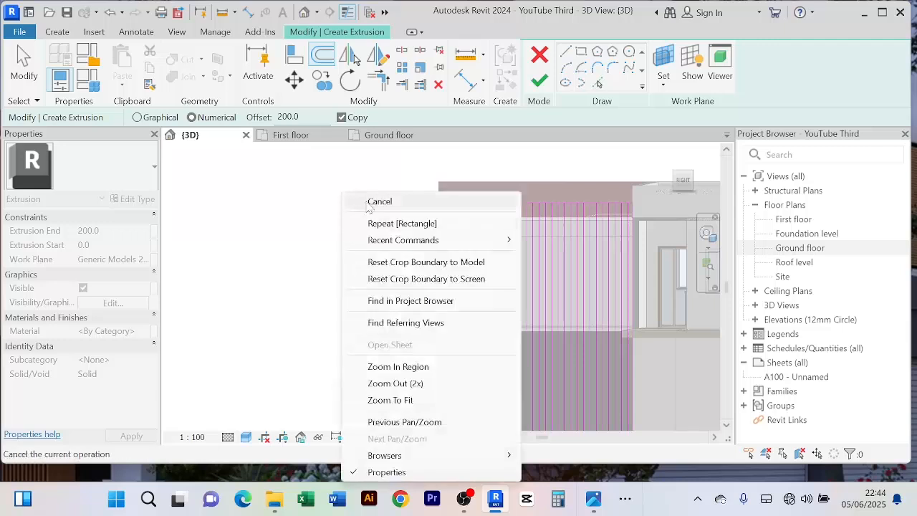
left_click(369, 203)
right_click(357, 196)
left_click(384, 182)
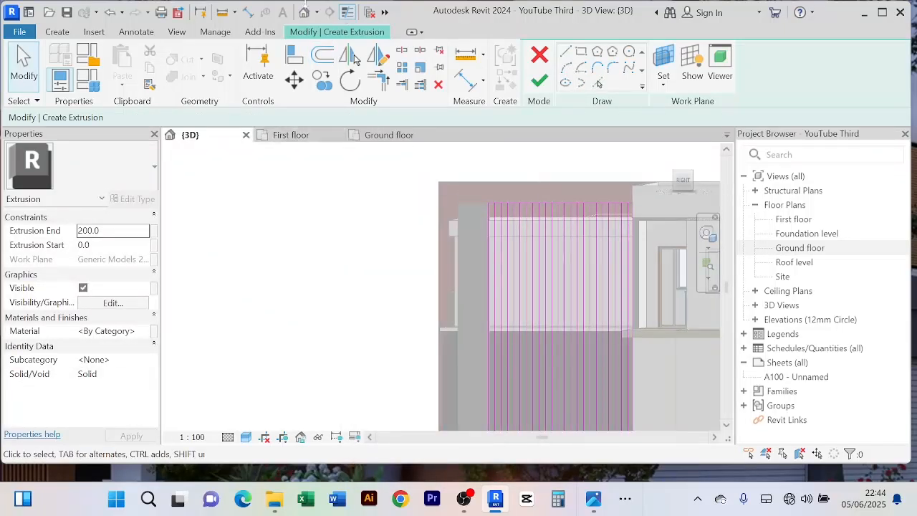
left_click(402, 50)
scroll(502, 197, "up", 3)
scroll(434, 240, "up", 3)
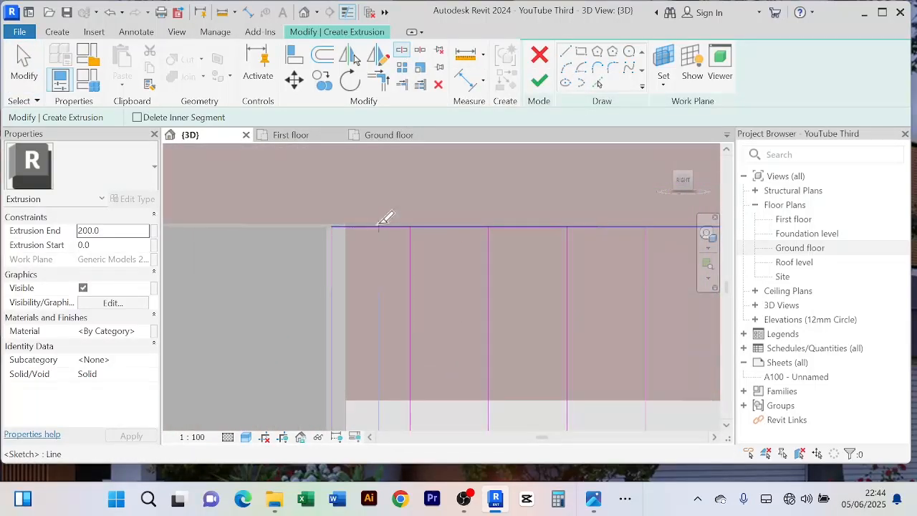
left_click(378, 227)
left_click(527, 227)
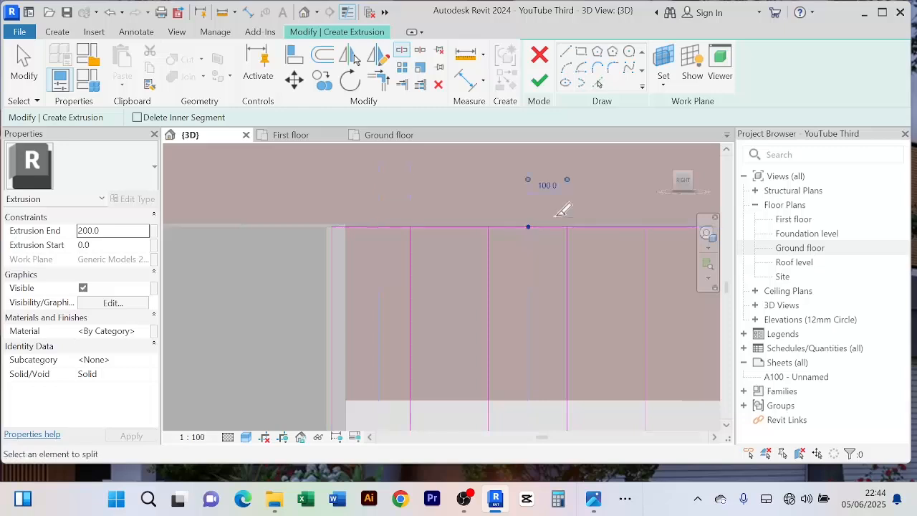
middle_click_drag(557, 226, 410, 233)
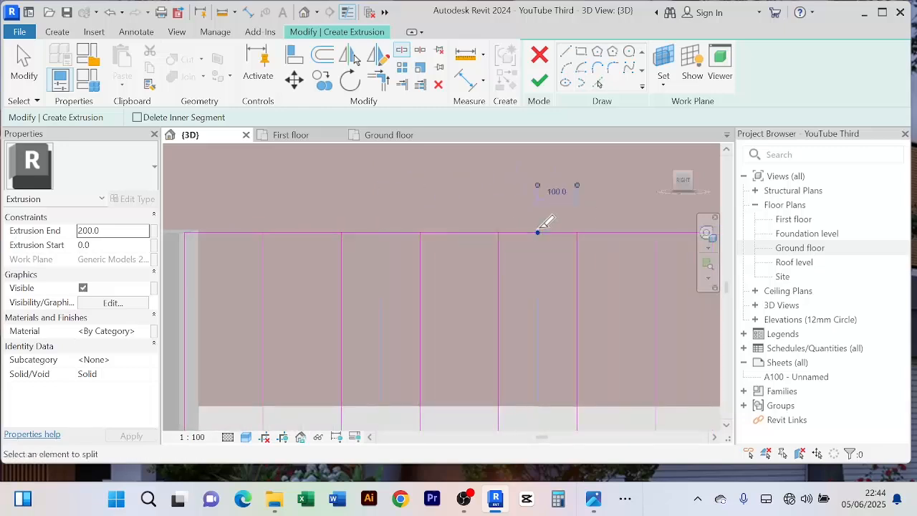
mouse_move(544, 223)
middle_mouse_down()
mouse_move(603, 205)
mouse_move(549, 223)
mouse_move(600, 210)
mouse_move(423, 221)
mouse_move(458, 216)
middle_mouse_up()
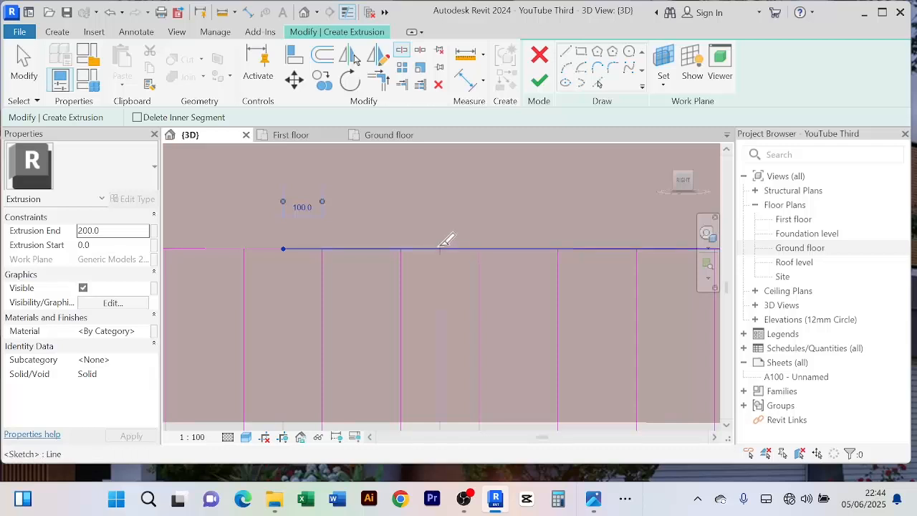
Step: Continue splitting the rectangle's top line near the middle of alternate gaps up to the house wall
left_click(440, 248)
left_click(589, 248)
middle_click_drag(590, 208, 308, 221)
left_click(476, 250)
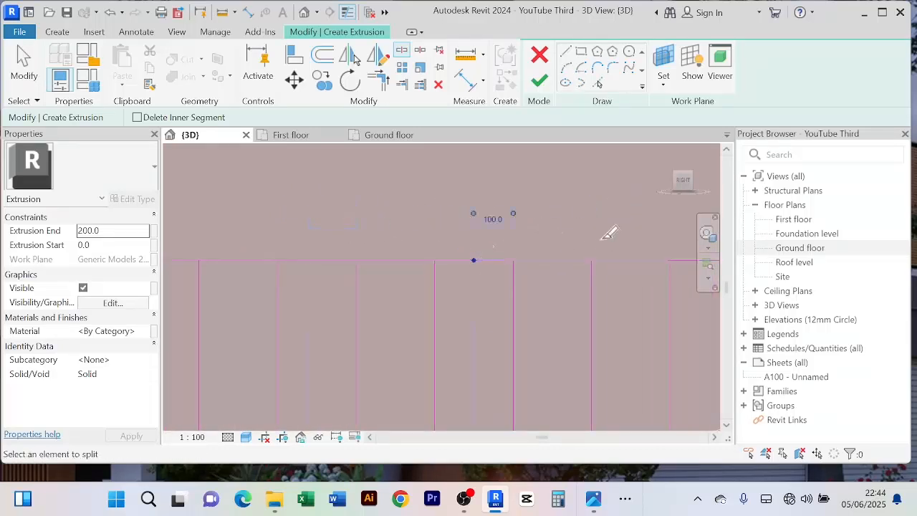
left_click(623, 252)
middle_click_drag(580, 212, 280, 236)
left_click(491, 264)
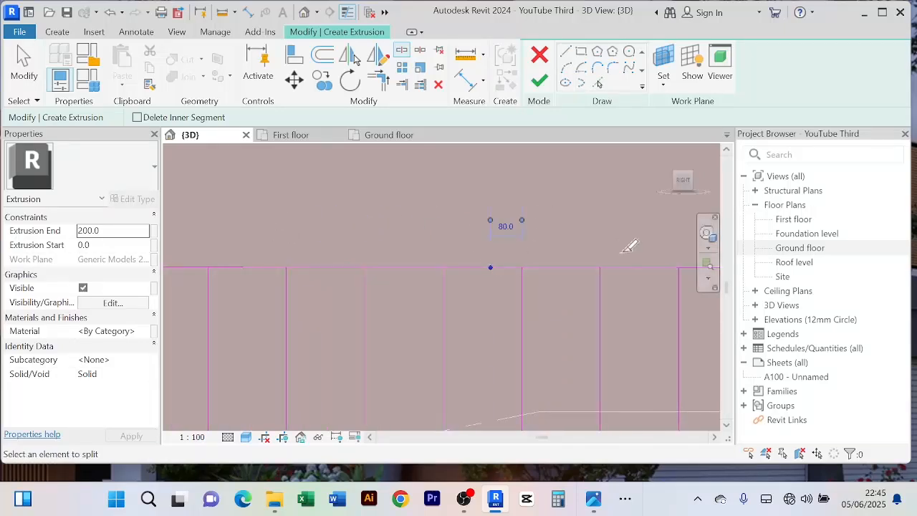
mouse_move(606, 227)
middle_mouse_down()
mouse_move(350, 230)
mouse_move(287, 216)
middle_mouse_up()
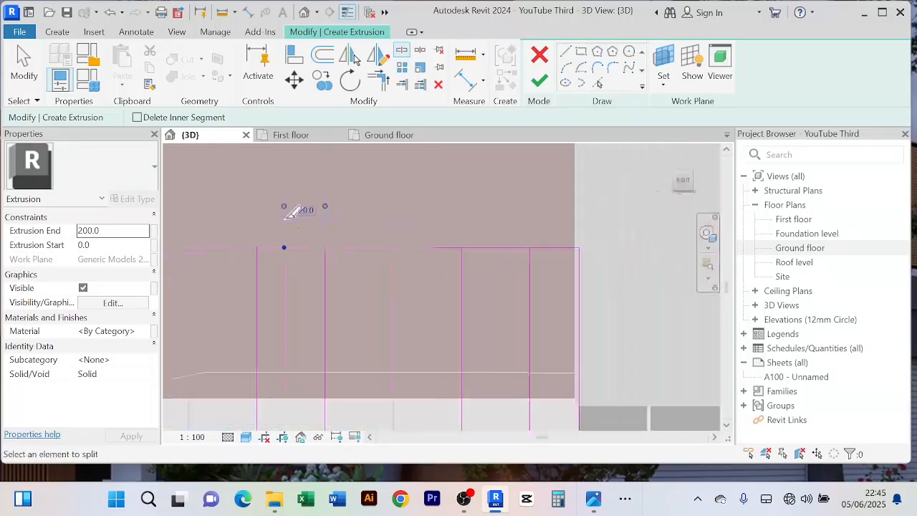
left_click(435, 247)
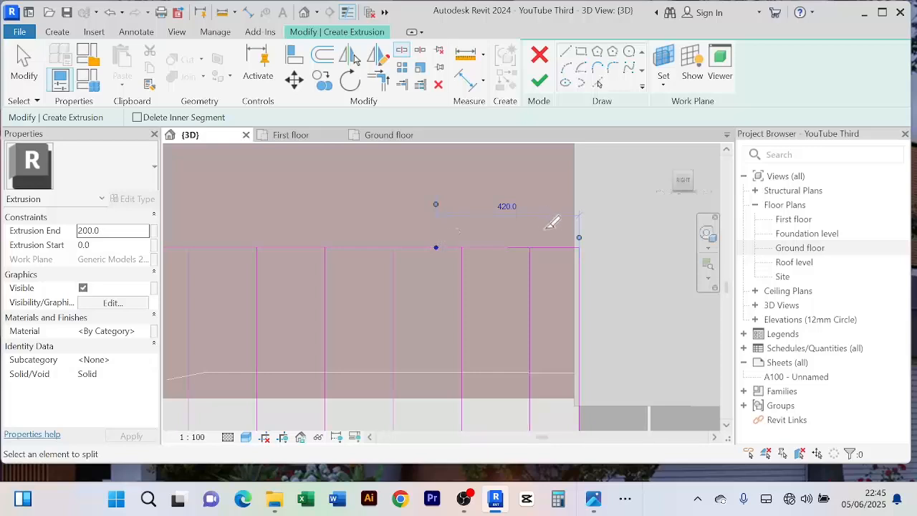
scroll(489, 240, "down", 3)
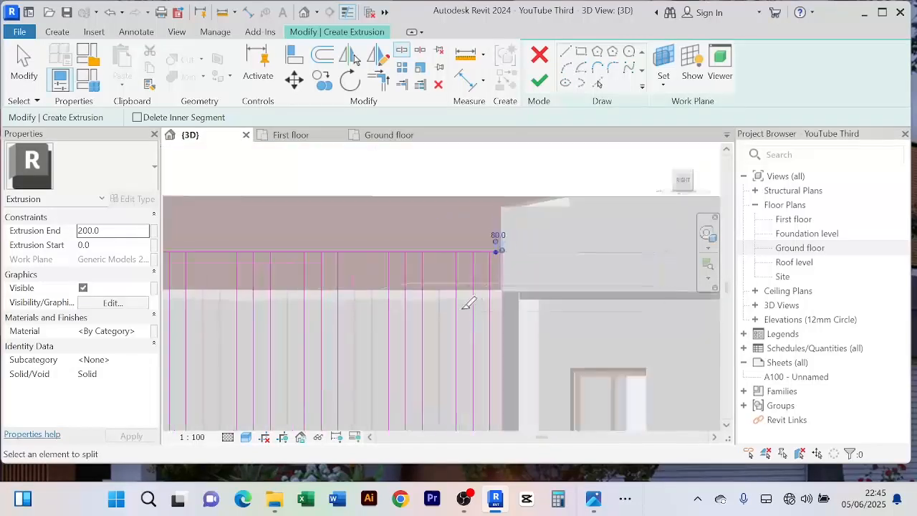
Step: Split the rectangle's bottom line in every second gap between the verticals, starting at the house wall end
middle_click_drag(470, 313, 521, 186)
scroll(552, 351, "down", 2)
mouse_move(551, 360)
middle_mouse_down()
mouse_move(571, 191)
mouse_move(568, 355)
mouse_move(566, 185)
middle_mouse_up()
scroll(570, 249, "up", 4)
middle_click_drag(578, 254, 591, 348)
scroll(587, 328, "up", 1)
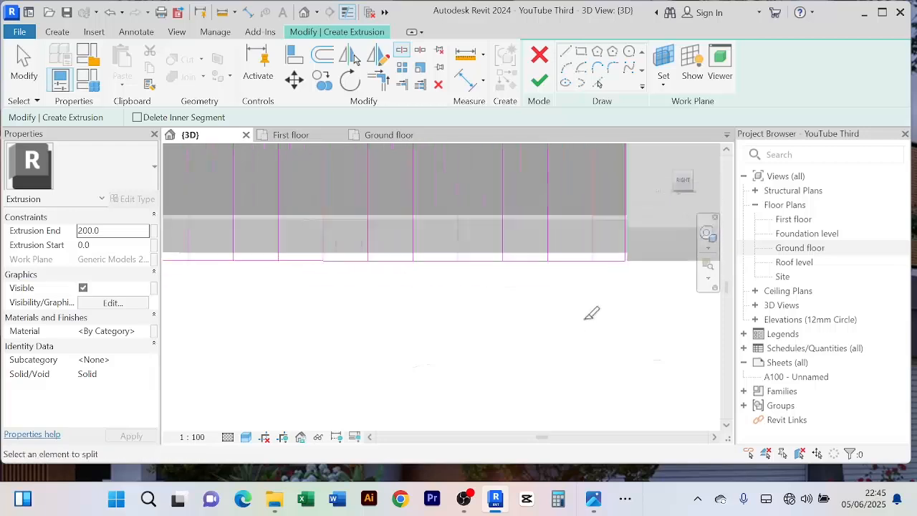
scroll(592, 313, "up", 2)
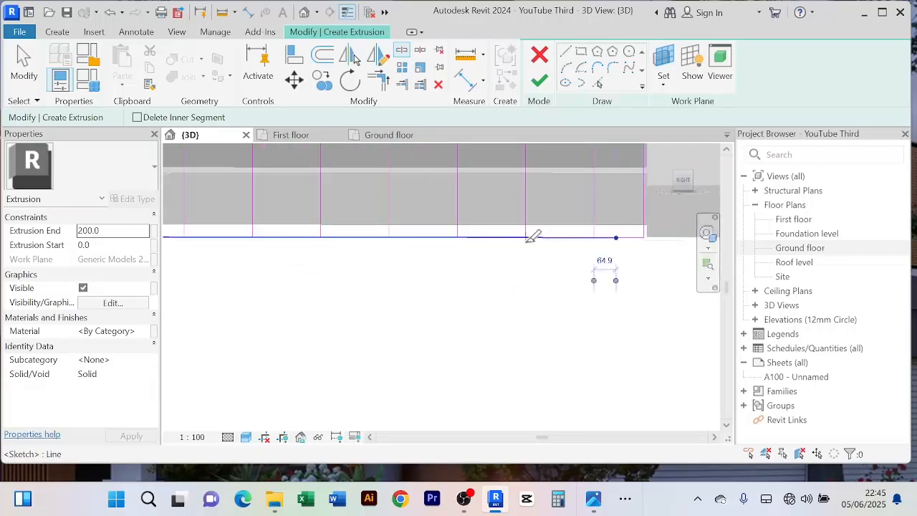
left_click(500, 237)
left_click(349, 235)
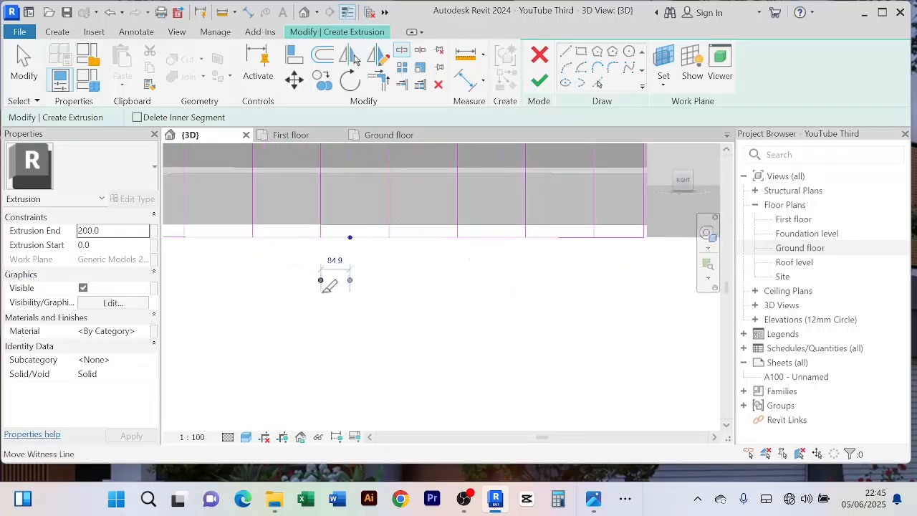
Step: Continue splitting the rectangle's bottom line in alternate gaps until the gap beside the column
mouse_move(327, 276)
middle_mouse_down()
mouse_move(563, 316)
mouse_move(649, 318)
middle_mouse_up()
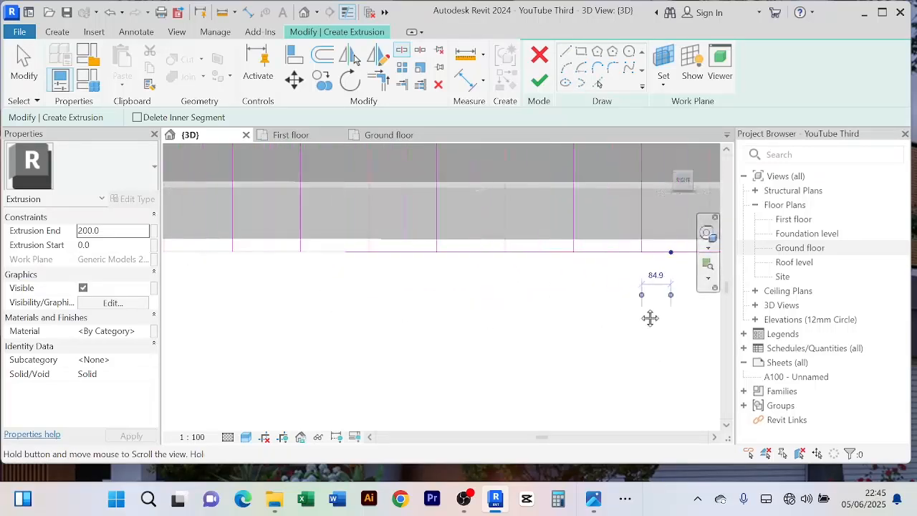
left_click(545, 250)
left_click(409, 250)
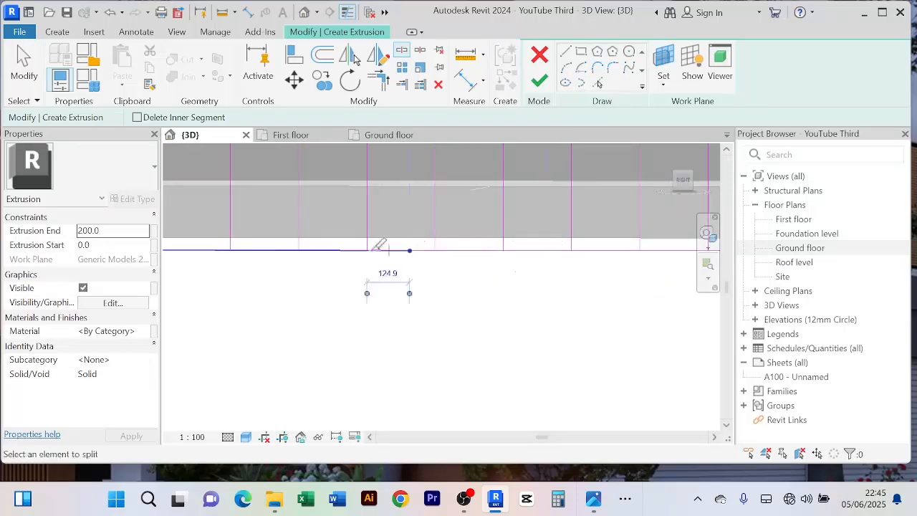
left_click(262, 250)
middle_click_drag(276, 322, 608, 344)
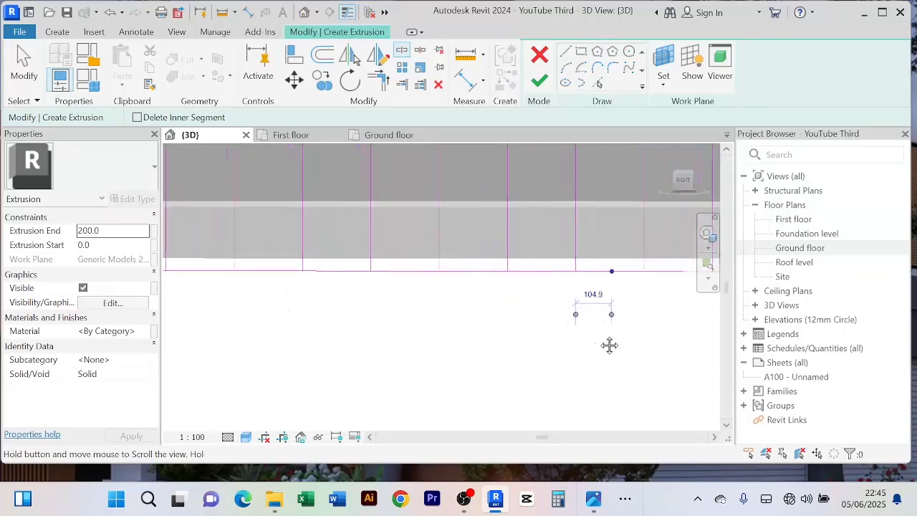
left_click(482, 271)
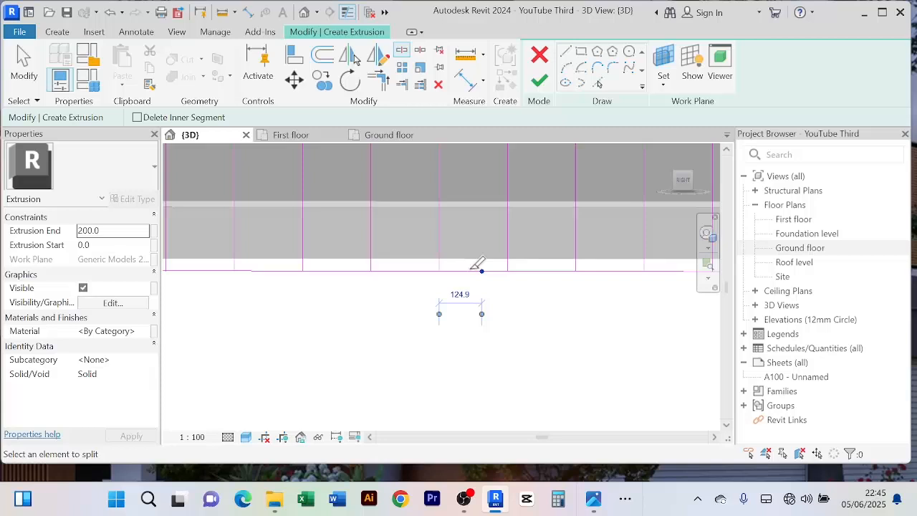
left_click(338, 271)
mouse_move(411, 349)
middle_mouse_down()
mouse_move(575, 360)
mouse_move(640, 352)
mouse_move(614, 361)
middle_mouse_up()
left_click(484, 278)
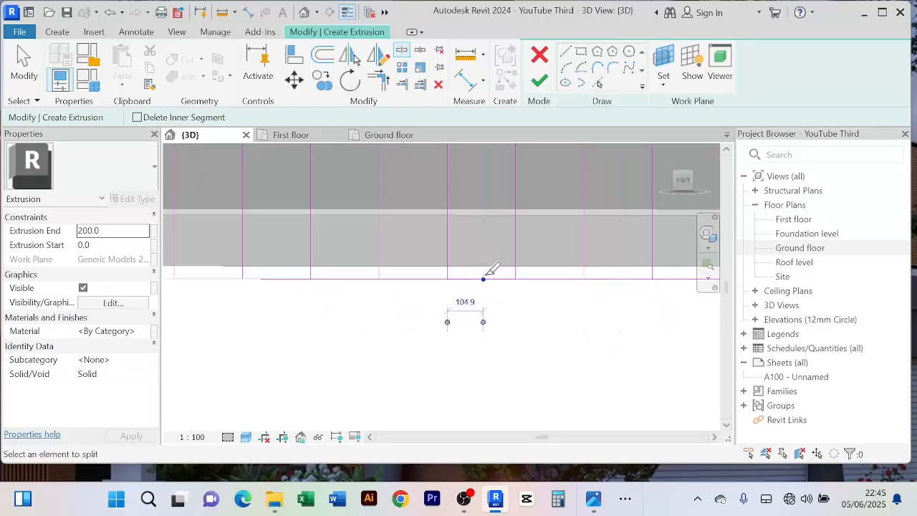
left_click(204, 279)
middle_click_drag(252, 333, 554, 348)
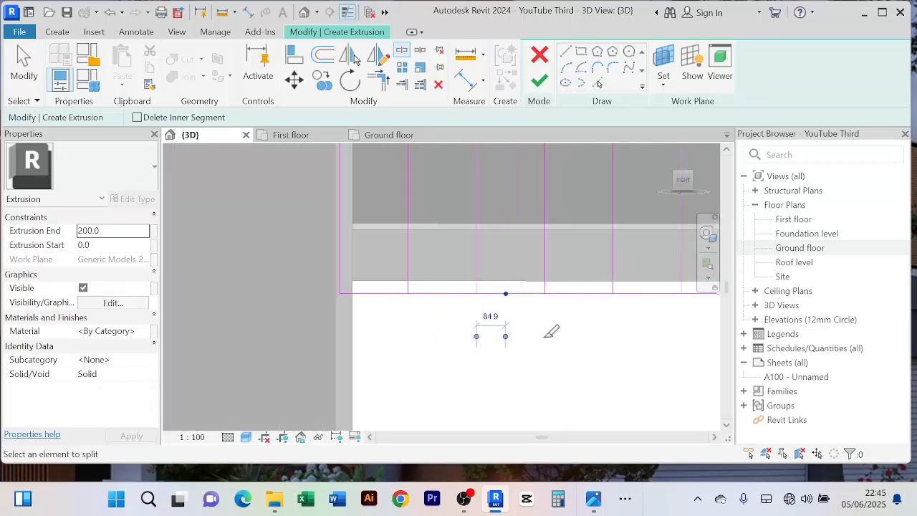
left_click(381, 292)
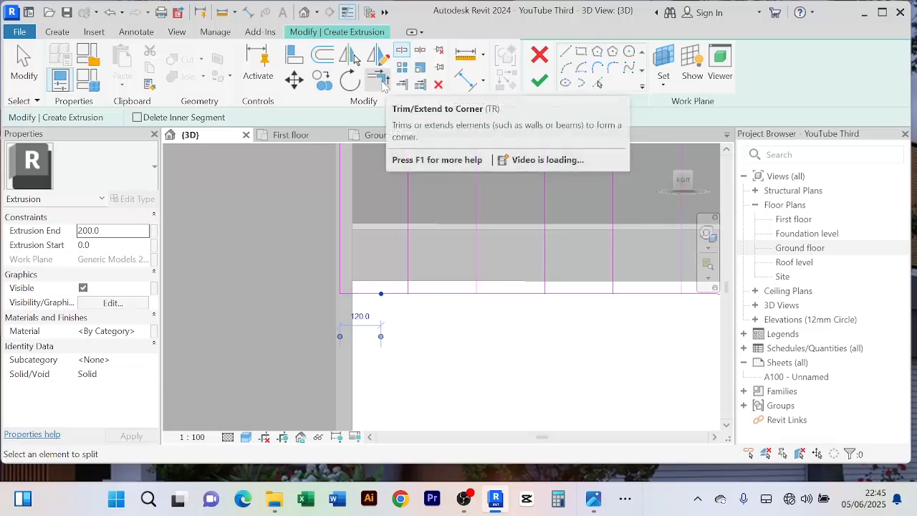
Step: Use Trim/Extend to Corner to close the bottom ends of the first two slats next to the column
left_click(379, 80)
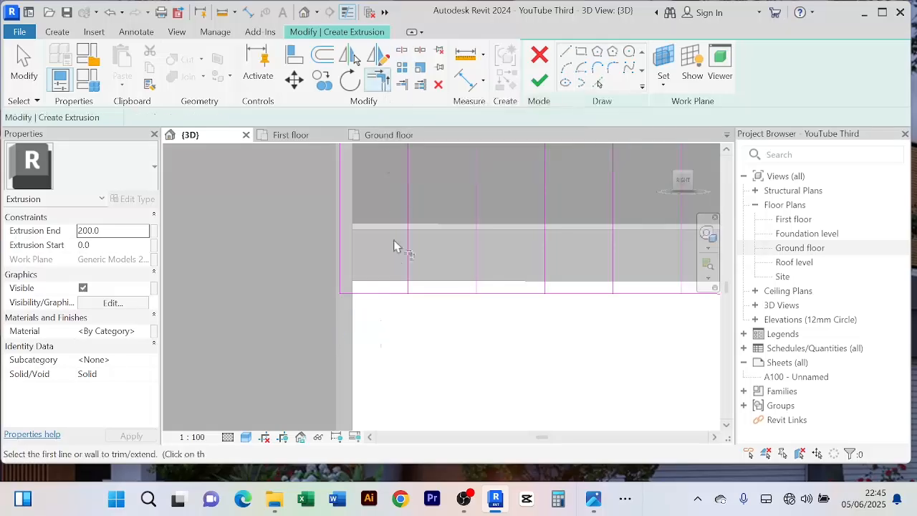
left_click(410, 285)
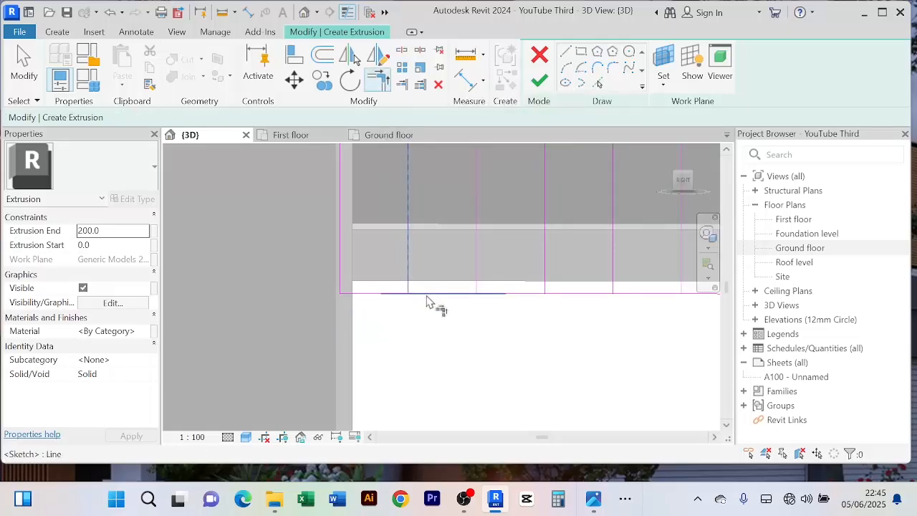
left_click(478, 259)
left_click(447, 299)
middle_click_drag(488, 327, 276, 344)
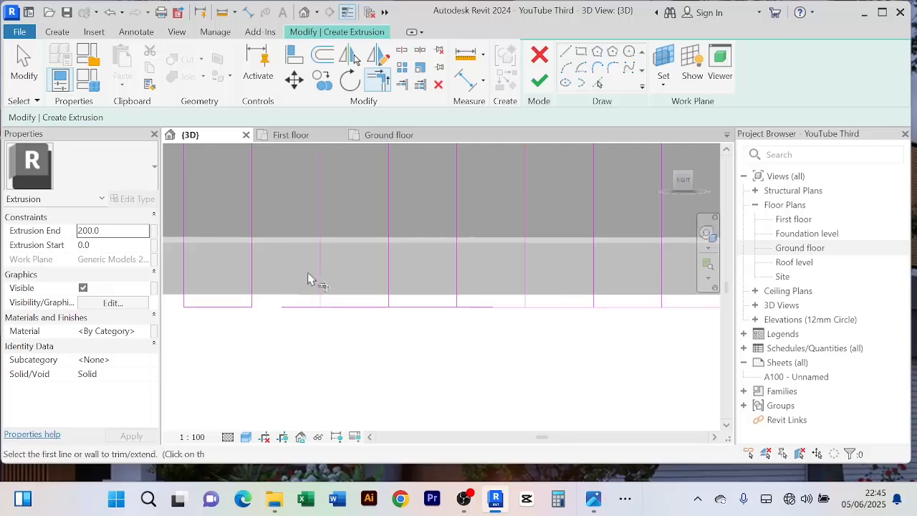
left_click(320, 272)
left_click(360, 309)
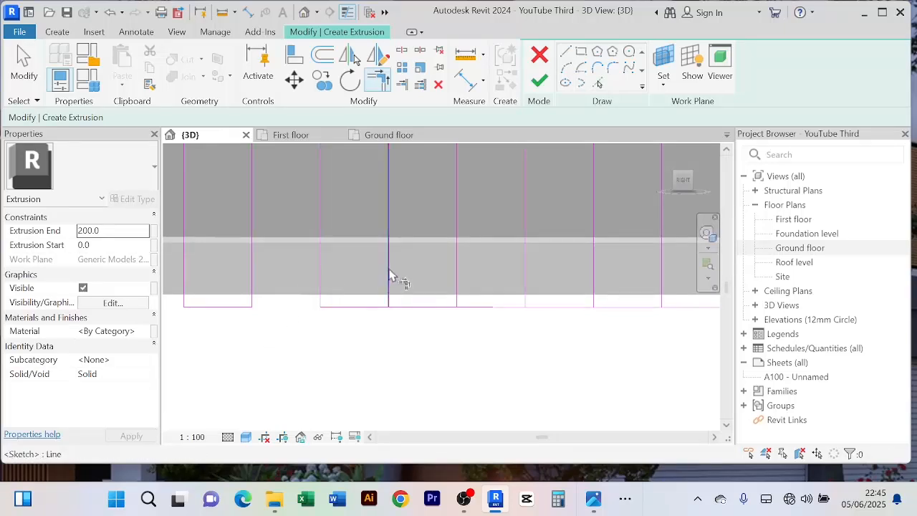
left_click(390, 280)
middle_click_drag(362, 354, 279, 356)
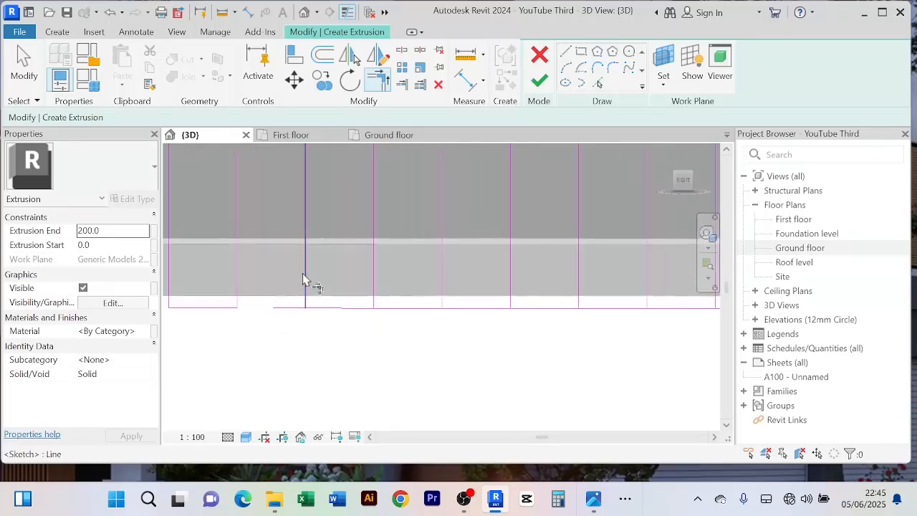
Step: Trim the bottom line segments to the vertical lines of the third and fourth slats from the column
left_click(335, 309)
left_click(372, 278)
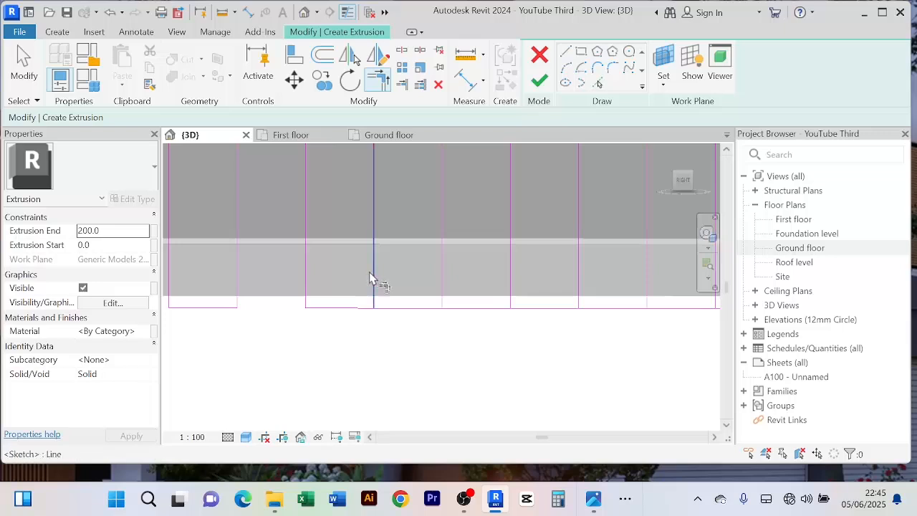
left_click(354, 309)
left_click(444, 271)
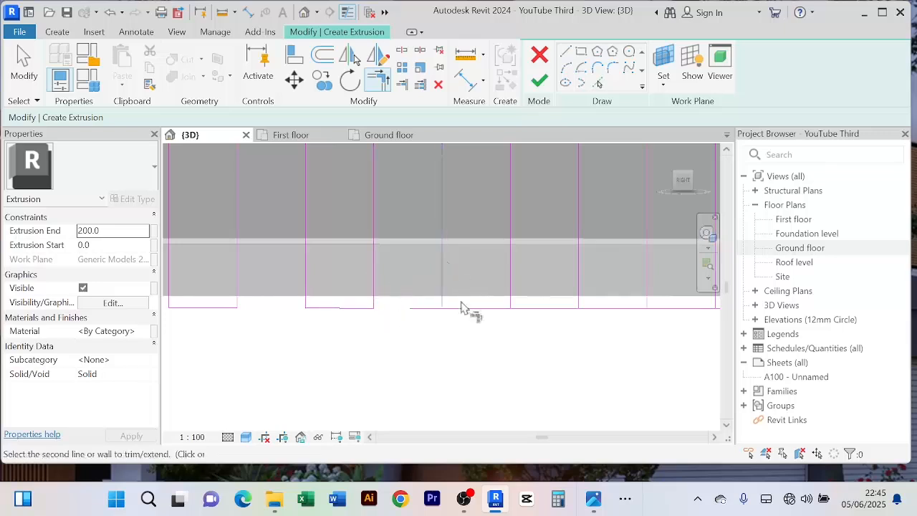
left_click(469, 309)
left_click(511, 274)
left_click(499, 308)
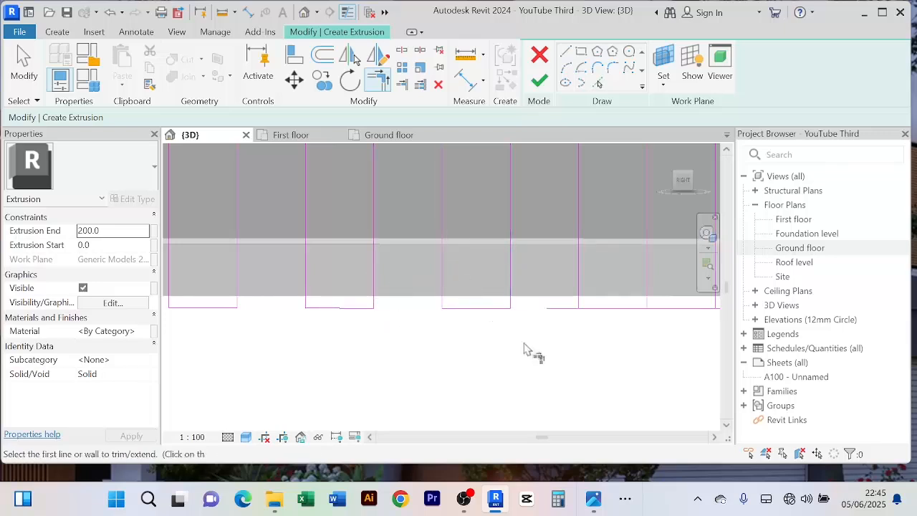
Step: Trim the bottom corners of the fifth and sixth slats, opening the gaps beside them
middle_click_drag(538, 357, 308, 378)
left_click(345, 299)
left_click(366, 327)
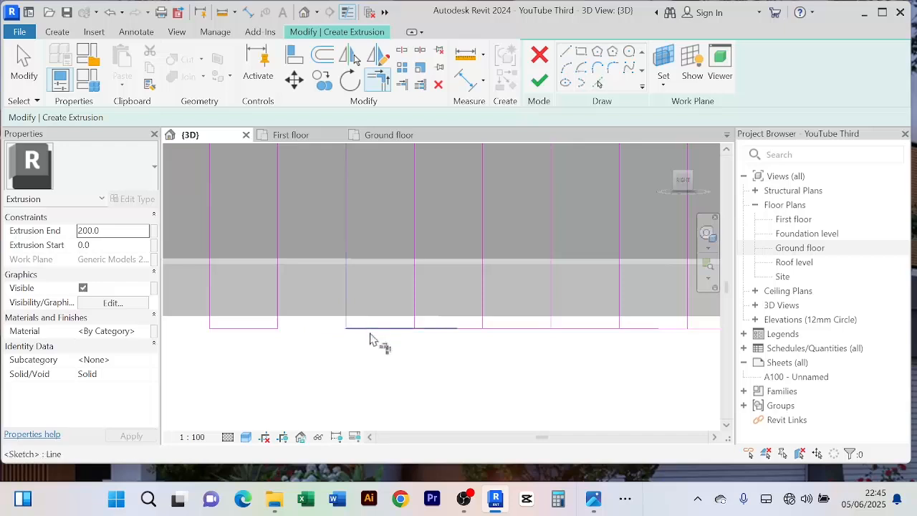
left_click(414, 299)
middle_click_drag(416, 364, 403, 362)
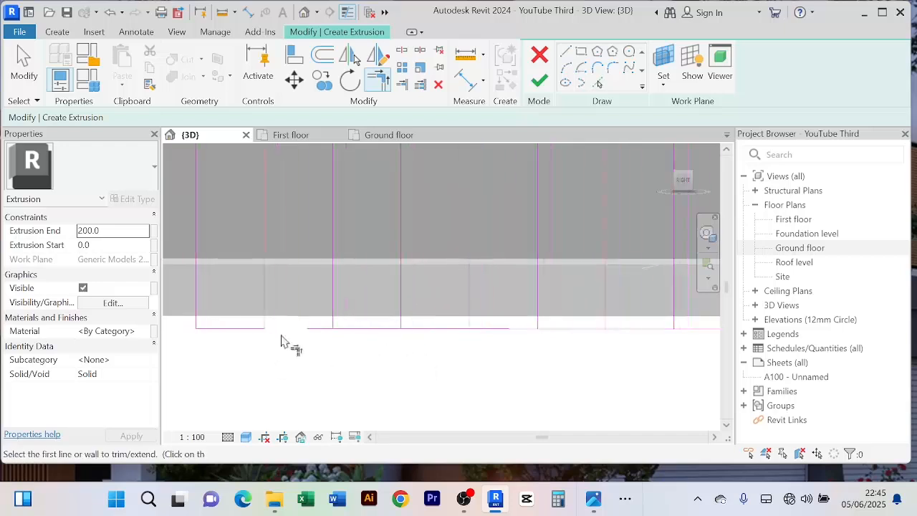
left_click(334, 290)
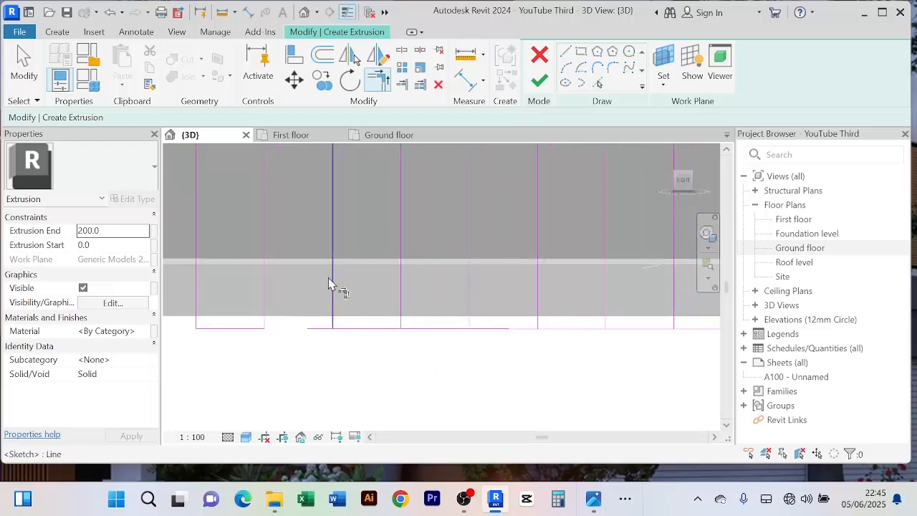
left_click(401, 278)
mouse_move(336, 368)
middle_mouse_down()
mouse_move(315, 365)
mouse_move(320, 358)
middle_mouse_up()
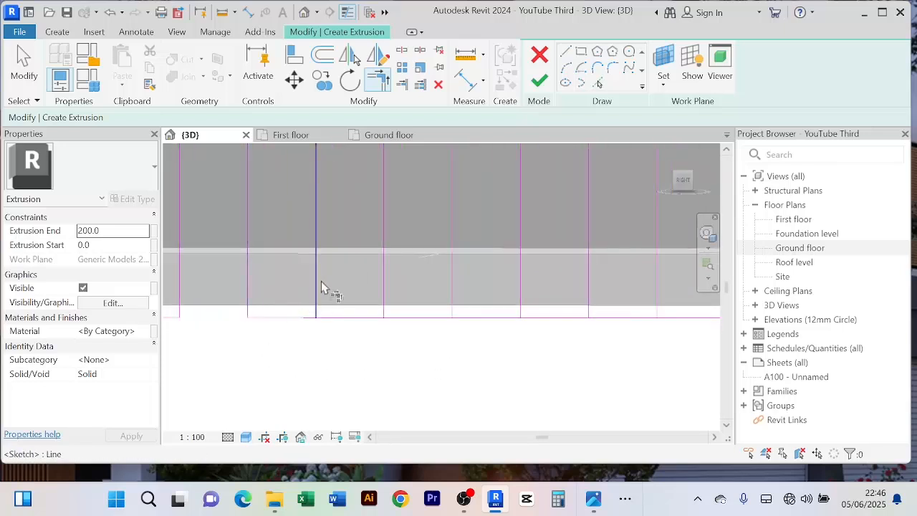
Step: Trim the bottom line segments to the vertical sides of the eighth and ninth slats from the column
left_click(393, 261)
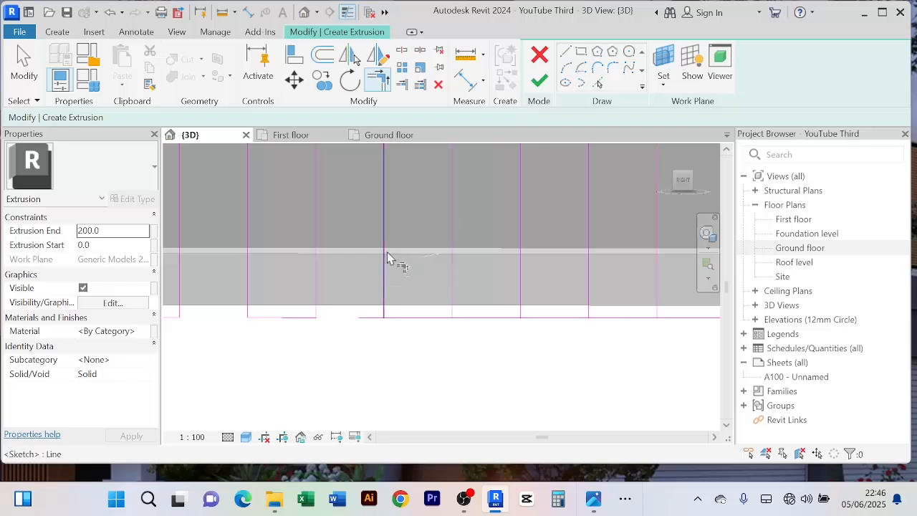
left_click(409, 318)
left_click(452, 250)
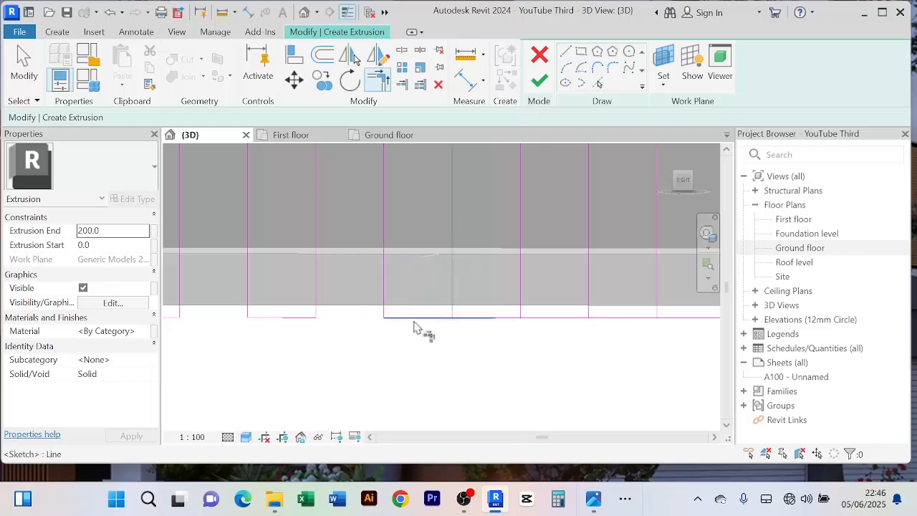
left_click(413, 319)
middle_click_drag(517, 335, 245, 334)
left_click(249, 271)
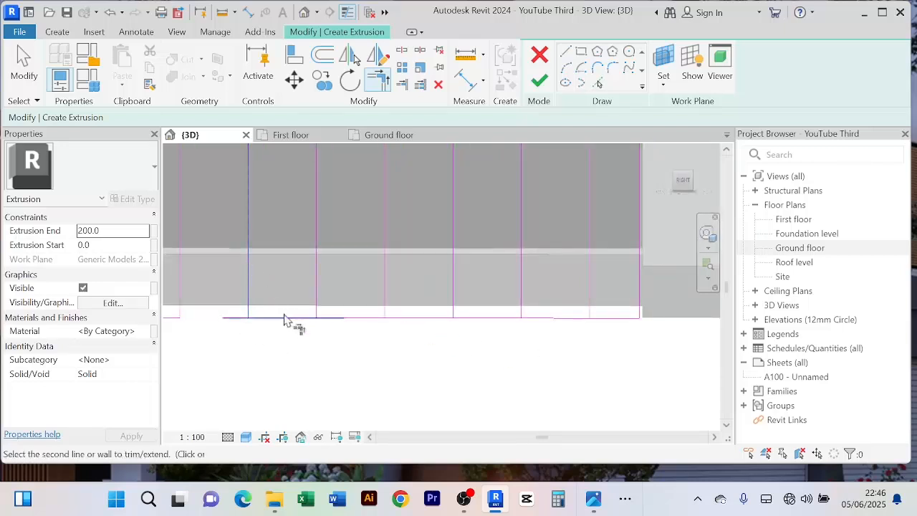
left_click(286, 317)
left_click(317, 276)
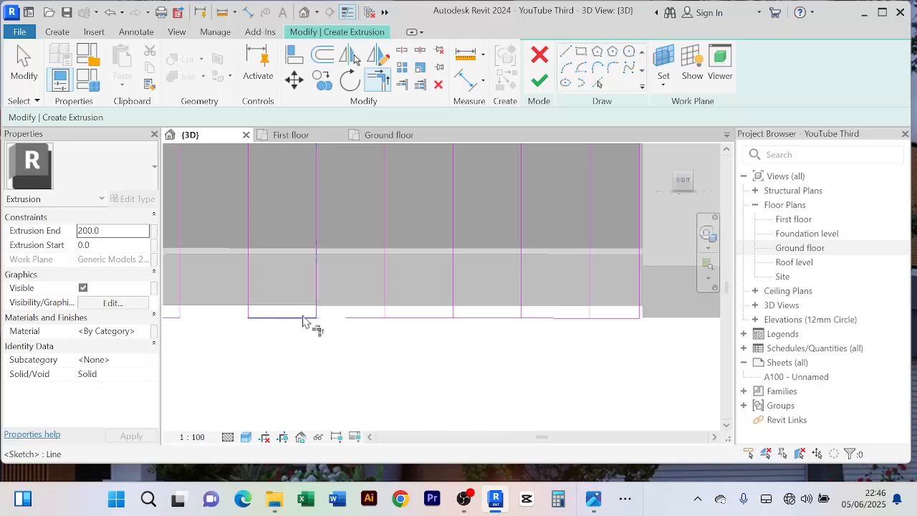
Step: Trim the bottom corners of the last two slats before the house wall
left_click(385, 271)
left_click(409, 318)
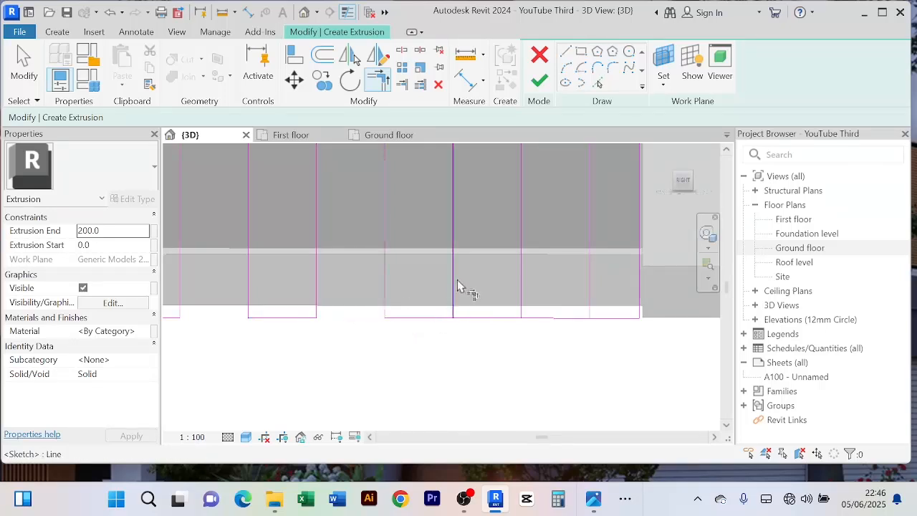
left_click(453, 272)
left_click(419, 319)
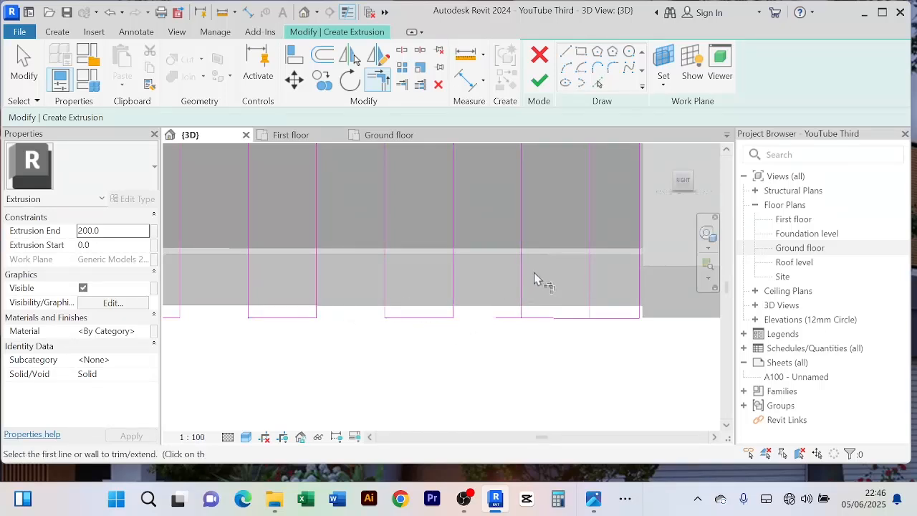
left_click(523, 275)
left_click(551, 318)
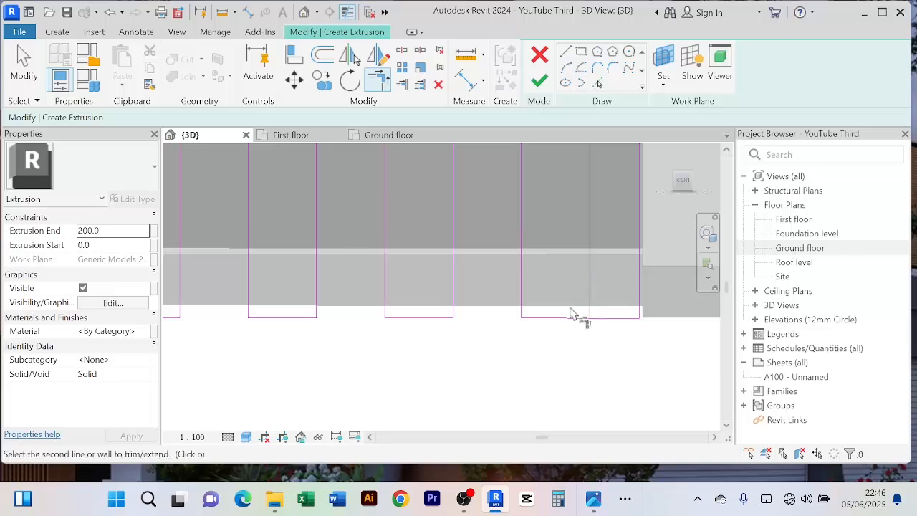
scroll(557, 330, "down", 4)
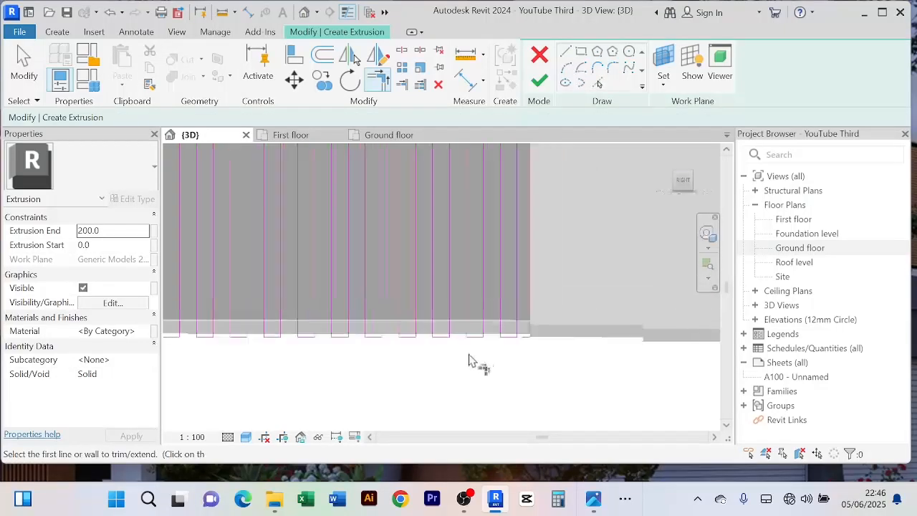
Step: Use Trim/Extend to Corner to close the top ends of the two slats nearest the house wall
mouse_move(471, 364)
middle_mouse_down()
mouse_move(588, 337)
mouse_move(550, 350)
mouse_move(587, 399)
middle_mouse_up()
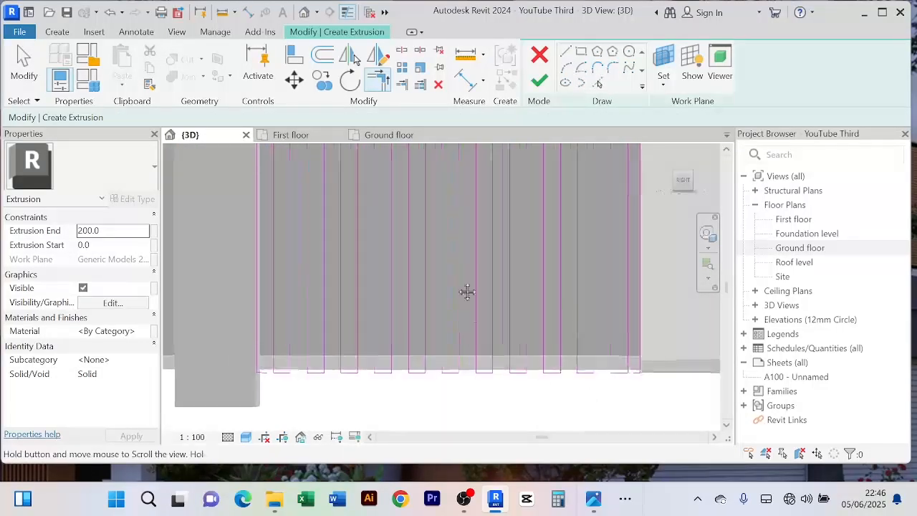
middle_click_drag(466, 293, 512, 402)
middle_click_drag(473, 265, 421, 390)
mouse_move(523, 250)
middle_mouse_down()
mouse_move(466, 379)
mouse_move(479, 399)
middle_mouse_up()
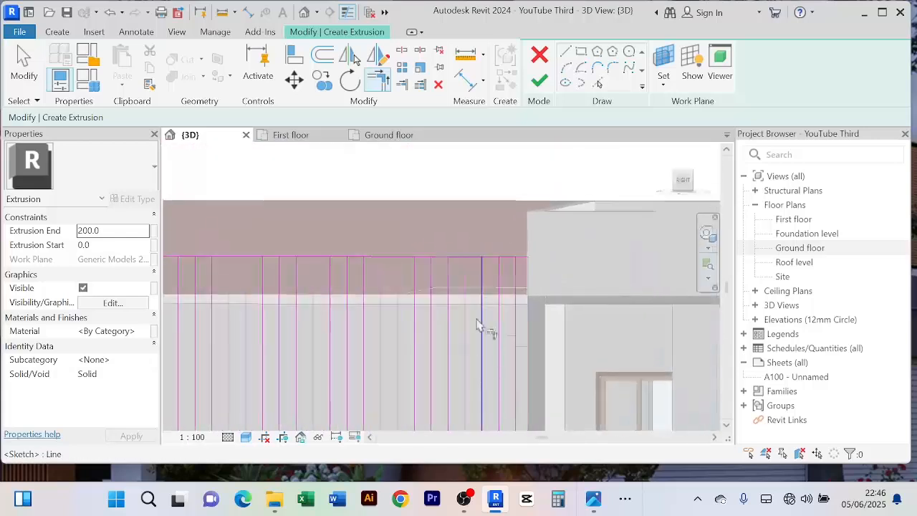
scroll(495, 256, "up", 2)
scroll(501, 273, "up", 4)
key("t")
key("r")
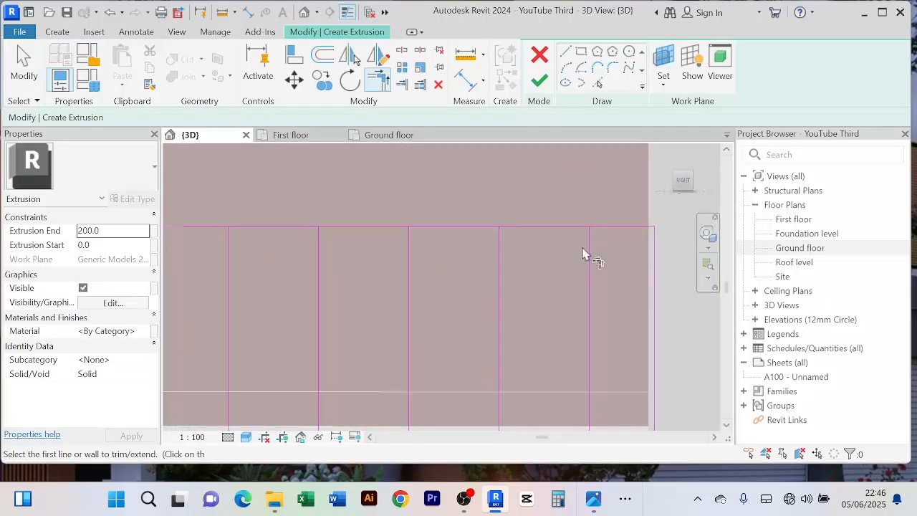
left_click(591, 248)
left_click(546, 226)
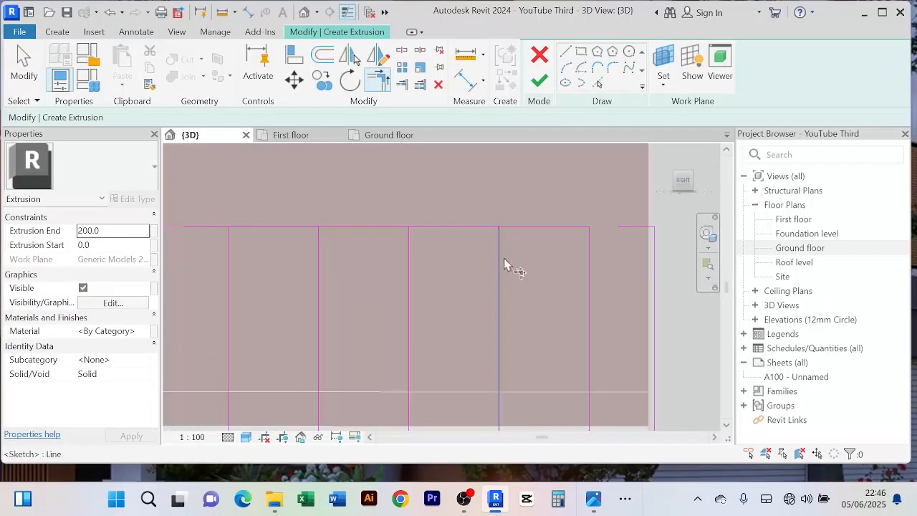
left_click(376, 229)
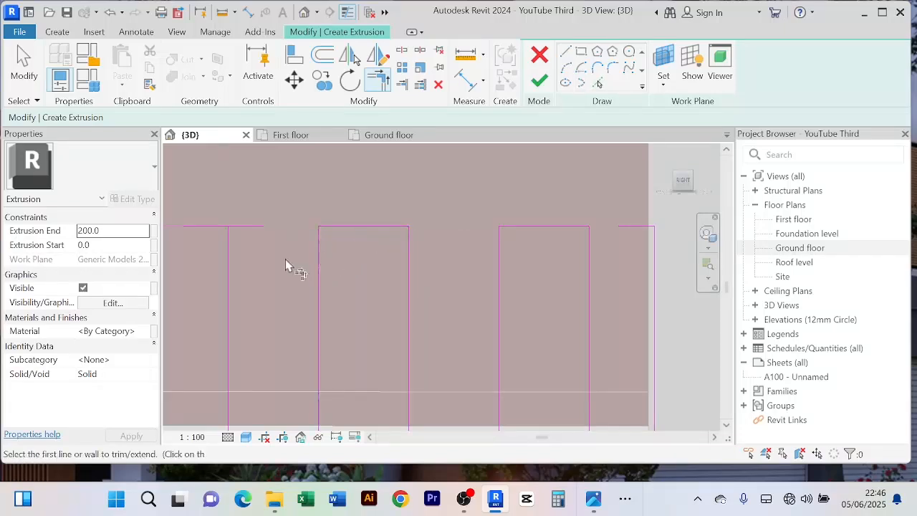
Step: Trim the top line segments to the vertical sides of the third and fourth slats from the house wall
middle_click_drag(284, 260, 494, 201)
left_click(405, 170)
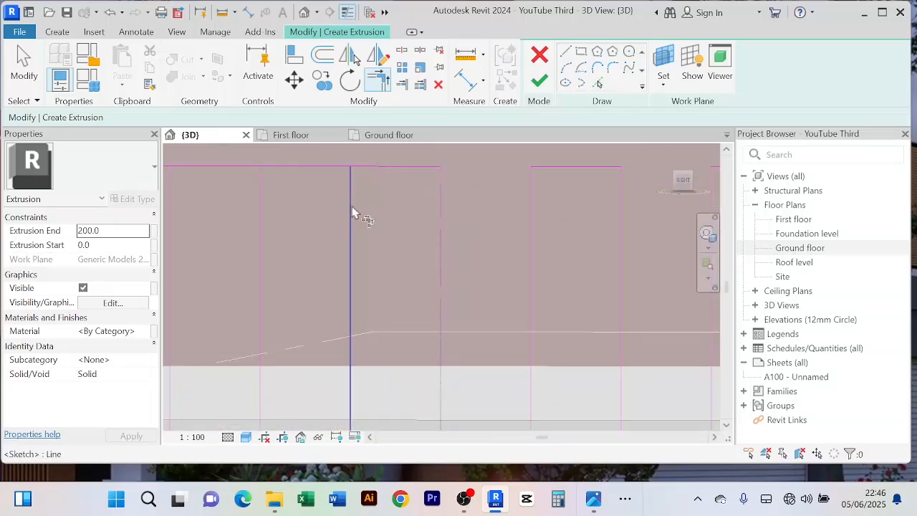
mouse_move(442, 200)
middle_mouse_down()
mouse_move(471, 250)
mouse_move(425, 235)
middle_mouse_up()
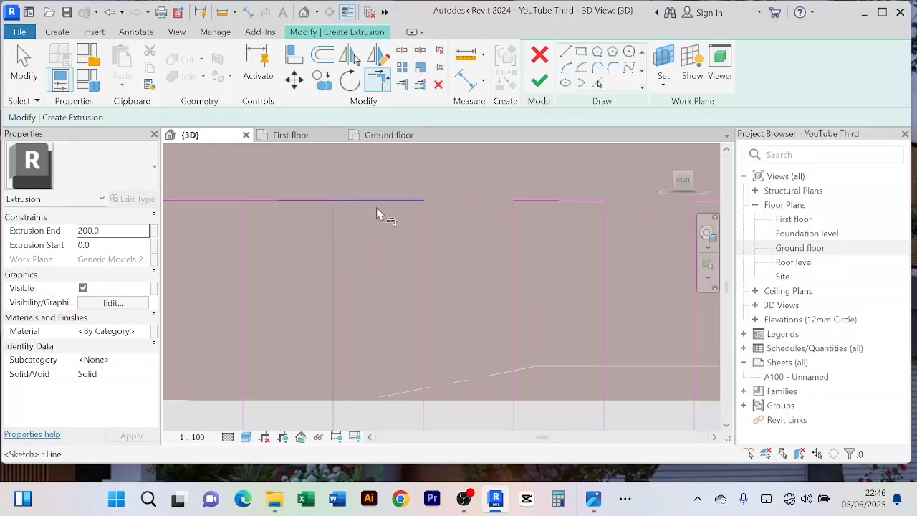
mouse_move(321, 233)
middle_mouse_down()
mouse_move(338, 243)
mouse_move(461, 255)
middle_mouse_up()
left_click(420, 247)
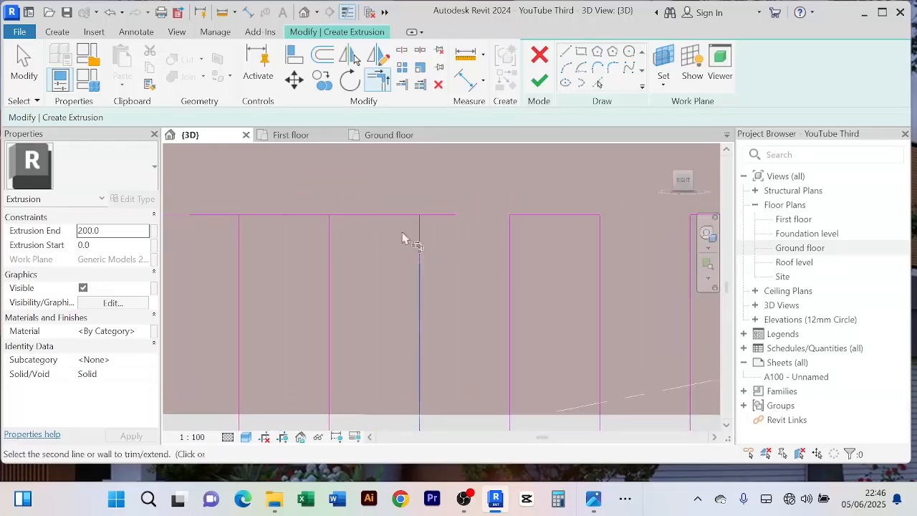
left_click(330, 256)
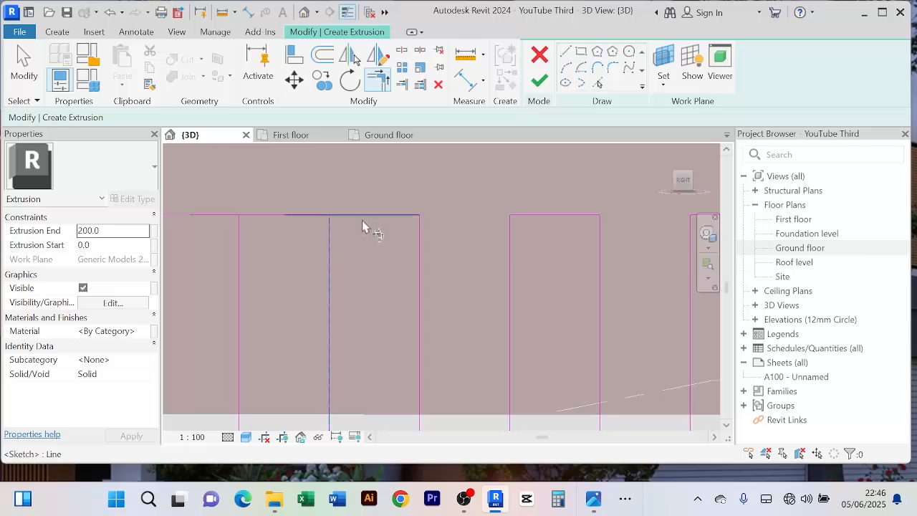
Step: Trim the top corners of the fifth and sixth slats from the house wall, opening the gaps beside them
middle_click_drag(294, 250, 480, 228)
left_click(427, 222)
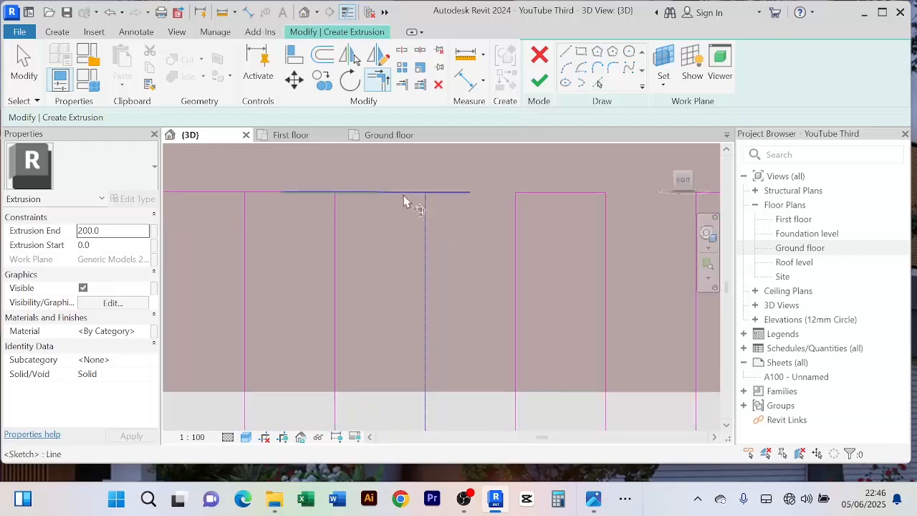
left_click(403, 194)
left_click(358, 192)
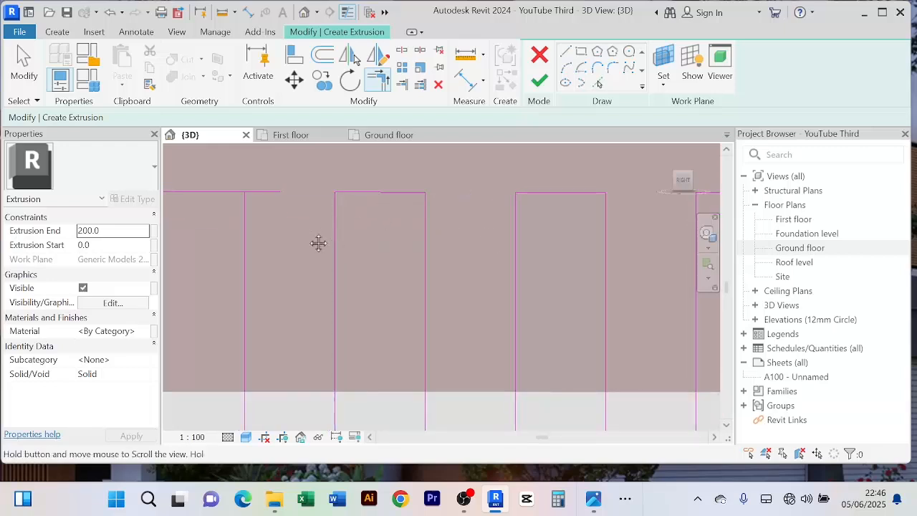
middle_click_drag(318, 243, 571, 236)
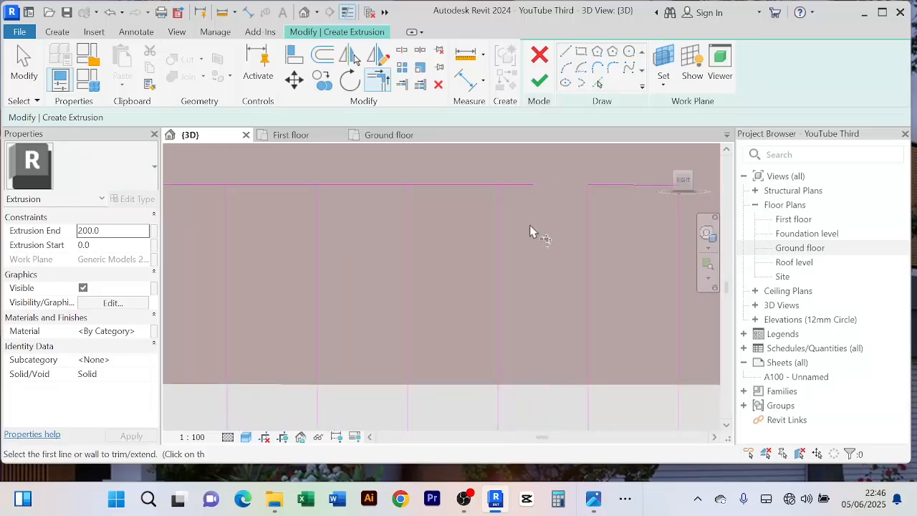
left_click(458, 185)
left_click(409, 233)
left_click(459, 186)
Step: Close the top ends of the seventh and eighth slats from the house wall with Trim/Extend to Corner
middle_click_drag(384, 228, 496, 249)
left_click(427, 249)
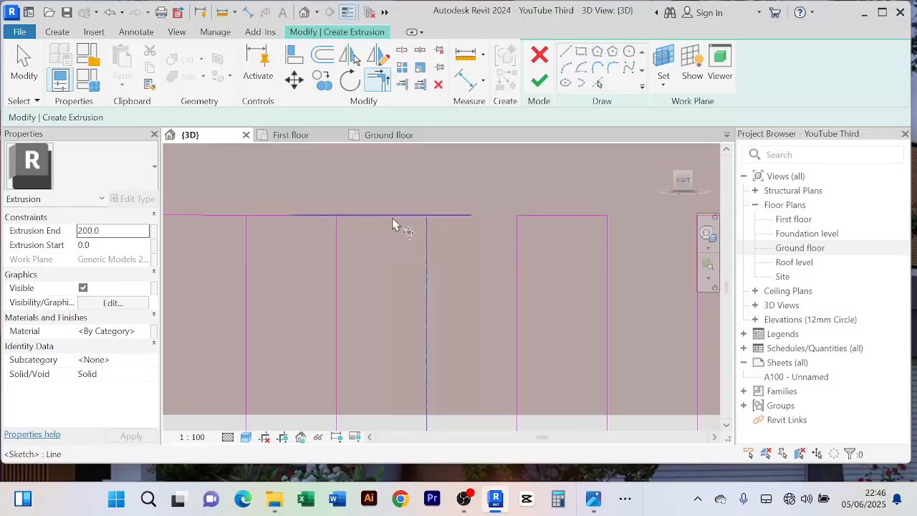
left_click(395, 219)
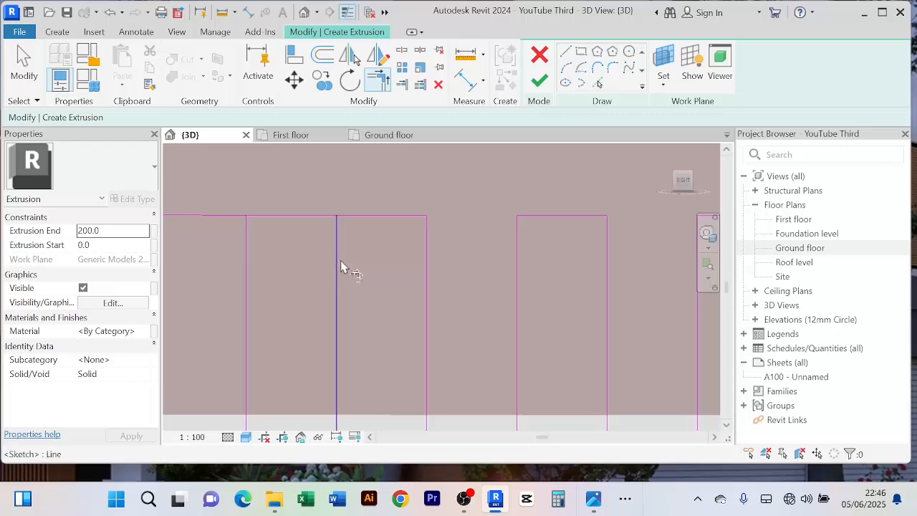
left_click(340, 260)
left_click(376, 217)
middle_click_drag(314, 263, 598, 251)
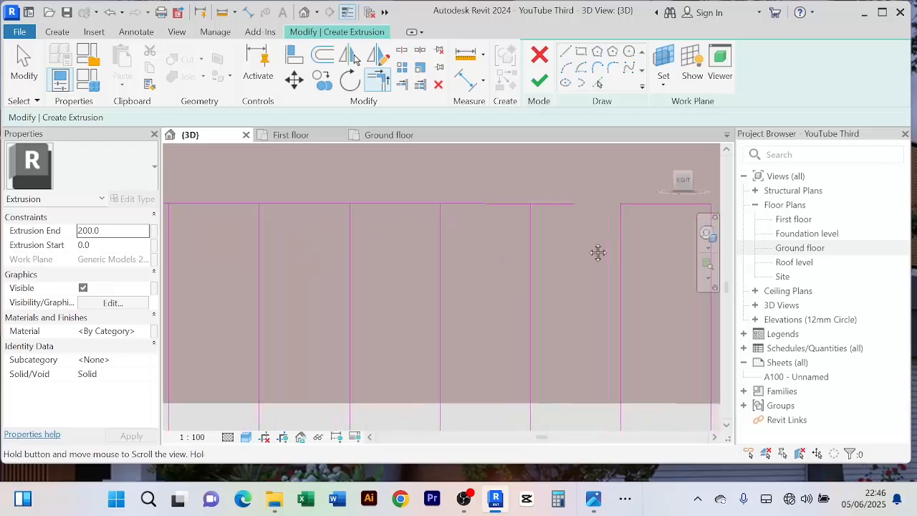
left_click(442, 241)
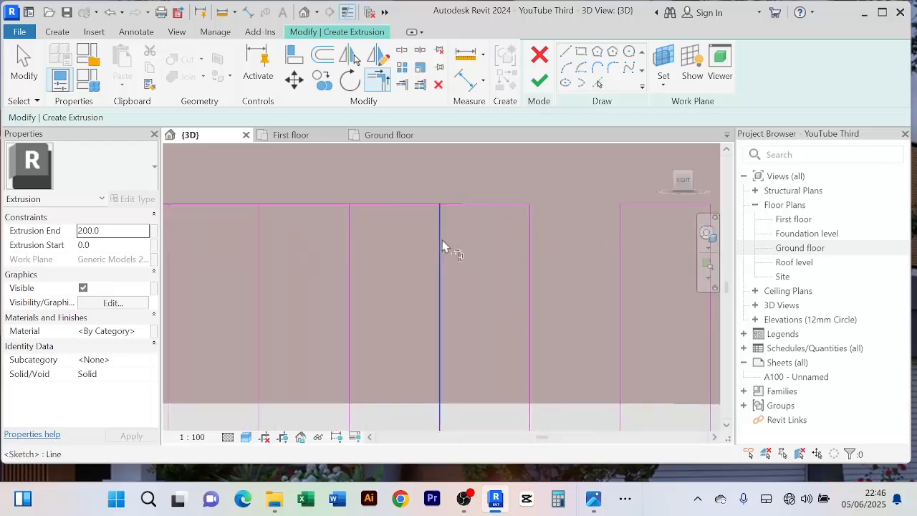
left_click(487, 204)
Step: Trim the top corners of the remaining slats up to the gap beside the column
middle_click_drag(402, 266, 529, 271)
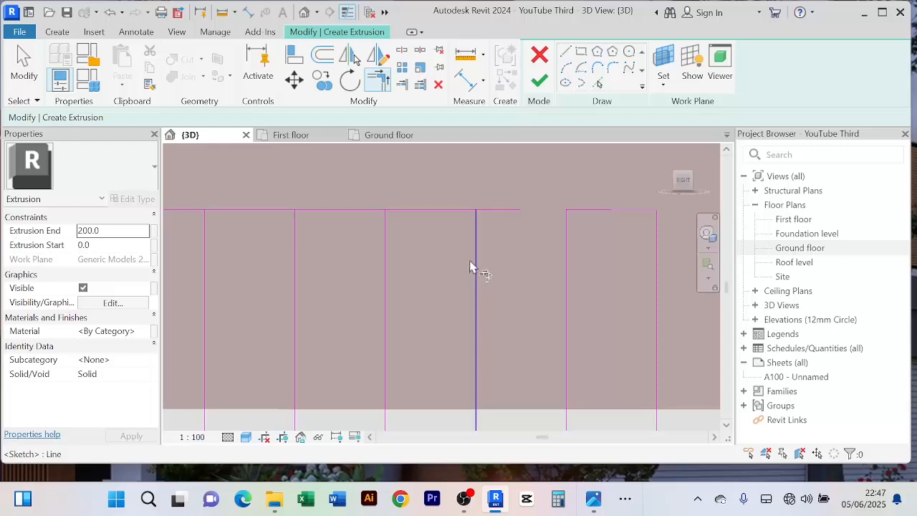
left_click(470, 266)
left_click(444, 211)
left_click(388, 247)
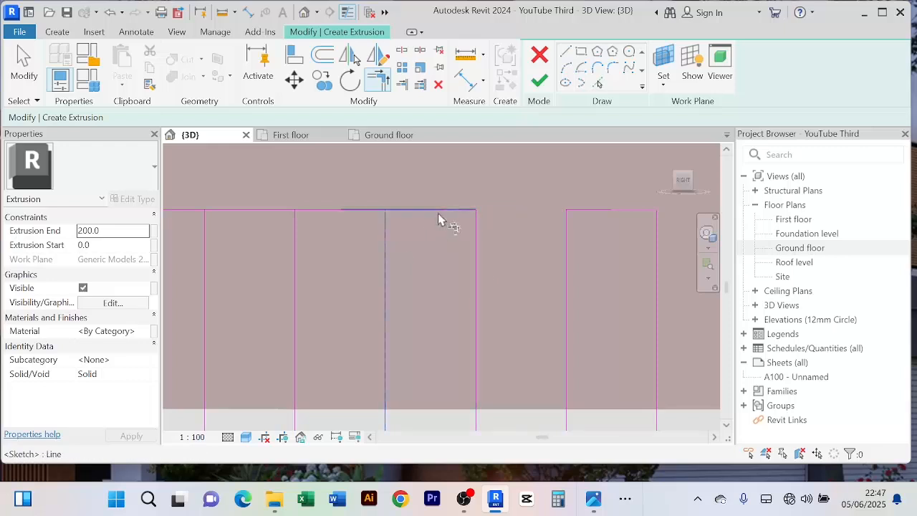
left_click(439, 217)
middle_click_drag(464, 267, 522, 282)
left_click(443, 272)
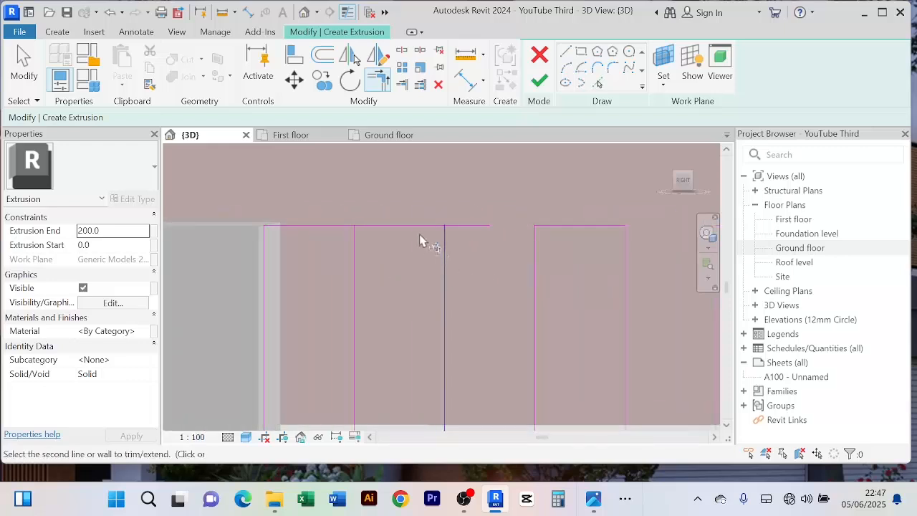
left_click(420, 240)
left_click(360, 277)
left_click(391, 225)
scroll(390, 226, "down", 1)
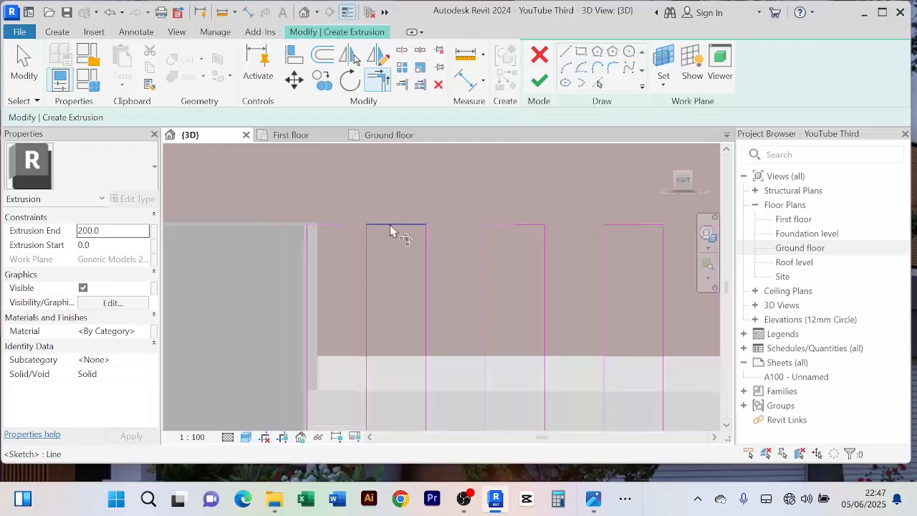
Step: Delete the leftover top line segment and the full-height vertical line at the column's edge
right_click(365, 182)
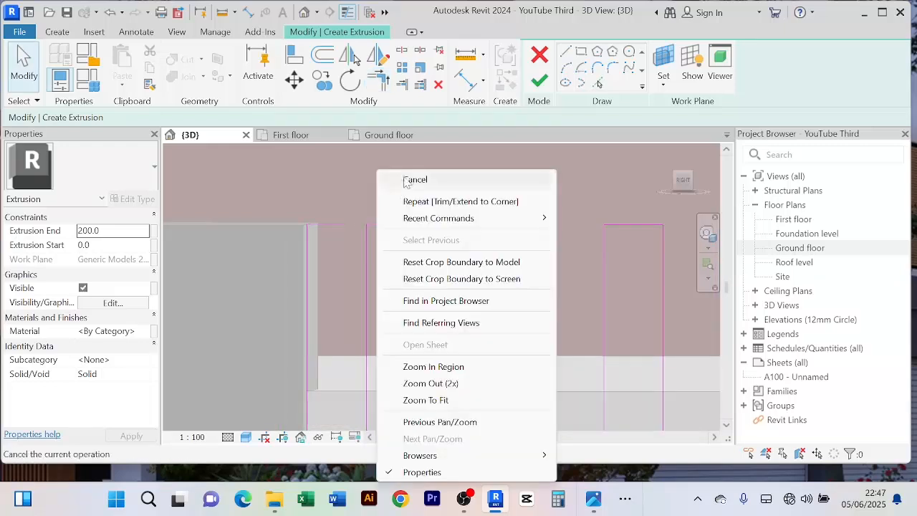
left_click(399, 192)
left_click(342, 226)
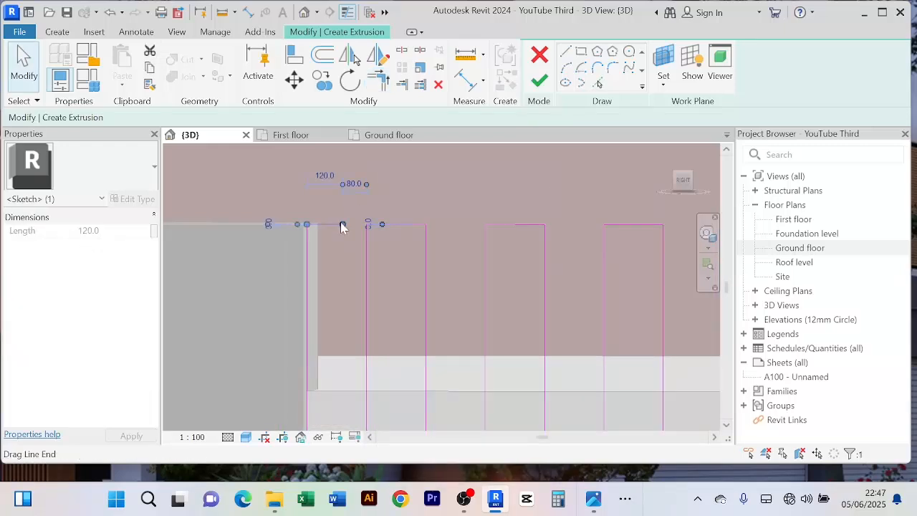
key("Delete")
left_click(306, 240)
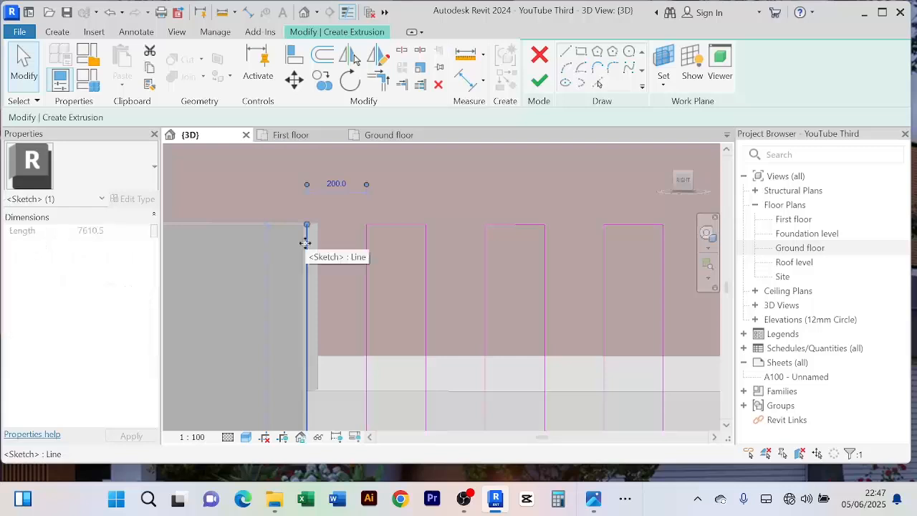
key("Delete")
Step: Delete the leftover bottom line segment beside the column
scroll(358, 236, "down", 5)
mouse_move(409, 309)
middle_mouse_down()
mouse_move(393, 257)
mouse_move(331, 217)
middle_mouse_up()
mouse_move(341, 391)
middle_mouse_down()
mouse_move(376, 273)
mouse_move(367, 240)
middle_mouse_up()
scroll(364, 354, "up", 3)
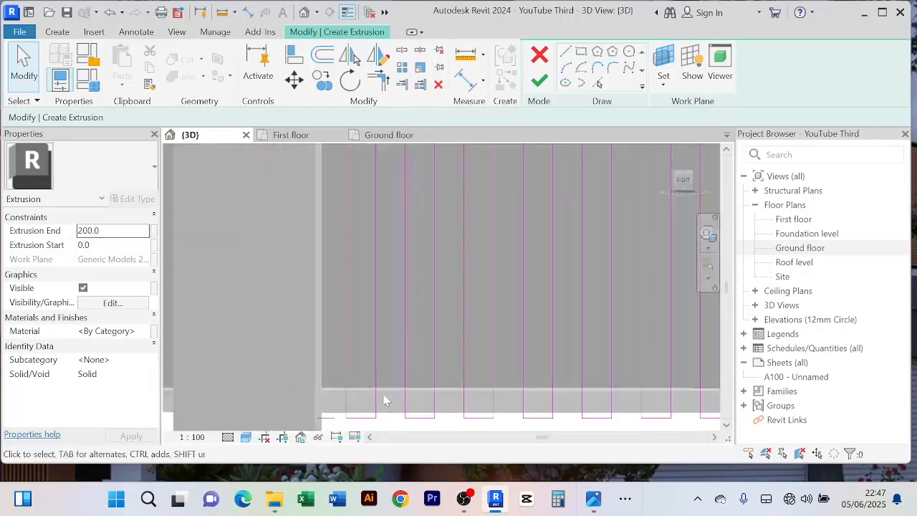
middle_click_drag(384, 401, 313, 321)
left_click(312, 300)
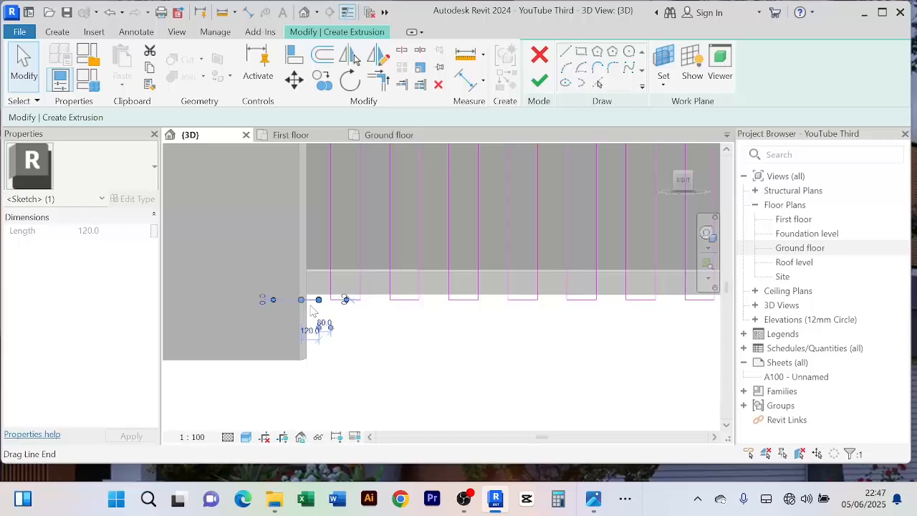
key("Delete")
Step: Delete the full-height vertical line at the house wall's edge and the leftover bottom line segment beside it
scroll(337, 291, "down", 3)
scroll(455, 295, "down", 2)
middle_click_drag(474, 340, 287, 393)
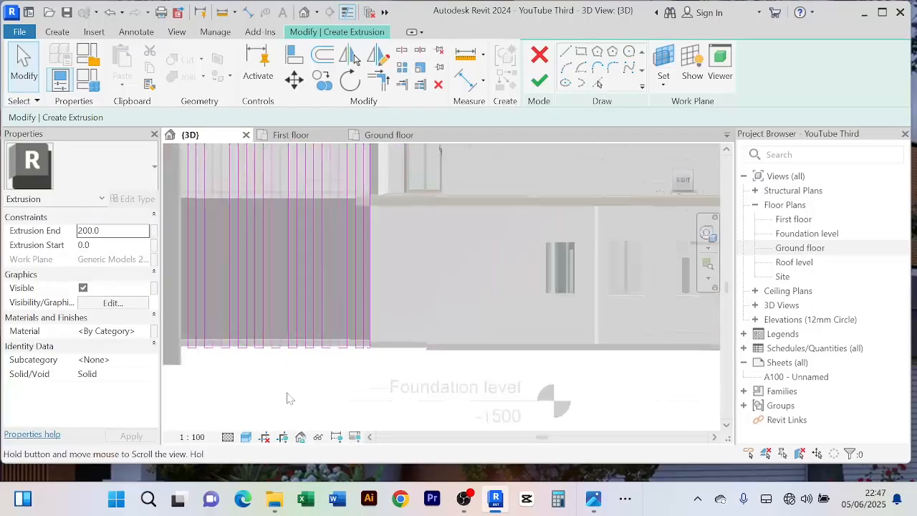
scroll(352, 368, "up", 3)
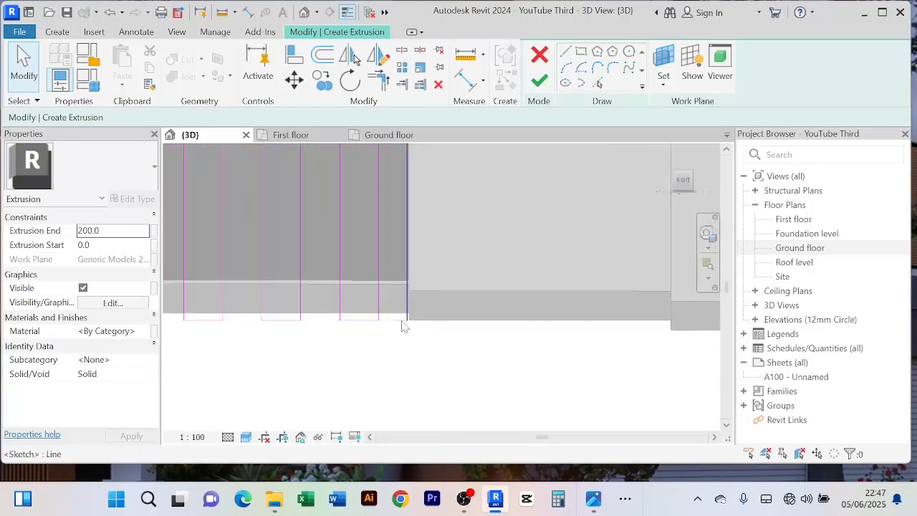
left_click(400, 321)
key("Delete")
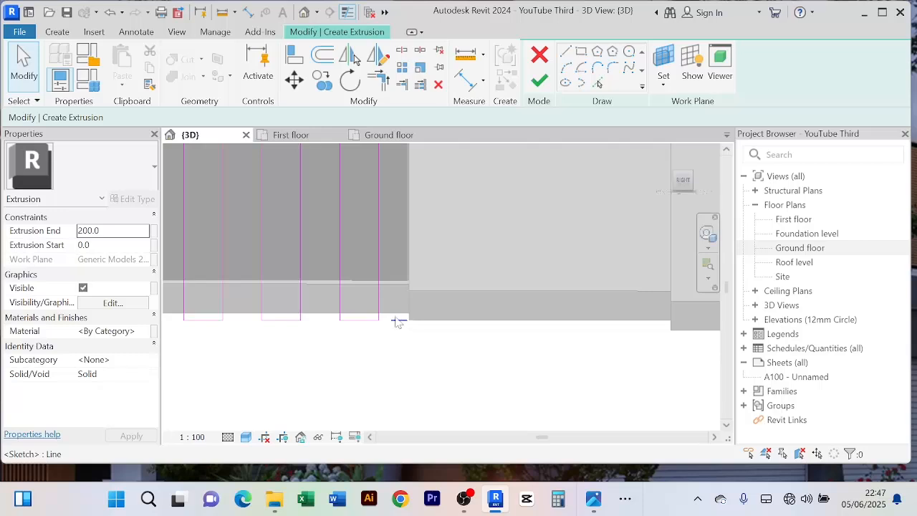
left_click(405, 327)
key("Delete")
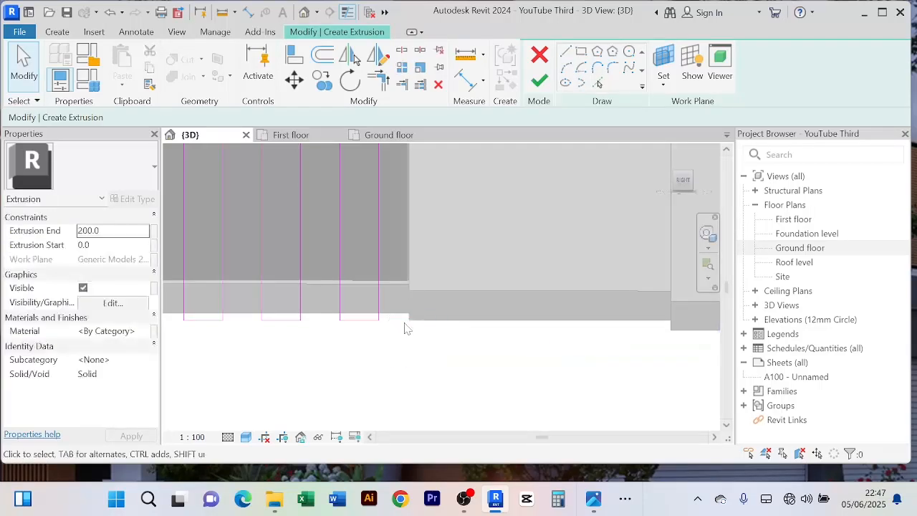
Step: Try to finish the extrusion sketch and return to sketching
scroll(405, 328, "down", 5)
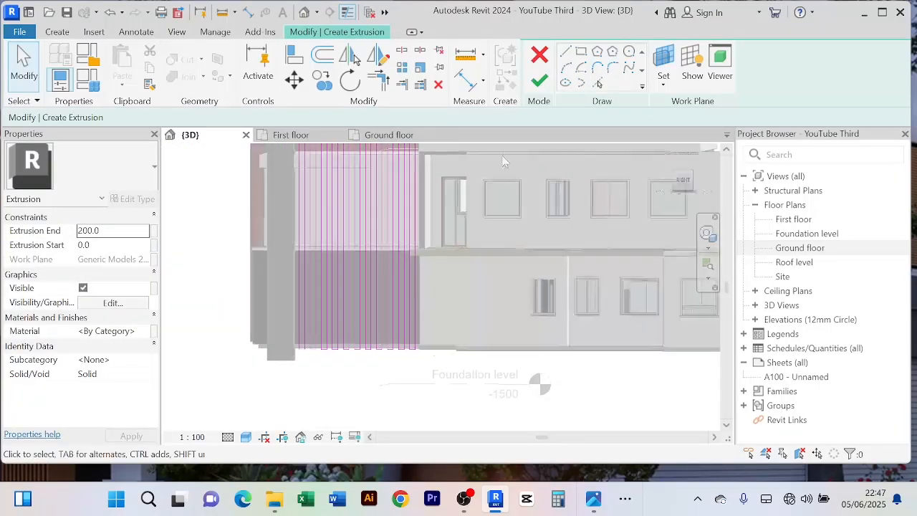
left_click(540, 80)
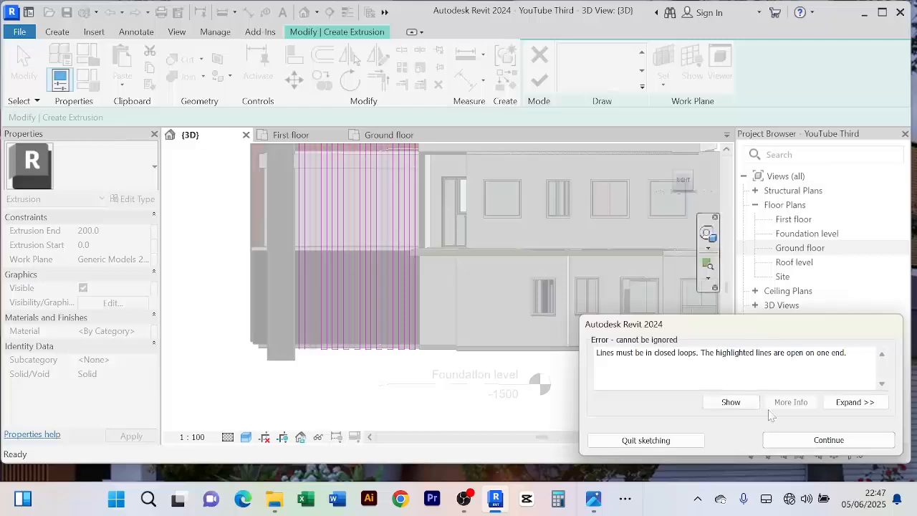
left_click(801, 440)
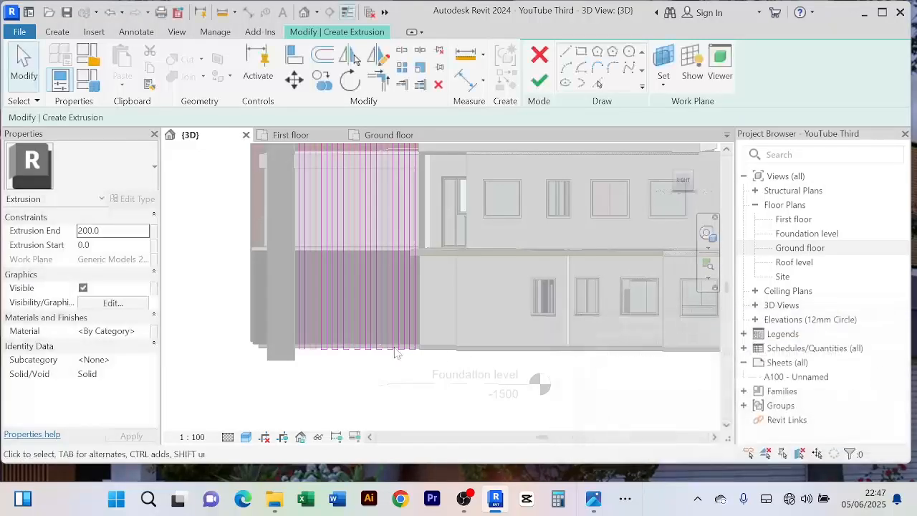
Step: Examine the bottom ends of the slats between the house wall and the column for open lines
scroll(438, 368, "up", 5)
scroll(412, 335, "down", 5)
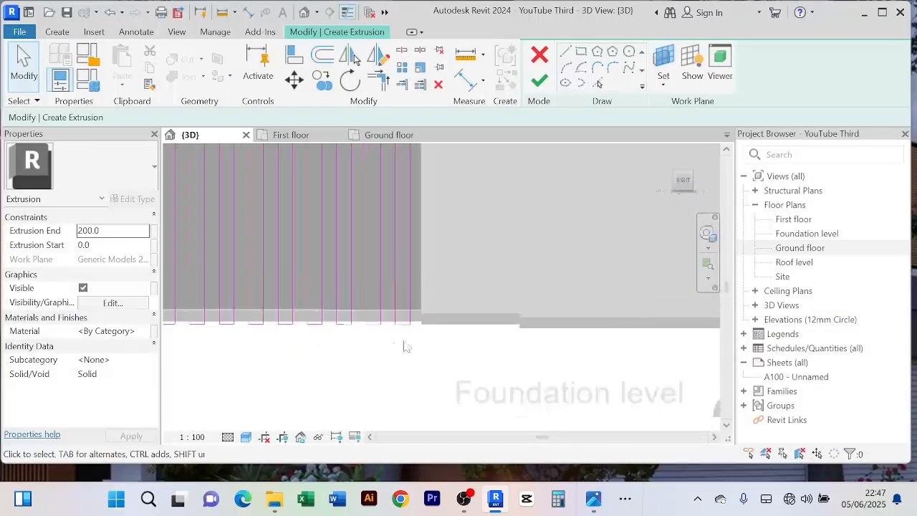
middle_click_drag(286, 348, 337, 382)
scroll(321, 377, "up", 5)
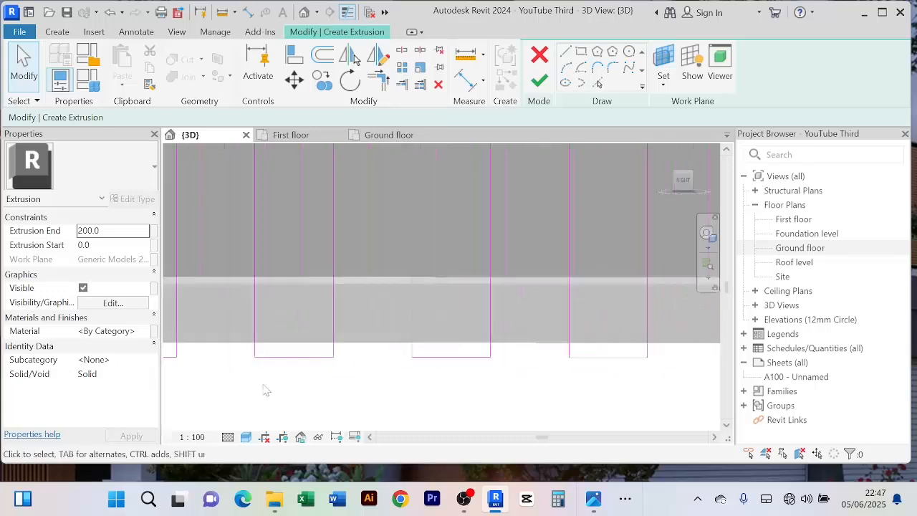
scroll(262, 389, "up", 5)
scroll(554, 358, "down", 5)
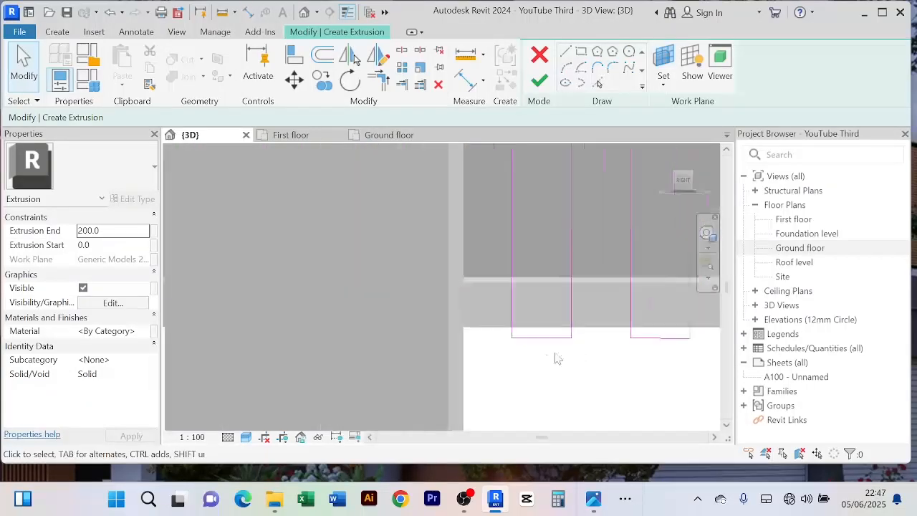
scroll(573, 333, "up", 3)
mouse_move(544, 343)
middle_mouse_down()
mouse_move(519, 347)
mouse_move(427, 411)
middle_mouse_up()
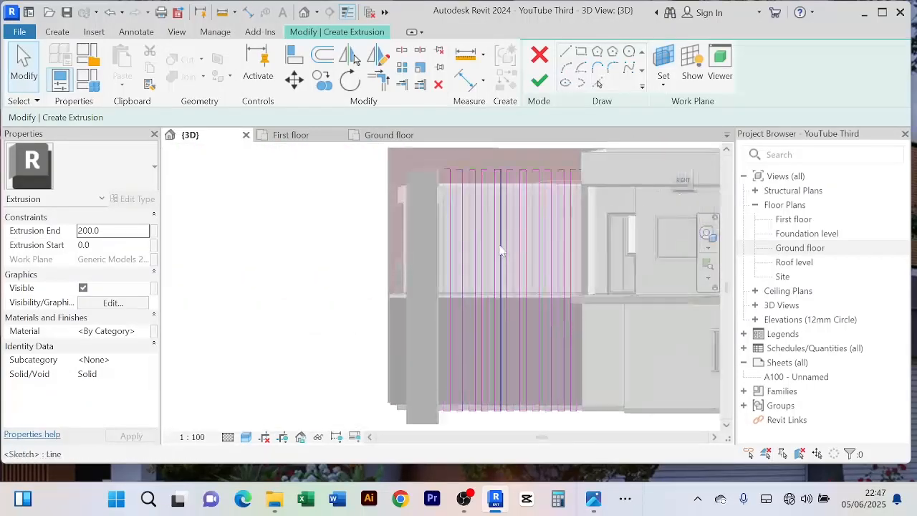
Step: Check the slats' top ends from the column to the house wall and delete the leftover top segment beside the wall
middle_click_drag(501, 250, 466, 356)
scroll(427, 292, "up", 6)
scroll(385, 254, "up", 2)
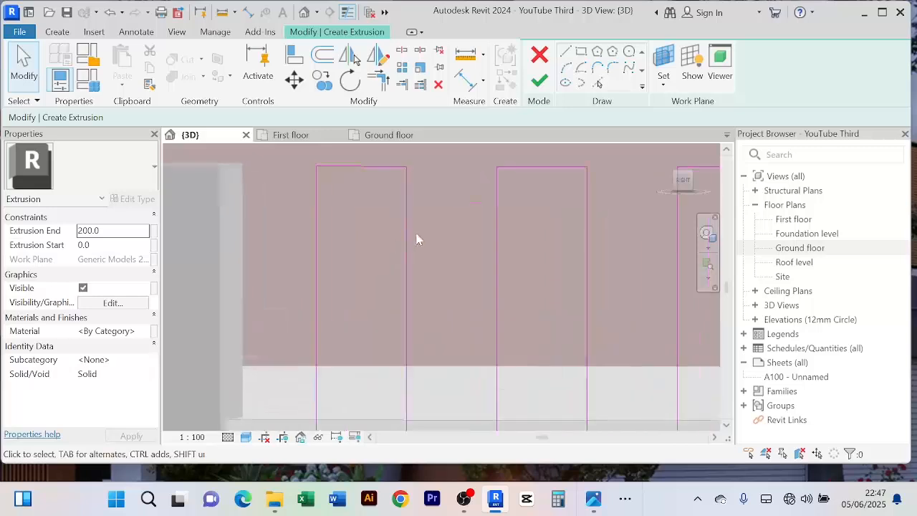
scroll(417, 239, "down", 2)
middle_click_drag(413, 253, 295, 308)
scroll(454, 263, "up", 2)
scroll(538, 287, "down", 4)
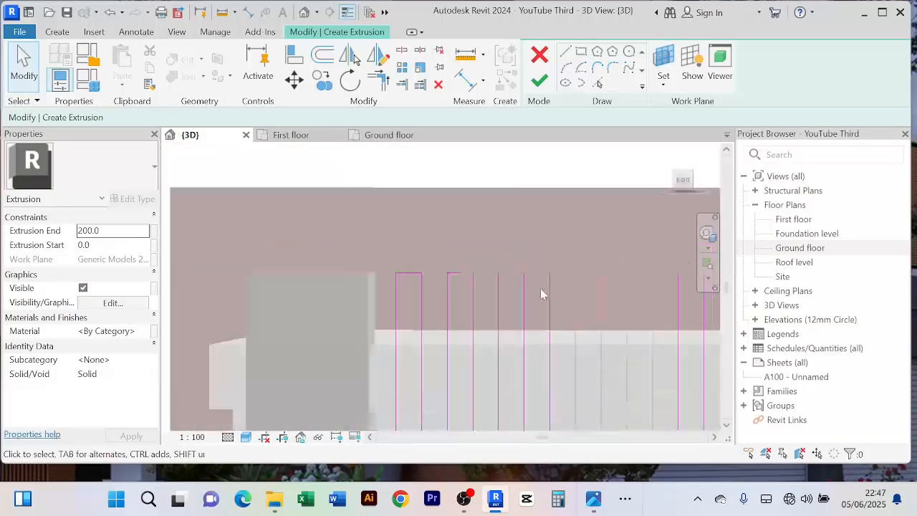
middle_click_drag(540, 288, 388, 287)
scroll(542, 280, "up", 2)
mouse_move(544, 280)
middle_mouse_down()
mouse_move(425, 256)
mouse_move(426, 239)
middle_mouse_up()
scroll(444, 244, "down", 2)
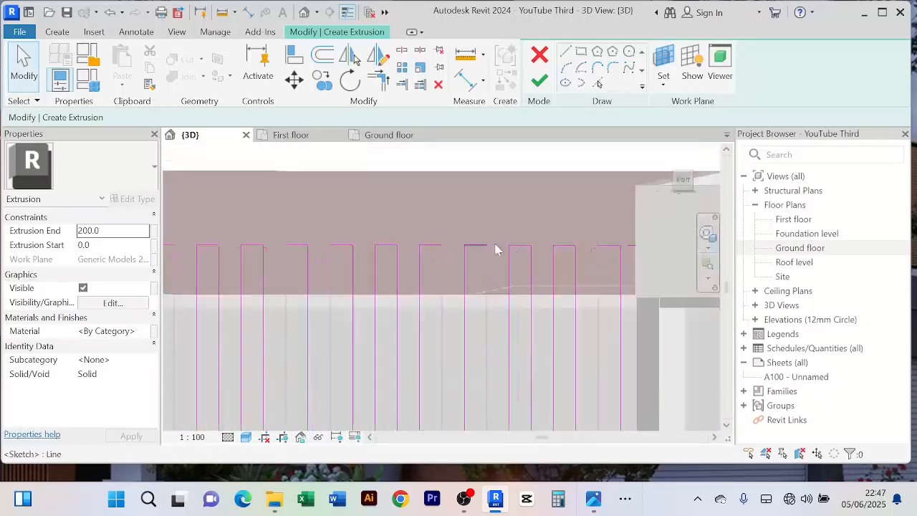
middle_click_drag(563, 247, 452, 238)
scroll(539, 235, "up", 2)
scroll(513, 245, "up", 2)
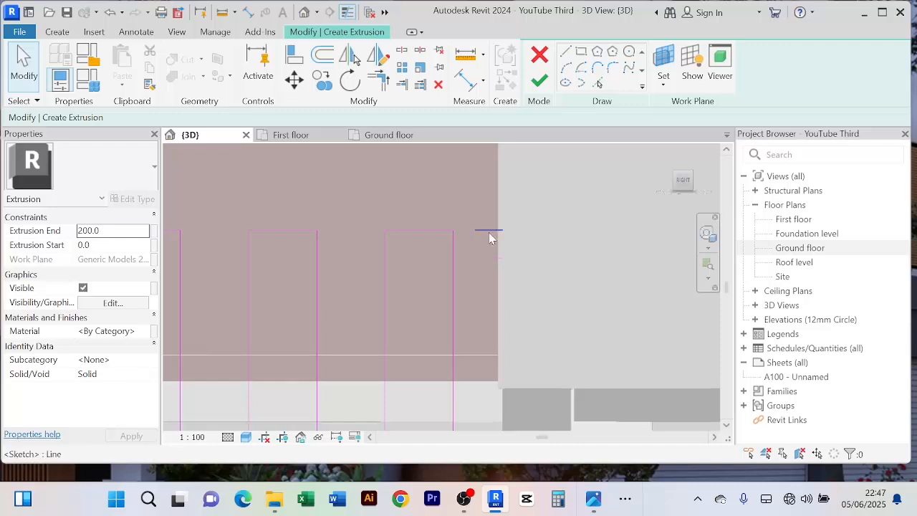
left_click(490, 230)
key("Delete")
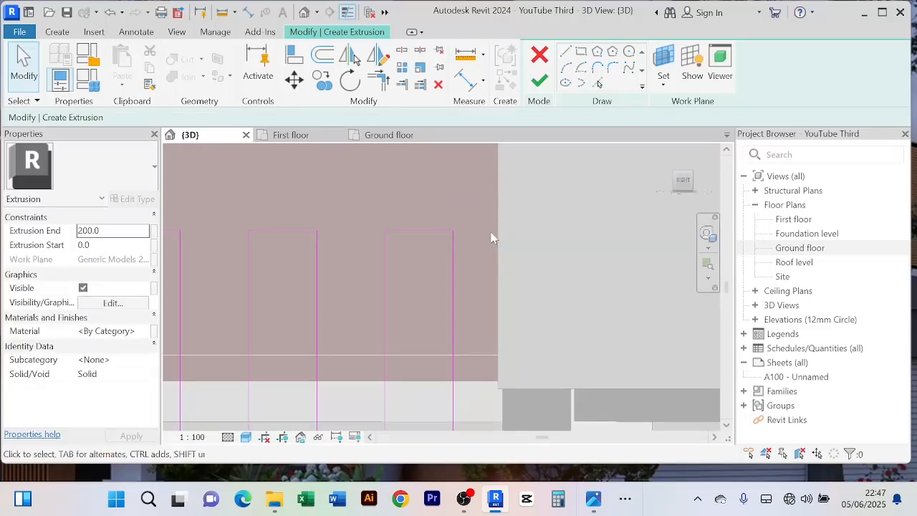
Step: Create a new material for the slat extrusion and name it Wood material
scroll(491, 238, "down", 3)
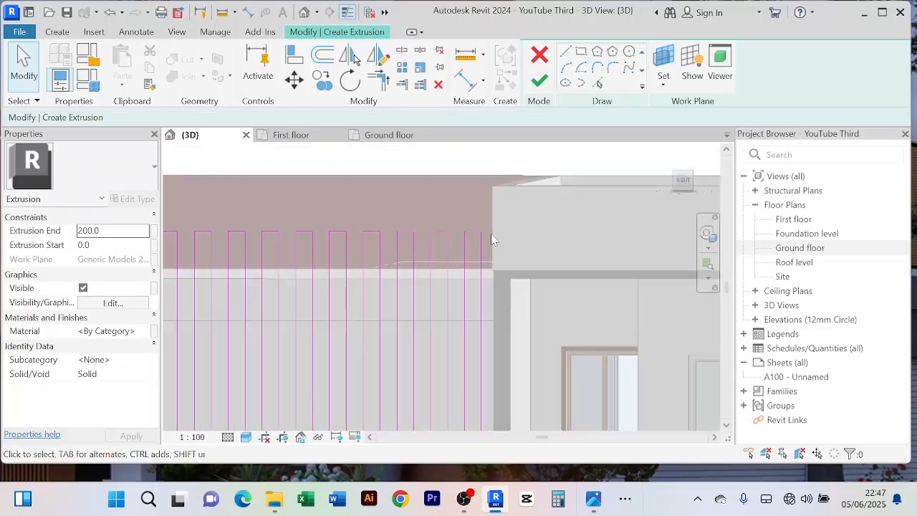
scroll(490, 236, "up", 2)
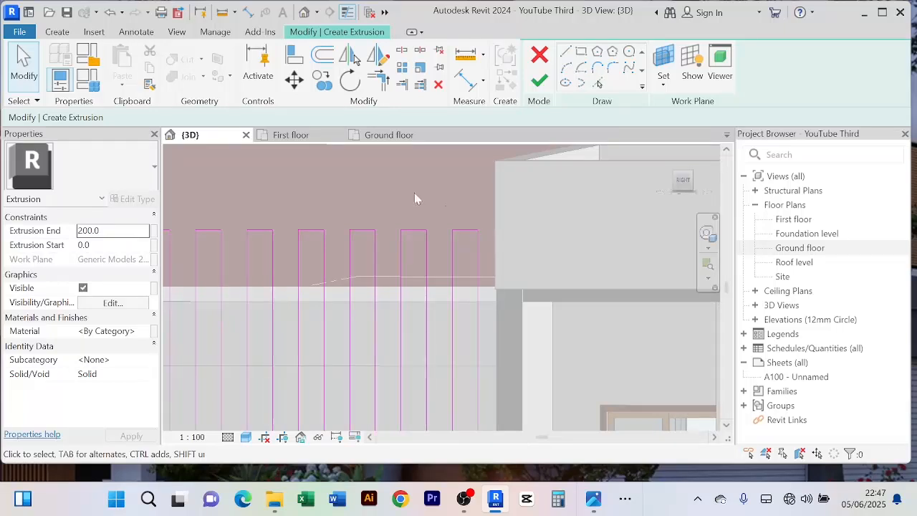
scroll(414, 198, "down", 2)
mouse_move(411, 197)
middle_mouse_down()
mouse_move(536, 194)
mouse_move(503, 188)
middle_mouse_up()
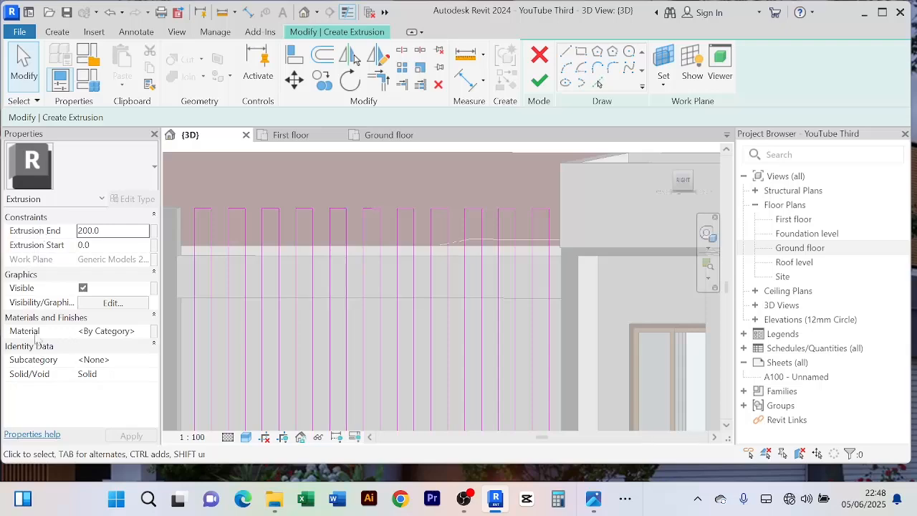
left_click(146, 331)
left_click(144, 331)
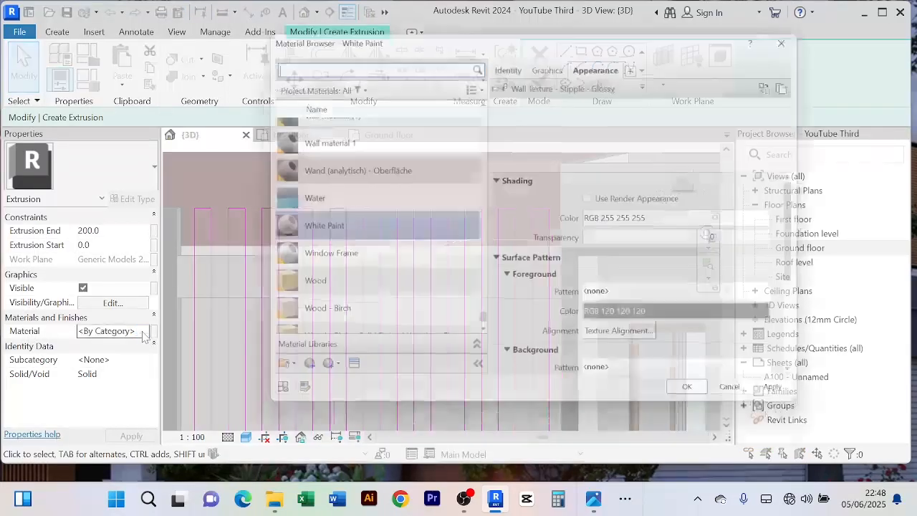
scroll(441, 177, "down", 1)
left_click(305, 376)
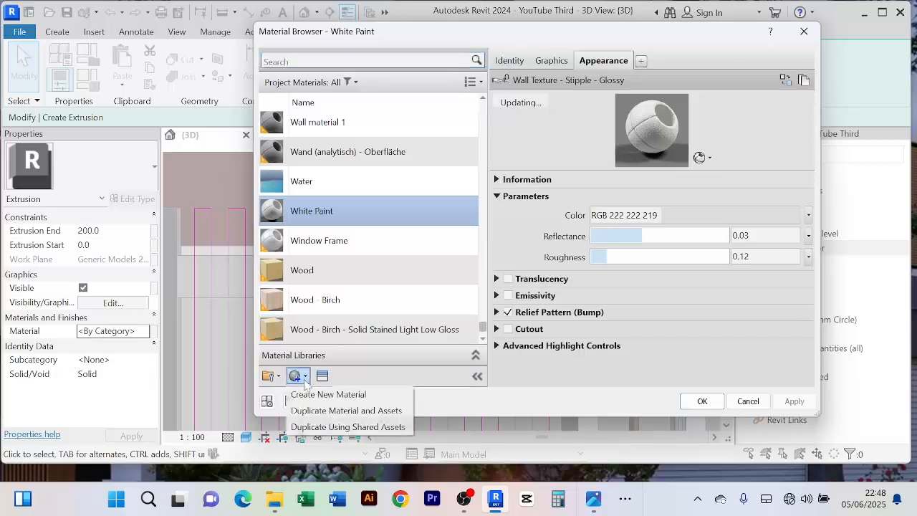
left_click(343, 395)
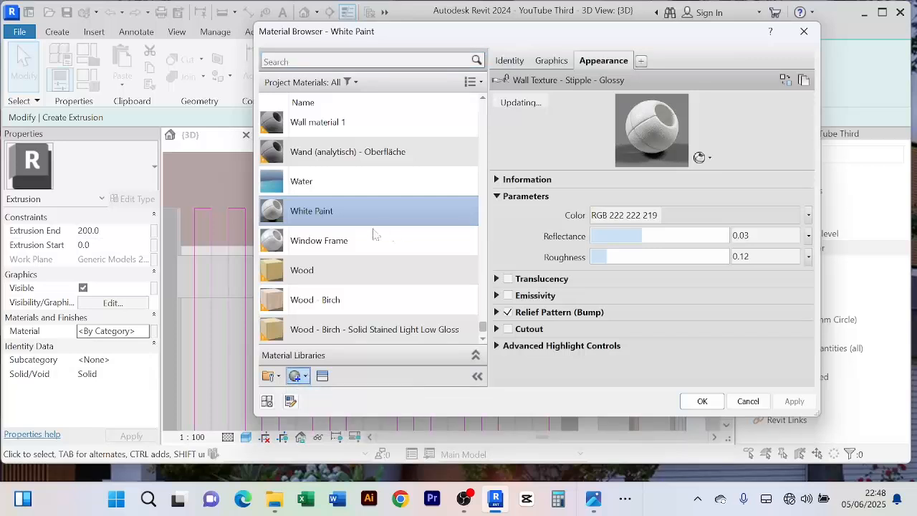
right_click(330, 227)
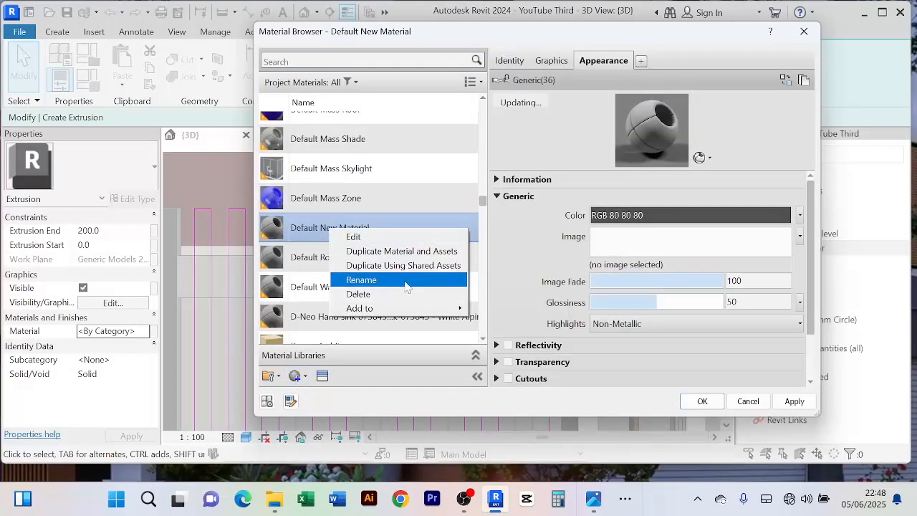
left_click(406, 284)
type("Wood material")
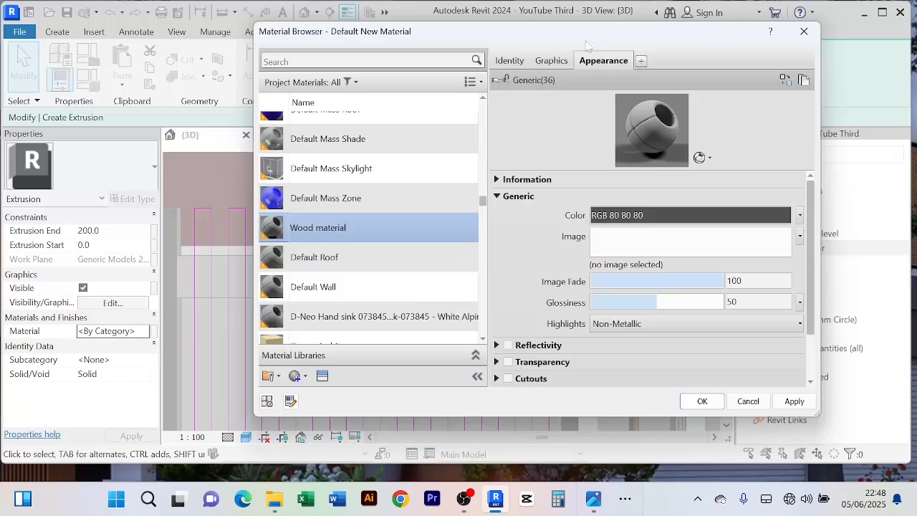
Step: Set the shading color of Wood material to RGB 184-95-56
left_click(549, 61)
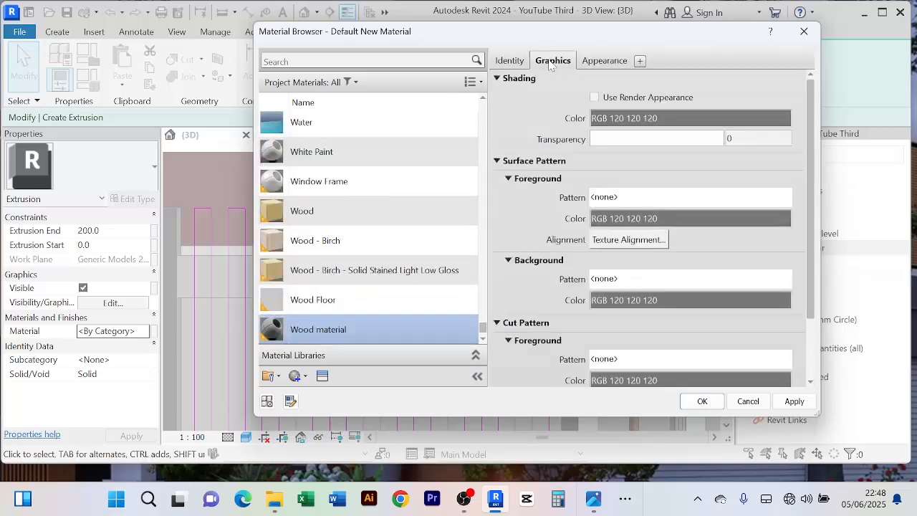
left_click(686, 120)
left_click(570, 172)
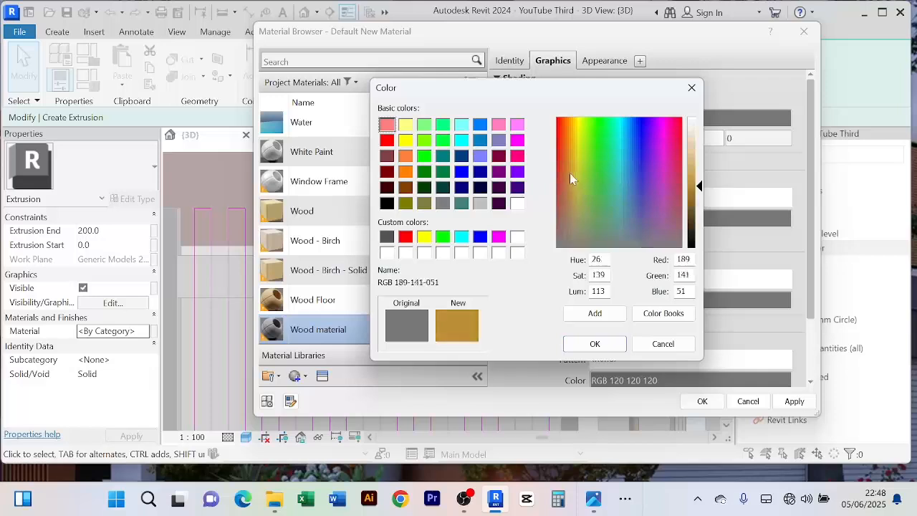
mouse_move(569, 172)
left_mouse_down()
mouse_move(566, 199)
mouse_move(557, 164)
mouse_move(564, 184)
left_mouse_up()
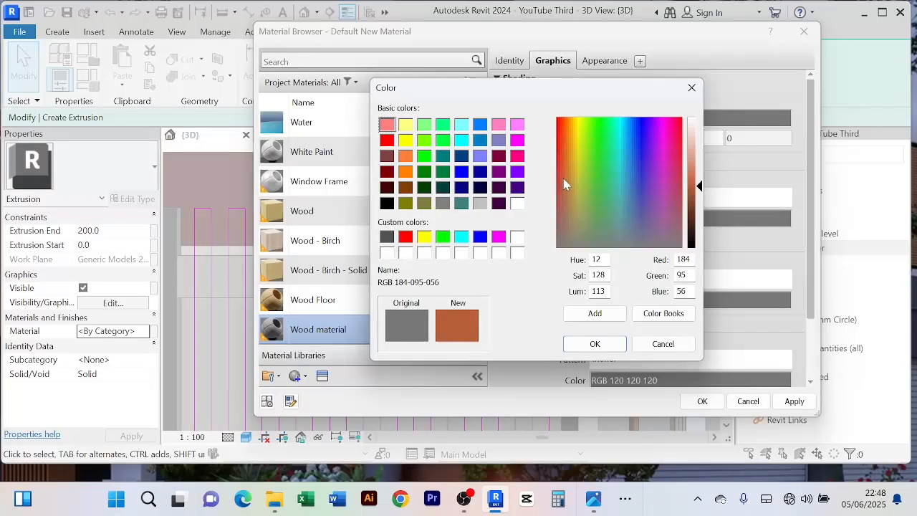
left_click(594, 344)
Step: Search the appearance assets for "wood", try Beechwood - Galliano and Birch - Glossy, and settle on Cherry as the material's appearance
left_click(611, 64)
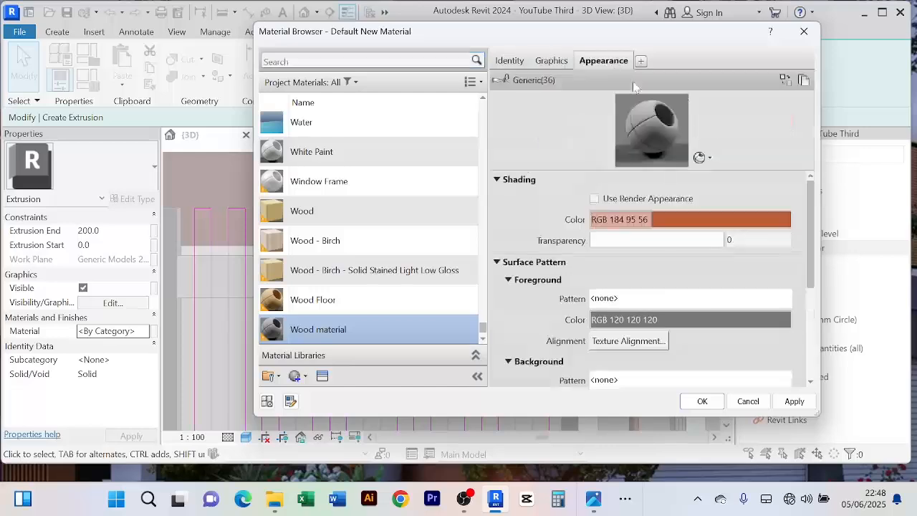
left_click(785, 80)
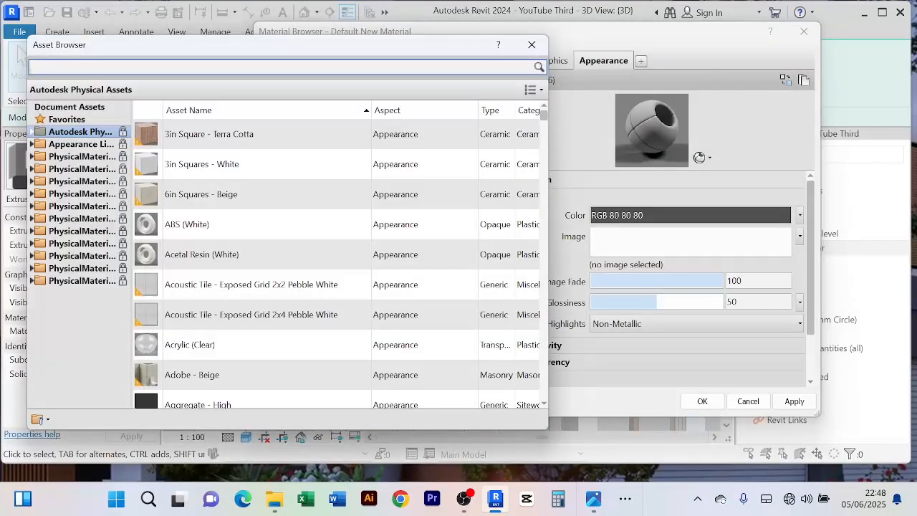
type("wood")
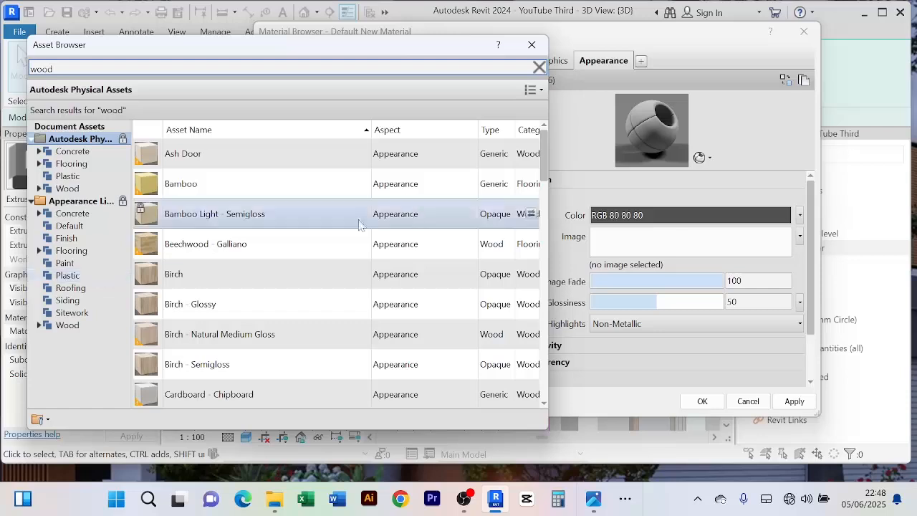
left_click(531, 244)
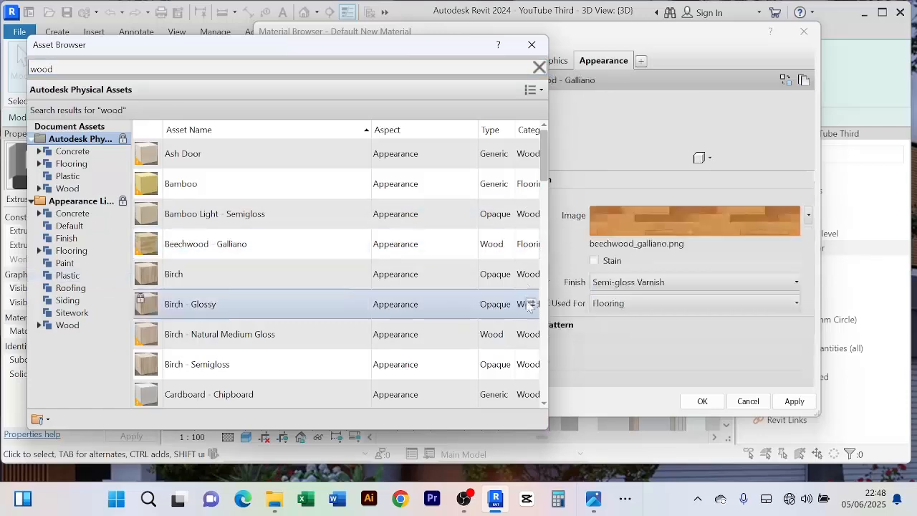
left_click(532, 304)
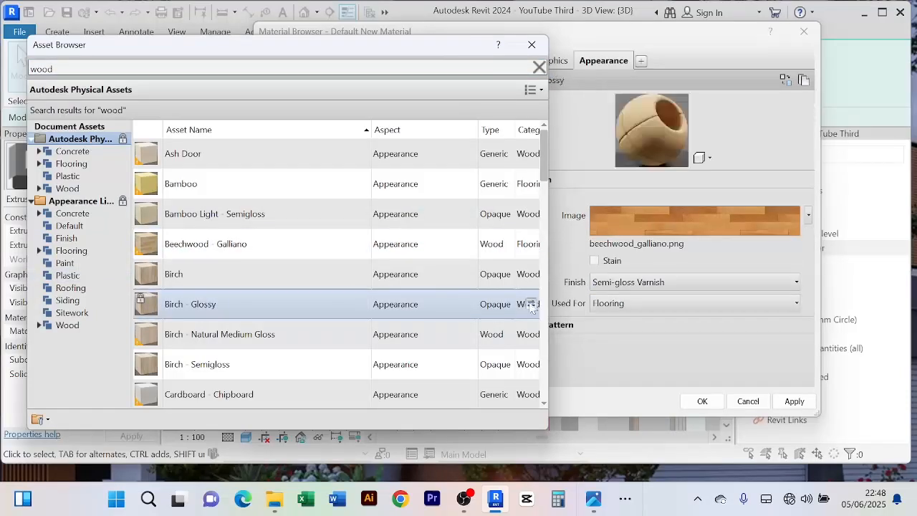
scroll(499, 306, "down", 2)
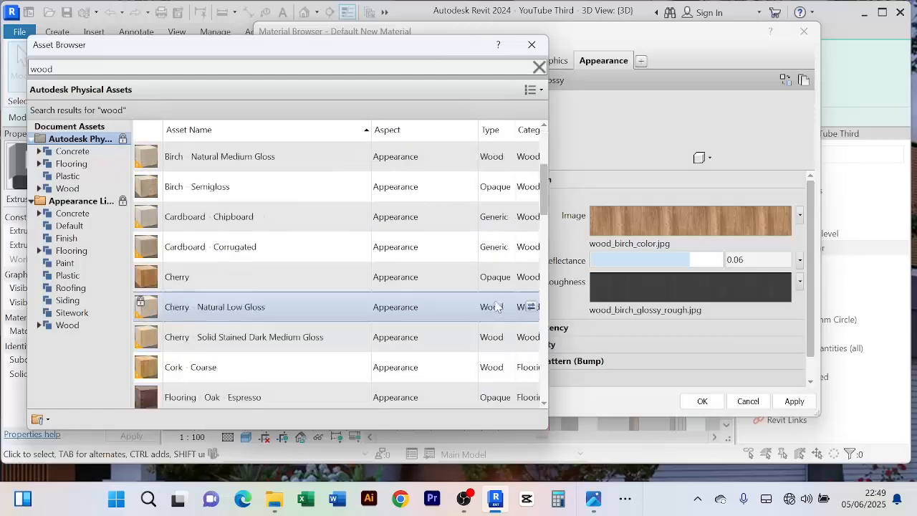
mouse_move(534, 292)
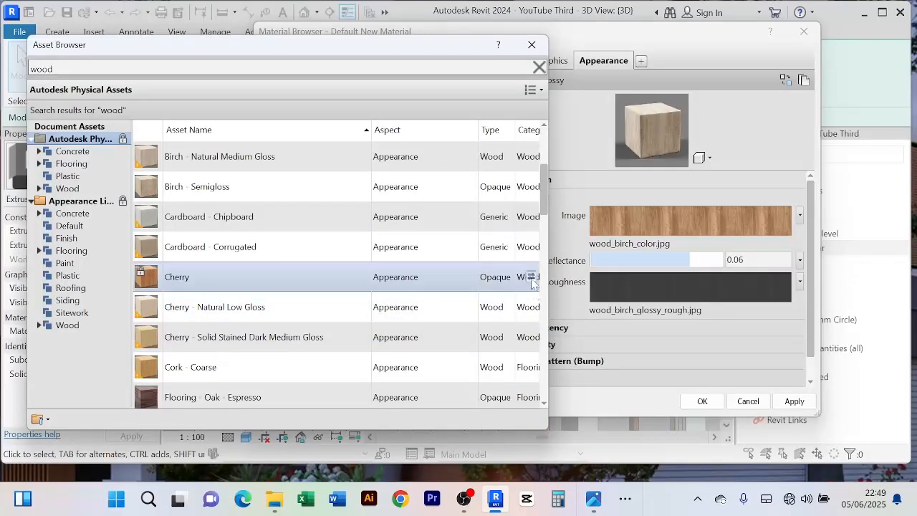
left_click(531, 277)
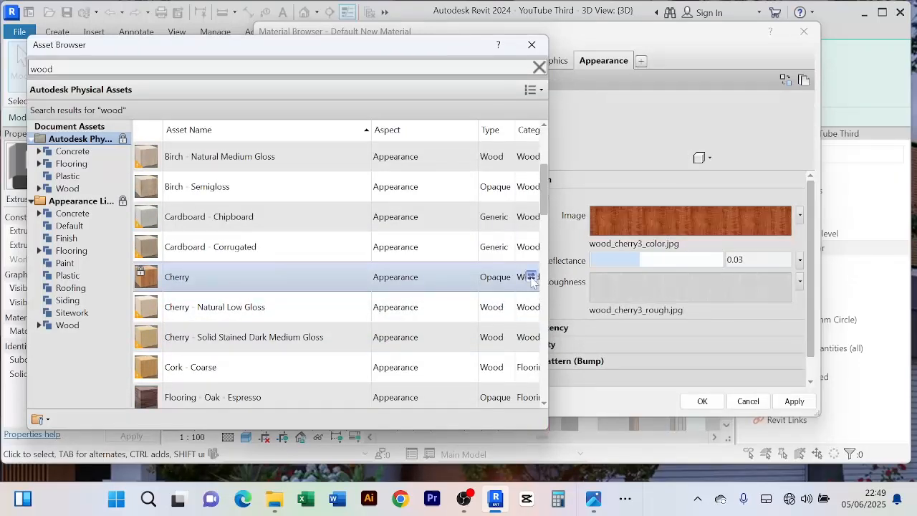
Step: Browse the remaining wood assets, keep Cherry as the appearance, and assign Wood material to the slat extrusion
scroll(469, 298, "down", 3)
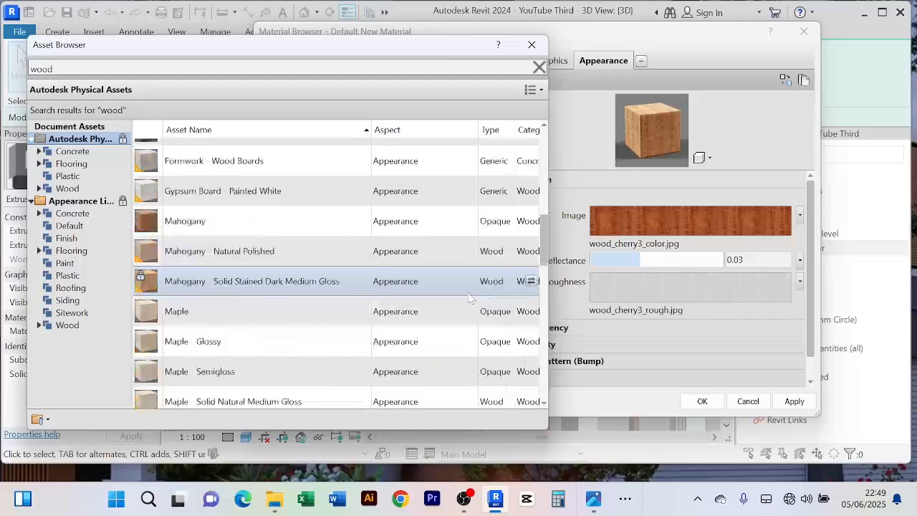
scroll(469, 298, "down", 2)
scroll(465, 298, "up", 2)
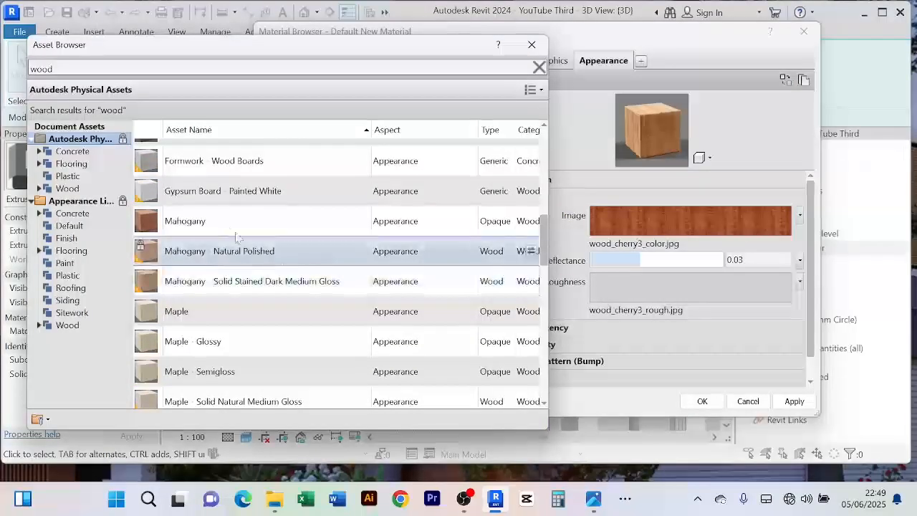
scroll(322, 237, "up", 3)
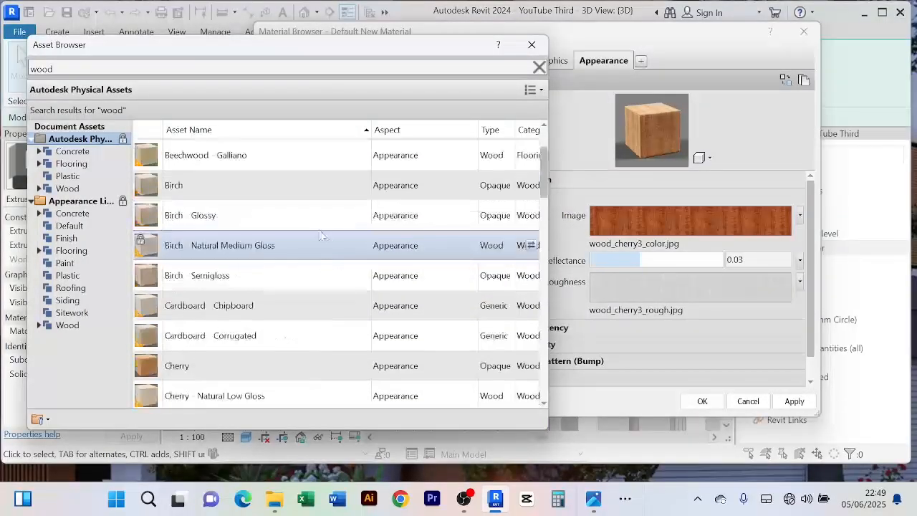
left_click(531, 45)
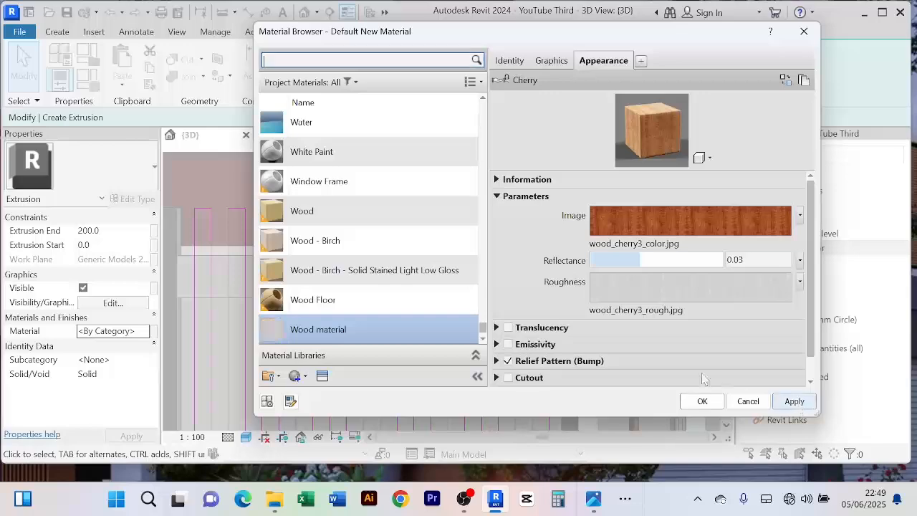
left_click(793, 401)
left_click(702, 401)
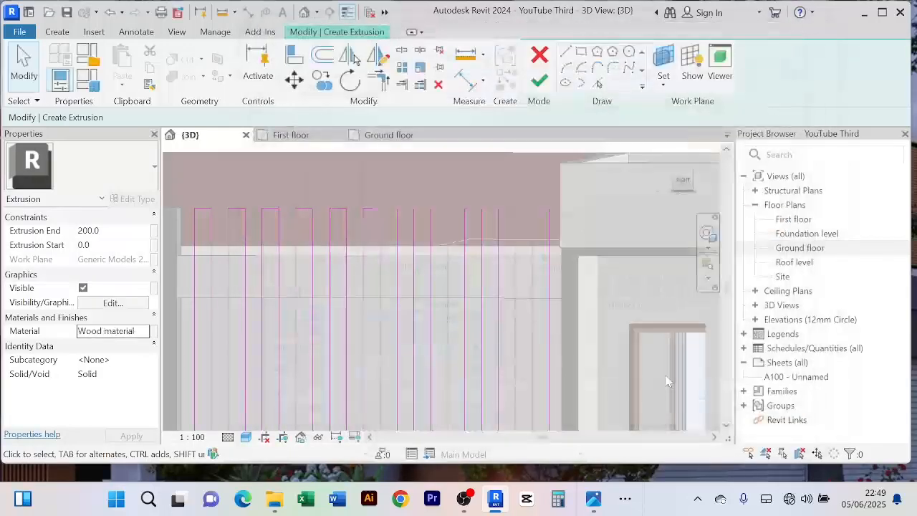
Step: Finish the slat extrusion sketch and complete the in-place model
left_click(539, 80)
scroll(455, 190, "down", 3)
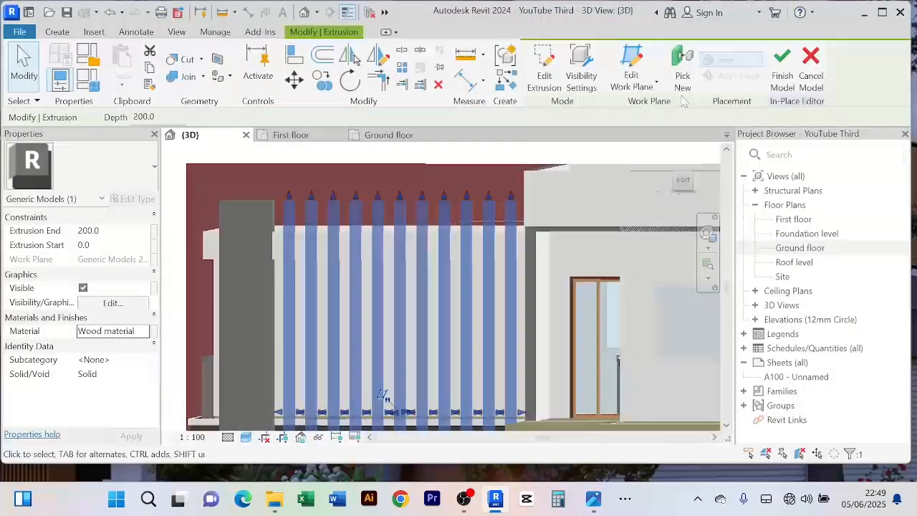
left_click(782, 69)
Step: Examine the wood slat screen and the adjacent column from the front and side of the house
scroll(443, 186, "down", 2)
scroll(442, 190, "down", 4)
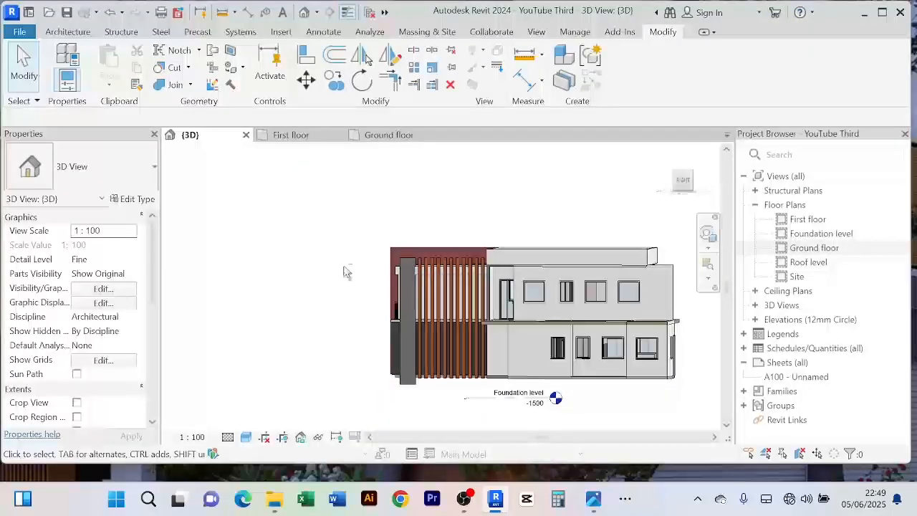
middle_click_drag(347, 272, 437, 345, "shift")
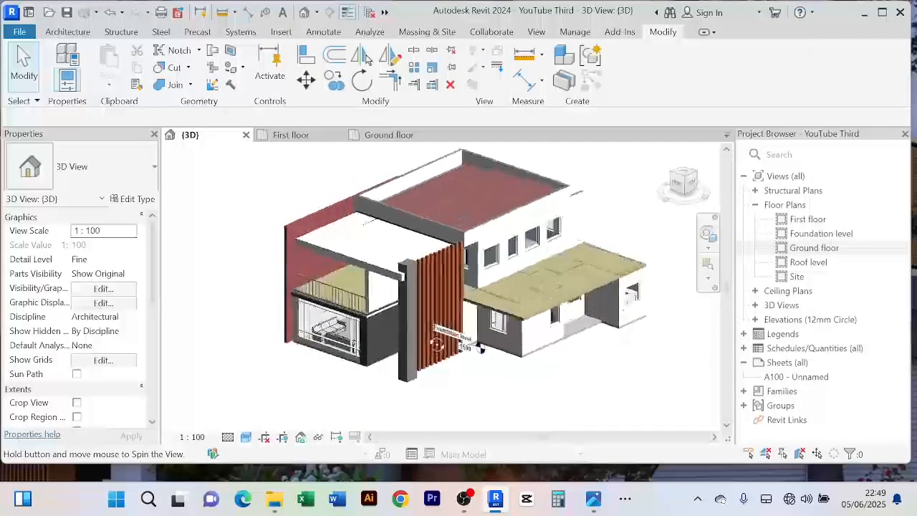
scroll(487, 376, "up", 6)
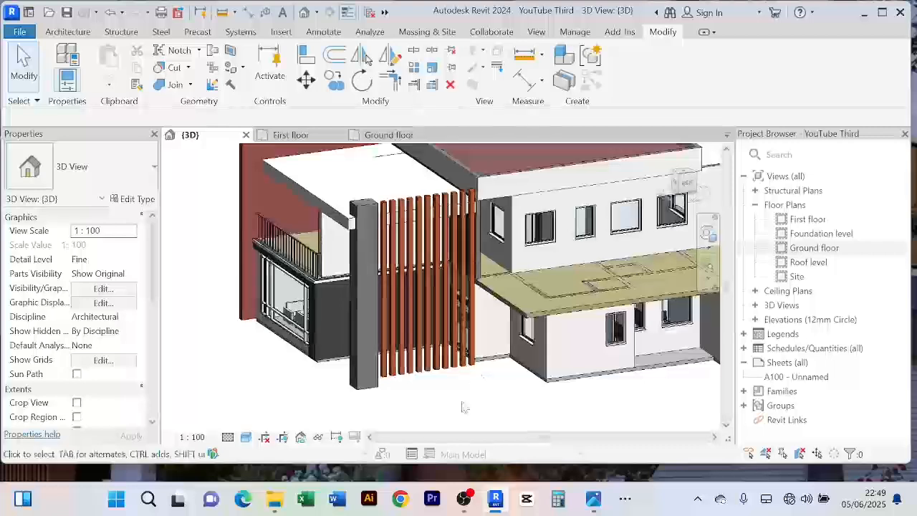
scroll(463, 403, "down", 3)
middle_click_drag(463, 403, 580, 364, "shift")
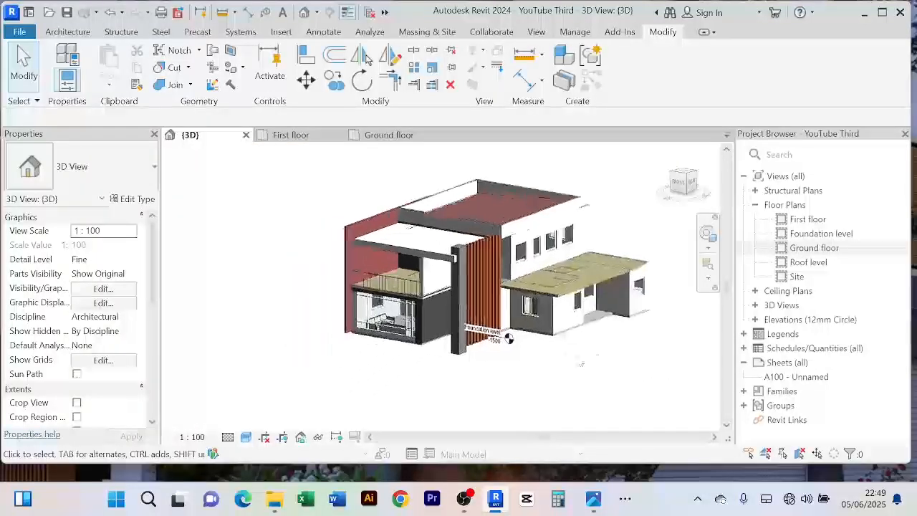
scroll(470, 360, "up", 2)
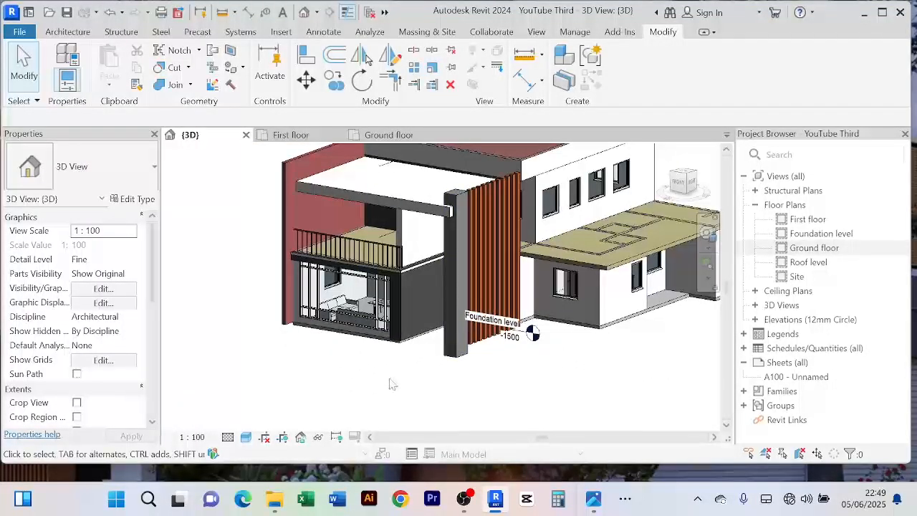
scroll(391, 383, "down", 3)
scroll(394, 372, "up", 1)
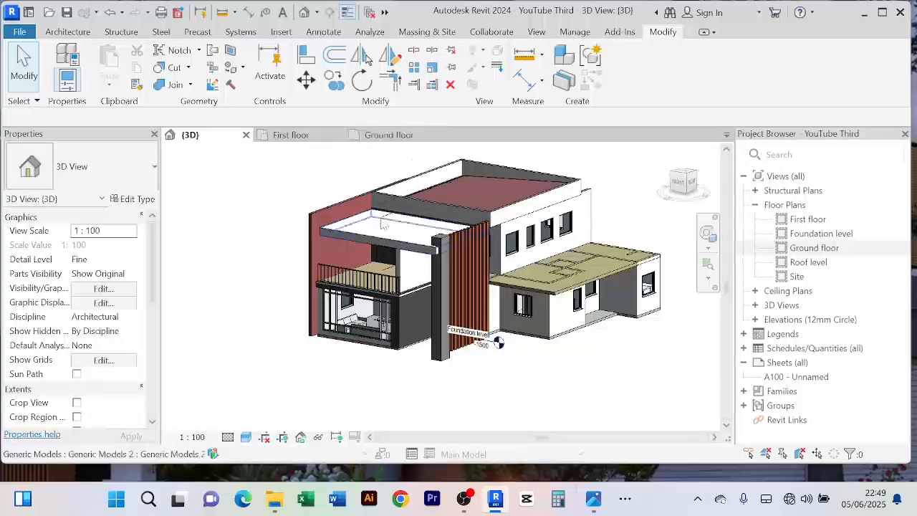
scroll(381, 218, "up", 2)
scroll(251, 200, "down", 2)
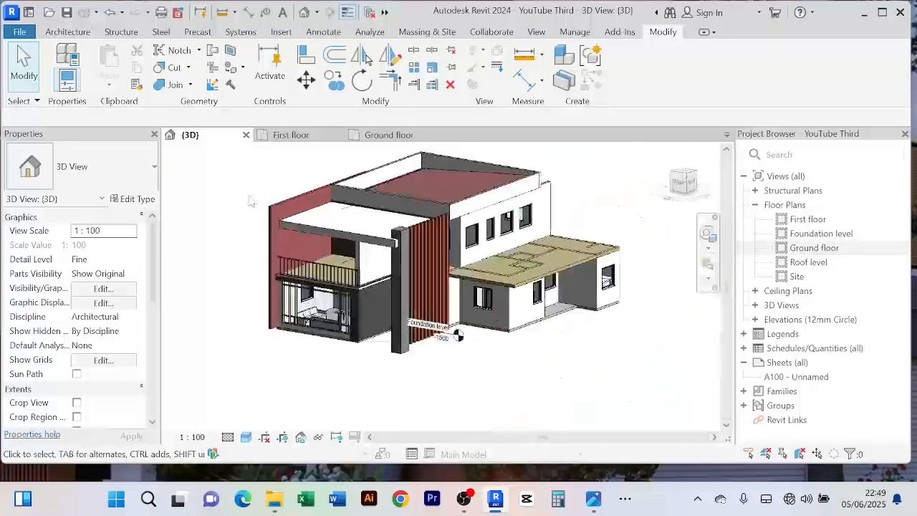
mouse_move(248, 201)
middle_mouse_down("shift")
mouse_move(296, 194)
mouse_move(528, 389)
mouse_move(504, 363)
mouse_move(487, 373)
mouse_move(401, 359)
middle_mouse_up("shift")
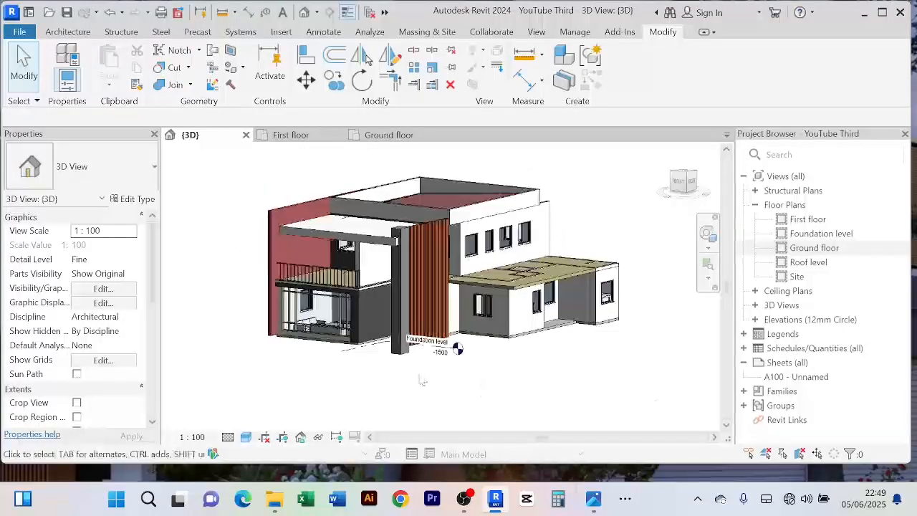
scroll(399, 356, "up", 3)
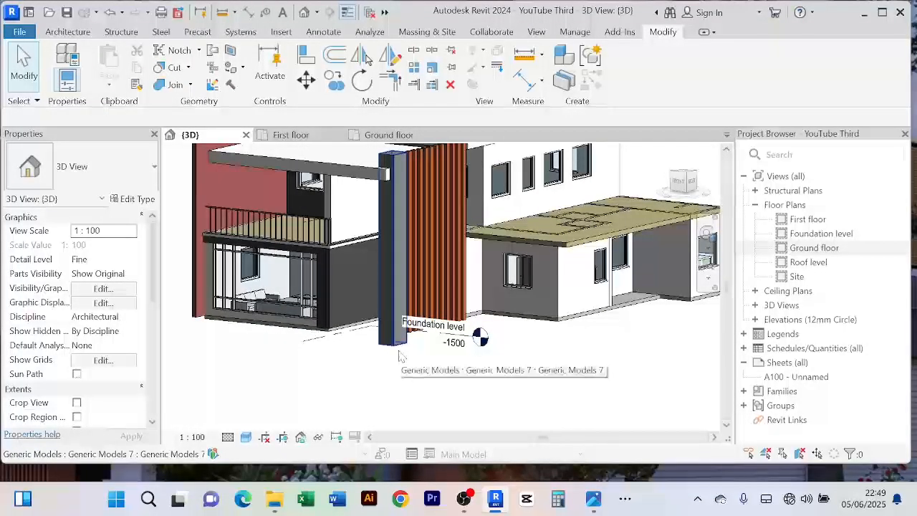
scroll(378, 342, "down", 3)
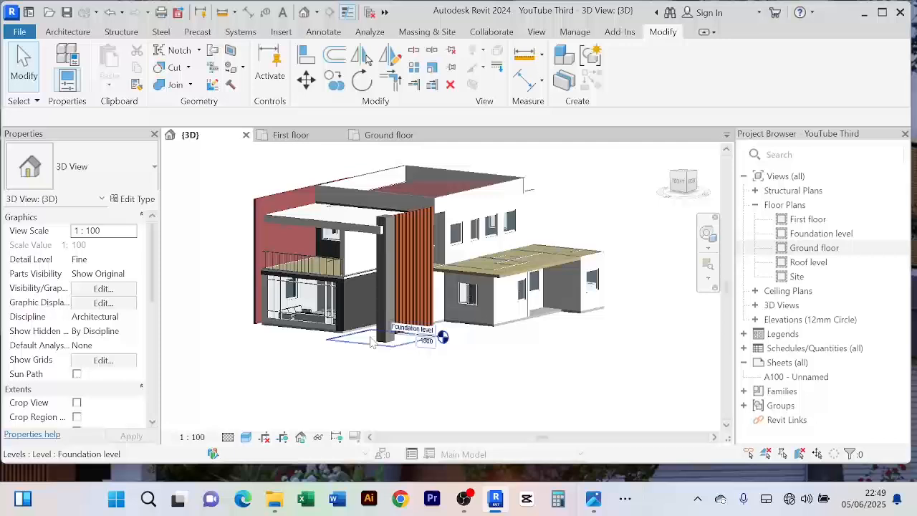
Step: Open the column beside the slats for in-place editing and select its extrusion
scroll(385, 300, "up", 3)
left_click(384, 293)
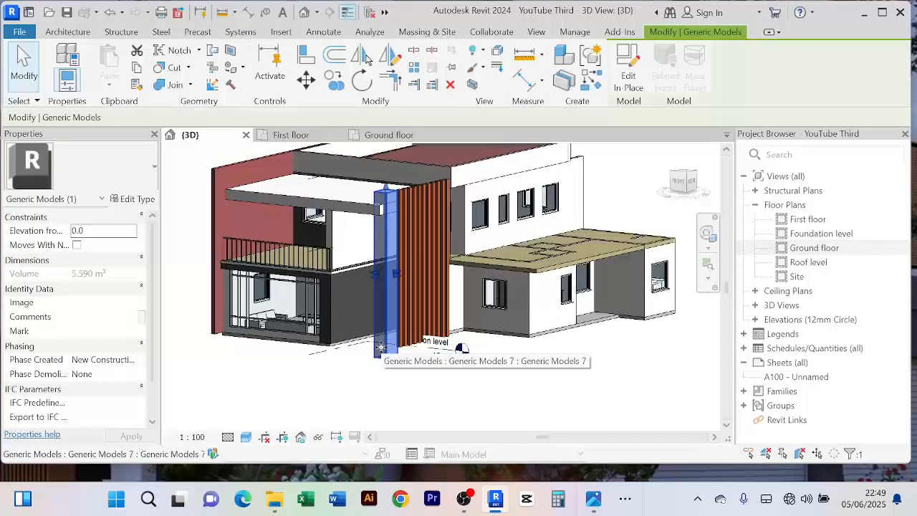
left_click(375, 390)
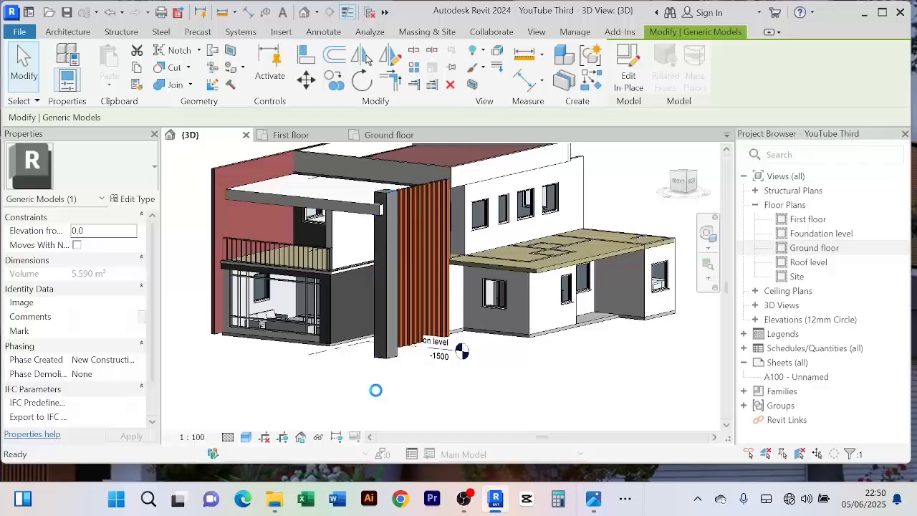
left_click(383, 313)
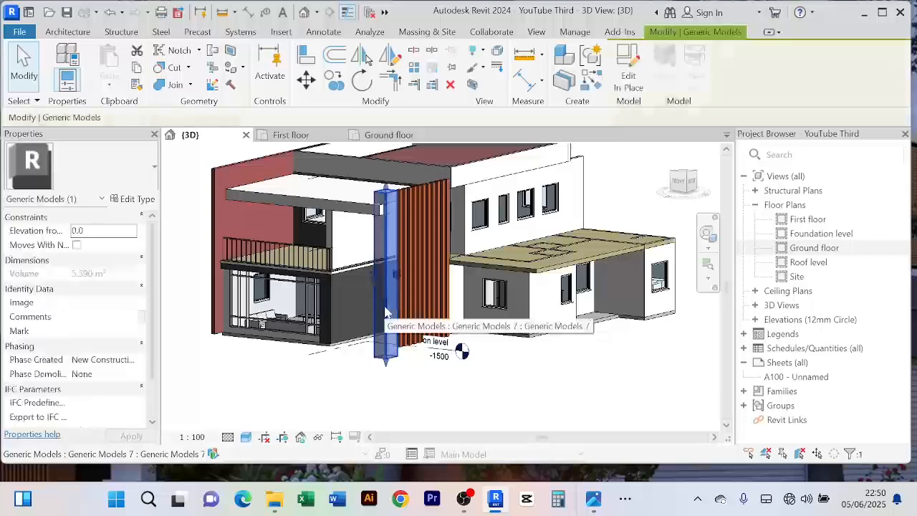
left_click(628, 66)
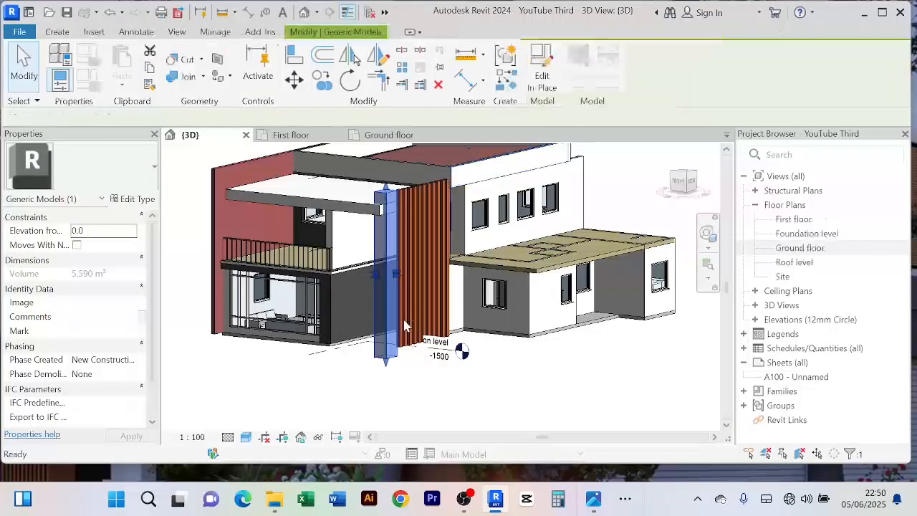
left_click(387, 309)
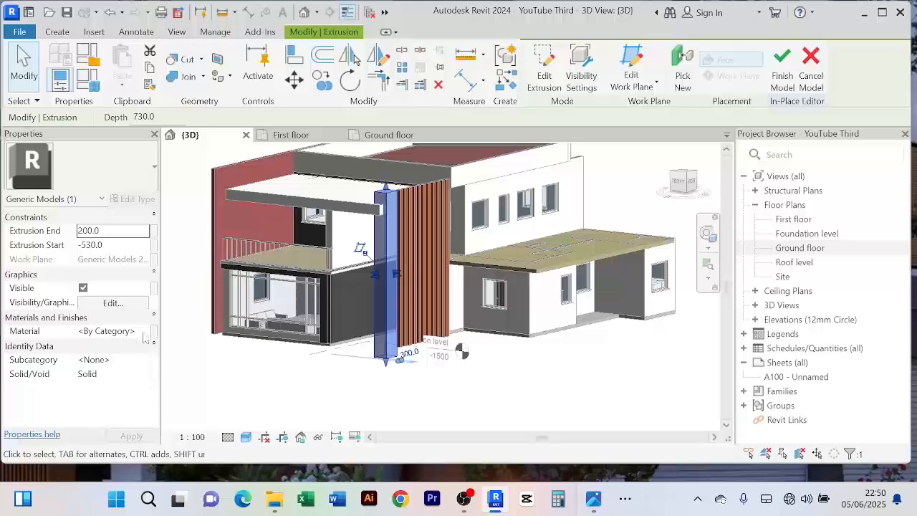
Step: Create a new material for the column extrusion and name it Stone Cludding
left_click(115, 331)
left_click(145, 331)
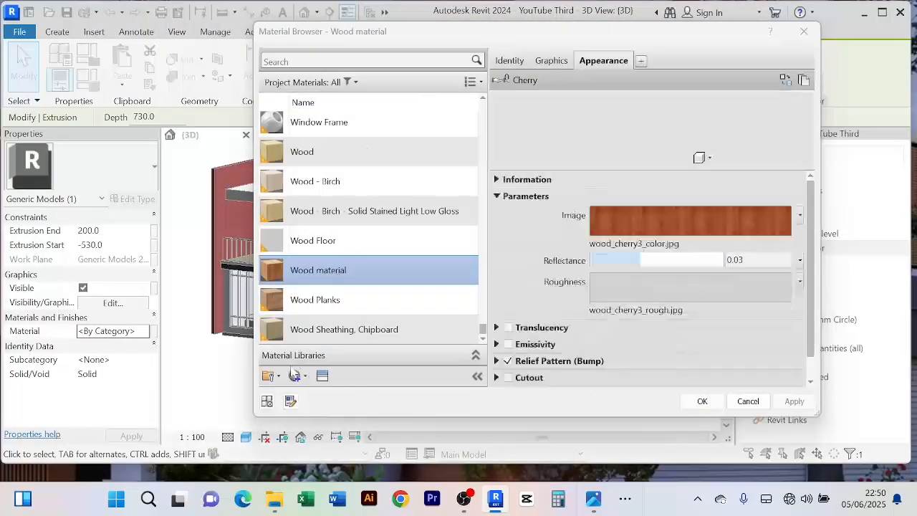
left_click(295, 376)
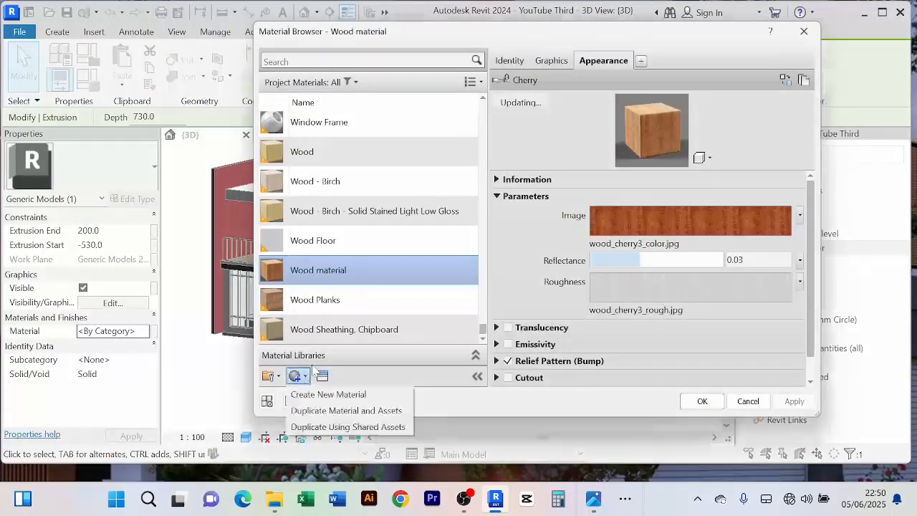
left_click(340, 396)
right_click(341, 231)
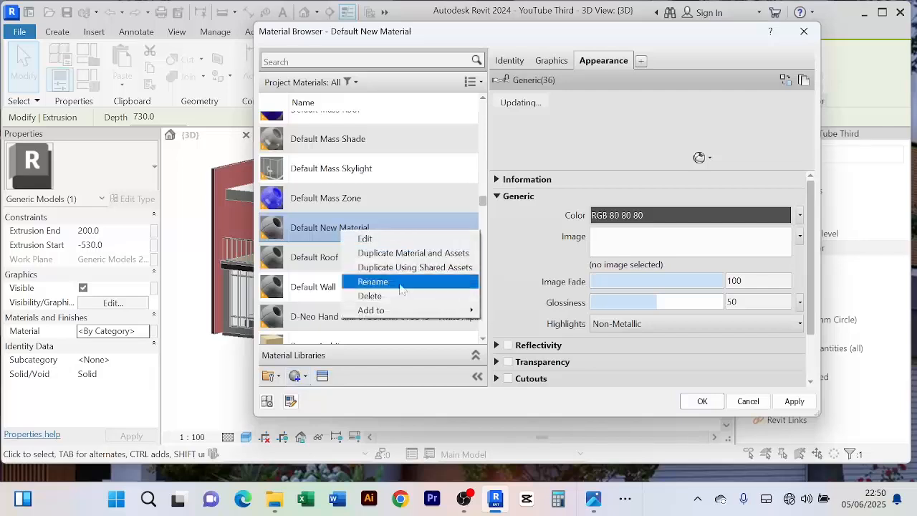
left_click(393, 281)
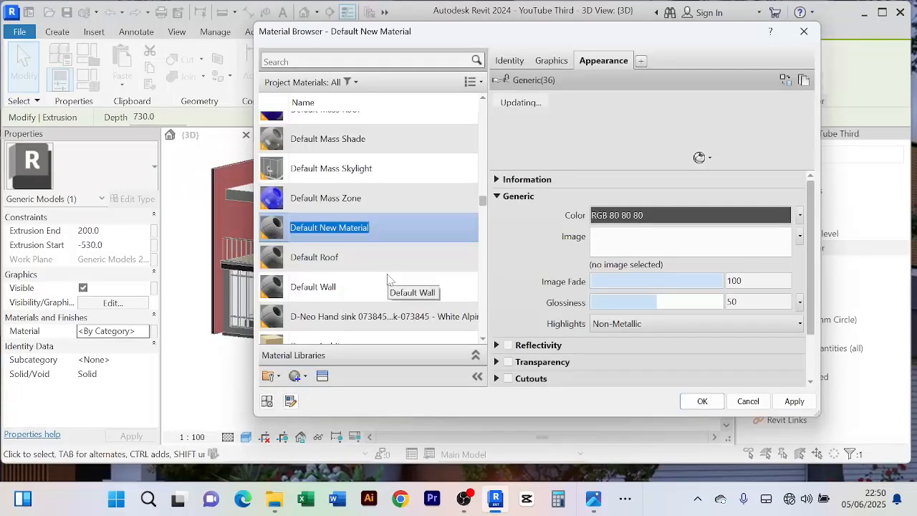
type("Stone Cludding")
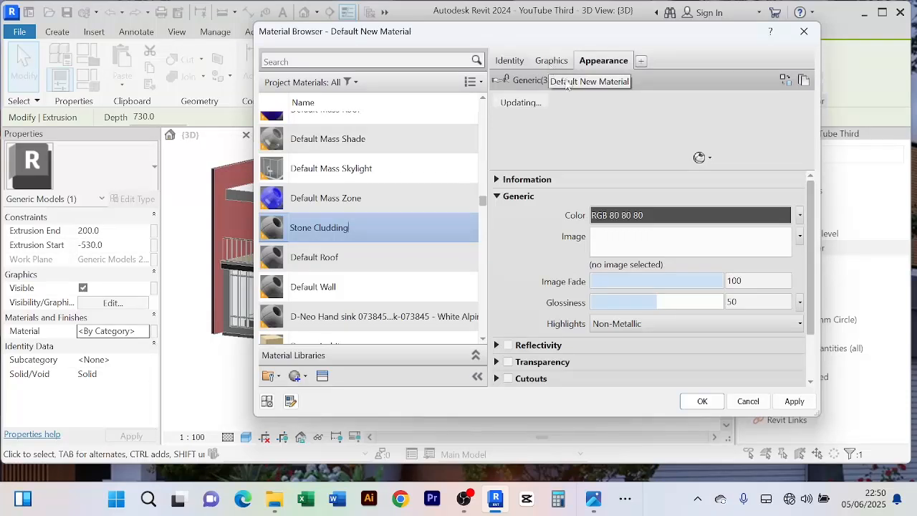
Step: Set the shading color of Stone Cludding to RGB 53-53-53
left_click(544, 64)
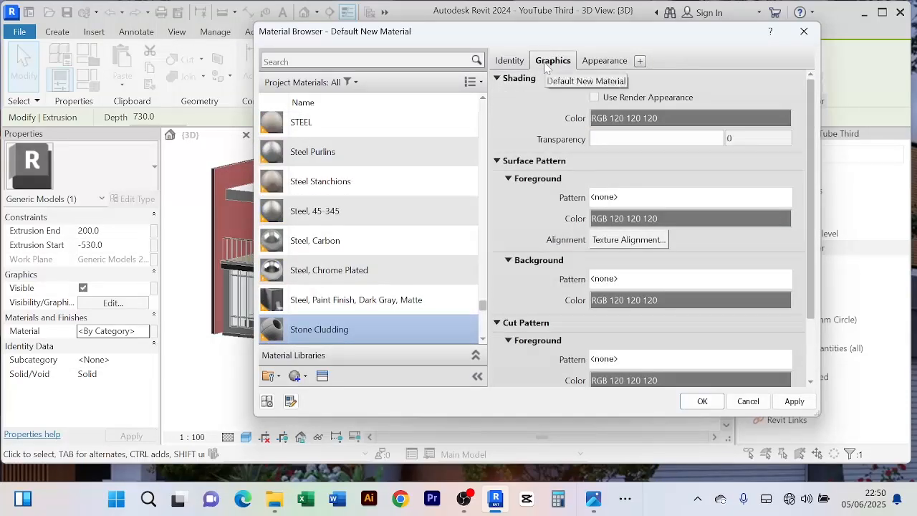
left_click(650, 119)
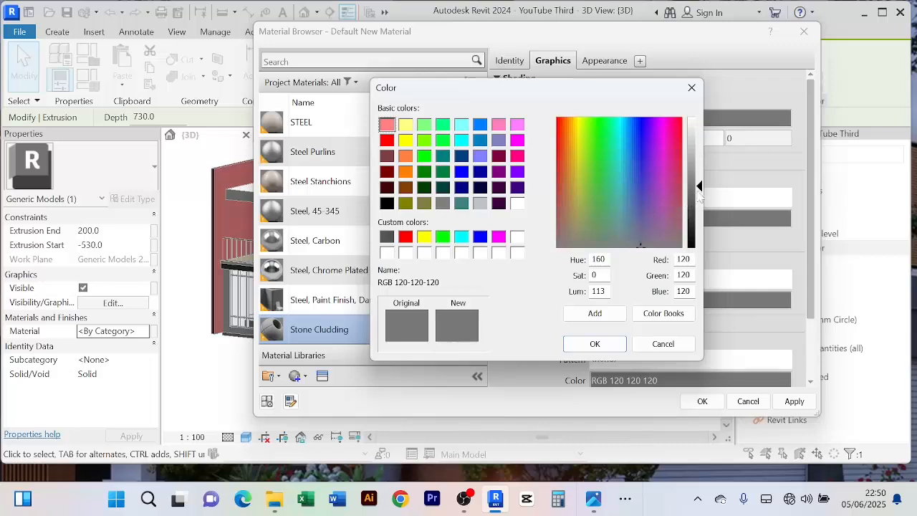
left_click_drag(698, 186, 700, 224)
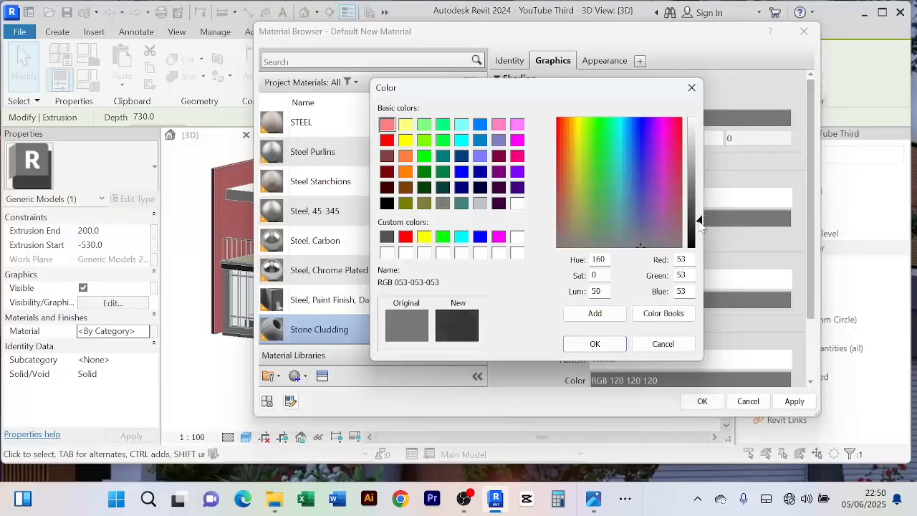
left_click(594, 344)
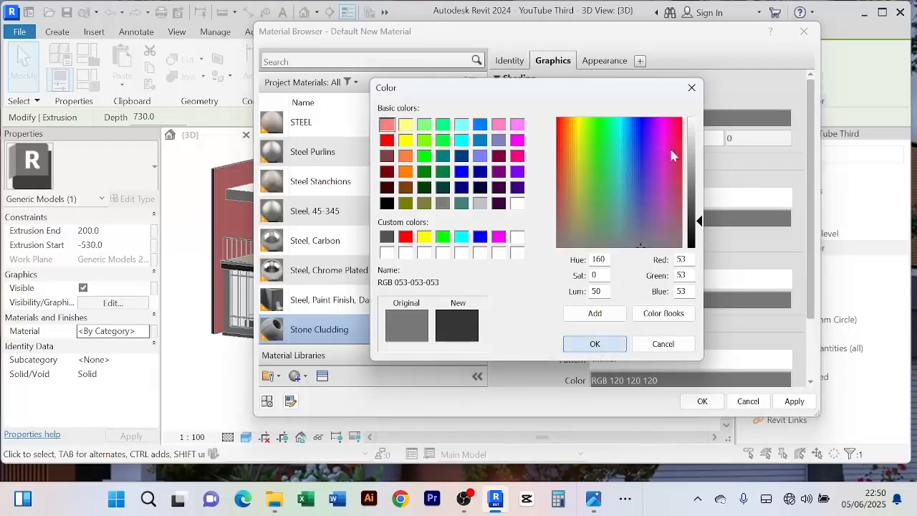
Step: Open the appearance asset replacement for Stone Cludding and search the asset library for "stone"
left_click(603, 60)
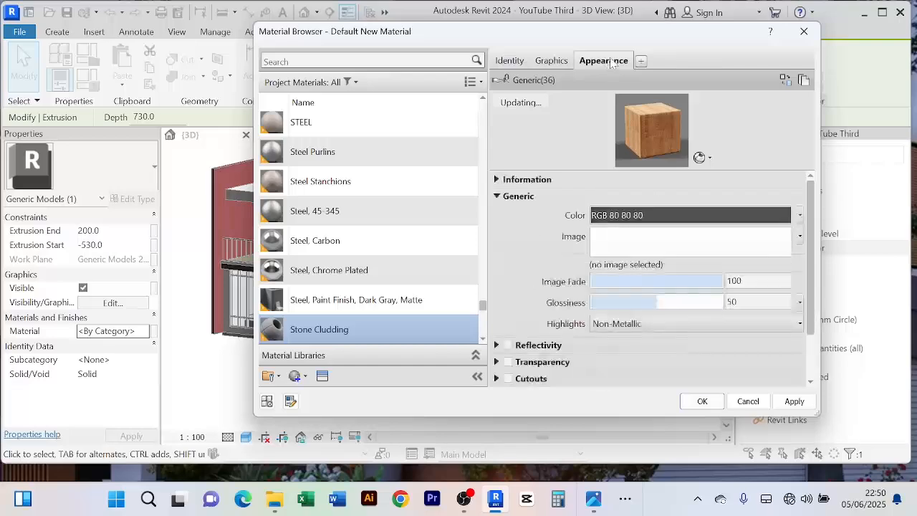
left_click(785, 79)
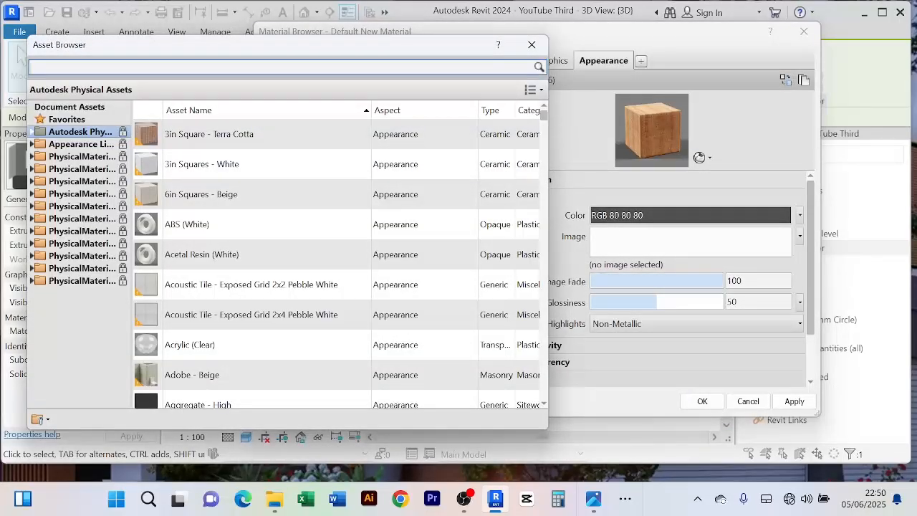
type("stone")
key("Return")
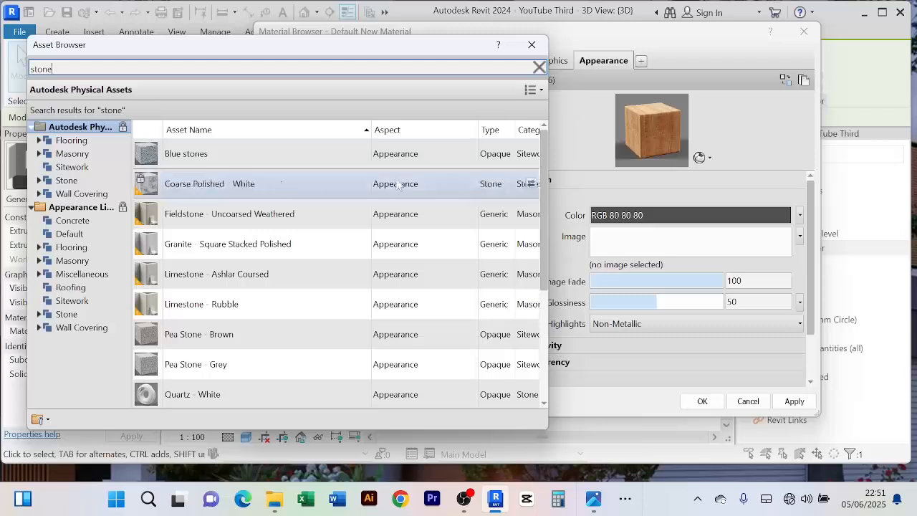
Step: Try the Blue stones, Coarse Polished - White and Slate - Square Gray appearances on Stone Cludding
mouse_move(483, 153)
left_click(531, 155)
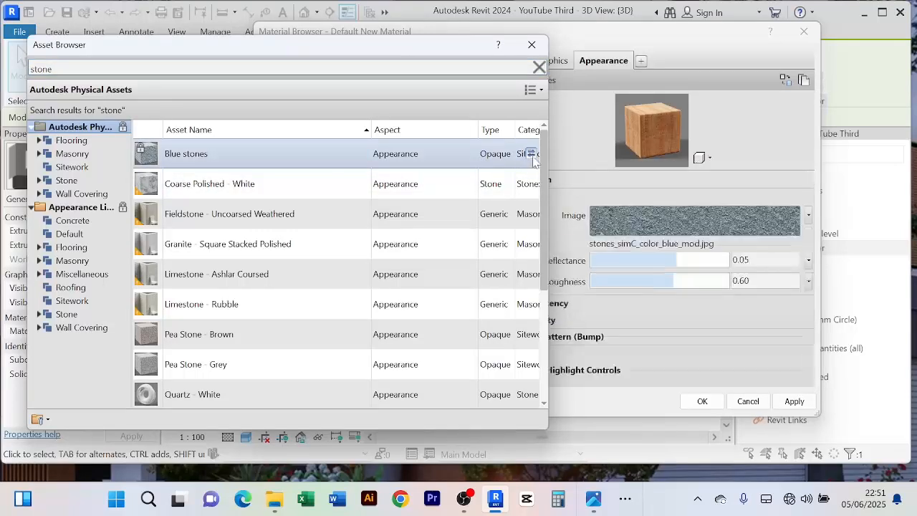
left_click(531, 184)
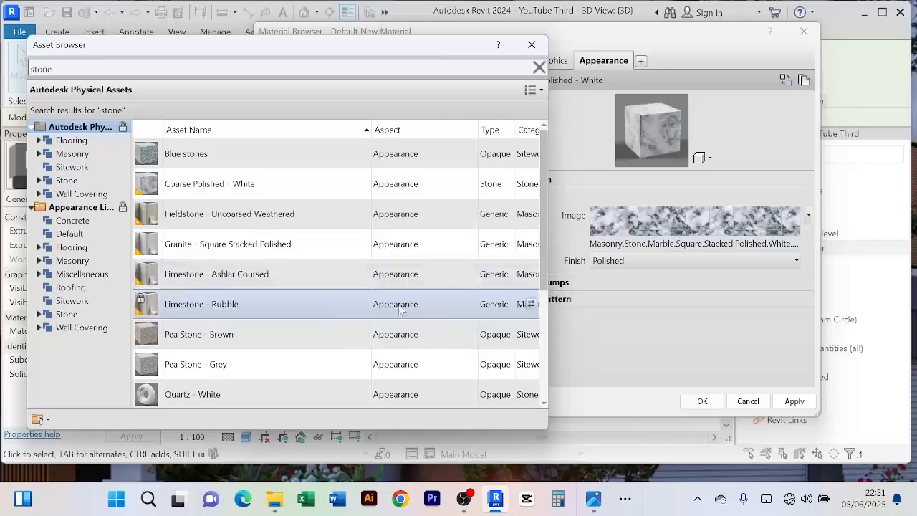
scroll(400, 308, "down", 2)
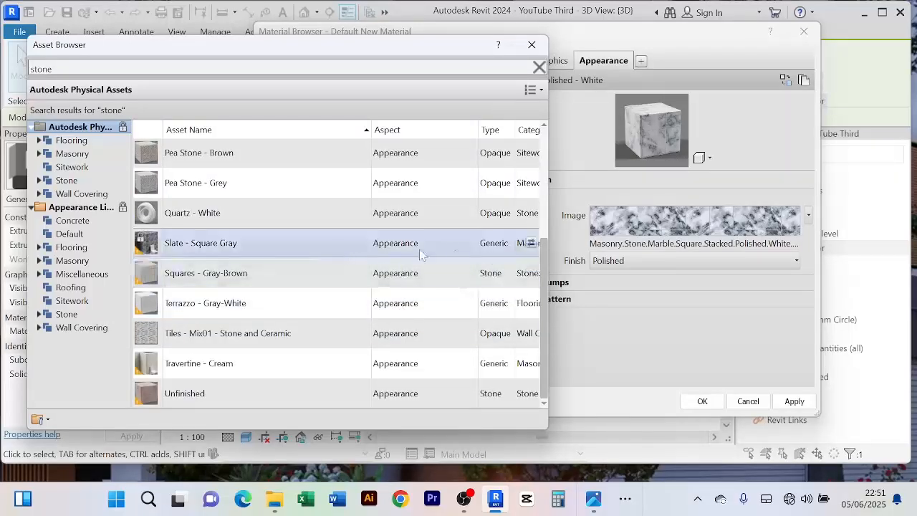
left_click(530, 244)
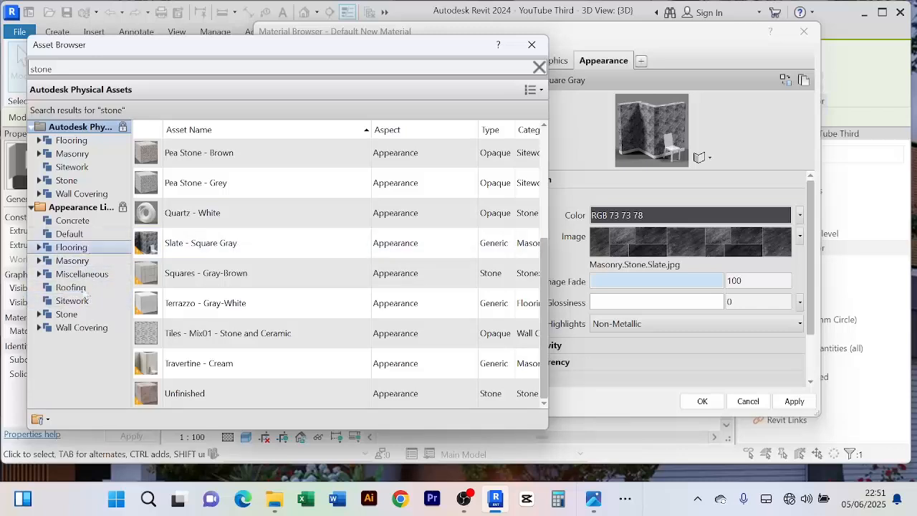
Step: Try the Wall Stones and Slate - Cut - Black appearances from the Appearance Library's Wall Covering category
left_click(49, 327)
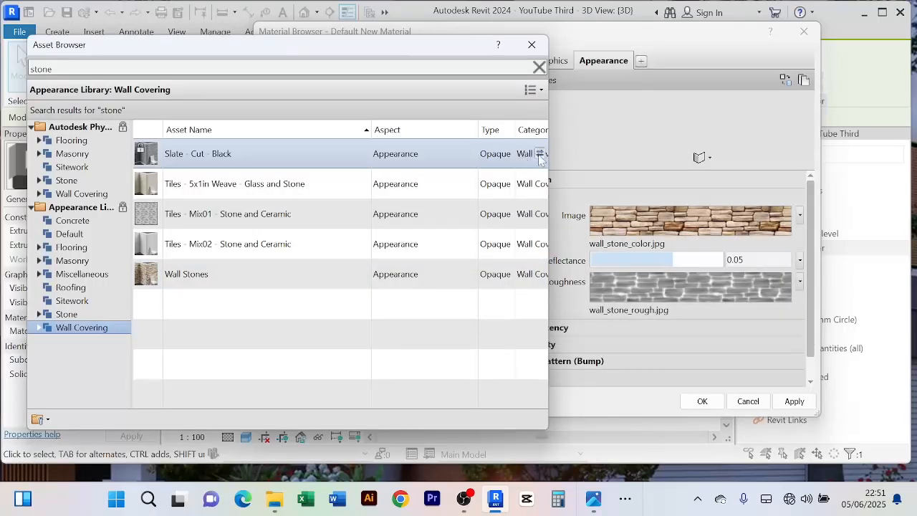
left_click(539, 154)
left_click(539, 154)
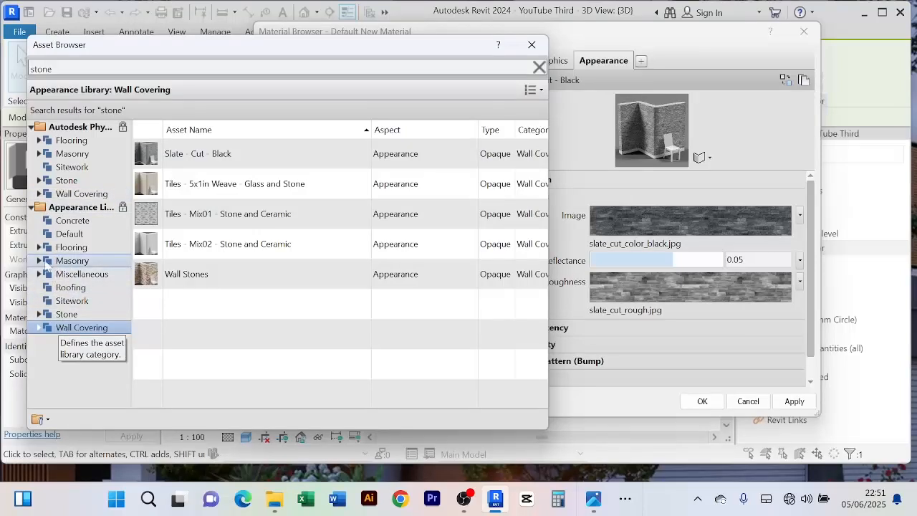
Step: Try Ashlar - Patterned and the Mauve-Gray and Pink-Black-Gray polished granites from the Appearance Library's Masonry: Stone category
left_click(40, 261)
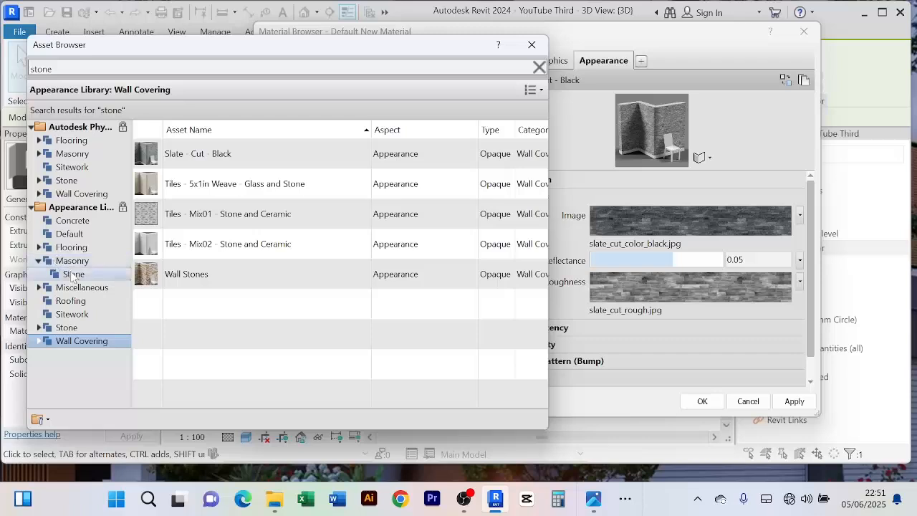
left_click(74, 274)
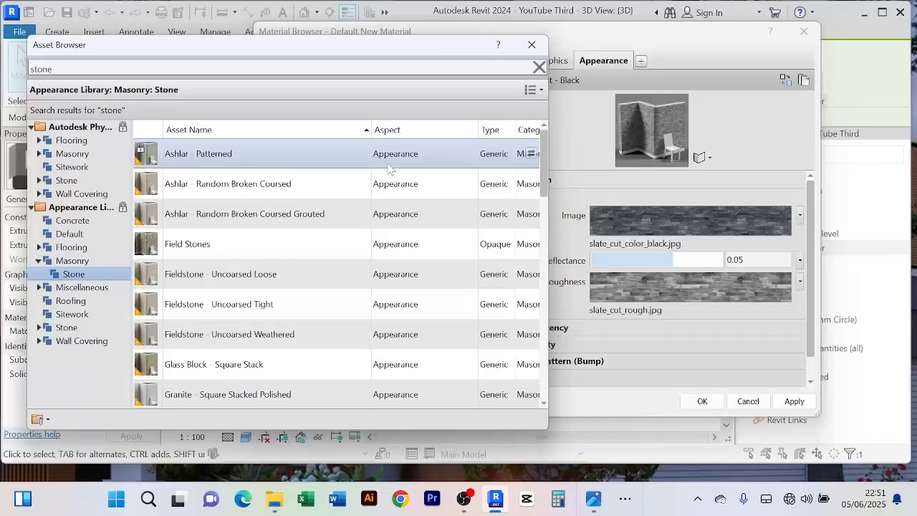
left_click(531, 155)
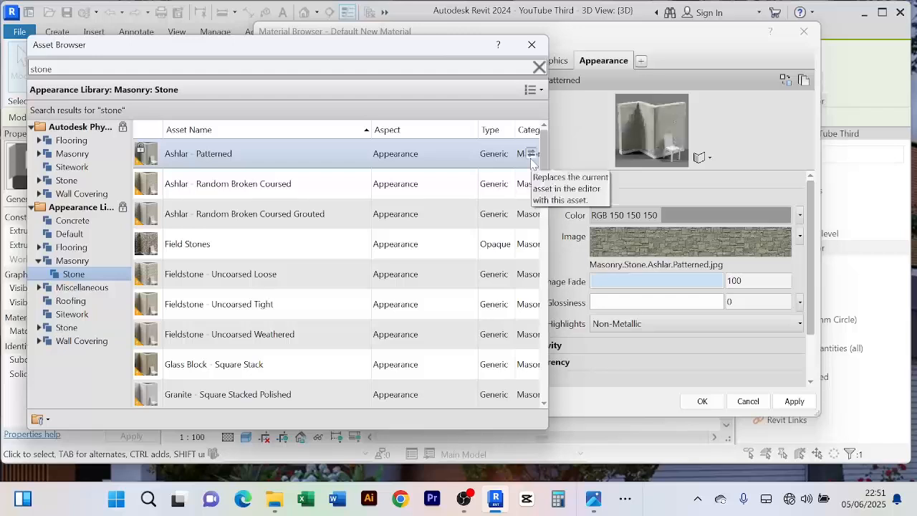
scroll(532, 159, "down", 2)
left_click(530, 337)
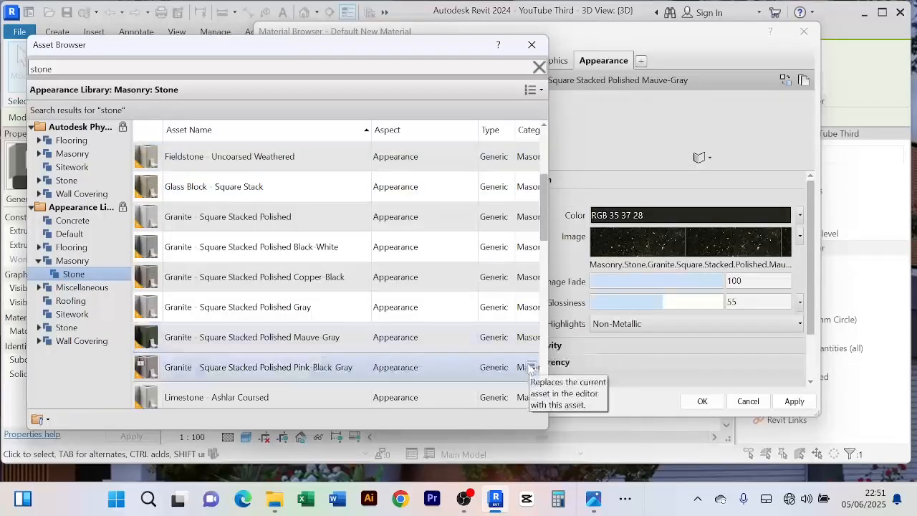
left_click(531, 367)
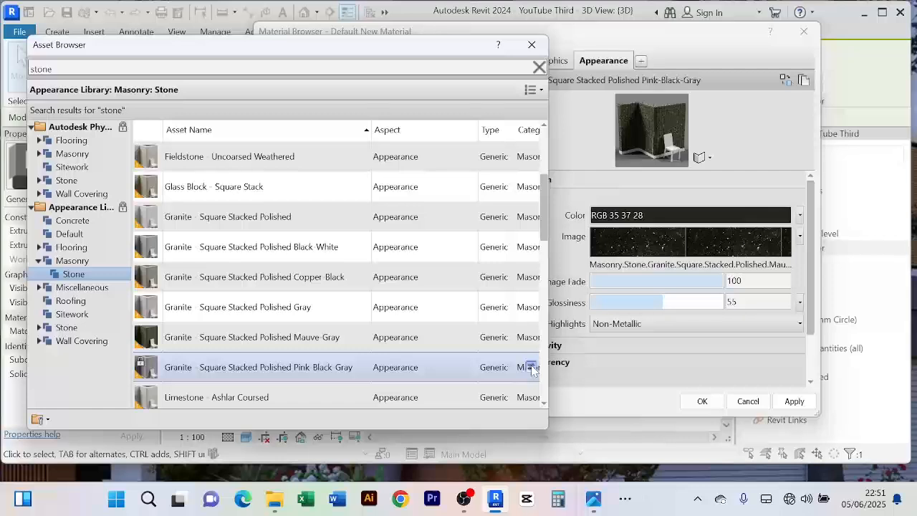
Step: Try the Granite - Square Stacked Polished Mauve-Gray, Slate - Square Gray and Soapstone - Dark Gray appearances on the material
scroll(510, 349, "down", 2)
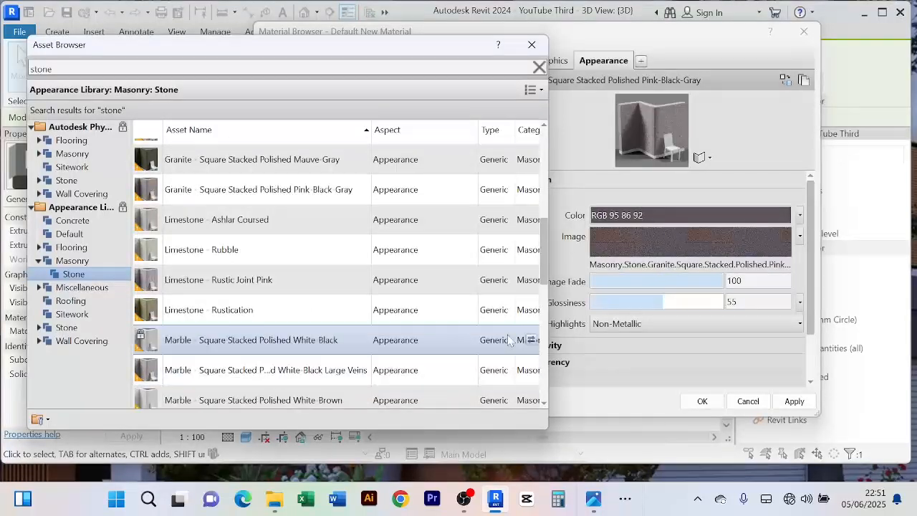
left_click(532, 160)
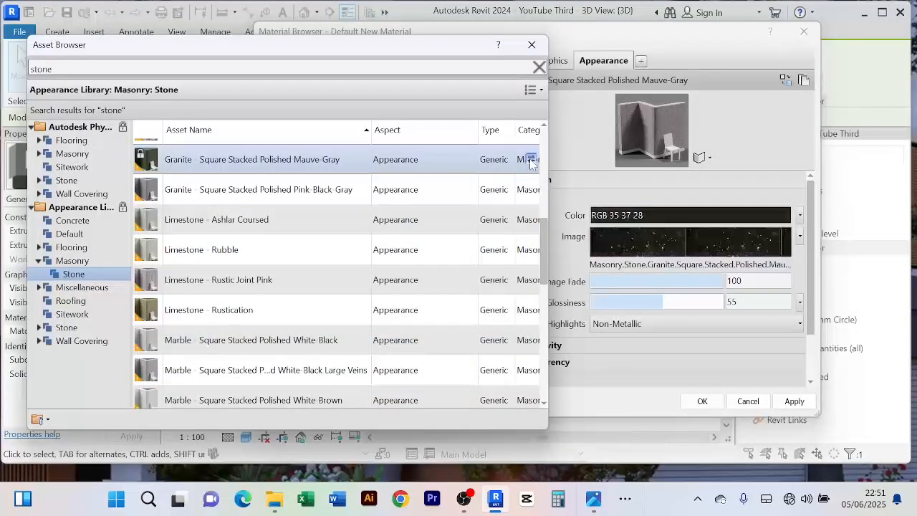
scroll(519, 264, "down", 5)
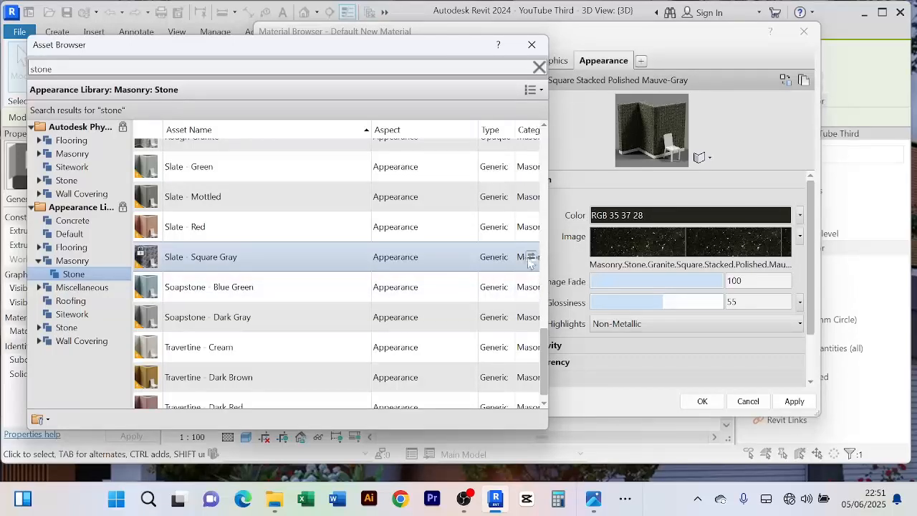
left_click(530, 258)
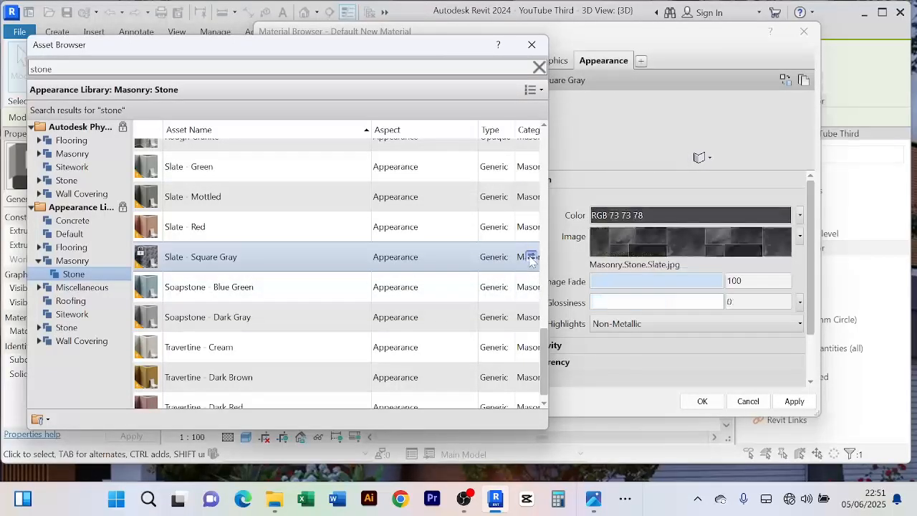
scroll(530, 256, "down", 1)
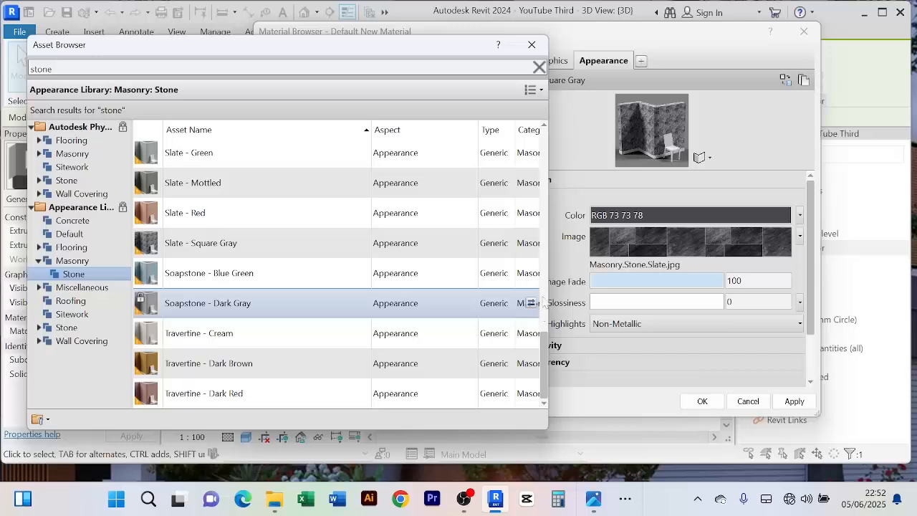
left_click(531, 304)
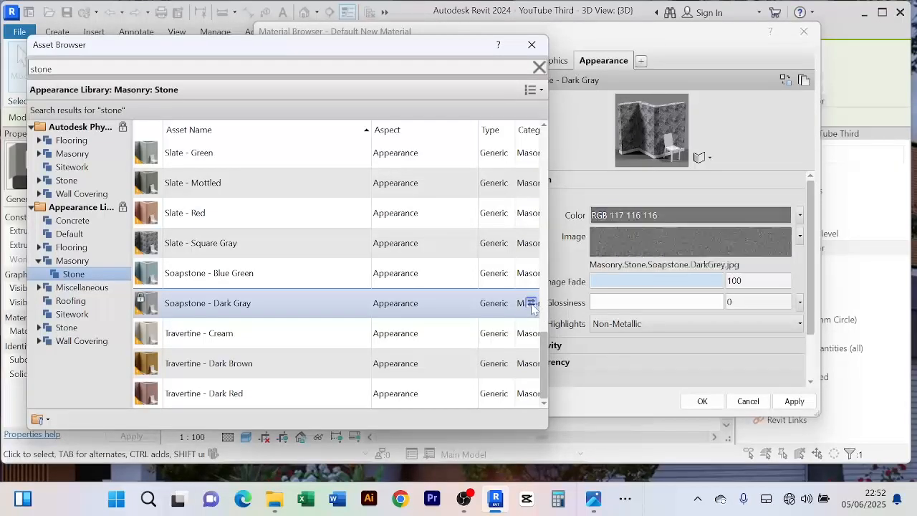
Step: Compare more masonry stones by trying the Copper-Black and Black-White polished granites and Ashlar - Patterned on the material
scroll(531, 303, "up", 5)
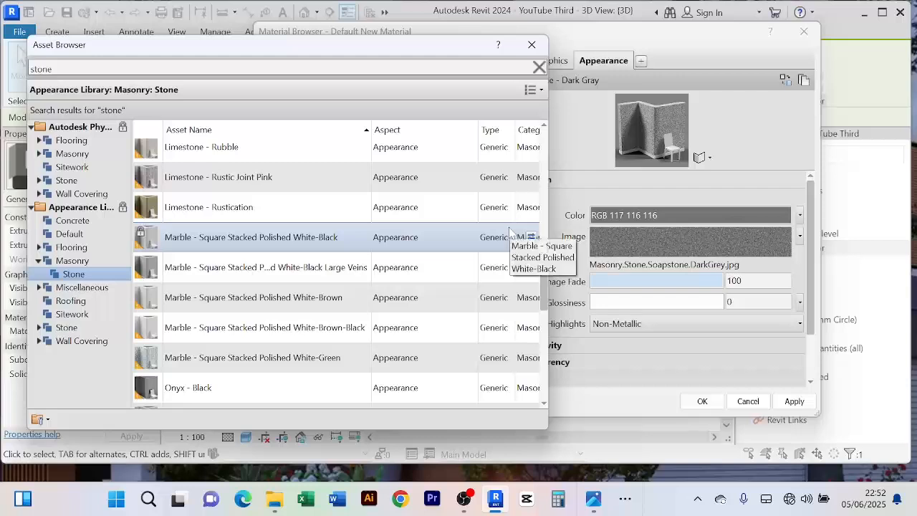
scroll(509, 231, "down", 5)
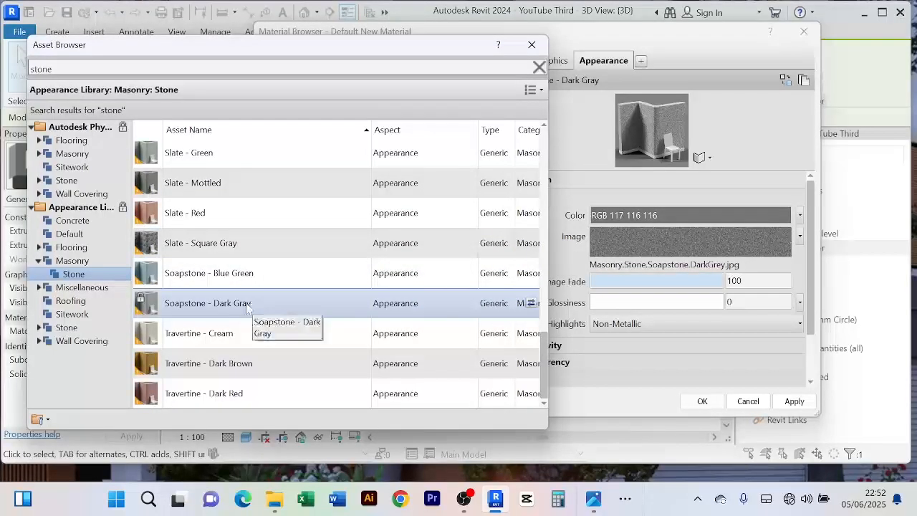
scroll(485, 300, "up", 6)
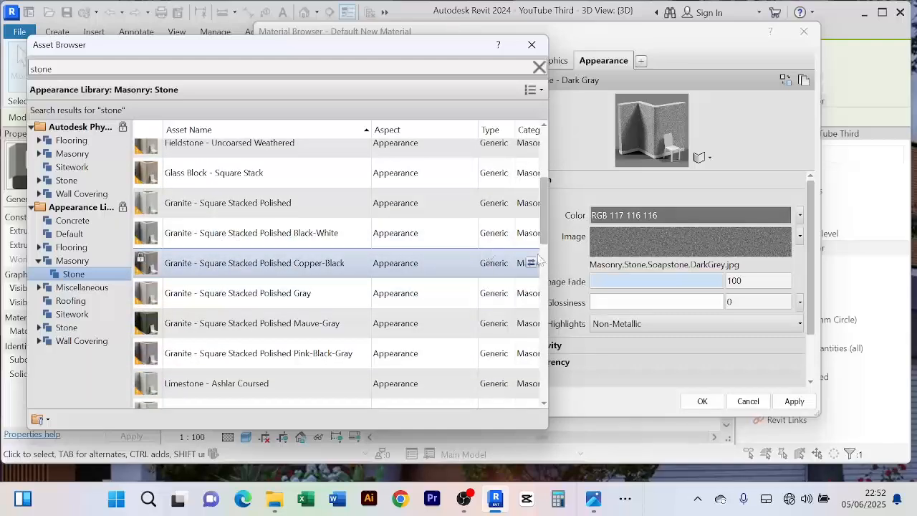
left_click(531, 262)
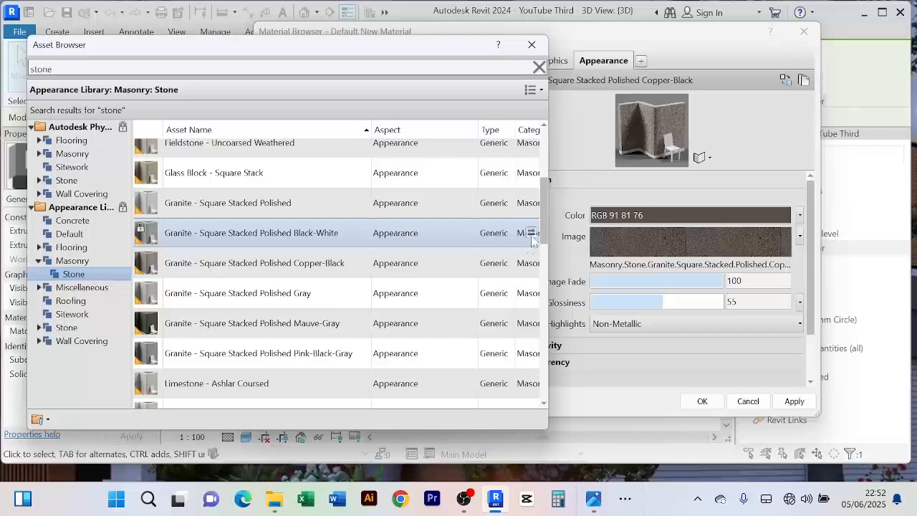
left_click(532, 234)
scroll(529, 208, "up", 3)
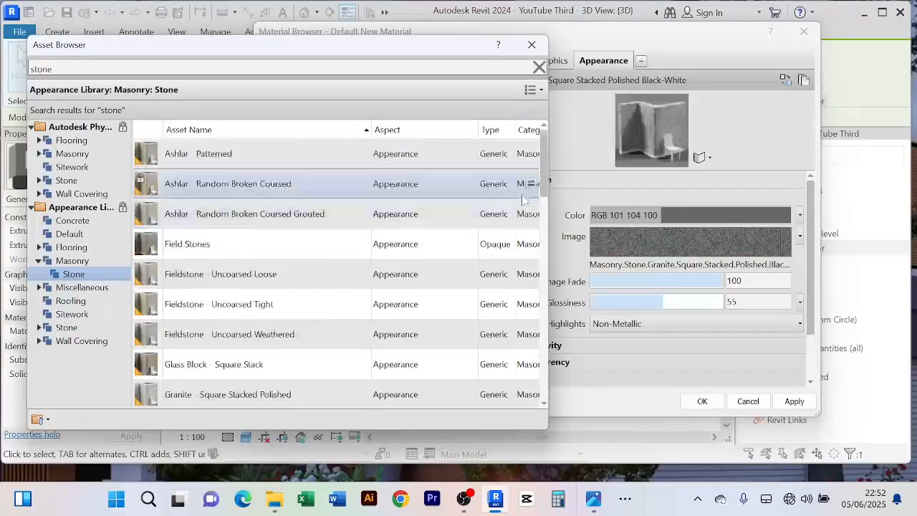
left_click(531, 154)
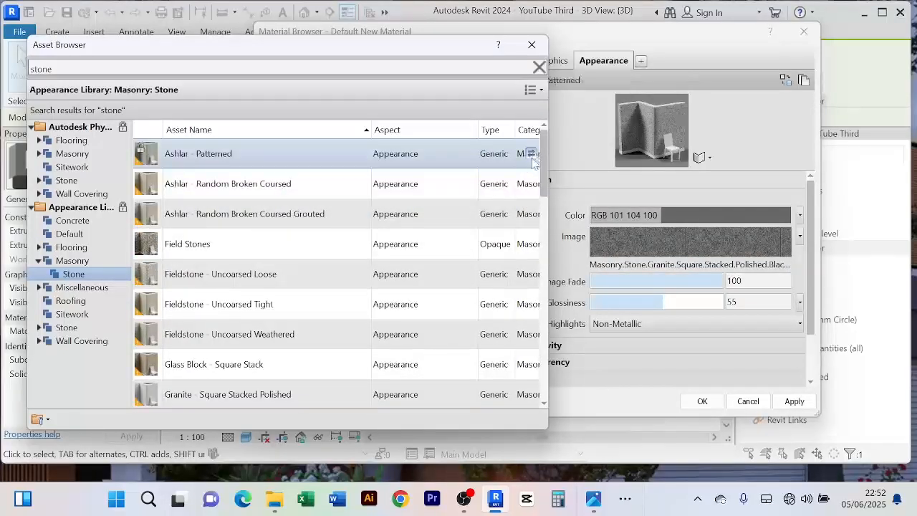
scroll(530, 183, "down", 10)
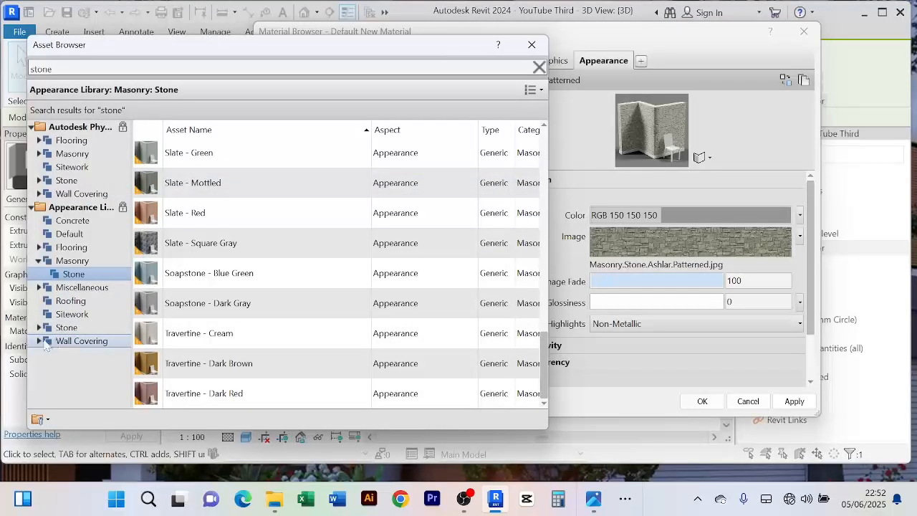
Step: Replace Stone Cludding's appearance with Slate - Cut - Black from the Wall Covering category and apply the change
left_click(50, 341)
mouse_move(543, 149)
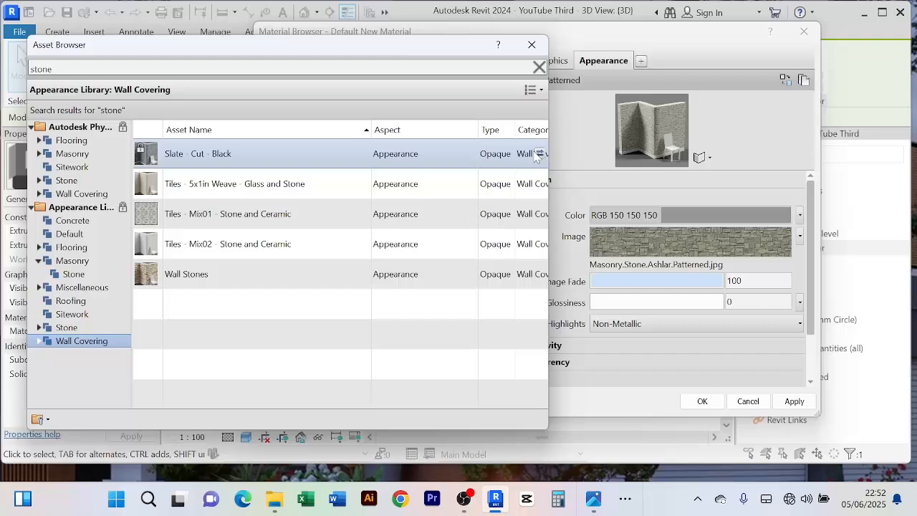
left_click(538, 154)
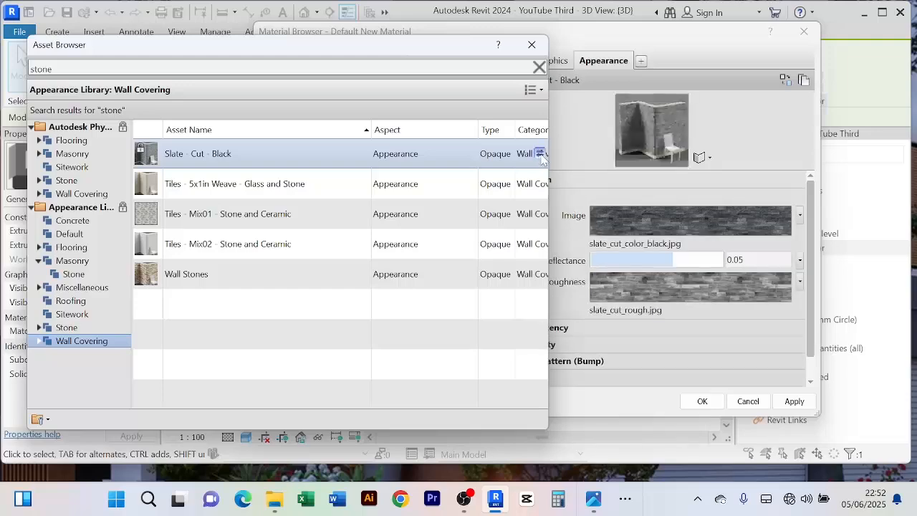
left_click(532, 45)
left_click(793, 401)
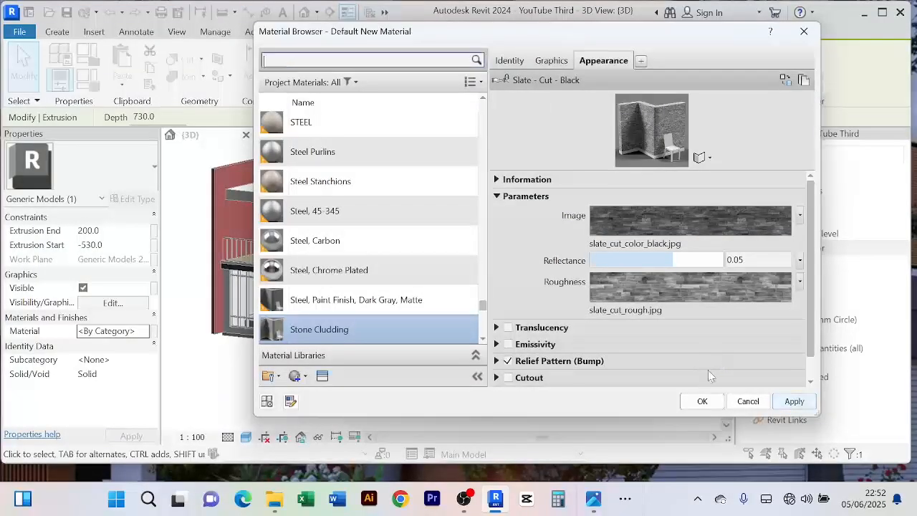
Step: Assign Stone Cludding to the column extrusion and finish the in-place model
left_click(702, 401)
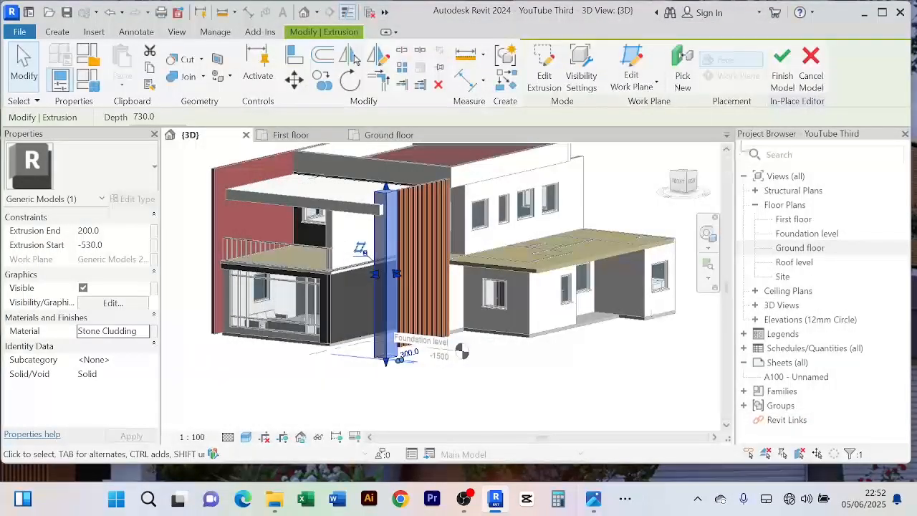
left_click(782, 68)
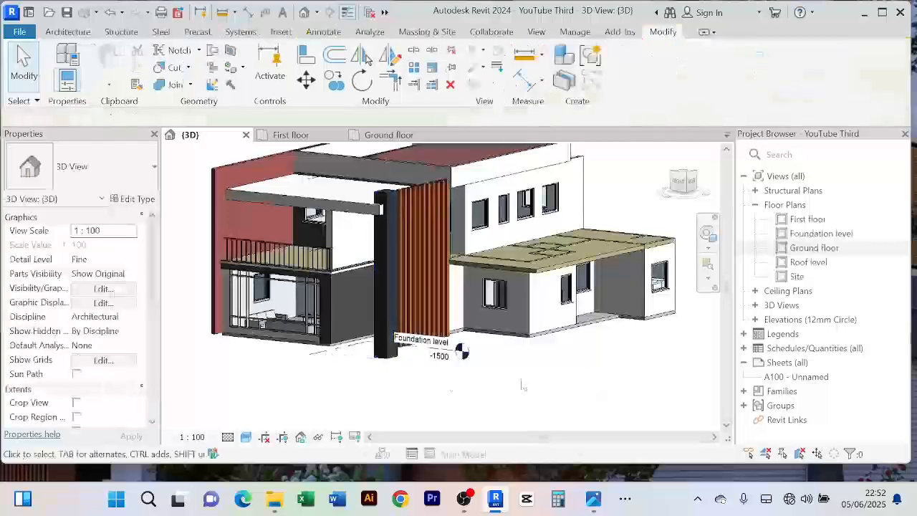
scroll(349, 306, "up", 1)
scroll(349, 306, "up", 5)
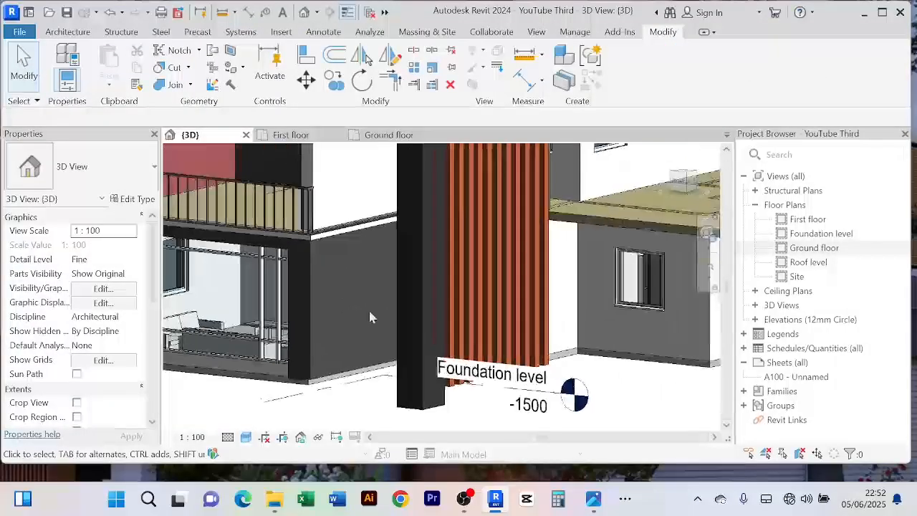
scroll(386, 307, "down", 3)
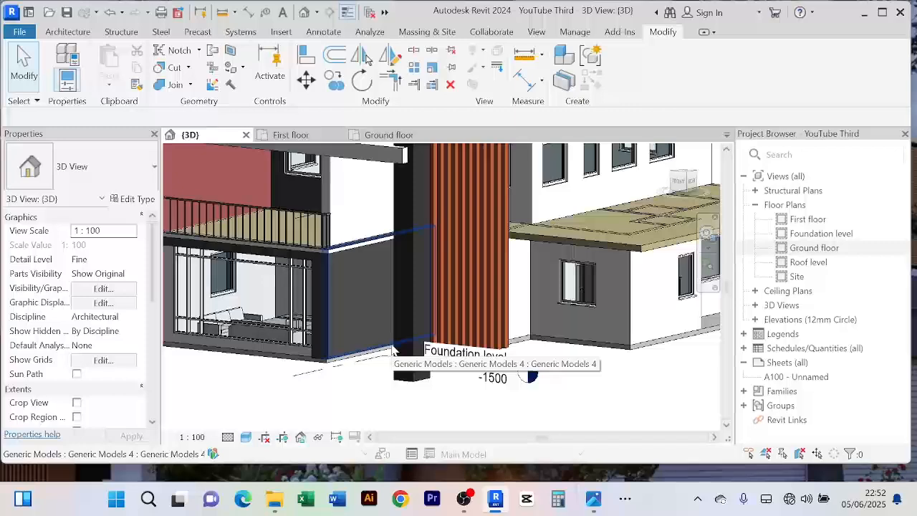
scroll(391, 351, "down", 2)
middle_click_drag(351, 394, 389, 385)
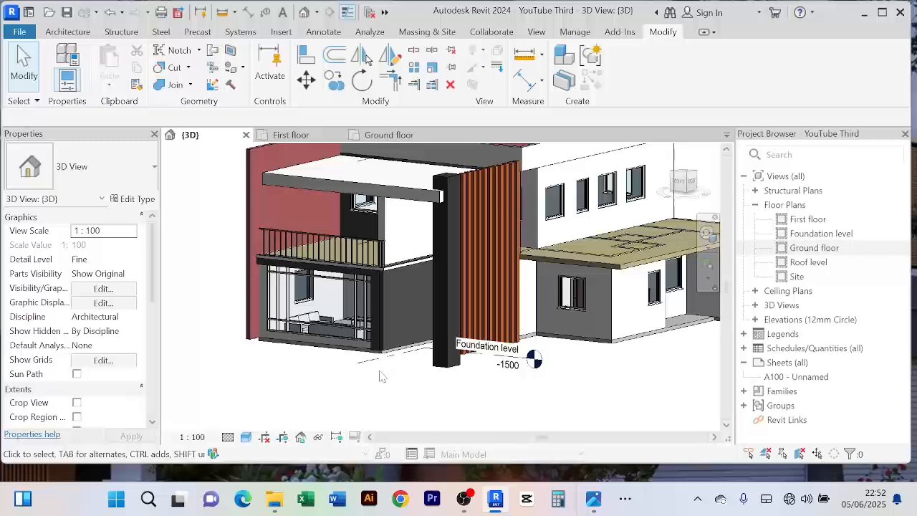
Step: Show the 3D view in the Realistic visual style and inspect the stone-clad column and wood slat screen
scroll(387, 373, "down", 3)
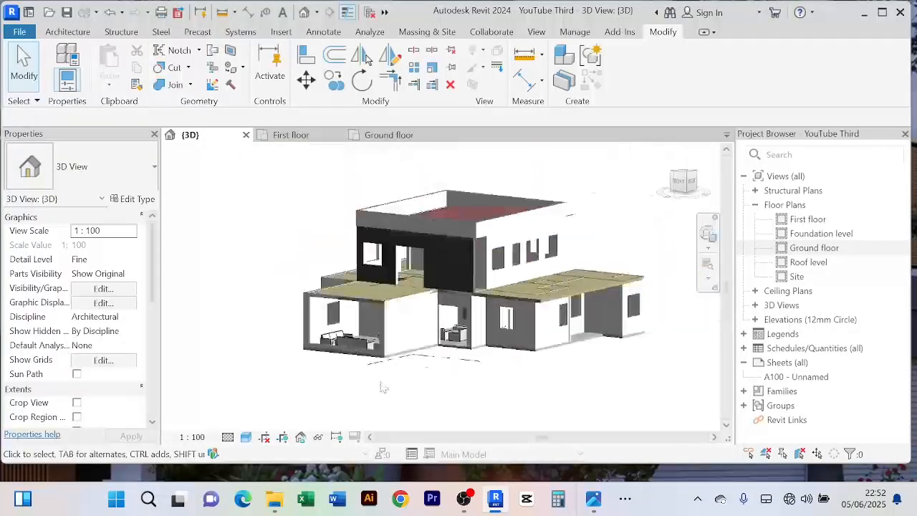
scroll(392, 391, "up", 4)
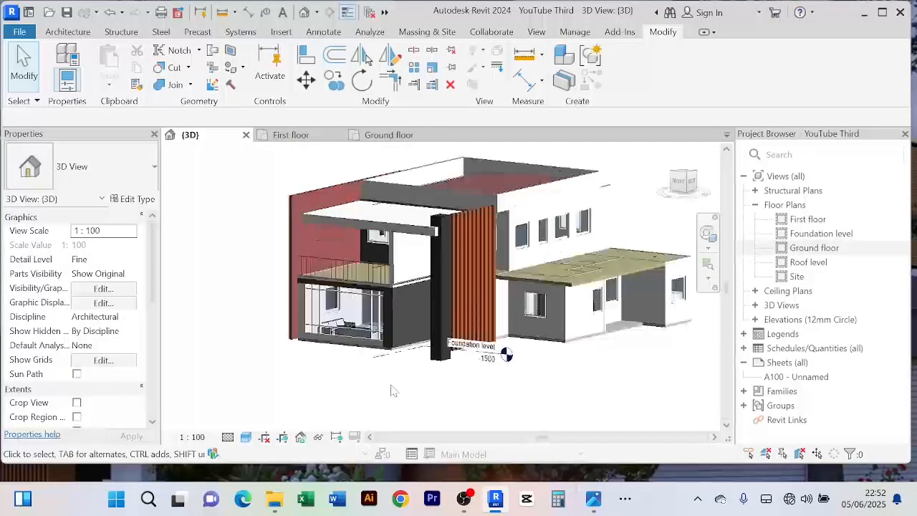
middle_click_drag(387, 382, 408, 410)
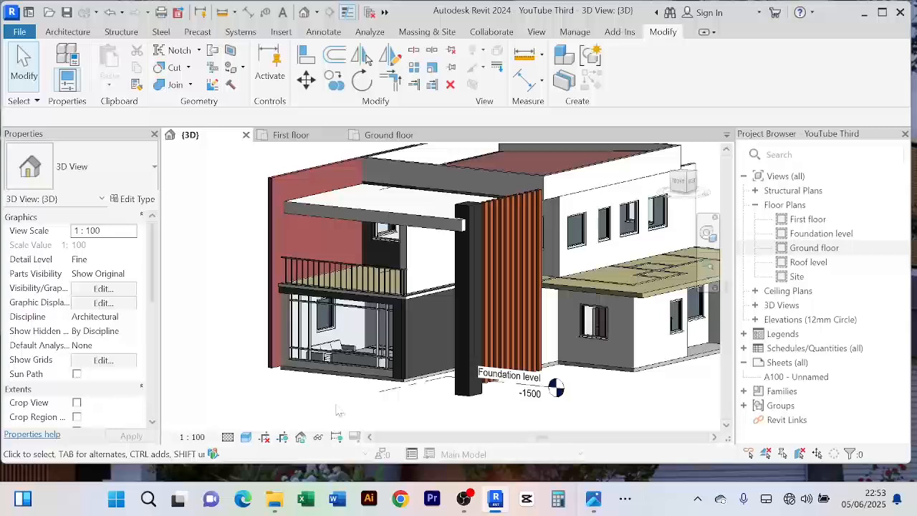
left_click(246, 437)
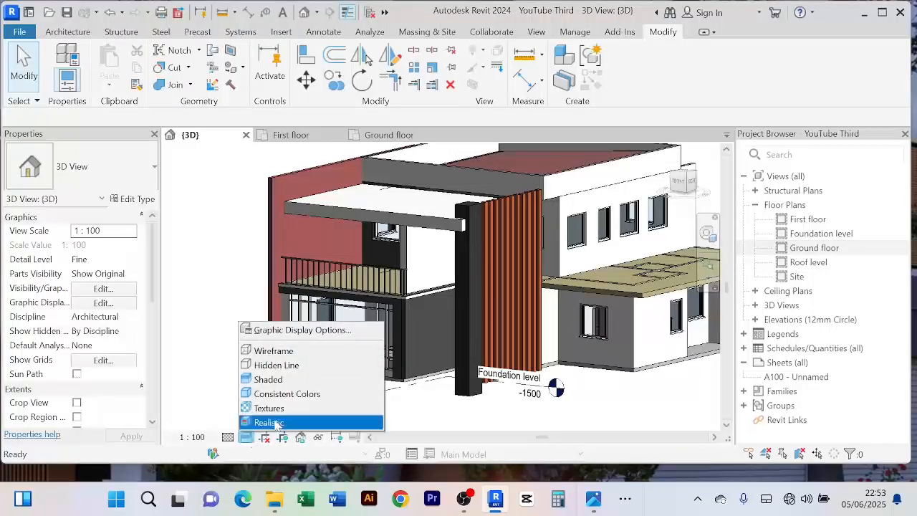
left_click(275, 423)
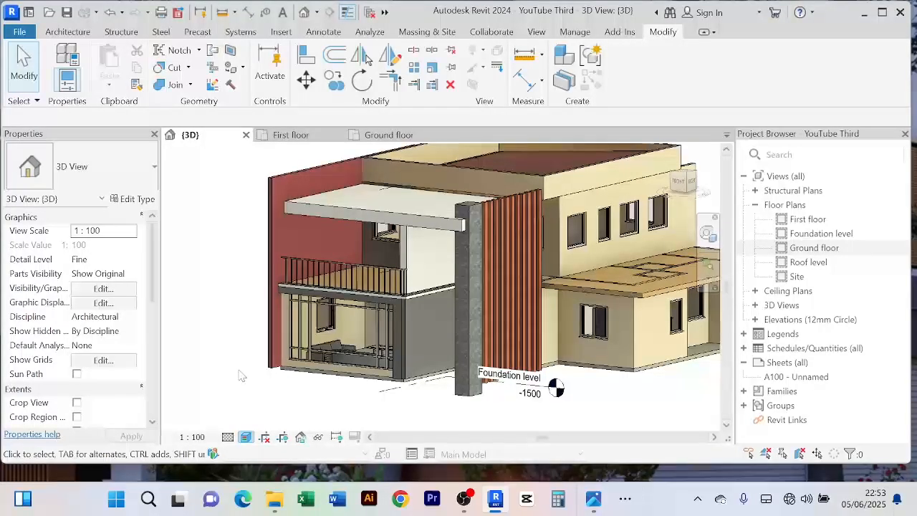
scroll(248, 317, "up", 2)
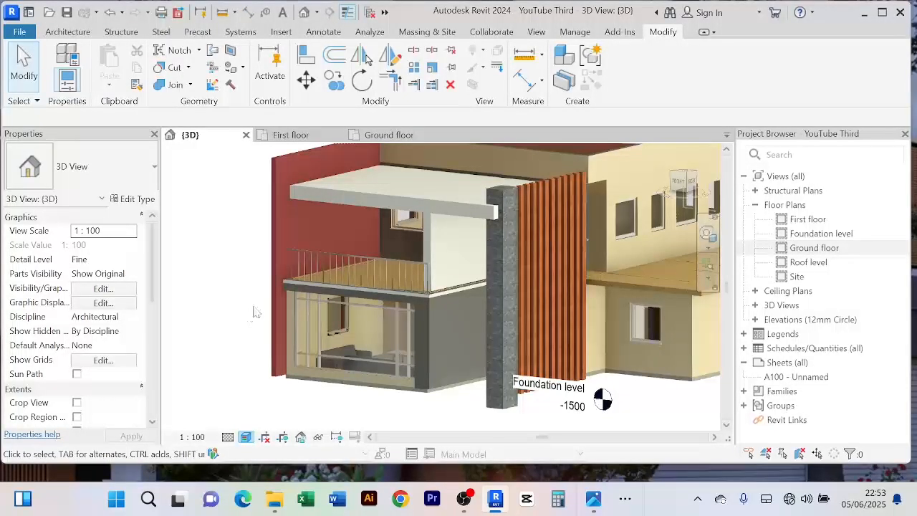
scroll(253, 311, "up", 2)
scroll(256, 311, "down", 3)
middle_click_drag(246, 311, 250, 306)
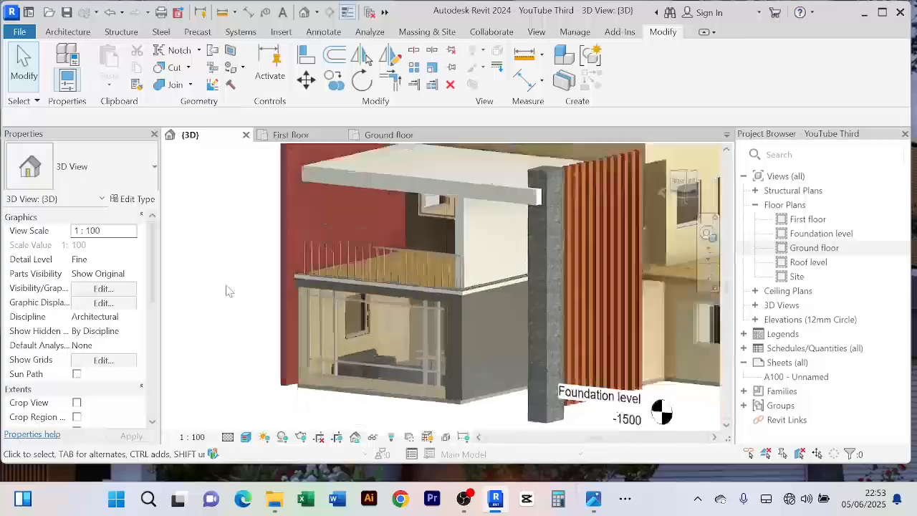
middle_click_drag(232, 291, 219, 285)
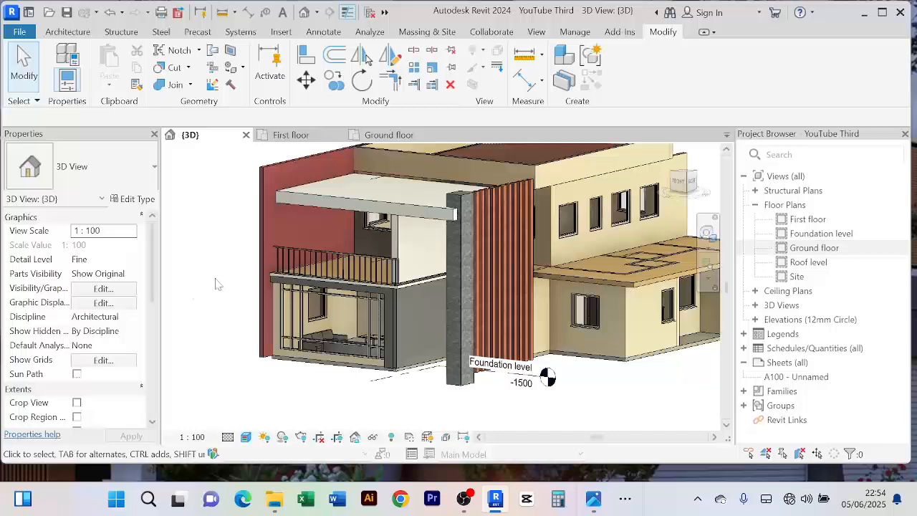
Step: Recheck the house in the Realistic visual style, and return the 3D view to Shaded
left_click(245, 437)
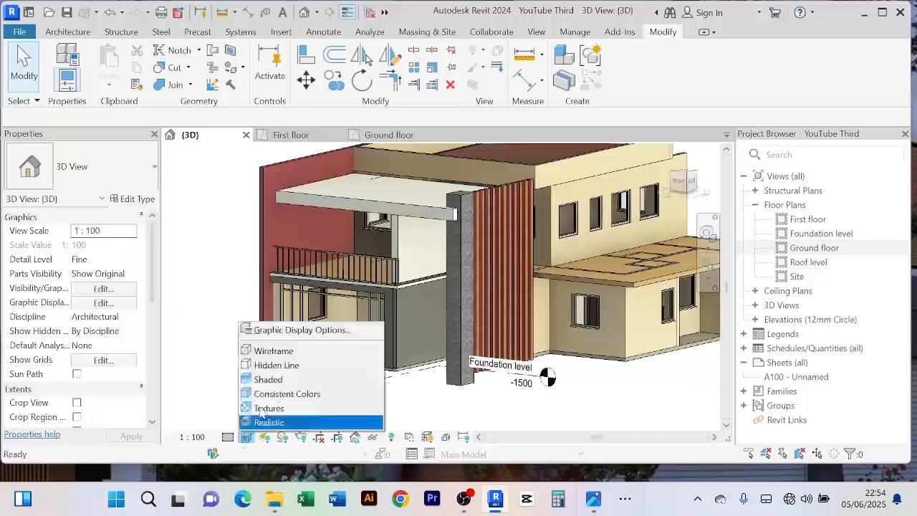
left_click(267, 422)
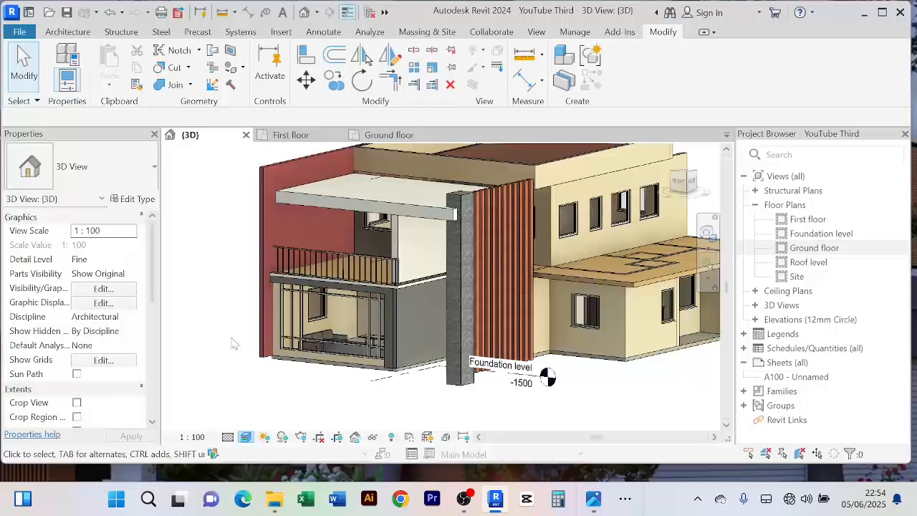
scroll(232, 344, "up", 2)
scroll(231, 344, "down", 2)
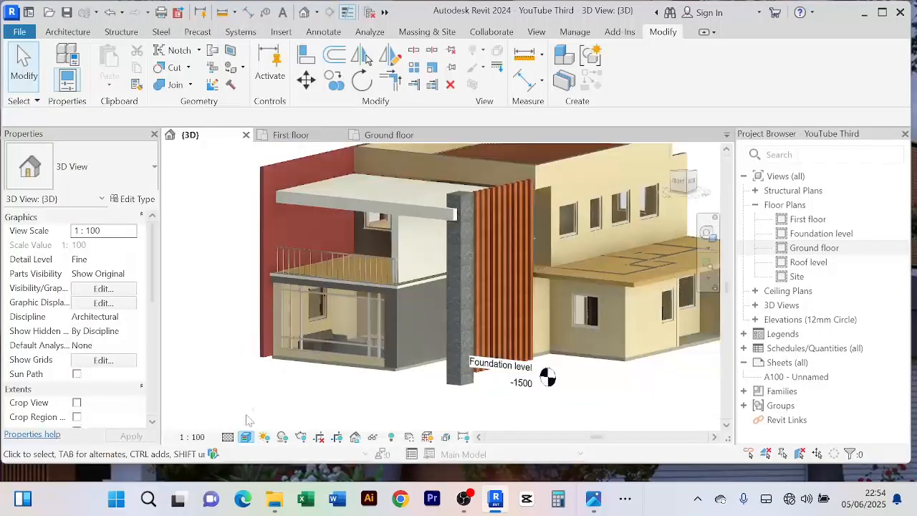
left_click(246, 437)
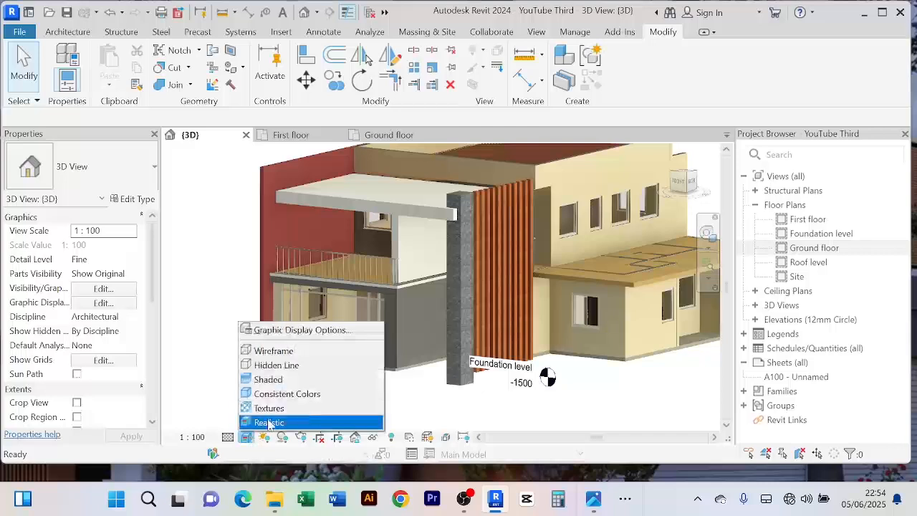
left_click(251, 380)
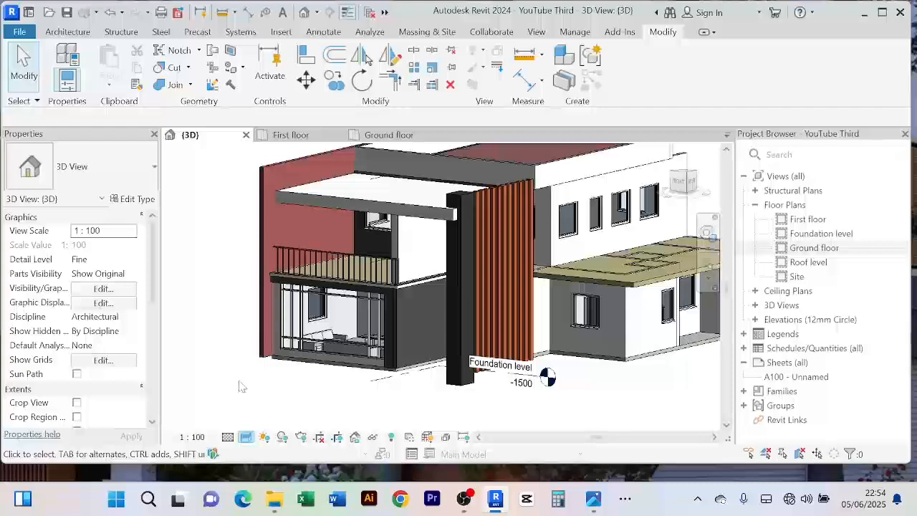
Step: Examine the column, slat screen and canopy from the side and front of the house
middle_click_drag(239, 381, 277, 381, "shift")
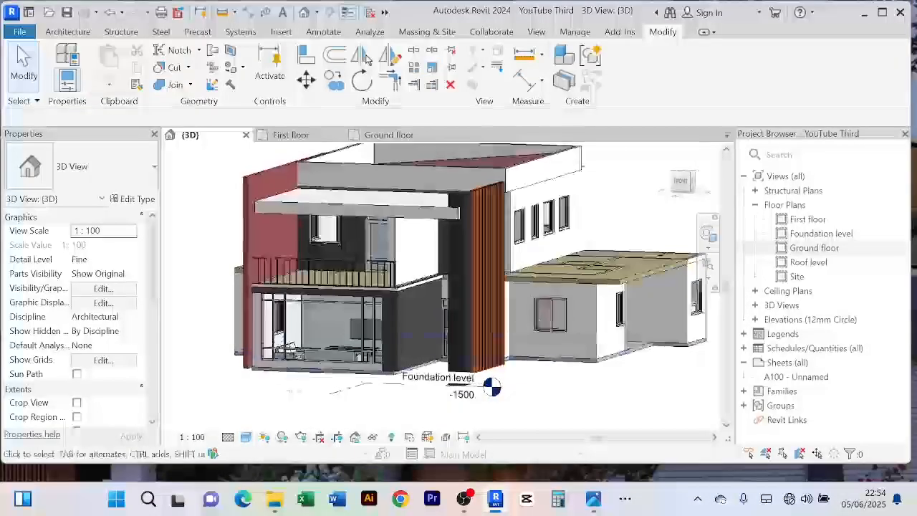
middle_click_drag(502, 390, 444, 398, "shift")
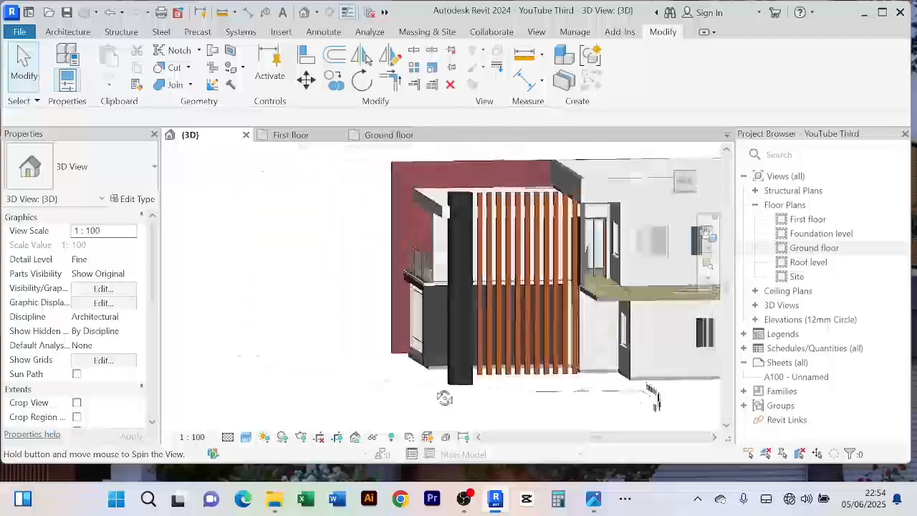
scroll(366, 363, "up", 4)
scroll(367, 365, "down", 5)
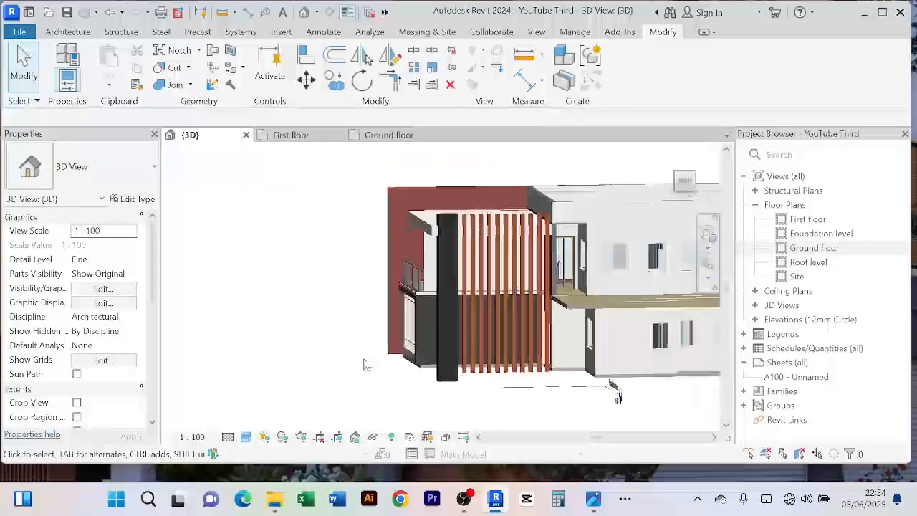
middle_click_drag(363, 365, 599, 374, "shift")
mouse_move(560, 376)
middle_mouse_down("shift")
mouse_move(543, 383)
mouse_move(571, 388)
mouse_move(485, 381)
mouse_move(579, 372)
mouse_move(628, 381)
mouse_move(601, 377)
middle_mouse_up("shift")
scroll(579, 382, "up", 2)
scroll(579, 383, "down", 3)
scroll(555, 376, "up", 3)
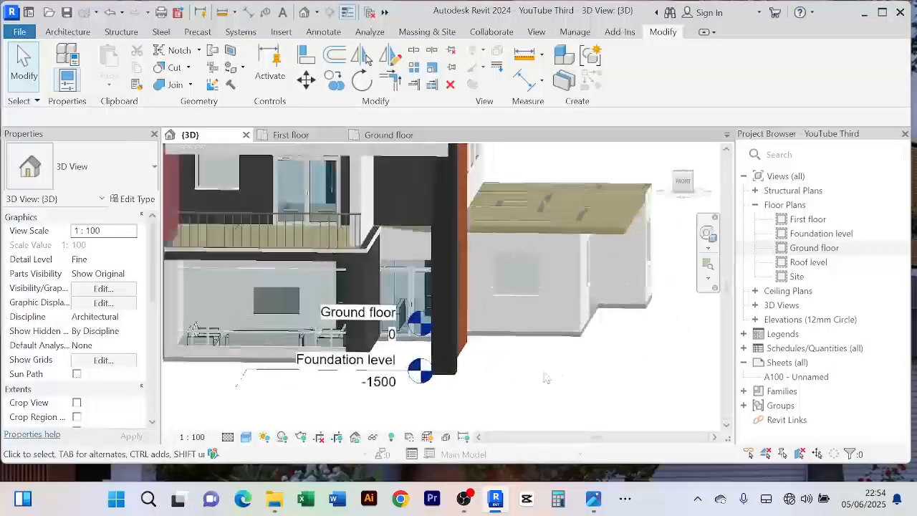
scroll(520, 370, "down", 2)
scroll(342, 308, "up", 2)
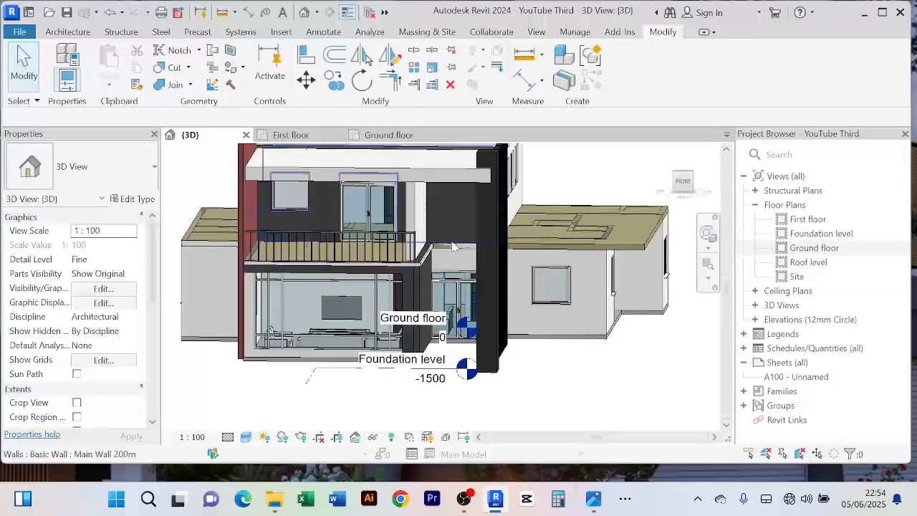
scroll(551, 393, "down", 2)
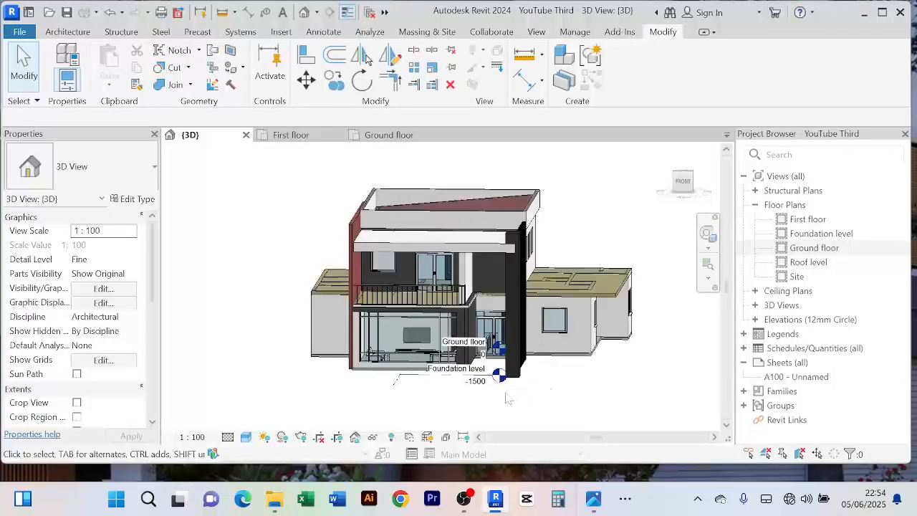
scroll(506, 399, "up", 2)
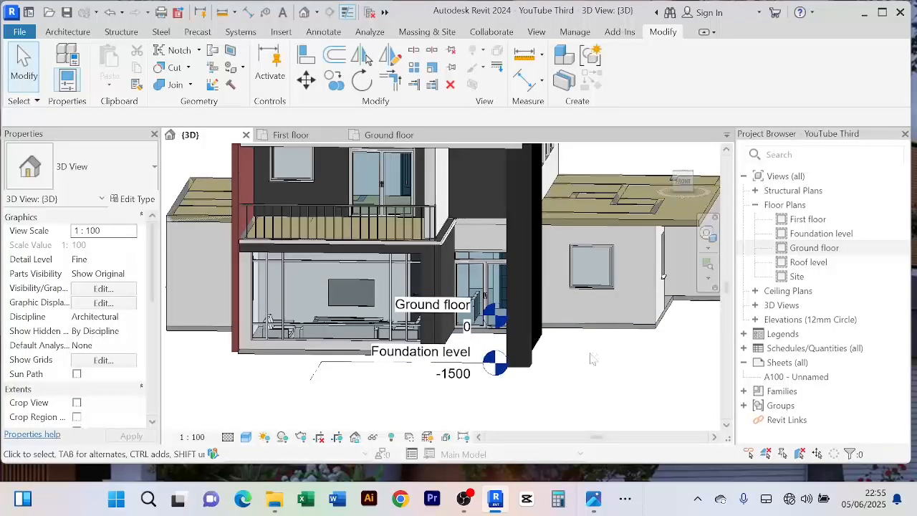
scroll(562, 383, "down", 2)
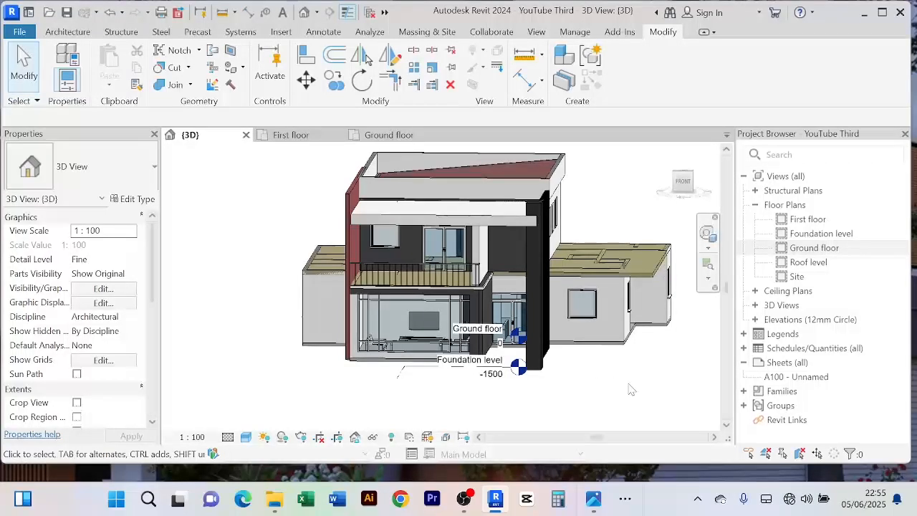
Step: Inspect the front elevation around the upper-floor canopy and the roof parapet above it
middle_click_drag(604, 393, 602, 373, "shift")
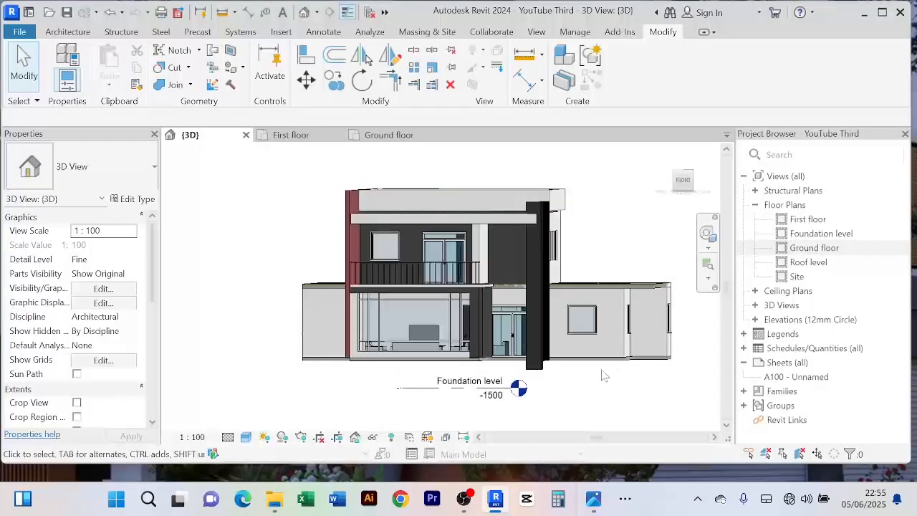
scroll(503, 256, "up", 3)
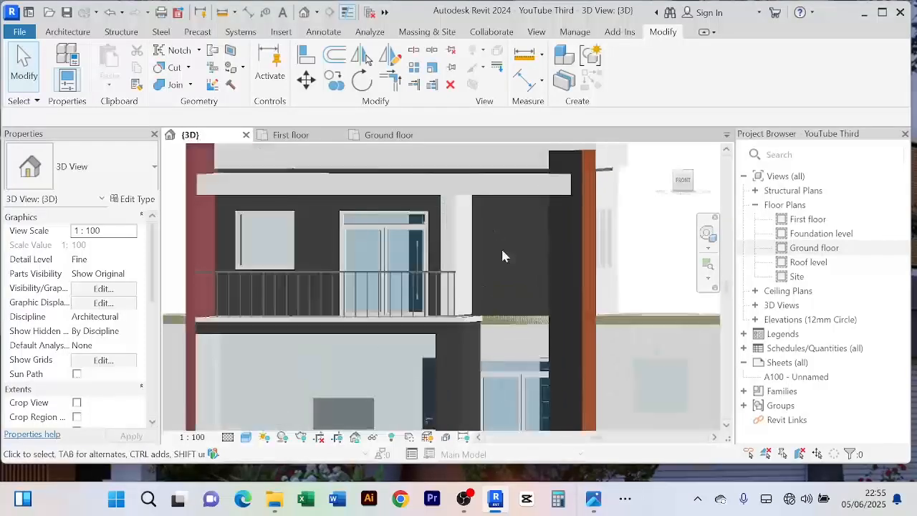
scroll(501, 246, "down", 2)
middle_click_drag(497, 256, 495, 315)
scroll(478, 248, "up", 1)
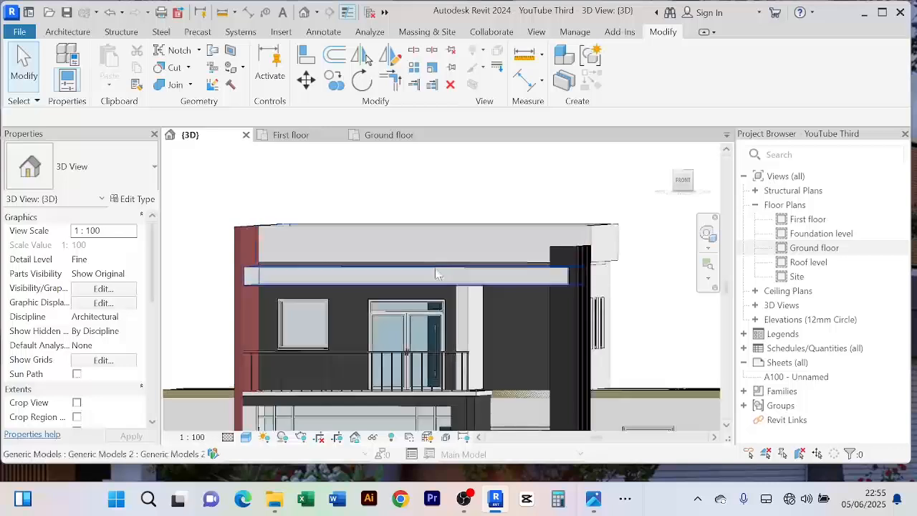
scroll(432, 268, "up", 2)
middle_click_drag(466, 219, 453, 290)
scroll(452, 283, "down", 3)
scroll(451, 262, "up", 2)
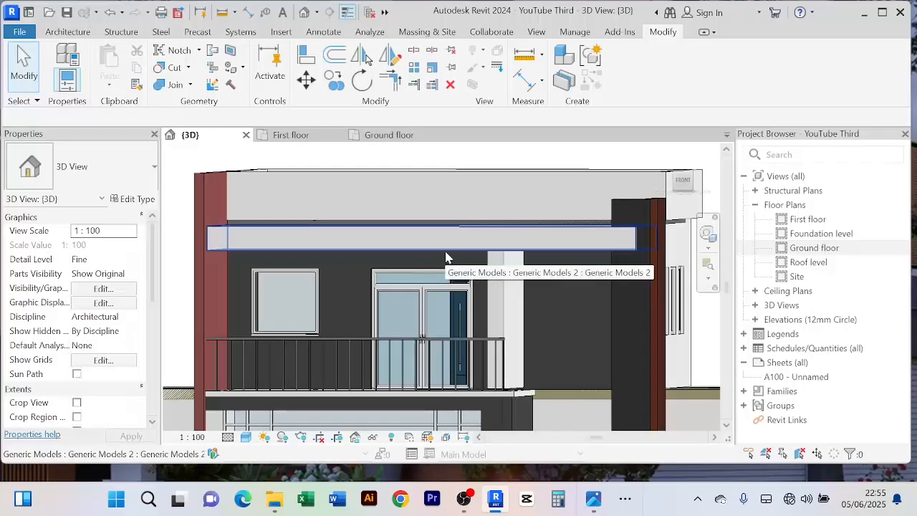
middle_click_drag(437, 244, 431, 273)
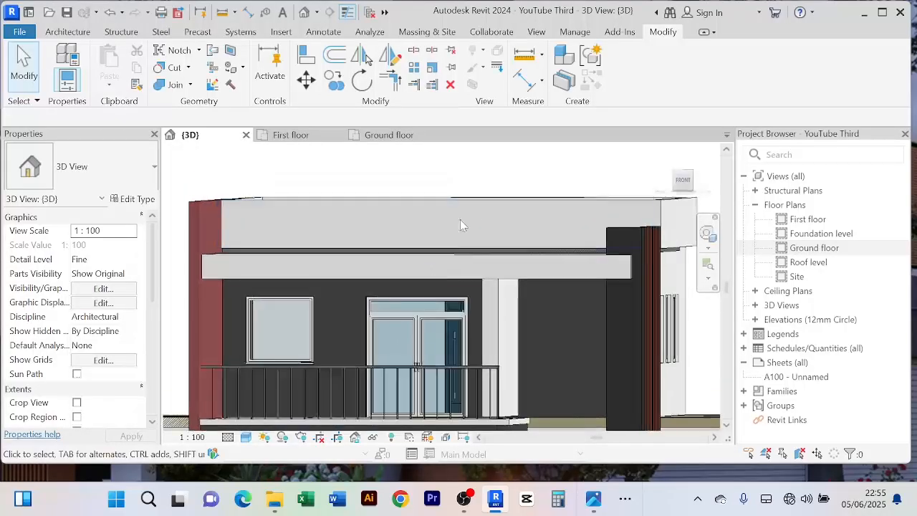
Step: Start a new in-place model in the Generic Models category, accepting the suggested name
left_click(68, 32)
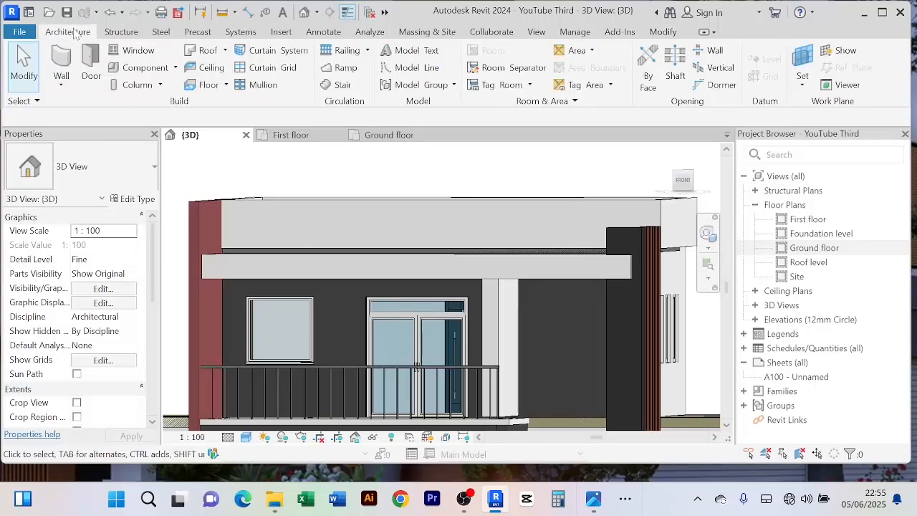
left_click(176, 68)
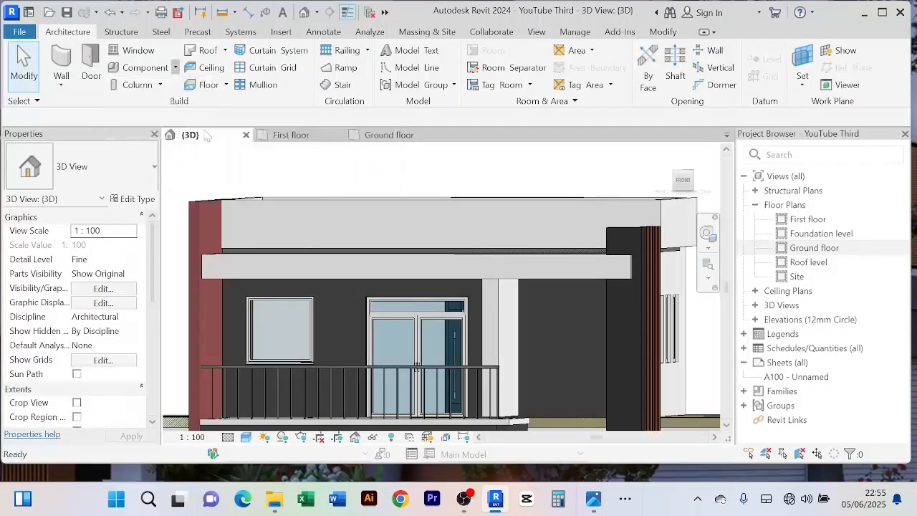
left_click(394, 204)
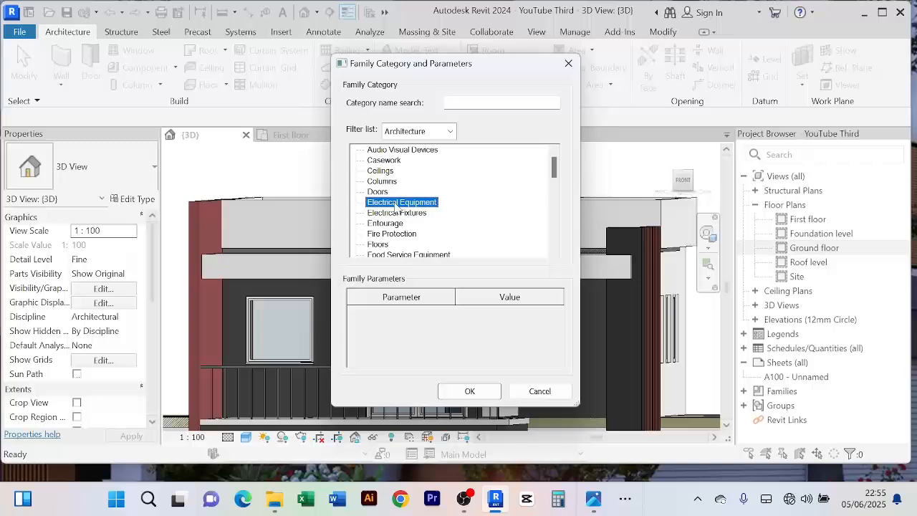
key("g")
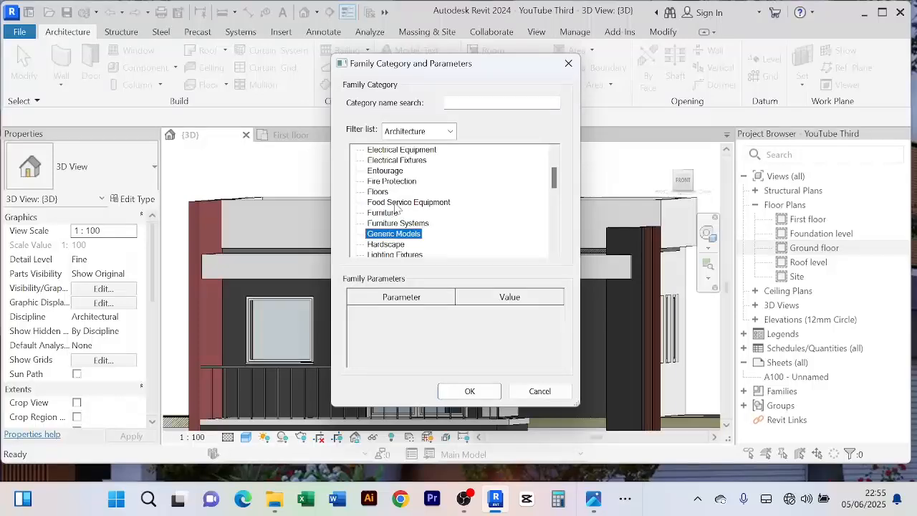
left_click(470, 392)
left_click(444, 262)
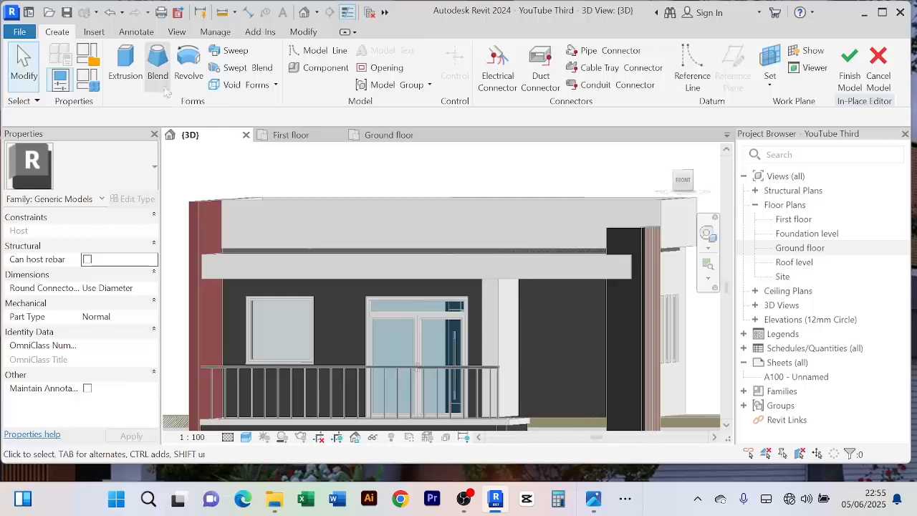
Step: Start a Sweep and define its path by picking the top edge of the front parapet wall
left_click(235, 52)
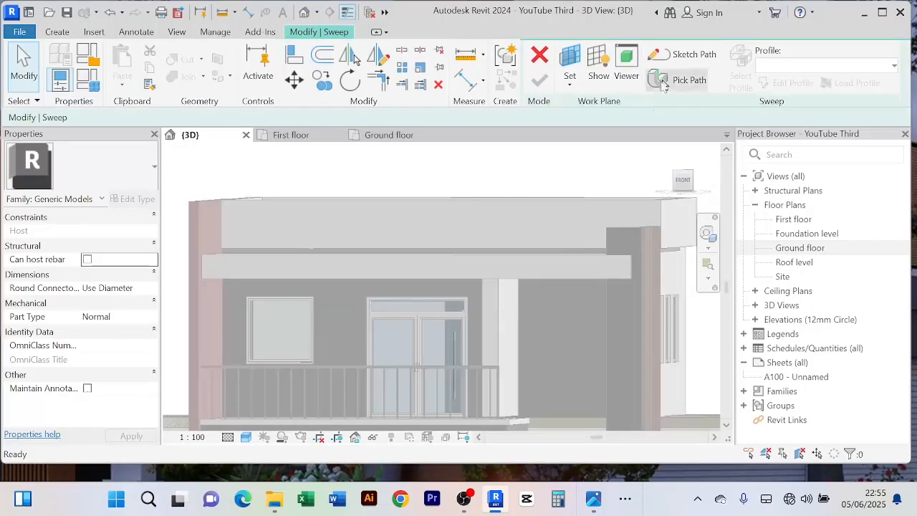
left_click(684, 78)
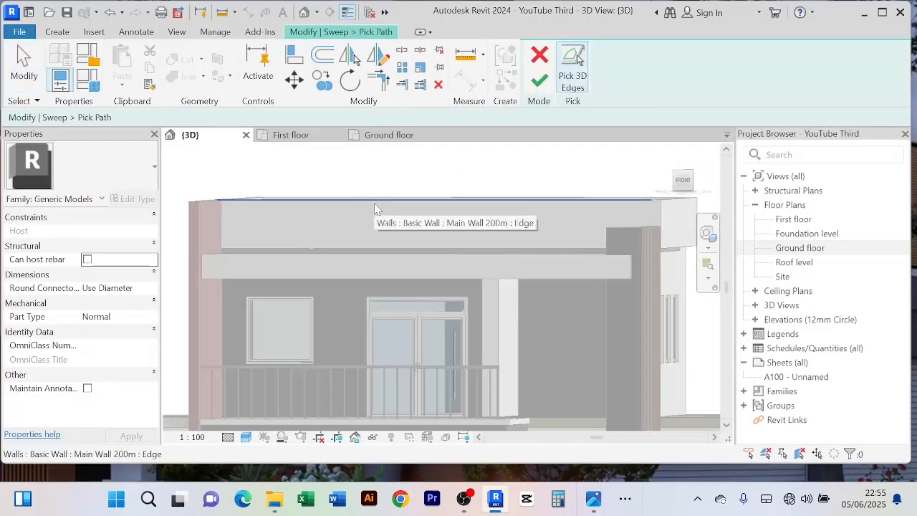
left_click(375, 204)
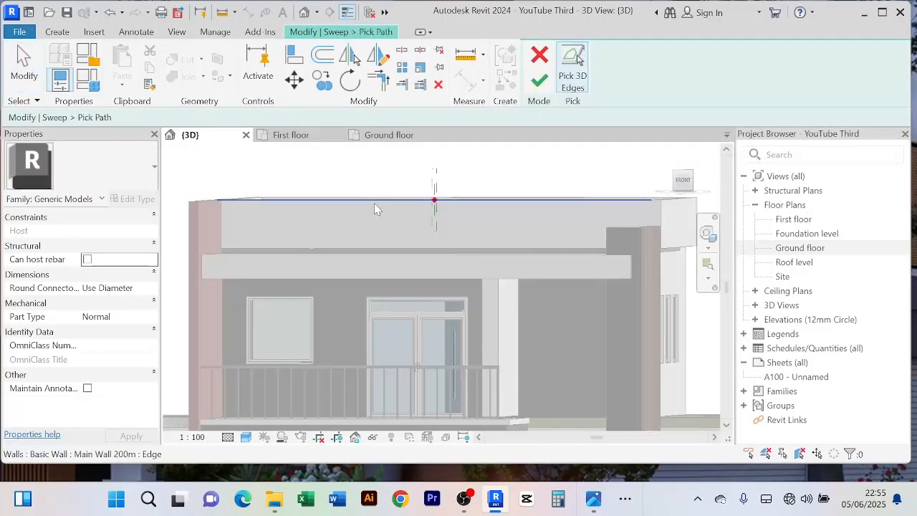
left_click(540, 80)
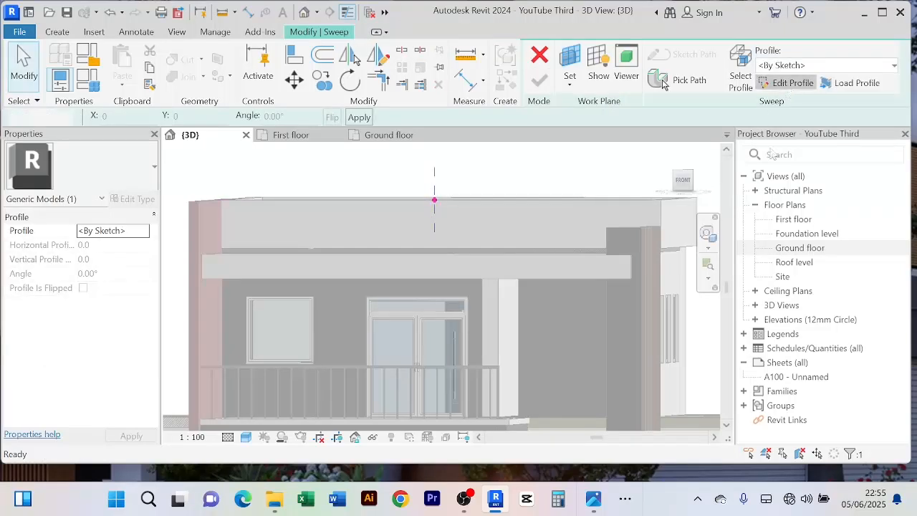
Step: Sketch a rectangular sweep profile about 60 by 200 mm in side view, downward from the path point on the parapet's top edge
left_click(788, 85)
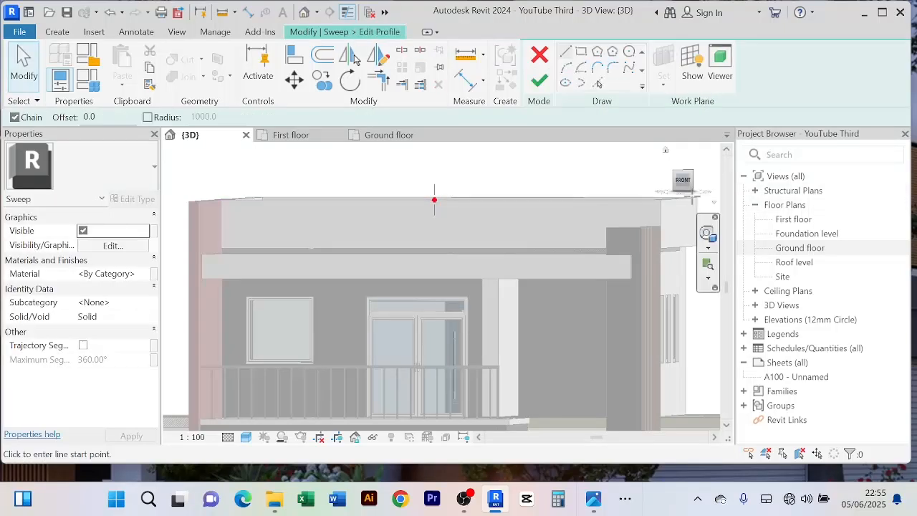
left_click(684, 182)
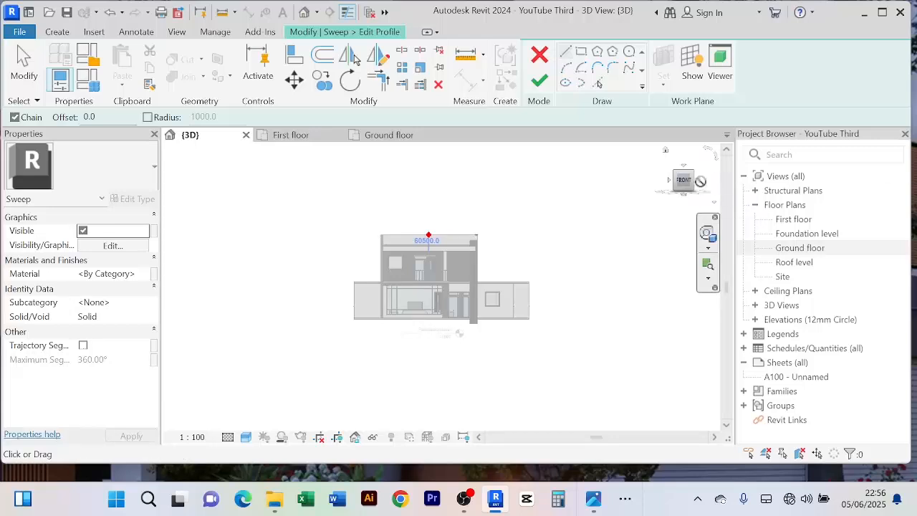
left_click(700, 181)
scroll(354, 245, "up", 5)
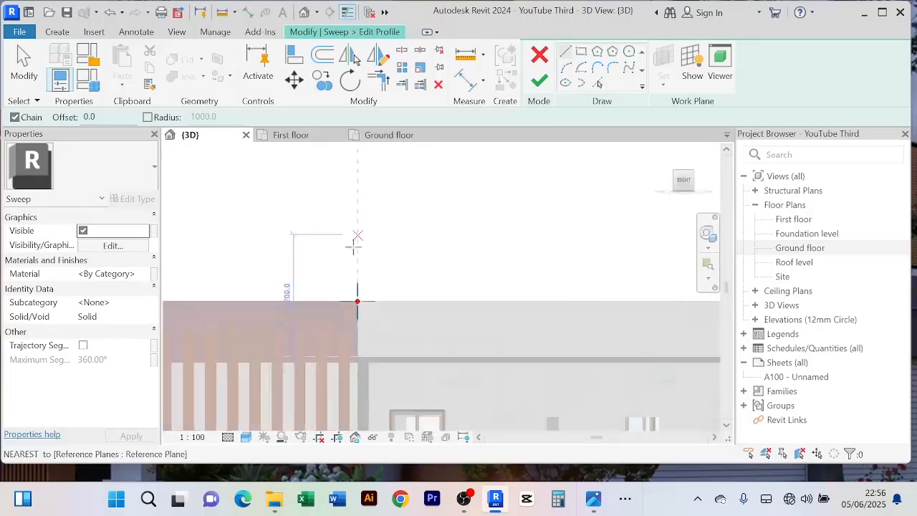
scroll(354, 285, "up", 4)
scroll(389, 352, "up", 3)
middle_click_drag(406, 356, 486, 280)
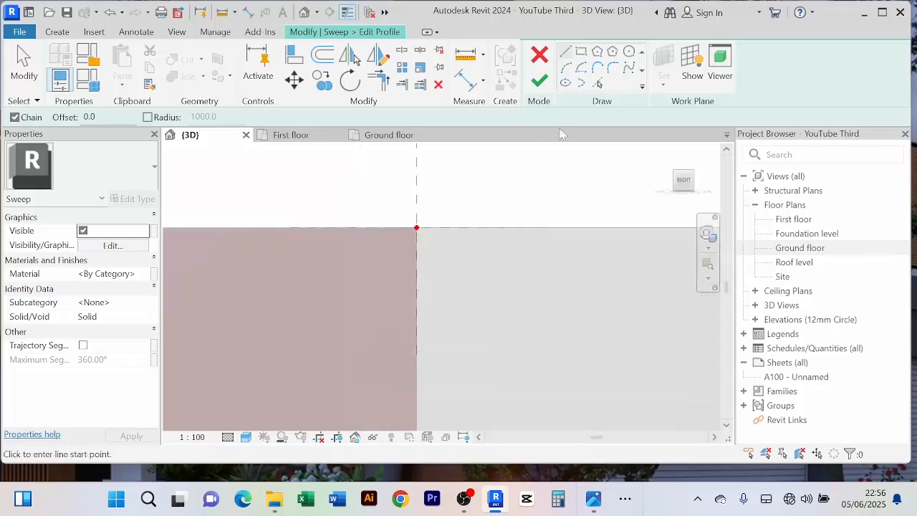
left_click(582, 53)
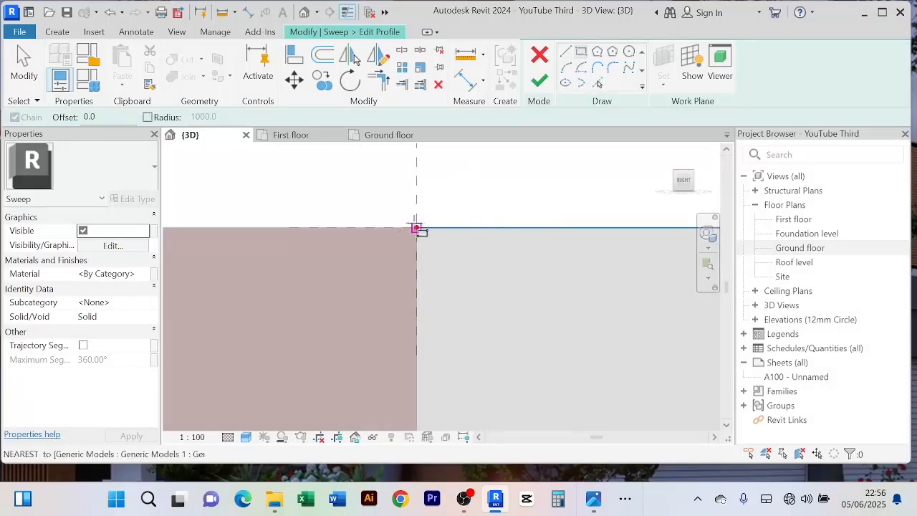
left_click(416, 227)
left_click(416, 227)
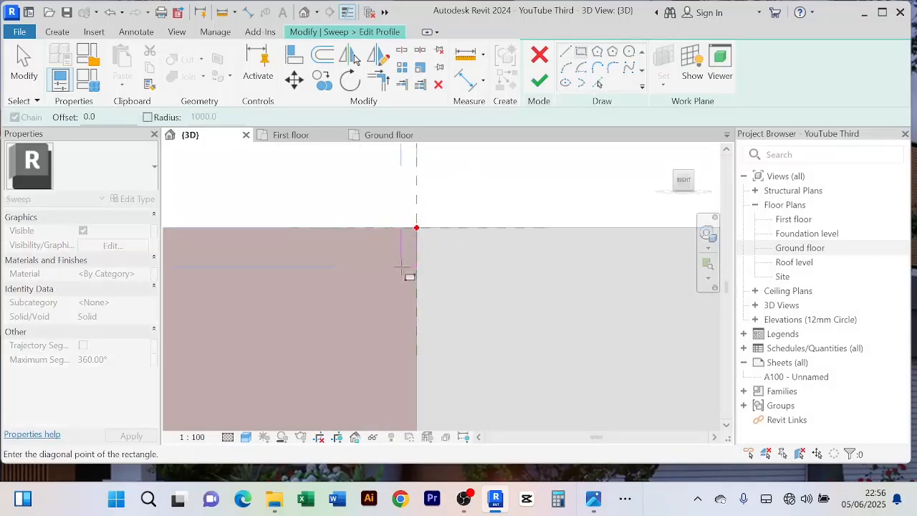
left_click(392, 307)
right_click(321, 173)
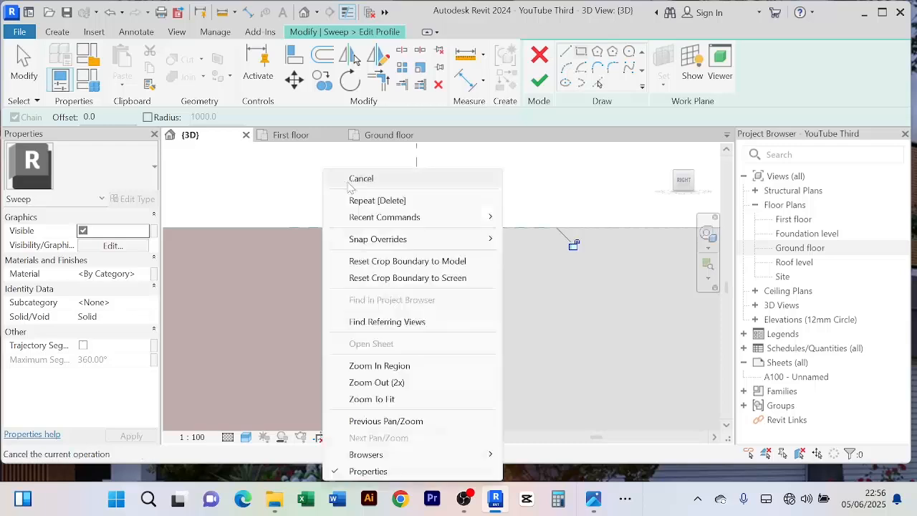
left_click(337, 176)
right_click(337, 170)
left_click(365, 179)
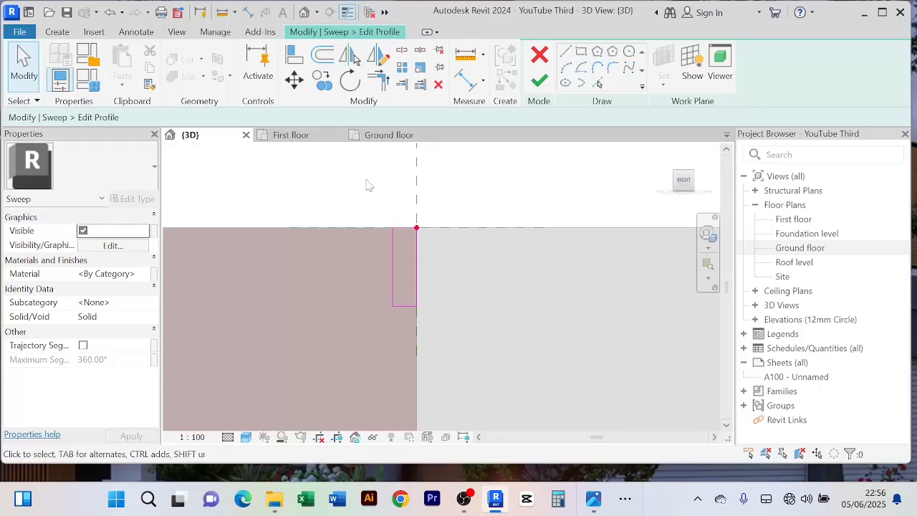
Step: Set the profile rectangle's width to 50 mm
left_click(393, 287)
scroll(404, 335, "up", 2)
left_click(402, 335)
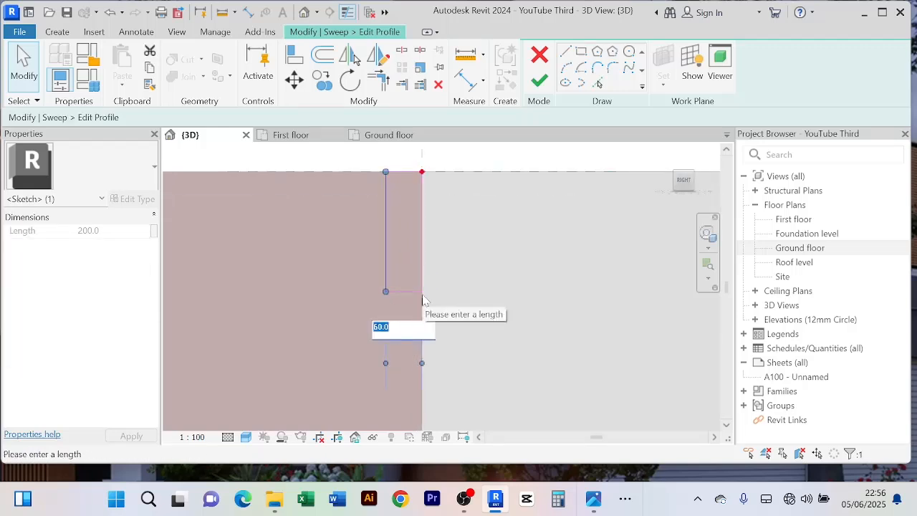
type("50")
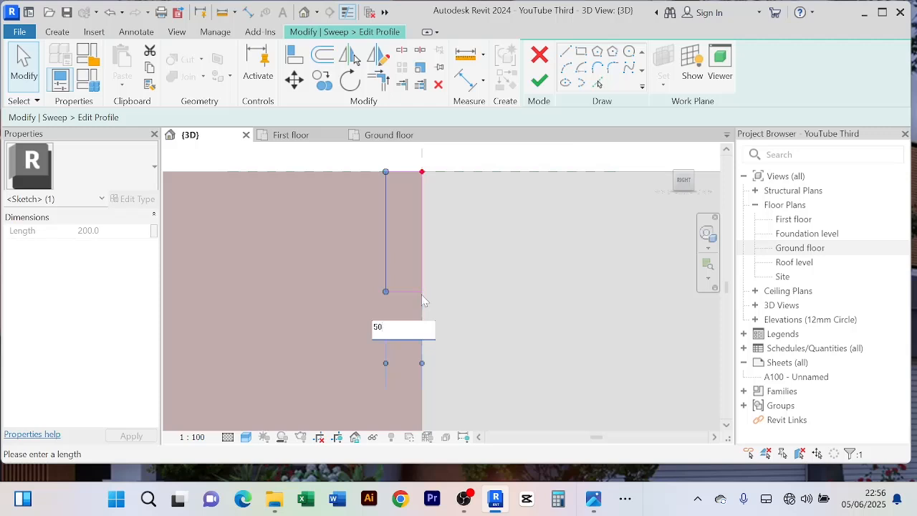
key("Return")
middle_click_drag(506, 227, 509, 255)
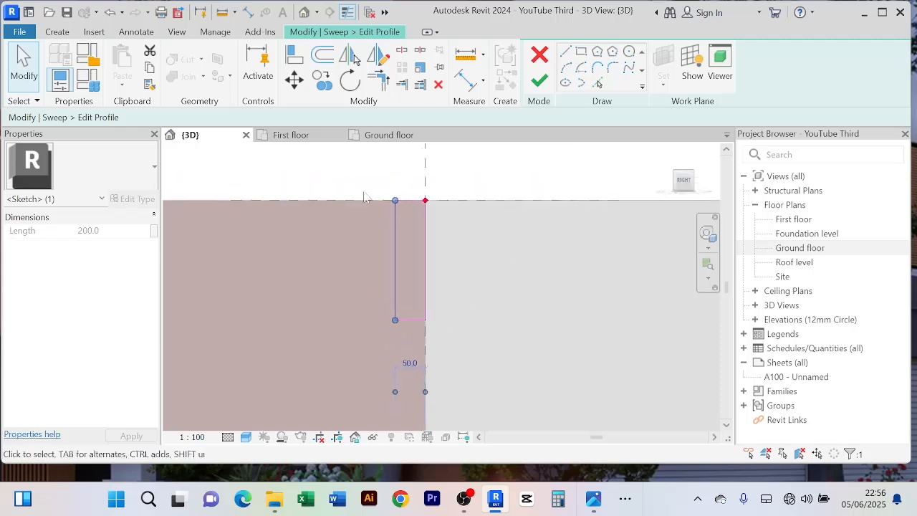
Step: Set the profile rectangle's height to 120 mm
left_click(412, 320)
left_click(450, 257)
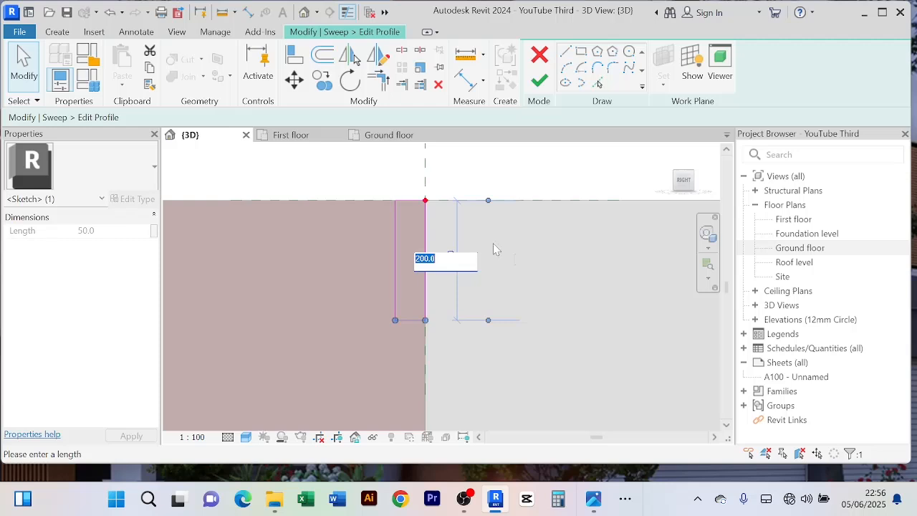
type("120")
key("Return")
left_click(508, 273)
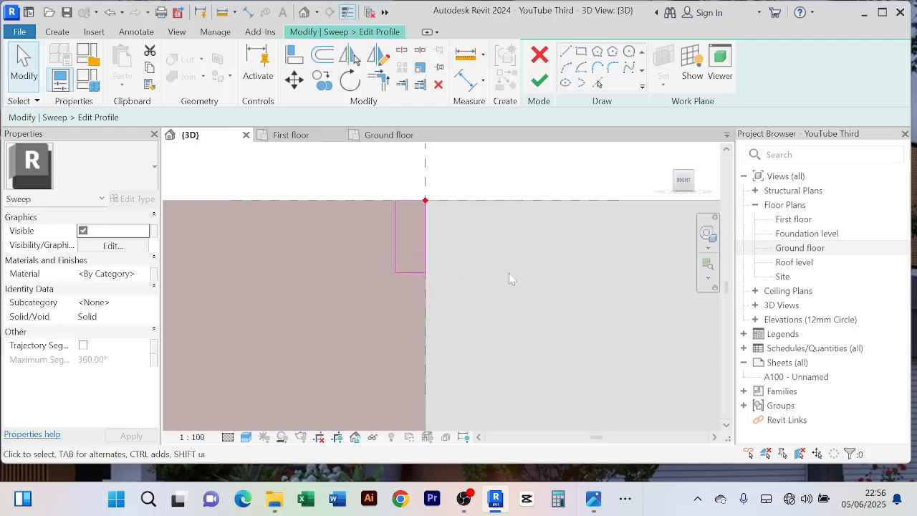
Step: Find Gray Paint among the project materials and assign it to the sweep
scroll(484, 290, "down", 1)
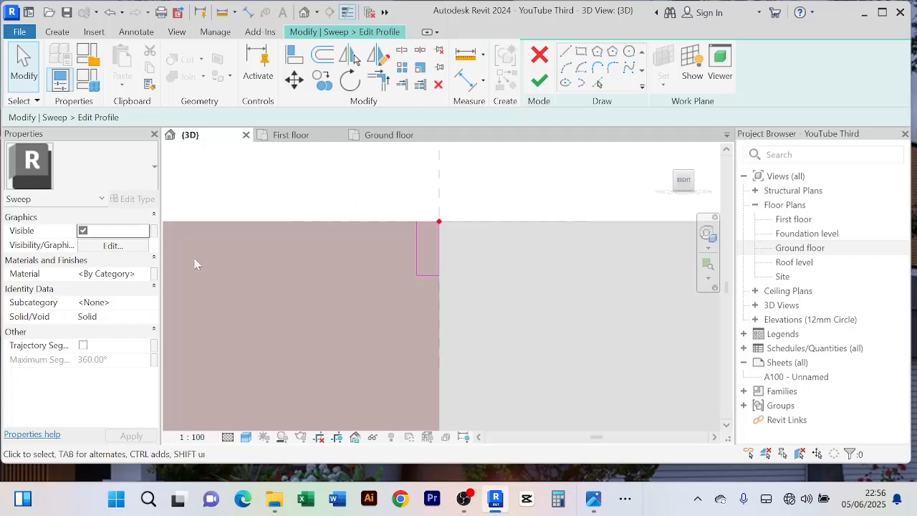
left_click(144, 278)
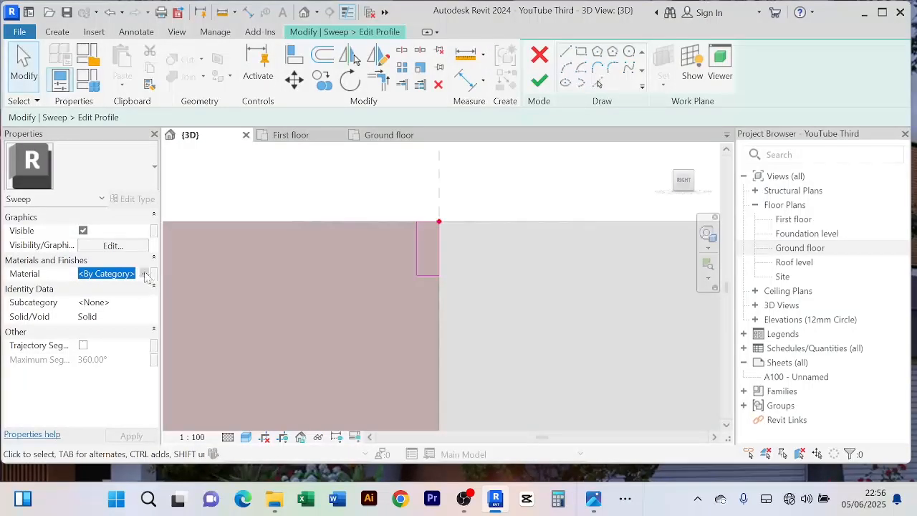
left_click(144, 274)
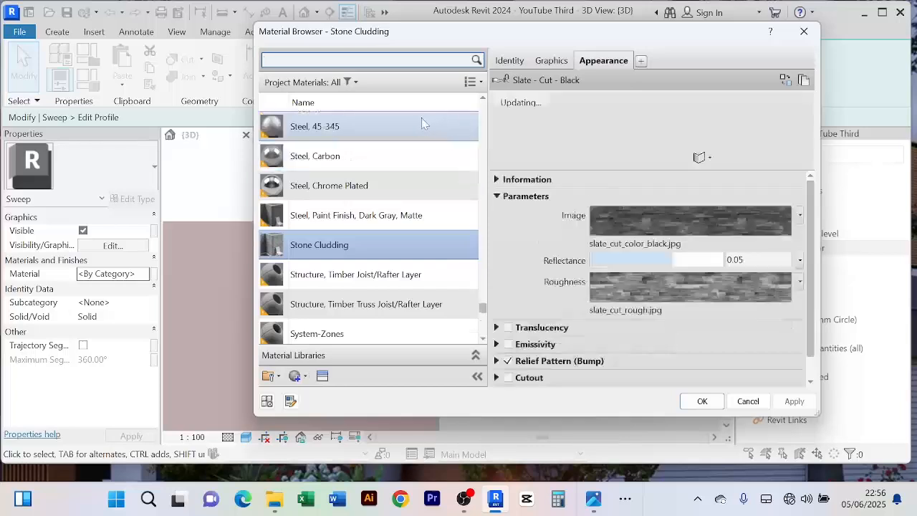
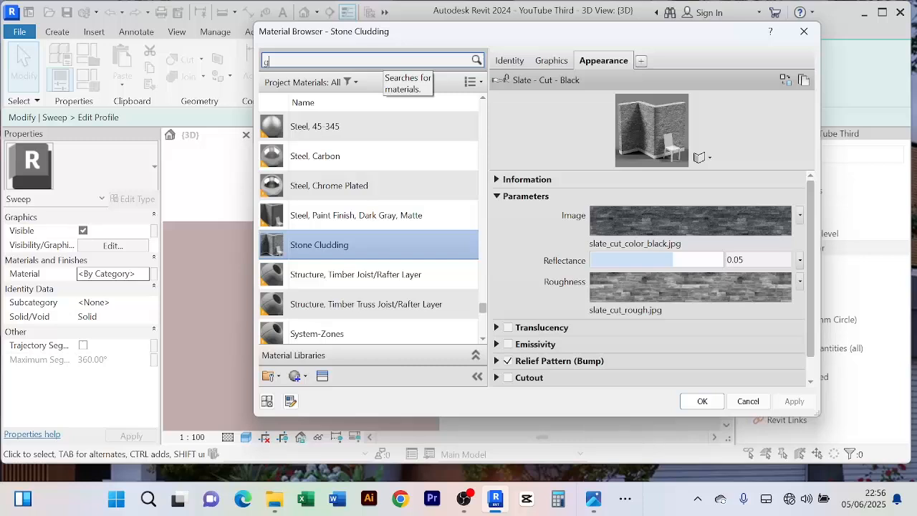
type("gray pa")
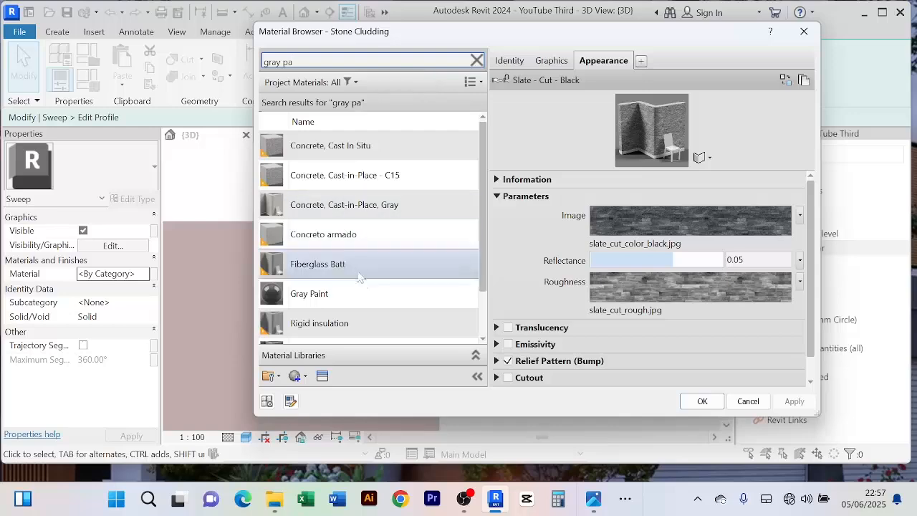
left_click(361, 299)
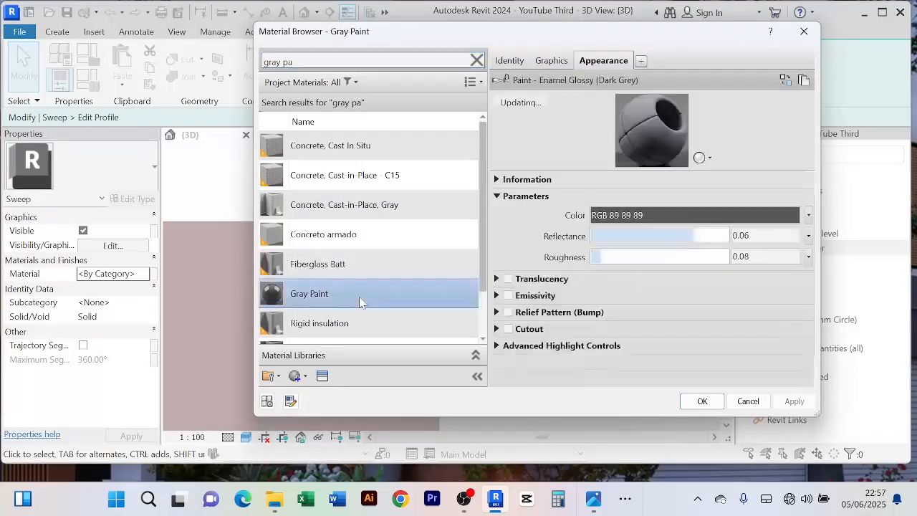
left_click(702, 401)
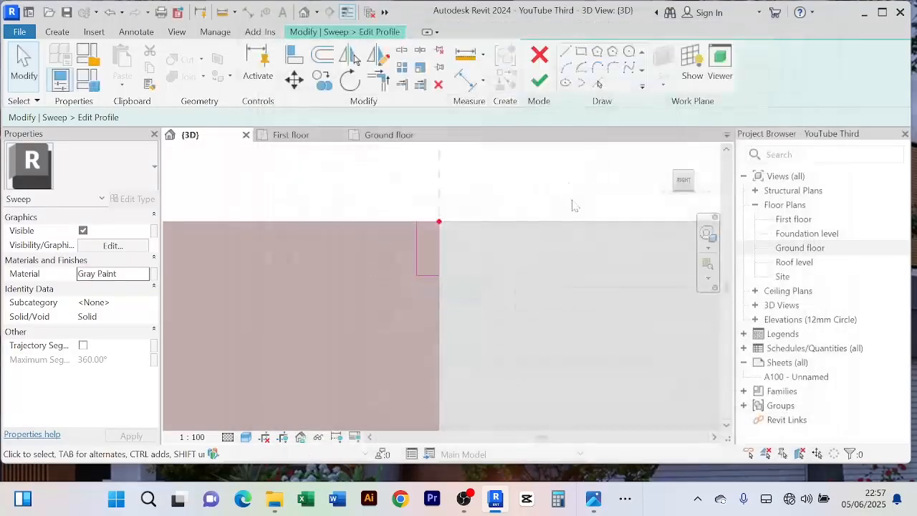
Step: Finish the profile and the sweep, and complete the in-place model of the parapet band
left_click(539, 80)
left_click(541, 83)
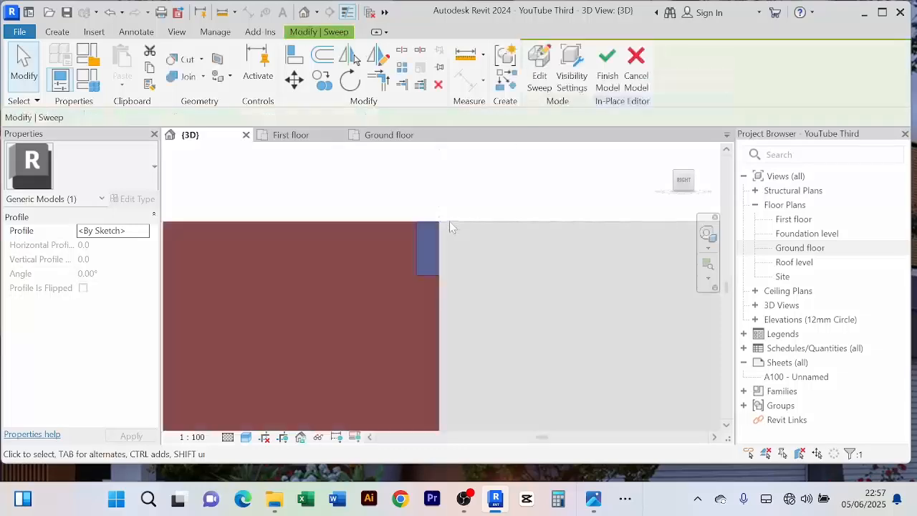
left_click(607, 80)
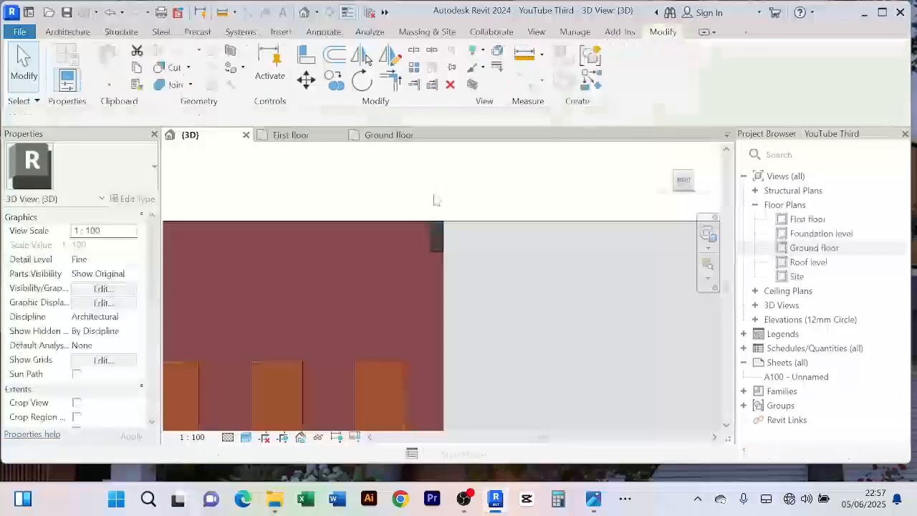
Step: Stretch the top of the upper-floor canopy slightly upward to the base of the front parapet
middle_click_drag(434, 198, 587, 219, "shift")
scroll(472, 212, "up", 2)
scroll(459, 215, "down", 1)
scroll(455, 242, "down", 4)
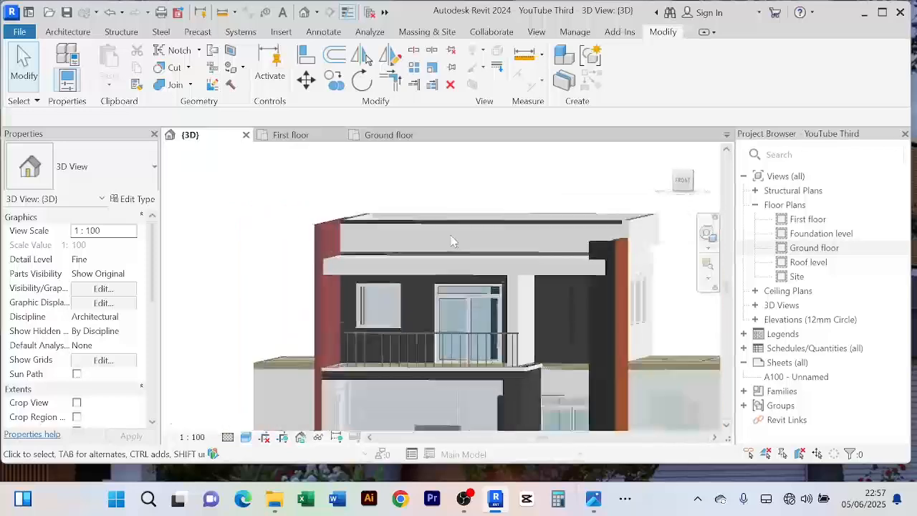
middle_click_drag(559, 265, 480, 242)
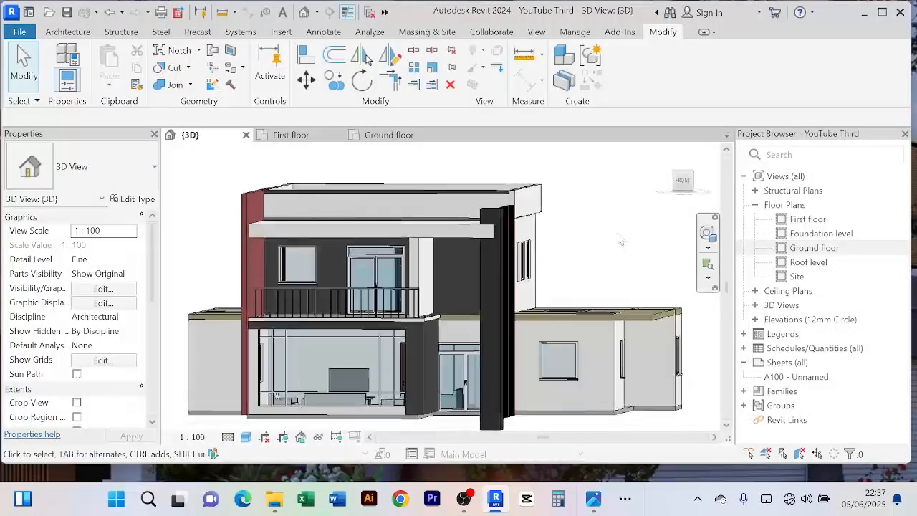
scroll(632, 248, "up", 3)
middle_click_drag(634, 248, 646, 250)
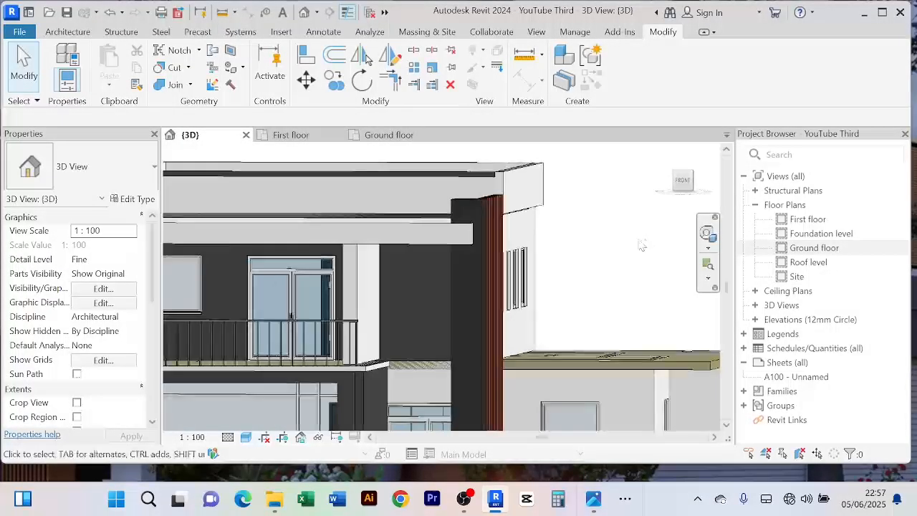
left_click(416, 230)
middle_click_drag(301, 213, 369, 205)
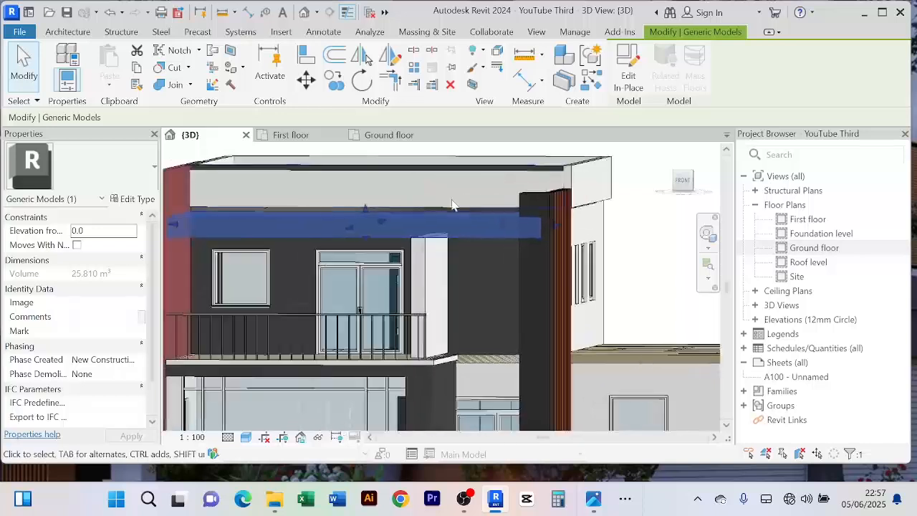
mouse_move(365, 207)
left_mouse_down()
mouse_move(365, 194)
mouse_move(371, 204)
left_mouse_up()
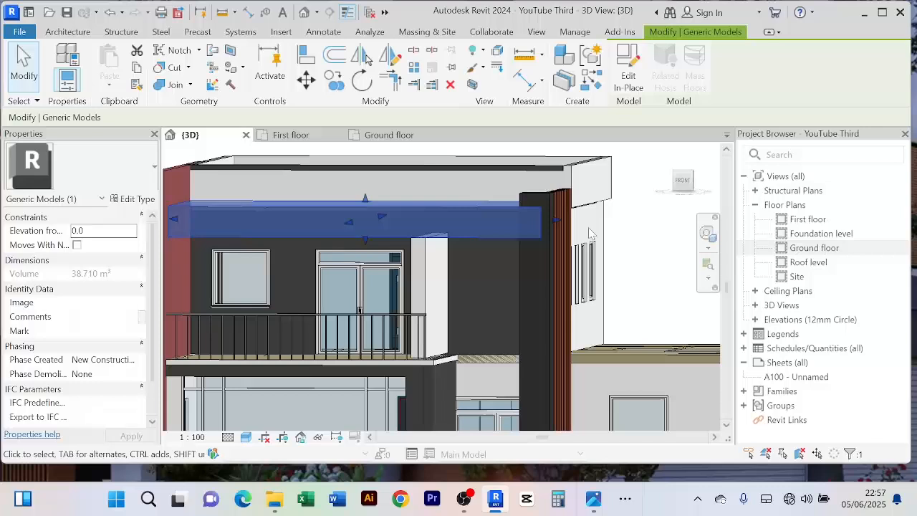
left_click(640, 237)
Step: Open the gray band on the front parapet for in-place editing and select its sweep
scroll(641, 237, "down", 3)
middle_click_drag(642, 238, 581, 243)
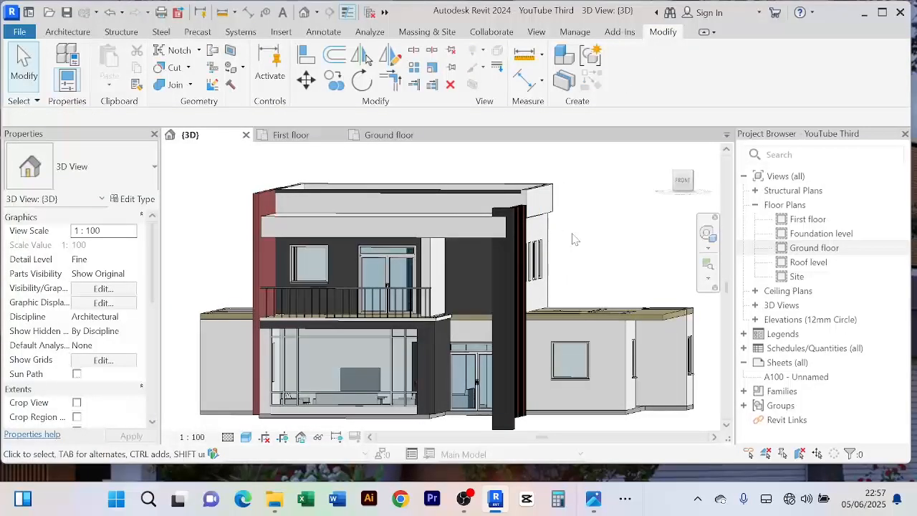
scroll(517, 200, "up", 5)
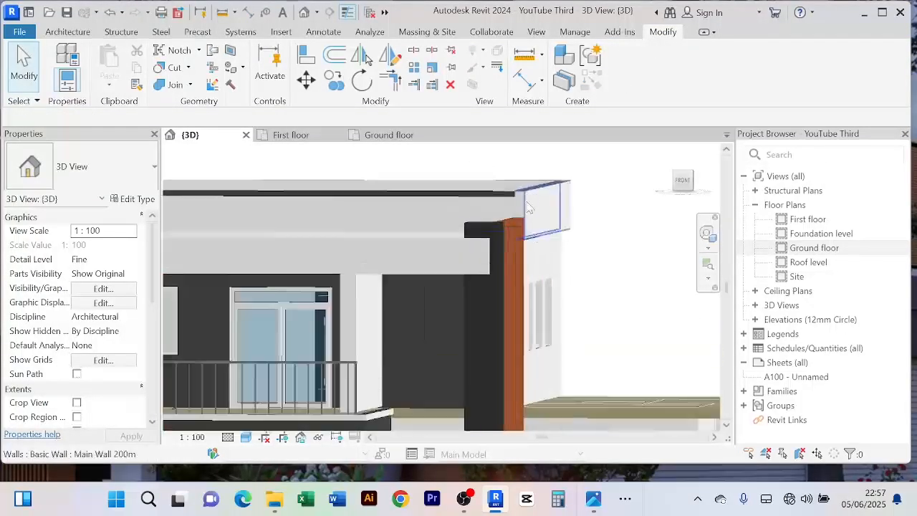
middle_click_drag(517, 200, 520, 240)
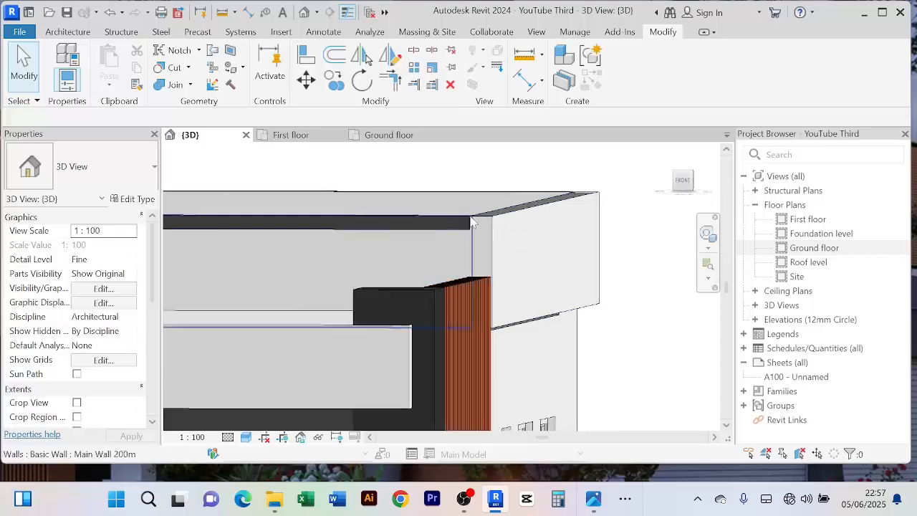
scroll(482, 223, "up", 6)
scroll(447, 215, "up", 1)
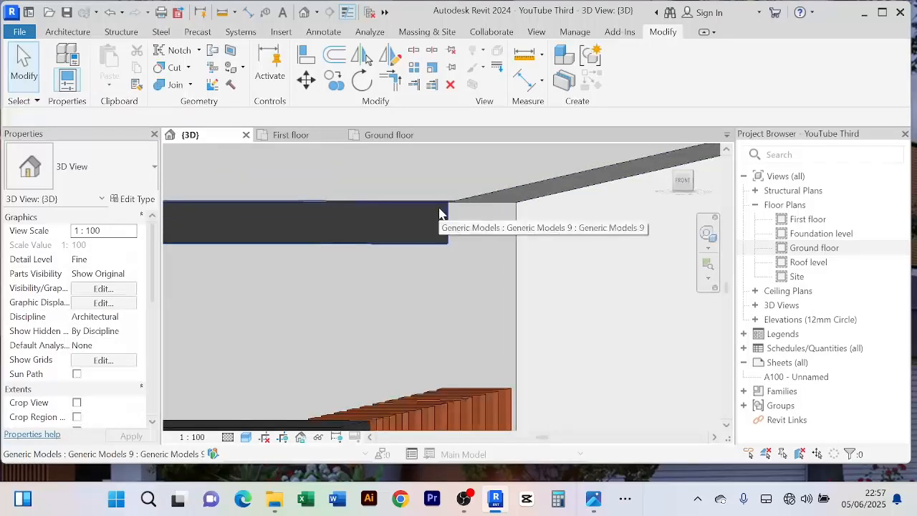
left_click(442, 214)
left_click(622, 90)
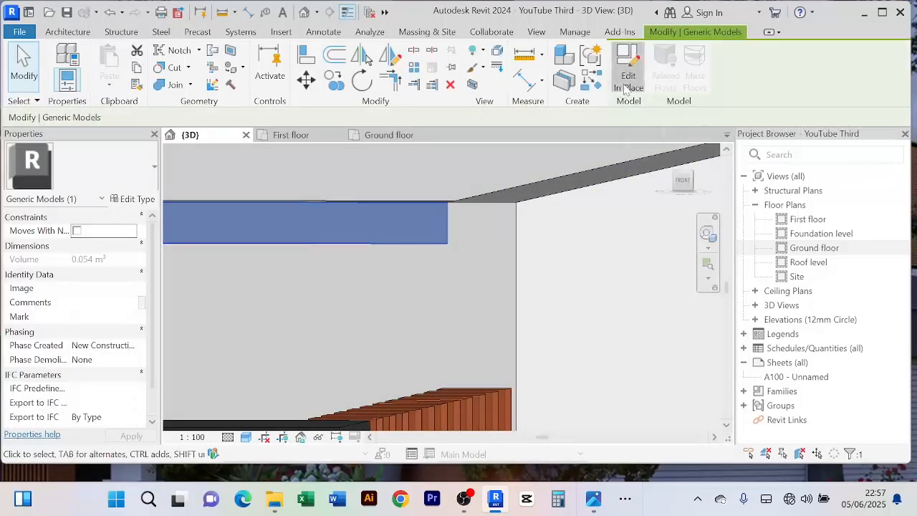
left_click(444, 230)
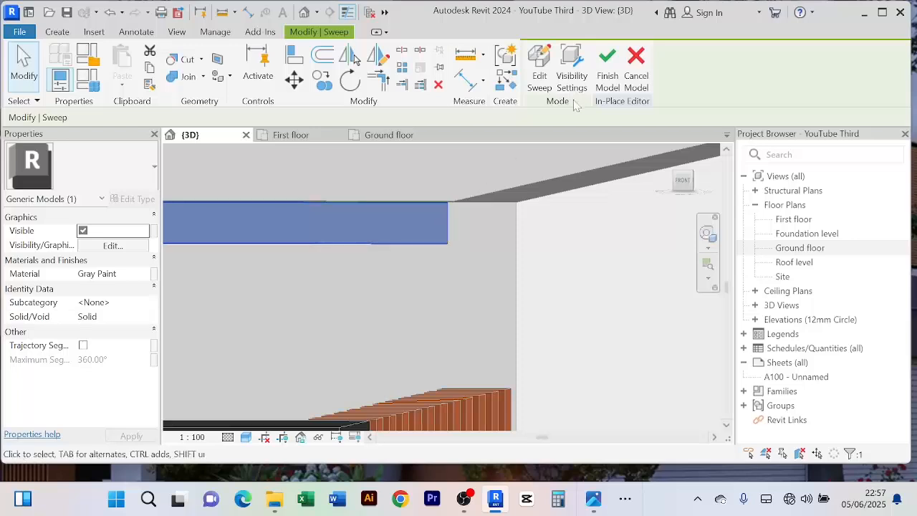
Step: Extend the band's sweep path along the parapet wall edge to the front corner, and finish the sweep and the in-place model
left_click(539, 77)
left_click(665, 80)
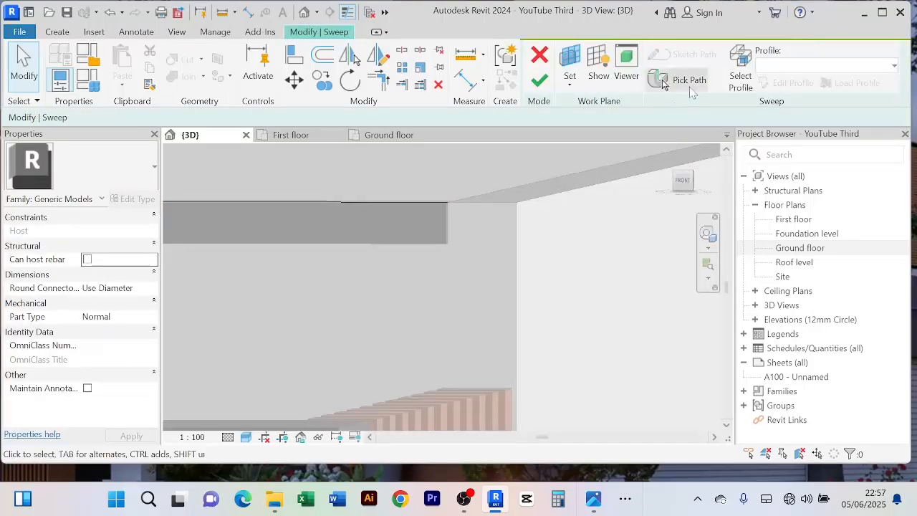
left_click(586, 84)
scroll(476, 202, "up", 5)
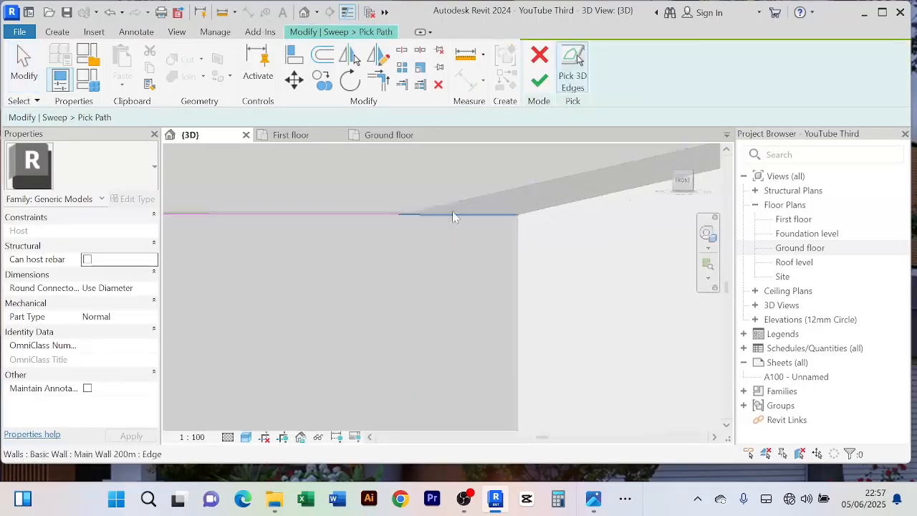
left_click(380, 212)
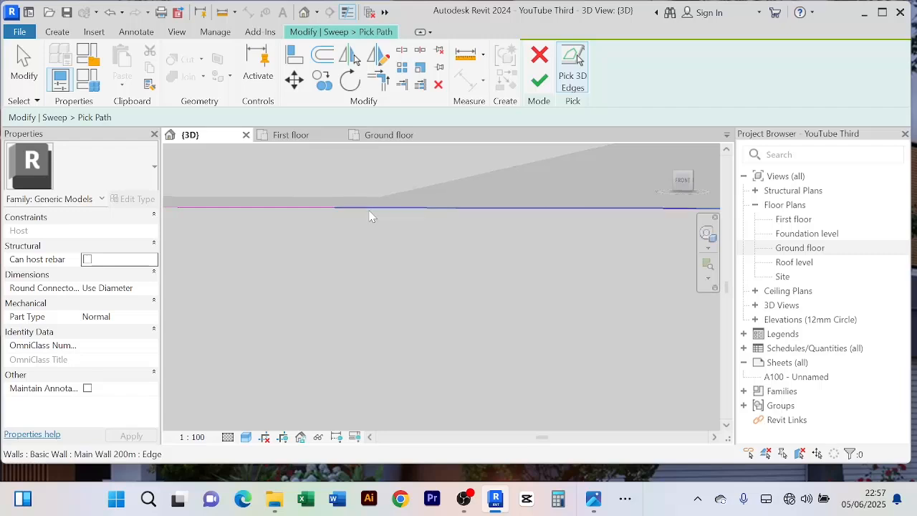
scroll(487, 253, "down", 2)
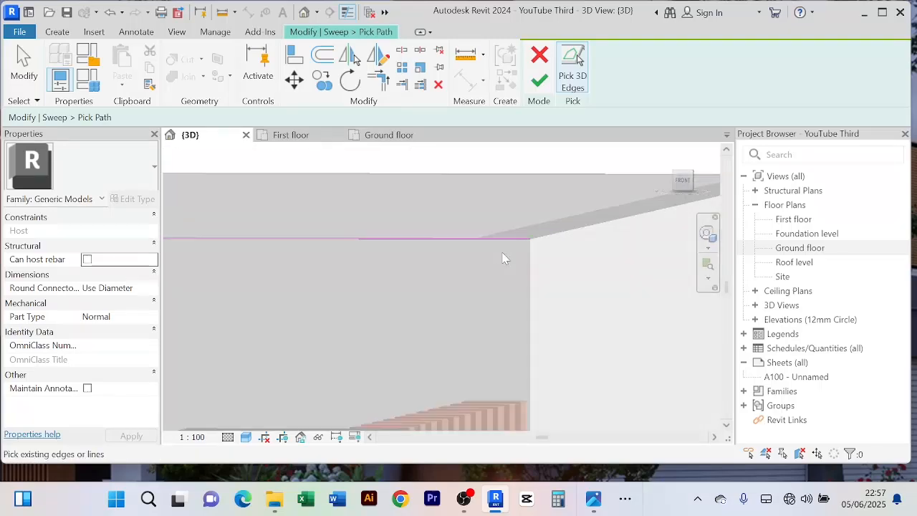
left_click(536, 83)
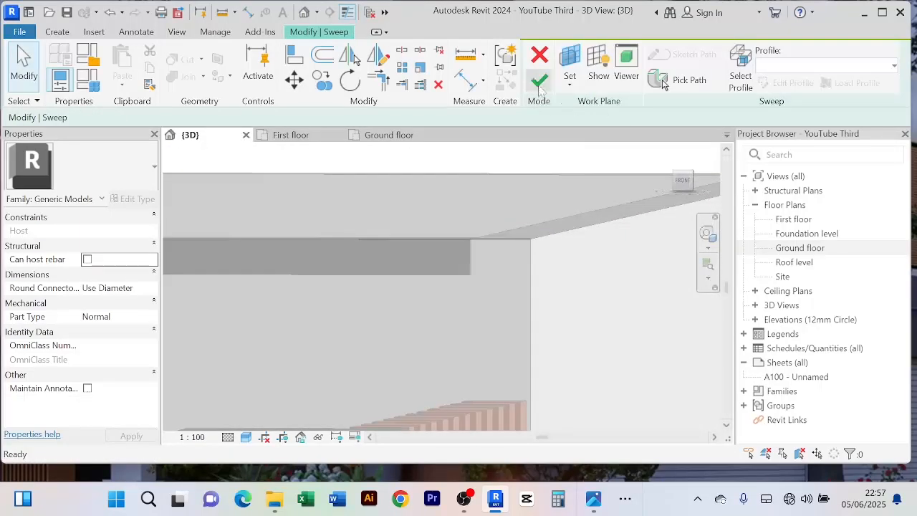
left_click(537, 85)
left_click(607, 66)
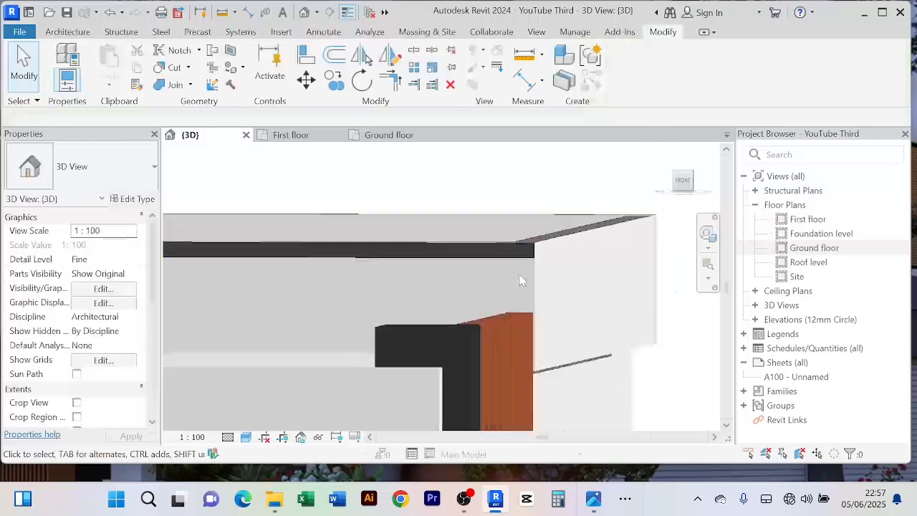
Step: Examine the front facade's parapet band and upper-floor canopy from several distances and angles
scroll(508, 261, "down", 3)
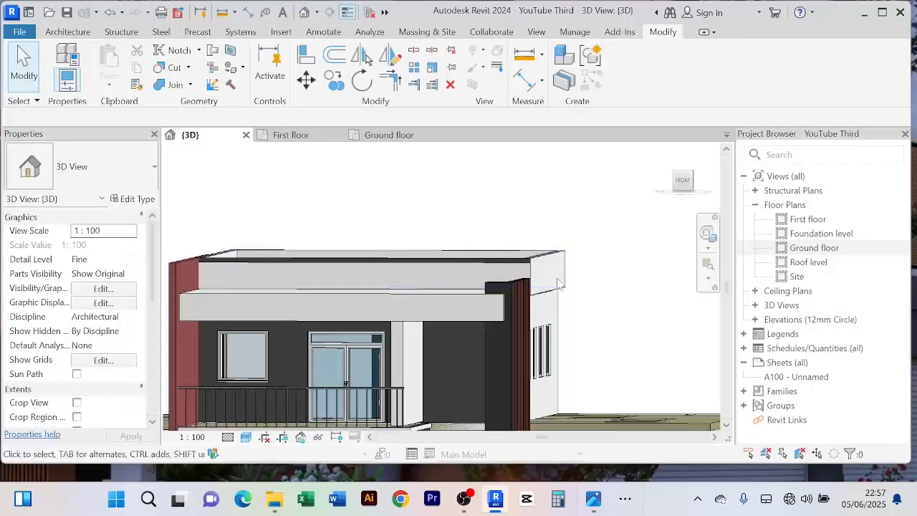
scroll(555, 280, "down", 3)
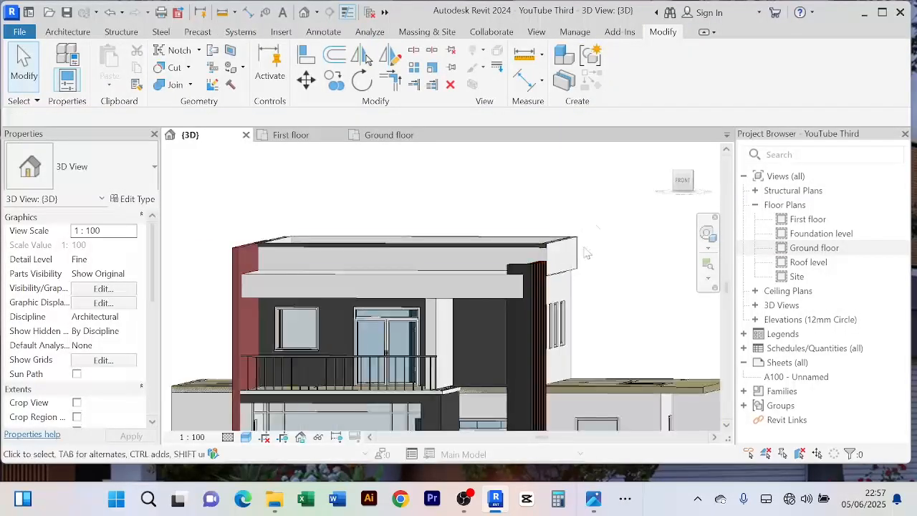
scroll(569, 210, "down", 1)
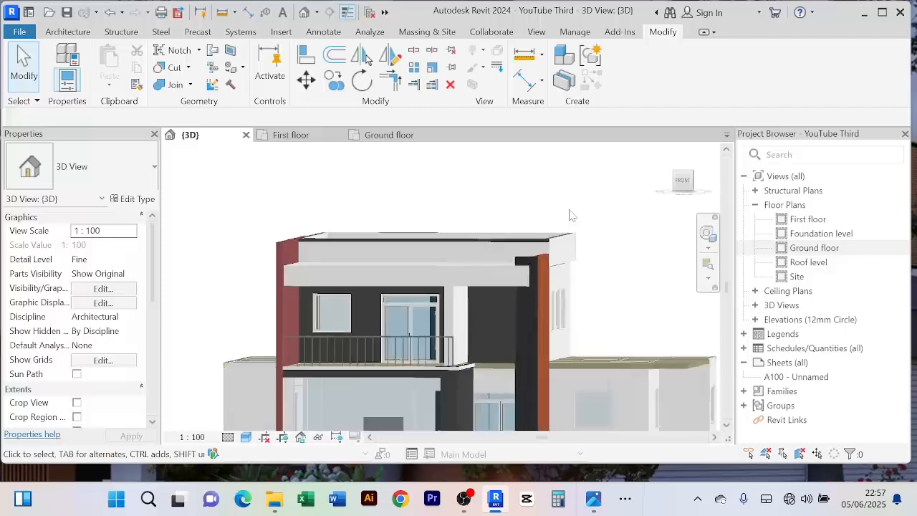
scroll(570, 223, "up", 3)
scroll(570, 223, "down", 3)
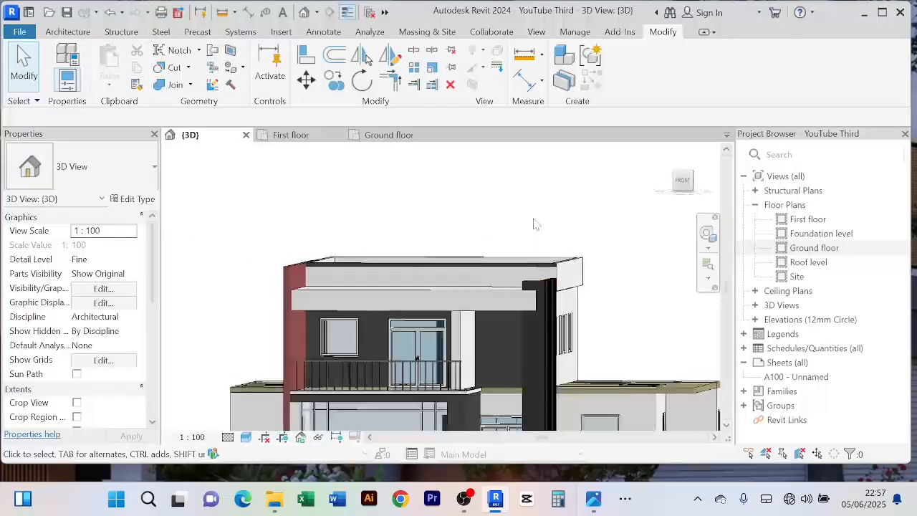
scroll(531, 219, "down", 2)
scroll(403, 243, "up", 4)
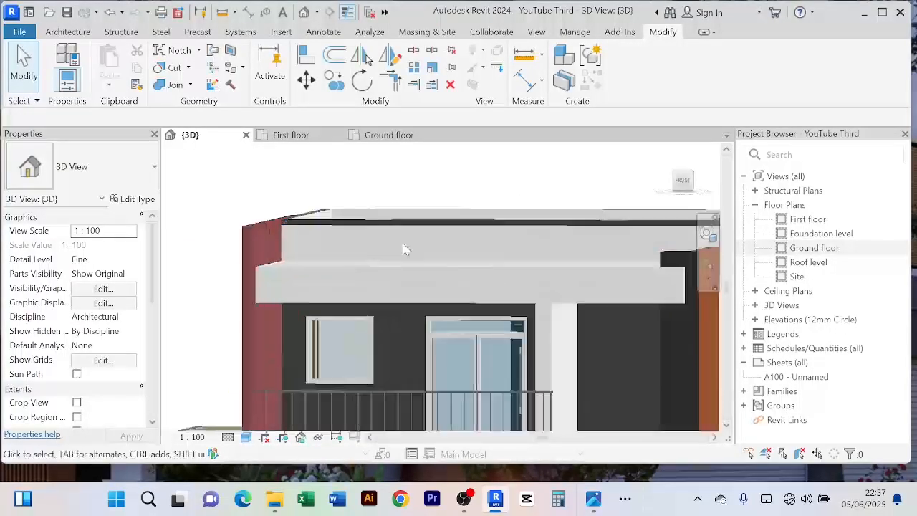
scroll(470, 204, "down", 1)
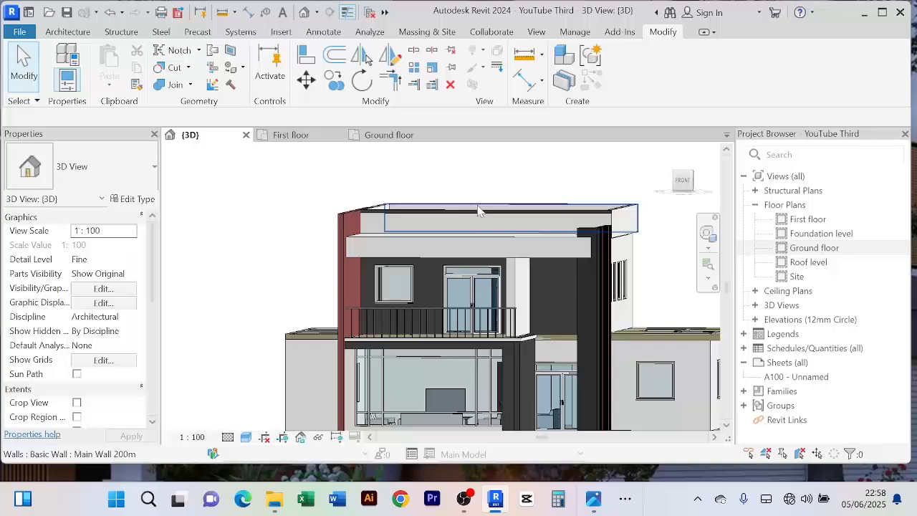
mouse_move(479, 210)
middle_mouse_down("shift")
mouse_move(497, 213)
mouse_move(480, 204)
middle_mouse_up("shift")
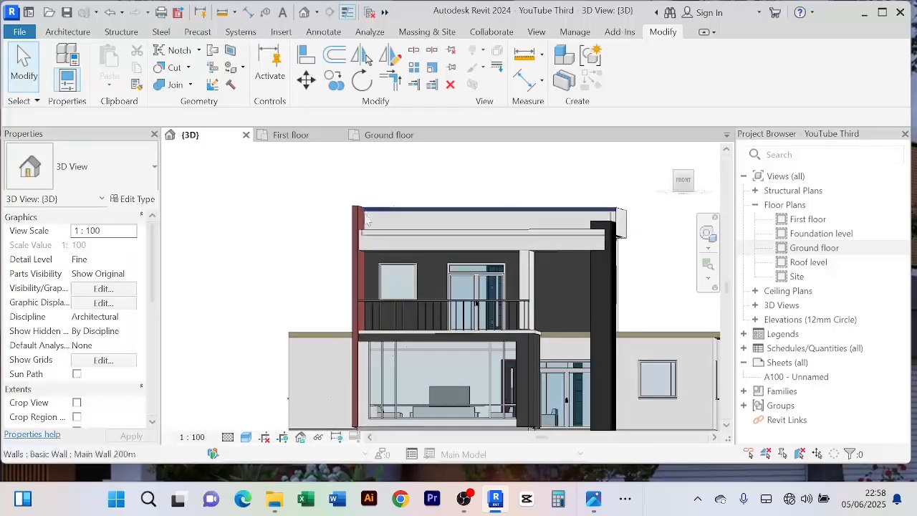
scroll(423, 236, "up", 3)
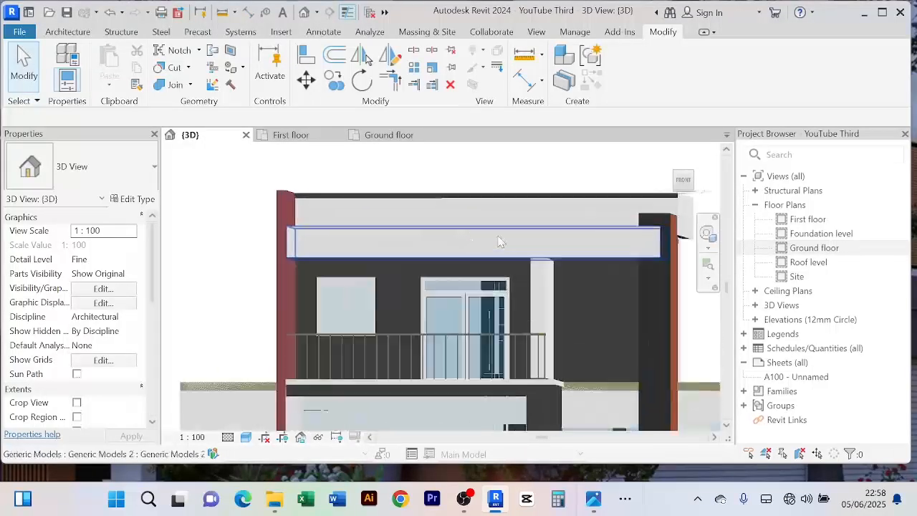
scroll(422, 233, "down", 1)
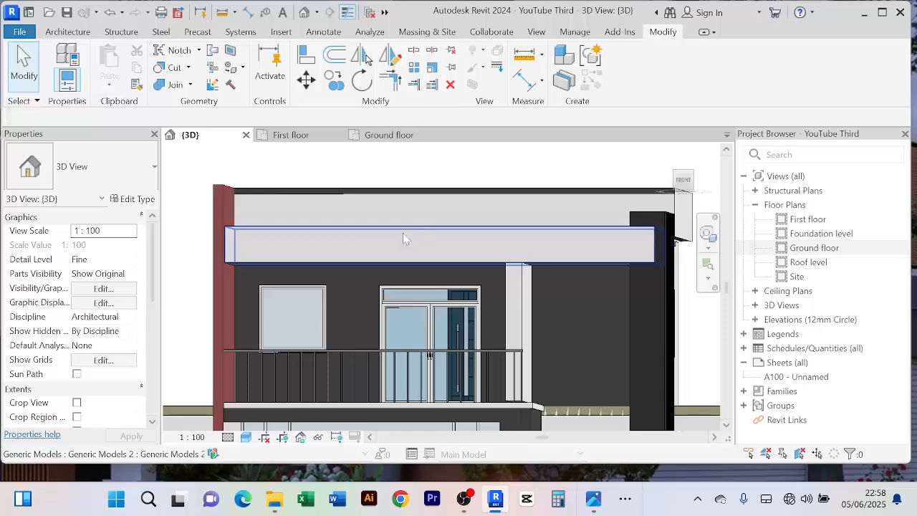
scroll(411, 245, "down", 2)
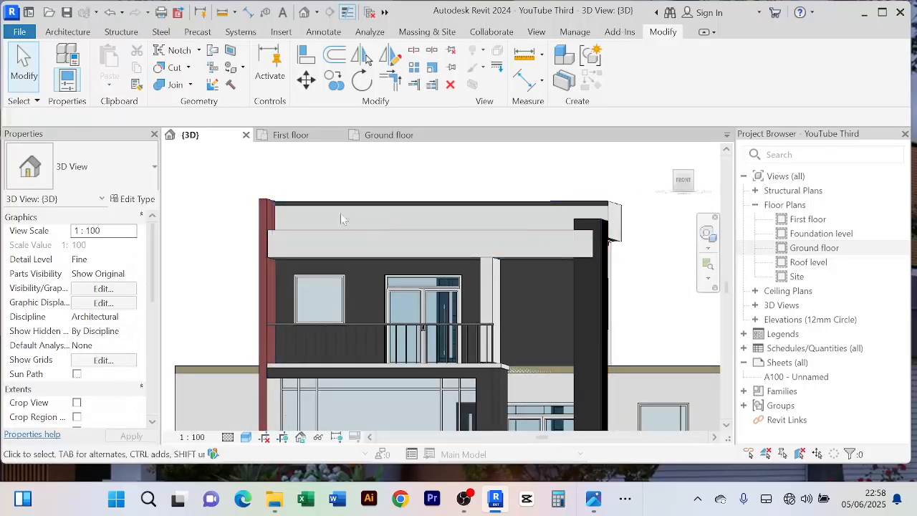
Step: Create a new in-place component in the Generic Models category with the default name
left_click(68, 33)
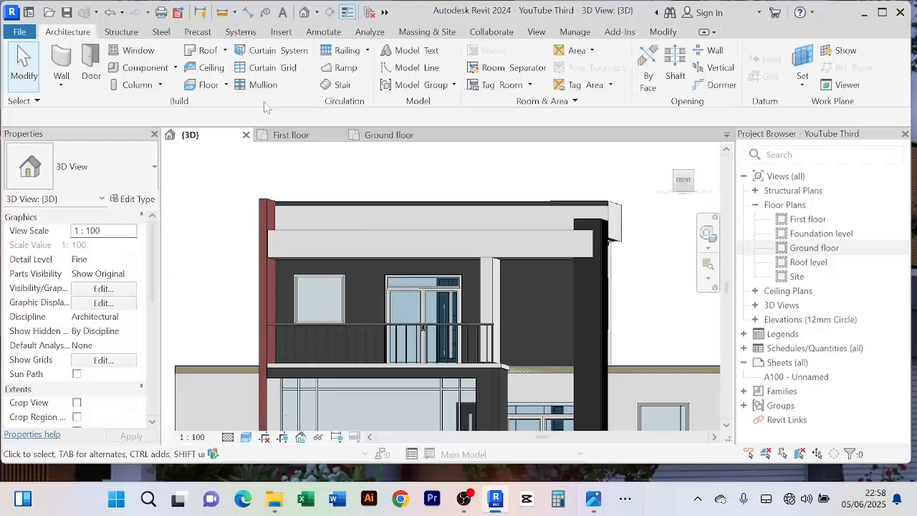
left_click(177, 67)
left_click(188, 123)
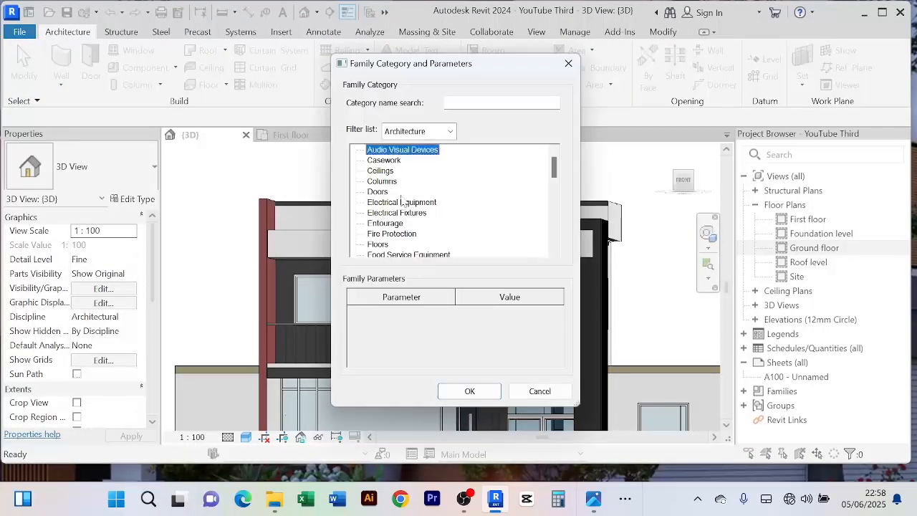
key("g")
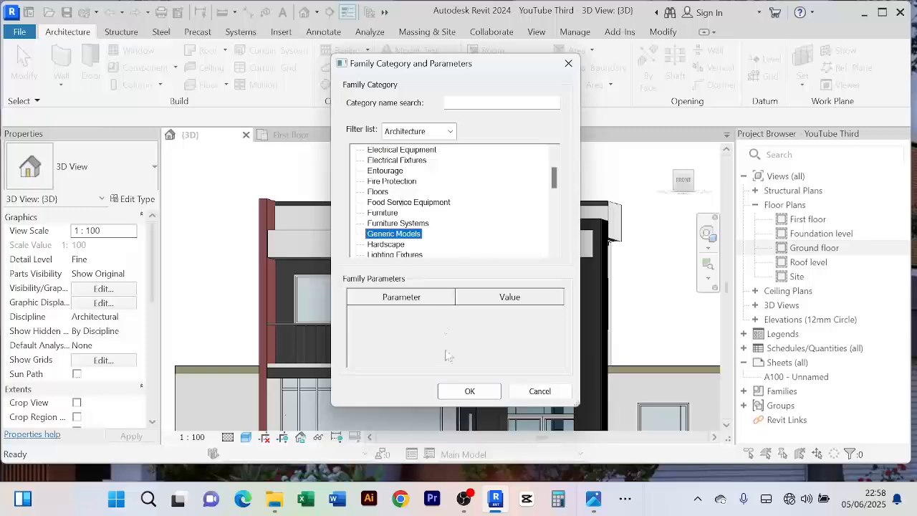
left_click(467, 391)
left_click(460, 264)
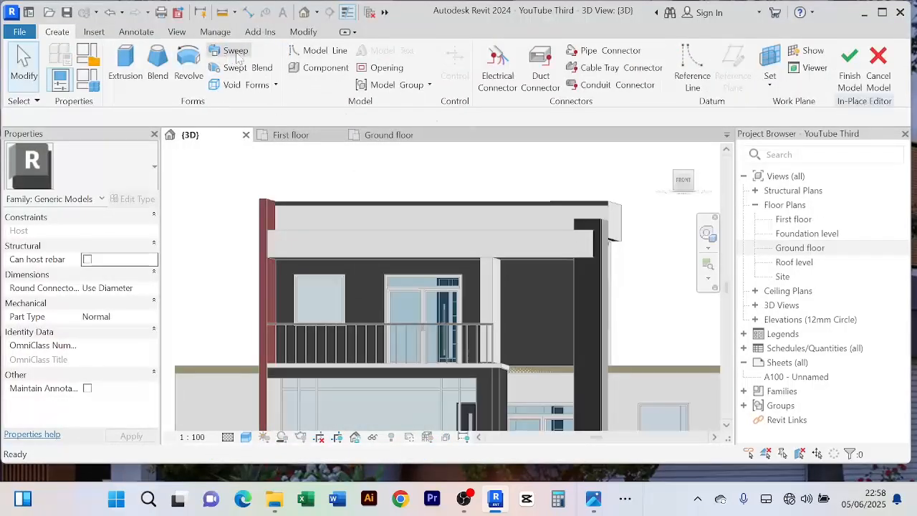
Step: Start a sweep and use the upper-floor canopy's top front edge as its path
left_click(229, 50)
left_click(663, 81)
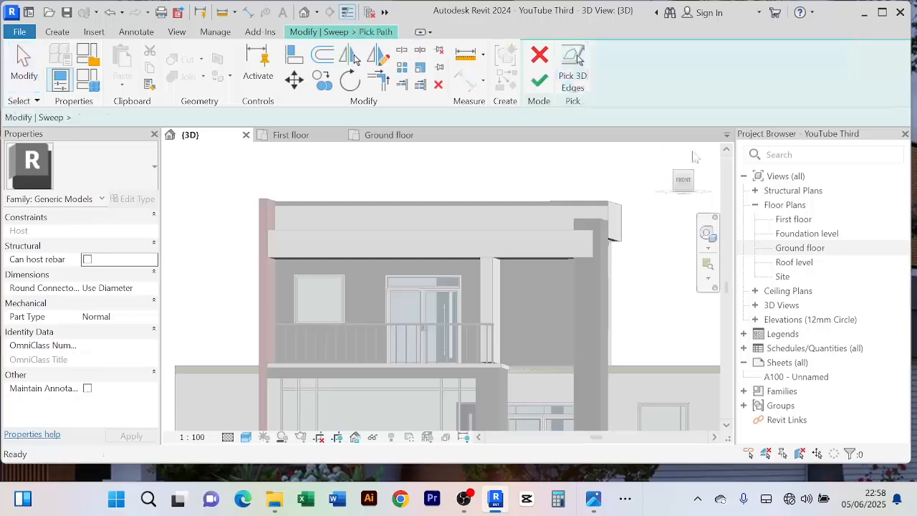
left_click(406, 231)
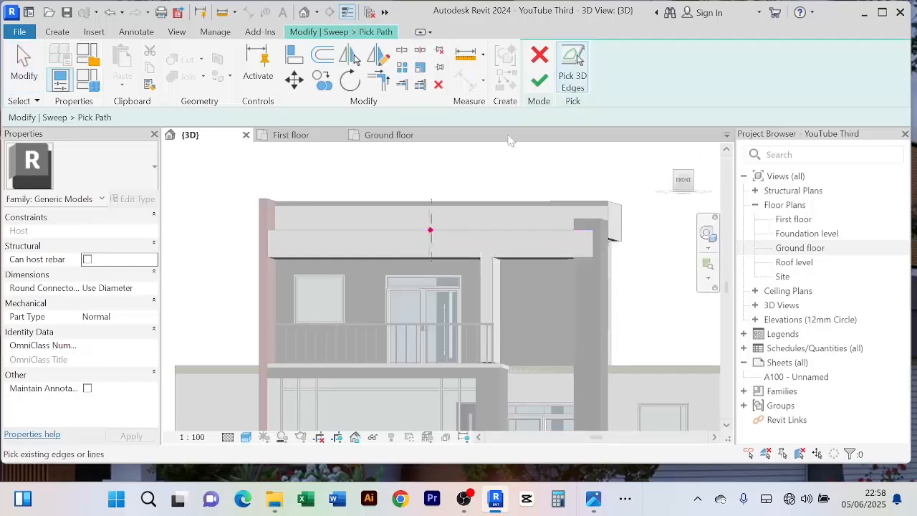
left_click(542, 92)
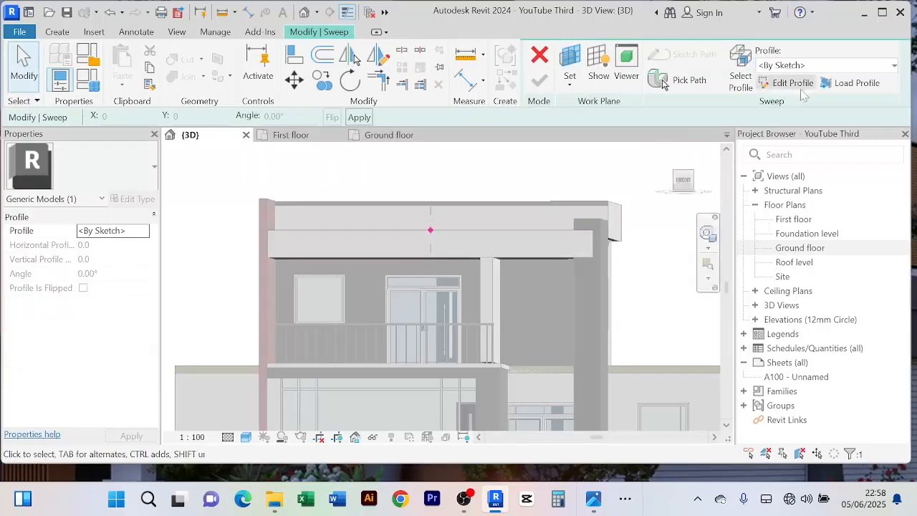
Step: In the right-side view, sketch a rectangular sweep profile about 140 mm wide and 360 mm high, starting at the path point on the canopy's front face
left_click(790, 81)
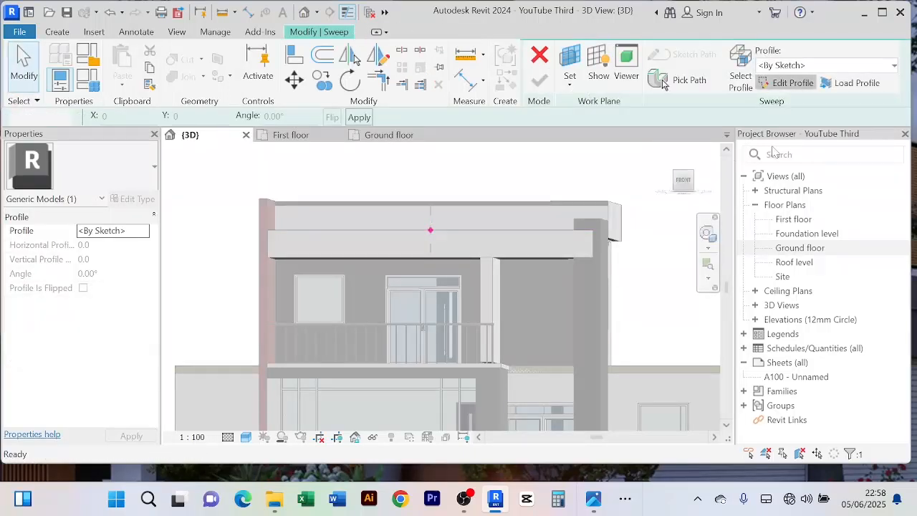
left_click(684, 180)
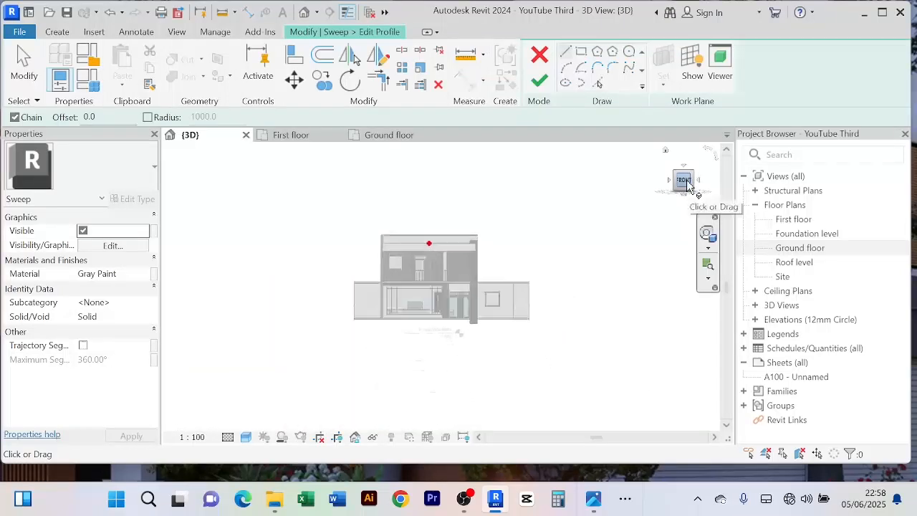
left_click(700, 182)
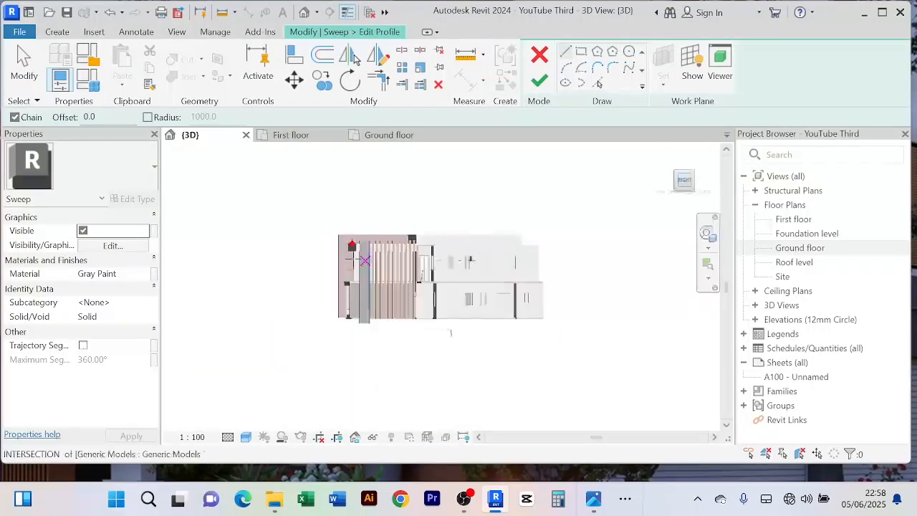
scroll(302, 199, "up", 1)
middle_click_drag(314, 213, 567, 325)
scroll(301, 232, "up", 10)
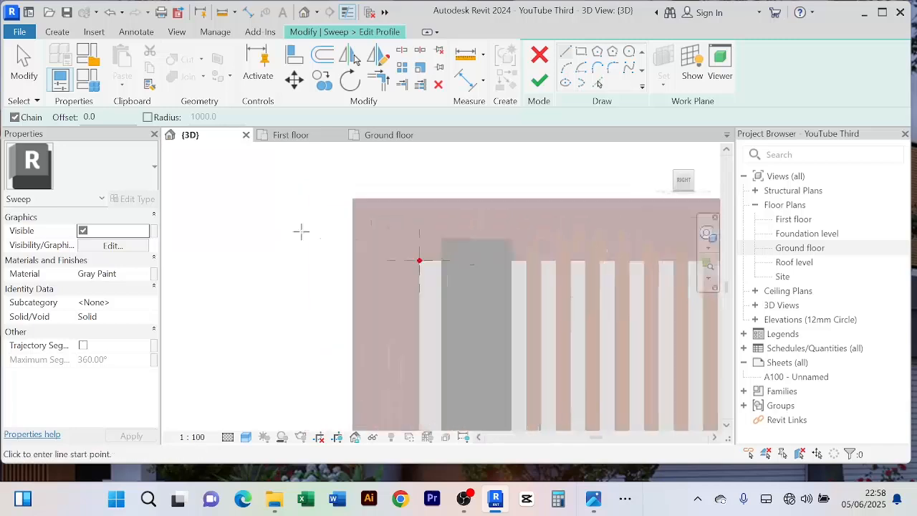
middle_click_drag(477, 280, 391, 230)
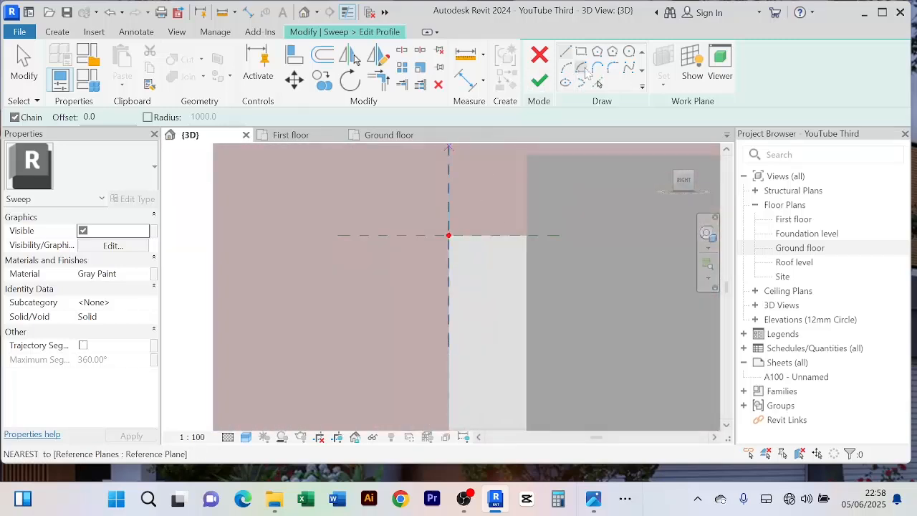
left_click(582, 53)
left_click(448, 235)
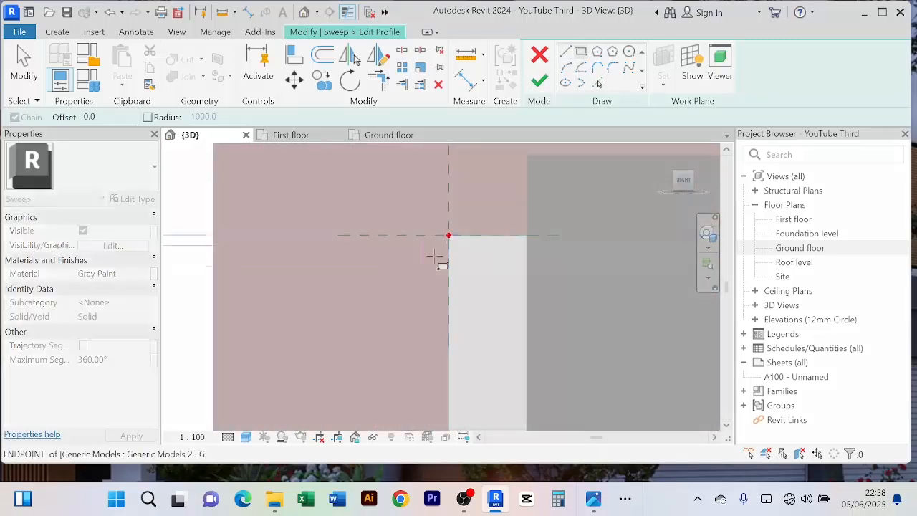
left_click(418, 333)
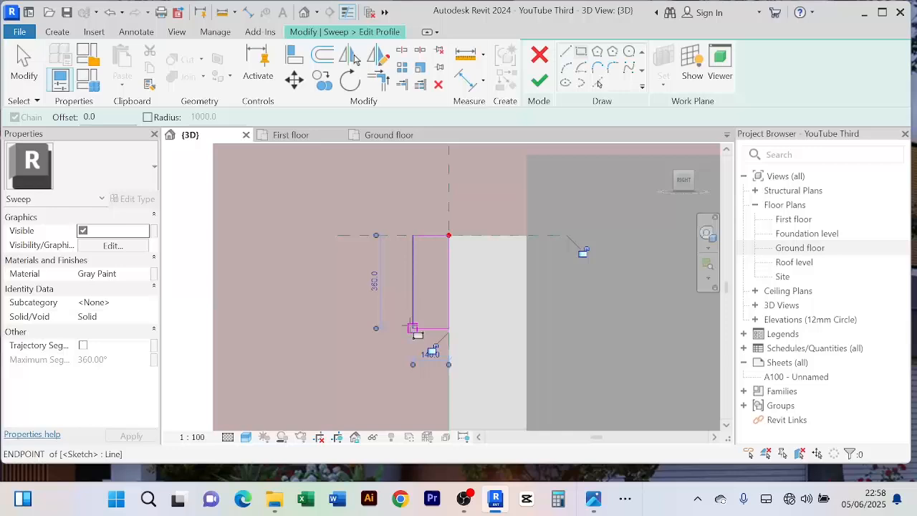
right_click(352, 199)
left_click(373, 180)
right_click(361, 172)
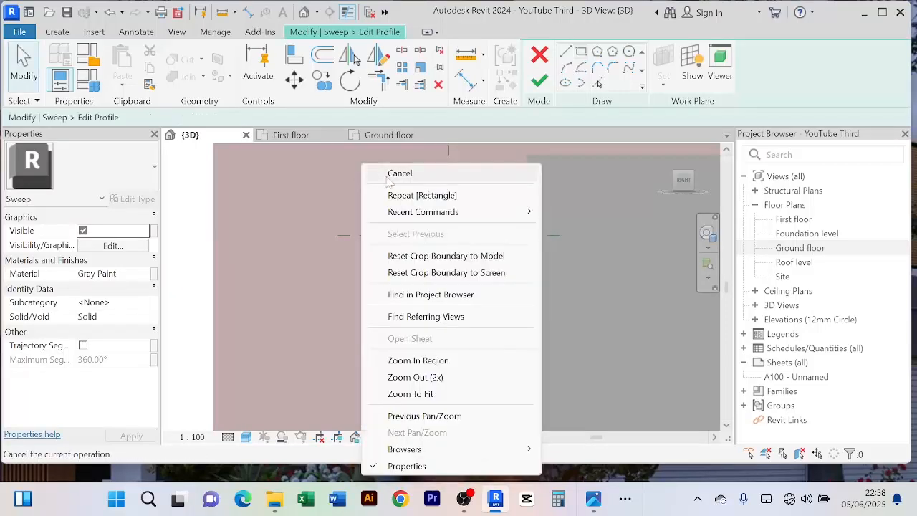
left_click(390, 178)
Step: Set the sweep profile rectangle's width to 50 mm
scroll(394, 307, "up", 2)
left_click(420, 305)
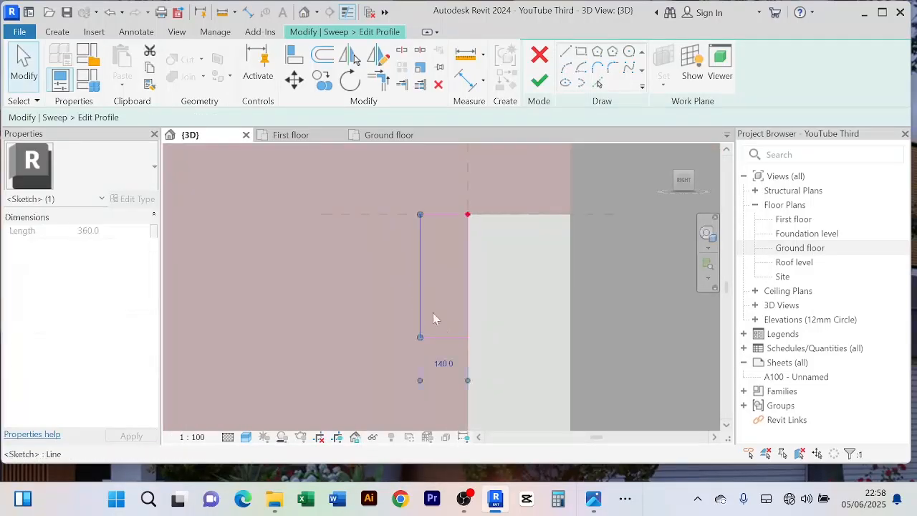
left_click(430, 356)
type("50")
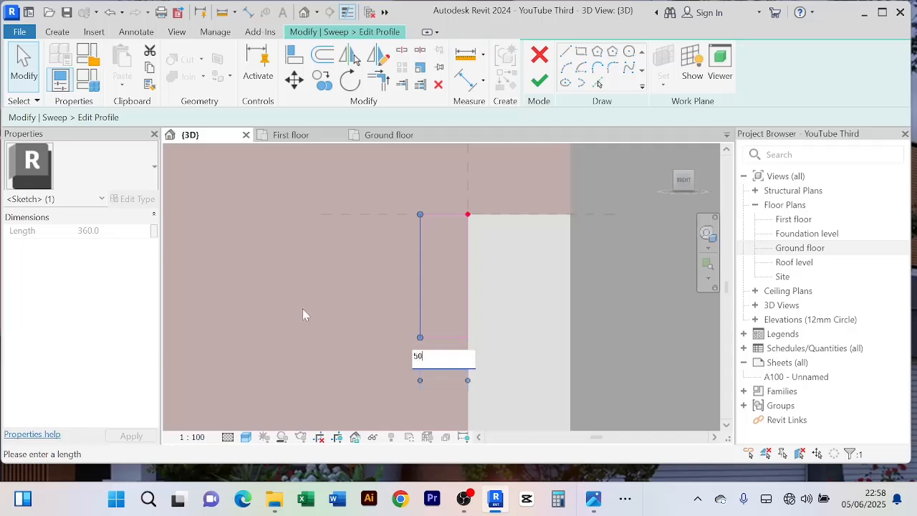
key("Return")
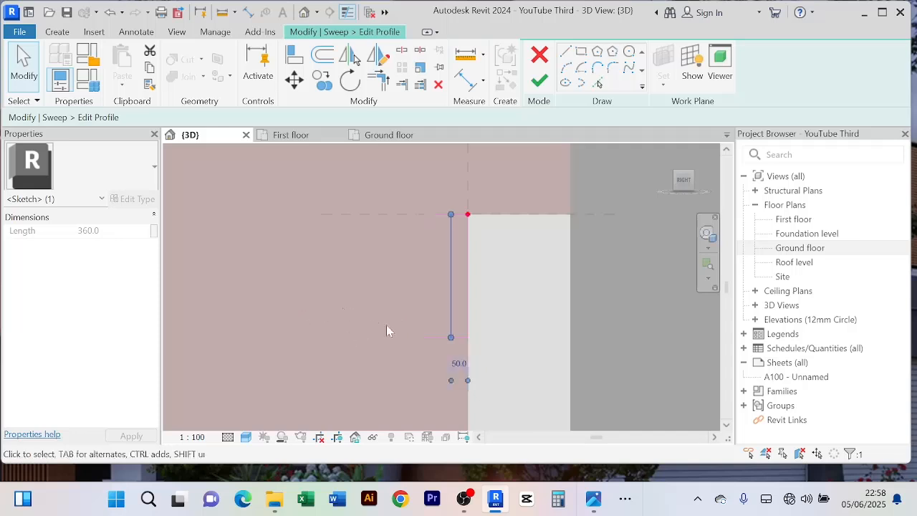
Step: Set the sweep profile rectangle's height to 120 mm by repositioning its bottom line
left_click(428, 342)
scroll(464, 351, "up", 4)
left_click(457, 332)
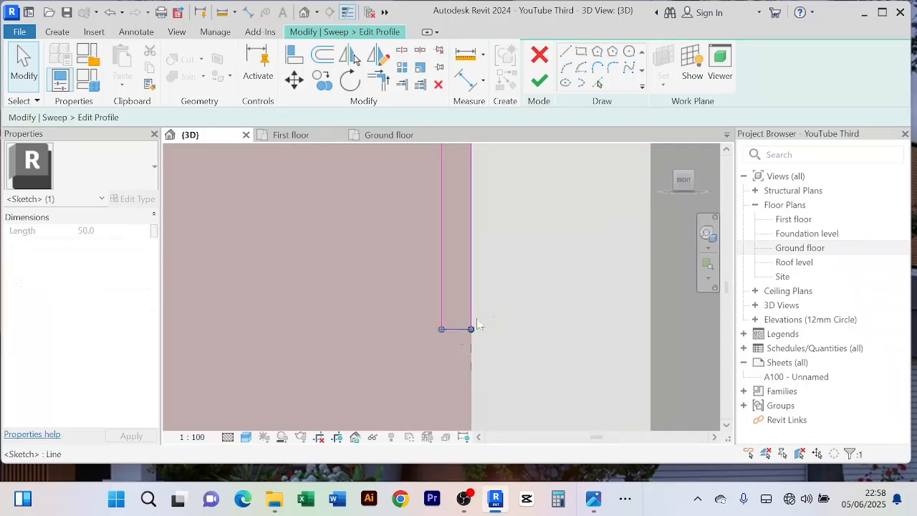
scroll(492, 264, "down", 5)
left_click(436, 249)
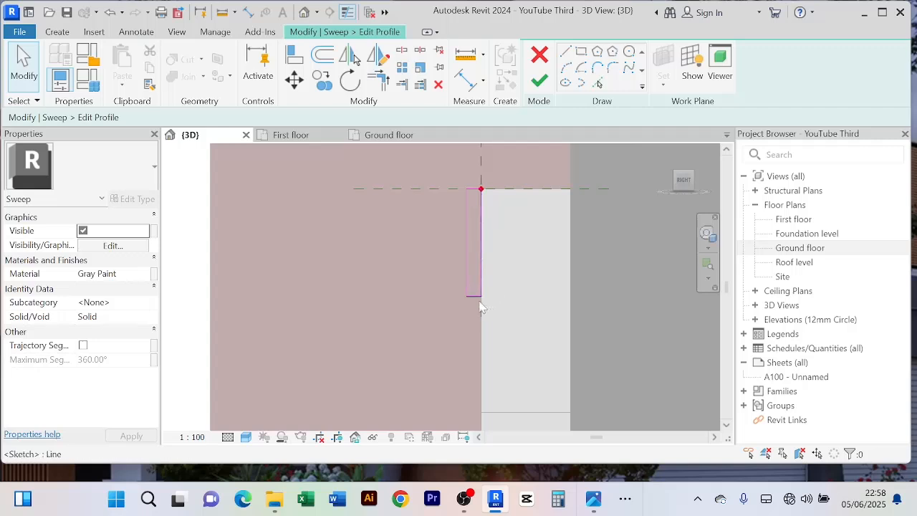
left_click(476, 298)
left_click(507, 239)
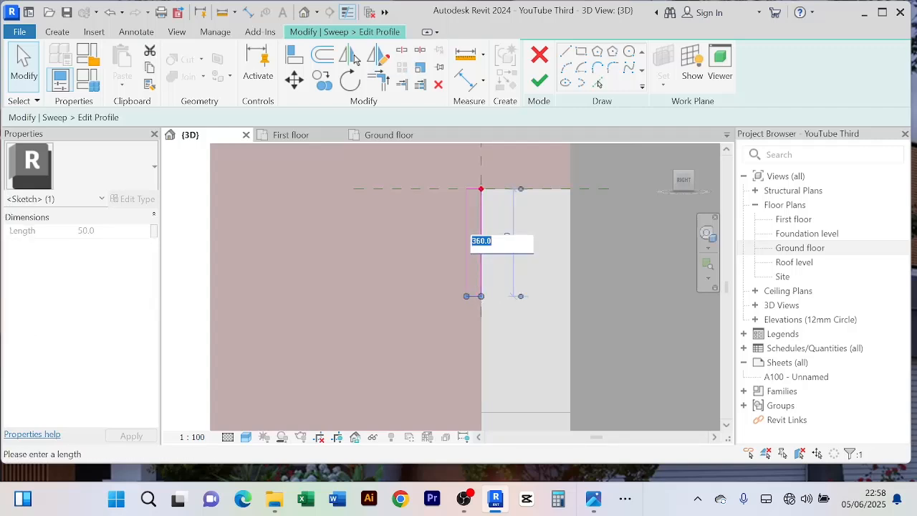
type("120")
key("Return")
left_click(446, 261)
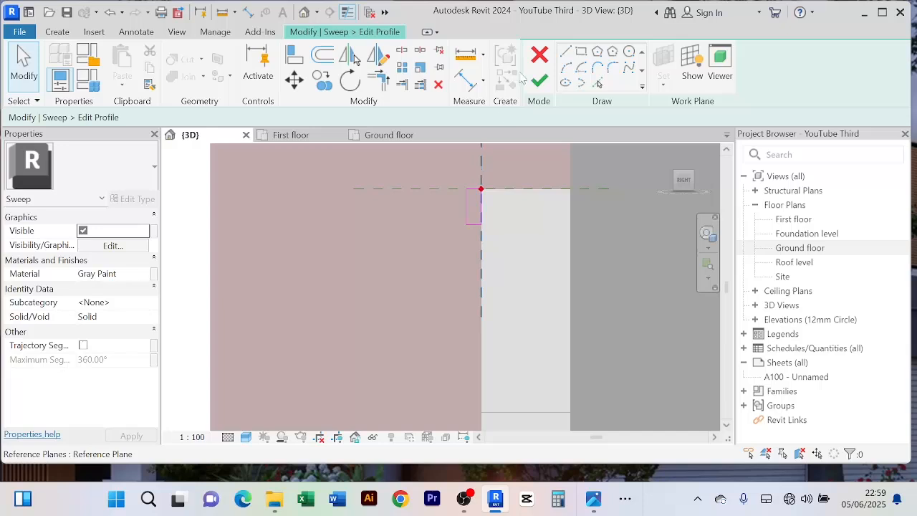
Step: Finish the profile and the sweep along the canopy's top edge, and complete the in-place model
left_click(540, 80)
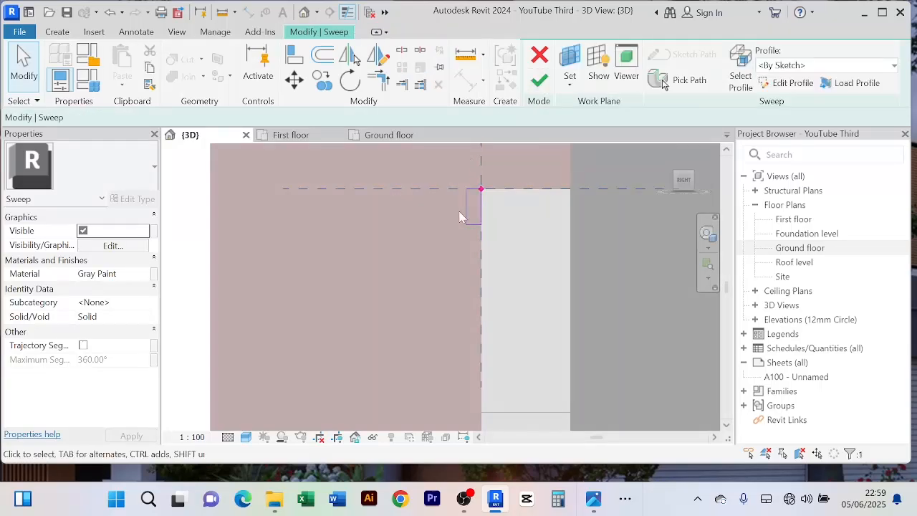
left_click(540, 80)
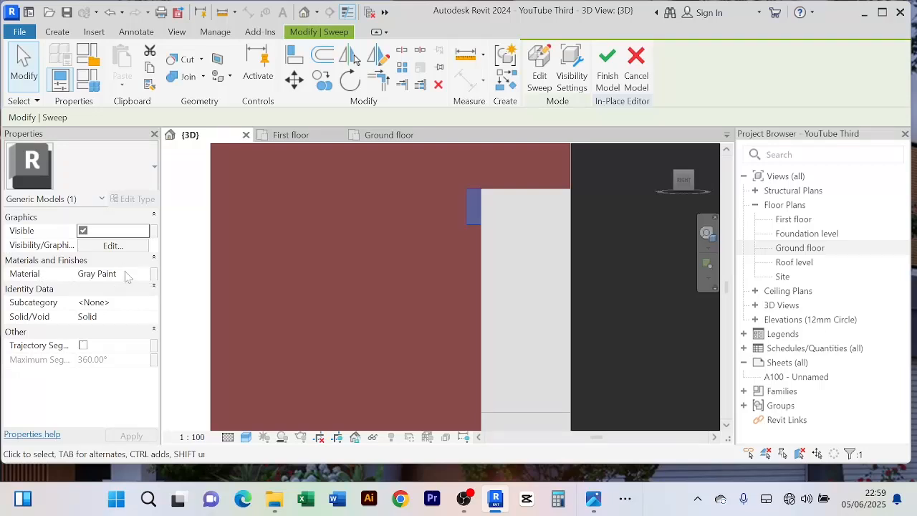
left_click(607, 68)
Step: Examine the new canopy band and the rest of the front facade from the front and at an angle
scroll(419, 235, "down", 5)
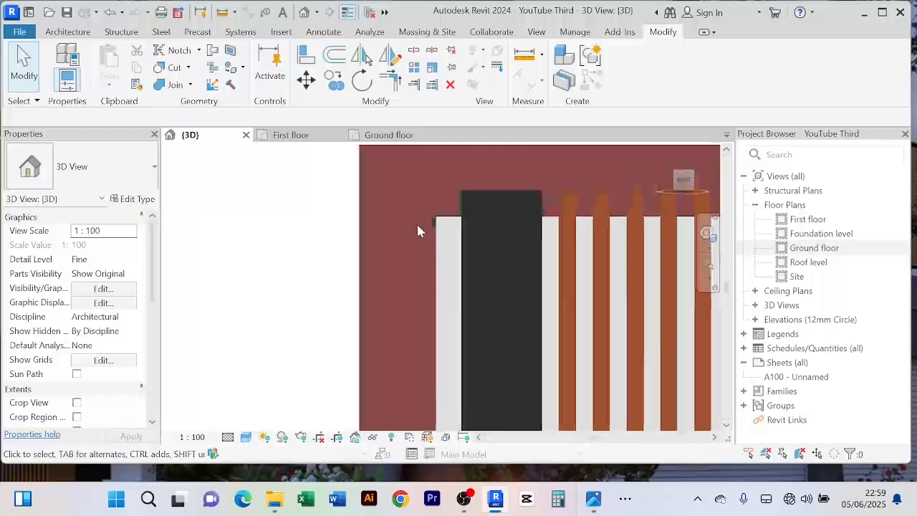
scroll(328, 251, "down", 8)
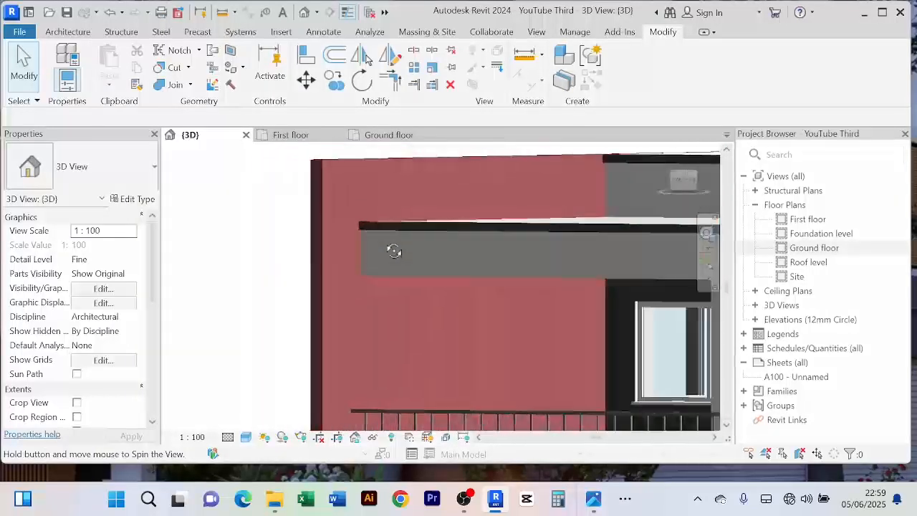
middle_click_drag(385, 244, 619, 247, "shift")
scroll(585, 235, "up", 2)
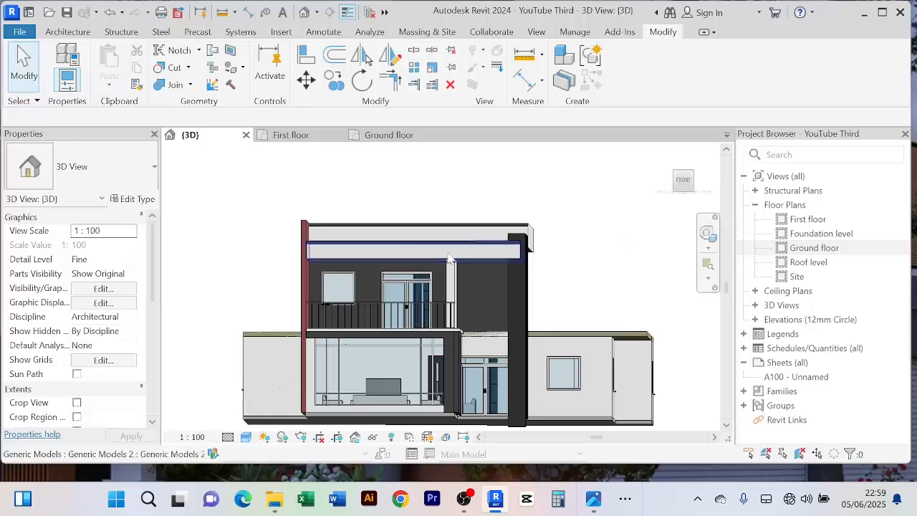
scroll(606, 278, "down", 1)
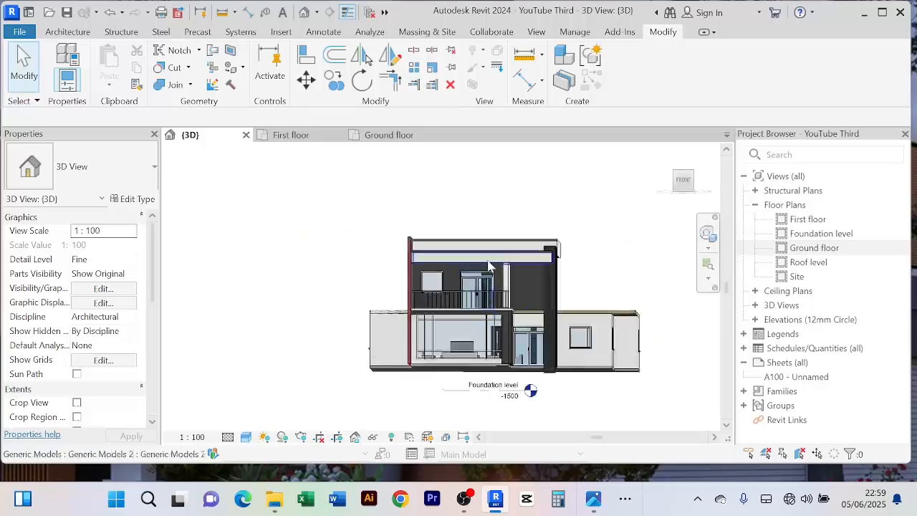
scroll(541, 304, "up", 1)
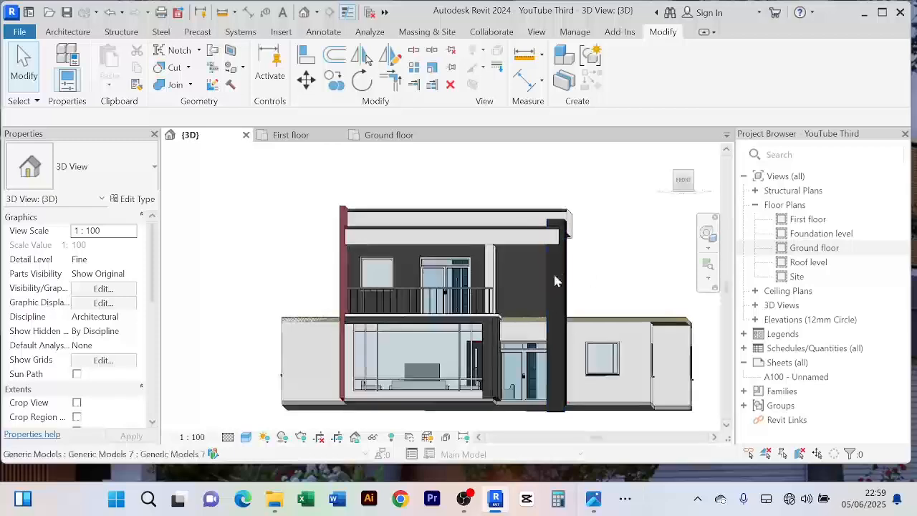
scroll(502, 329, "up", 3)
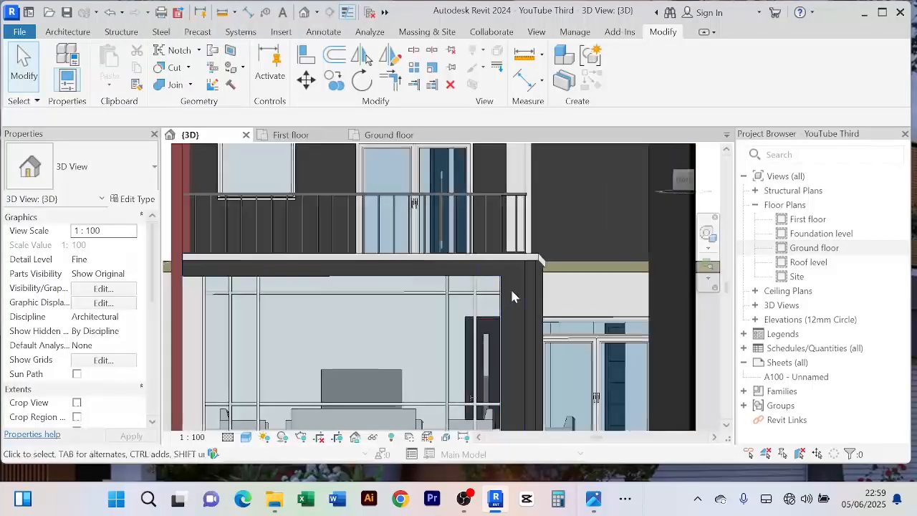
scroll(522, 303, "down", 2)
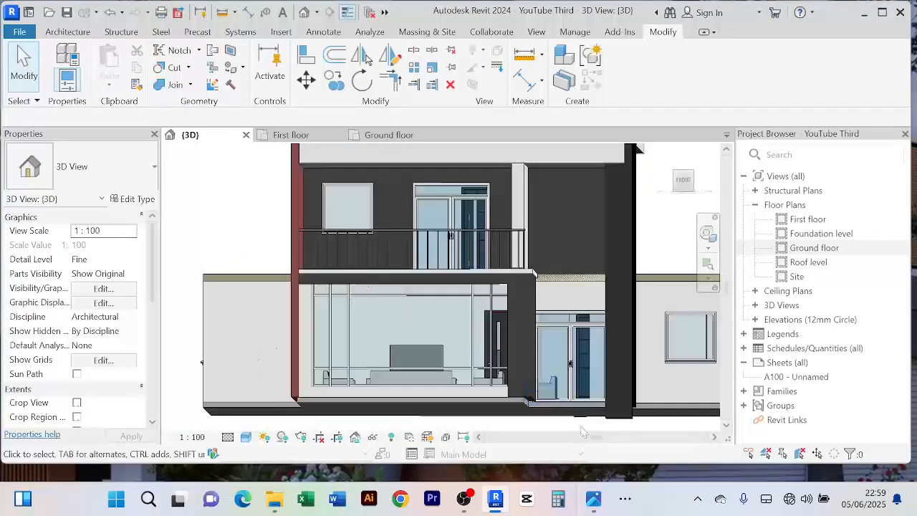
mouse_move(579, 417)
middle_mouse_down("shift")
mouse_move(590, 426)
mouse_move(571, 421)
middle_mouse_up("shift")
scroll(566, 415, "down", 1)
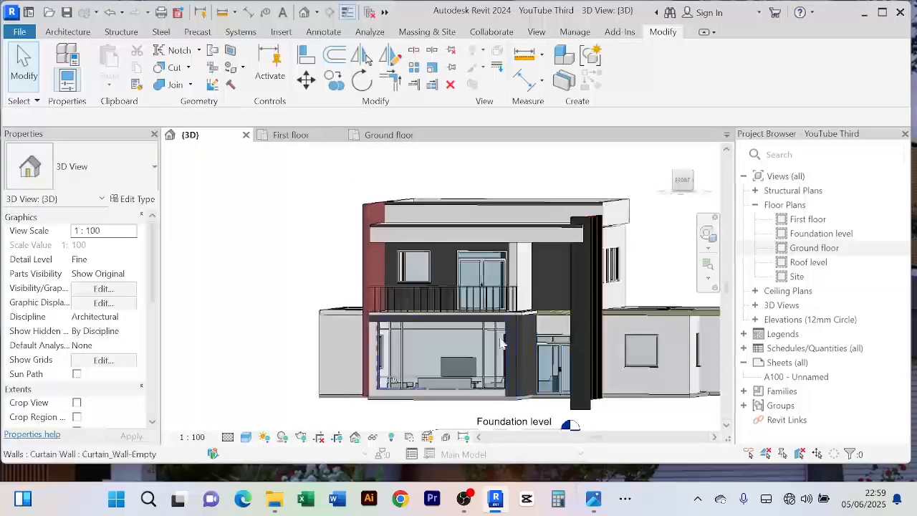
scroll(375, 326, "up", 2)
scroll(375, 322, "up", 3)
scroll(463, 343, "down", 2)
middle_click_drag(470, 342, 467, 294)
scroll(272, 273, "down", 2)
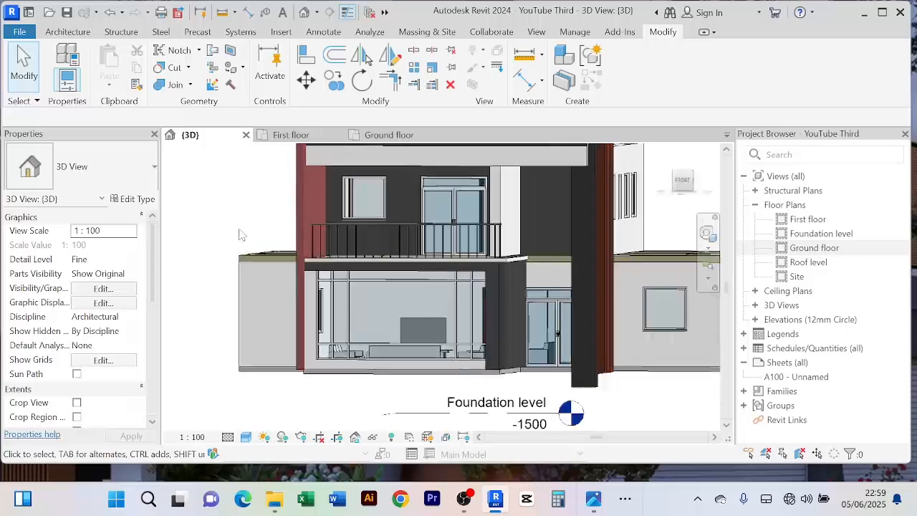
Step: Edit the gray frame around the large ground-floor window in place and open its extrusion sketch
mouse_move(241, 287)
middle_mouse_down()
mouse_move(323, 230)
mouse_move(317, 224)
middle_mouse_up()
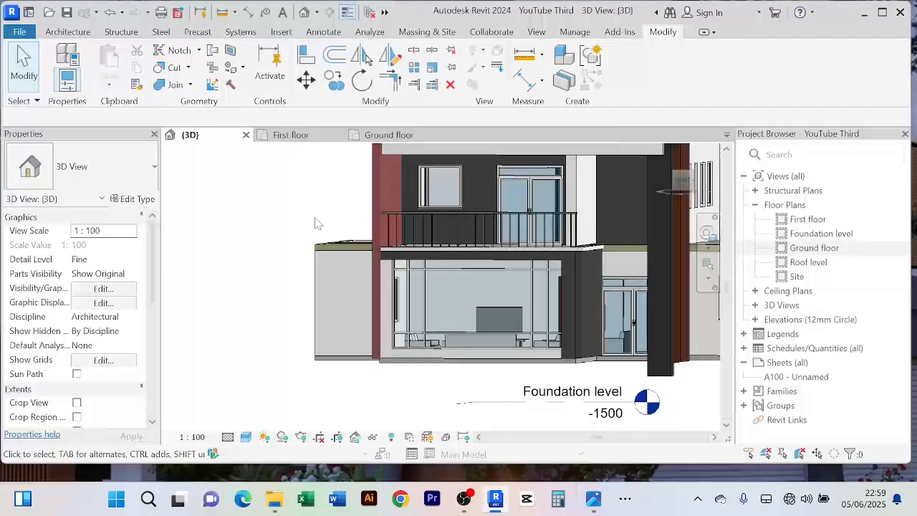
scroll(329, 230, "up", 5)
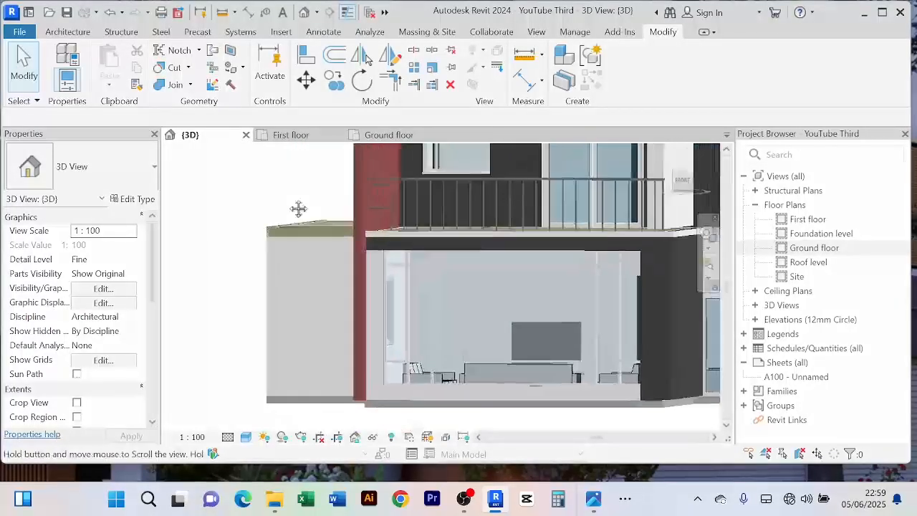
middle_click_drag(494, 270, 312, 247)
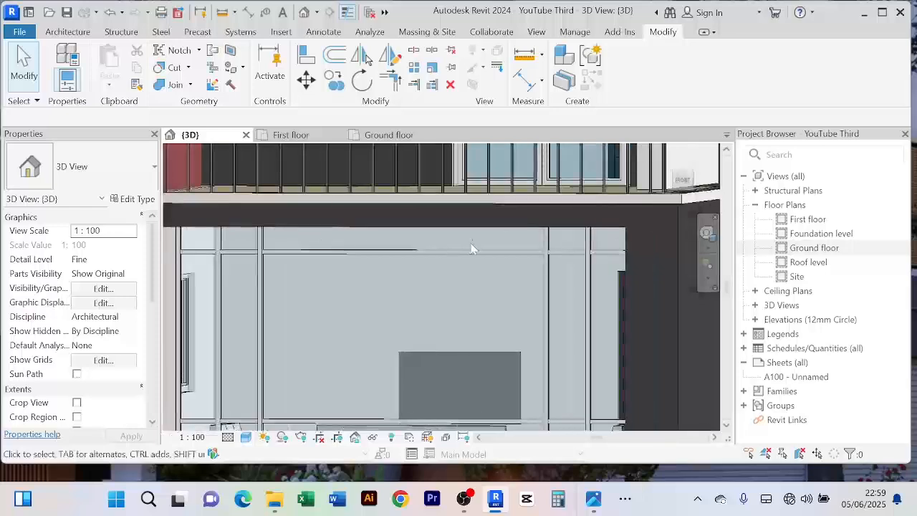
scroll(476, 231, "down", 1)
left_click(478, 230)
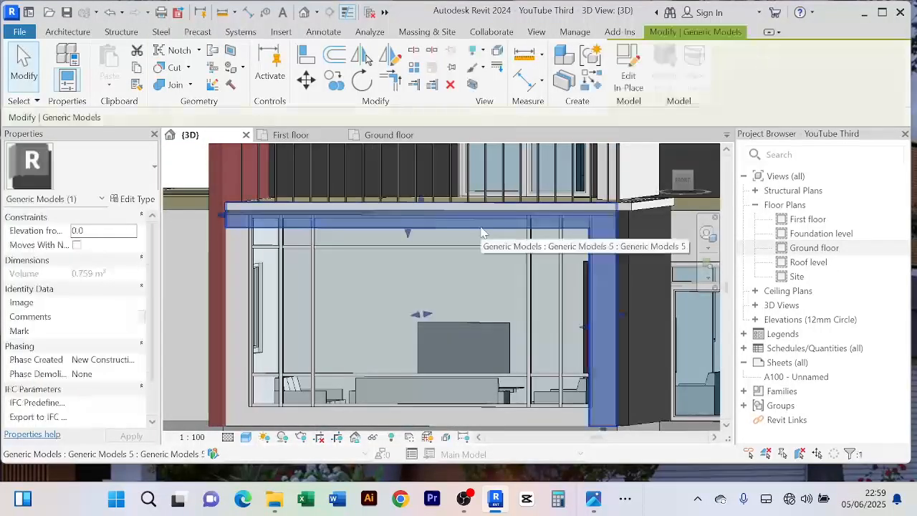
scroll(479, 230, "down", 2)
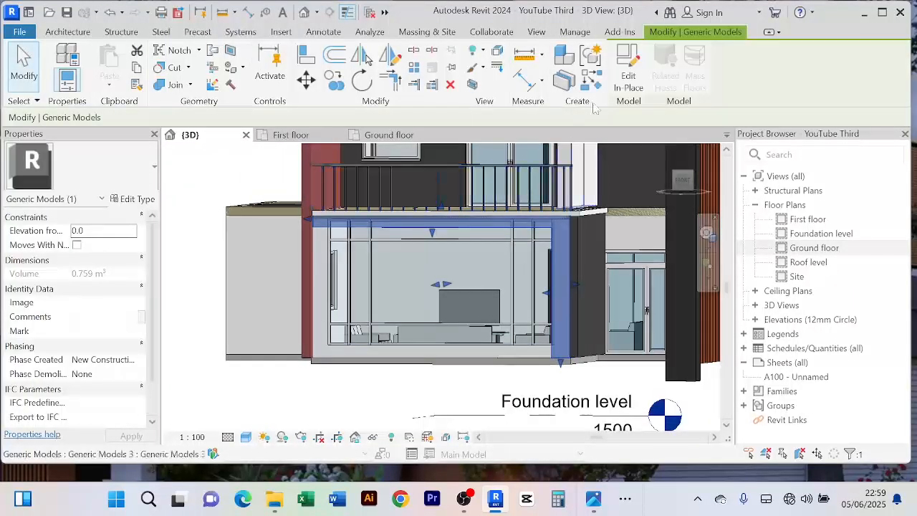
left_click(628, 76)
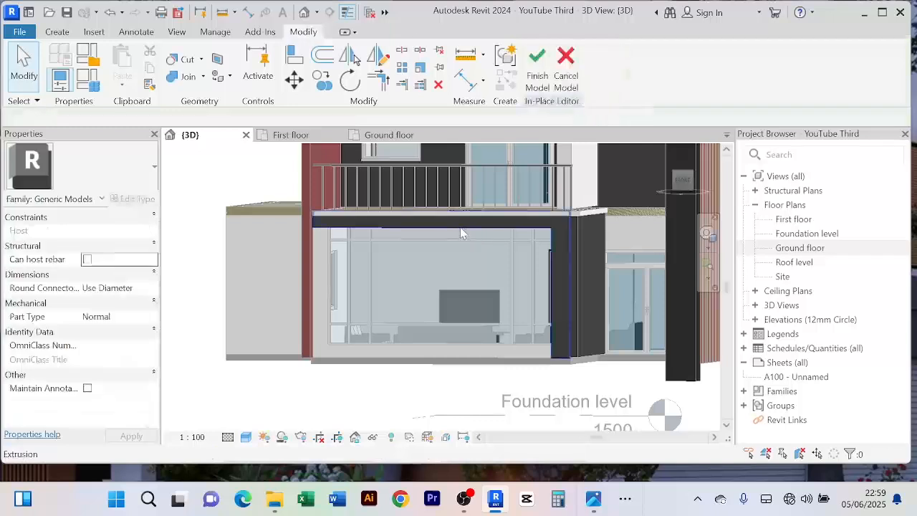
left_click(464, 235)
left_click(543, 75)
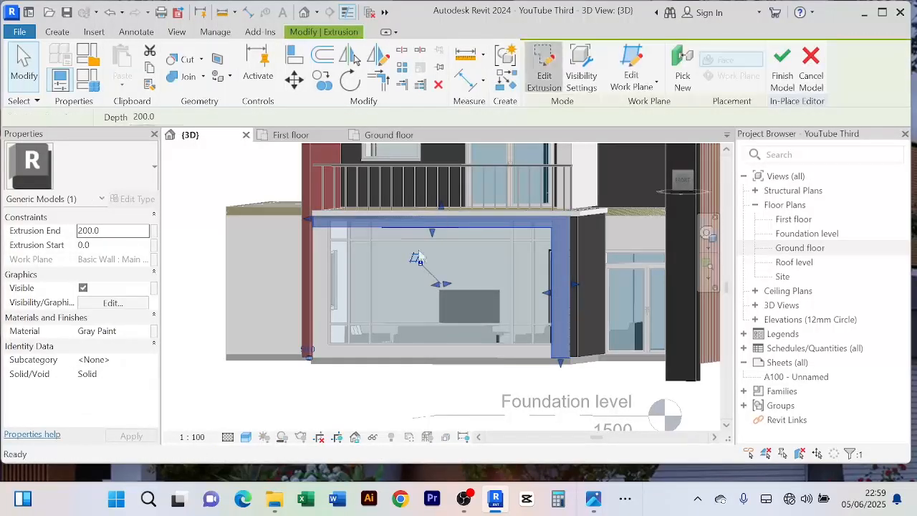
Step: Move the lower line of the frame's top band down to make the band 520 mm high, and finish the extrusion and in-place model
scroll(442, 232, "up", 2)
left_click(460, 205)
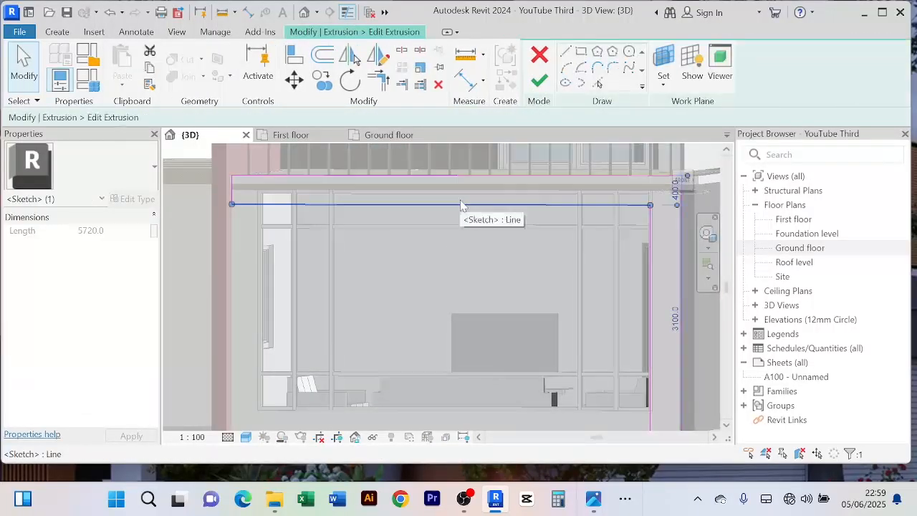
key("Down")
key("Down")
key("Down")
key("Down")
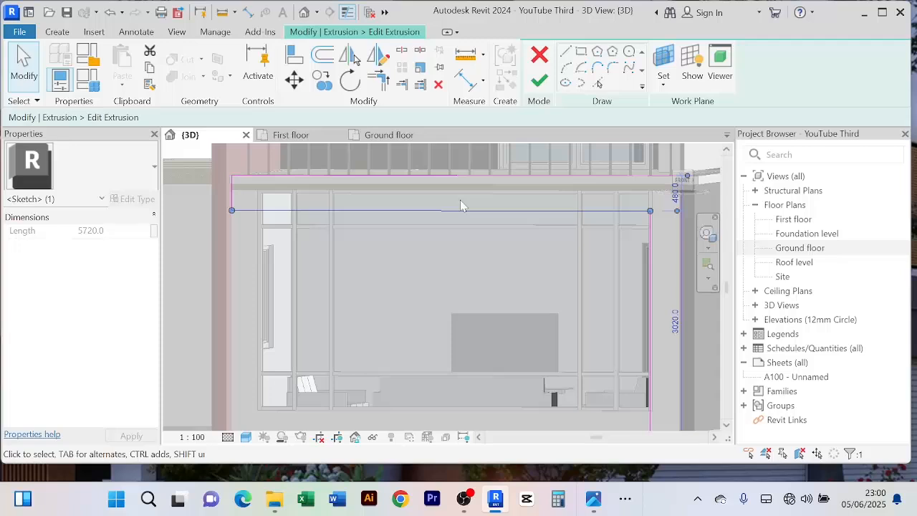
key("Down")
key("Down")
scroll(460, 205, "down", 2)
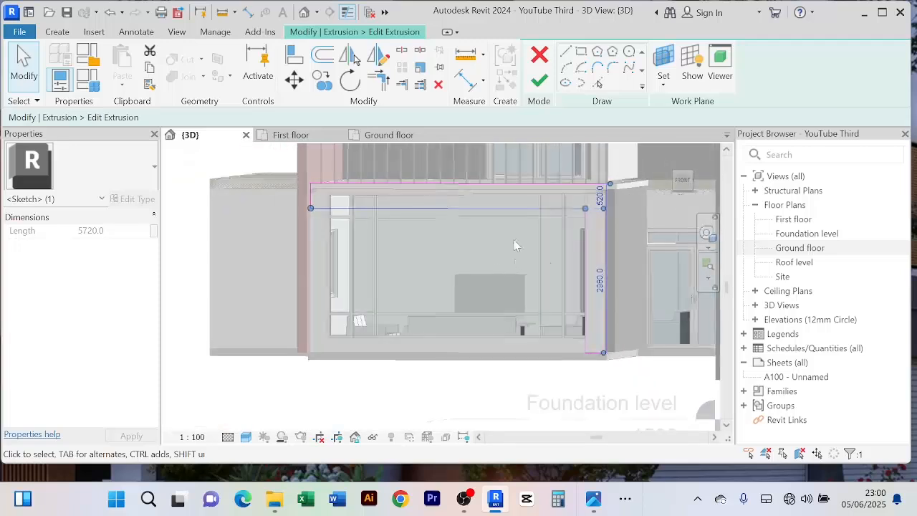
left_click(540, 81)
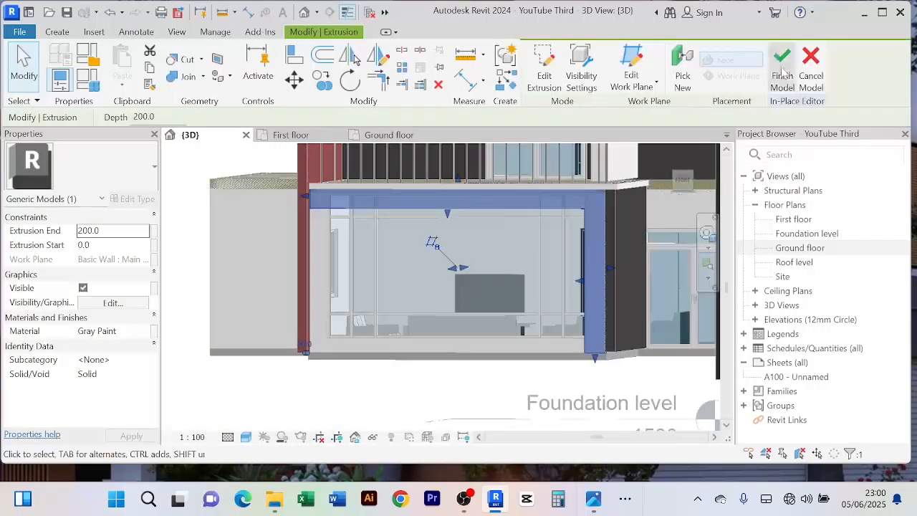
left_click(781, 75)
Step: Examine the proportions of the window frame, canopy and parapet bands across the whole facade from the front and sides
scroll(356, 263, "down", 3)
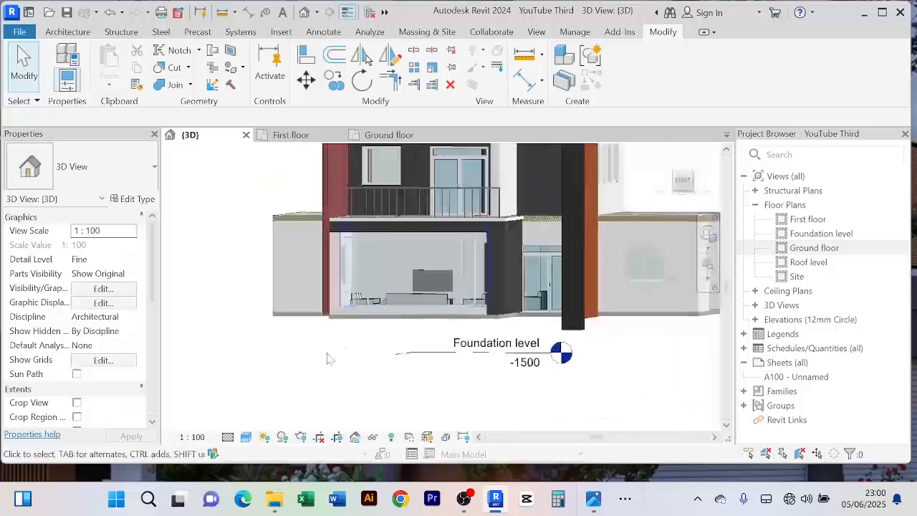
scroll(333, 358, "up", 2)
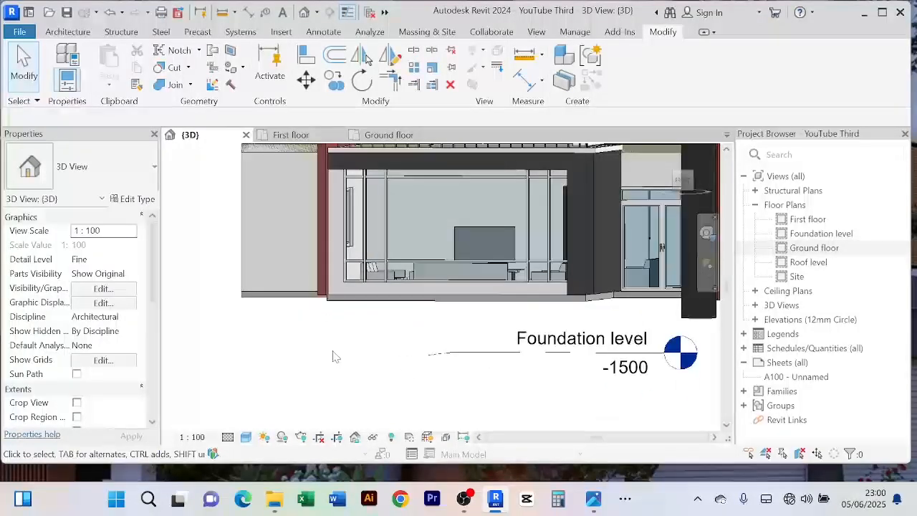
mouse_move(334, 355)
middle_mouse_down("shift")
mouse_move(369, 361)
mouse_move(348, 360)
middle_mouse_up("shift")
scroll(345, 351, "down", 1)
scroll(334, 356, "down", 2)
scroll(343, 360, "up", 2)
scroll(348, 360, "down", 2)
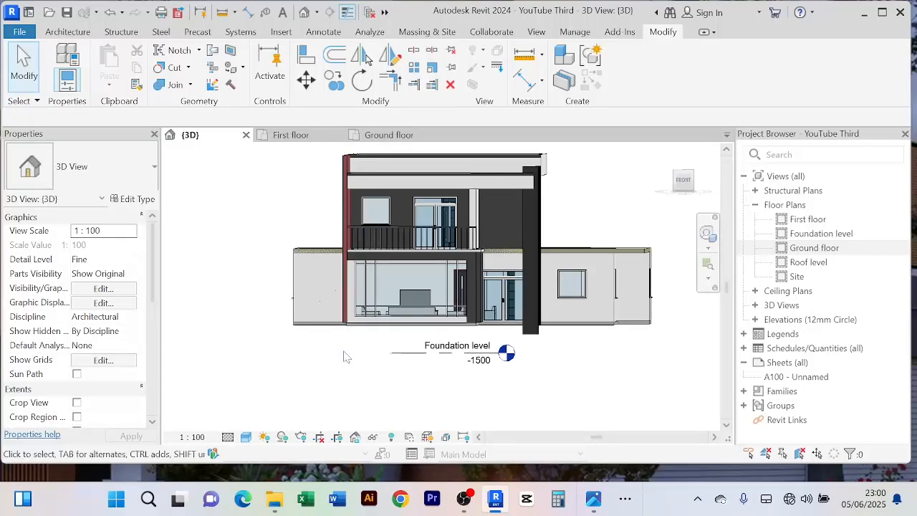
scroll(430, 357, "down", 3)
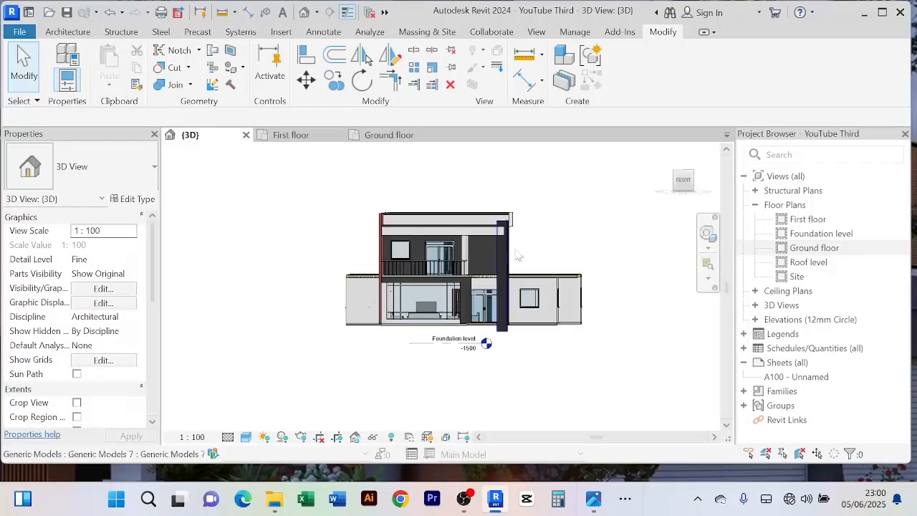
scroll(536, 229, "up", 2)
scroll(537, 231, "down", 1)
scroll(538, 373, "up", 2)
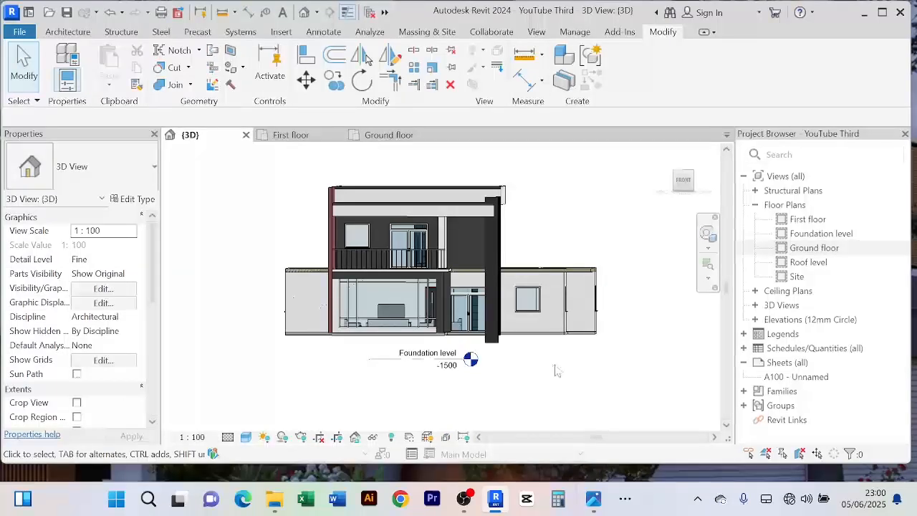
mouse_move(467, 373)
middle_mouse_down("shift")
mouse_move(468, 365)
mouse_move(466, 378)
mouse_move(453, 366)
mouse_move(651, 377)
mouse_move(577, 380)
mouse_move(497, 363)
mouse_move(623, 375)
mouse_move(598, 381)
mouse_move(639, 374)
mouse_move(606, 384)
mouse_move(621, 380)
middle_mouse_up("shift")
scroll(517, 374, "up", 5)
scroll(499, 364, "down", 3)
scroll(568, 244, "down", 3)
middle_click_drag(550, 351, 422, 355, "shift")
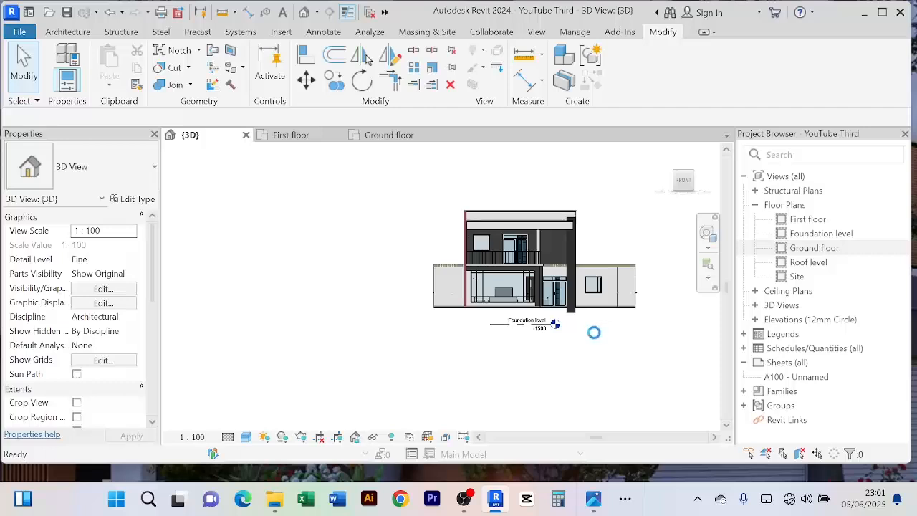
scroll(585, 337, "up", 2)
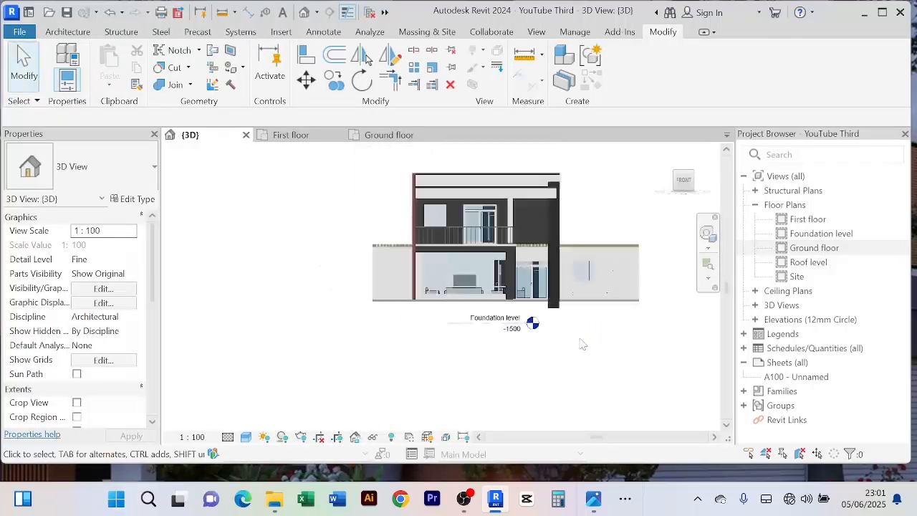
scroll(570, 280, "up", 2)
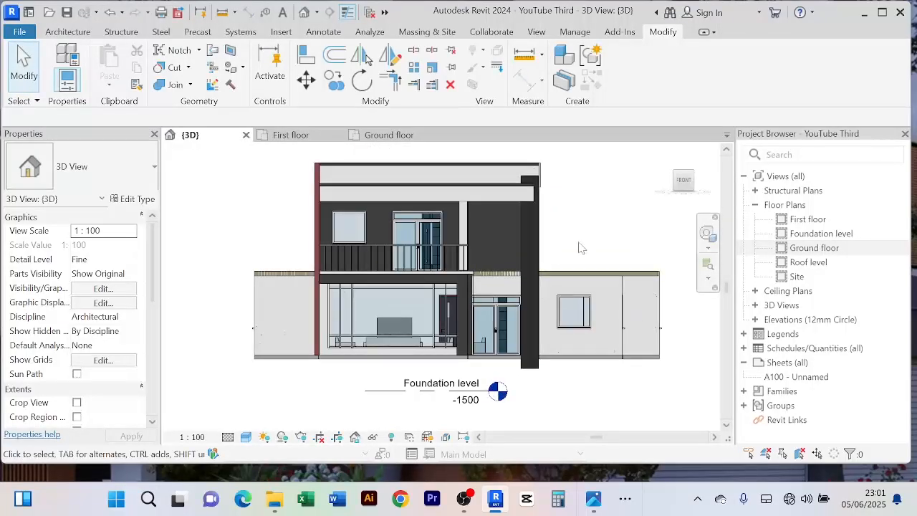